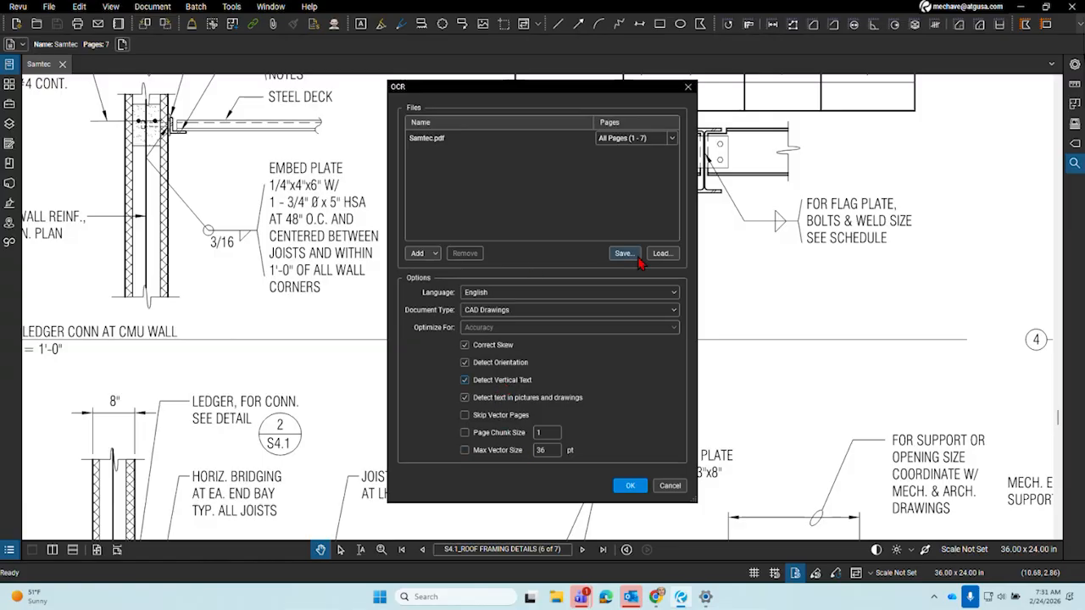
# Review the OCR document type options for Samtec.pdf and leave the OCR setup without running it
pyautogui.click(521, 310)
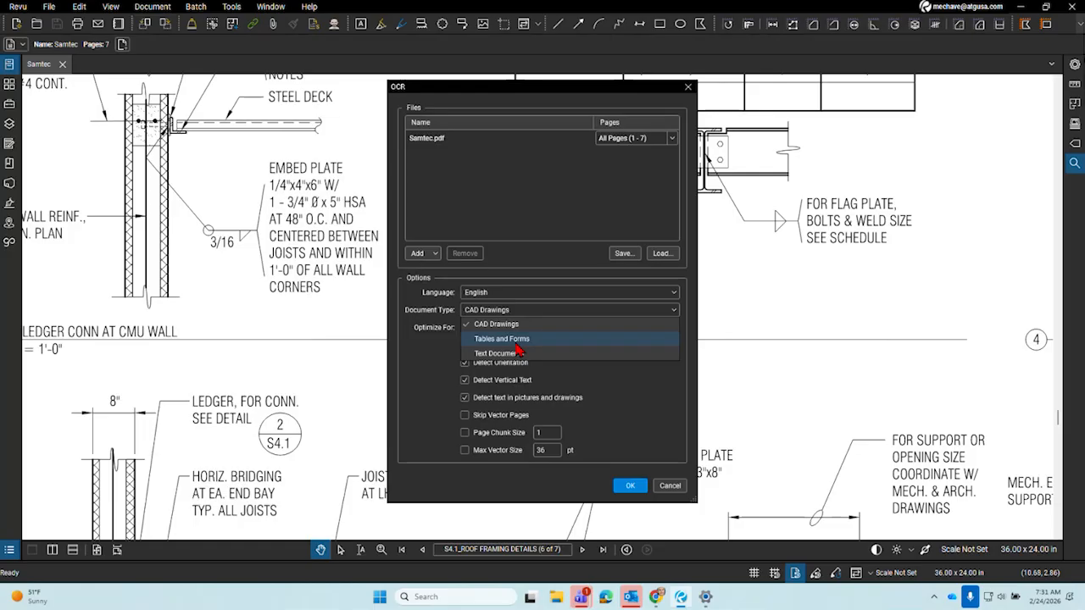
pyautogui.click(607, 405)
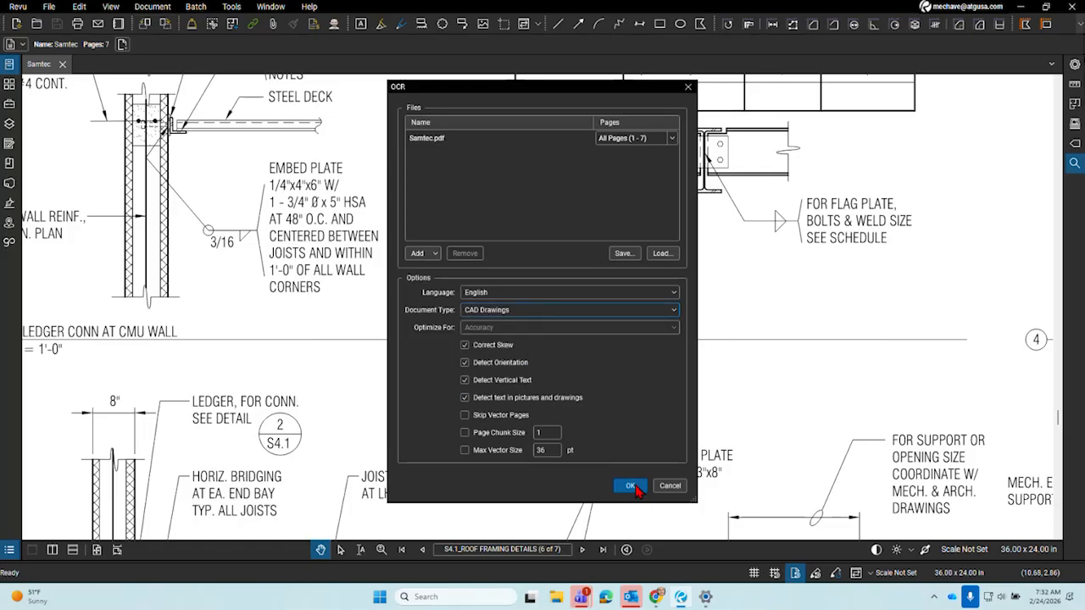
pyautogui.click(670, 486)
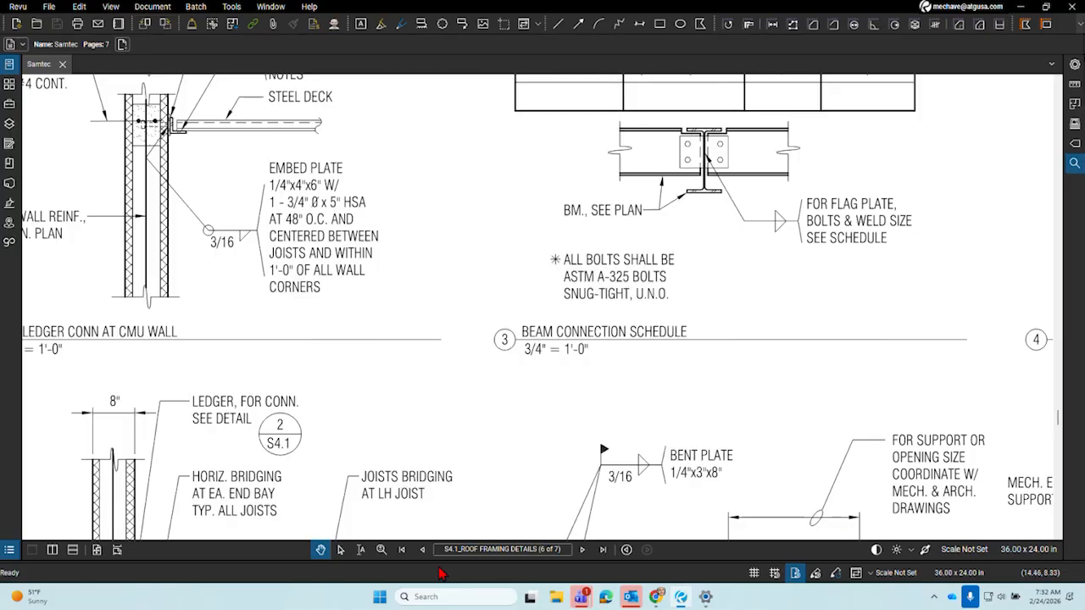
# Go to the S1.1_FOUNDATION PLAN sheet and bring its column and footing schedules into view
pyautogui.click(421, 550)
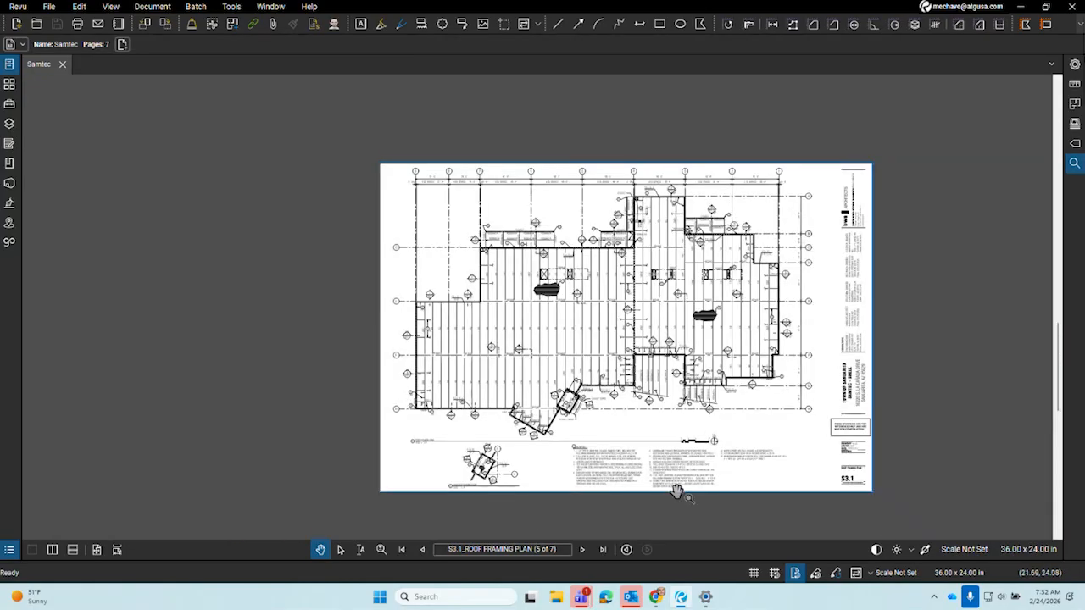
pyautogui.click(422, 550)
pyautogui.click(423, 551)
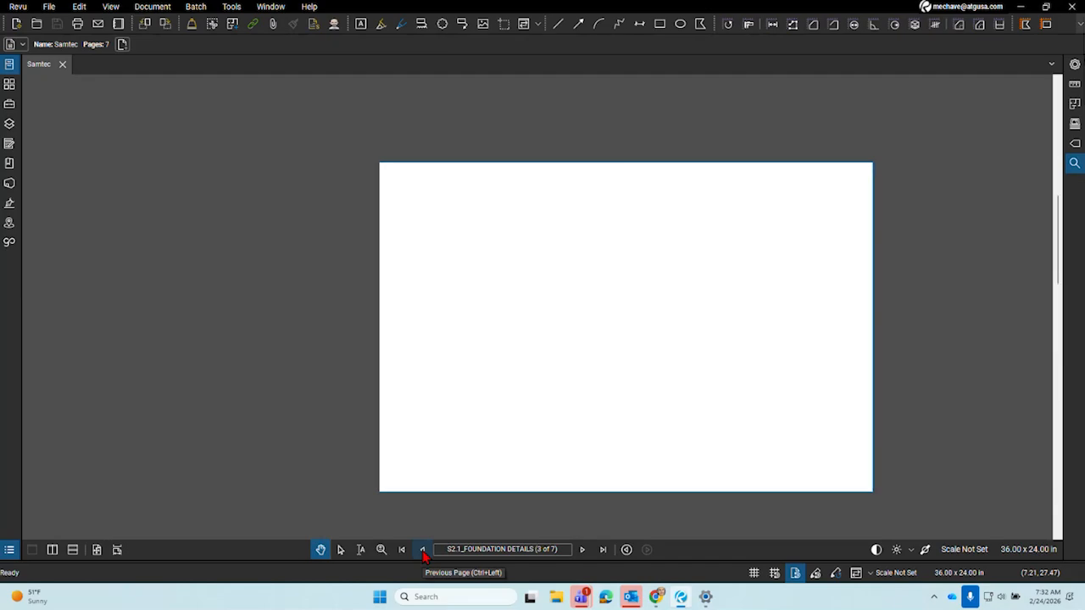
pyautogui.click(422, 550)
pyautogui.scroll(8, 644, 458)
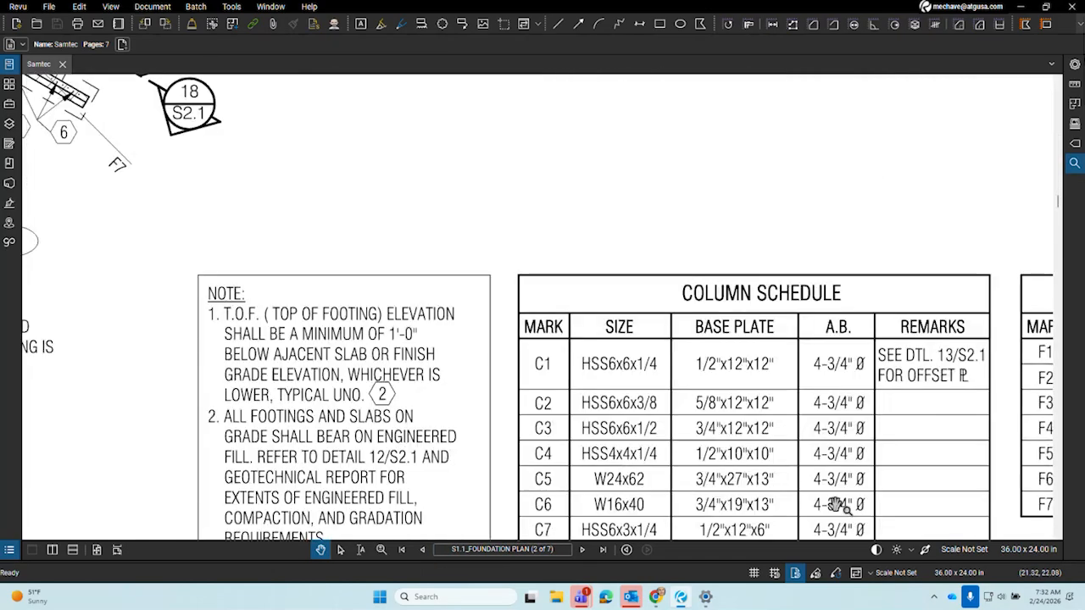
pyautogui.scroll(-2, 695, 280)
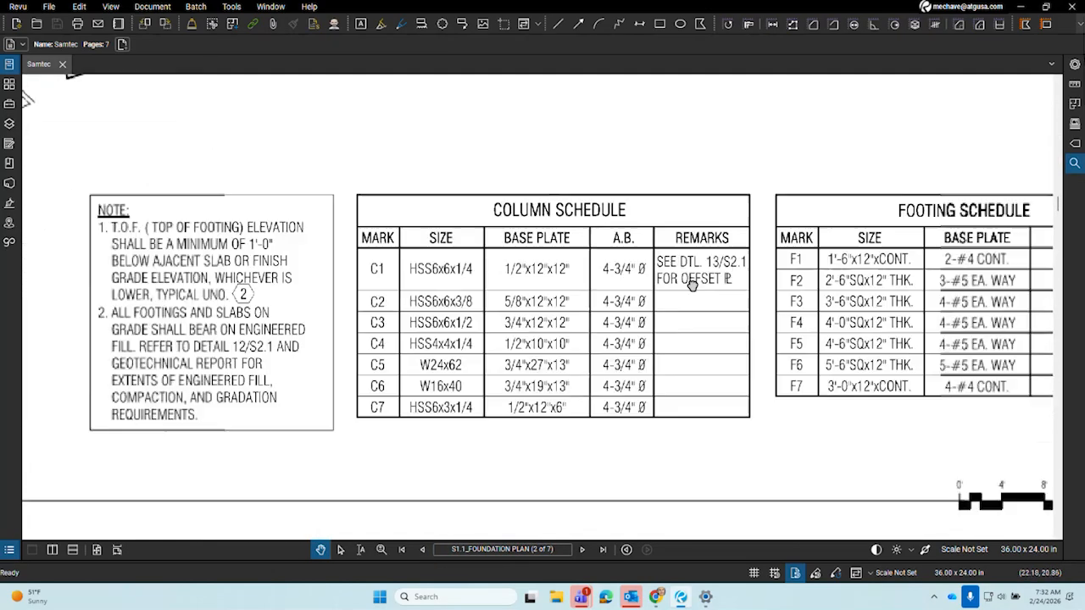
pyautogui.moveTo(694, 281); pyautogui.dragTo(368, 271)
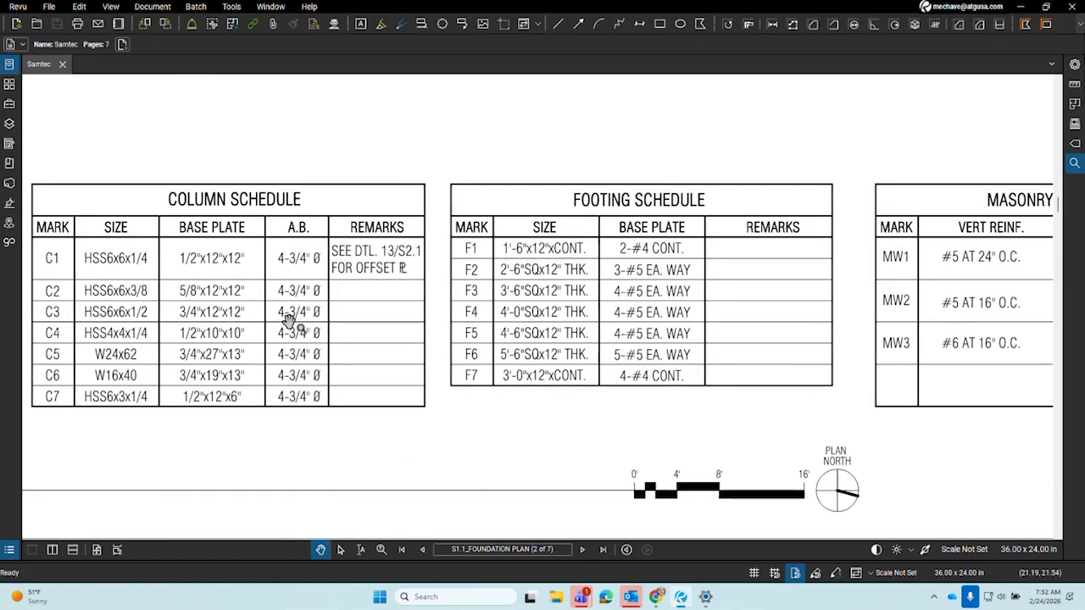
# Examine the diameter symbols in the A.B. column of the column schedule up close
pyautogui.scroll(6, 305, 254)
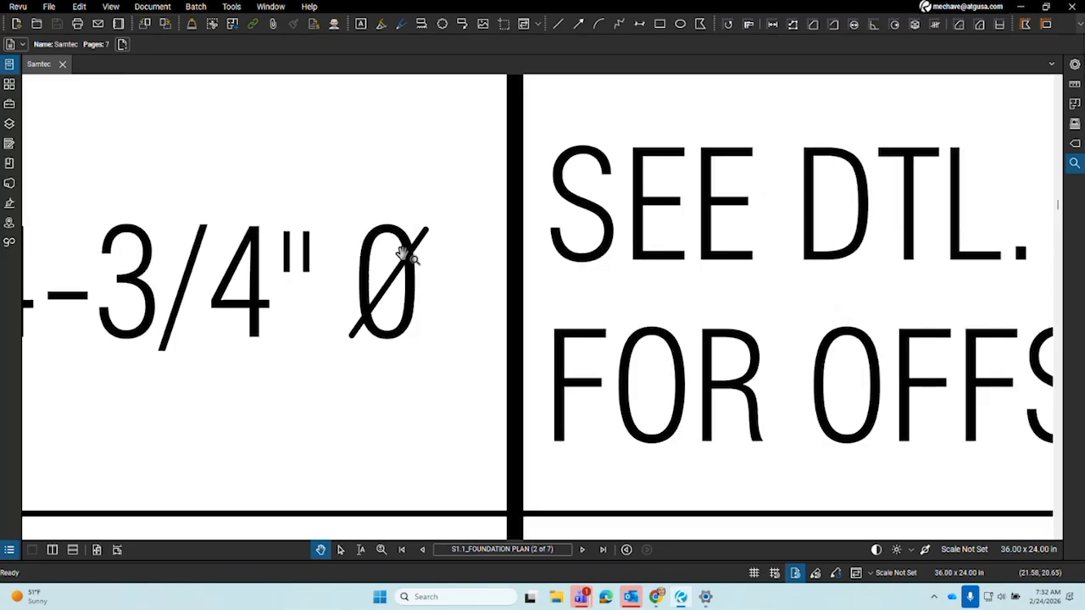
pyautogui.scroll(2, 407, 249)
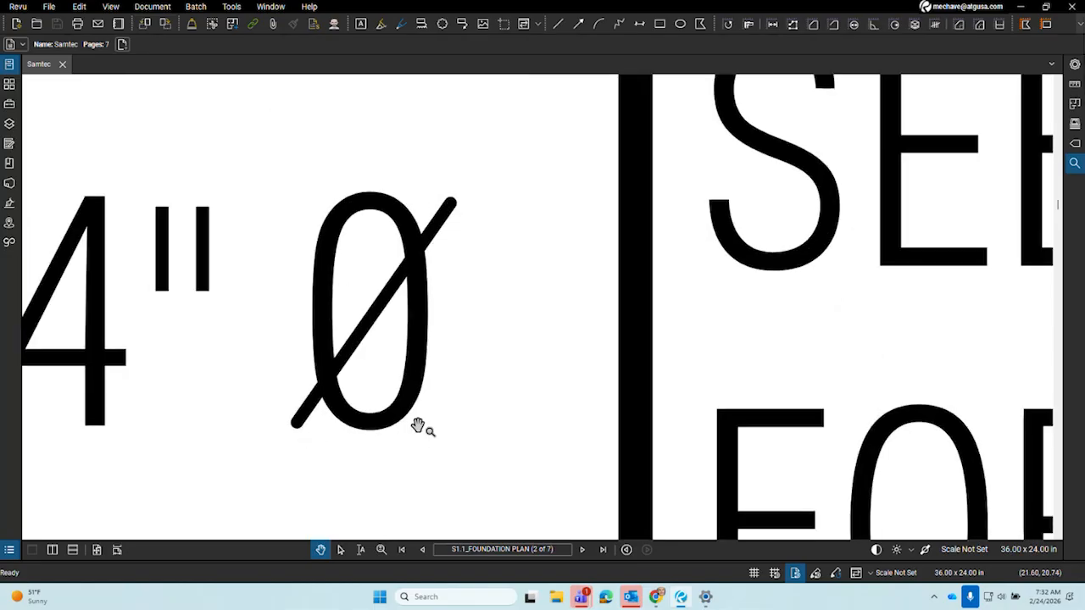
pyautogui.scroll(-3, 358, 230)
pyautogui.scroll(-5, 358, 231)
pyautogui.rightClick(356, 227)
pyautogui.click(498, 144)
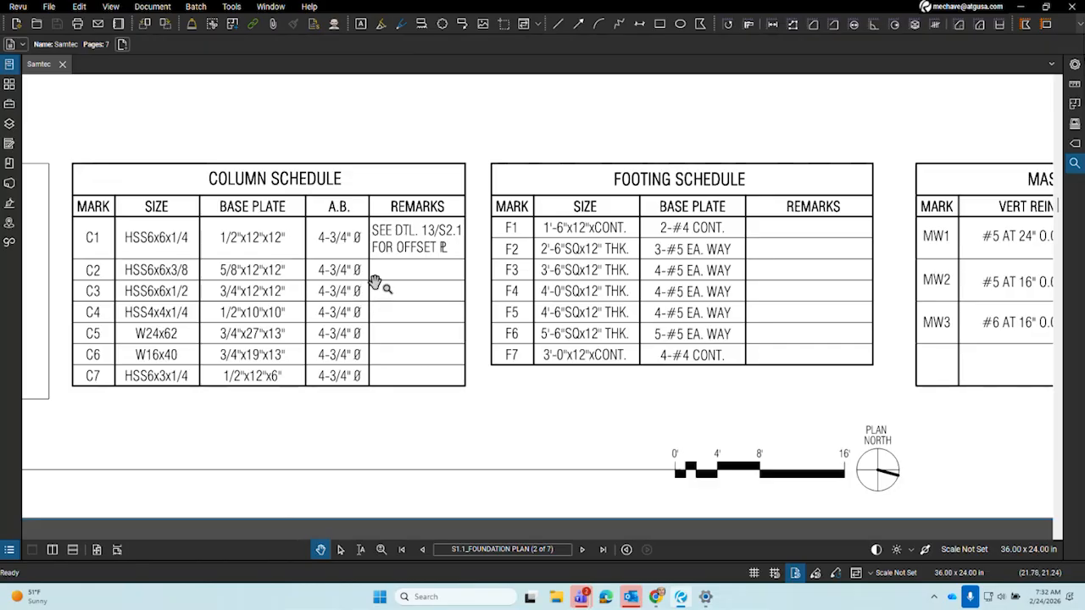
# Export only the footing schedule region to an Excel workbook named Samtec, saved on the Desktop
pyautogui.moveTo(830, 361); pyautogui.dragTo(678, 397)
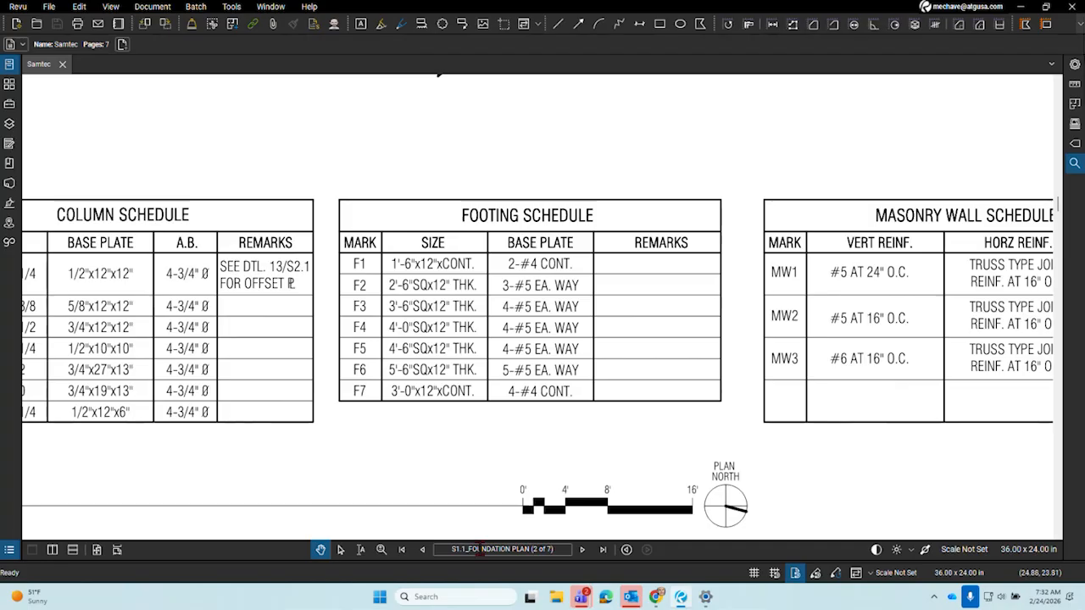
pyautogui.click(49, 7)
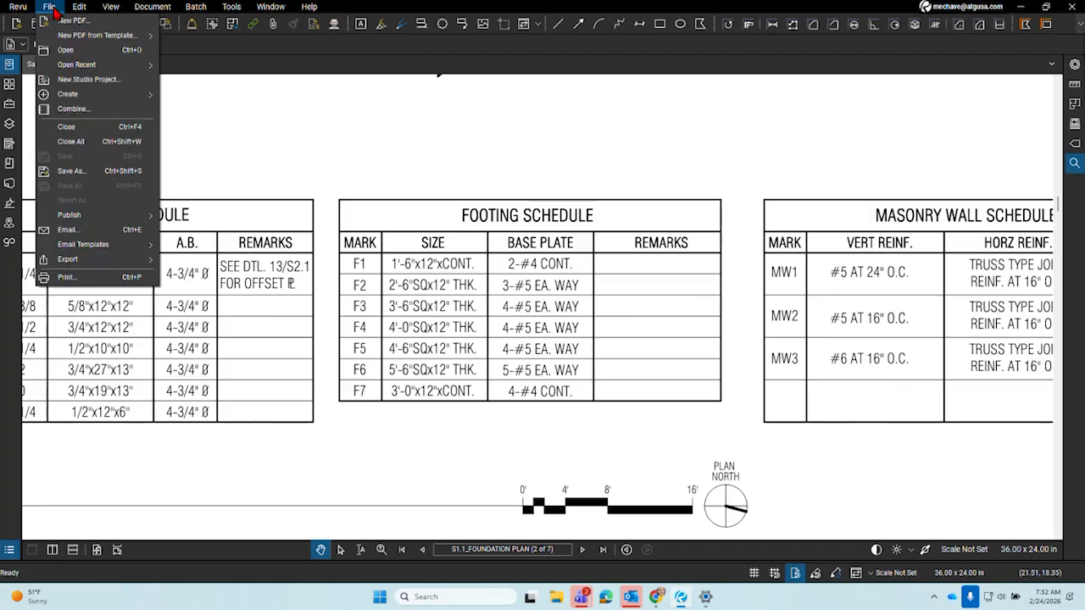
pyautogui.moveTo(67, 259)
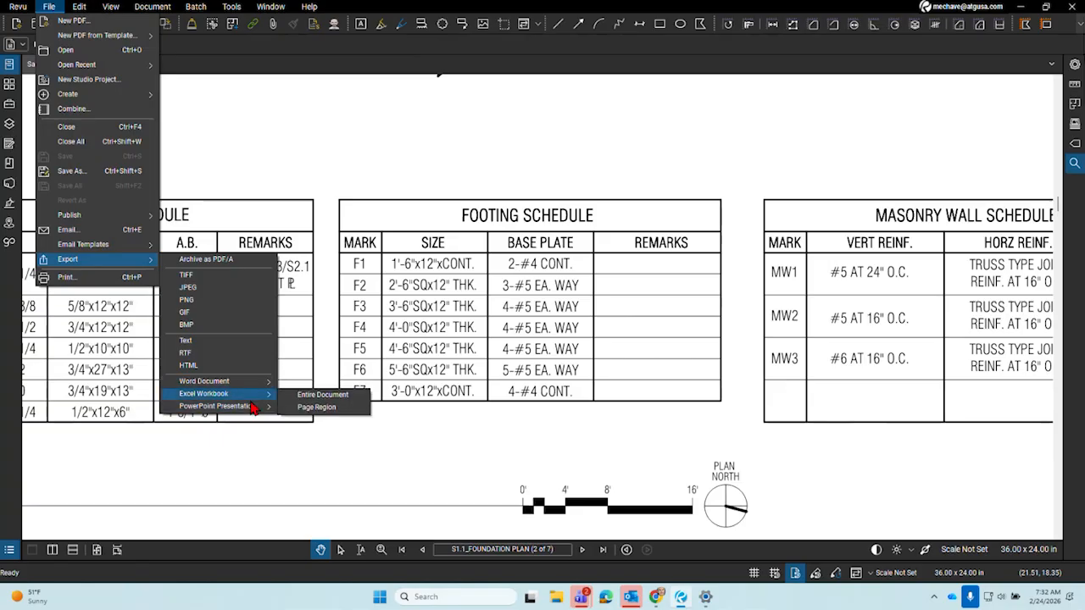
pyautogui.click(312, 407)
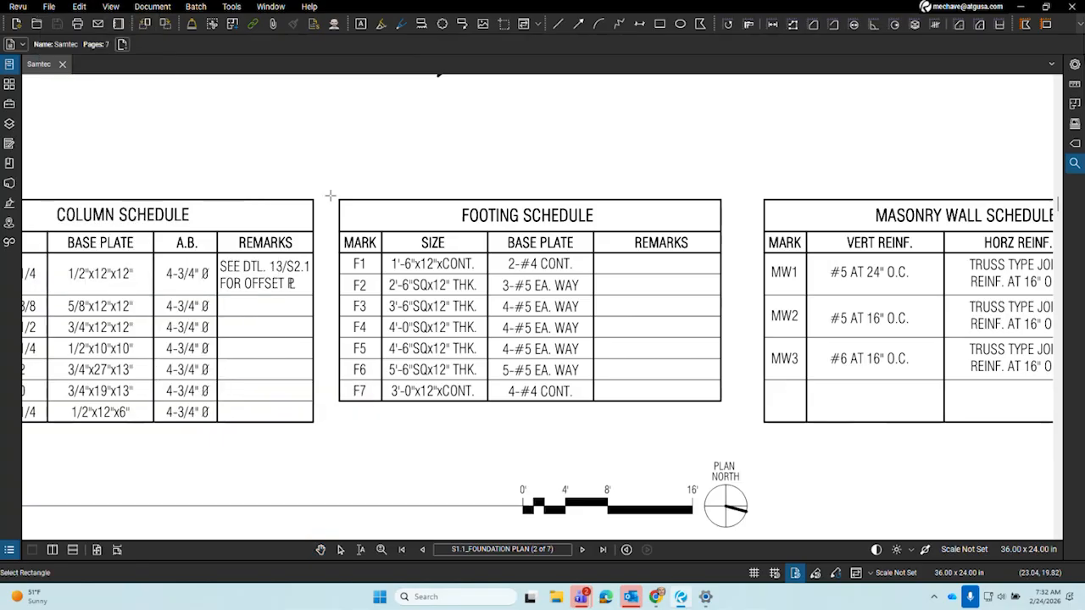
pyautogui.moveTo(330, 195); pyautogui.dragTo(746, 421)
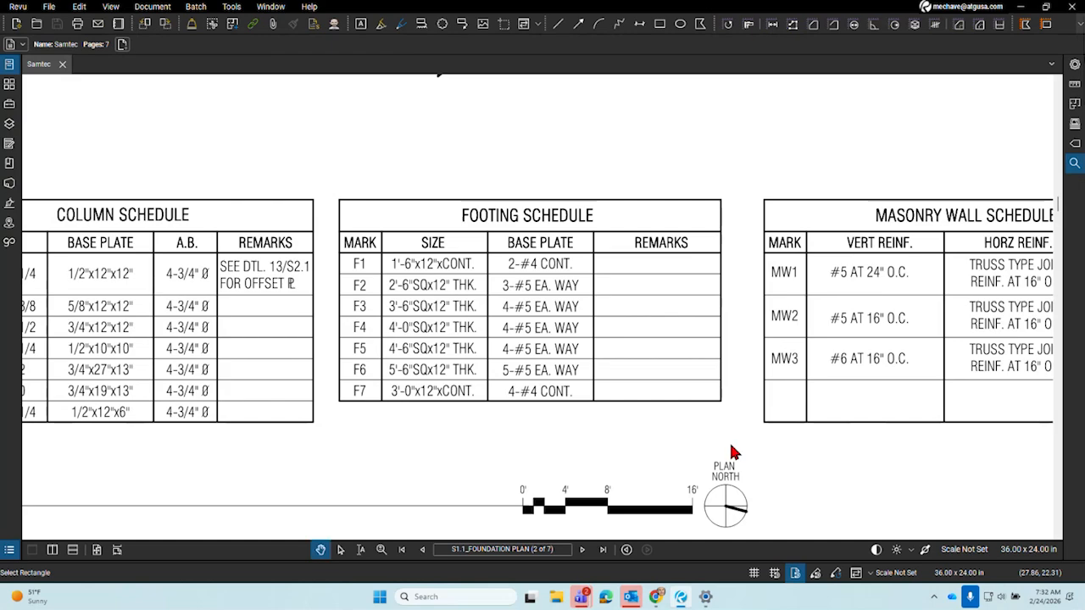
pyautogui.scroll(4, 76, 222)
pyautogui.click(47, 257)
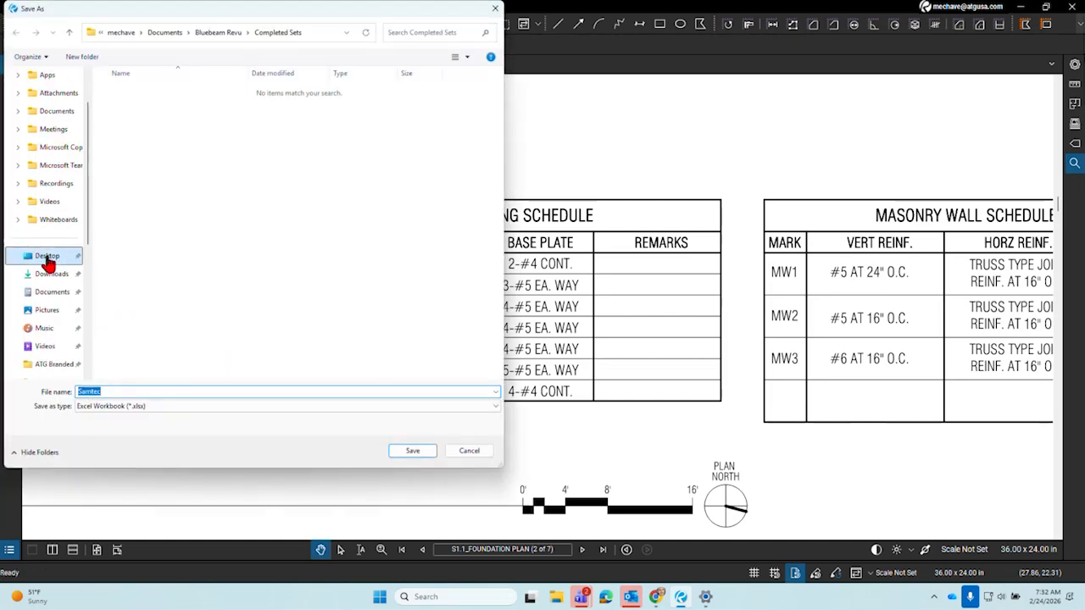
pyautogui.click(414, 452)
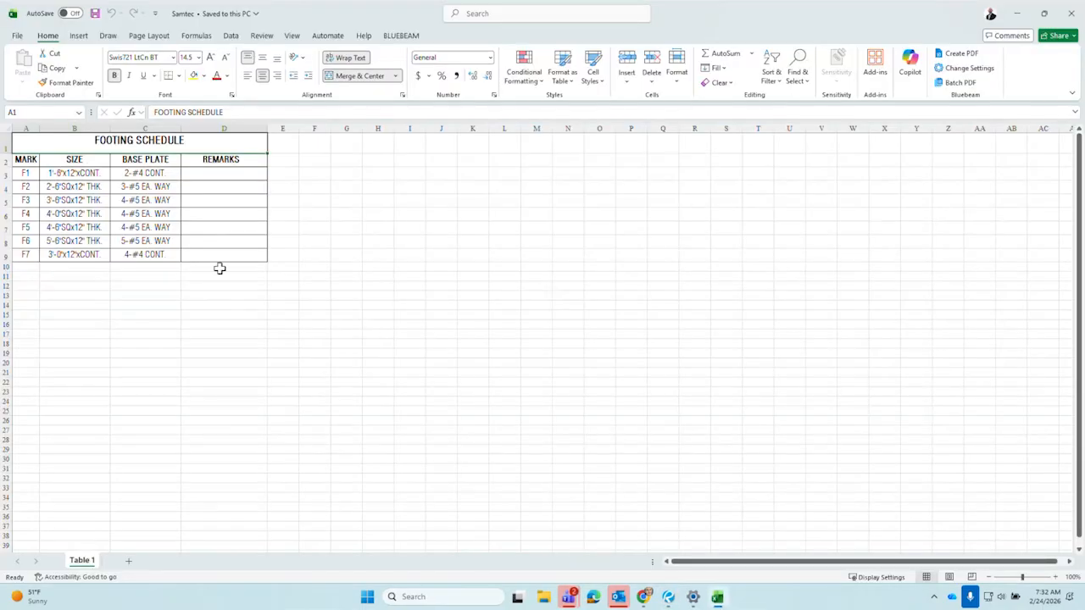
# Inspect the exported footing schedule table in Excel, checking the contents of the F4 size cell
pyautogui.click(218, 266)
pyautogui.moveTo(313, 295); pyautogui.dragTo(60, 175)
pyautogui.click(502, 400)
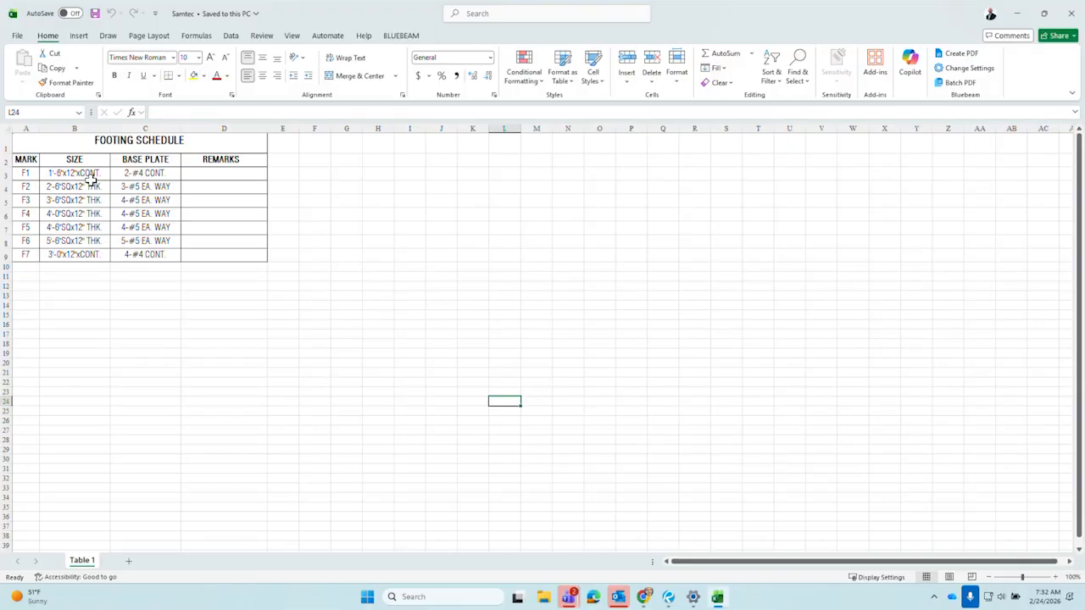
pyautogui.click(92, 214)
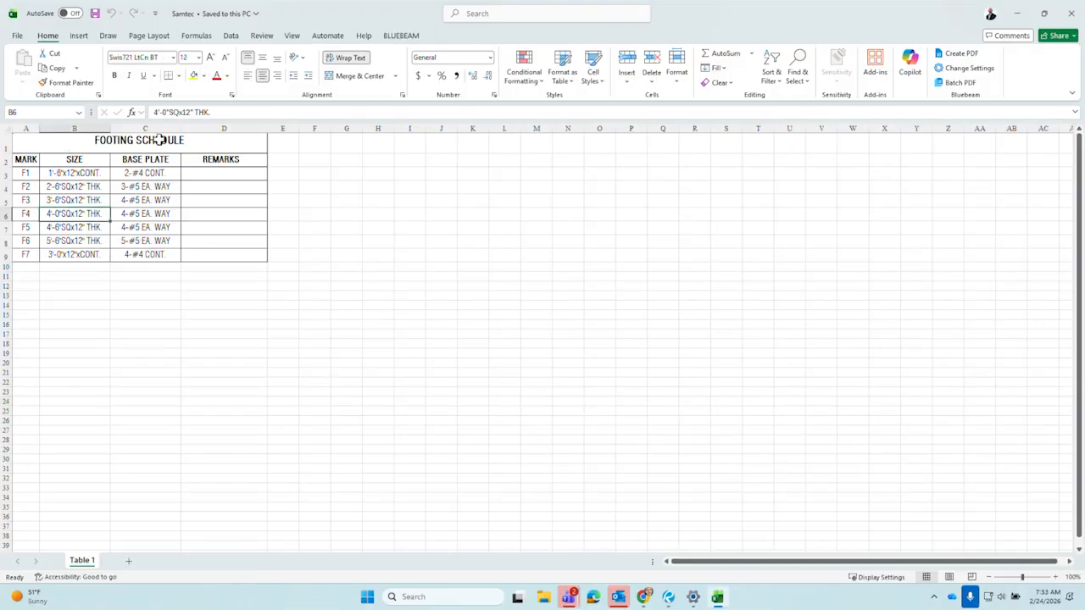
pyautogui.moveTo(156, 111); pyautogui.dragTo(249, 109)
pyautogui.click(441, 254)
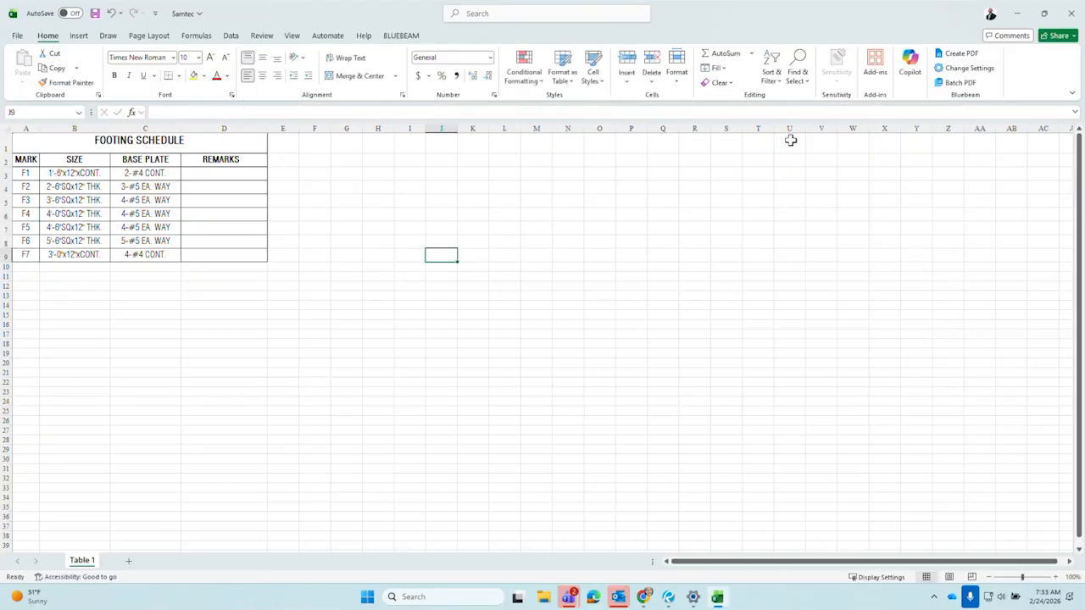
# Switch back to the PDF in Bluebeam Revu and try to edit the F2 size text in the footing schedule
pyautogui.click(1017, 15)
pyautogui.middleClick(447, 329)
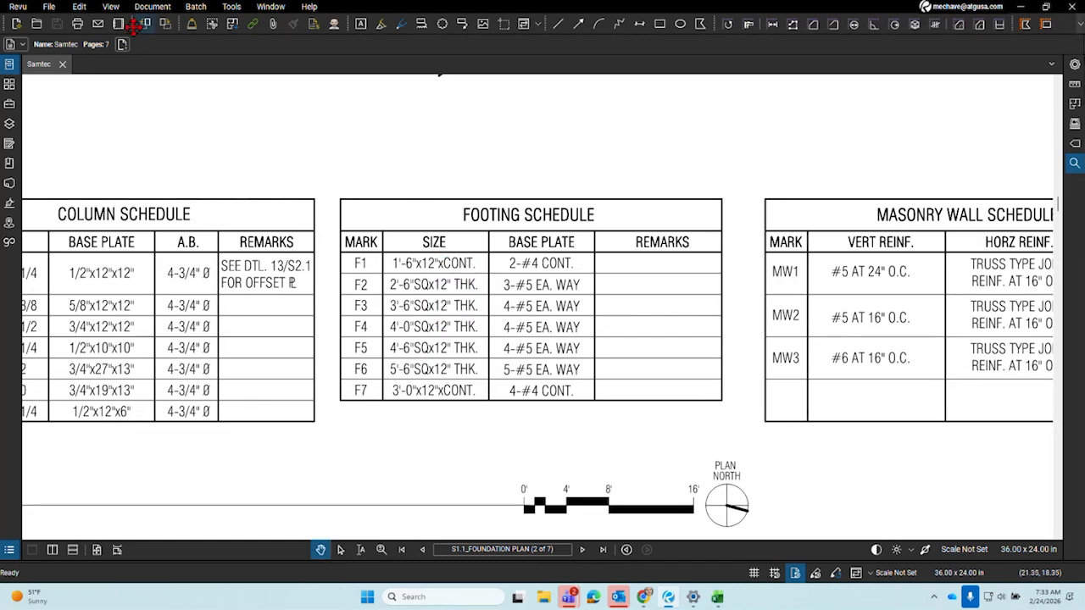
pyautogui.click(81, 7)
pyautogui.moveTo(125, 286)
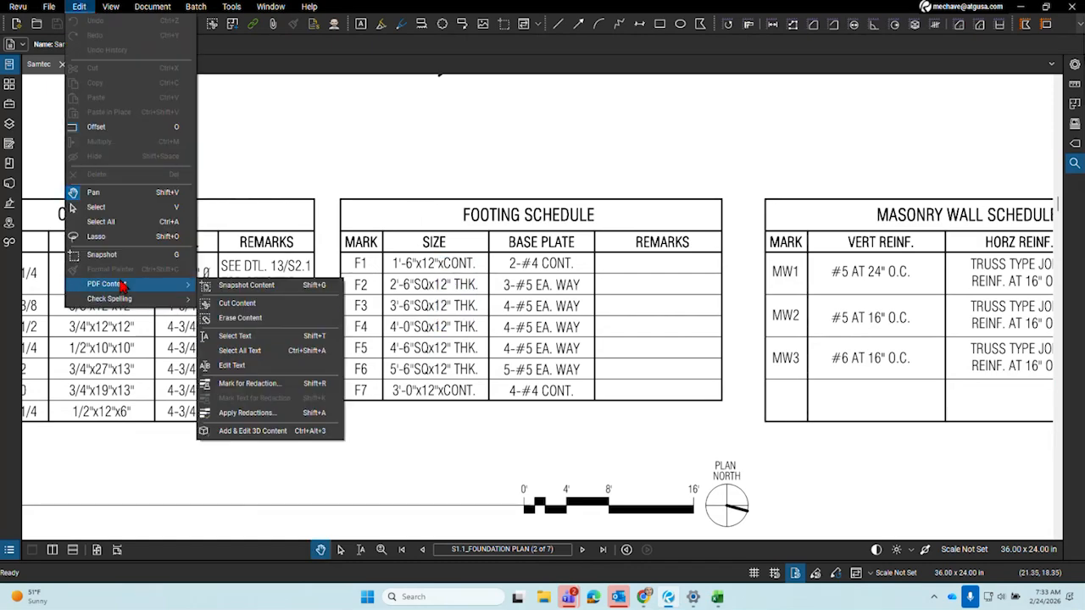
pyautogui.click(255, 365)
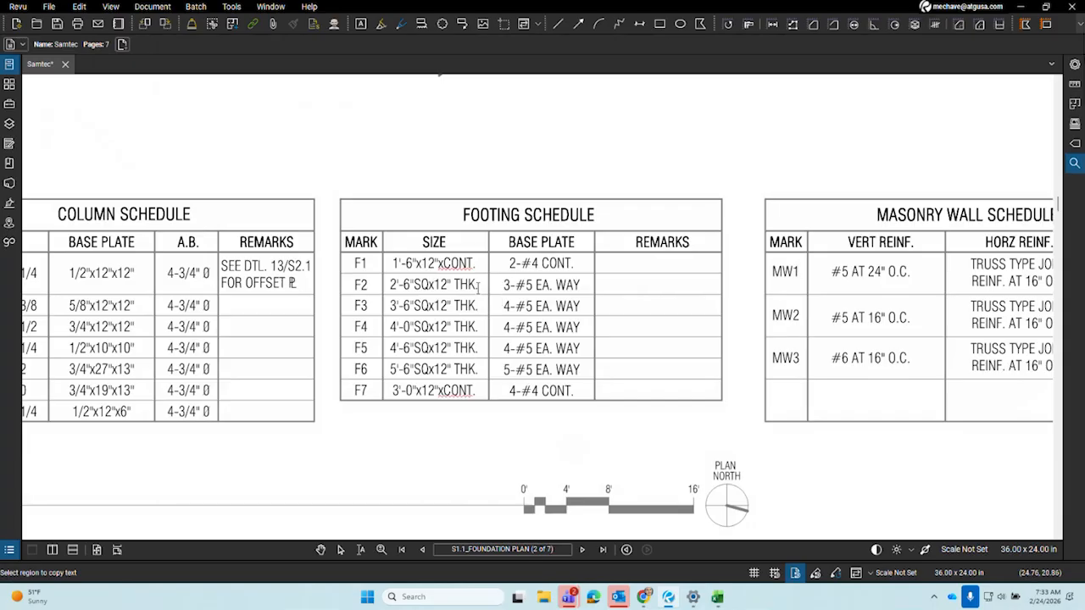
pyautogui.click(478, 287)
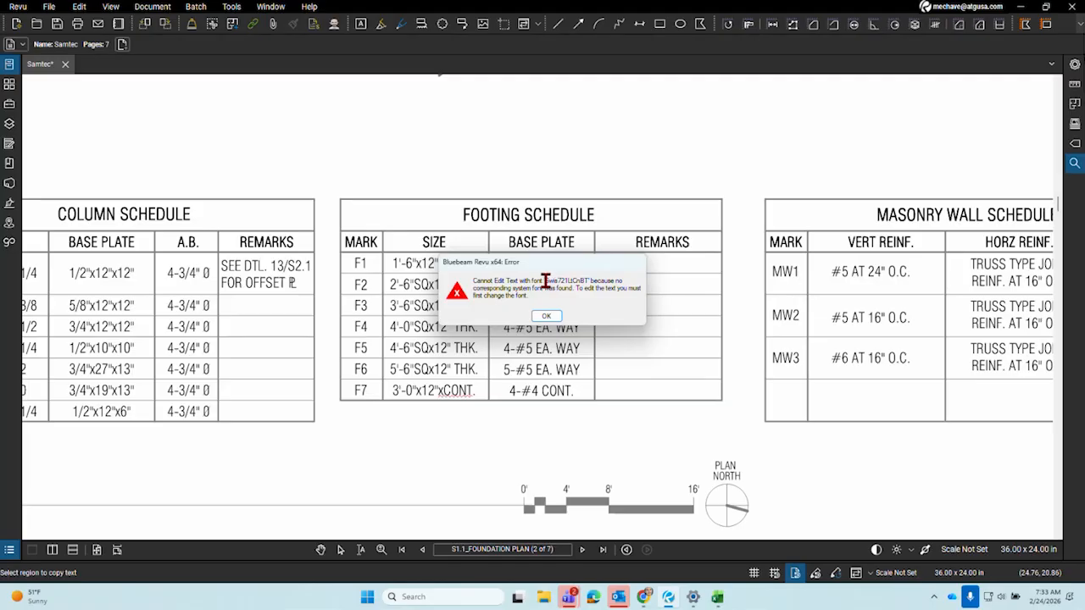
# Read and dismiss the font error, then save the PDF and leave text editing
pyautogui.moveTo(547, 281); pyautogui.dragTo(586, 281)
pyautogui.moveTo(587, 281); pyautogui.dragTo(546, 289)
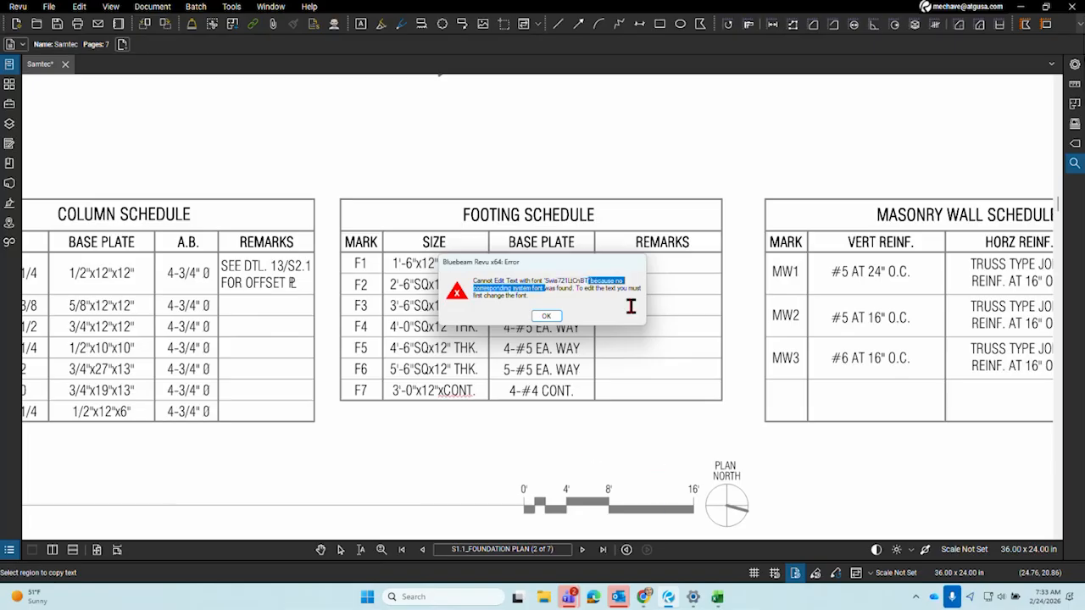
pyautogui.click(546, 315)
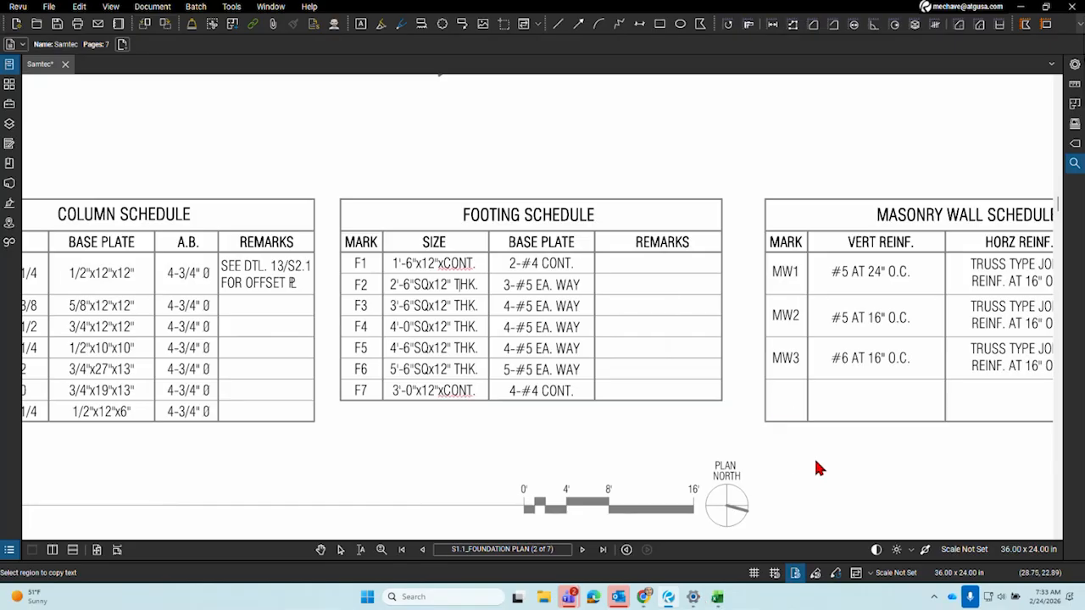
pyautogui.hotkey('ctrl', 's')
pyautogui.press('Escape')
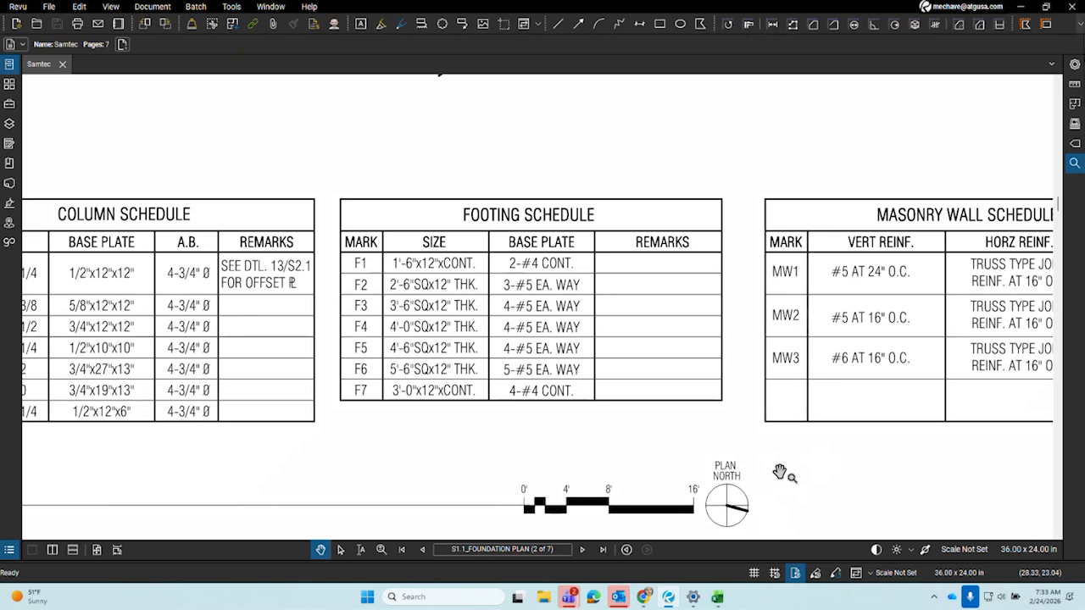
pyautogui.moveTo(574, 598)
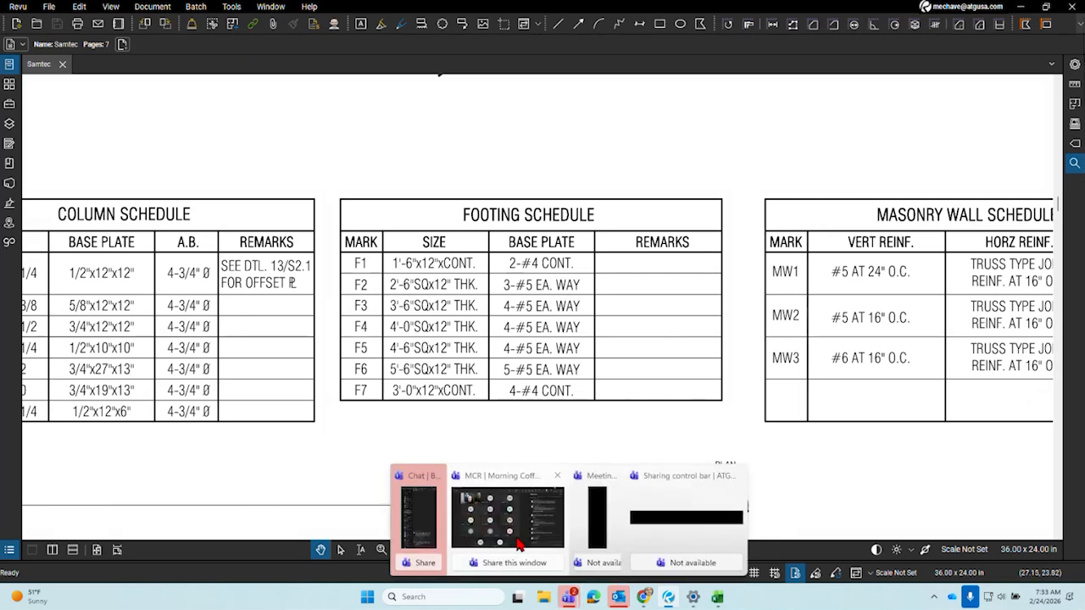
pyautogui.click(520, 546)
pyautogui.moveTo(509, 8)
pyautogui.mouseDown()
pyautogui.moveTo(235, 110)
pyautogui.moveTo(0, 13)
pyautogui.mouseUp()
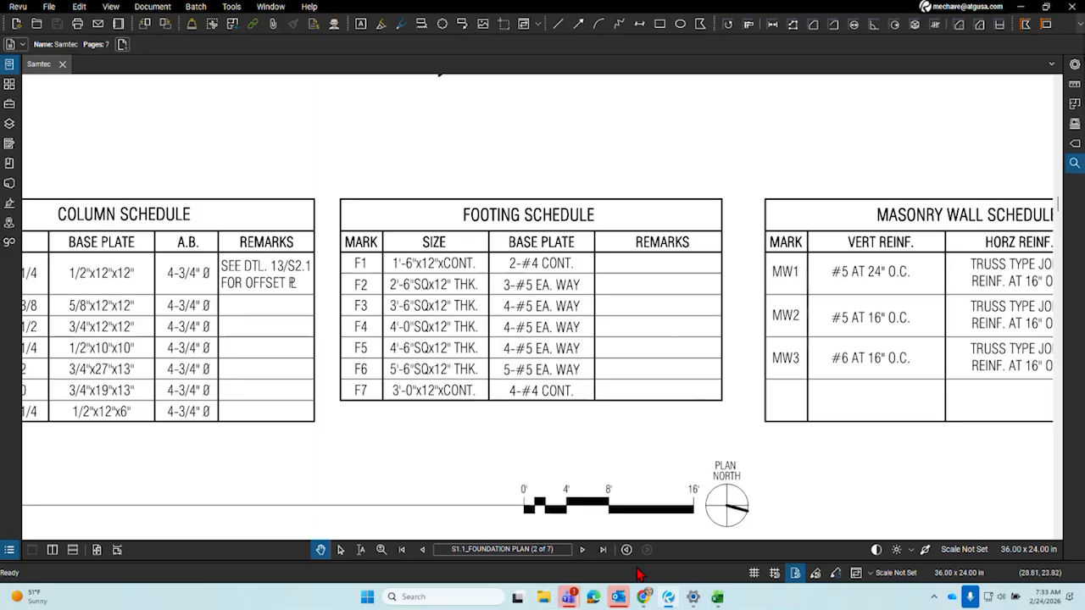
# Switch to the Fonts page of Windows Settings and look through the installed fonts for the drawing's Swis721 LtCn BT font
pyautogui.moveTo(694, 599)
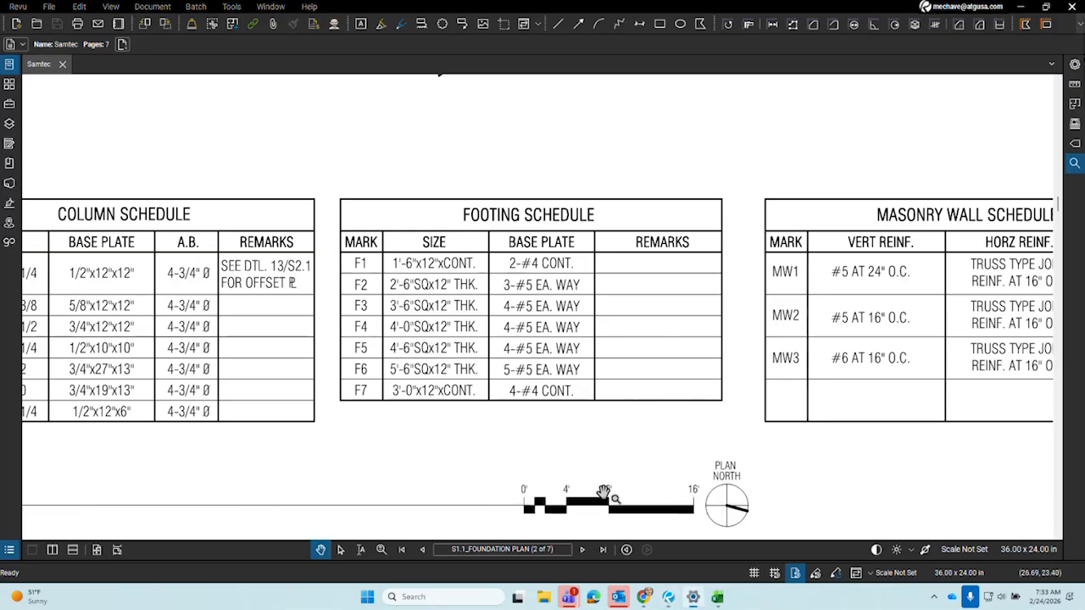
pyautogui.moveTo(407, 608); pyautogui.dragTo(944, 2)
pyautogui.scroll(8, 617, 399)
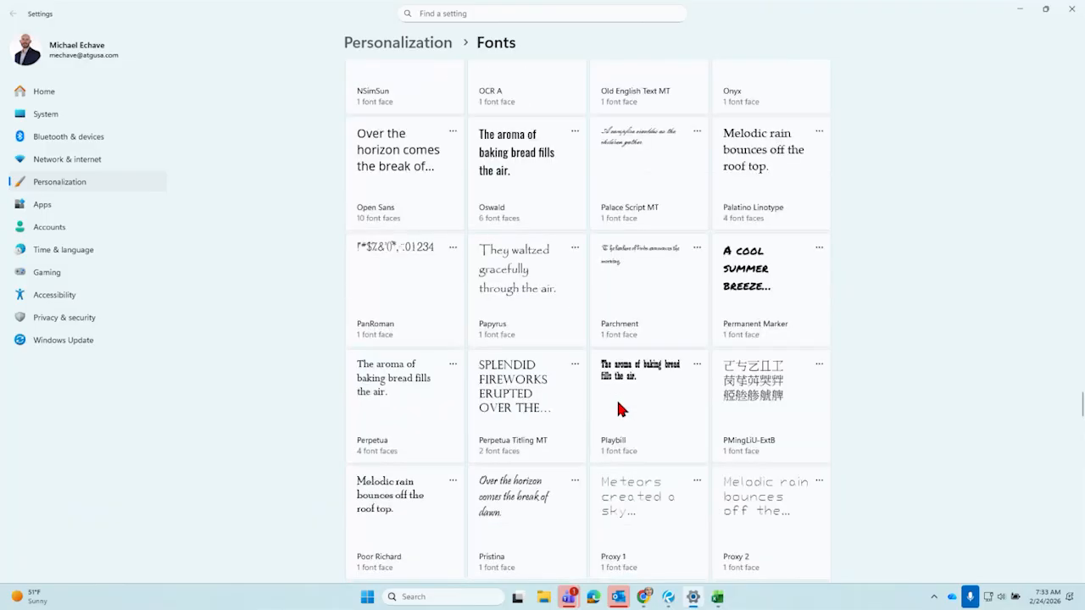
pyautogui.scroll(-3, 598, 415)
pyautogui.scroll(-15, 598, 416)
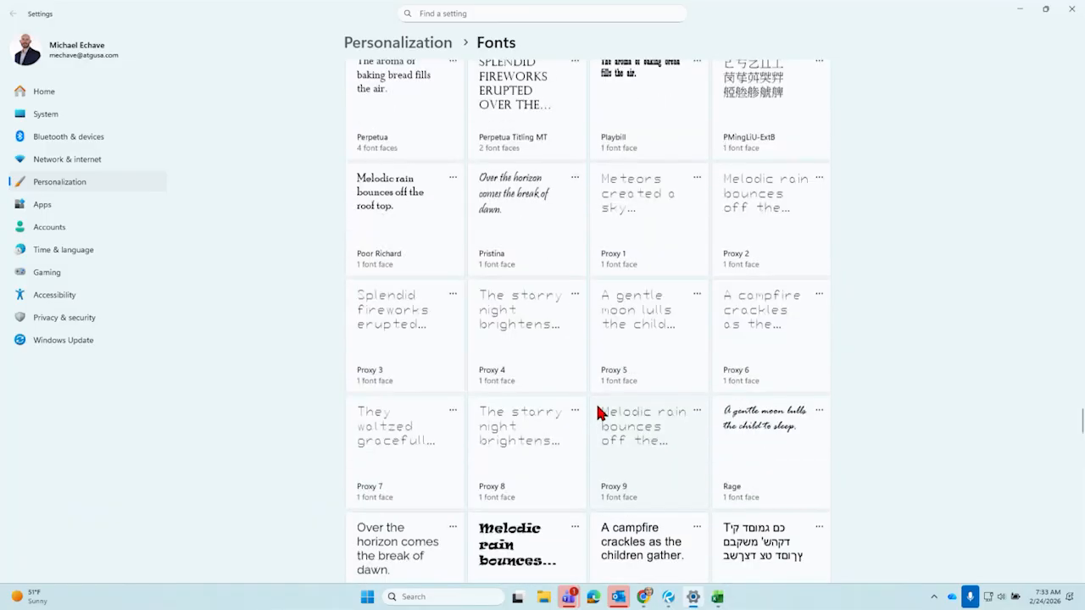
pyautogui.scroll(-12, 606, 407)
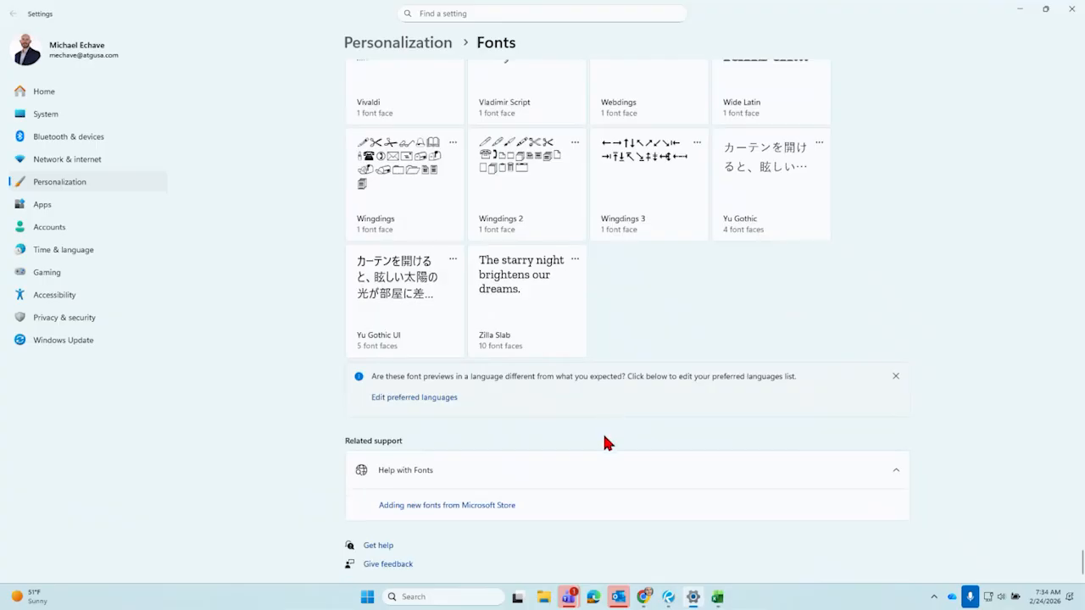
pyautogui.scroll(4, 603, 433)
pyautogui.scroll(-4, 606, 434)
pyautogui.scroll(20, 610, 441)
pyautogui.scroll(15, 611, 439)
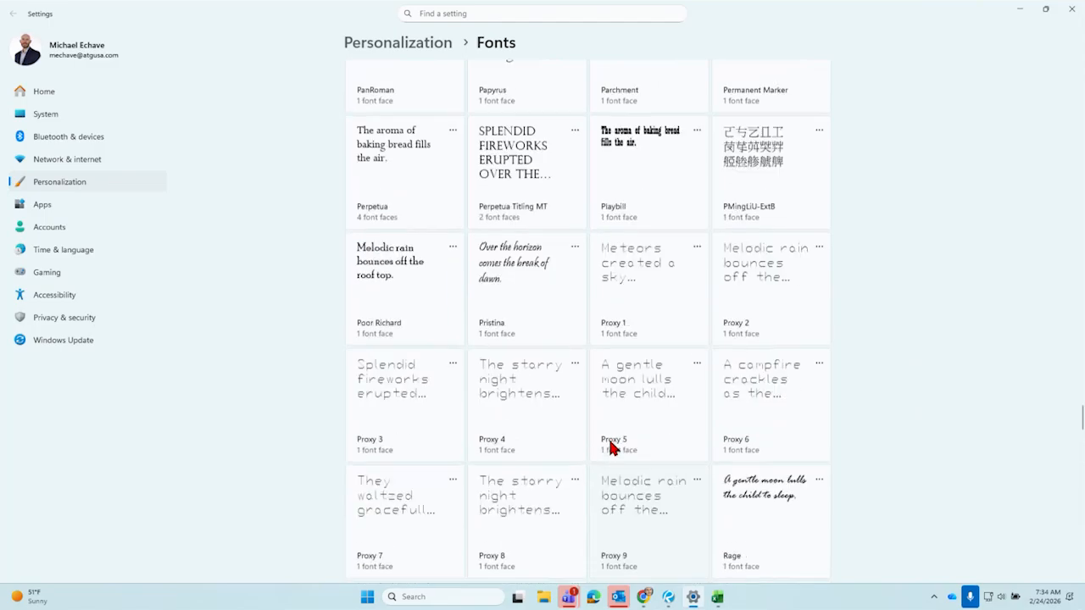
# Look back through the installed fonts to the start of the list, and put the Settings window away
pyautogui.scroll(20, 607, 435)
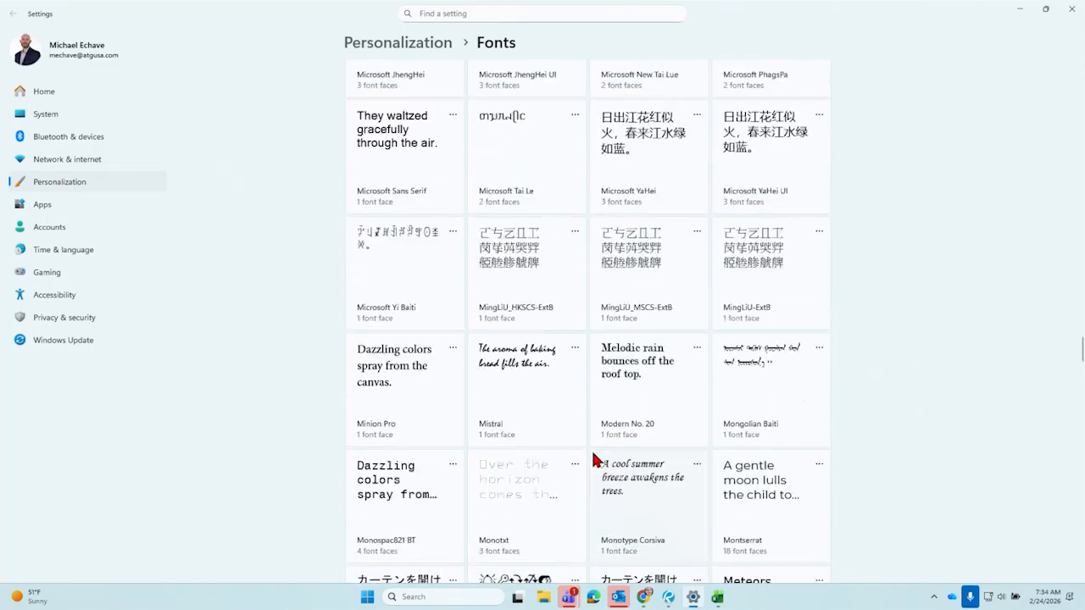
pyautogui.scroll(20, 596, 447)
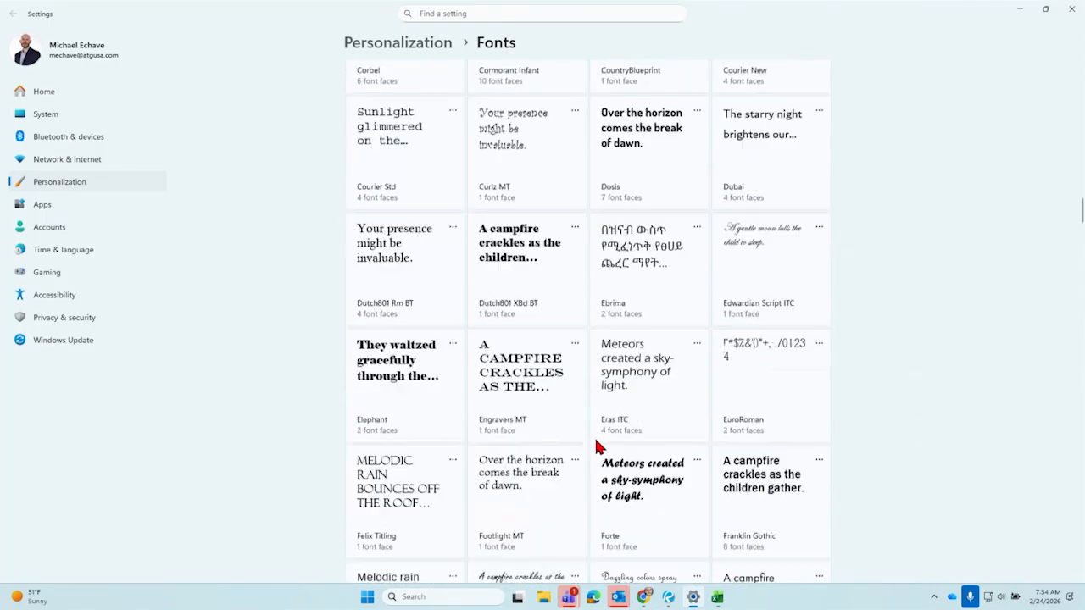
pyautogui.scroll(15, 596, 447)
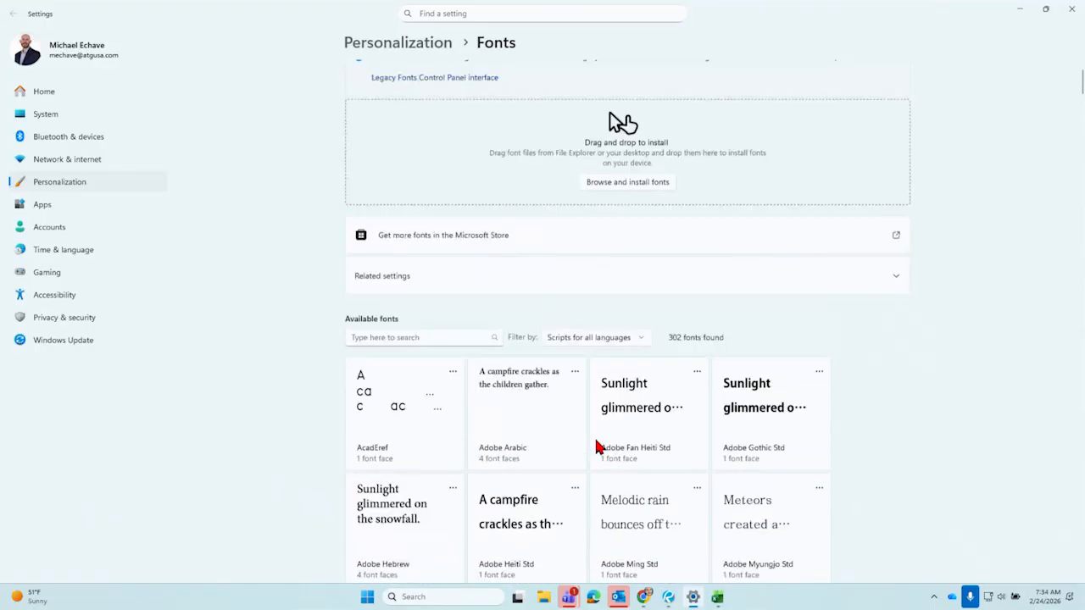
pyautogui.scroll(-5, 596, 446)
pyautogui.scroll(5, 596, 447)
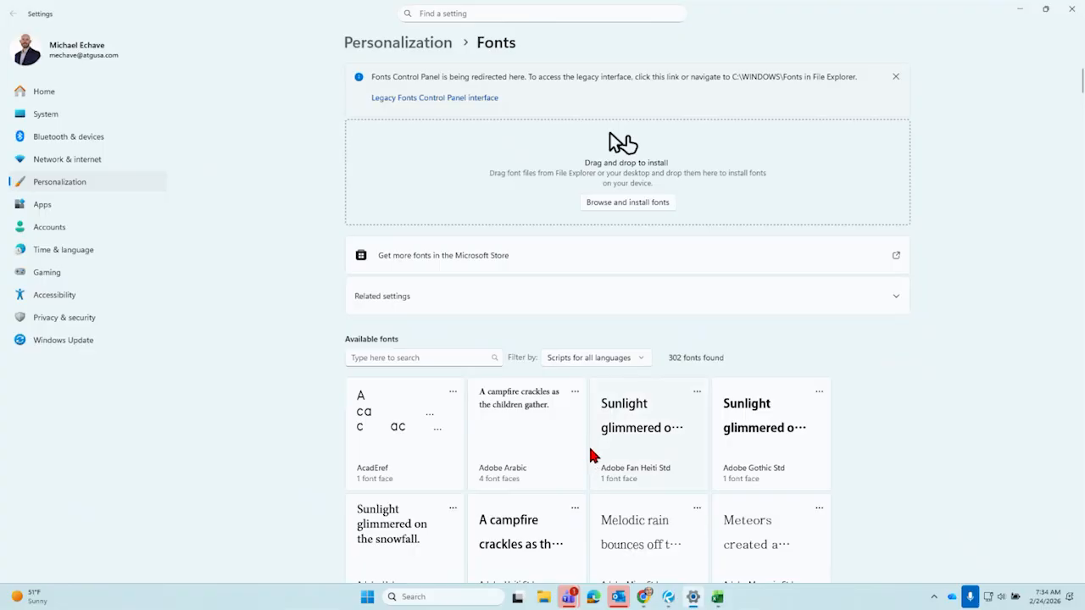
pyautogui.scroll(-2, 594, 453)
pyautogui.scroll(2, 590, 445)
pyautogui.click(1020, 10)
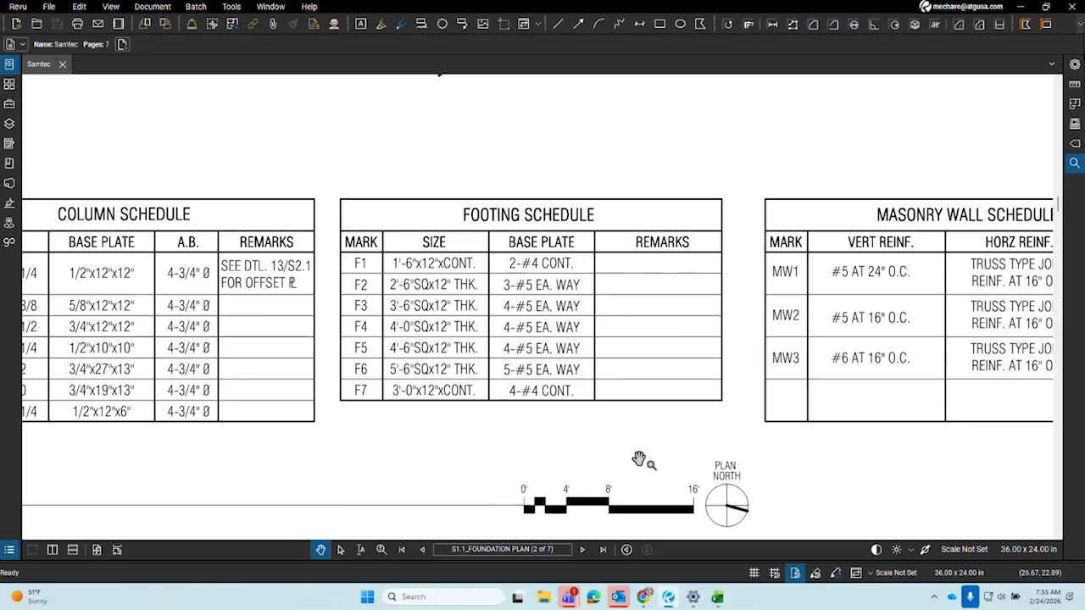
# Switch to Chrome and read the Bing answer on when TrueType and SHX fonts were created, closing the stray result tab
pyautogui.rightClick(644, 598)
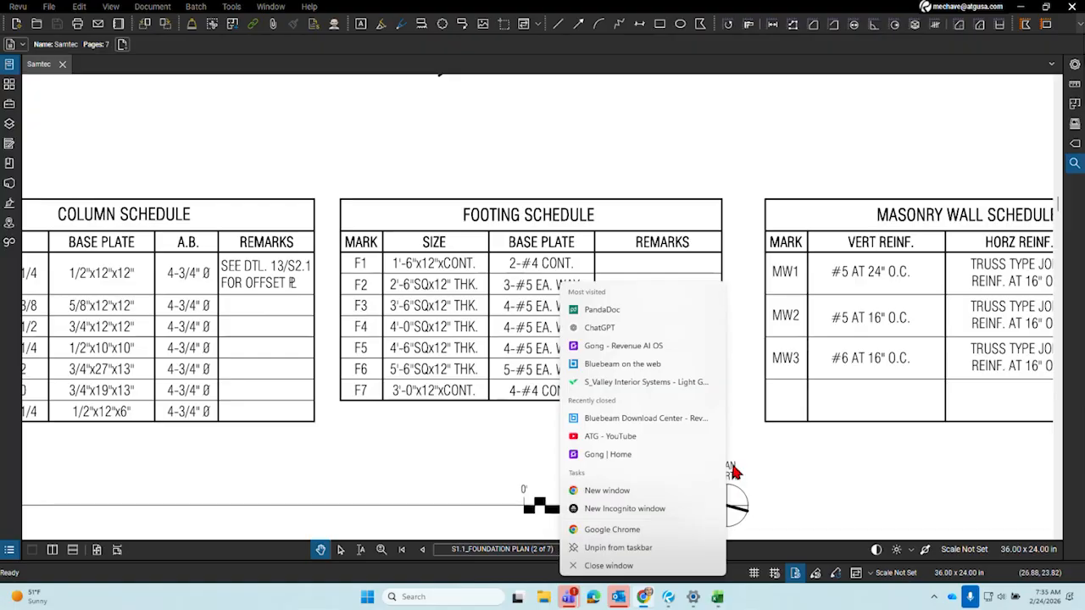
pyautogui.click(34, 62)
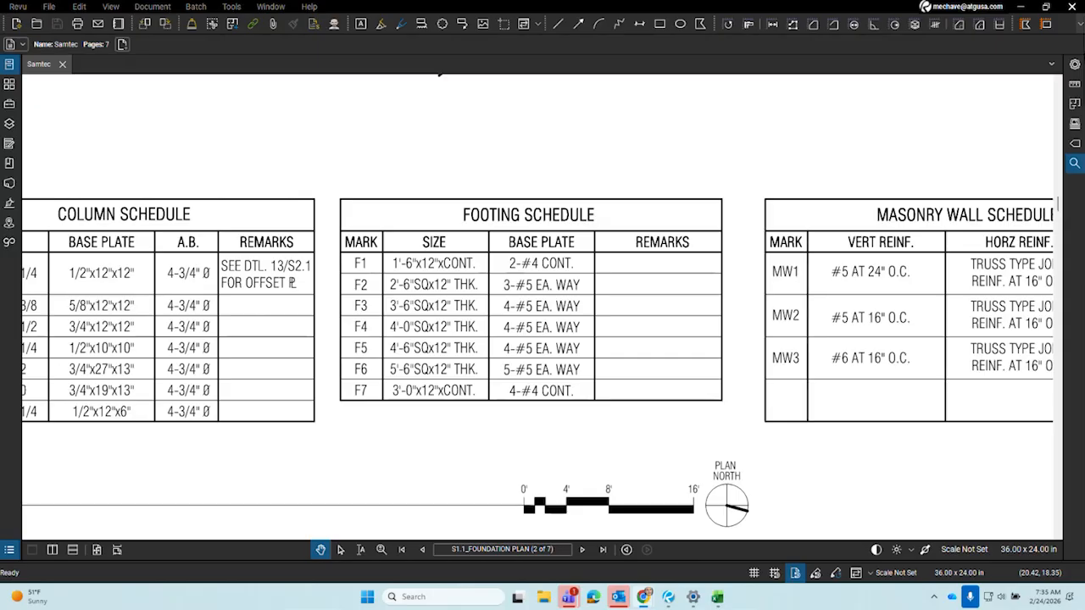
pyautogui.moveTo(375, 609); pyautogui.dragTo(789, 4)
pyautogui.click(237, 231)
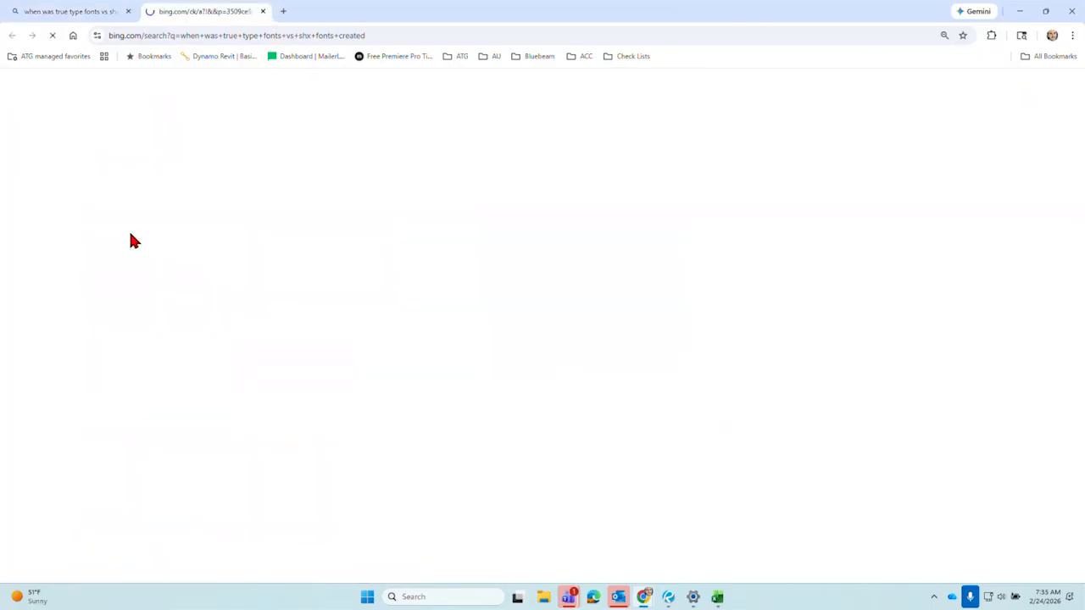
pyautogui.click(262, 11)
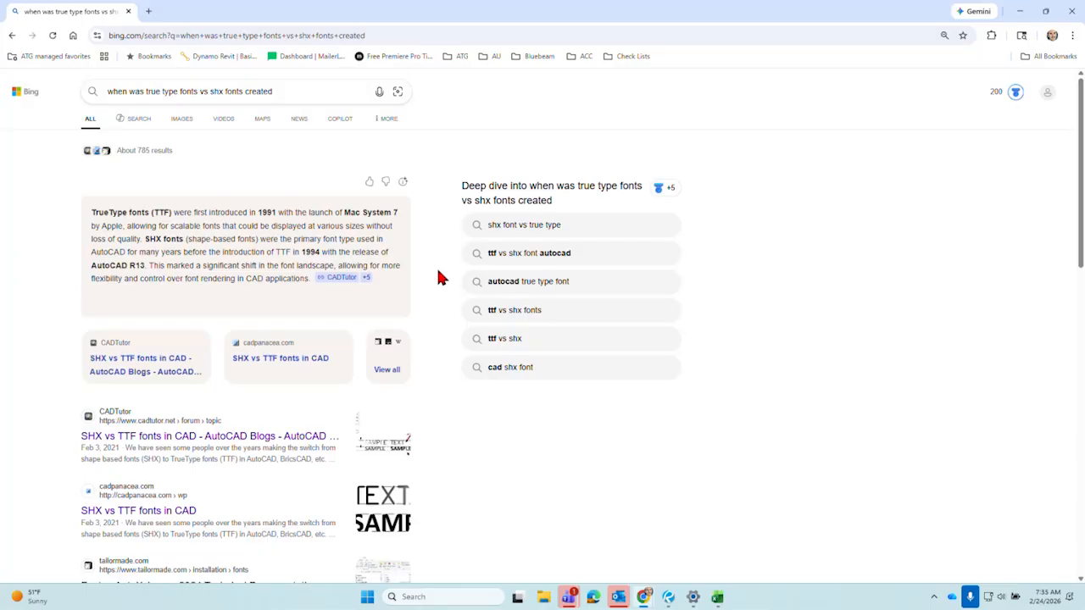
pyautogui.moveTo(304, 222)
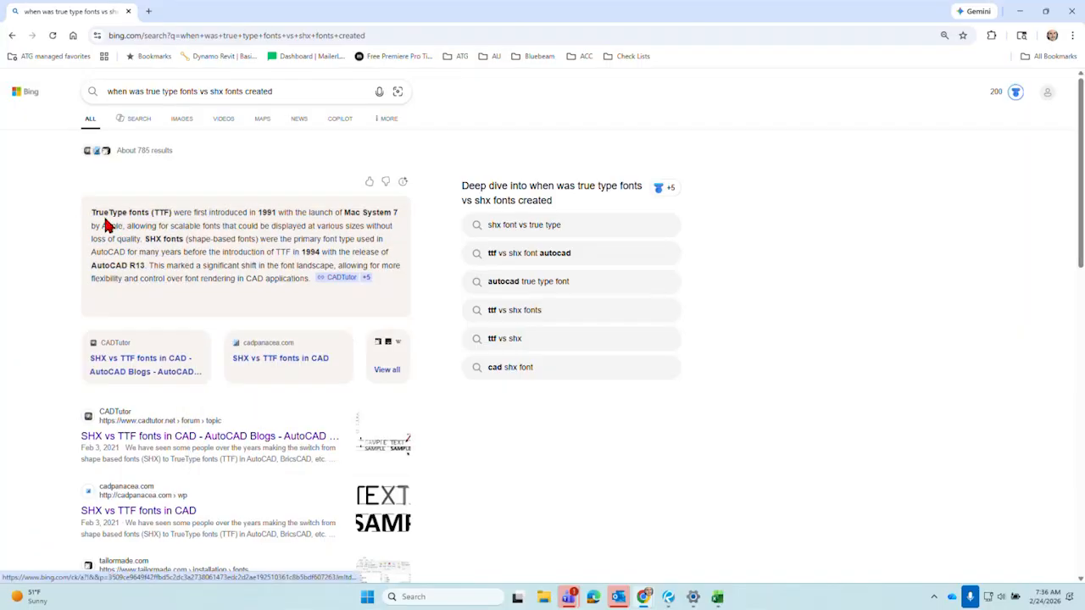
pyautogui.moveTo(115, 229)
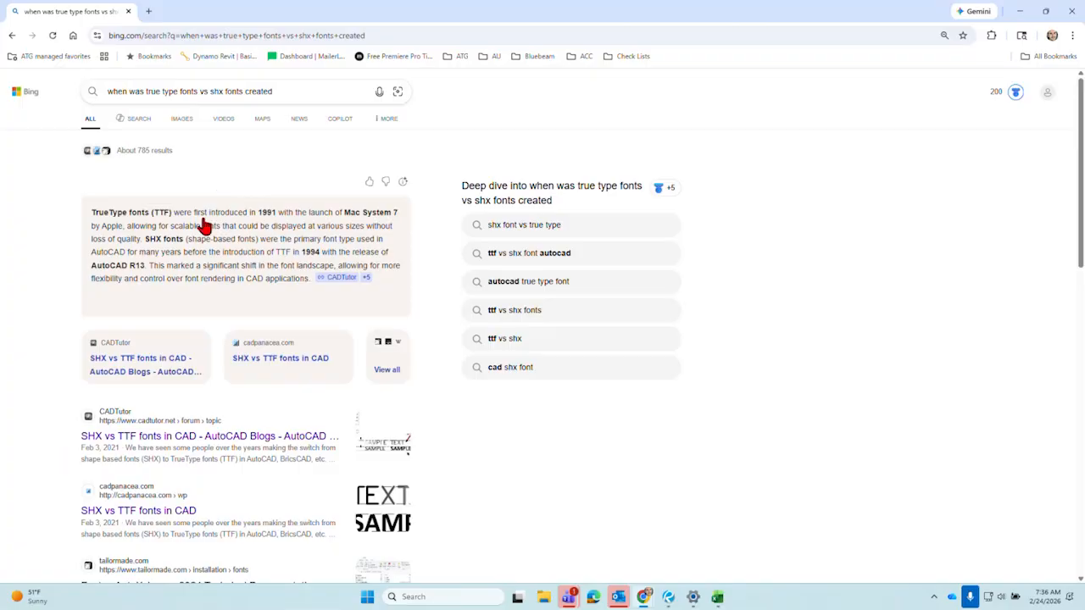
pyautogui.moveTo(171, 248)
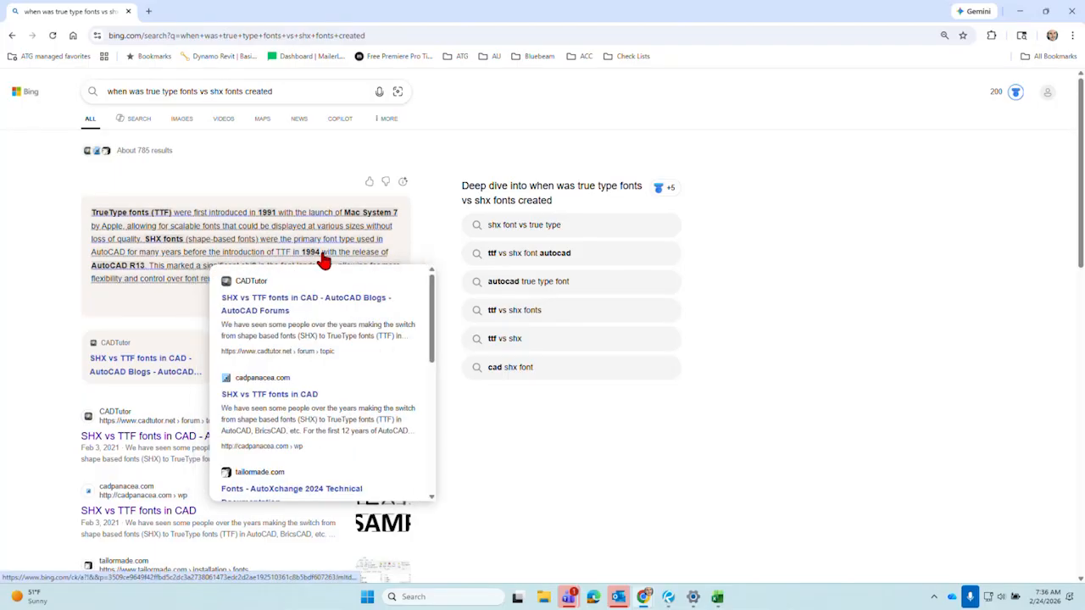
pyautogui.moveTo(318, 263)
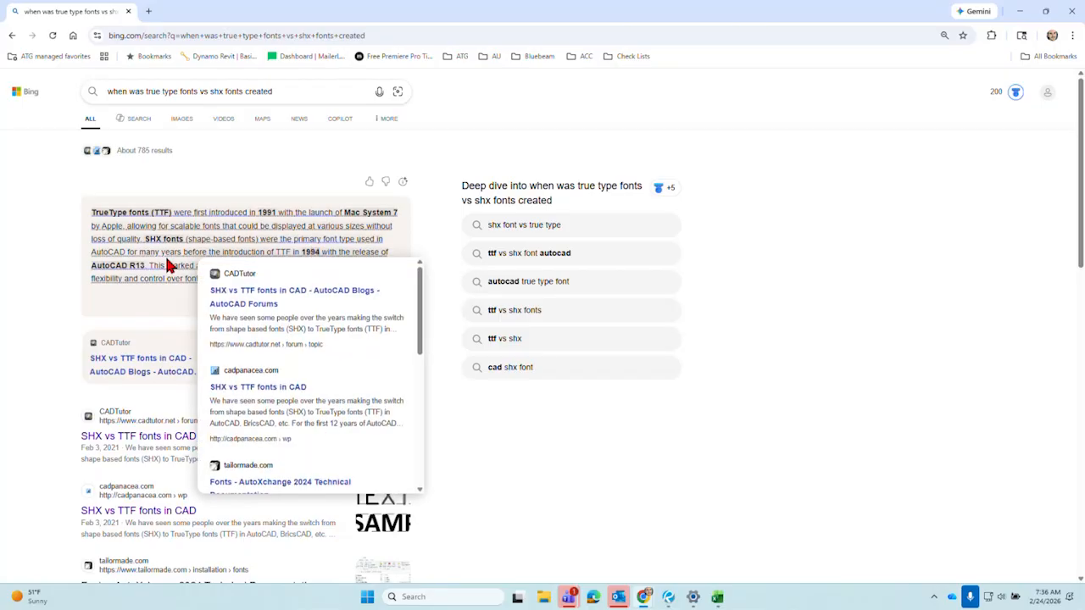
pyautogui.moveTo(133, 273)
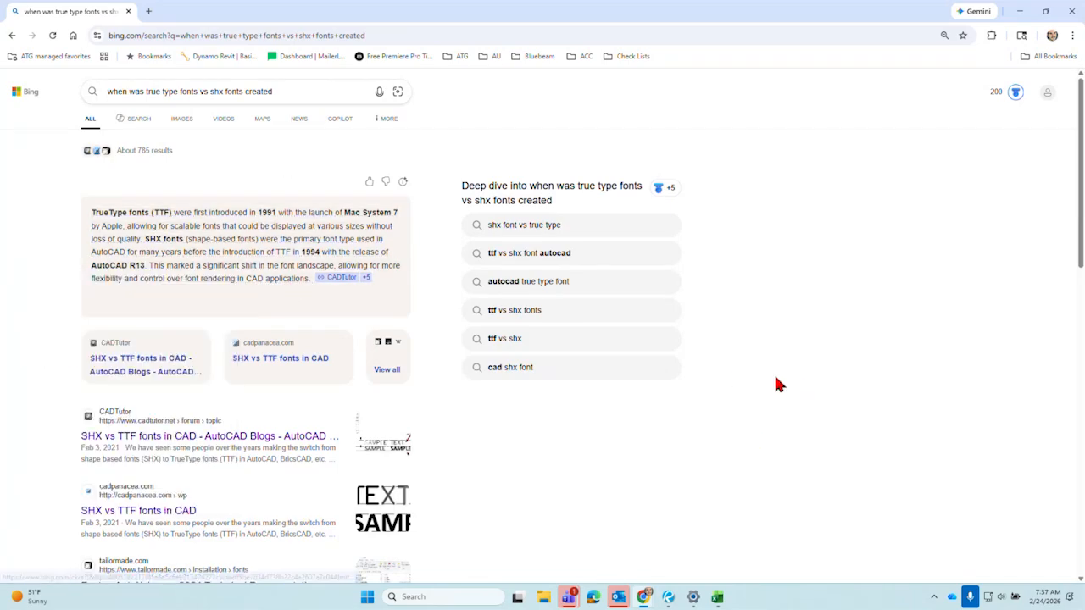
# Return to the PDF in Bluebeam Revu and examine the C4/F2 footing callouts and overall layout of the S1.1 foundation plan
pyautogui.click(1020, 11)
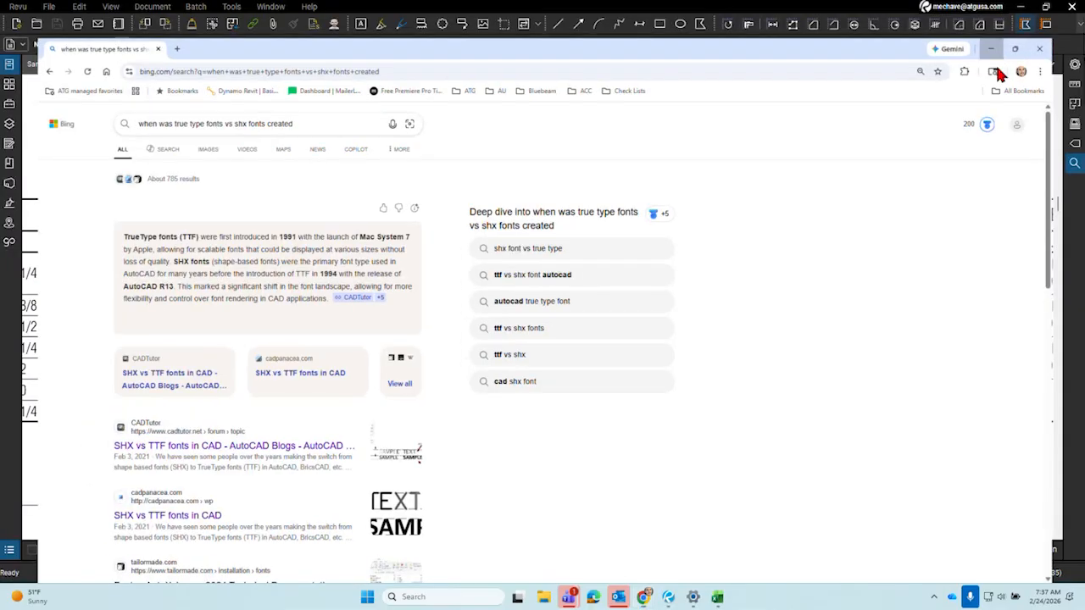
pyautogui.scroll(-7, 509, 439)
pyautogui.moveTo(243, 386); pyautogui.dragTo(424, 485)
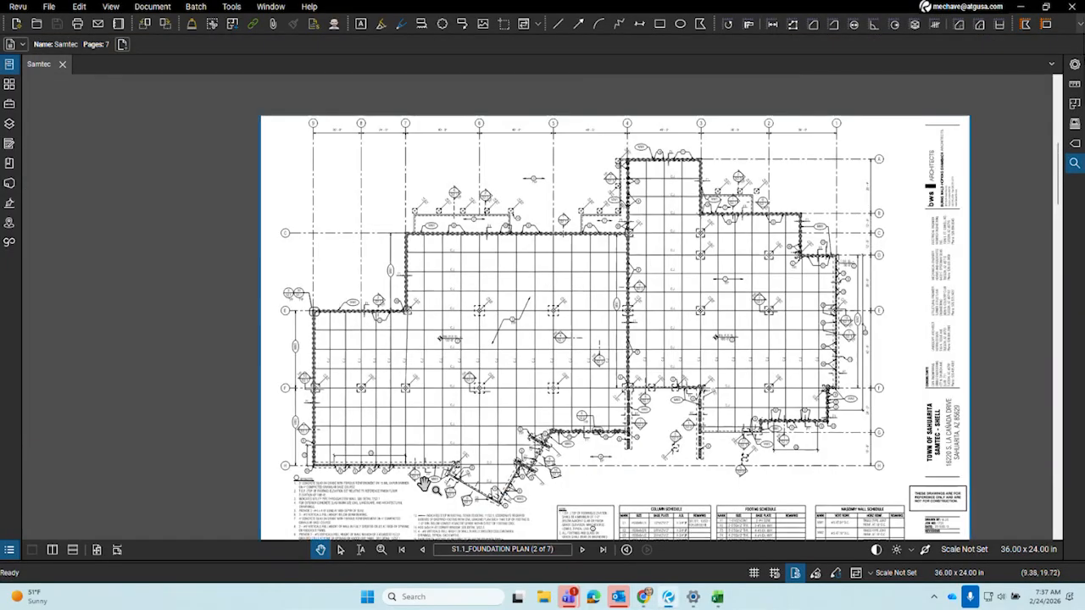
pyautogui.scroll(4, 509, 201)
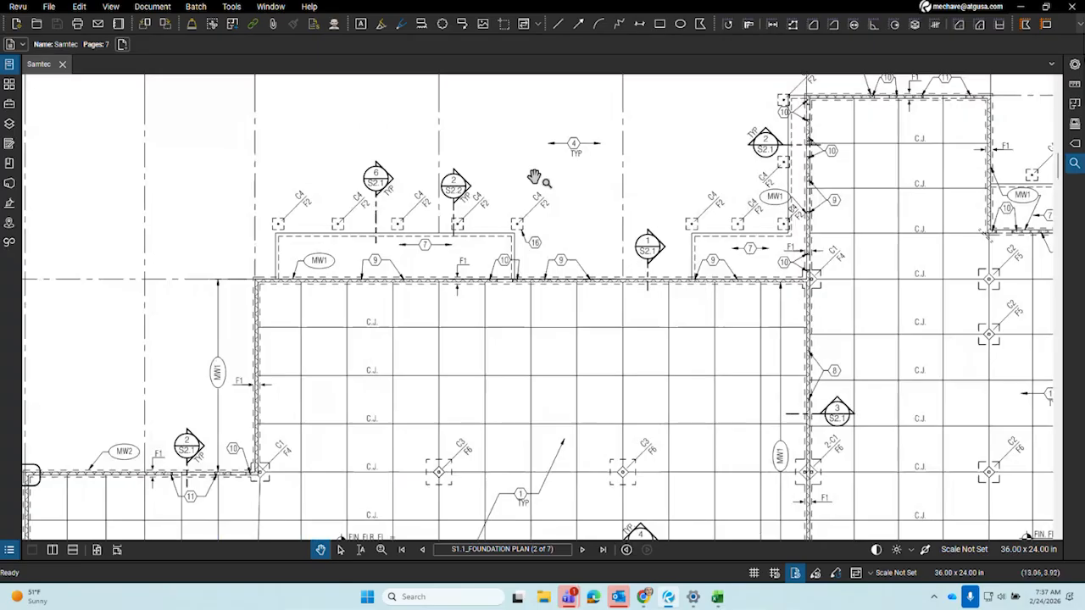
pyautogui.scroll(3, 534, 177)
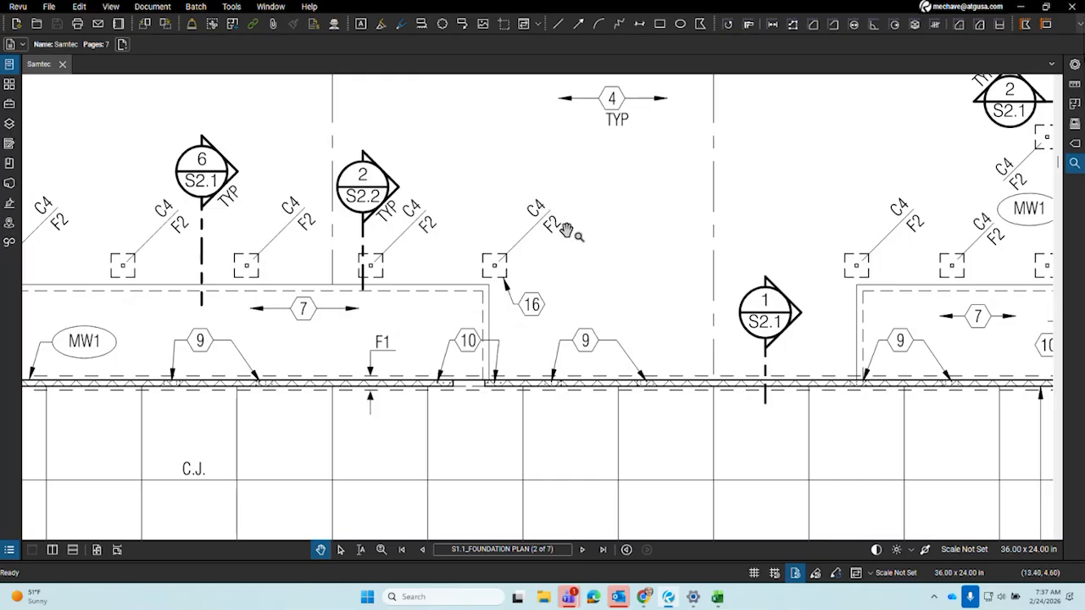
pyautogui.scroll(-5, 530, 286)
pyautogui.moveTo(521, 225); pyautogui.dragTo(478, 306)
pyautogui.scroll(-1, 439, 278)
pyautogui.scroll(-1, 478, 306)
pyautogui.scroll(1, 478, 306)
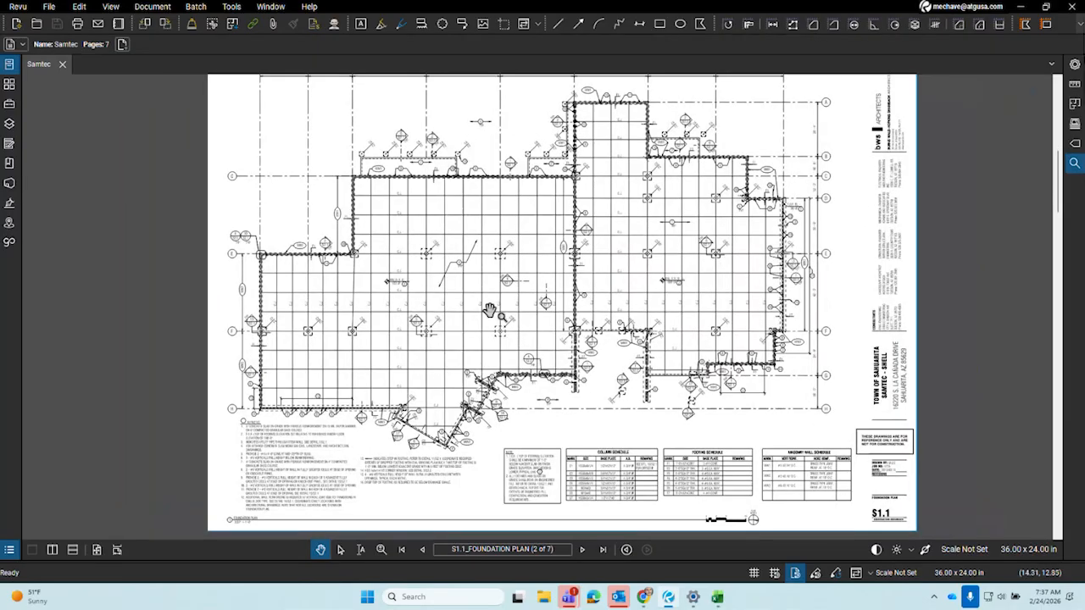
pyautogui.scroll(-1, 490, 310)
pyautogui.scroll(1, 508, 300)
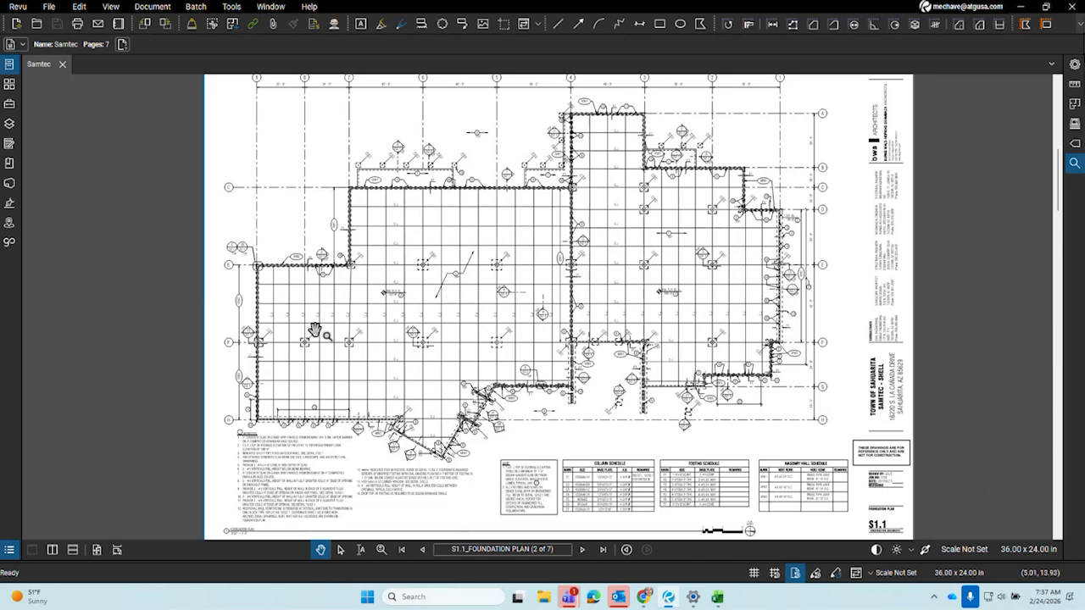
# Inspect the 4/S2.1 section marker text and the footing schedule on the foundation plan up close
pyautogui.scroll(6, 509, 285)
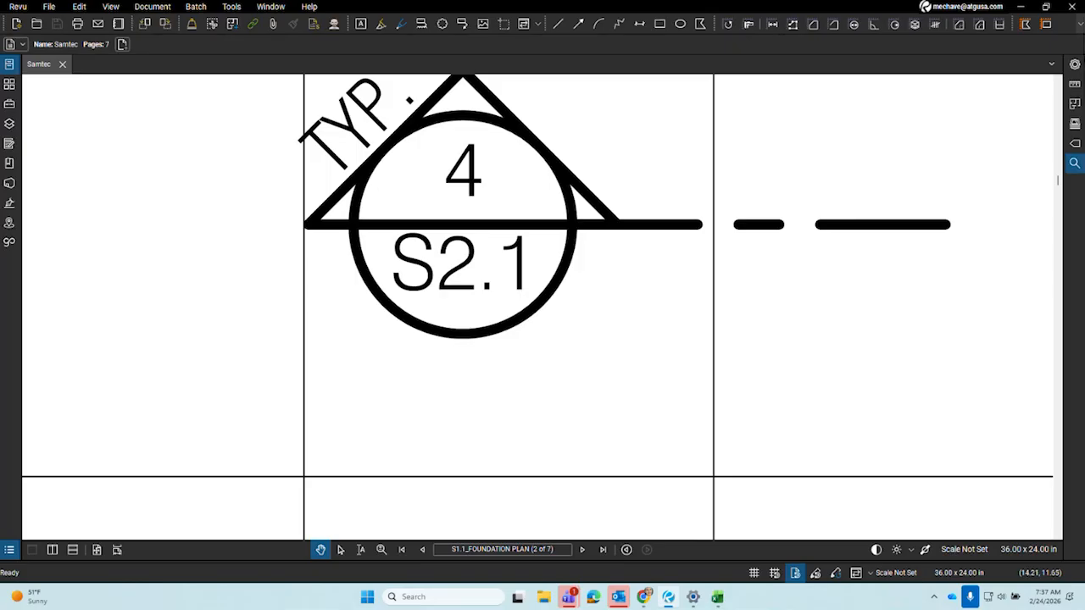
pyautogui.scroll(-8, 376, 290)
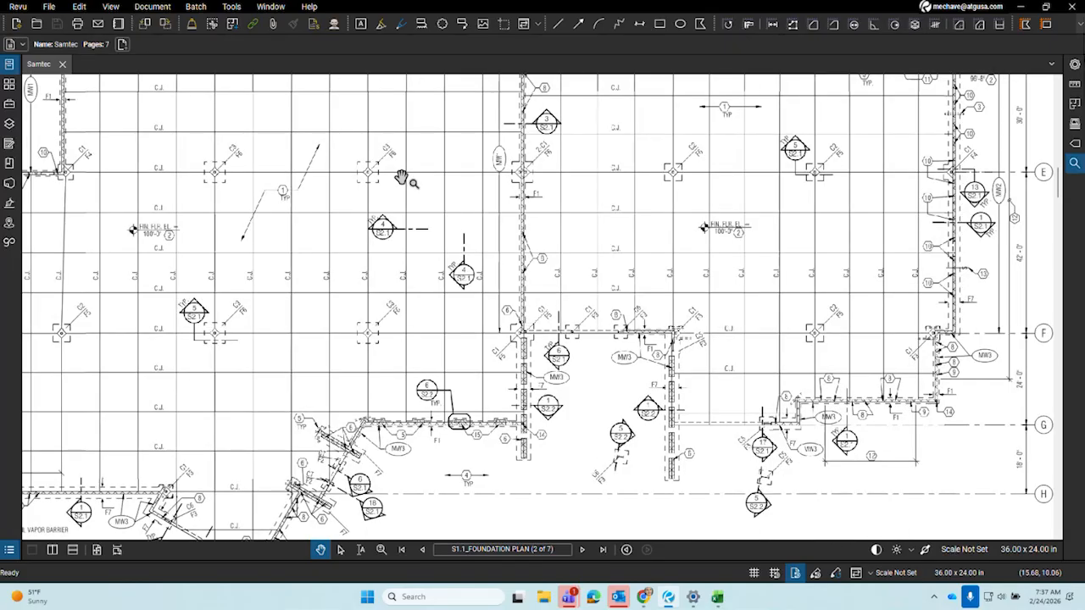
pyautogui.scroll(6, 492, 400)
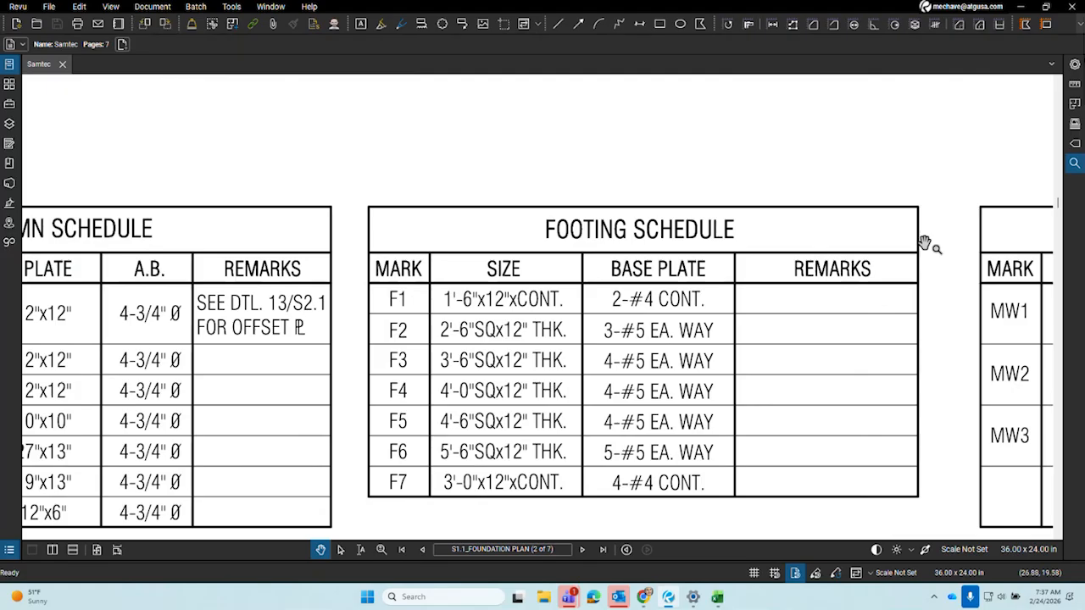
pyautogui.moveTo(503, 379); pyautogui.dragTo(388, 328)
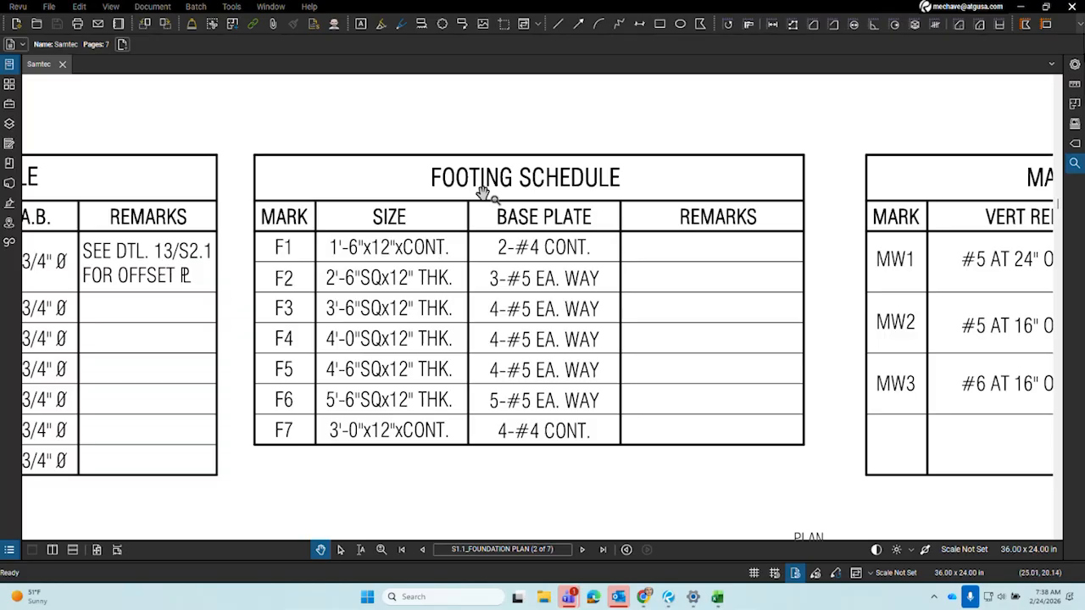
# View the foundation plan sheet as a whole, and switch to the other open Chrome window
pyautogui.scroll(-6, 481, 193)
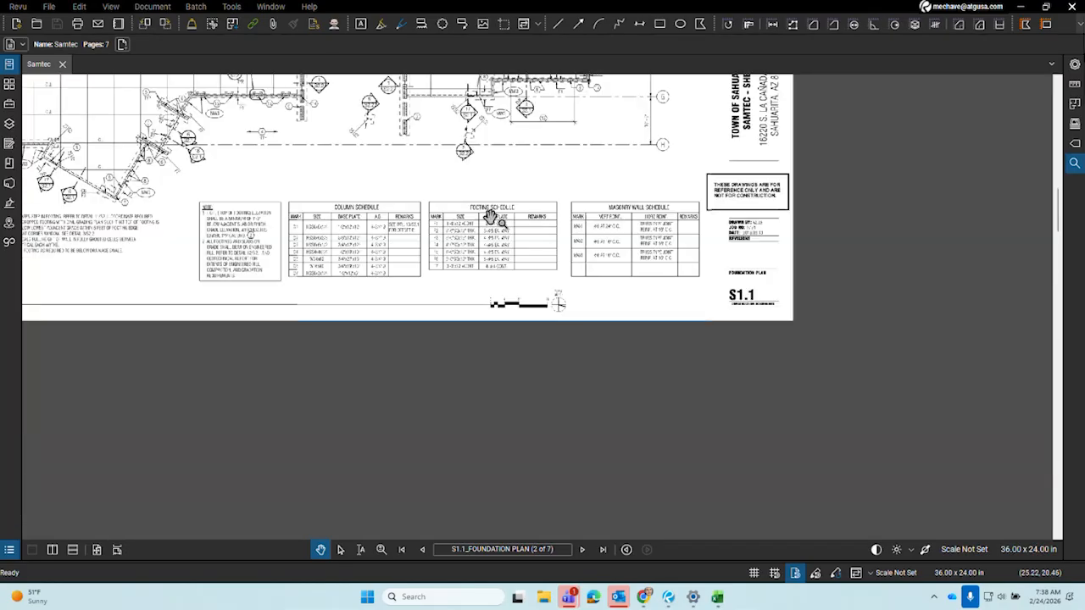
pyautogui.moveTo(505, 156); pyautogui.dragTo(796, 428)
pyautogui.moveTo(774, 426)
pyautogui.mouseDown()
pyautogui.moveTo(597, 416)
pyautogui.moveTo(670, 265)
pyautogui.mouseUp()
pyautogui.scroll(1, 593, 411)
pyautogui.scroll(1, 592, 405)
pyautogui.moveTo(643, 597)
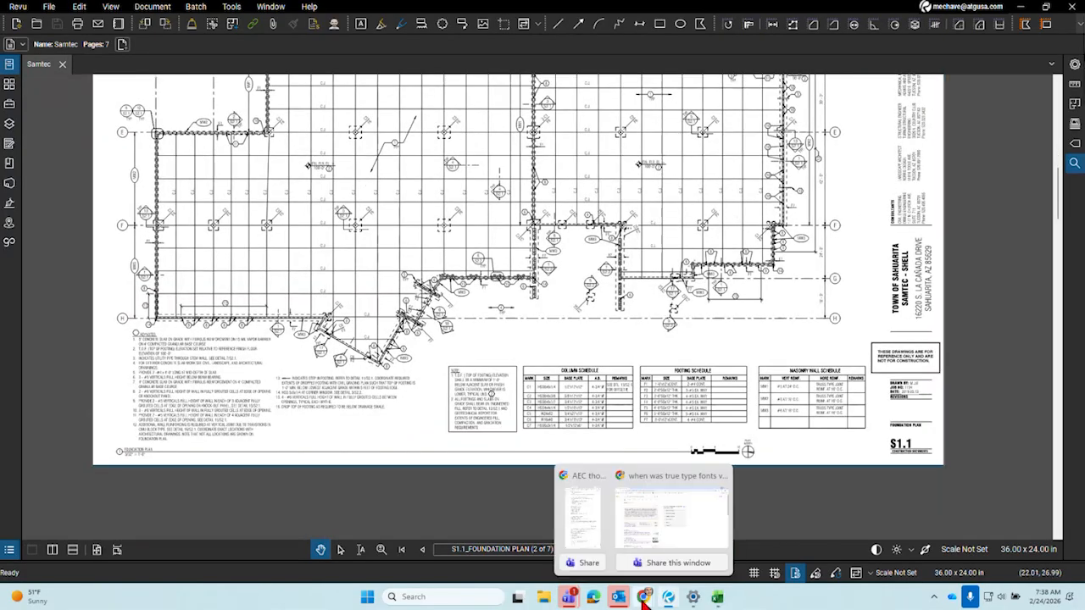
pyautogui.click(583, 512)
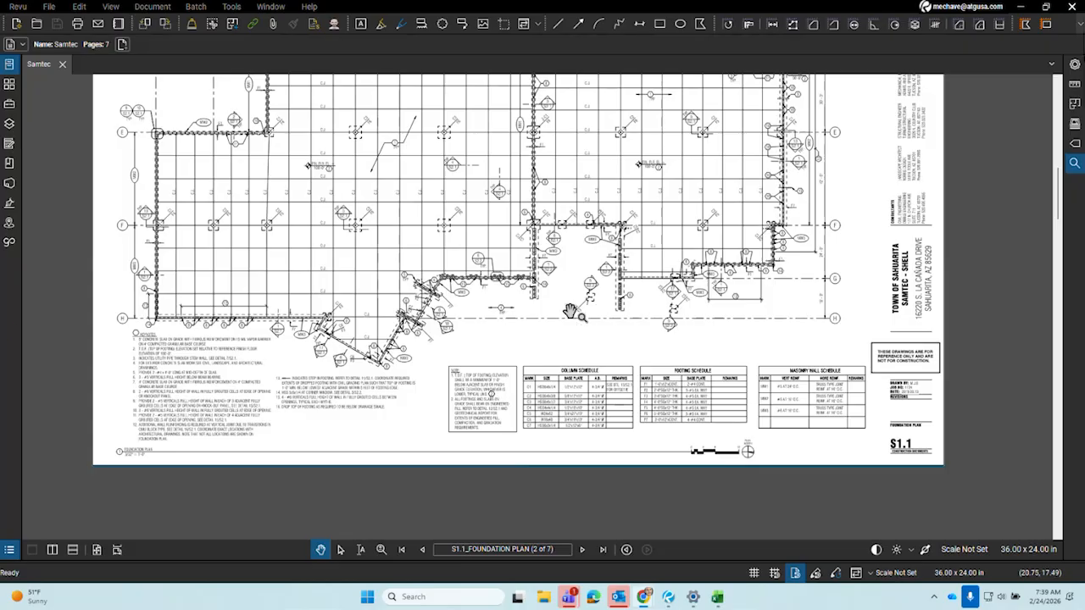
# Draw a red revision cloud around the first C4/F2 footing and its callout above the MW1 wall on the foundation plan
pyautogui.moveTo(467, 320); pyautogui.dragTo(521, 410)
pyautogui.scroll(3, 522, 410)
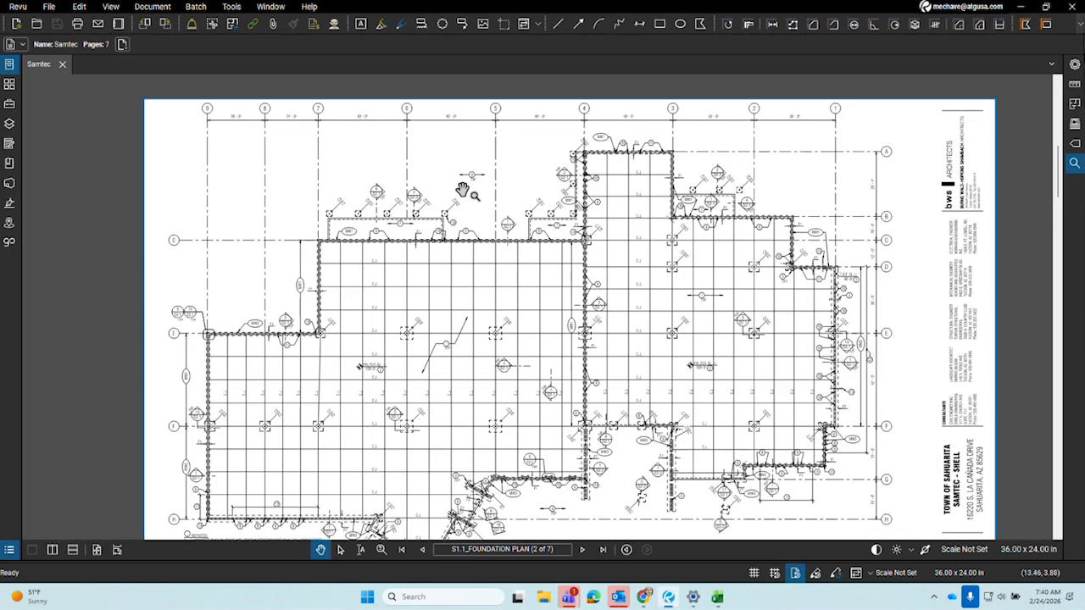
pyautogui.scroll(4, 469, 277)
pyautogui.scroll(3, 413, 207)
pyautogui.moveTo(412, 212); pyautogui.dragTo(552, 250)
pyautogui.moveTo(595, 218)
pyautogui.mouseDown()
pyautogui.moveTo(588, 248)
pyautogui.moveTo(830, 355)
pyautogui.mouseUp()
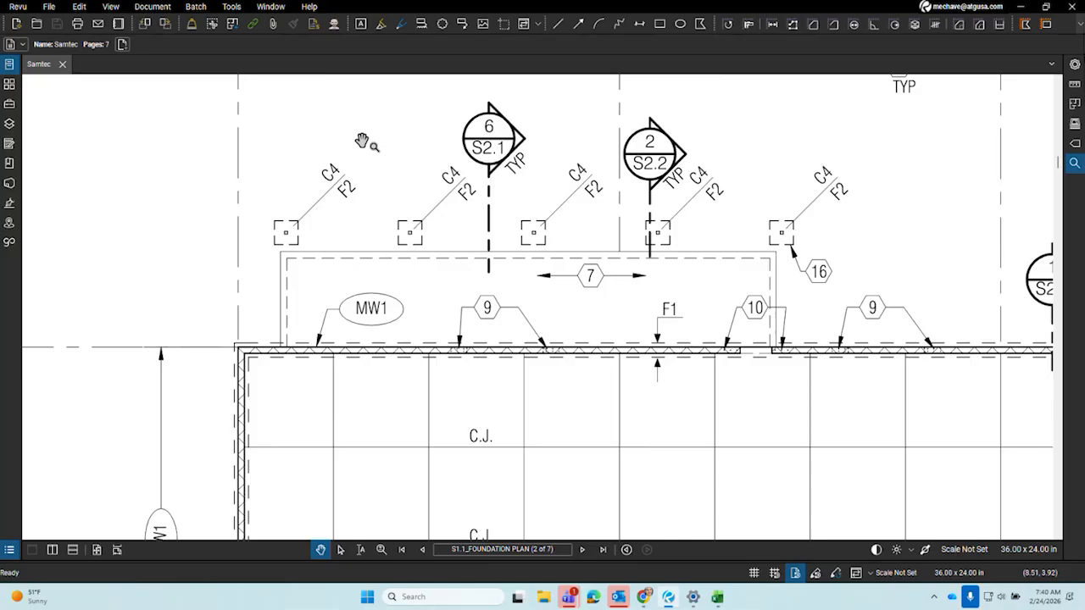
pyautogui.click(440, 30)
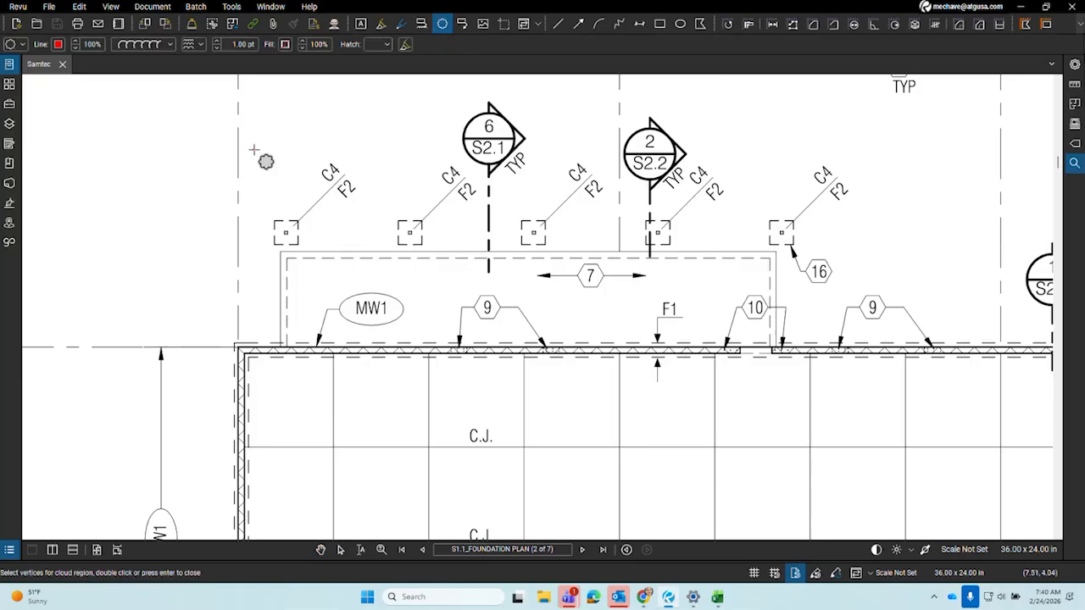
pyautogui.moveTo(253, 150); pyautogui.dragTo(366, 271)
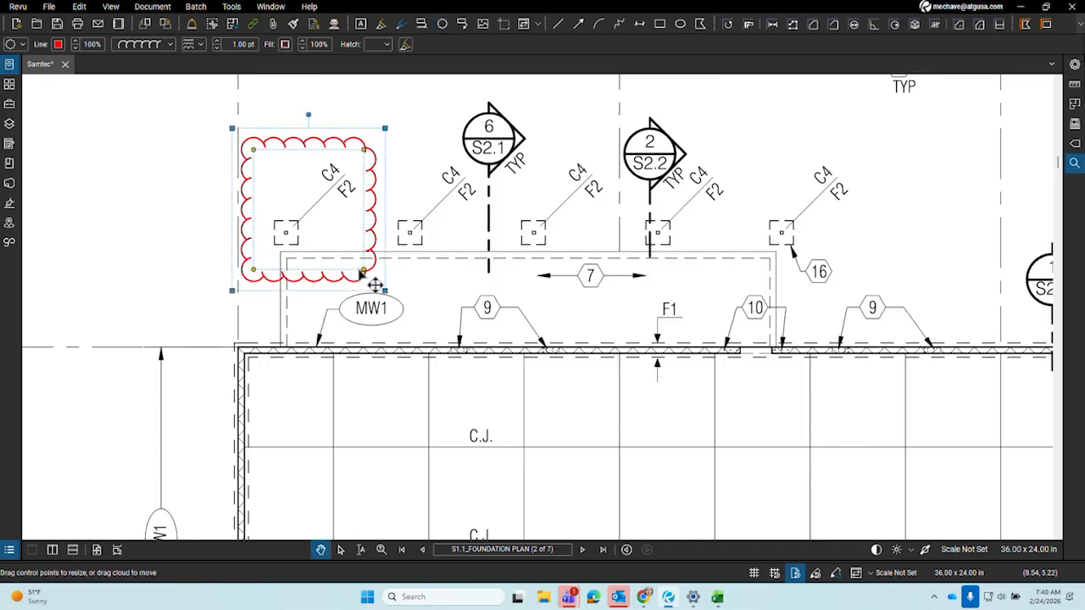
pyautogui.click(450, 285)
# Add a red arrow pointing to the cloud's upper corner near the C4/F2 callout, and reposition its tail for a steeper angle
pyautogui.moveTo(499, 290); pyautogui.dragTo(610, 413)
pyautogui.scroll(1, 531, 282)
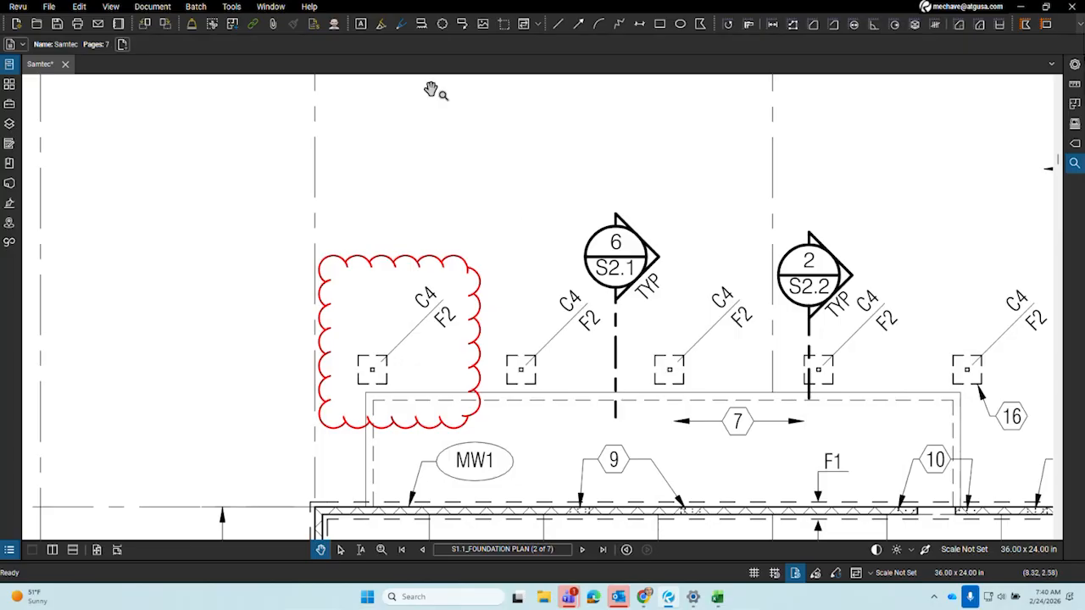
pyautogui.click(579, 25)
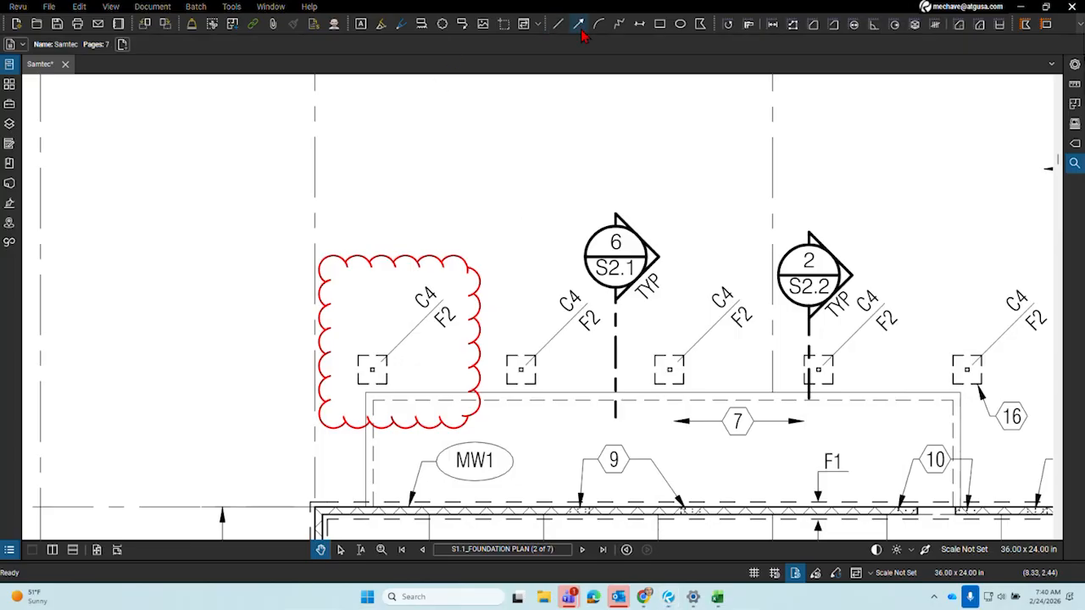
pyautogui.moveTo(541, 231); pyautogui.dragTo(479, 272)
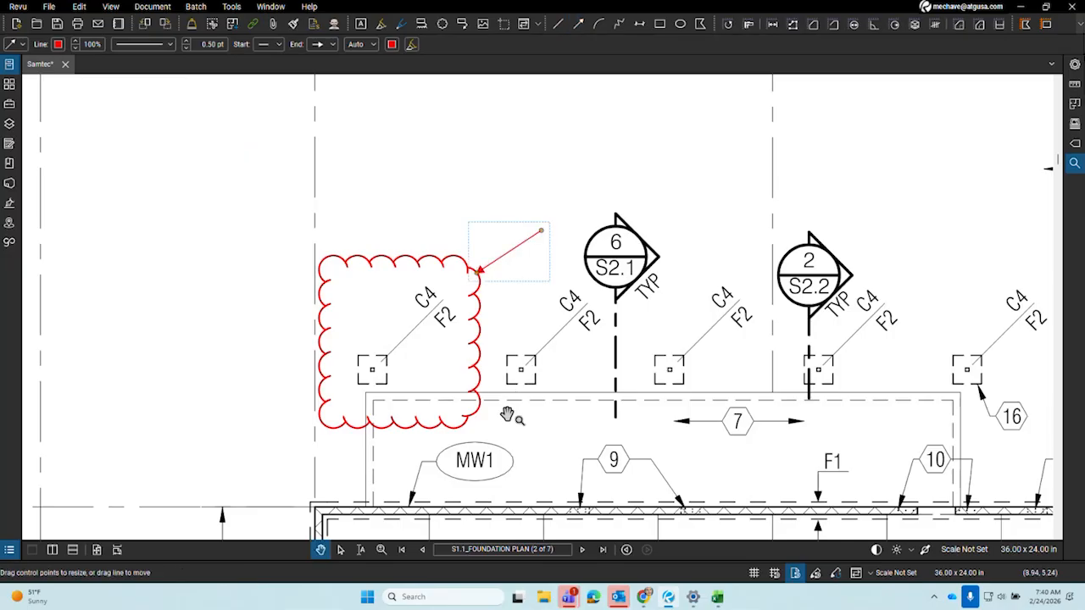
pyautogui.click(467, 202)
pyautogui.click(522, 248)
pyautogui.moveTo(541, 231); pyautogui.dragTo(511, 181)
pyautogui.click(545, 160)
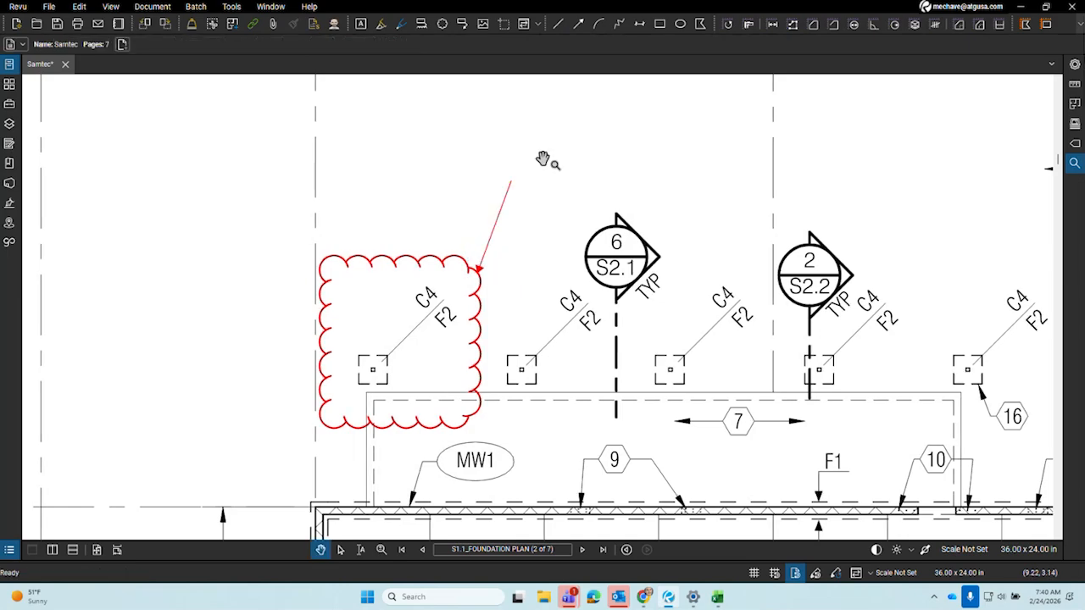
# Add a red text box reading "C3" beside the tail of the red arrow above the clouded C4/F2 footing
pyautogui.click(366, 28)
pyautogui.moveTo(522, 159); pyautogui.dragTo(616, 187)
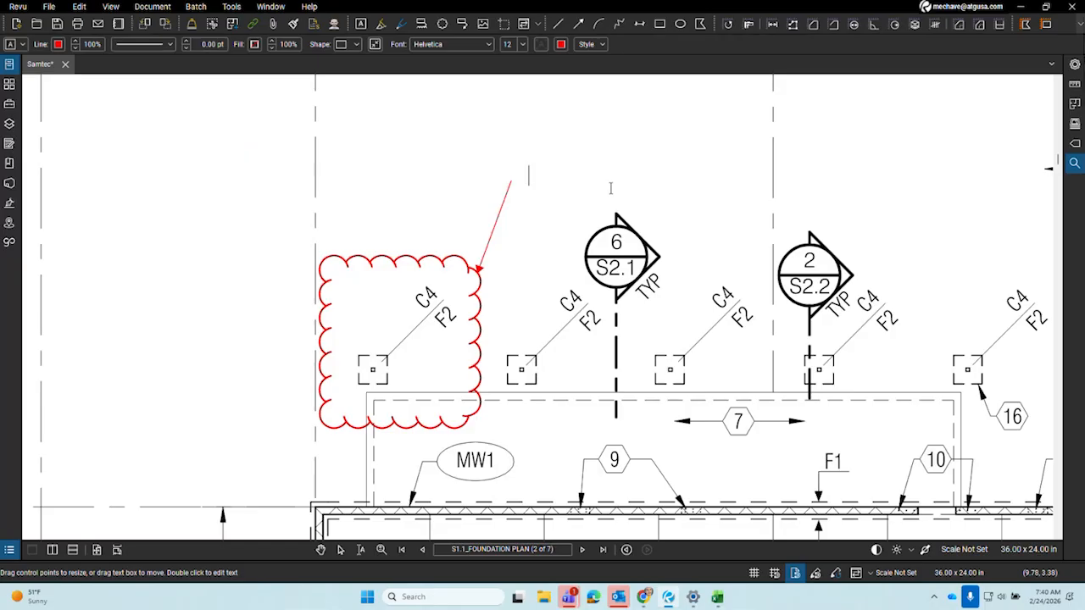
pyautogui.write('C#')
pyautogui.press('BackSpace')
pyautogui.write('3')
pyautogui.click(726, 191)
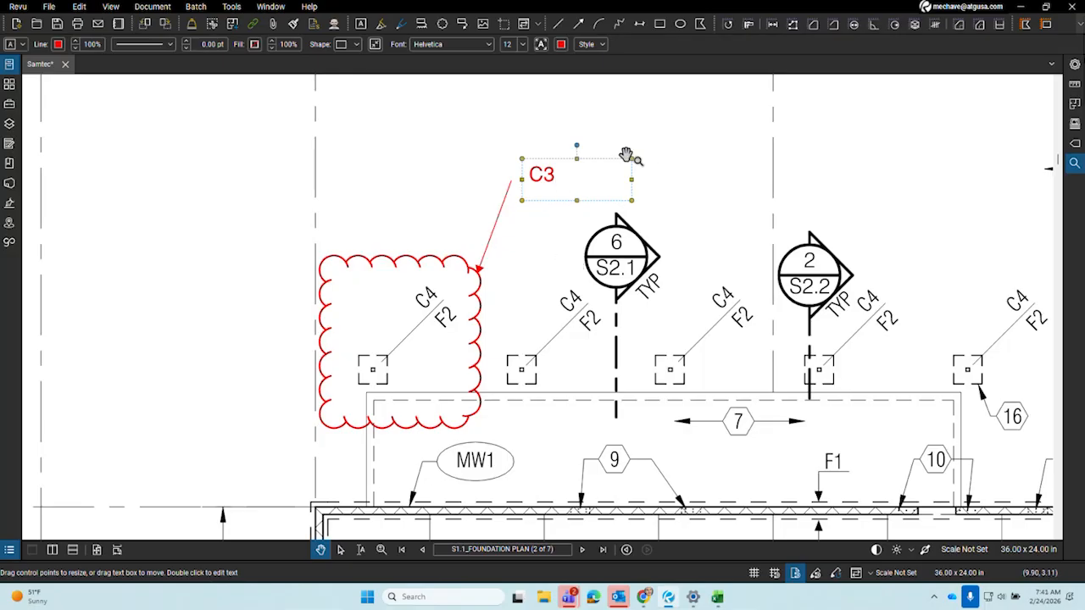
# Try a circular outline on the C3 text box, and settle on a rectangular one
pyautogui.click(353, 45)
pyautogui.click(352, 74)
pyautogui.click(354, 44)
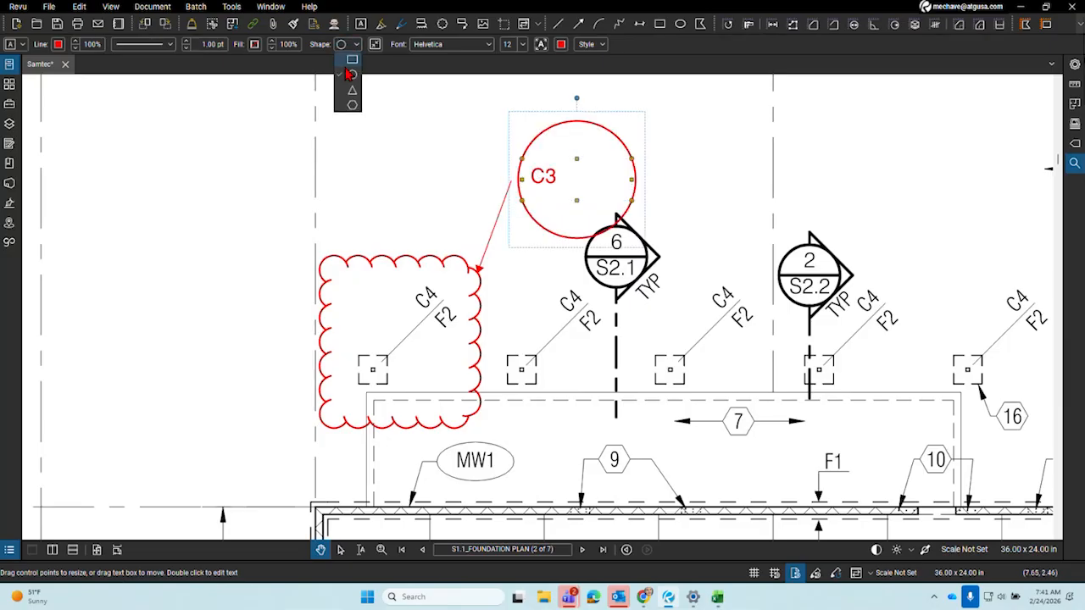
pyautogui.click(352, 58)
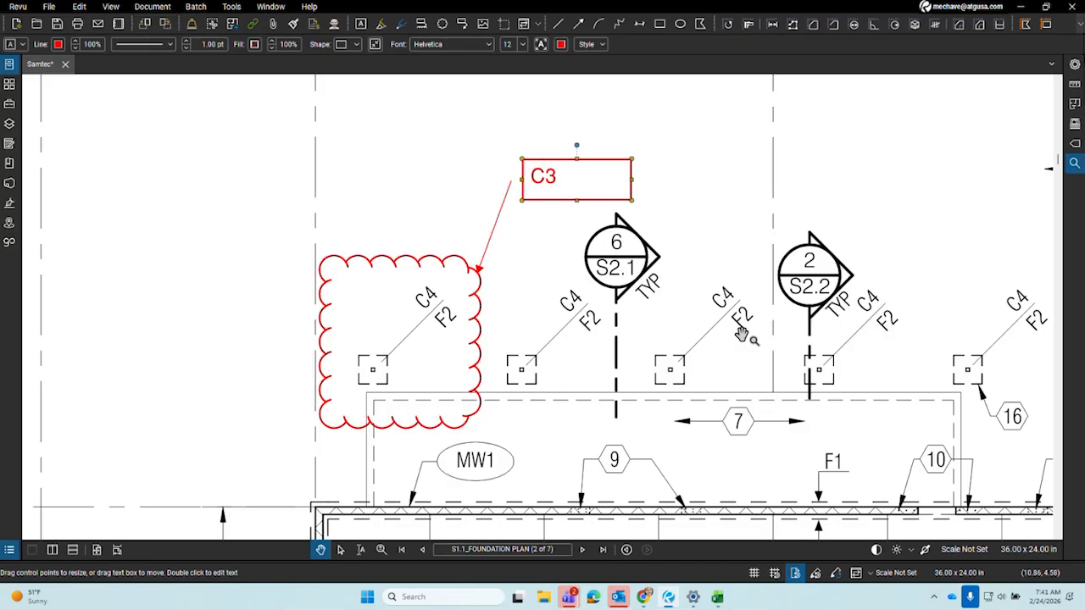
# Autosize the C3 text box to fit its text, and move it against the arrow's tail
pyautogui.hotkey('alt', 'z')
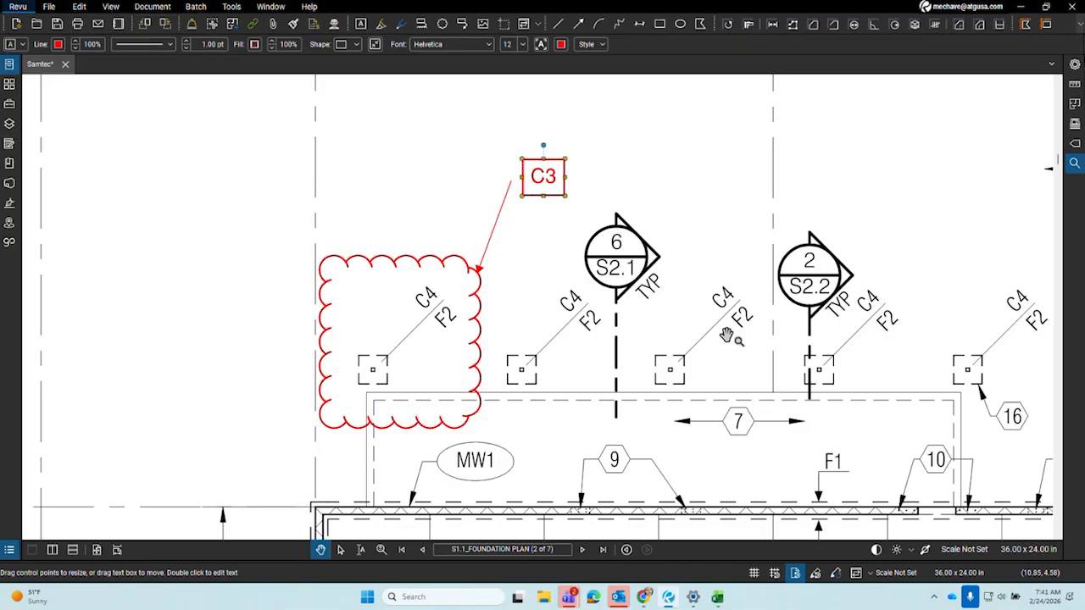
pyautogui.click(377, 51)
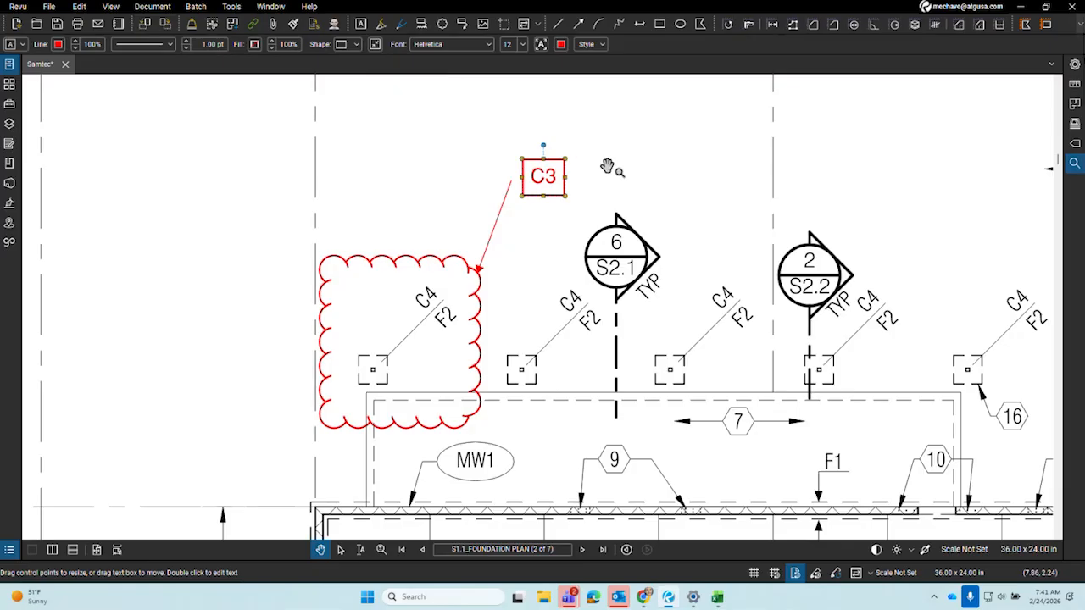
pyautogui.moveTo(555, 194); pyautogui.dragTo(549, 195)
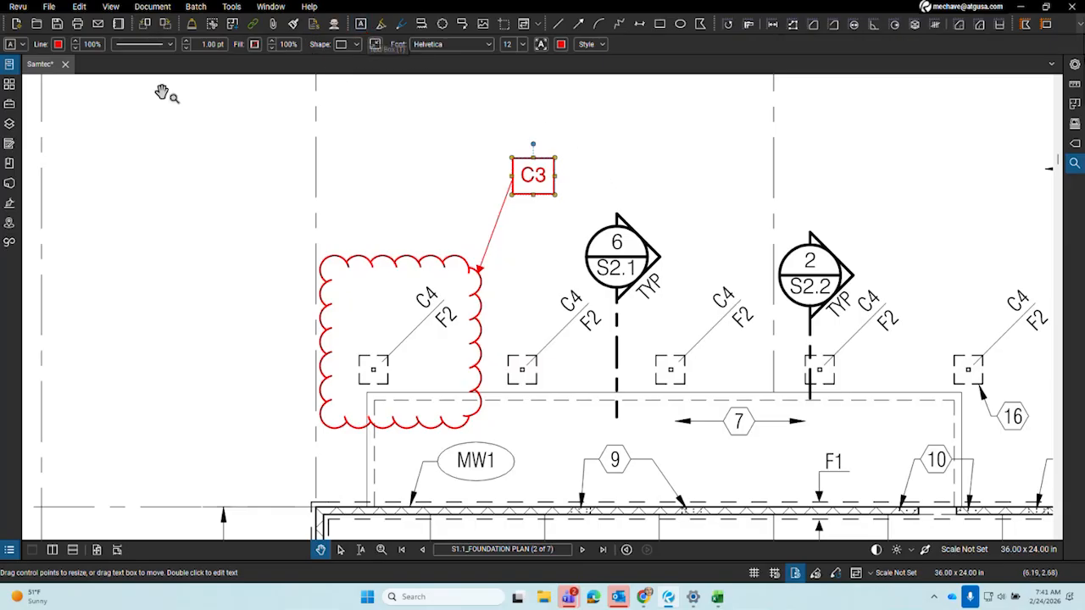
# Open the preferences to view the Advanced 2D rendering settings, and switch to the Teams meeting window
pyautogui.click(18, 6)
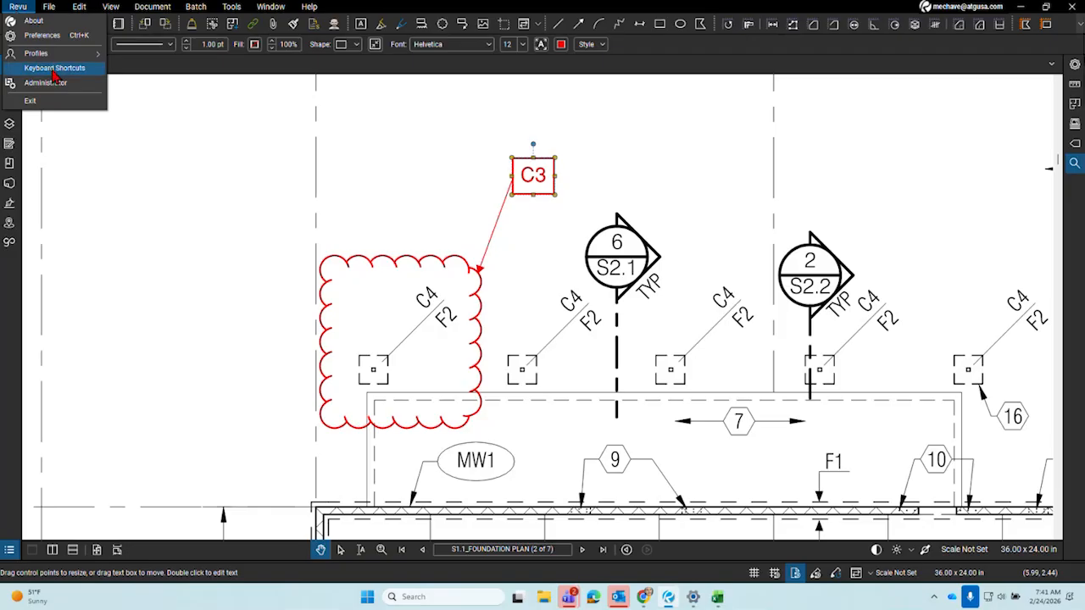
pyautogui.click(58, 37)
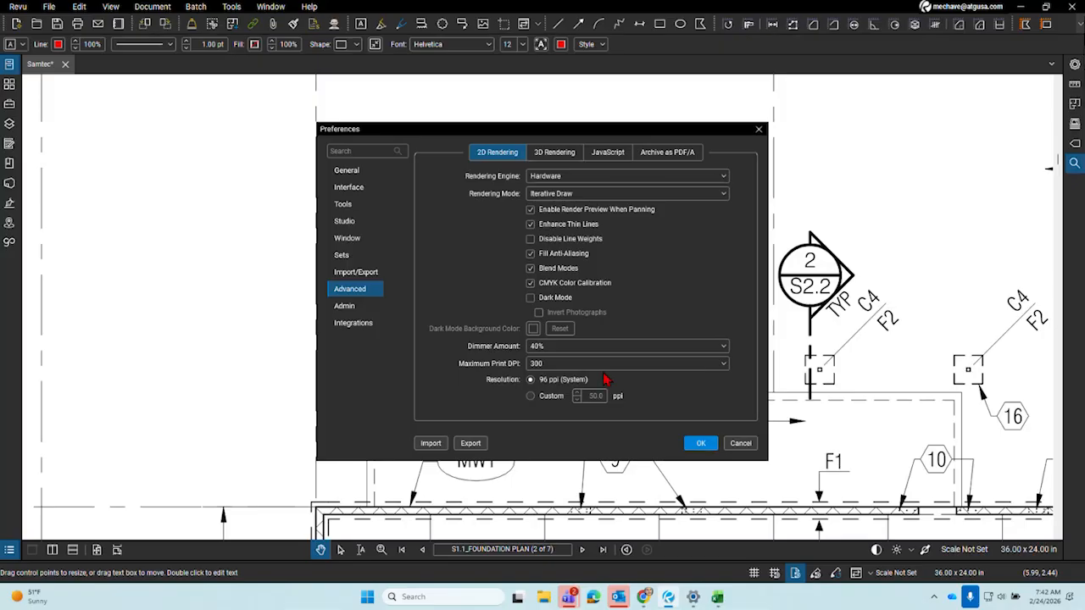
pyautogui.moveTo(566, 598)
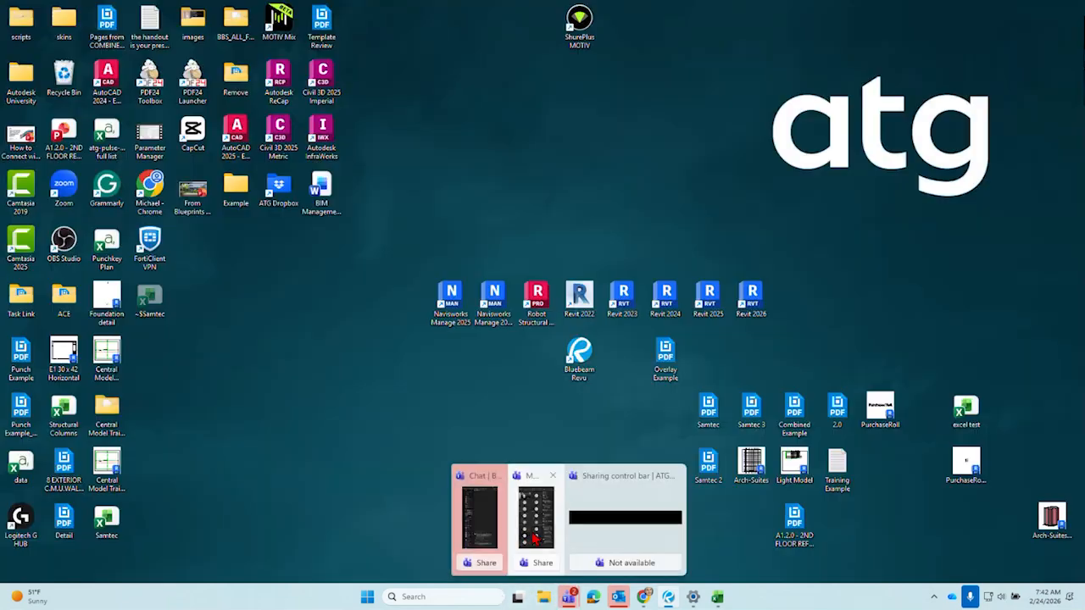
pyautogui.click(534, 519)
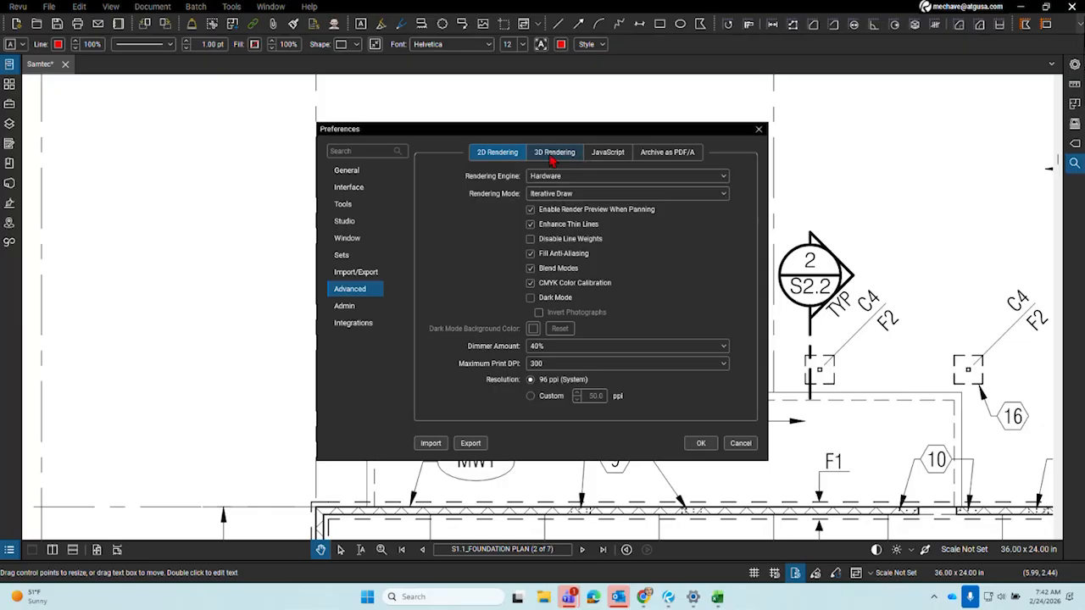
# Examine the General and Tools markup preferences, especially Autosize Text Box and Callout Markups, and close the preferences without changes
pyautogui.click(347, 172)
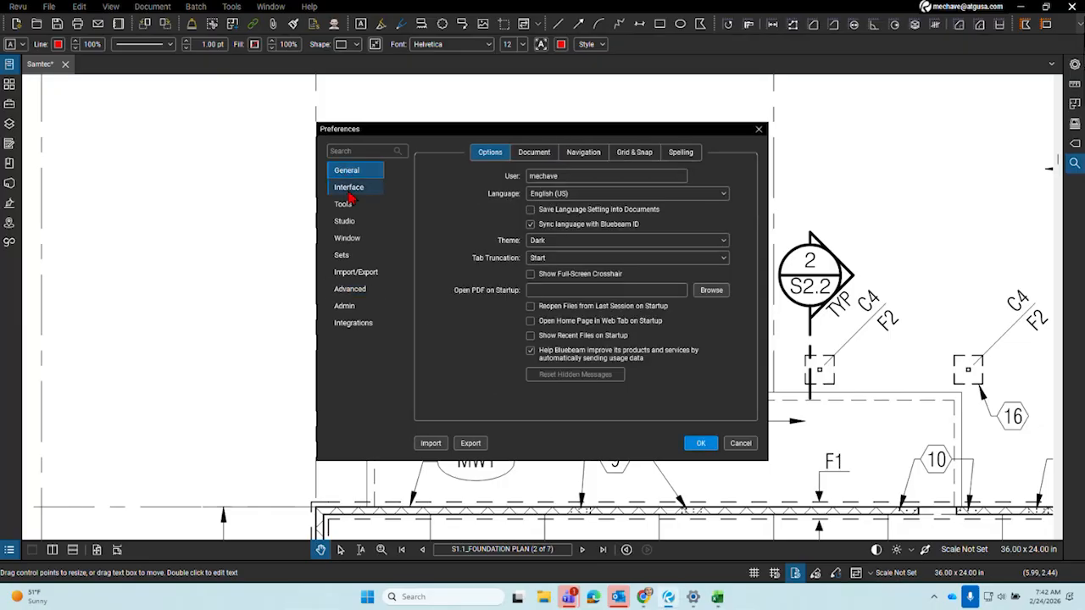
pyautogui.click(343, 204)
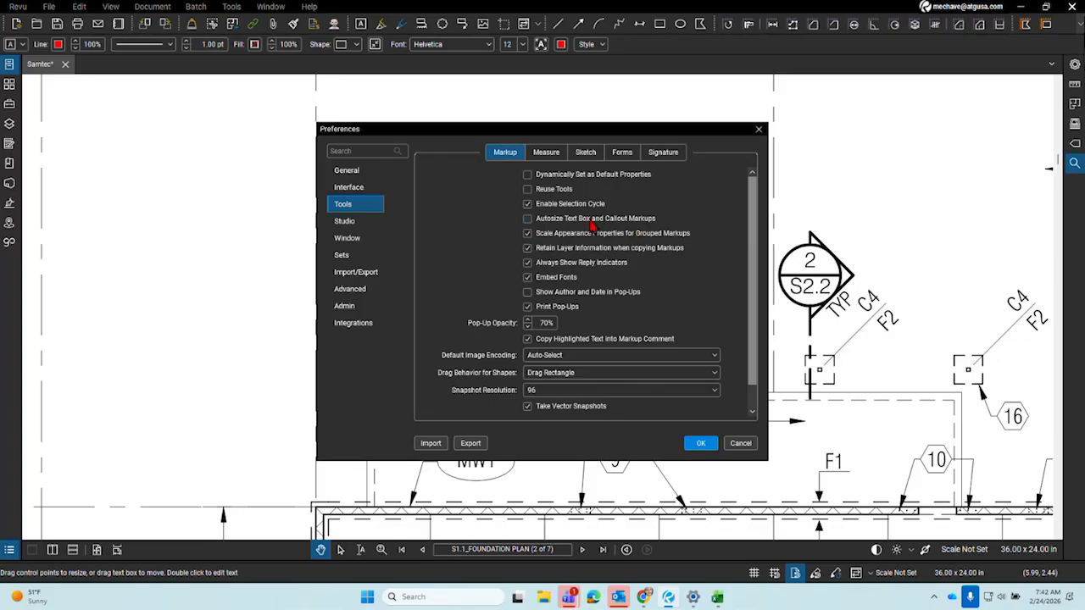
pyautogui.press('ctrl')
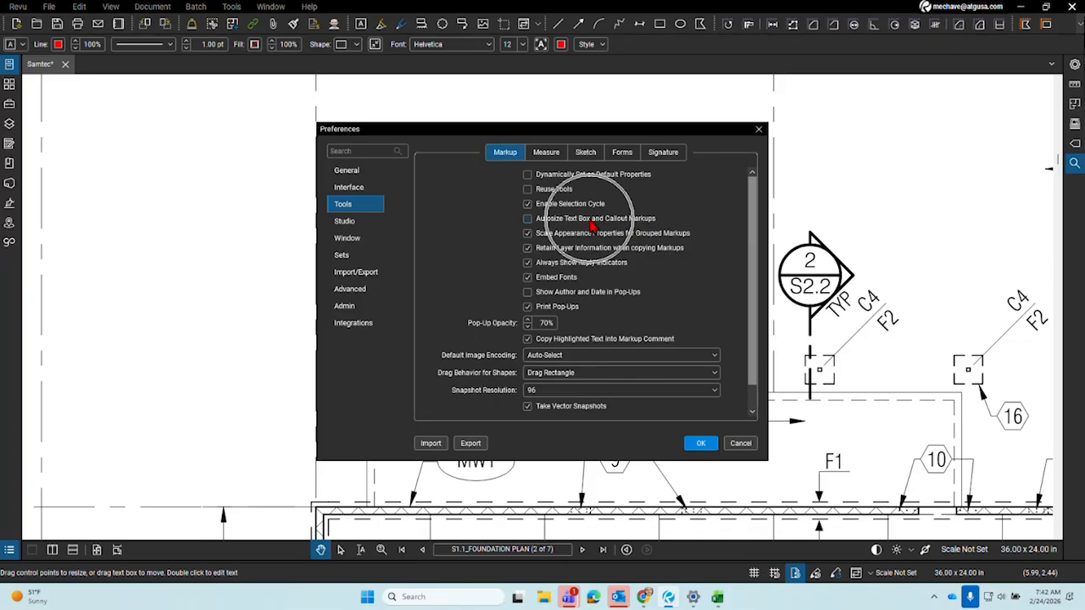
pyautogui.press('ctrl')
pyautogui.press('ctrl')
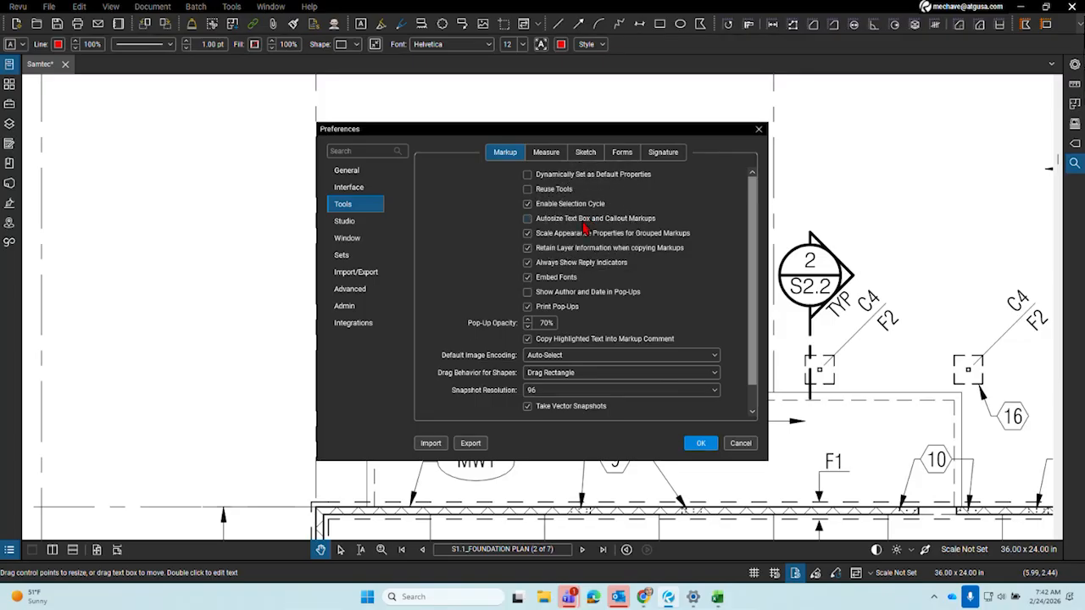
pyautogui.press('super')
pyautogui.press('super')
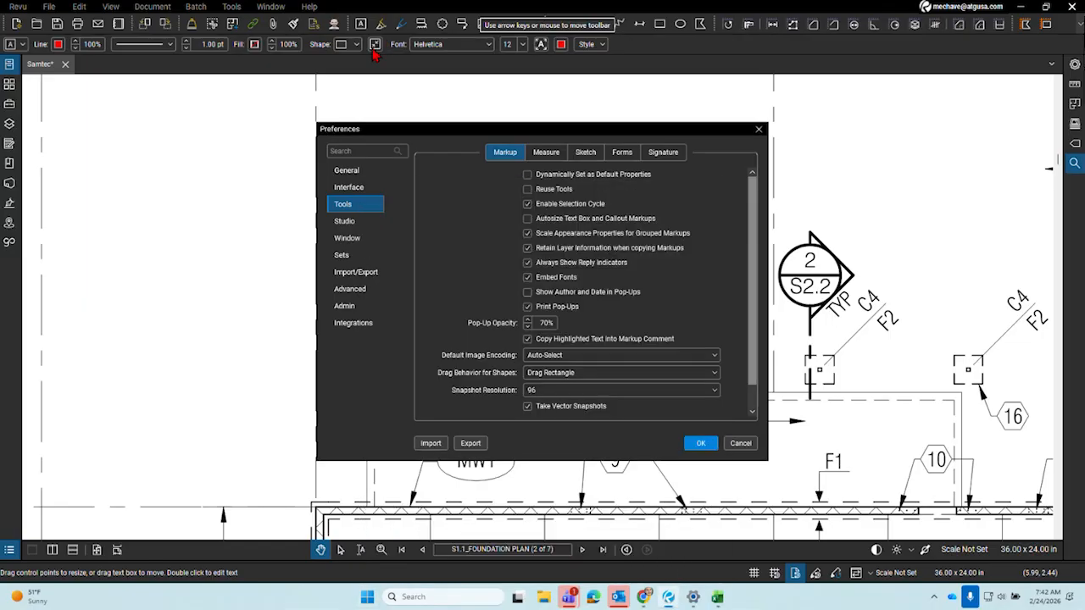
pyautogui.press('ctrl')
pyautogui.click(760, 129)
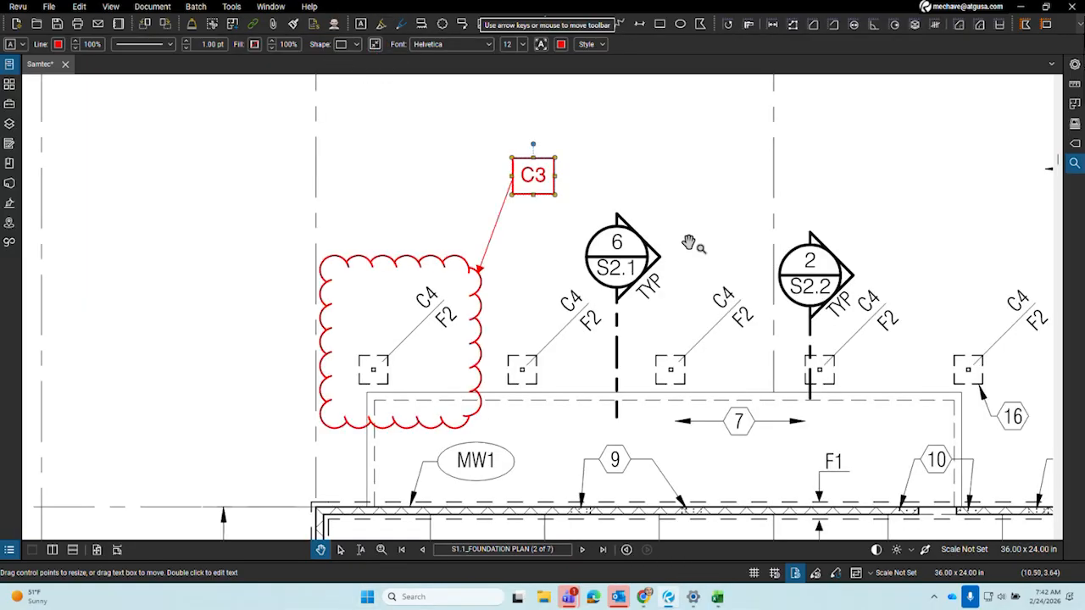
# Open a new Chrome window with YouTube's Bluebeam Morning Coffee Review playlist, bring it onto this screen and maximize it
pyautogui.rightClick(644, 597)
pyautogui.click(458, 492)
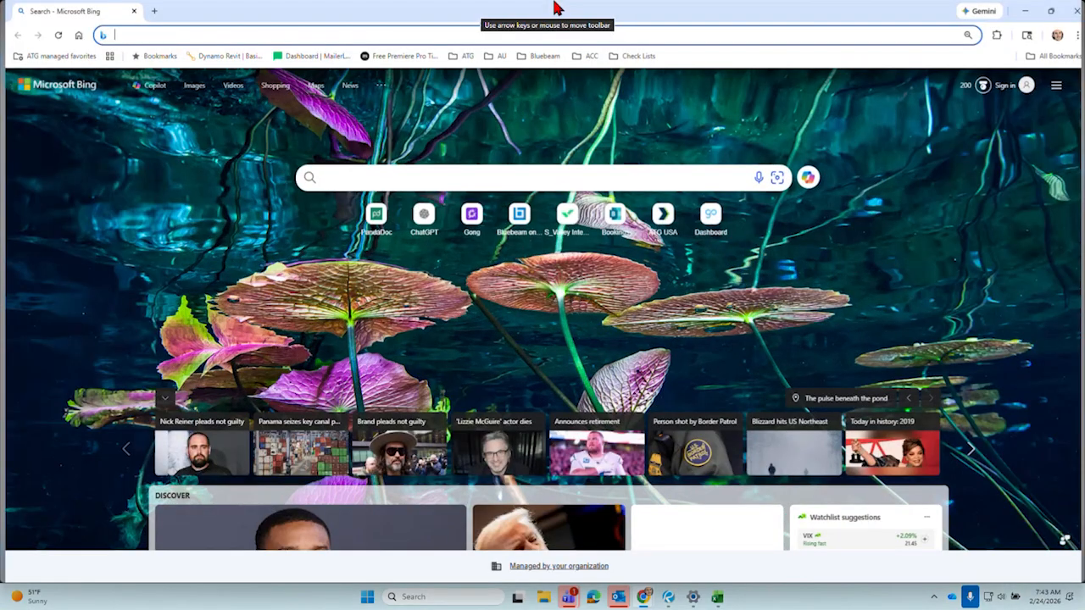
pyautogui.write('yo')
pyautogui.press('Return')
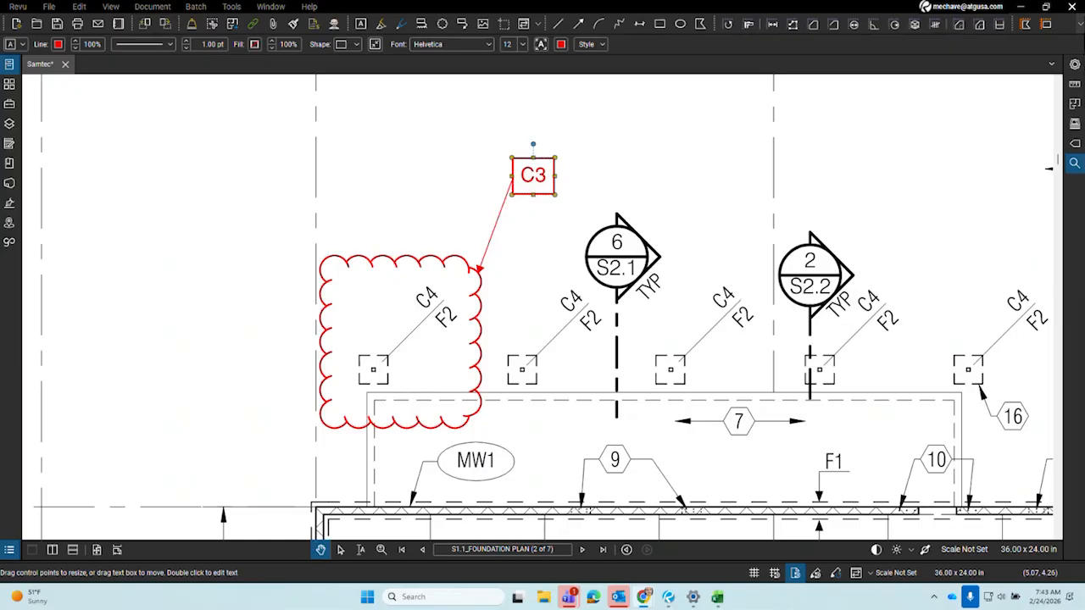
pyautogui.moveTo(2, 475); pyautogui.dragTo(587, 38)
pyautogui.doubleClick(586, 38)
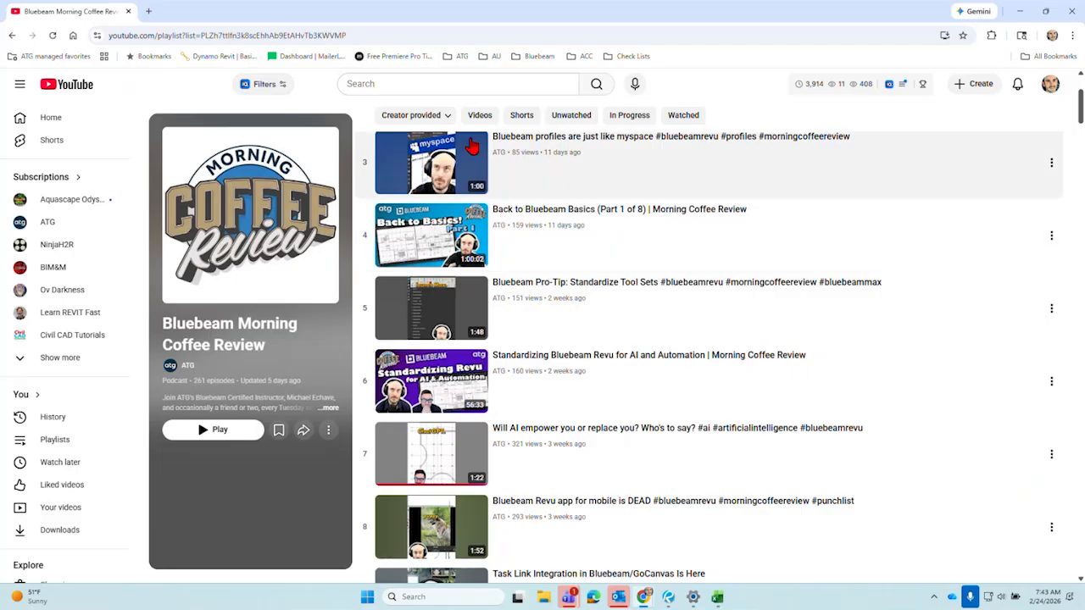
pyautogui.click(272, 36)
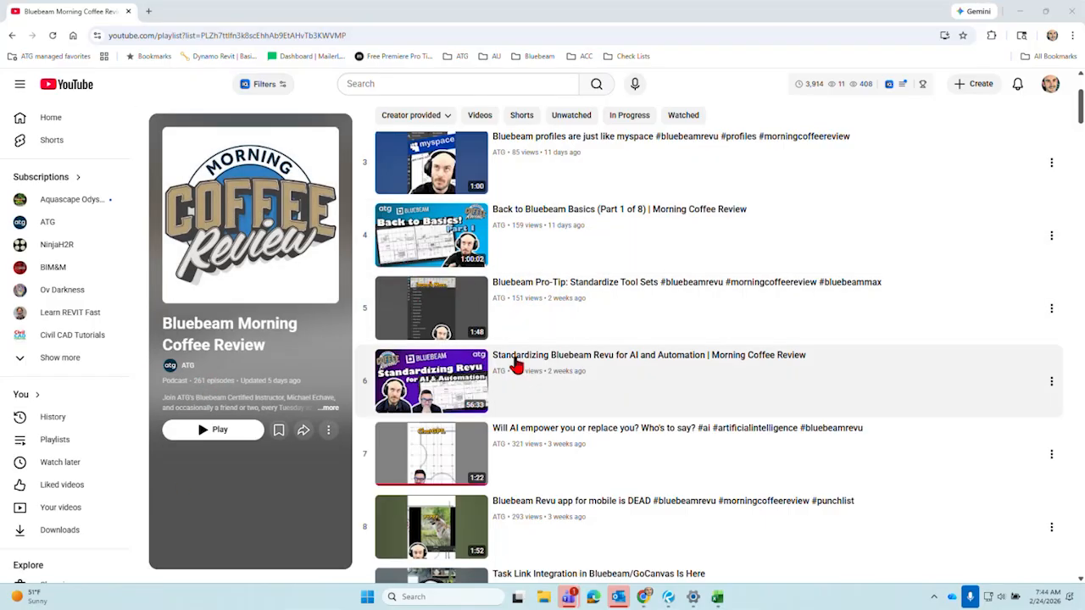
# Browse the episodes of the Bluebeam Morning Coffee Review playlist, and return to the foundation plan in Bluebeam Revu
pyautogui.scroll(-2, 585, 231)
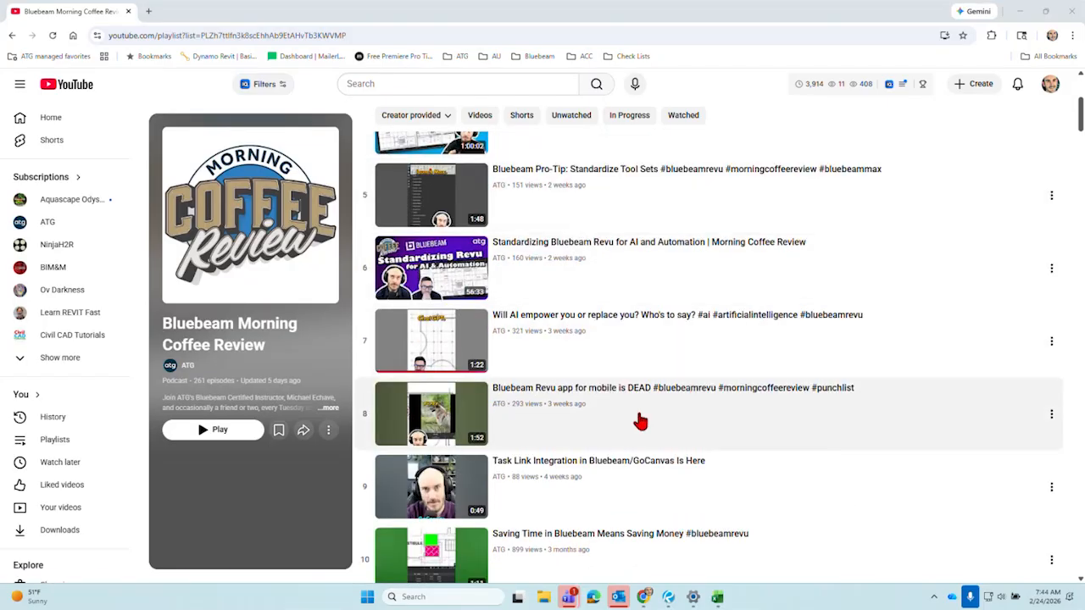
pyautogui.scroll(-2, 641, 421)
pyautogui.scroll(3, 644, 381)
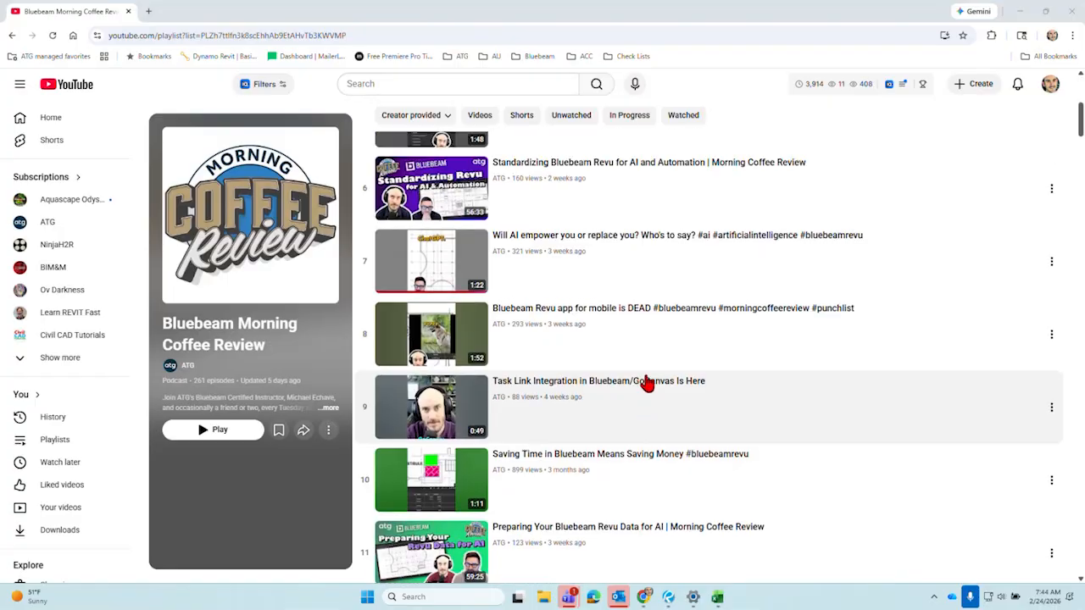
pyautogui.scroll(2, 647, 384)
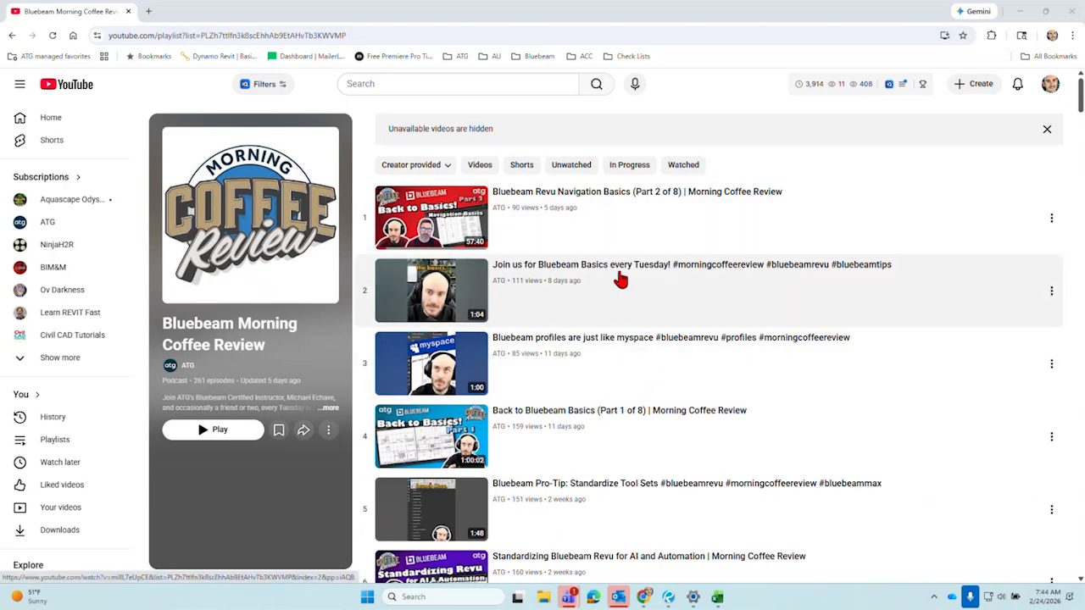
pyautogui.scroll(-11, 594, 270)
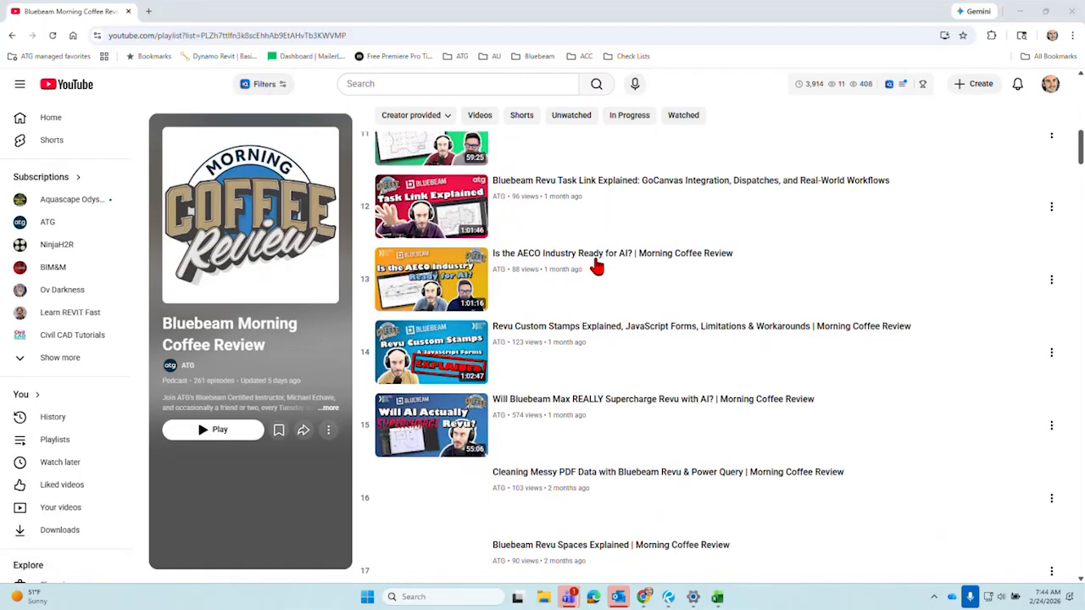
pyautogui.scroll(-4, 597, 266)
pyautogui.scroll(10, 597, 266)
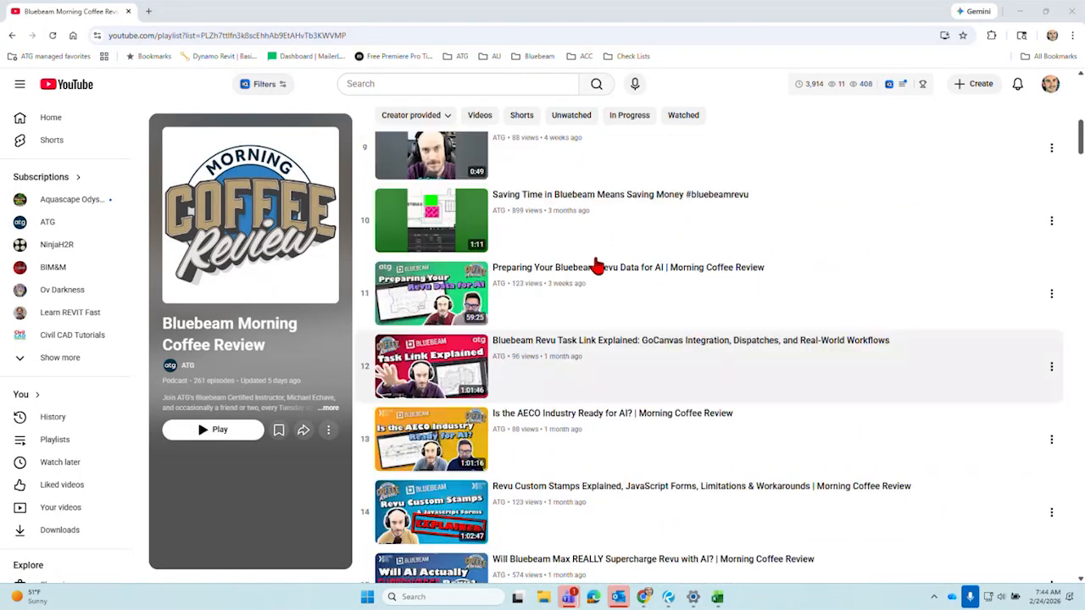
pyautogui.scroll(3, 595, 265)
pyautogui.scroll(-3, 591, 284)
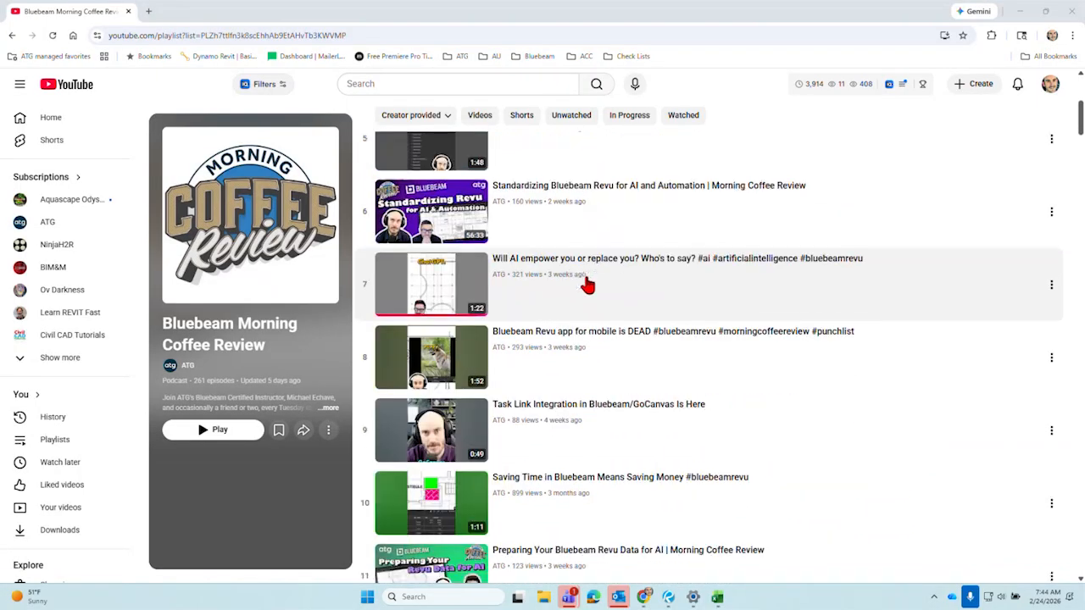
pyautogui.scroll(-1, 588, 283)
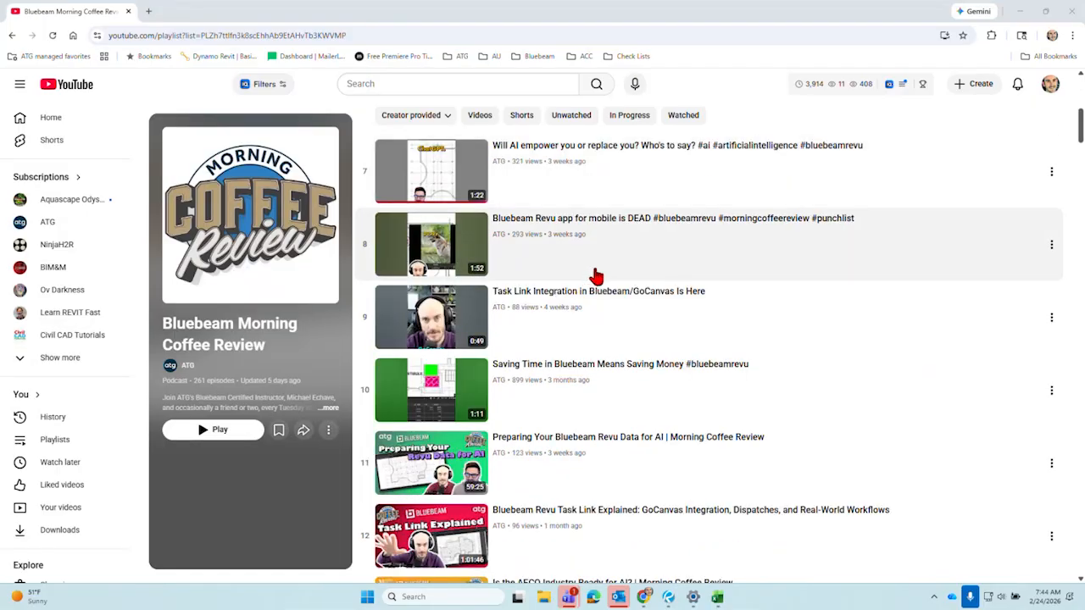
pyautogui.scroll(3, 595, 277)
pyautogui.scroll(2, 596, 276)
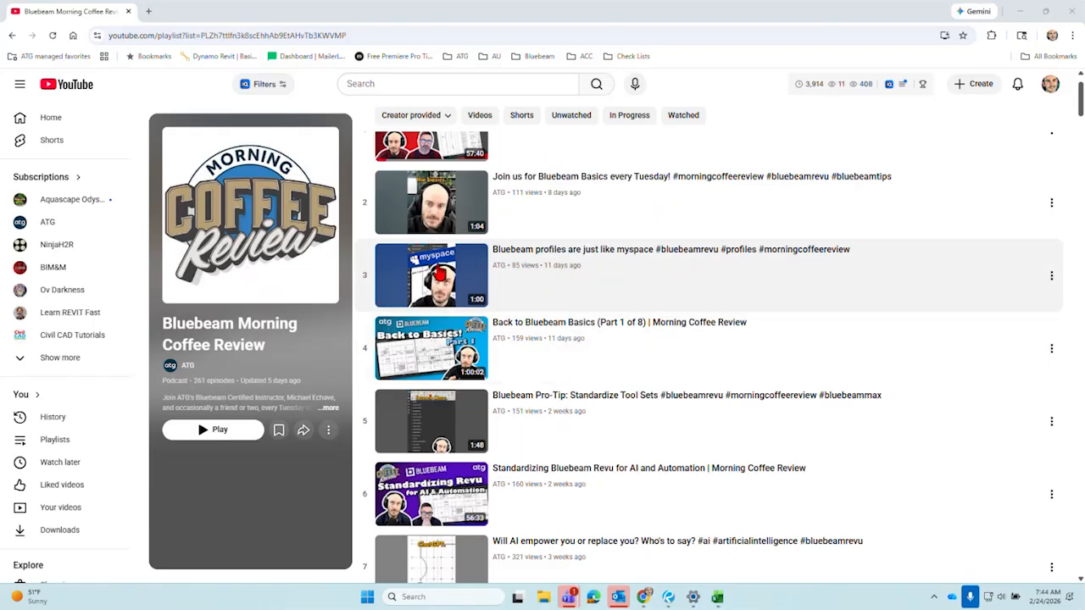
pyautogui.scroll(2, 534, 277)
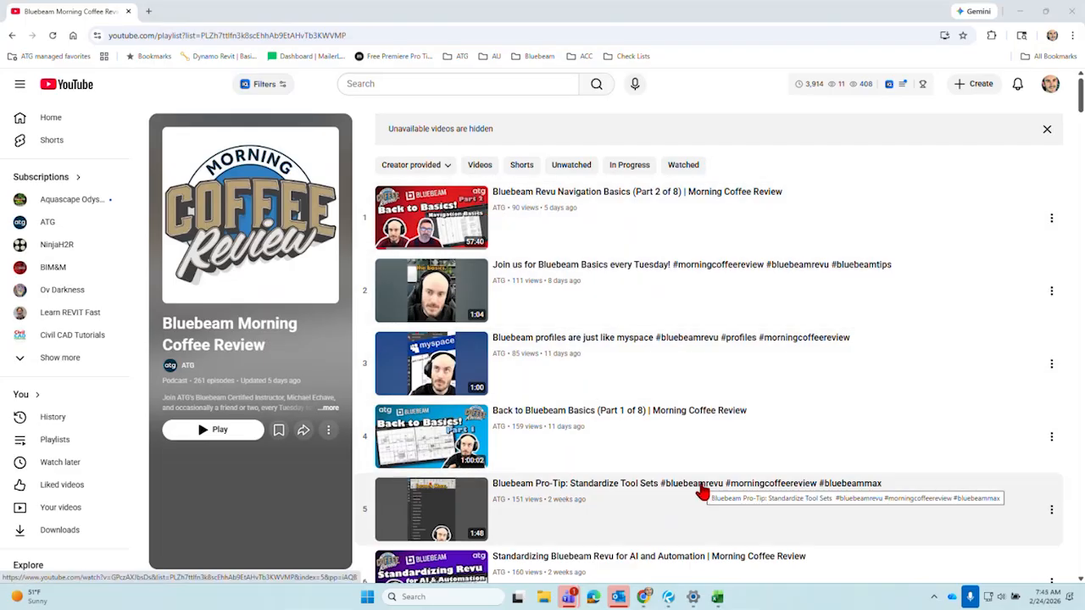
pyautogui.click(1020, 11)
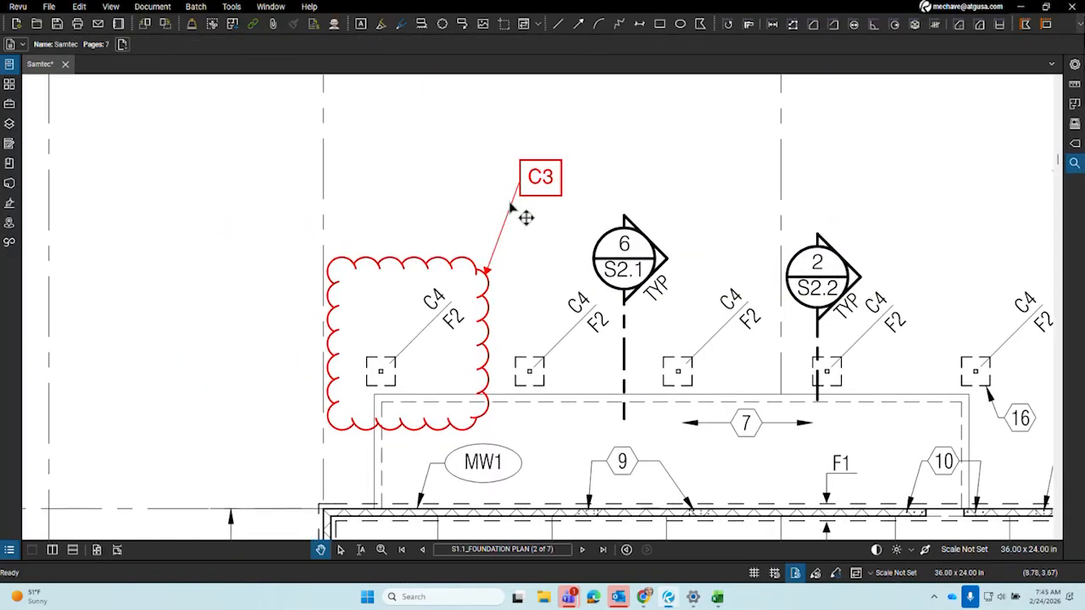
# Draw a red rectangle markup in the blank area beside the C3 text box, above the 6/S2.1 section marker
pyautogui.click(340, 550)
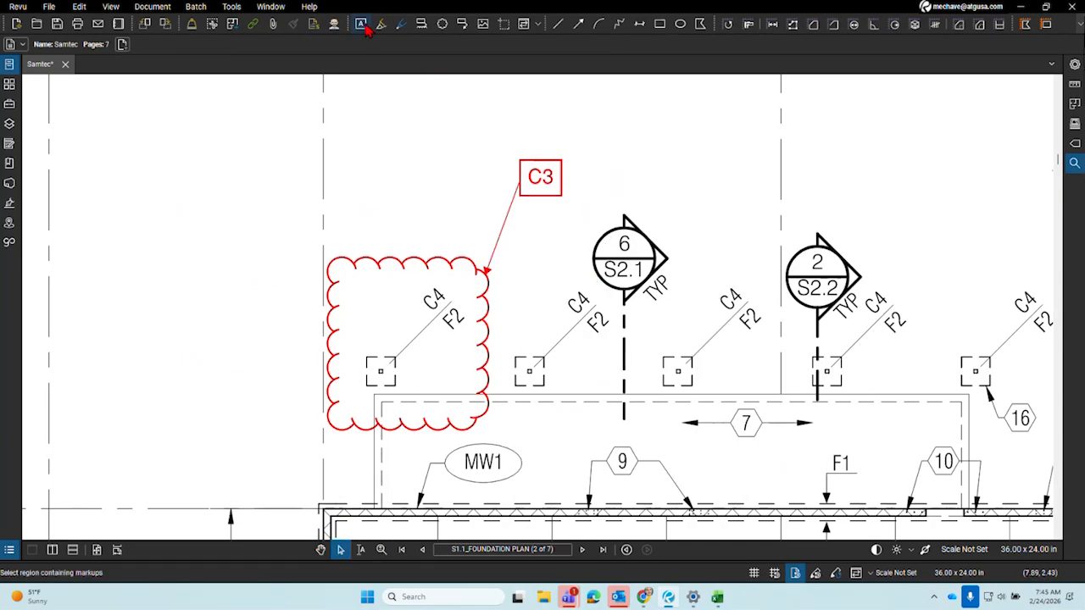
pyautogui.click(659, 23)
pyautogui.moveTo(645, 127)
pyautogui.mouseDown()
pyautogui.moveTo(747, 182)
pyautogui.moveTo(637, 260)
pyautogui.mouseUp()
pyautogui.click(770, 145)
pyautogui.scroll(5, 729, 161)
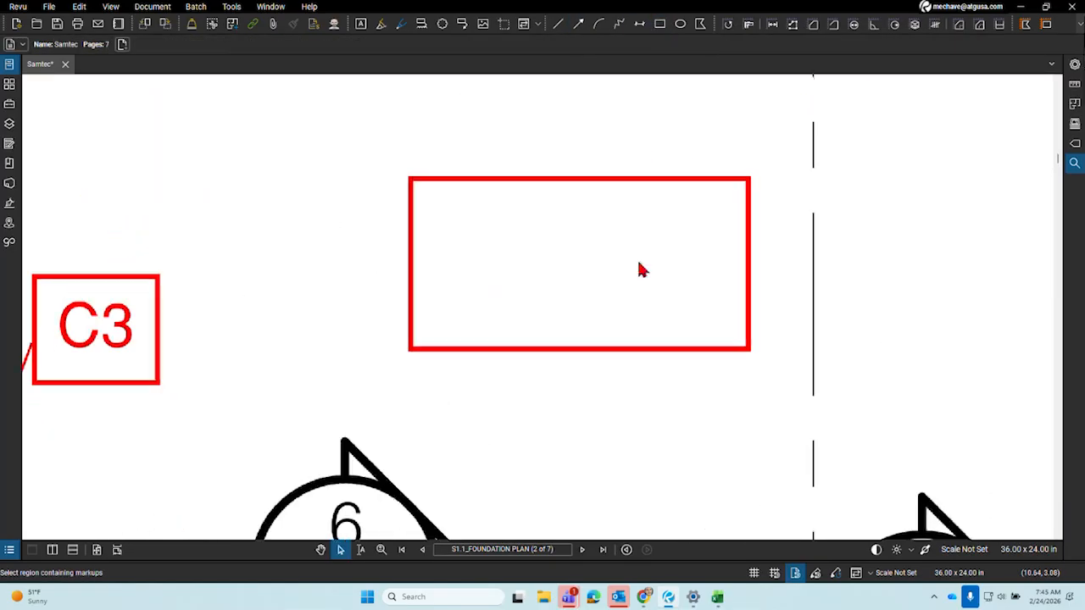
pyautogui.click(429, 184)
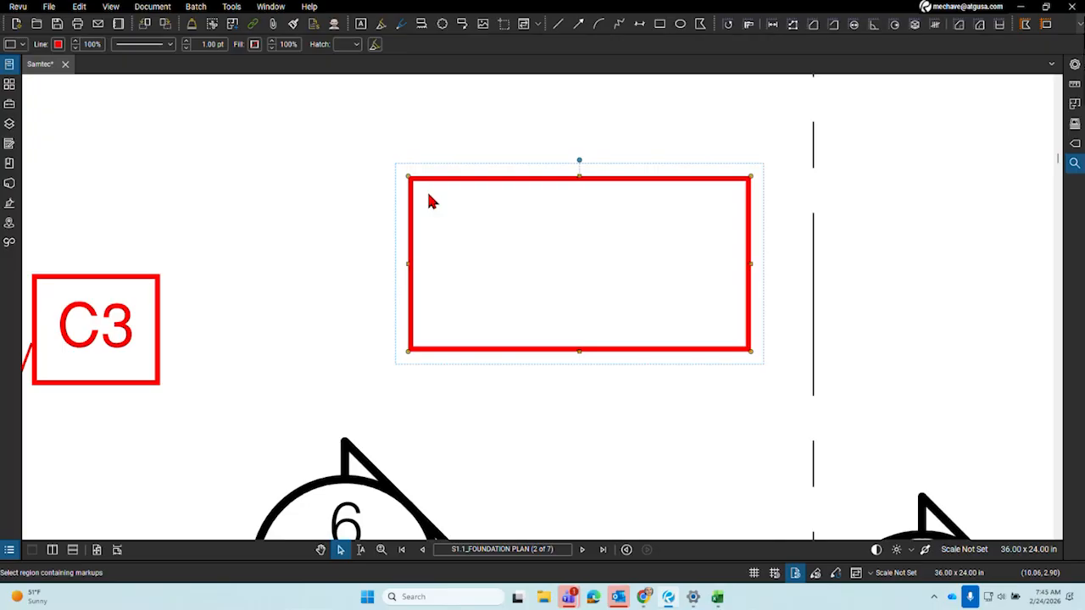
pyautogui.press('Escape')
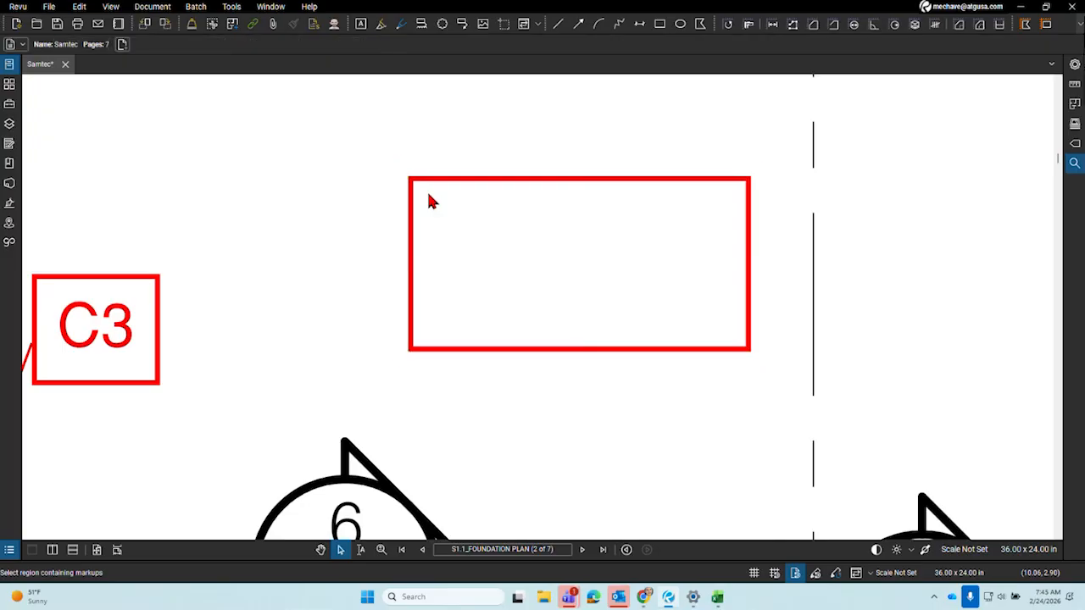
# Examine the commands available for the red rectangle, especially Round Corner and Round All Corners
pyautogui.click(438, 181)
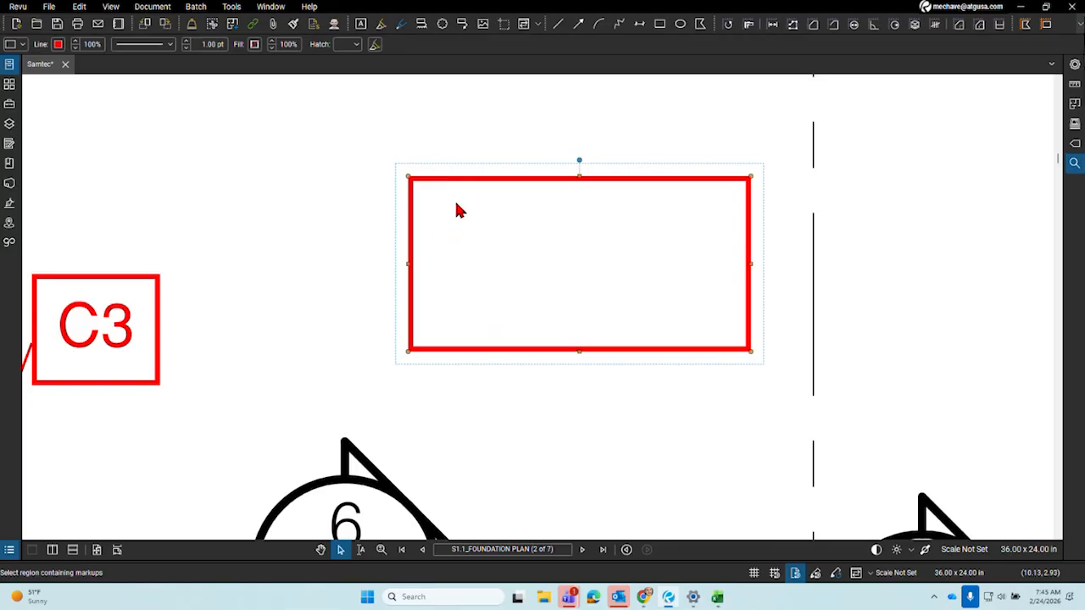
pyautogui.rightClick(410, 178)
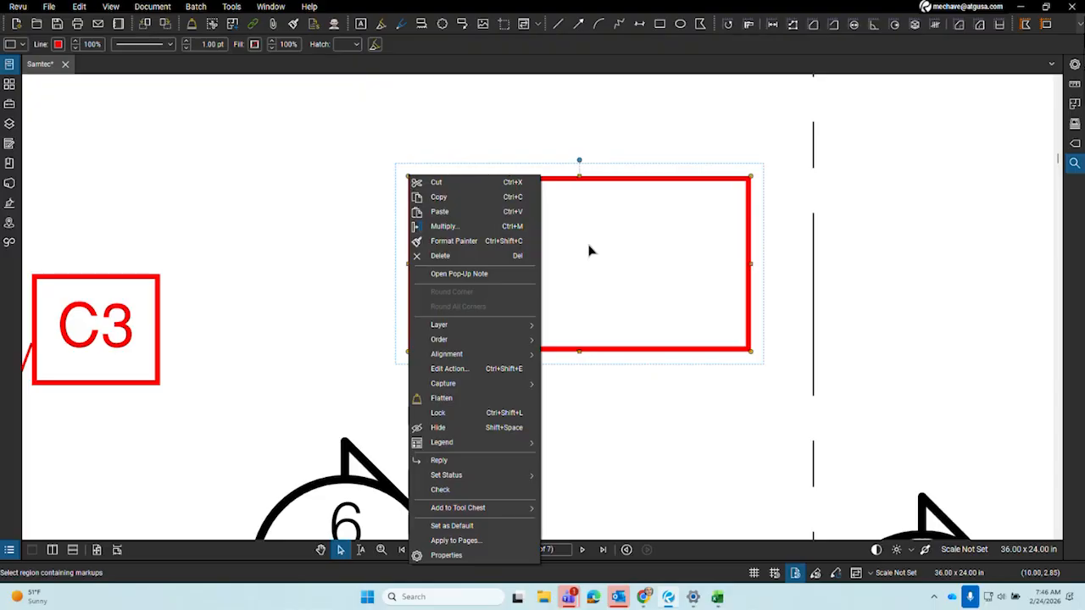
pyautogui.click(552, 323)
pyautogui.click(545, 350)
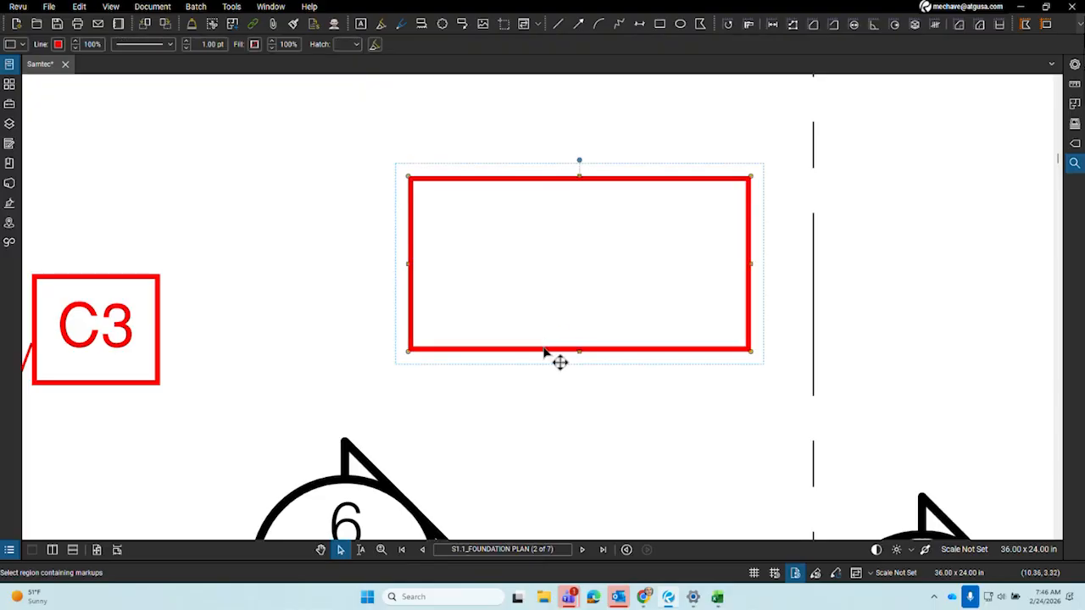
pyautogui.rightClick(544, 349)
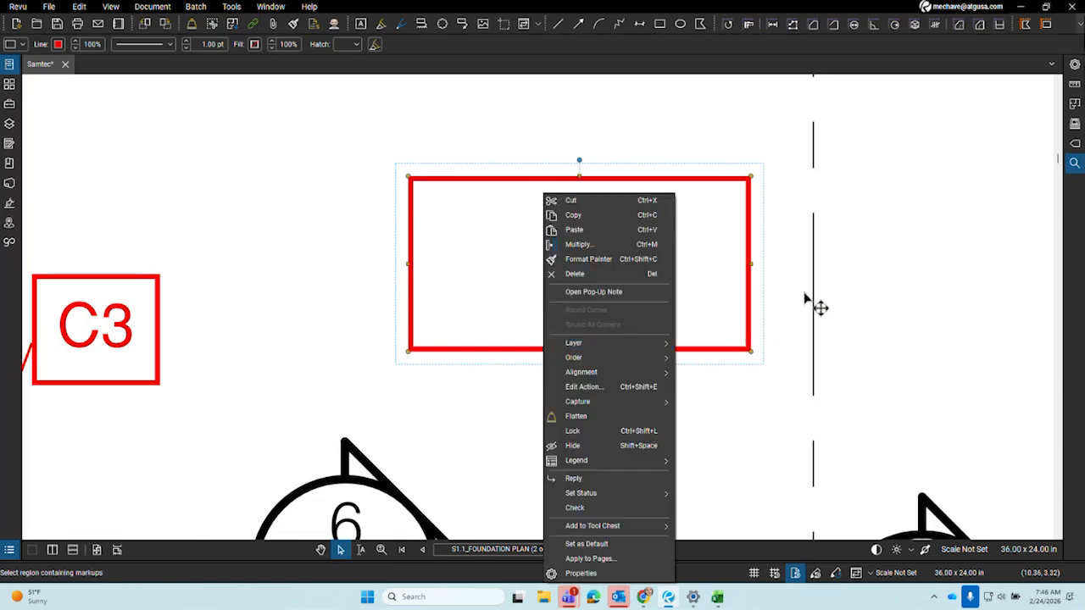
# Delete the red rectangle markup from the blank area beside the C3 text box
pyautogui.click(750, 277)
pyautogui.click(750, 280)
pyautogui.press('Delete')
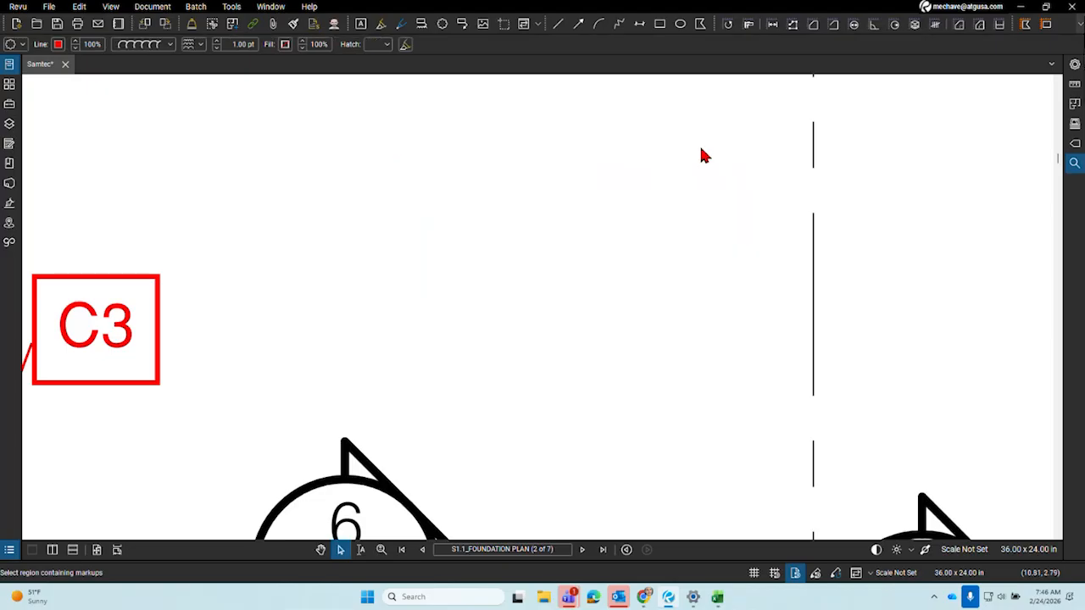
# Draw a closed four-sided red Polygon markup, shaped like a rectangle, in the blank area above the 6/S2.1 section marker
pyautogui.click(700, 24)
pyautogui.click(491, 254)
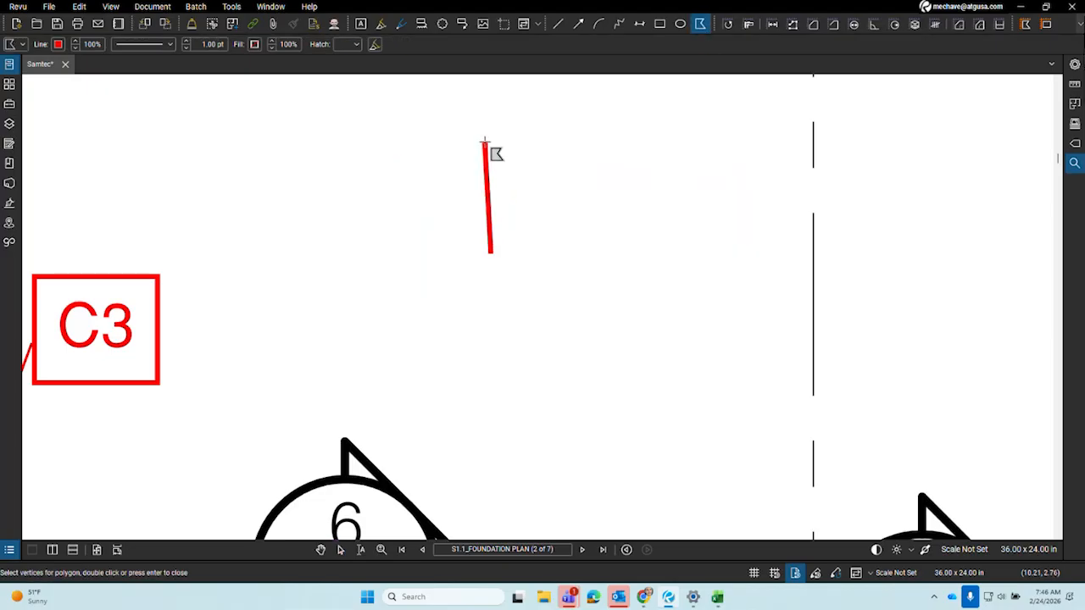
pyautogui.click(491, 142)
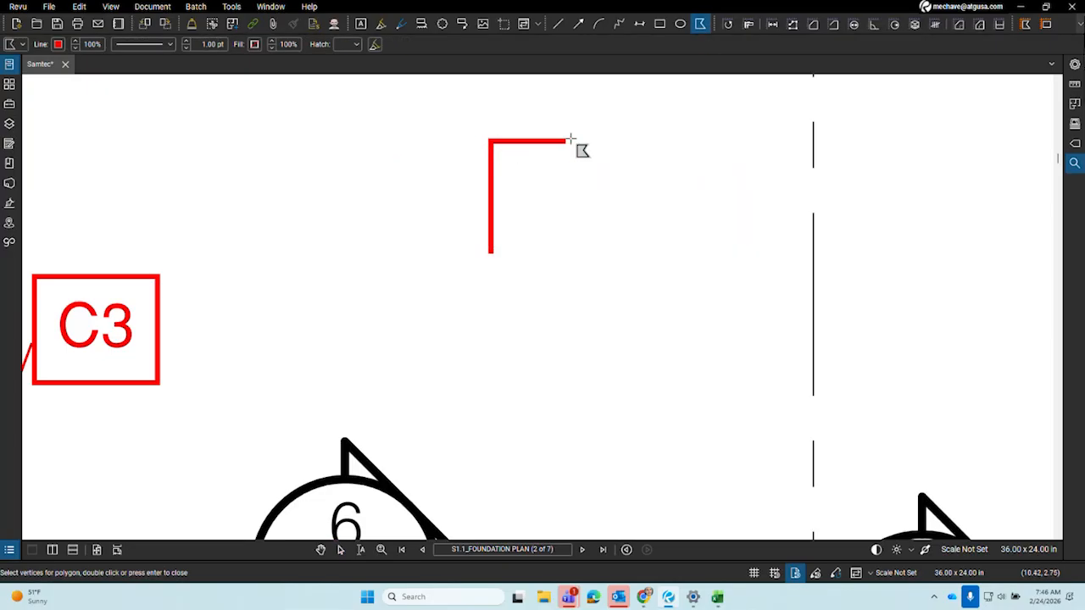
pyautogui.click(715, 140)
pyautogui.click(714, 252)
pyautogui.doubleClick(488, 279)
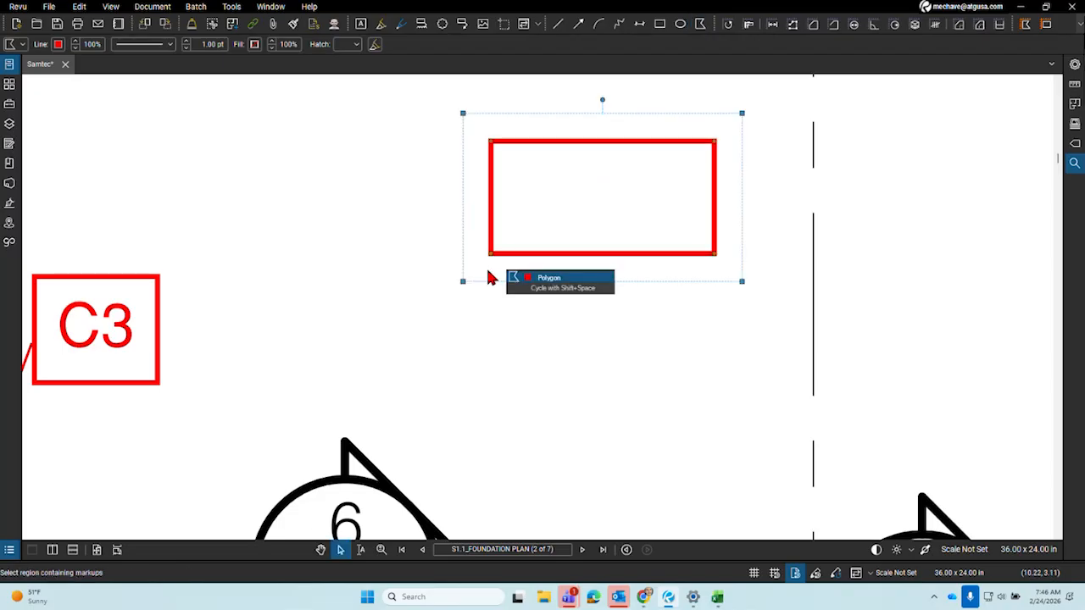
# Round the upper-left corner of the red polygon markup and deselect it
pyautogui.rightClick(490, 142)
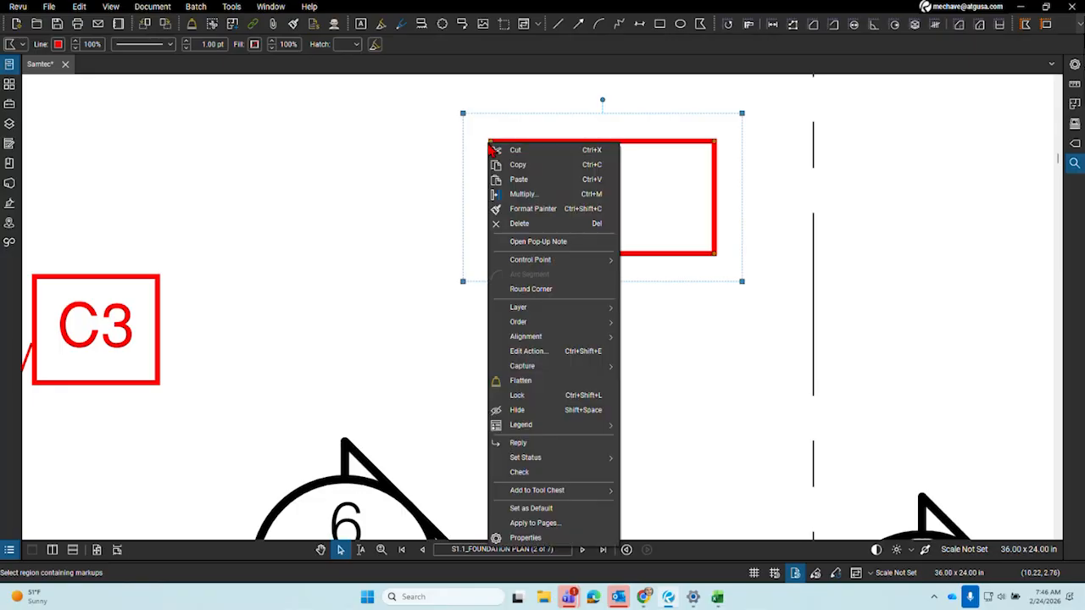
pyautogui.click(529, 289)
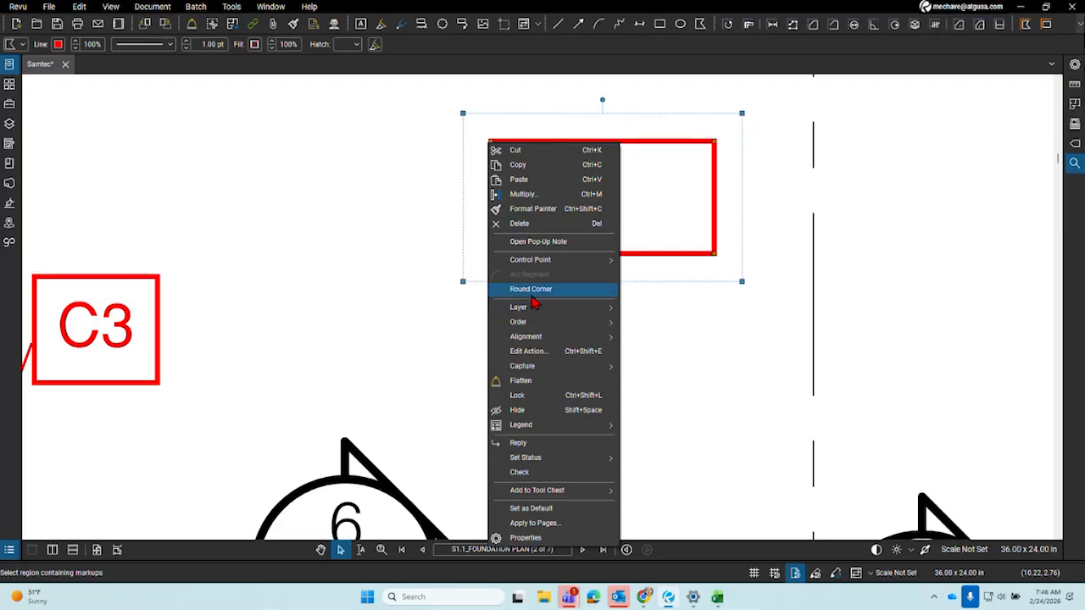
pyautogui.click(534, 289)
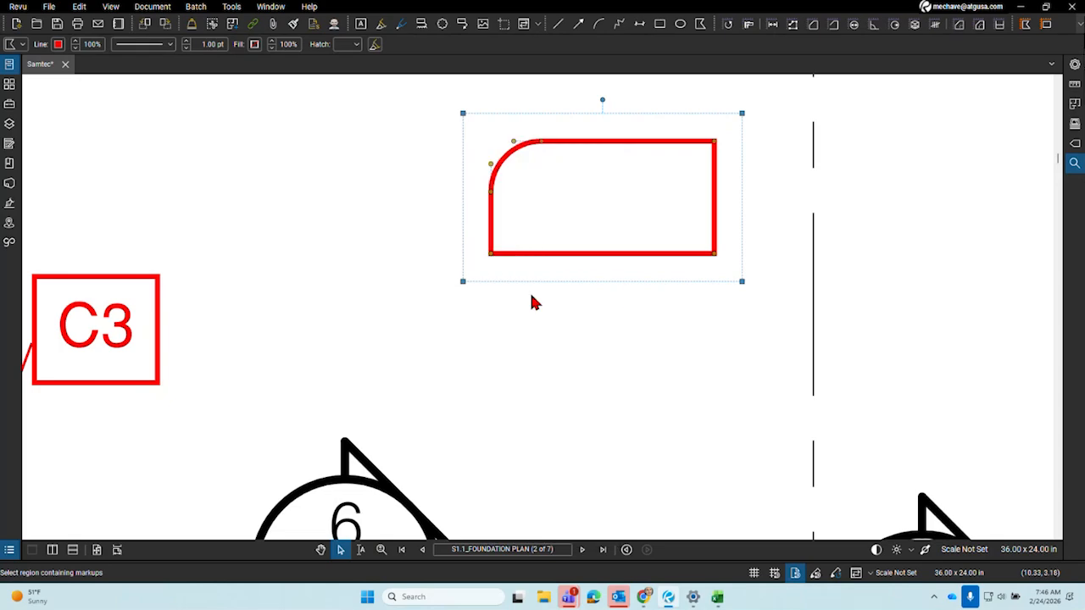
pyautogui.click(535, 303)
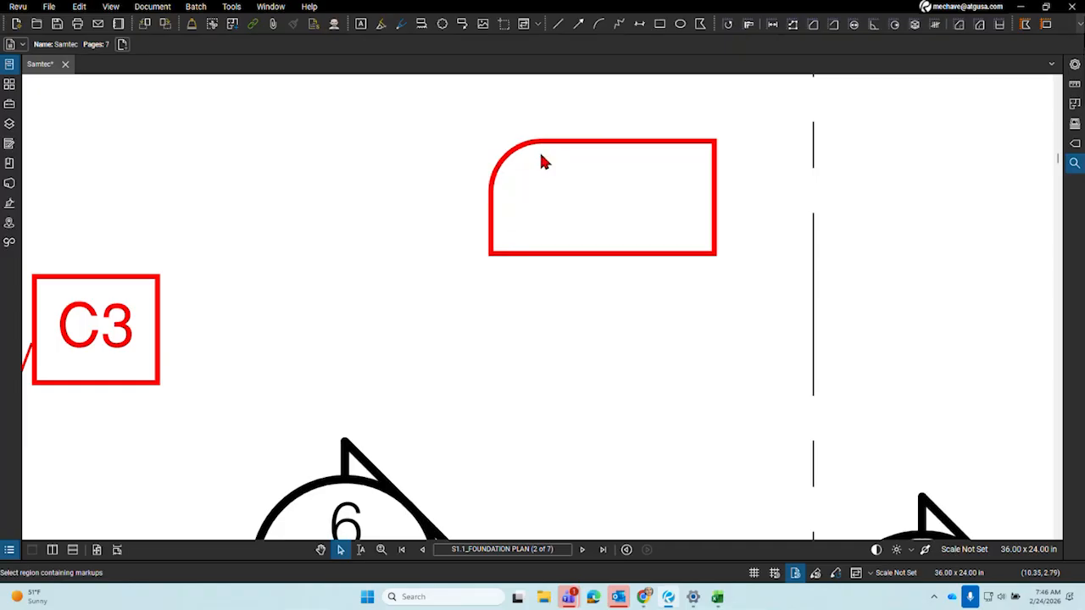
# Check for Revu updates, and view the installed version in the About information
pyautogui.click(310, 7)
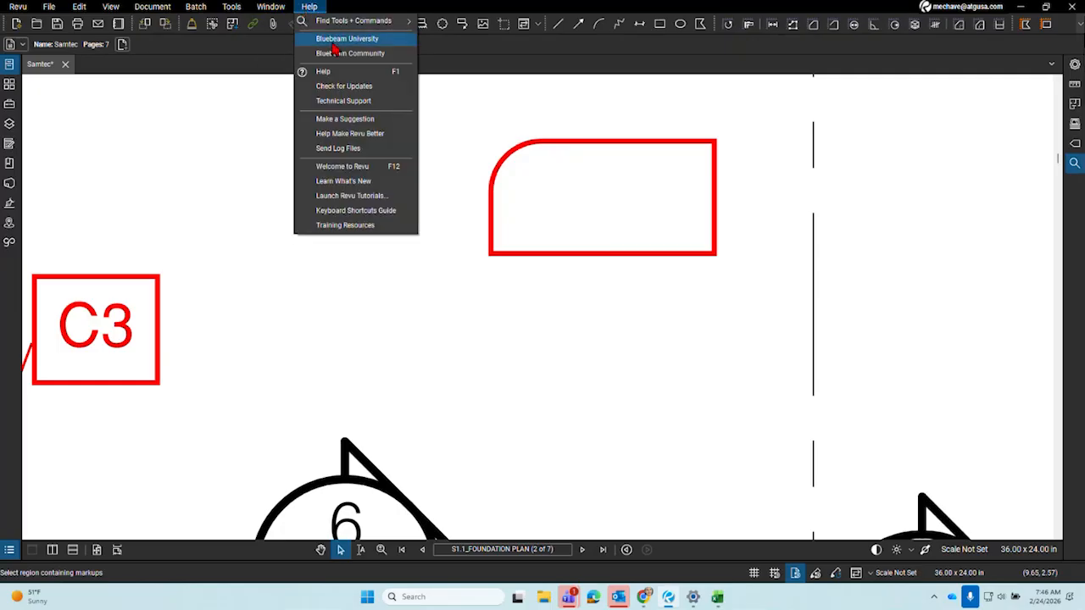
pyautogui.click(348, 85)
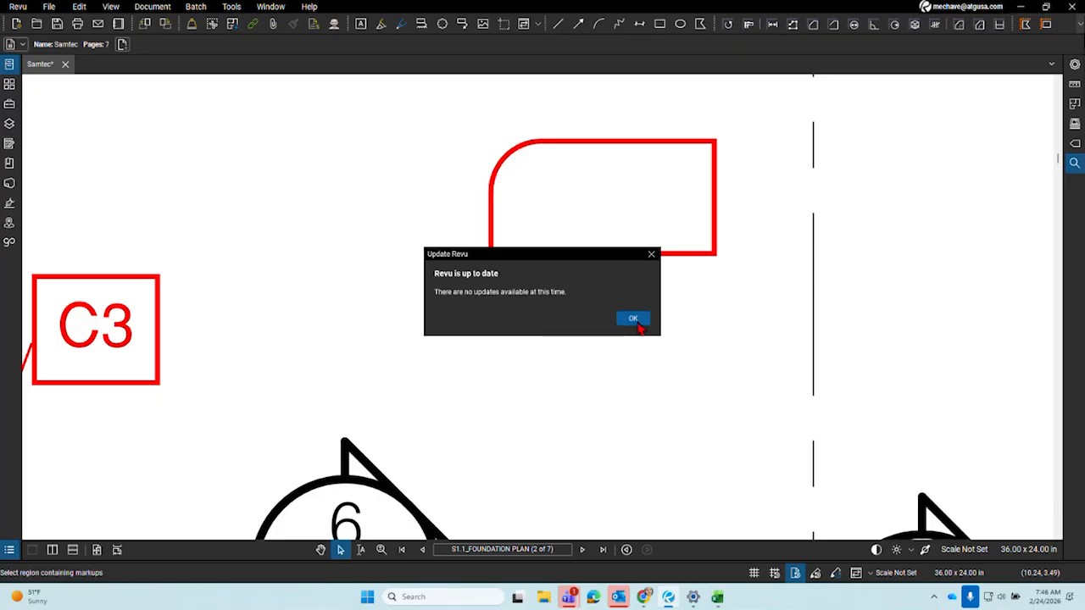
pyautogui.click(637, 324)
pyautogui.click(18, 6)
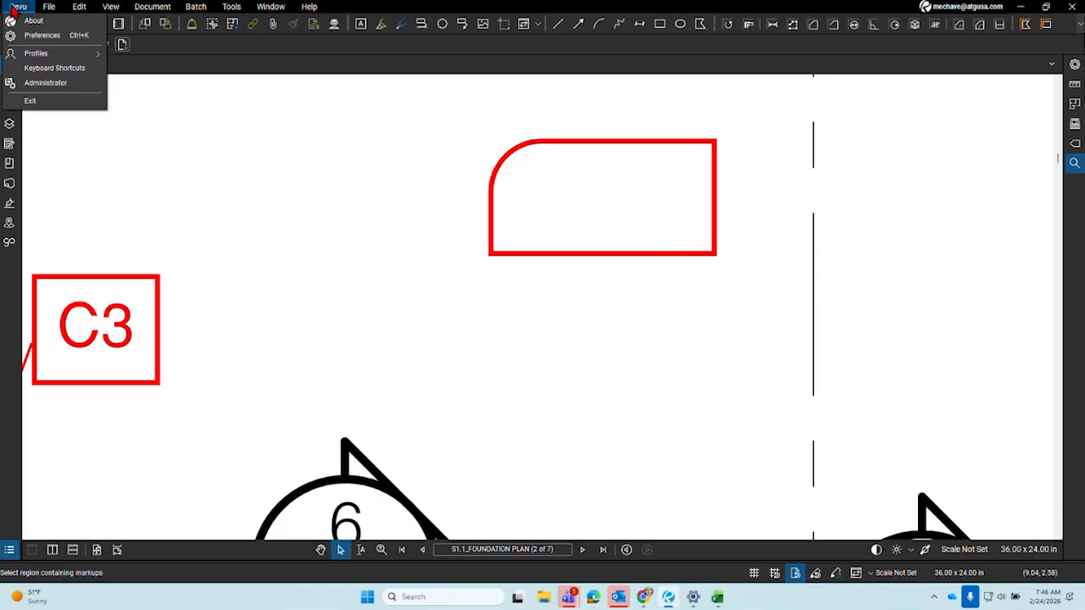
pyautogui.click(34, 20)
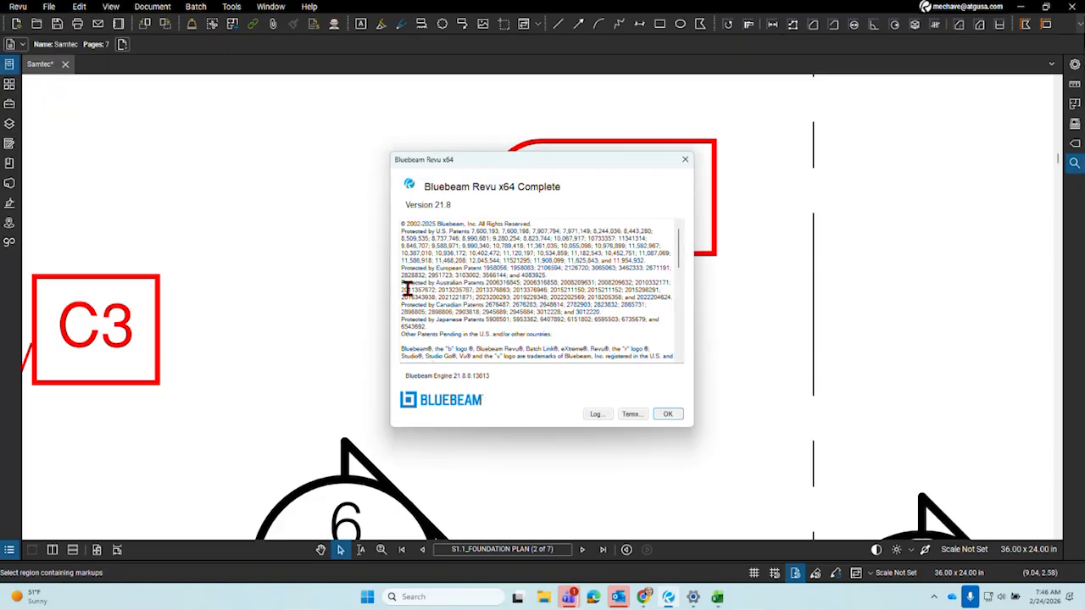
pyautogui.click(685, 160)
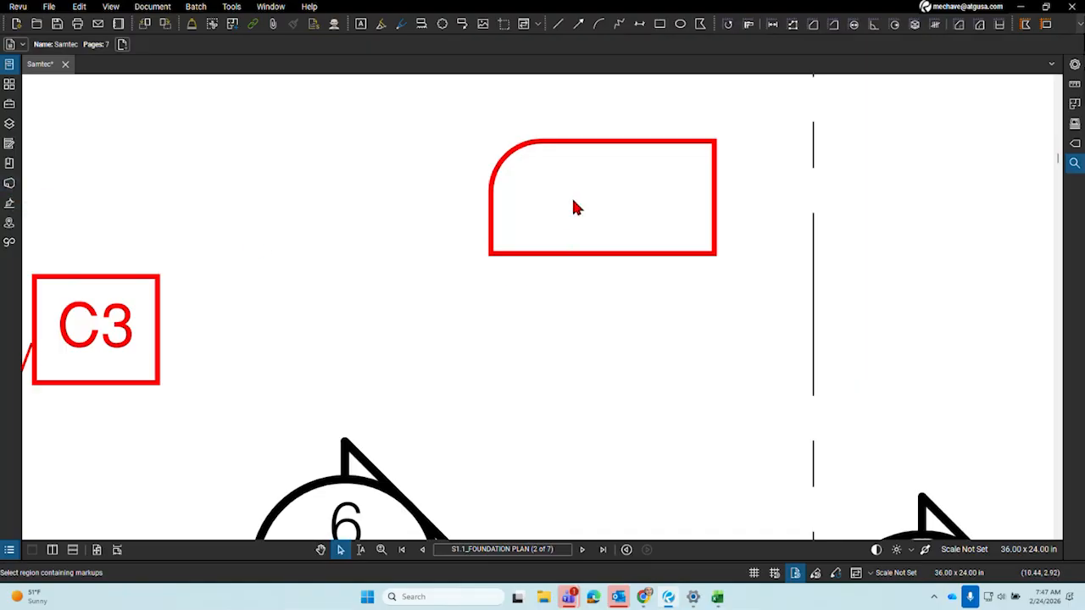
# Delete the C3 text box with its leader and the red cloud around the first C4/F2 column mark
pyautogui.scroll(-5, 855, 281)
pyautogui.scroll(4, 707, 280)
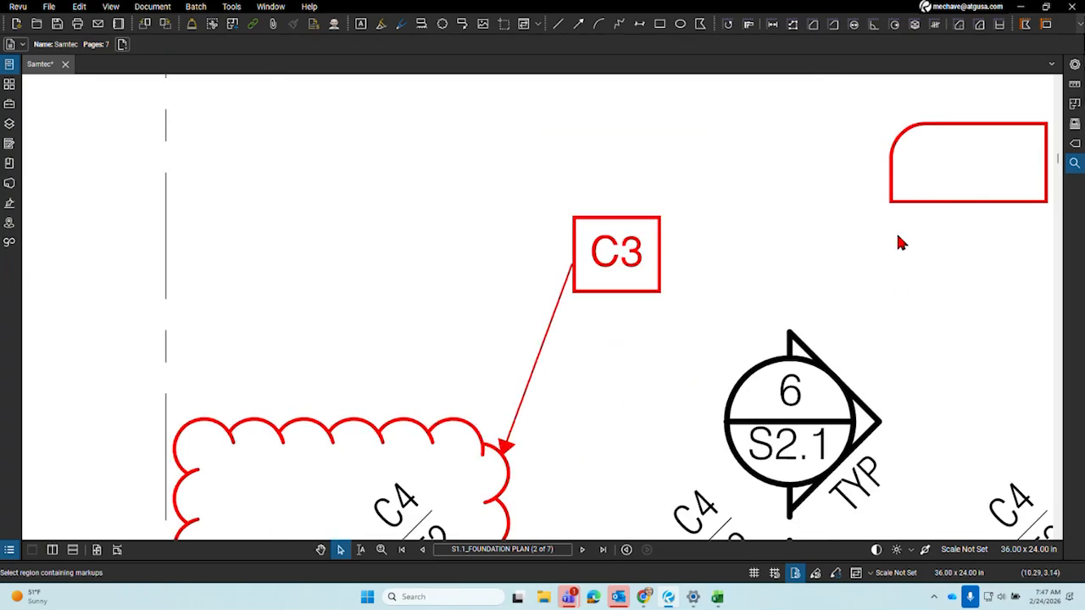
pyautogui.moveTo(649, 364); pyautogui.dragTo(551, 214)
pyautogui.press('Delete')
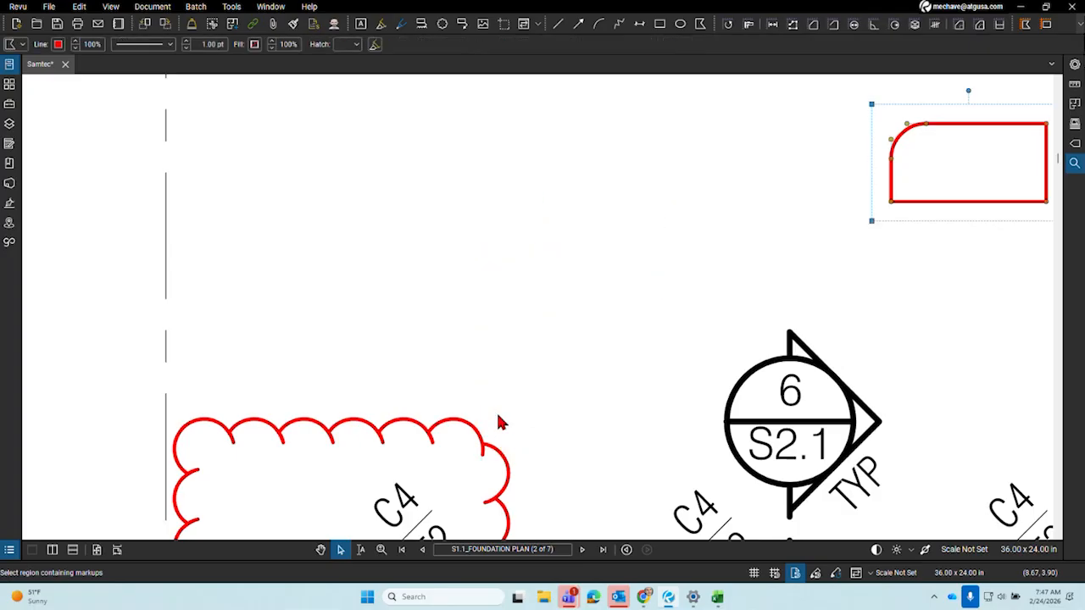
pyautogui.moveTo(498, 412); pyautogui.dragTo(609, 181)
pyautogui.press('Escape')
pyautogui.click(615, 222)
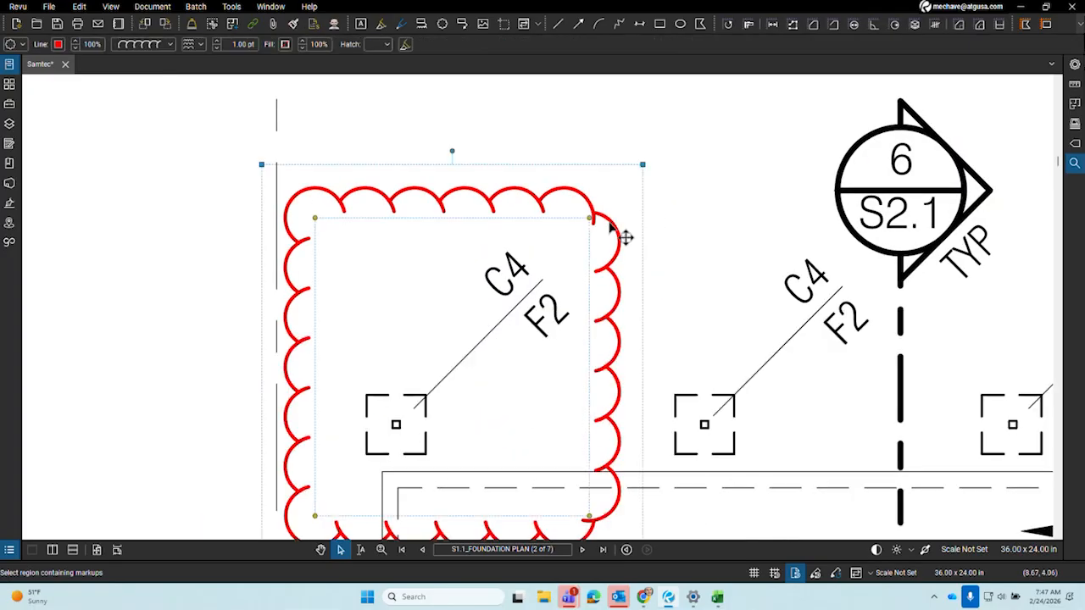
pyautogui.press('Delete')
pyautogui.click(428, 29)
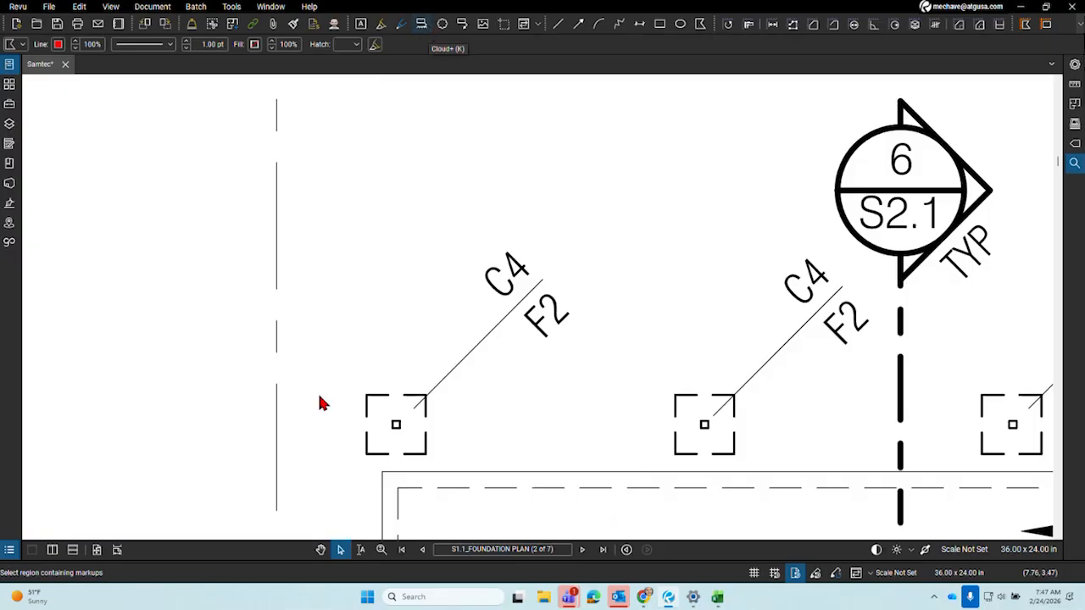
pyautogui.moveTo(323, 351); pyautogui.dragTo(534, 506)
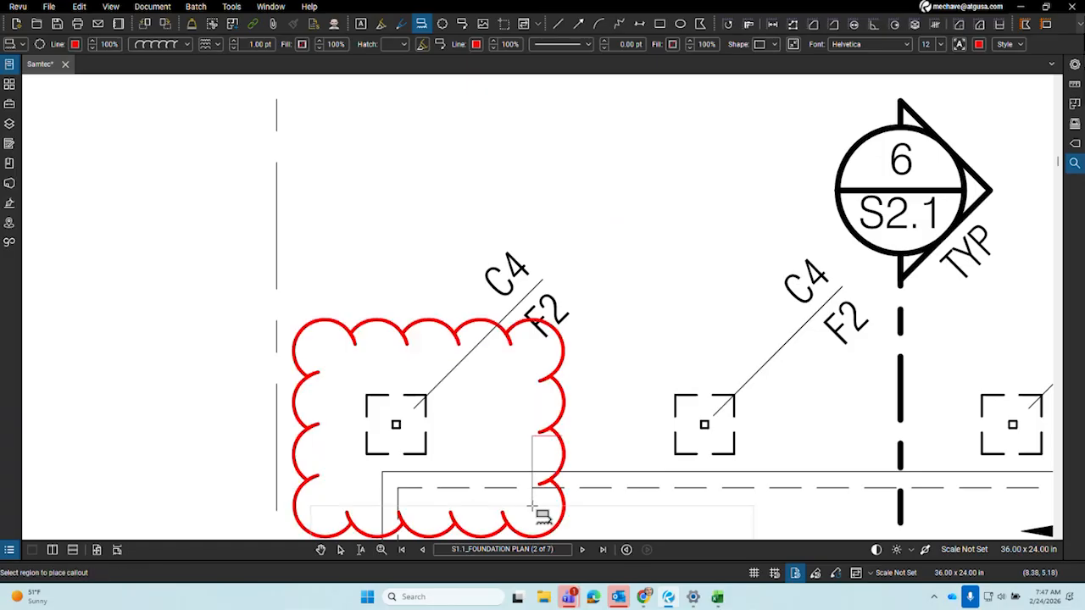
pyautogui.press('Escape')
pyautogui.moveTo(669, 300); pyautogui.dragTo(625, 267)
pyautogui.click(425, 24)
pyautogui.moveTo(295, 189); pyautogui.dragTo(500, 600)
pyautogui.scroll(-10, 526, 357)
pyautogui.scroll(-4, 624, 282)
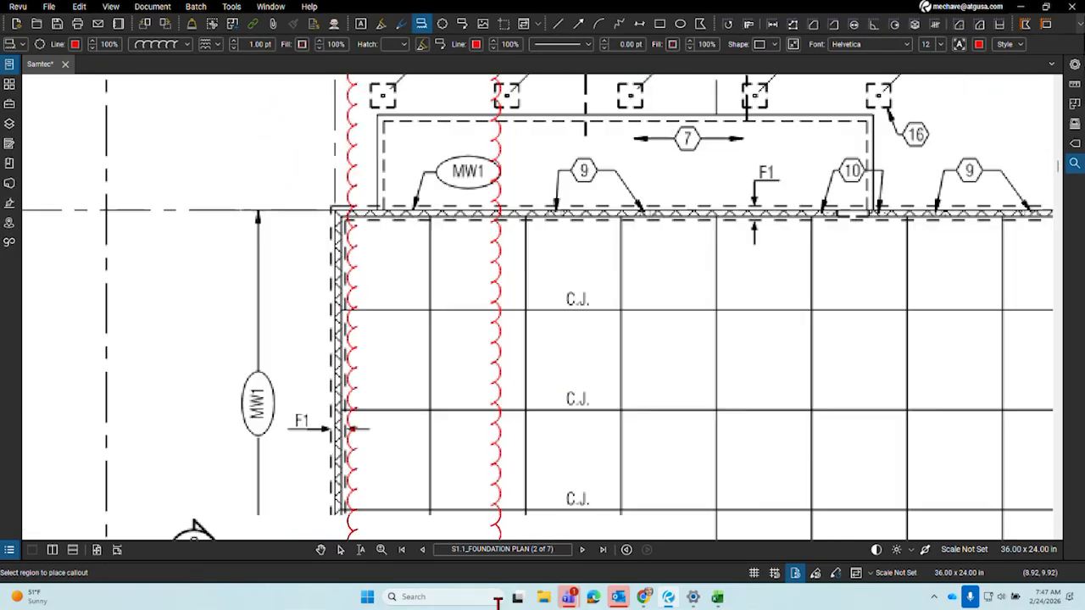
pyautogui.press('Escape')
pyautogui.scroll(-3, 559, 404)
pyautogui.scroll(4, 548, 174)
pyautogui.scroll(1, 445, 227)
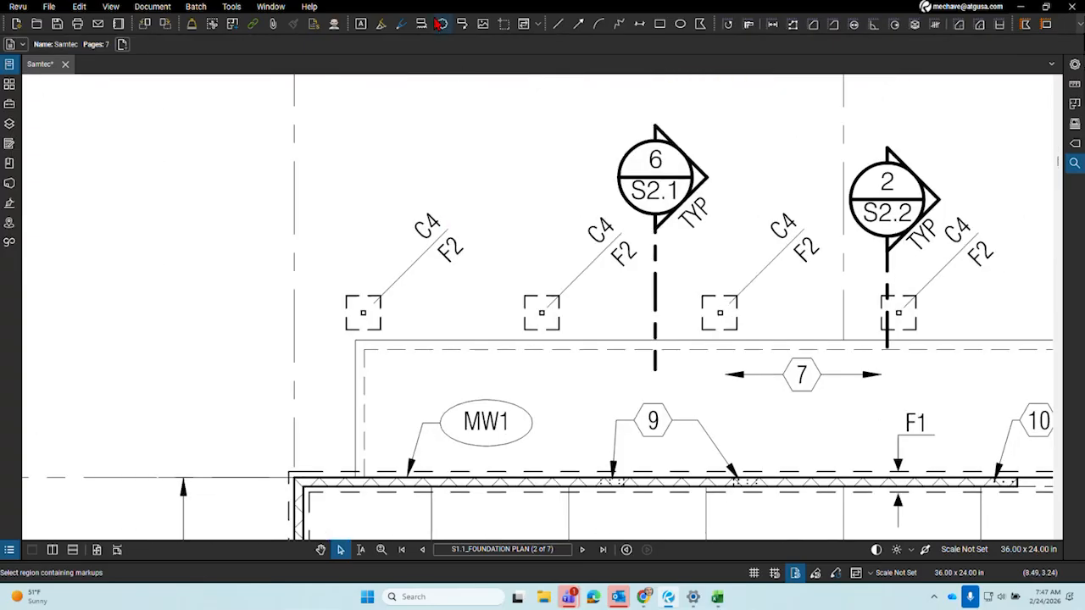
# Draw a Cloud+ markup around the first C4/F2 column mark, with its callout above the cloud reading C3
pyautogui.click(422, 24)
pyautogui.moveTo(323, 167); pyautogui.dragTo(461, 349)
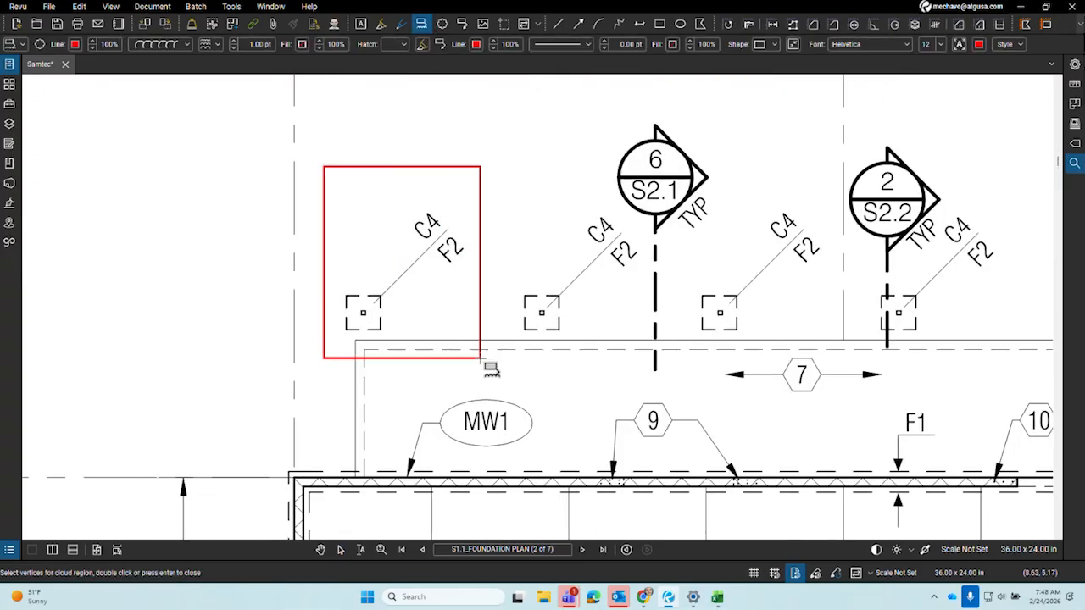
pyautogui.click(545, 96)
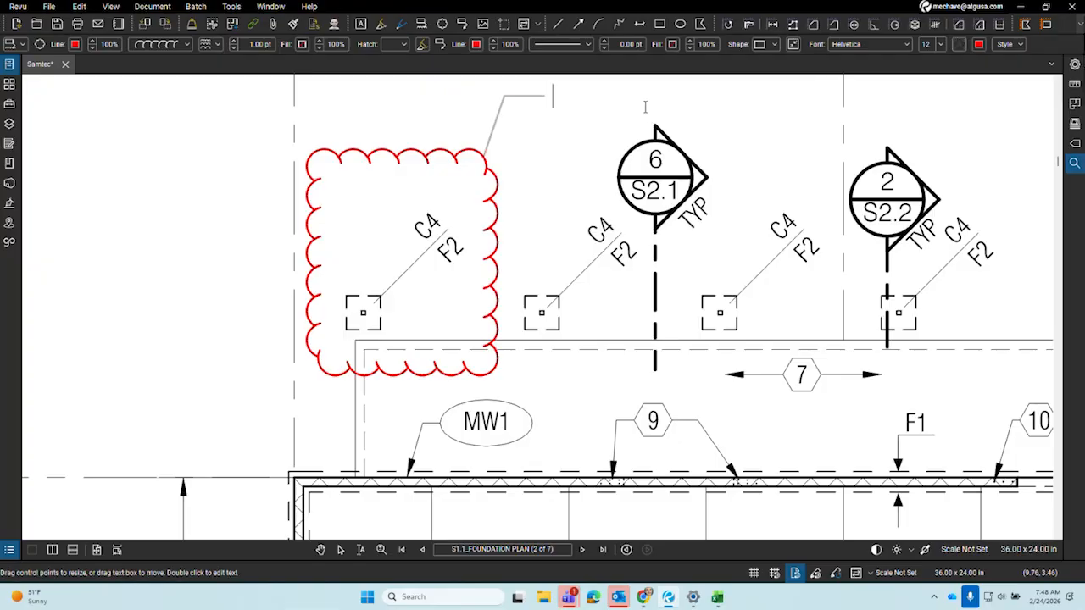
pyautogui.write('C')
pyautogui.press('BackSpace')
pyautogui.write('C3')
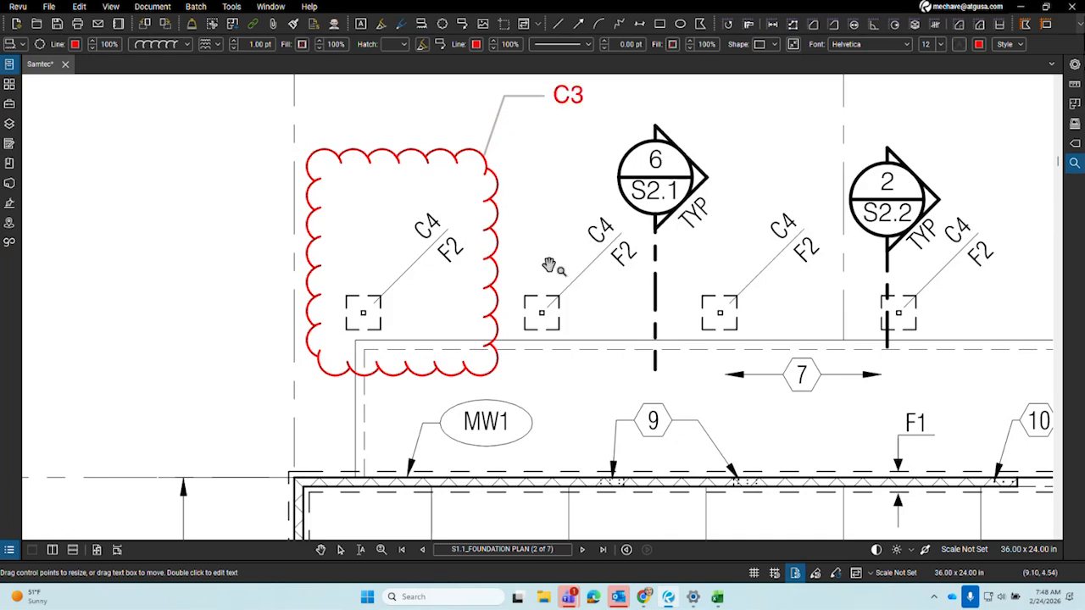
# Autosize the cloud's callout text box to fit the C3 text and deselect the markup
pyautogui.click(549, 273)
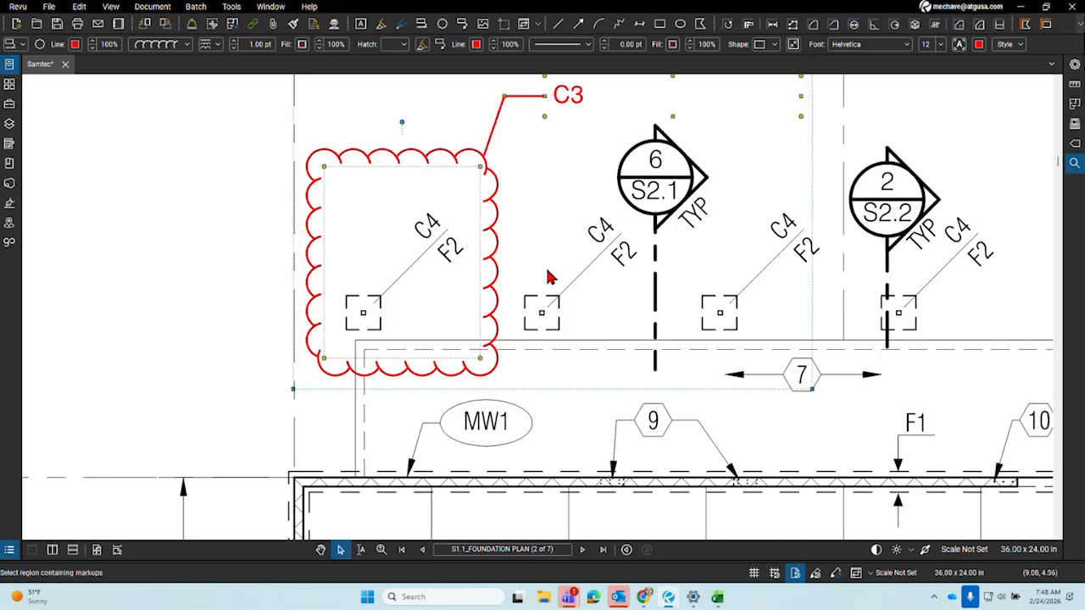
pyautogui.hotkey('alt', 'z')
pyautogui.press('Escape')
pyautogui.moveTo(692, 211); pyautogui.dragTo(738, 236)
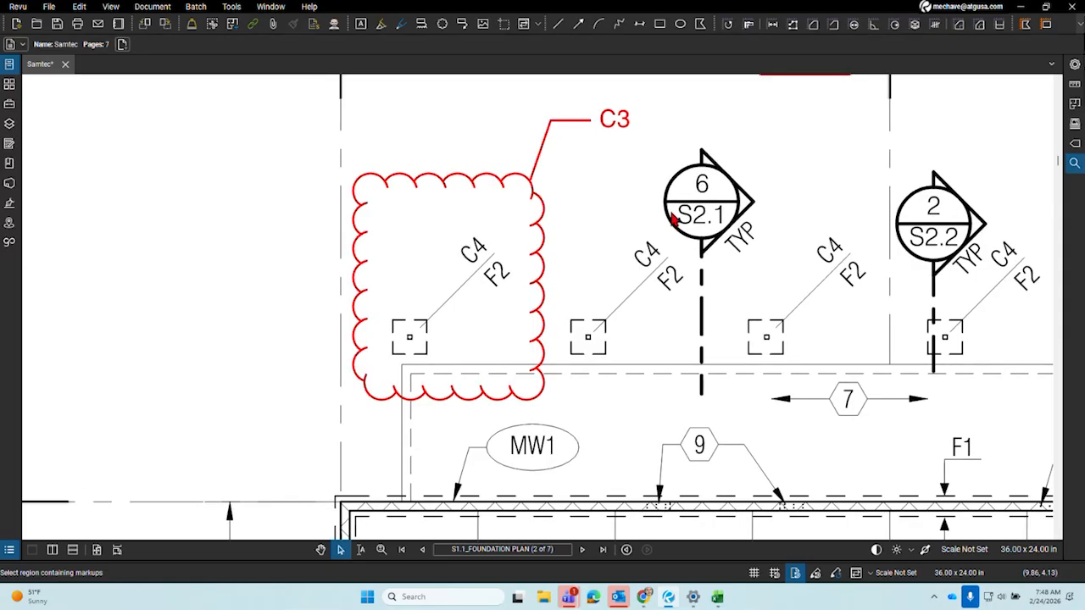
# Delete the Cloud+ markup together with its C3 callout
pyautogui.click(592, 125)
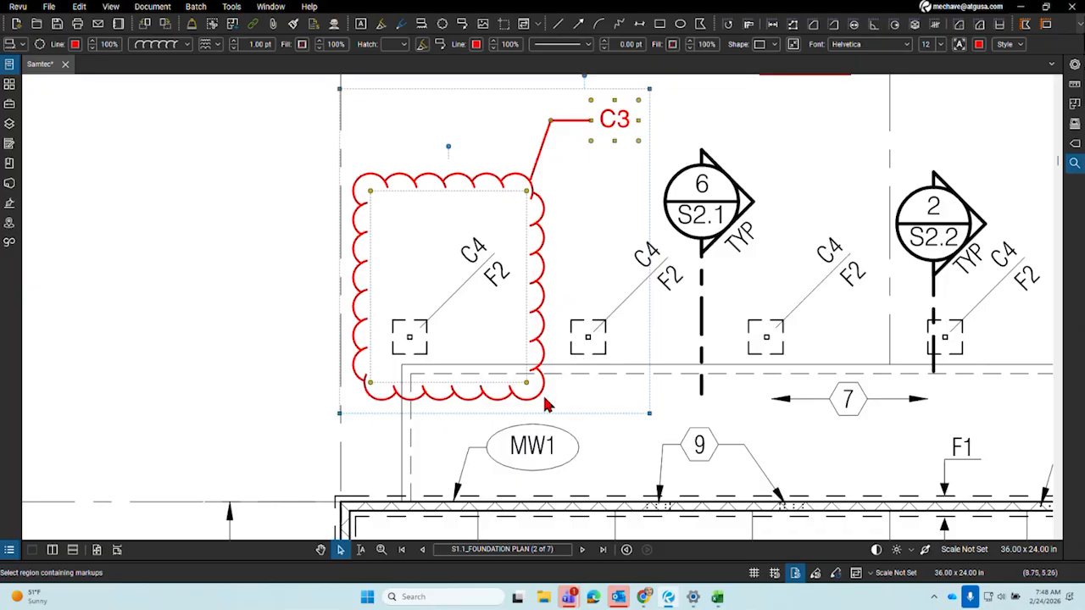
pyautogui.press('Delete')
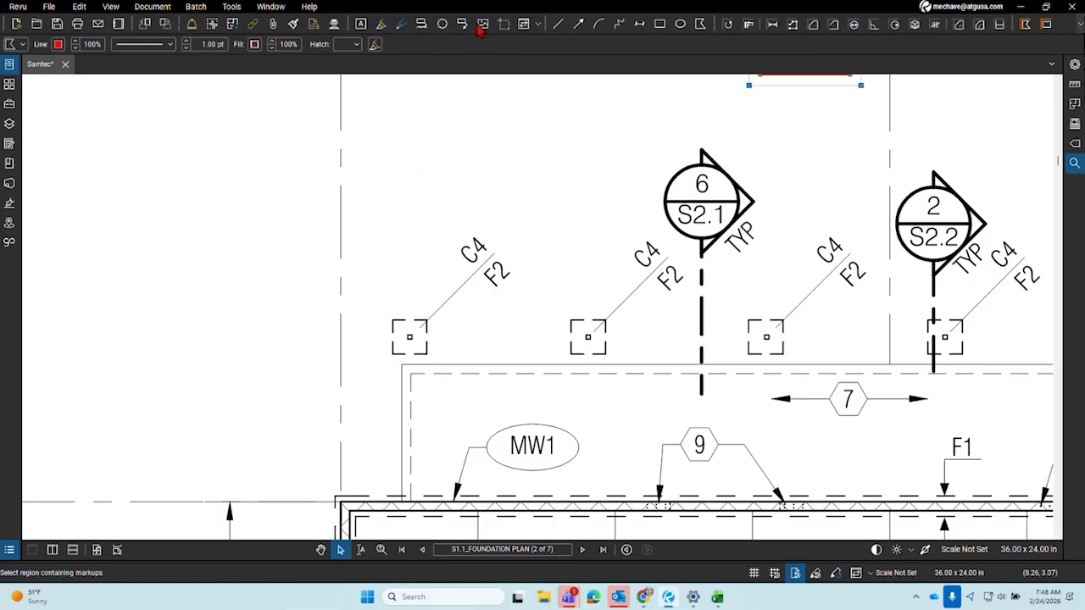
pyautogui.scroll(2, 547, 255)
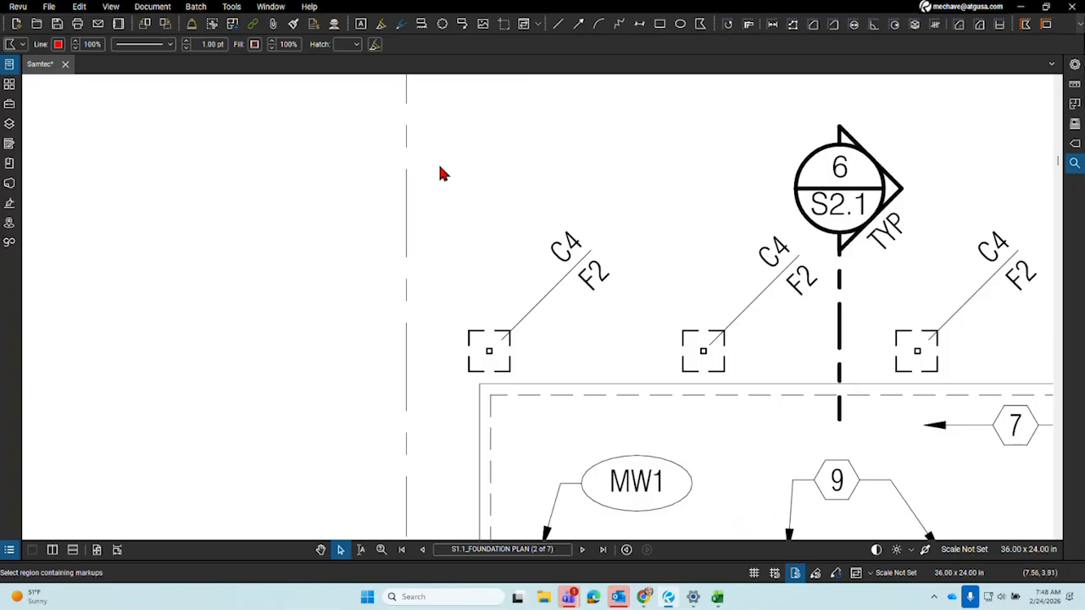
pyautogui.click(462, 27)
pyautogui.click(546, 245)
pyautogui.click(541, 214)
pyautogui.click(366, 198)
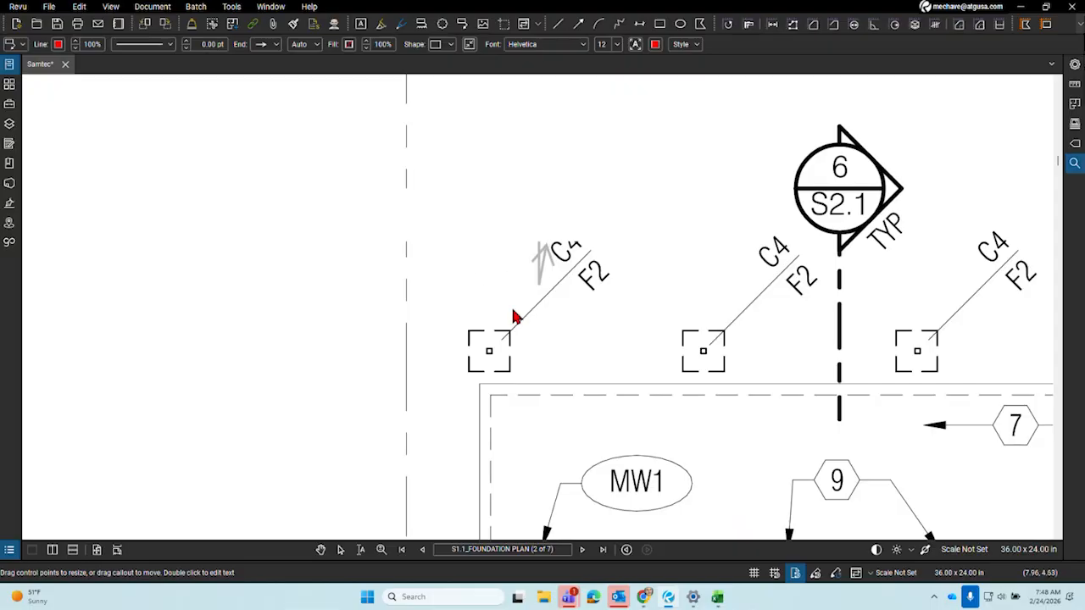
pyautogui.click(534, 257)
pyautogui.press('Delete')
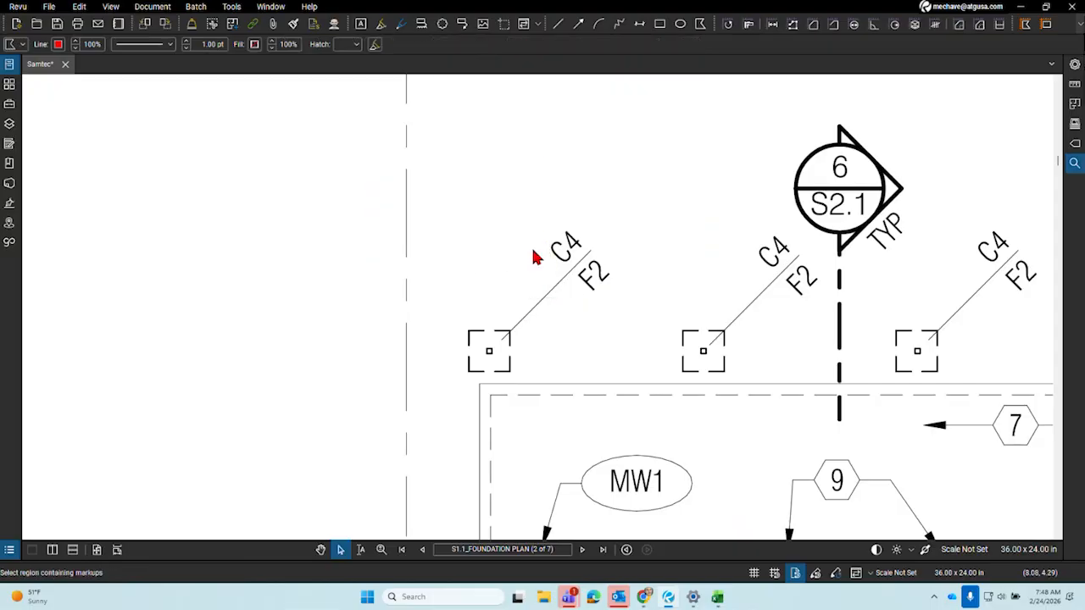
# Place a callout reading C3 to the left of the first C4/F2 column mark, with its arrow pointing at C4
pyautogui.click(461, 28)
pyautogui.click(547, 229)
pyautogui.click(351, 185)
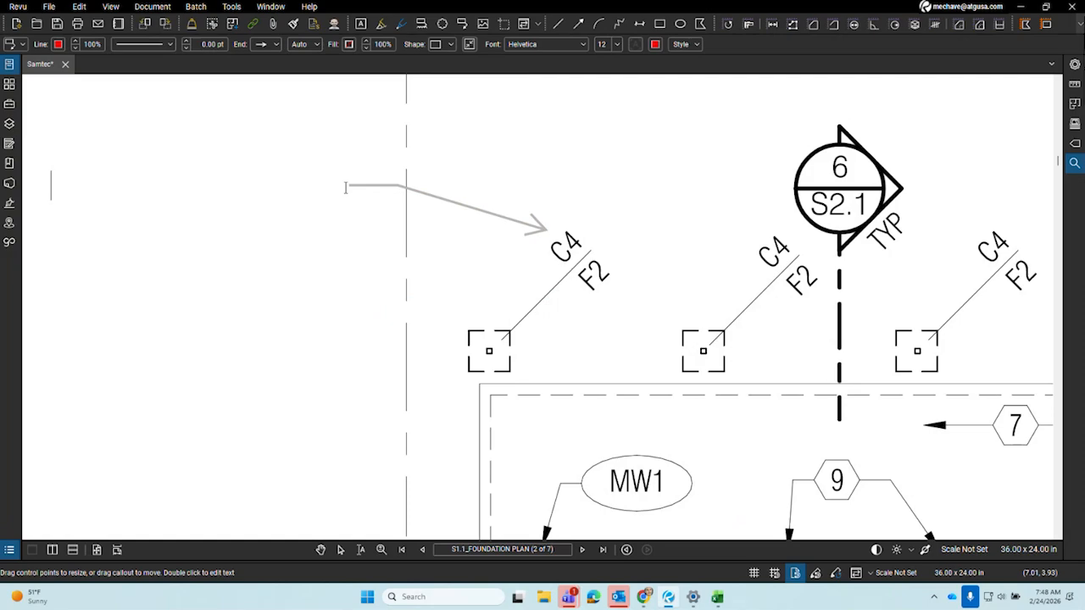
pyautogui.write('c3')
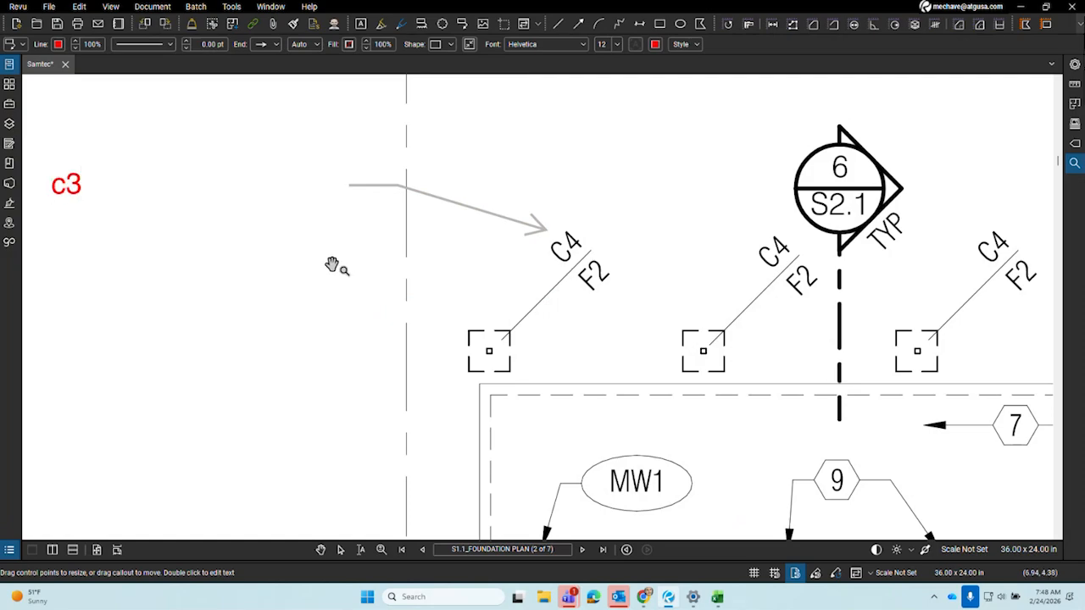
pyautogui.press('BackSpace')
pyautogui.press('BackSpace')
pyautogui.write('C3')
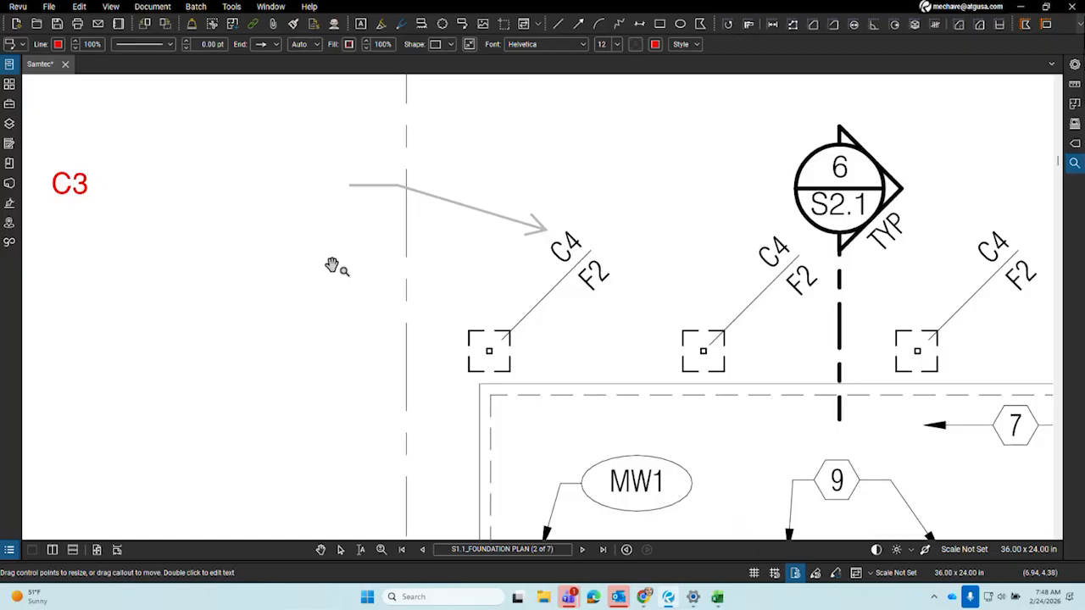
pyautogui.click(335, 273)
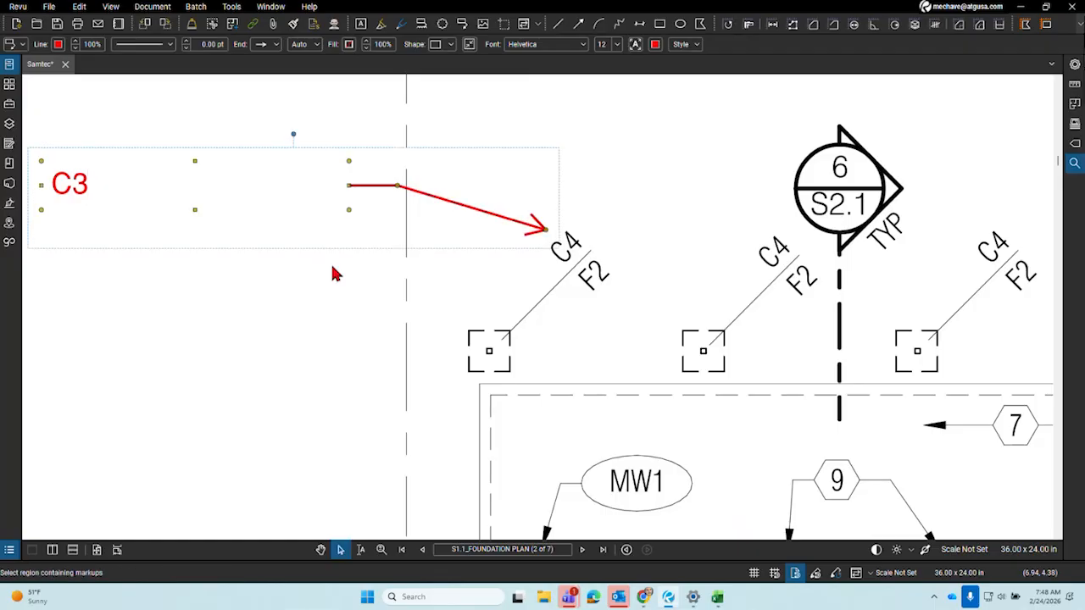
# Autosize the callout's text box to fit the C3 text and deselect the callout
pyautogui.hotkey('alt', 'z')
pyautogui.click(345, 321)
pyautogui.moveTo(433, 248); pyautogui.dragTo(469, 272)
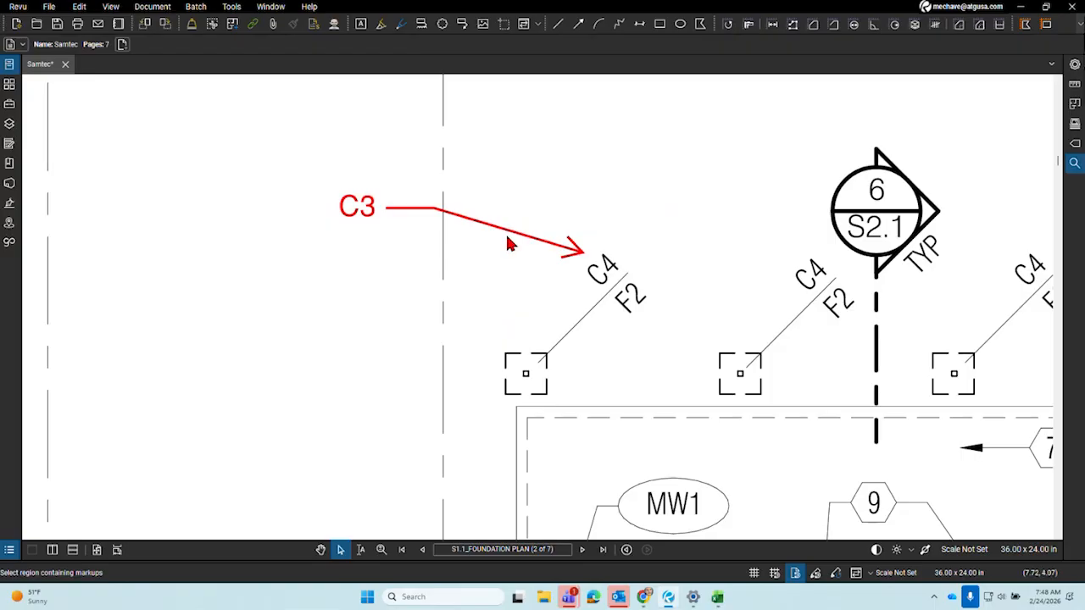
# Change the C3 callout's leader end to a closed triangular arrowhead
pyautogui.click(553, 251)
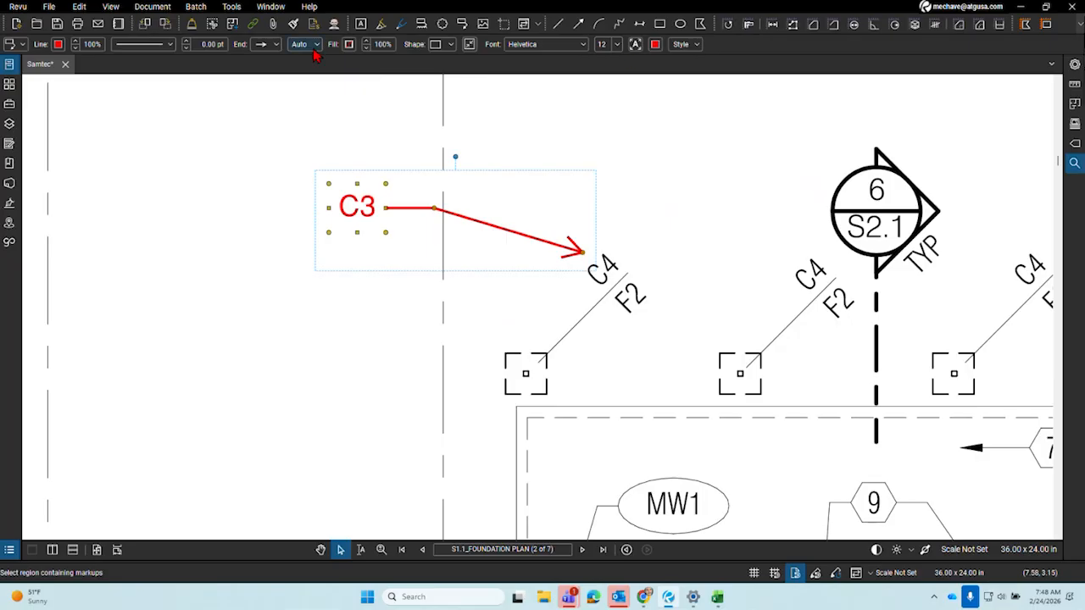
pyautogui.click(265, 44)
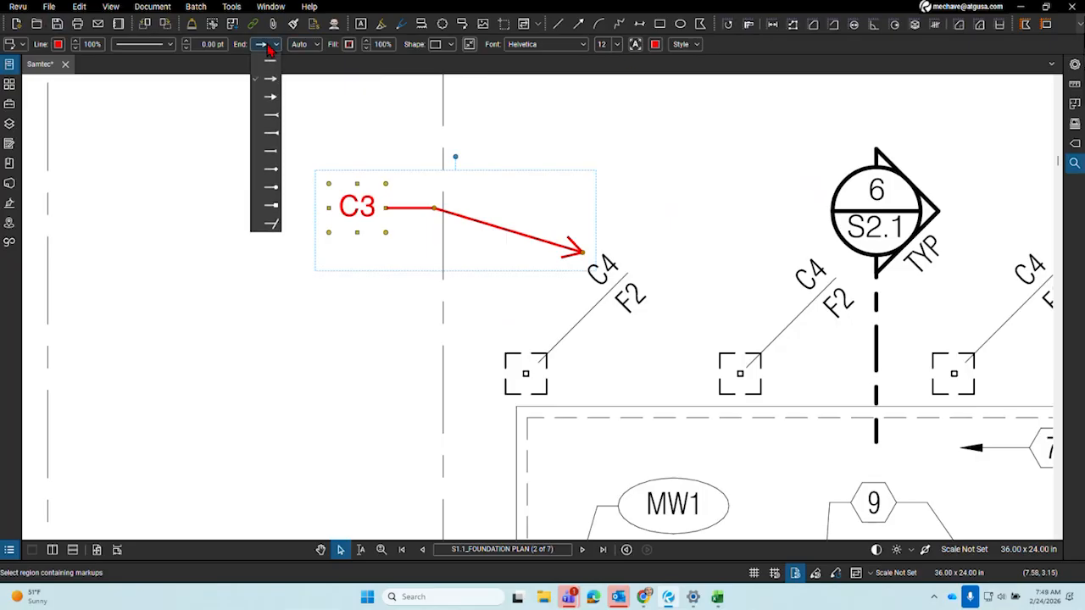
pyautogui.click(268, 114)
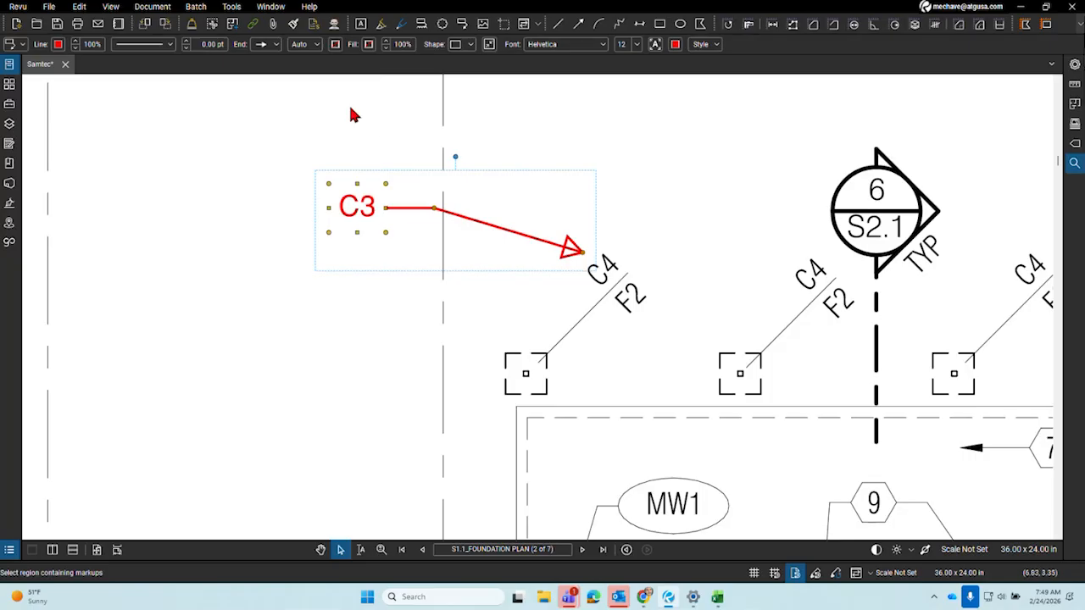
# Try a red fill on the whole C3 callout and undo the fill
pyautogui.click(369, 44)
pyautogui.click(372, 72)
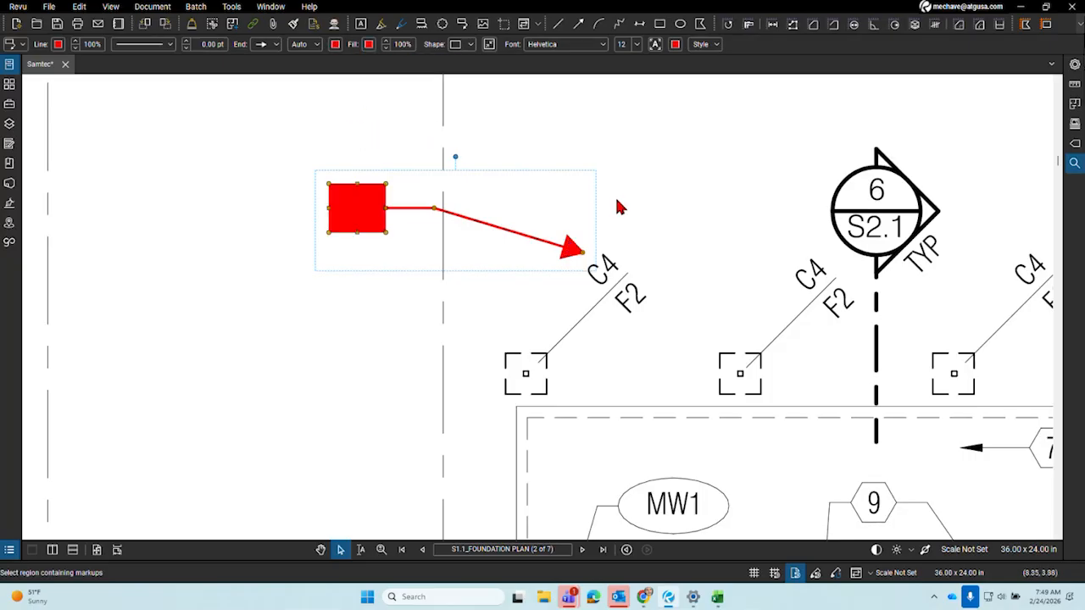
pyautogui.hotkey('ctrl', 'z')
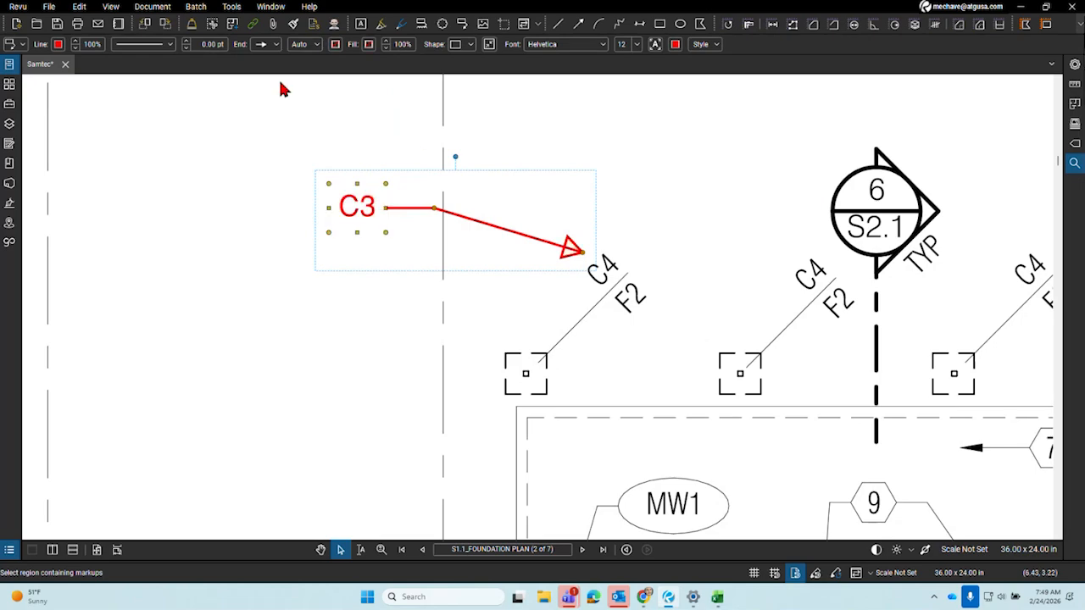
# Fill only the arrowhead of the C3 callout's leader with red and deselect the callout
pyautogui.click(336, 45)
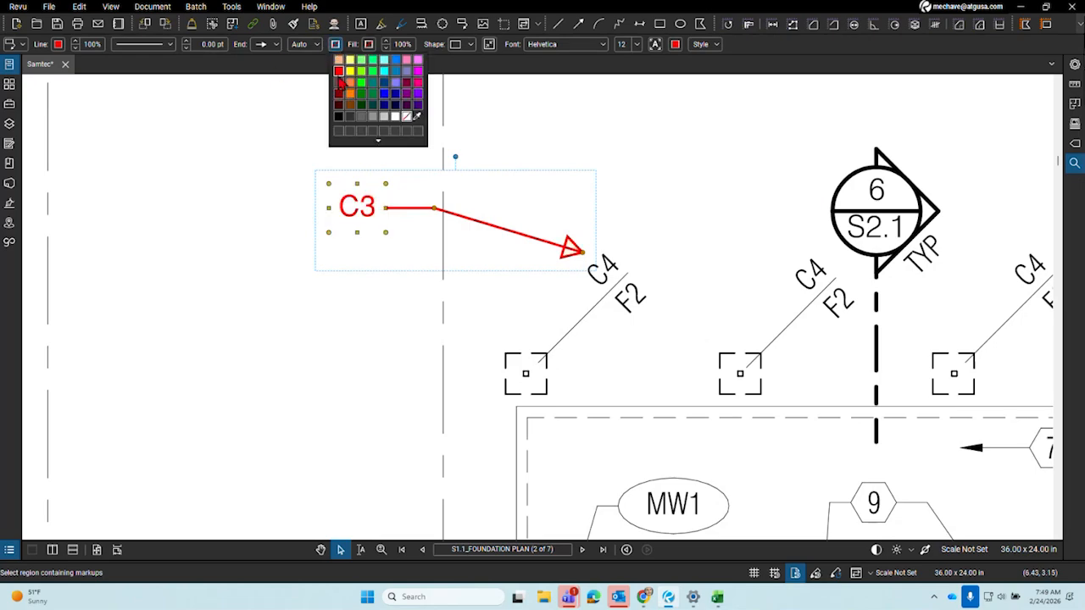
pyautogui.click(339, 72)
pyautogui.click(683, 212)
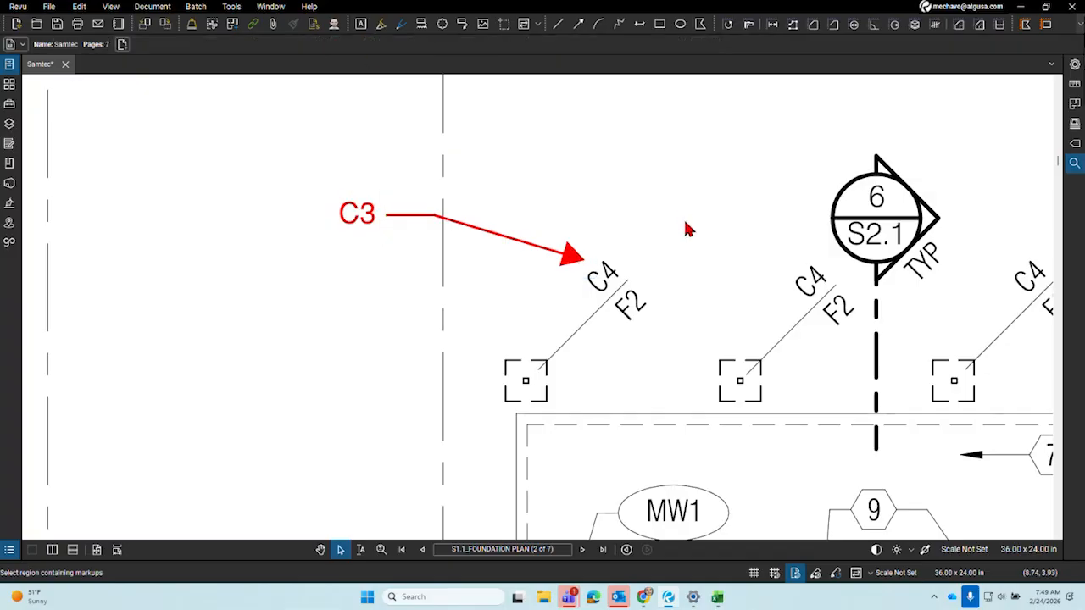
# Add a second leader to the C3 callout, ending at the upper-left corner of the first column's dashed footing square
pyautogui.click(450, 220)
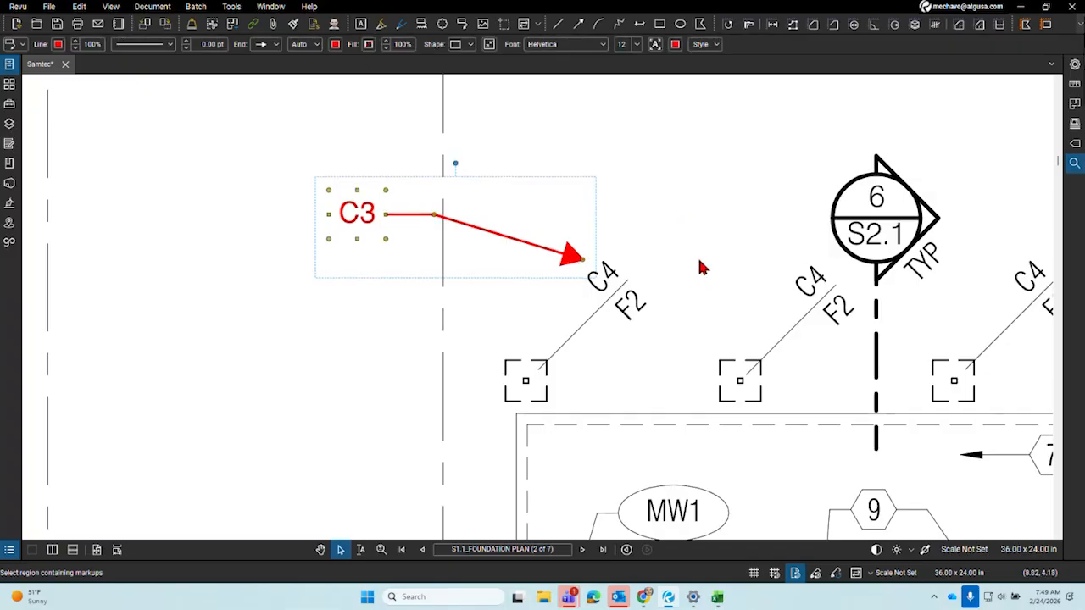
pyautogui.rightClick(426, 220)
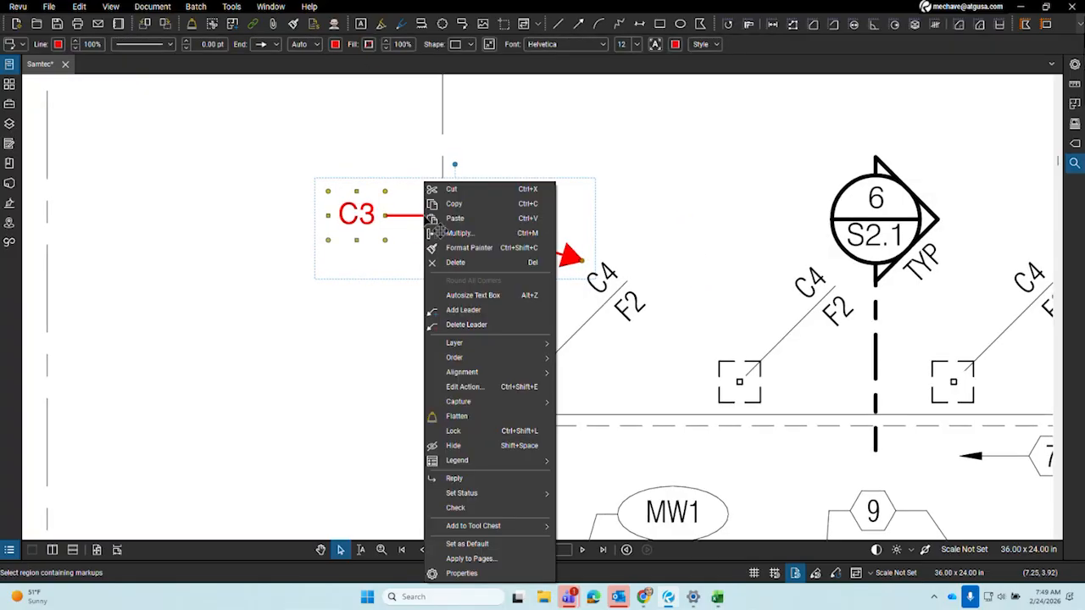
pyautogui.click(463, 309)
pyautogui.click(504, 359)
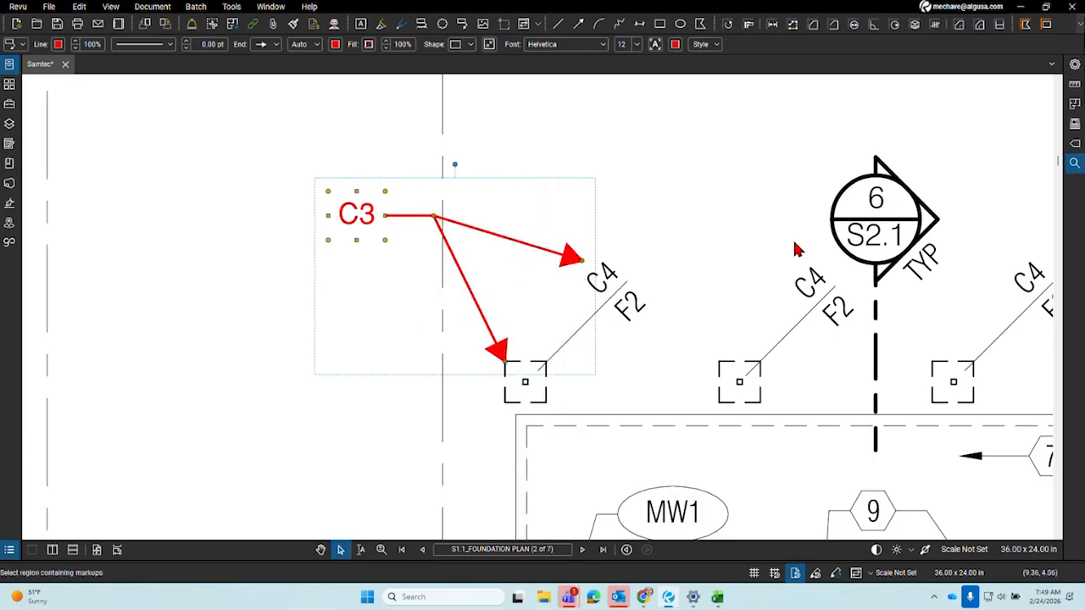
pyautogui.click(765, 241)
# Examine the elbow point where the two leaders of the C3 callout meet
pyautogui.click(442, 220)
pyautogui.scroll(4, 462, 218)
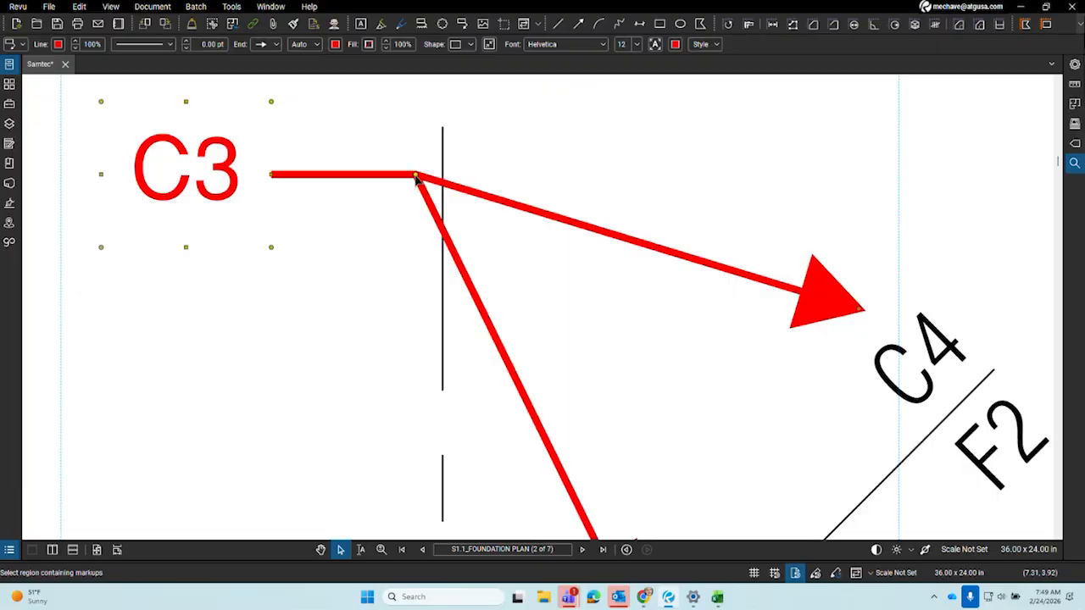
pyautogui.click(461, 180)
pyautogui.click(458, 183)
pyautogui.click(472, 173)
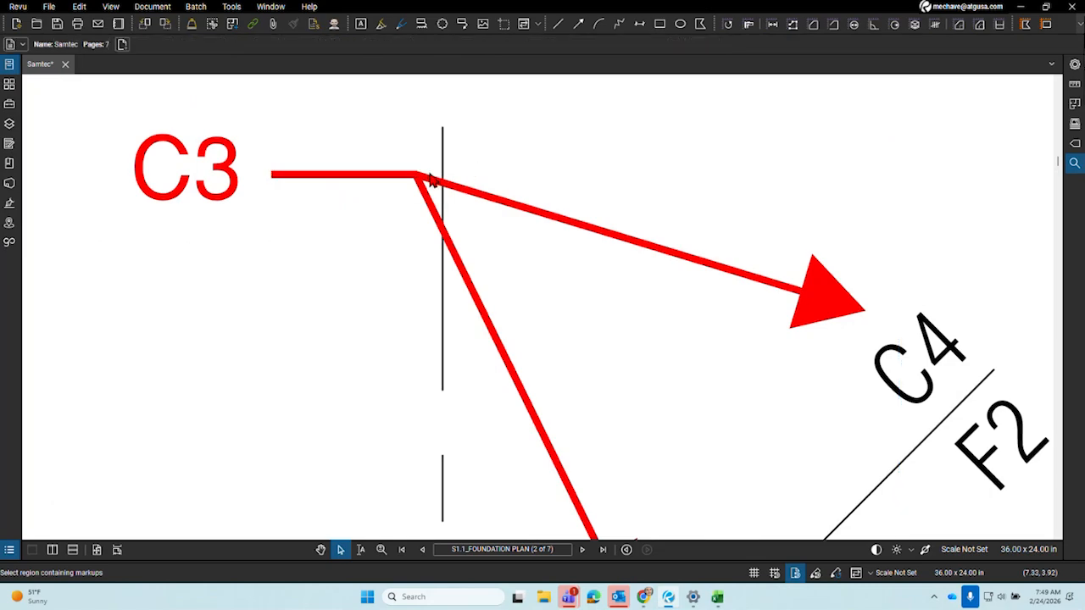
pyautogui.click(431, 180)
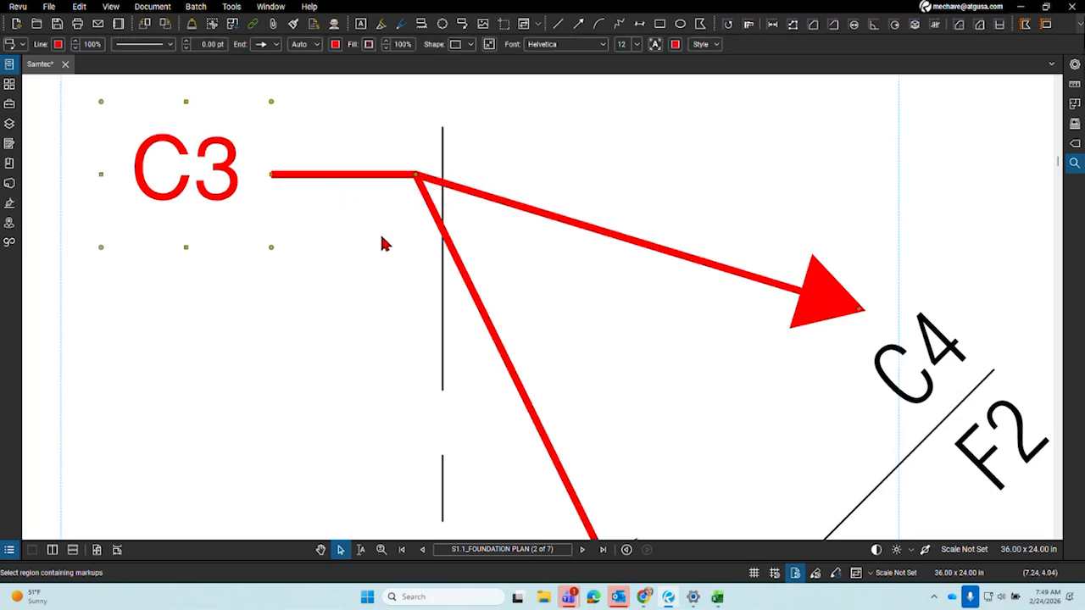
pyautogui.scroll(-3, 390, 219)
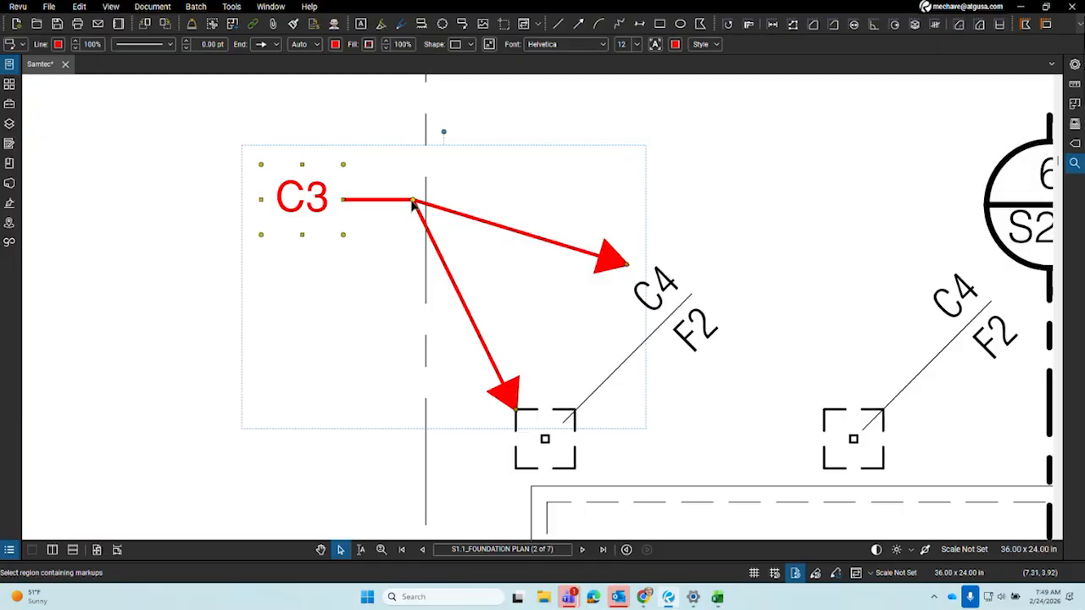
pyautogui.rightClick(414, 204)
pyautogui.click(372, 287)
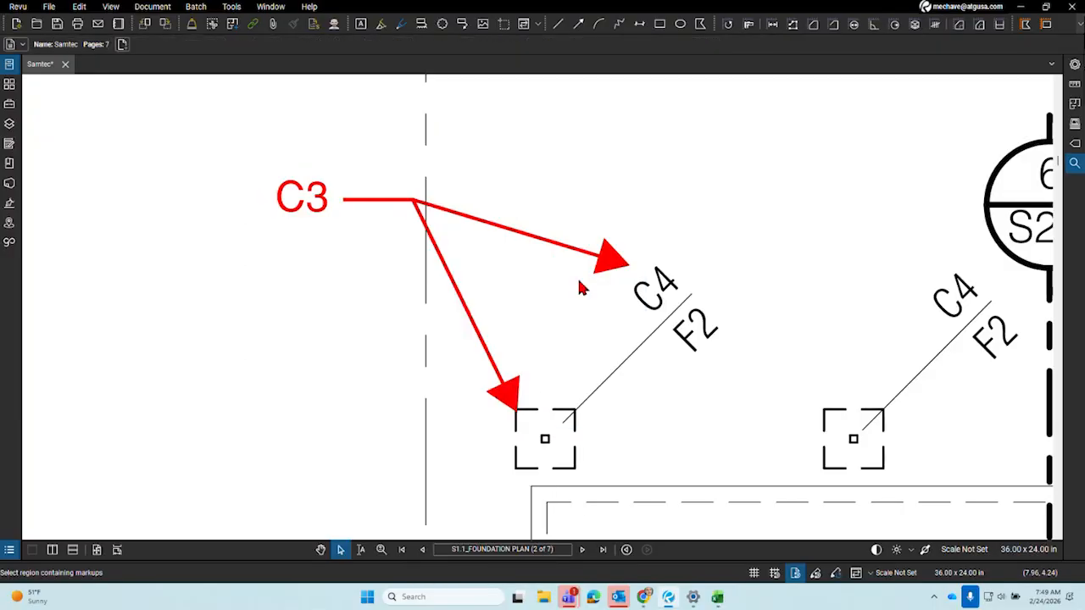
# Try to pull a new leader out of the C3 callout's elbow point
pyautogui.scroll(-3, 543, 258)
pyautogui.scroll(5, 531, 341)
pyautogui.scroll(-1, 527, 345)
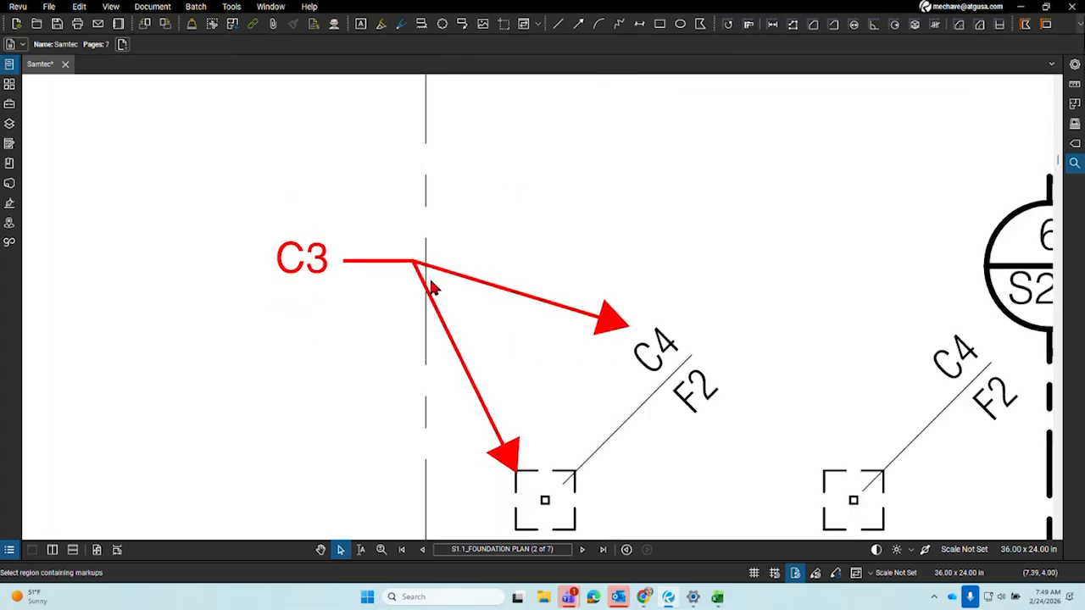
pyautogui.press('ctrl')
pyautogui.press('ctrl')
pyautogui.click(415, 265)
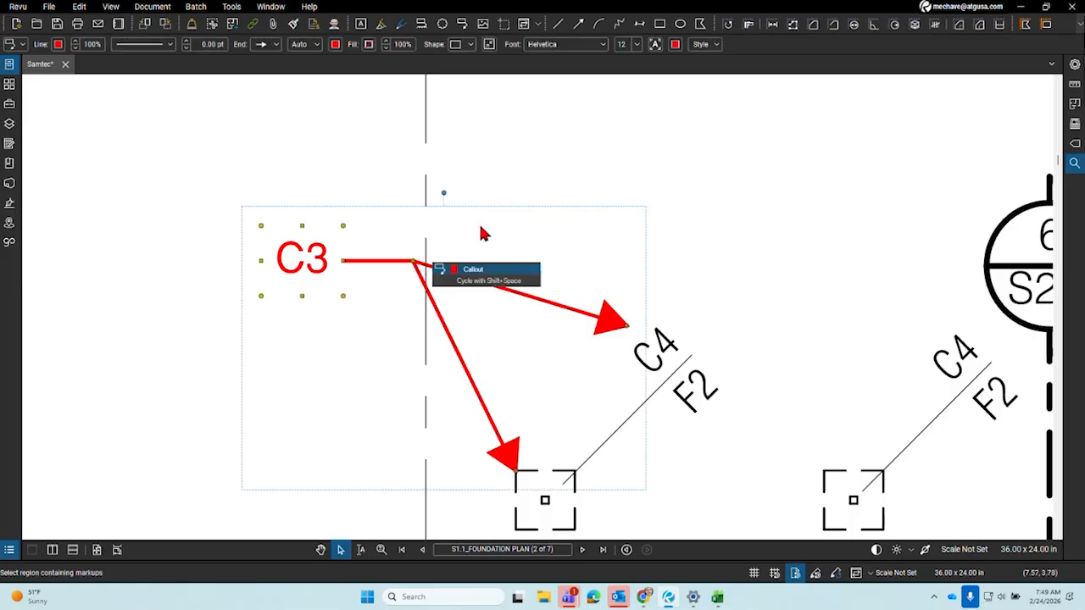
pyautogui.click(498, 182)
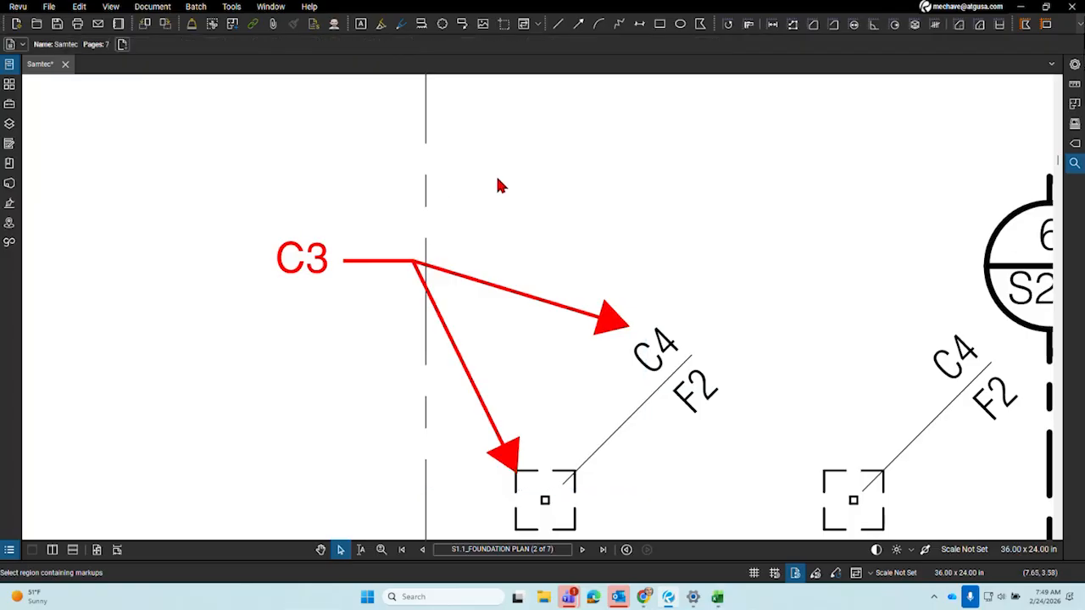
# Add a third leader to the C3 callout, ending in the empty area above the first C4/F2 column mark
pyautogui.rightClick(414, 266)
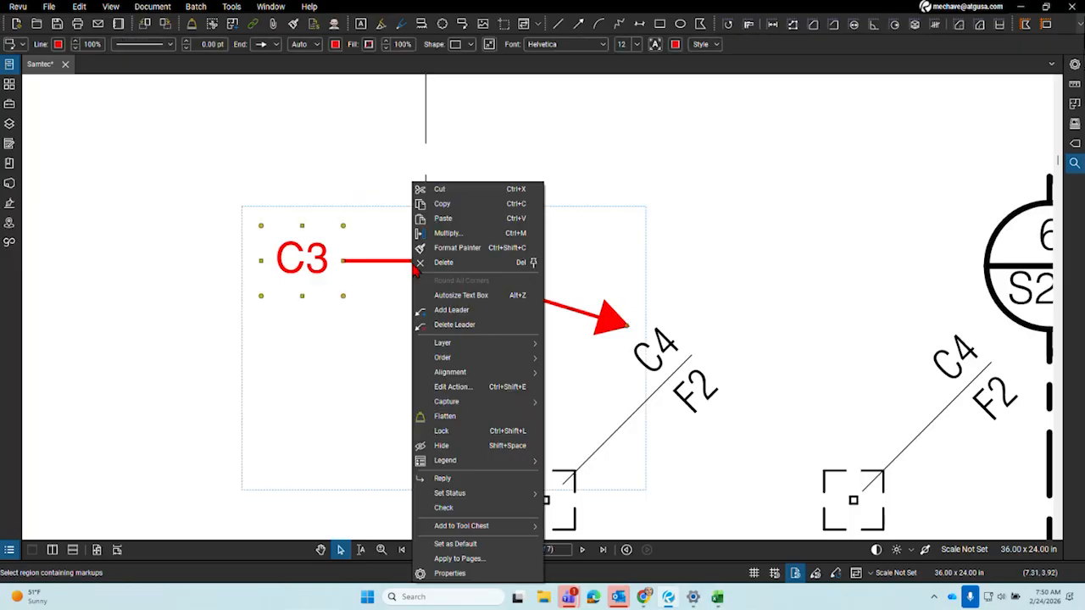
pyautogui.click(468, 311)
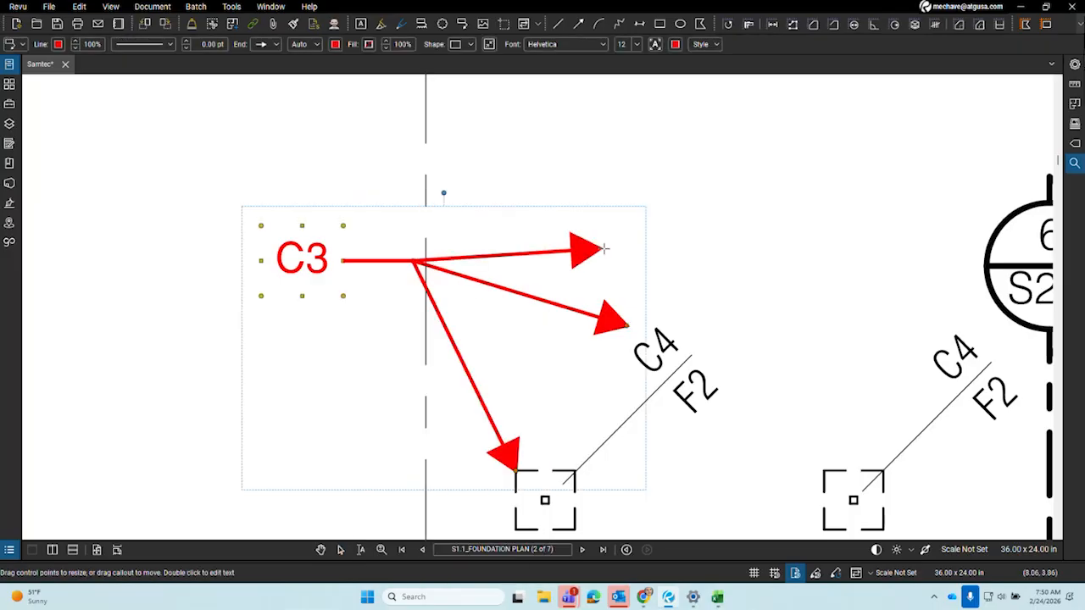
pyautogui.click(696, 227)
pyautogui.moveTo(725, 306); pyautogui.dragTo(522, 331)
pyautogui.click(585, 187)
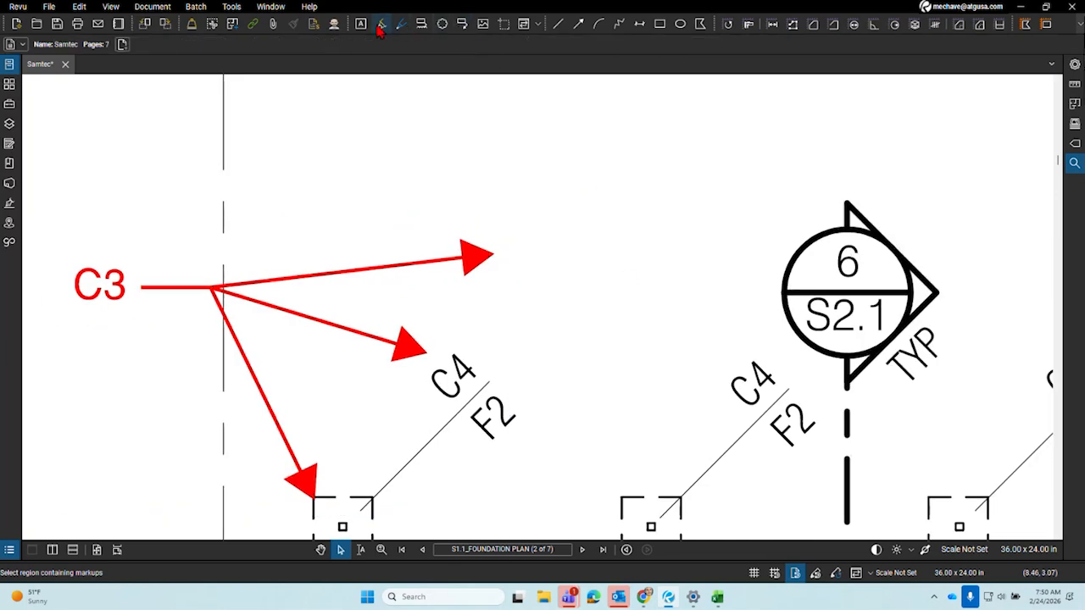
# Pull a fourth leader from the C3 callout's elbow point, ending just beyond the uppermost arrowhead, and deselect the callout
pyautogui.click(212, 291)
pyautogui.click(212, 291)
pyautogui.click(212, 290)
pyautogui.click(212, 290)
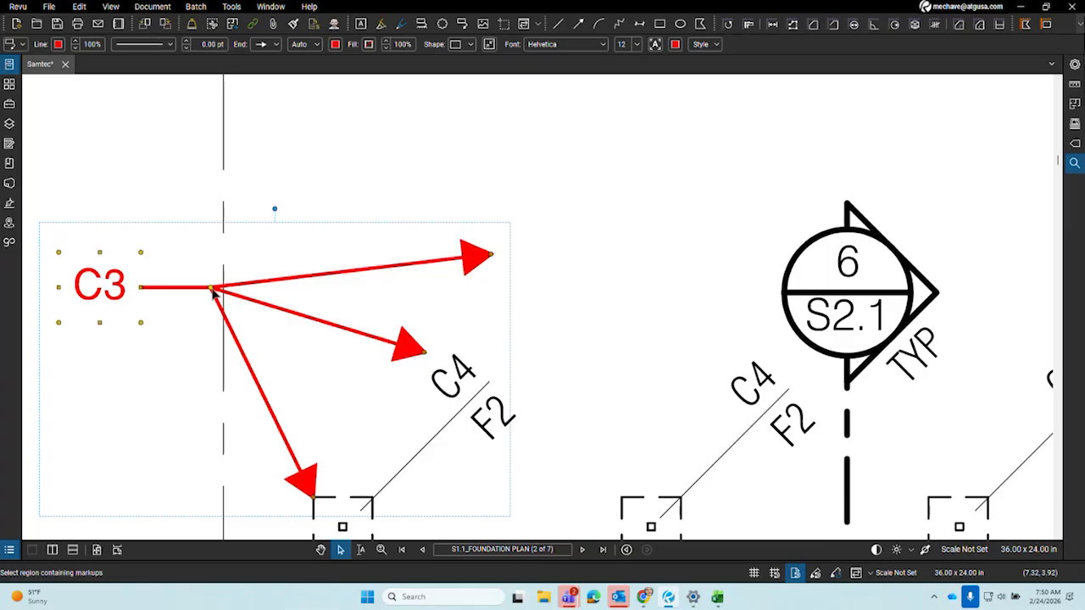
pyautogui.click(212, 292)
pyautogui.moveTo(213, 292); pyautogui.dragTo(575, 242)
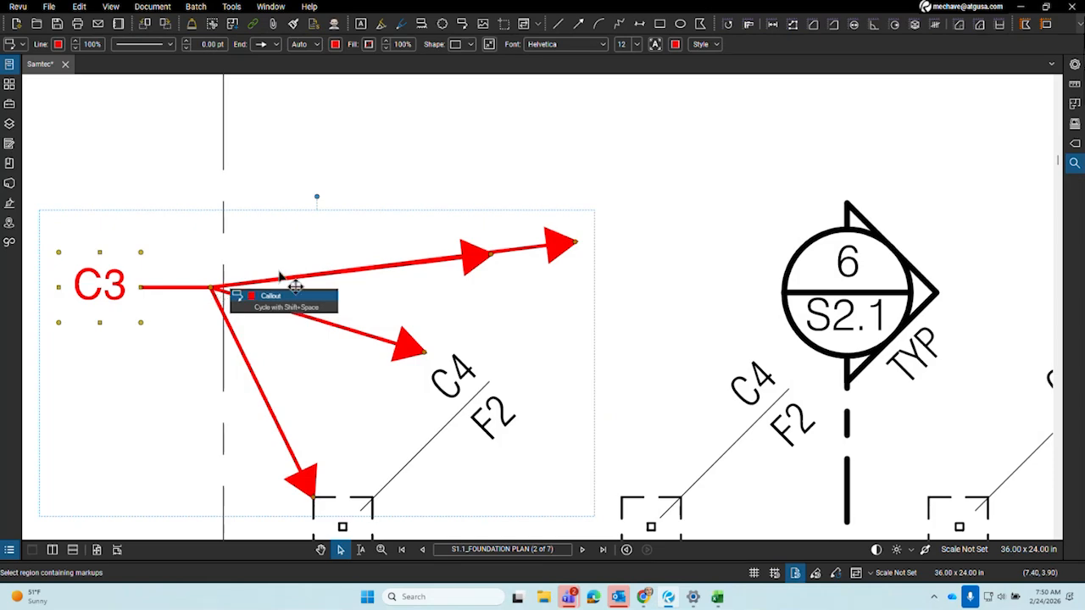
pyautogui.click(520, 304)
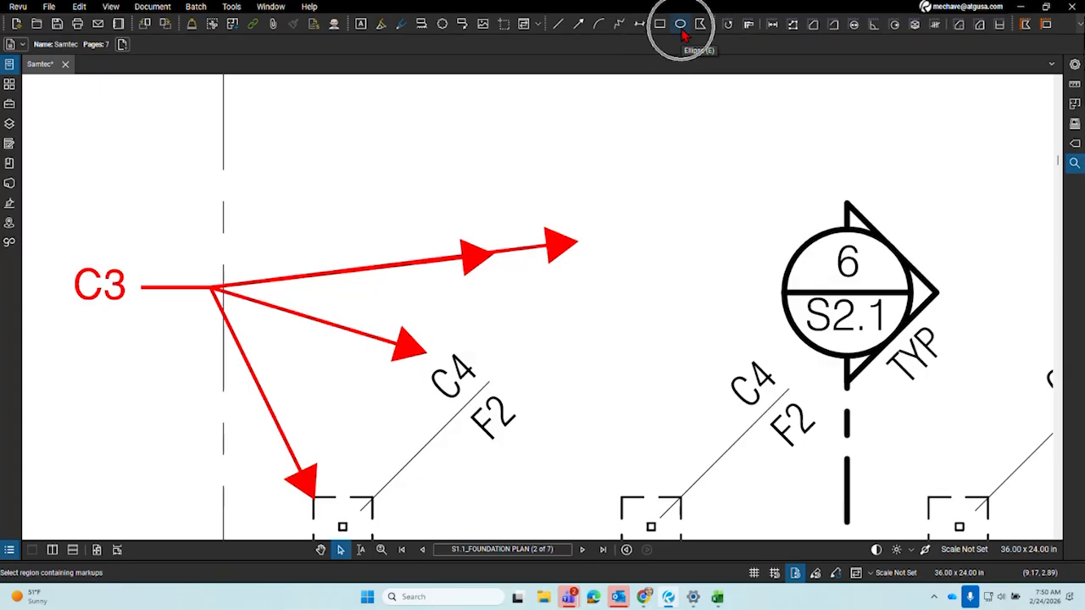
pyautogui.click(231, 7)
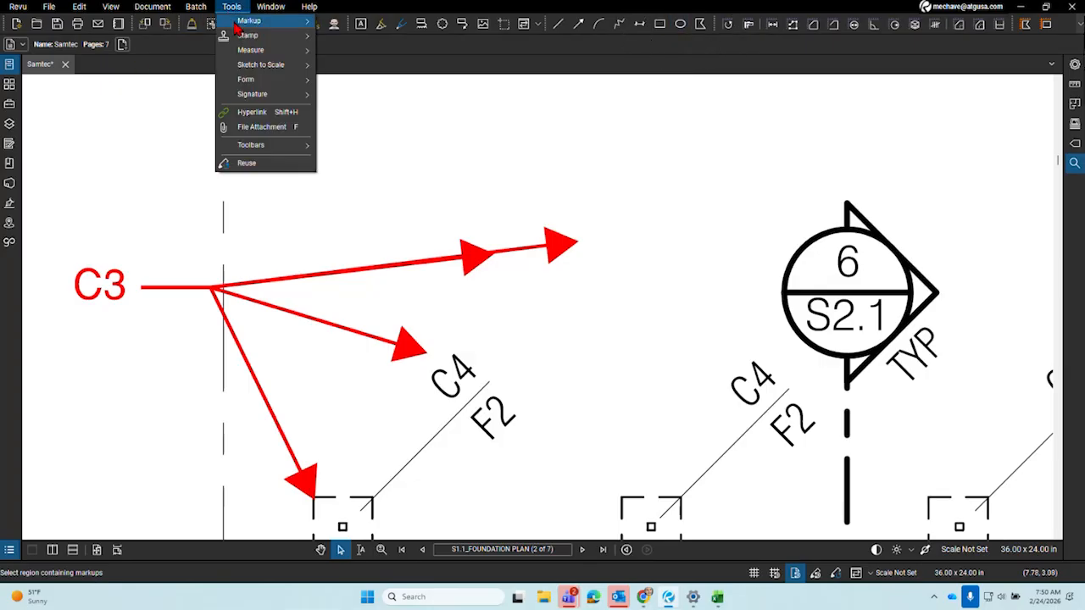
pyautogui.moveTo(237, 26)
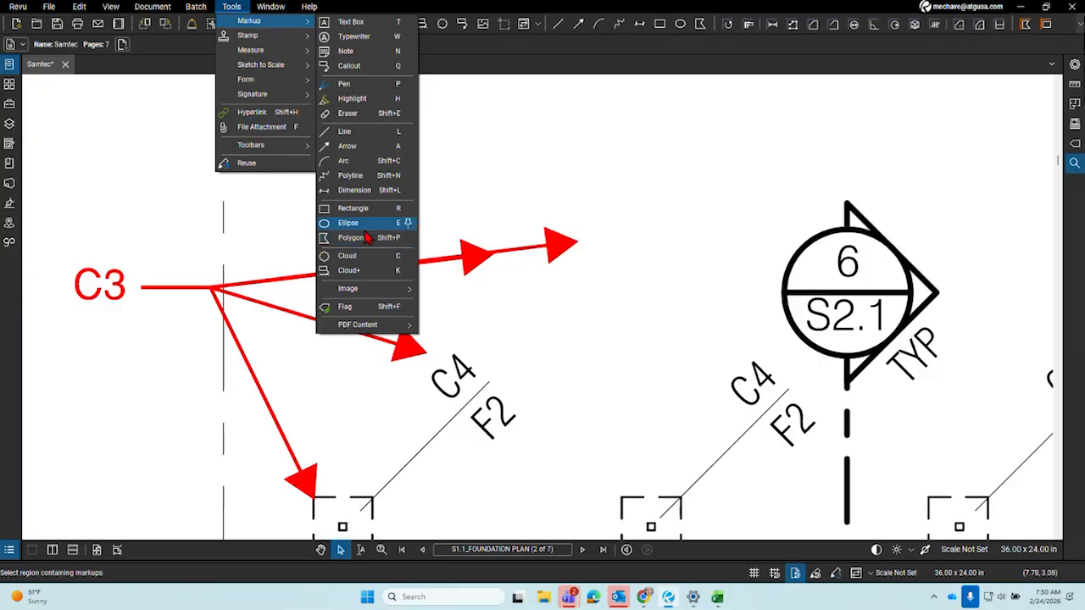
pyautogui.click(423, 210)
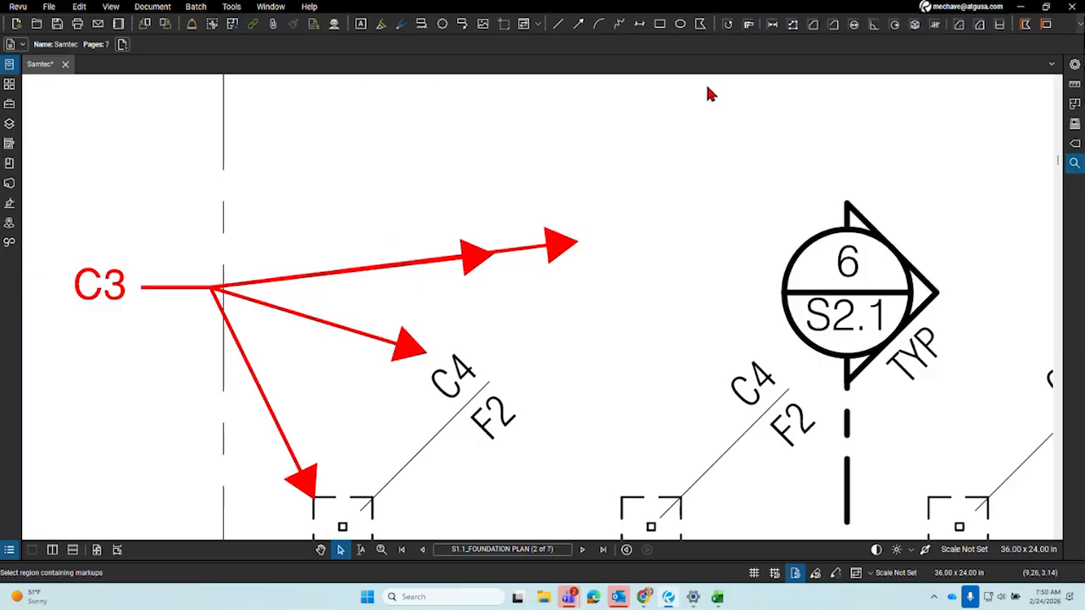
pyautogui.click(682, 31)
pyautogui.click(681, 27)
pyautogui.moveTo(661, 212)
pyautogui.mouseDown()
pyautogui.moveTo(689, 212)
pyautogui.moveTo(700, 236)
pyautogui.mouseUp()
pyautogui.press('Escape')
pyautogui.click(689, 234)
pyautogui.press('Delete')
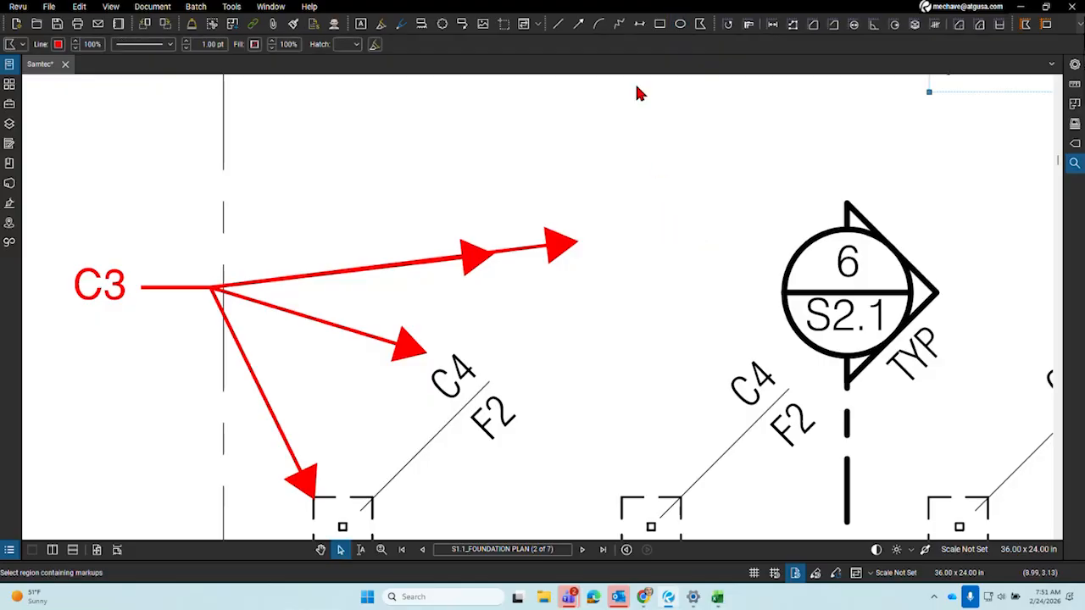
# Draw a circle with the Ellipse tool, about 0.23 in across, between the uppermost arrowhead and the 6/S2.1 section marker
pyautogui.click(679, 23)
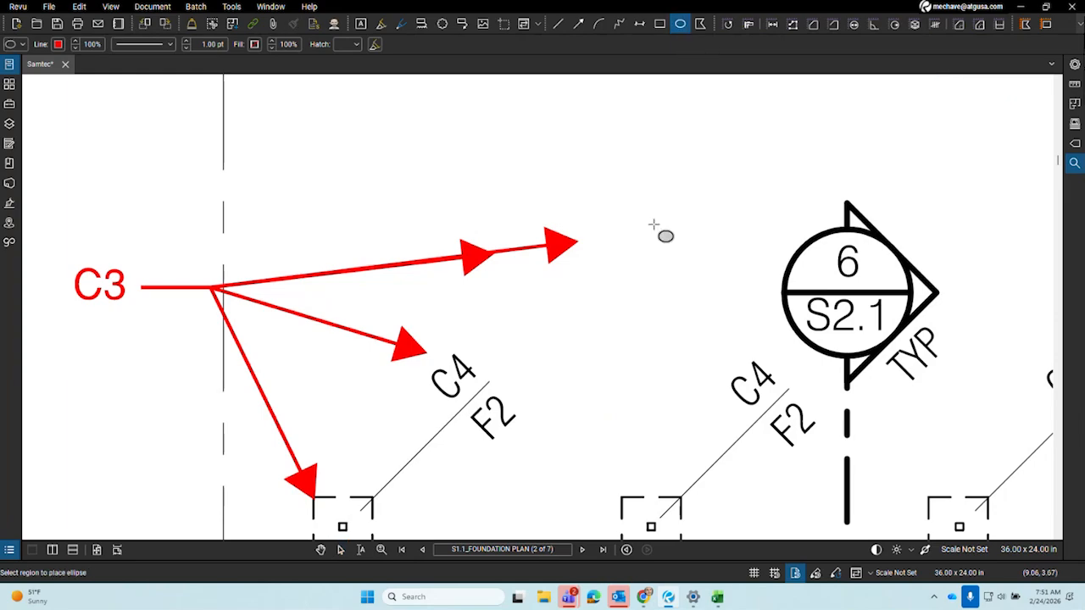
pyautogui.moveTo(653, 224); pyautogui.dragTo(715, 284)
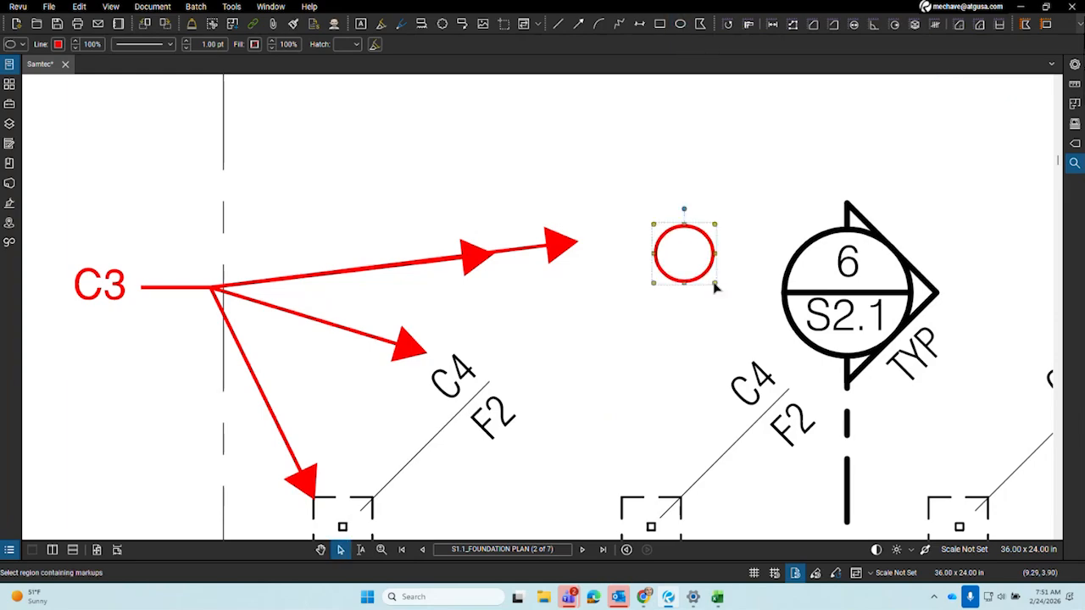
# Delete the circle drawn between the uppermost arrowhead and the 6/S2.1 section marker
pyautogui.press('Delete')
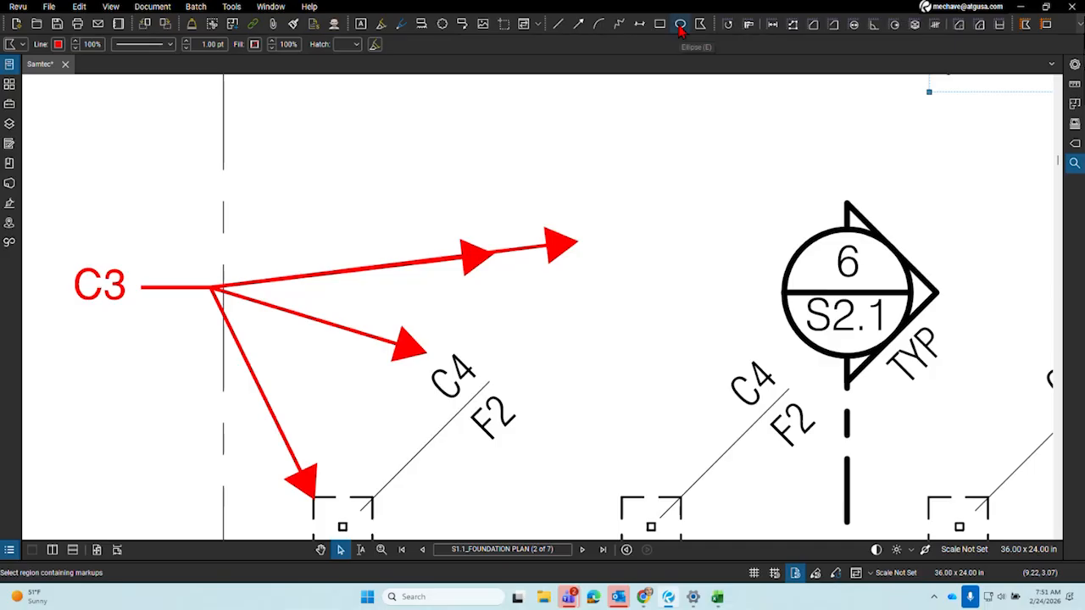
# Draw two trial ellipses between the C3 arrowheads and the 6/S2.1 section marker, deleting each one
pyautogui.click(680, 26)
pyautogui.moveTo(703, 200); pyautogui.dragTo(740, 222)
pyautogui.press('Delete')
pyautogui.click(680, 24)
pyautogui.moveTo(686, 195); pyautogui.dragTo(738, 246)
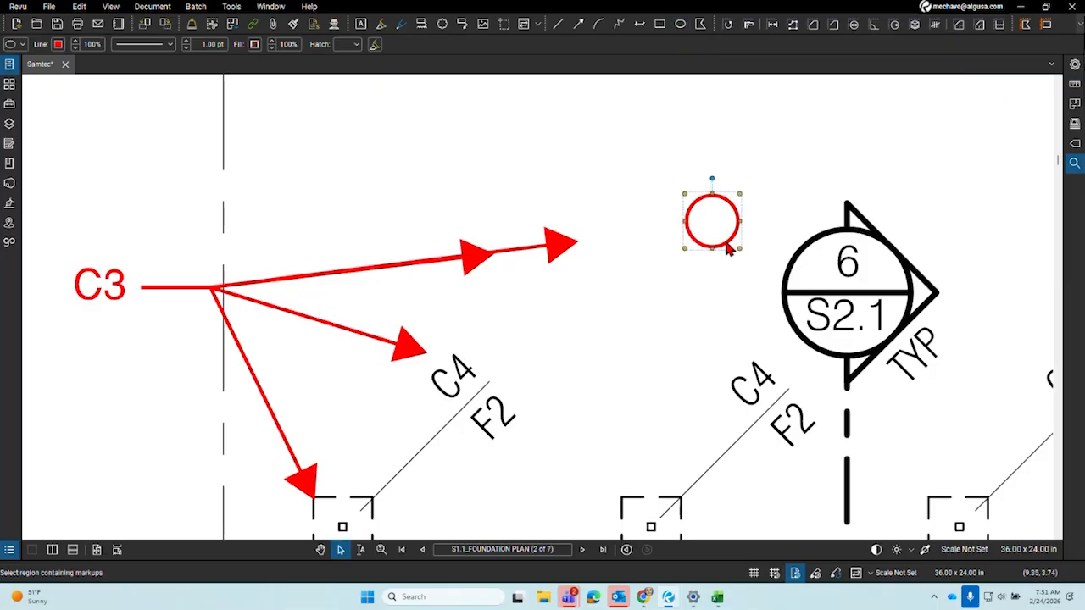
pyautogui.press('Delete')
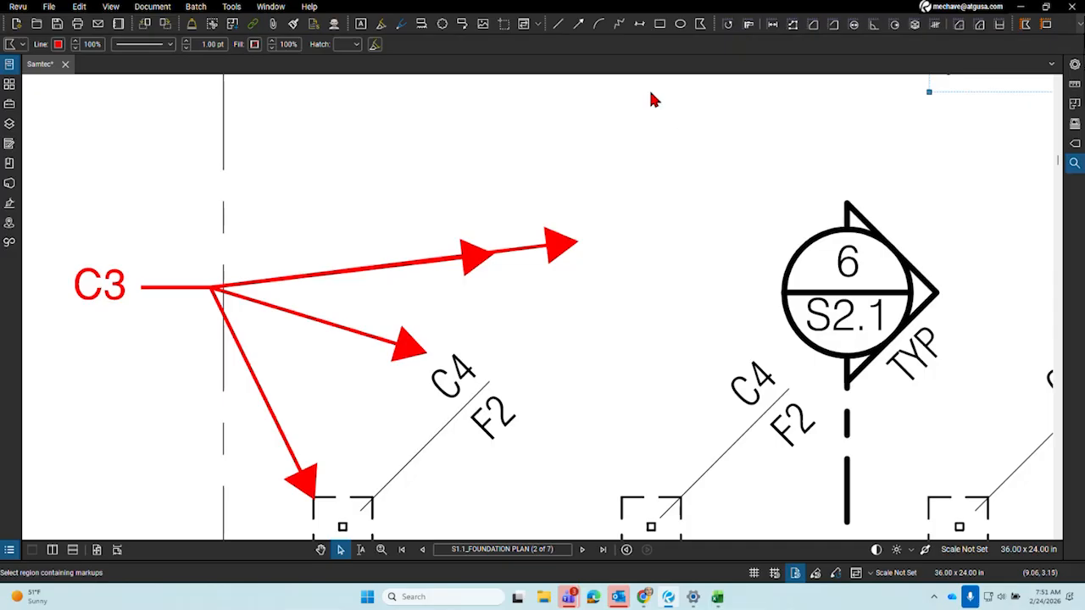
# Draw a circle outward from its centre between the C3 arrowheads and the 6/S2.1 section marker, and a wide ellipse overlapping the marker's upper tip
pyautogui.click(681, 24)
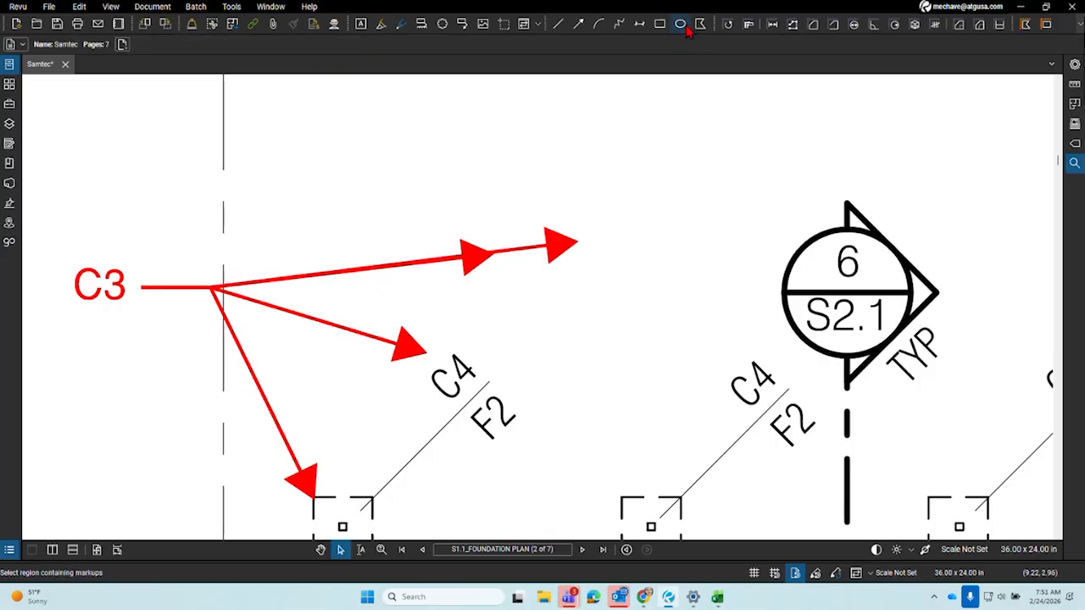
pyautogui.moveTo(688, 187); pyautogui.dragTo(716, 188)
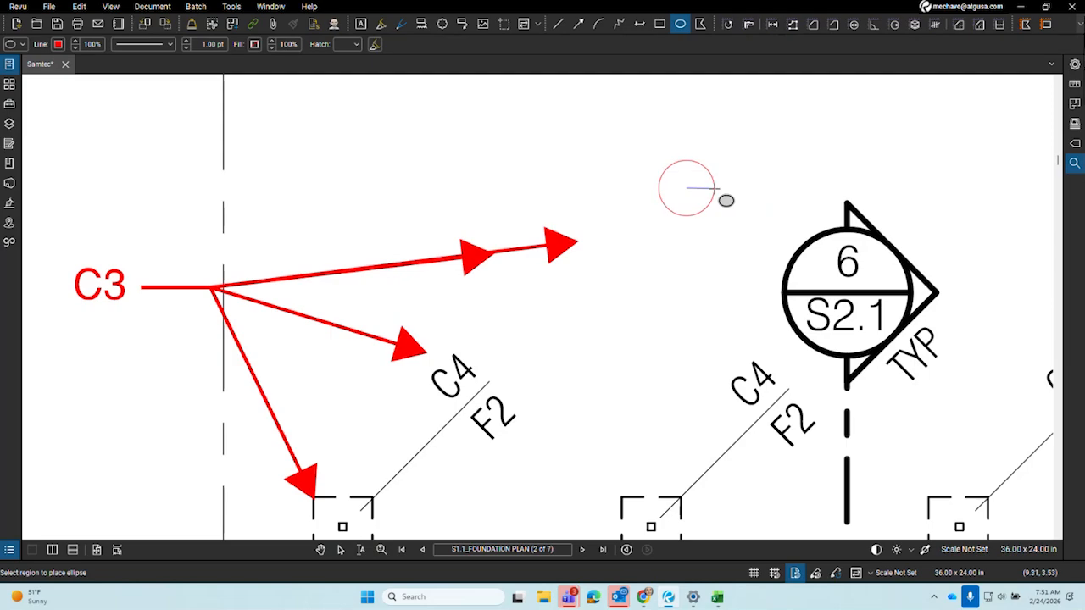
pyautogui.moveTo(715, 188)
pyautogui.mouseDown()
pyautogui.moveTo(693, 188)
pyautogui.moveTo(735, 189)
pyautogui.moveTo(721, 188)
pyautogui.mouseUp()
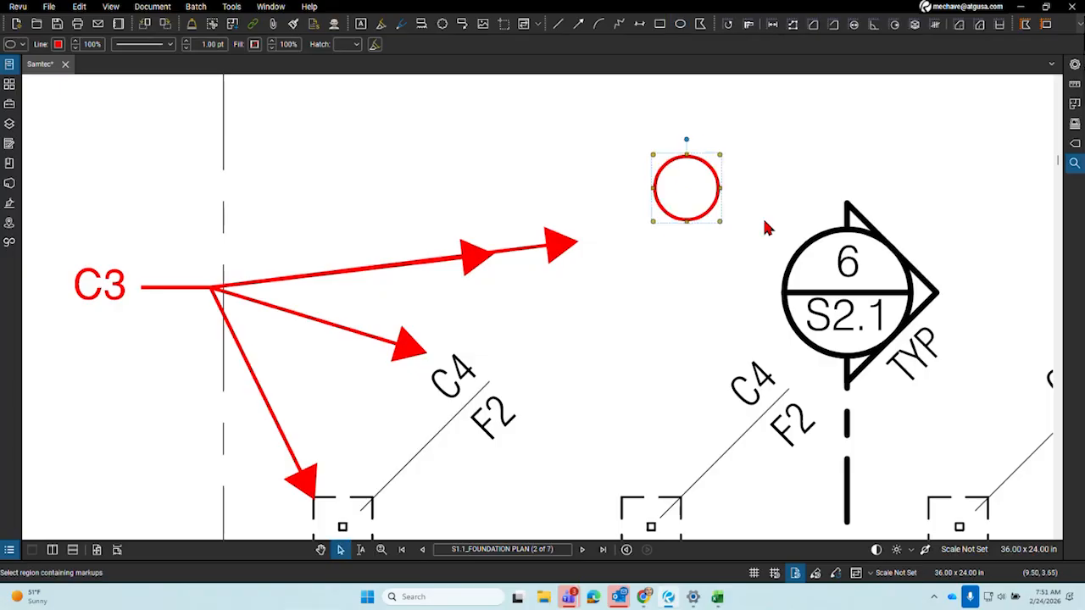
pyautogui.moveTo(848, 267); pyautogui.dragTo(933, 229)
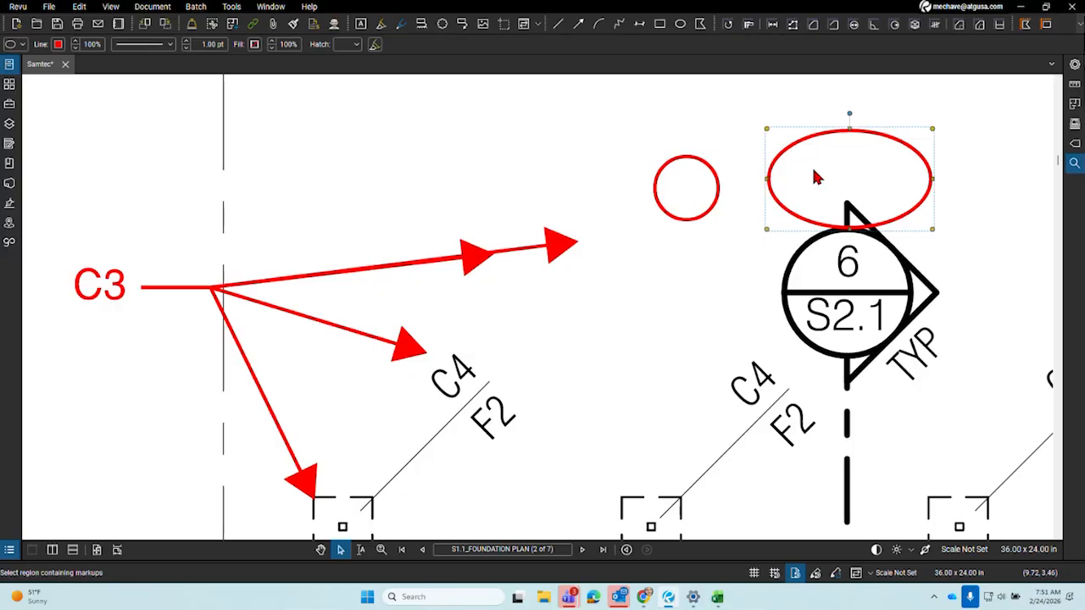
# Draw a smaller circle outward from its centre above the uppermost C3 arrowhead, and deselect the markups
pyautogui.click(679, 24)
pyautogui.click(557, 172)
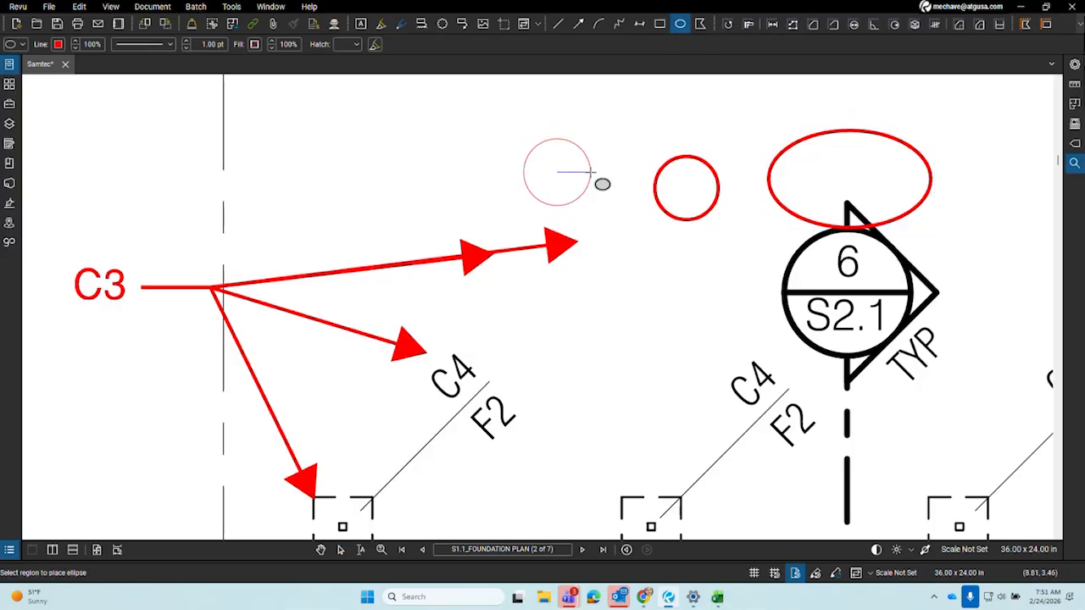
pyautogui.click(576, 173)
pyautogui.moveTo(1011, 327); pyautogui.dragTo(528, 251)
pyautogui.scroll(-8, 529, 253)
pyautogui.click(711, 477)
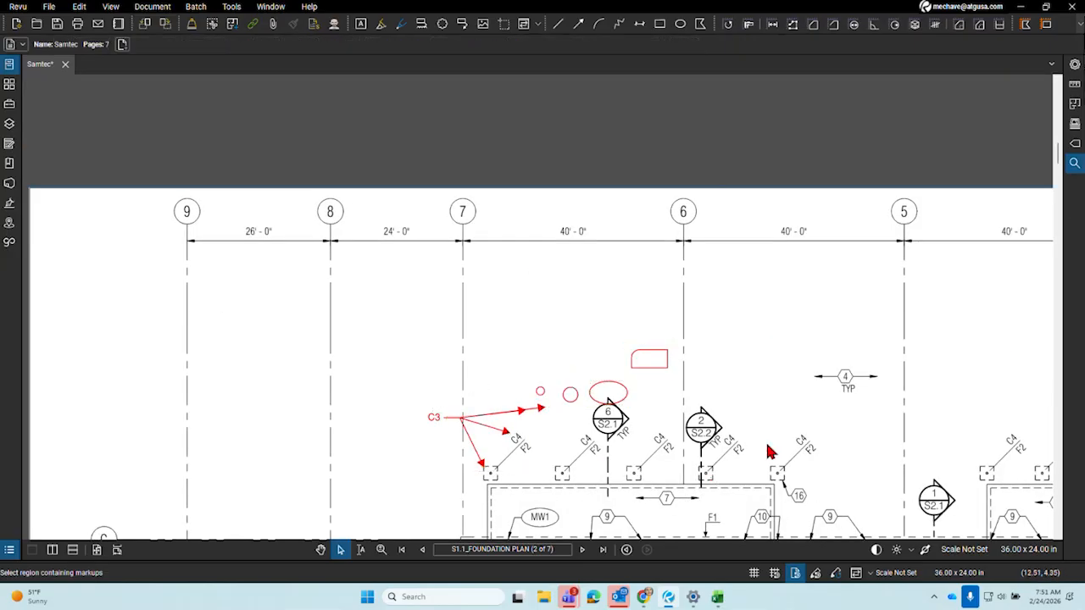
# Highlight a run of the foundation plan's text in yellow with the Highlight tool, starting at the 2/S2.2 section marker
pyautogui.moveTo(737, 433); pyautogui.dragTo(683, 401)
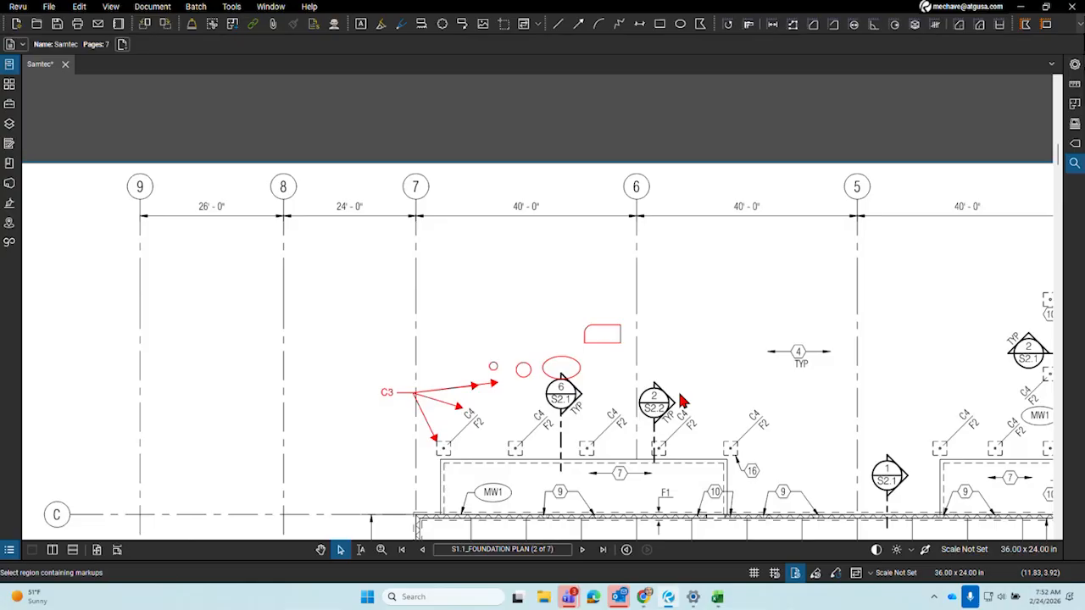
pyautogui.scroll(5, 514, 449)
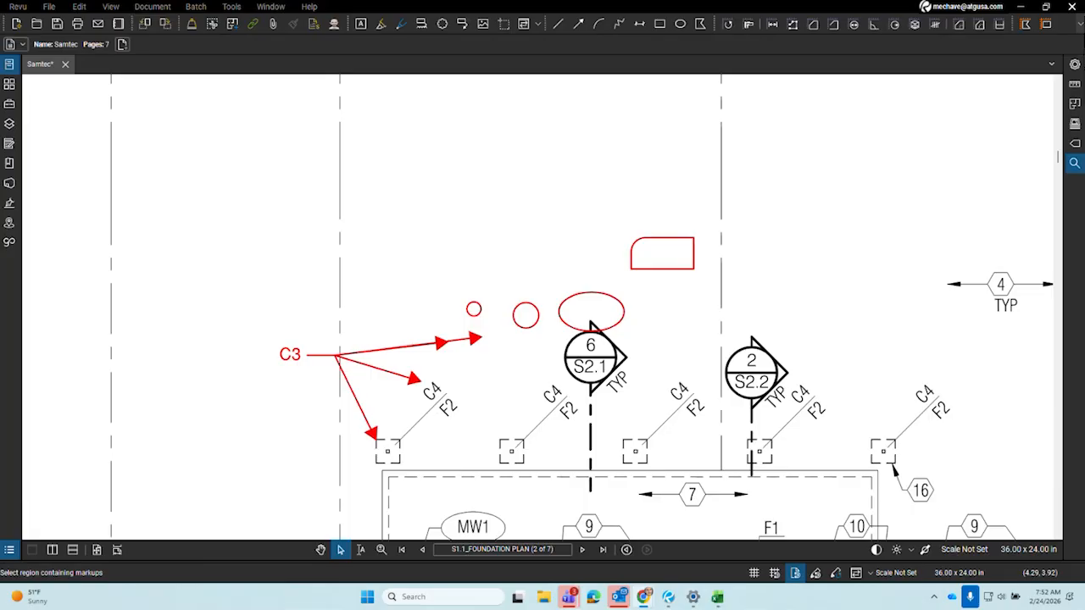
pyautogui.scroll(-3, 735, 244)
pyautogui.moveTo(731, 307); pyautogui.dragTo(534, 157)
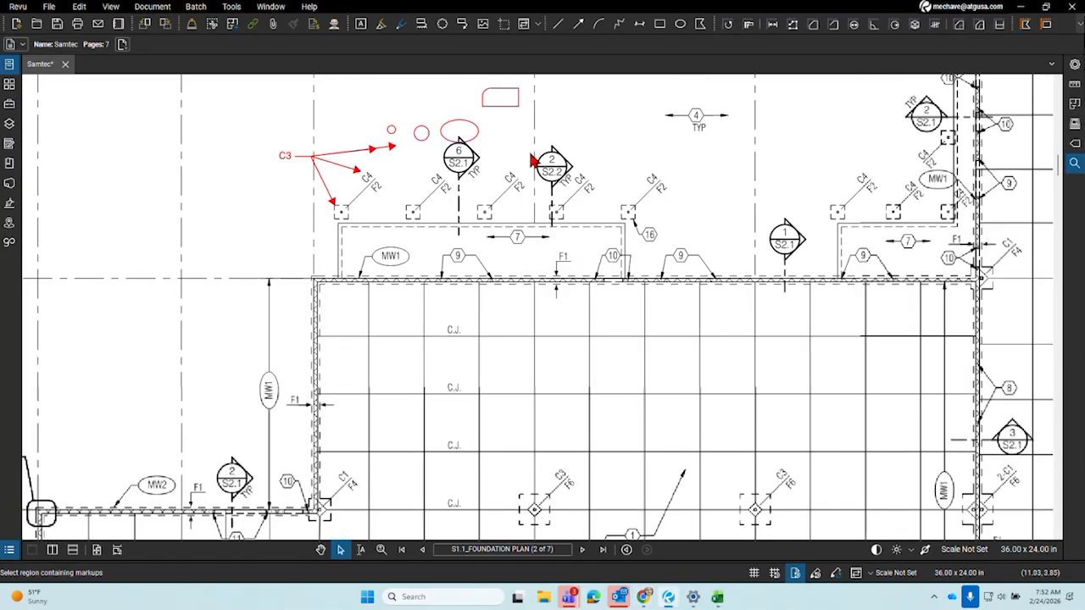
pyautogui.scroll(3, 536, 161)
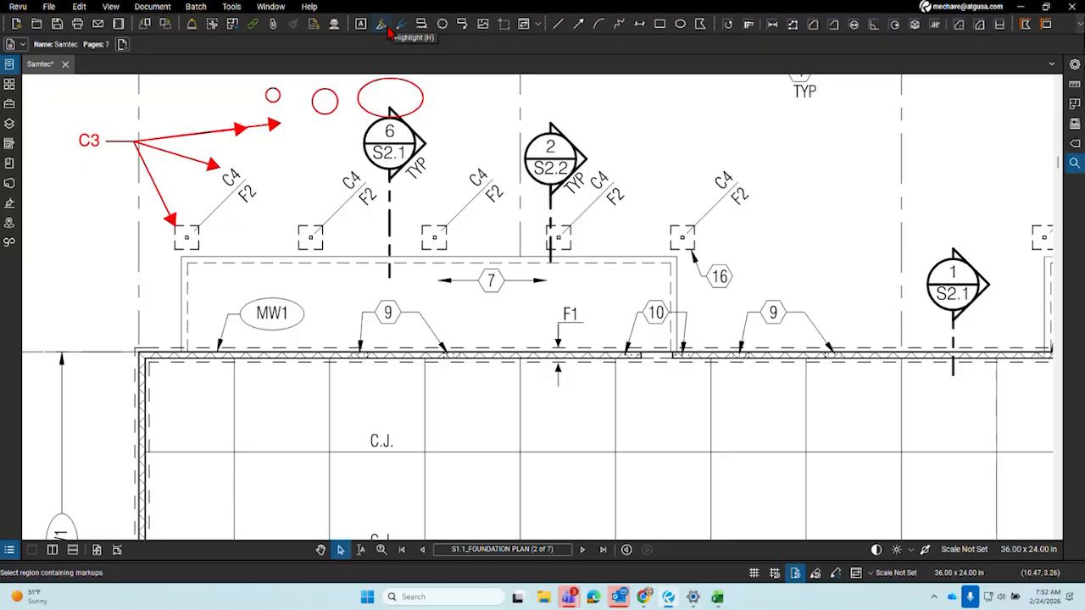
pyautogui.click(381, 24)
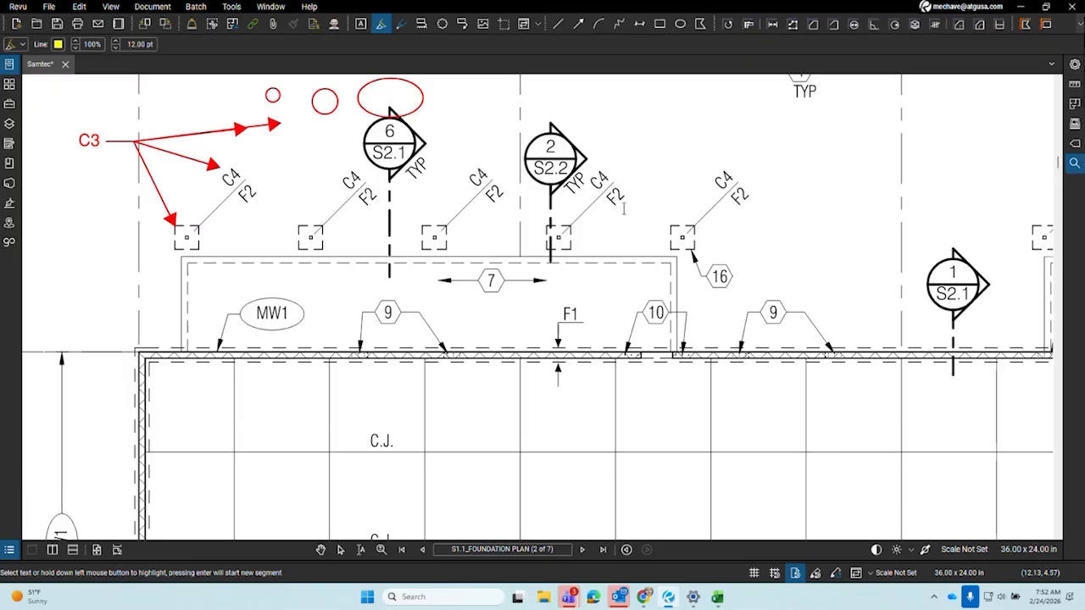
pyautogui.scroll(4, 538, 182)
pyautogui.moveTo(538, 183); pyautogui.dragTo(554, 199)
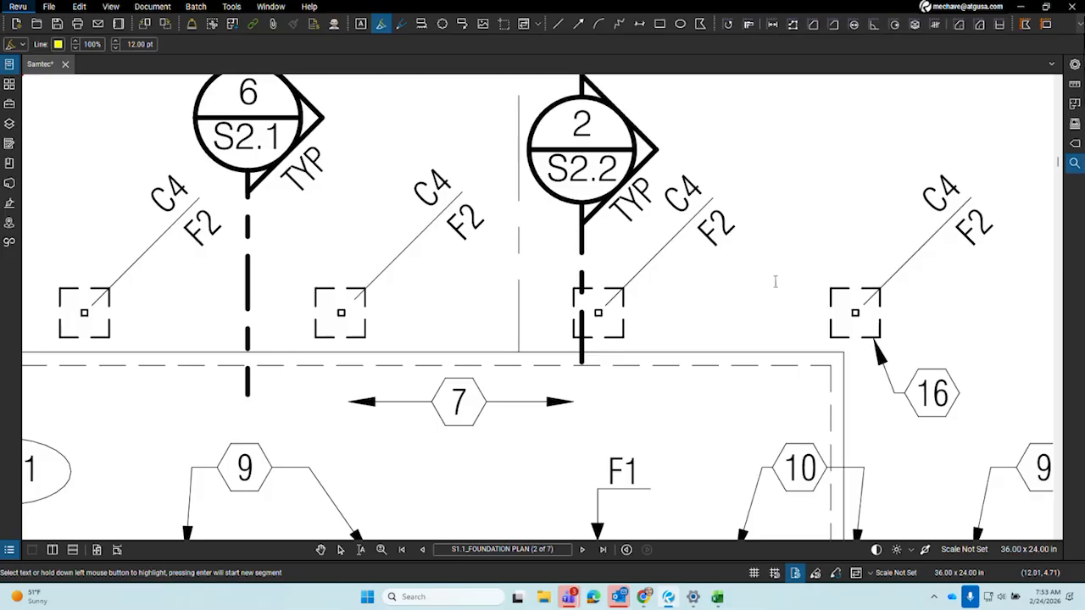
pyautogui.hotkey('alt', 'Left')
pyautogui.scroll(-3, 705, 251)
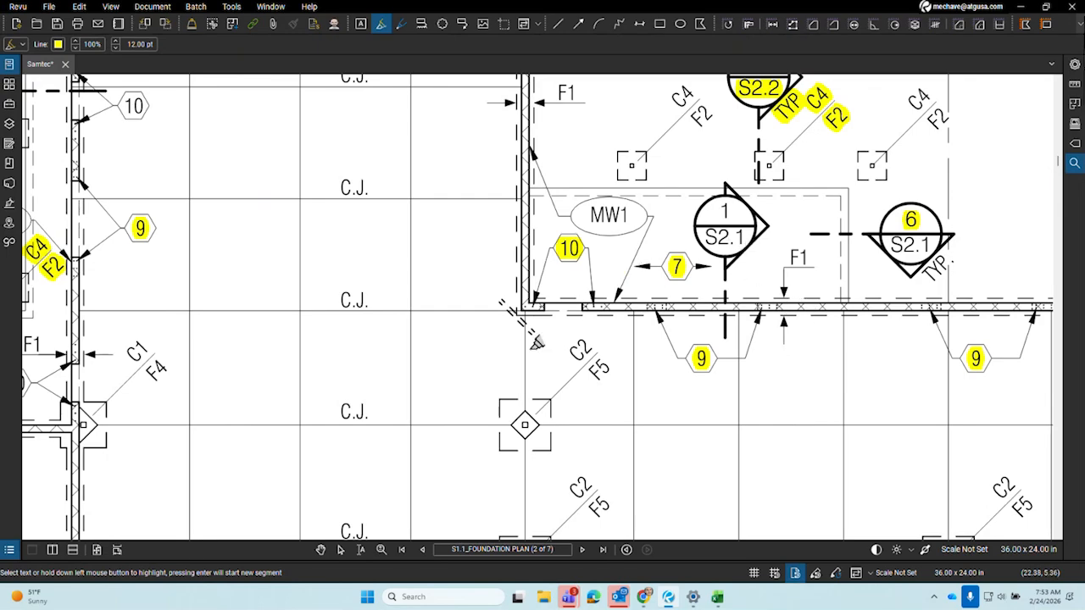
# Add a short freehand highlight stroke across the control joint line beside the C.J. label, and leave the Highlight tool
pyautogui.moveTo(430, 284); pyautogui.dragTo(422, 319)
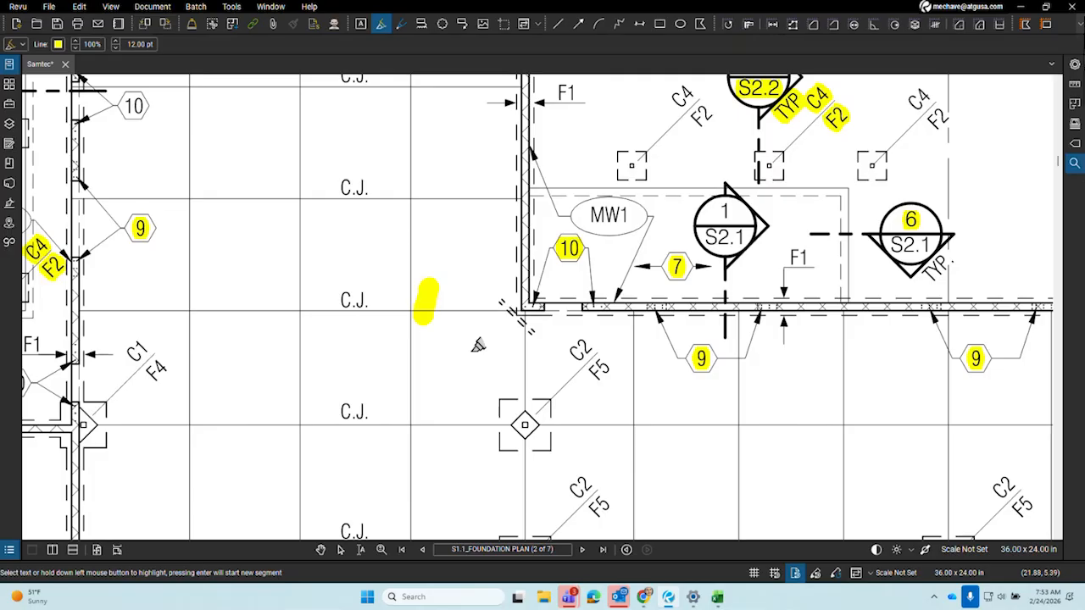
pyautogui.press('Escape')
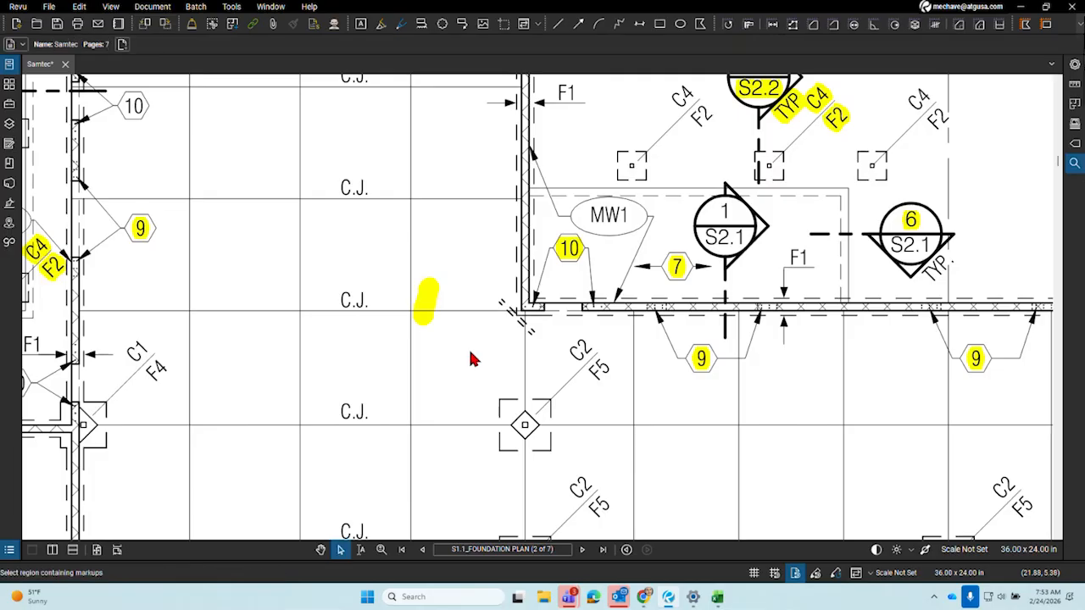
# Highlight the S2.1 half of the 6/S2.1 section marker with freehand strokes and the C4 text of the third C4/F2 column mark
pyautogui.click(381, 23)
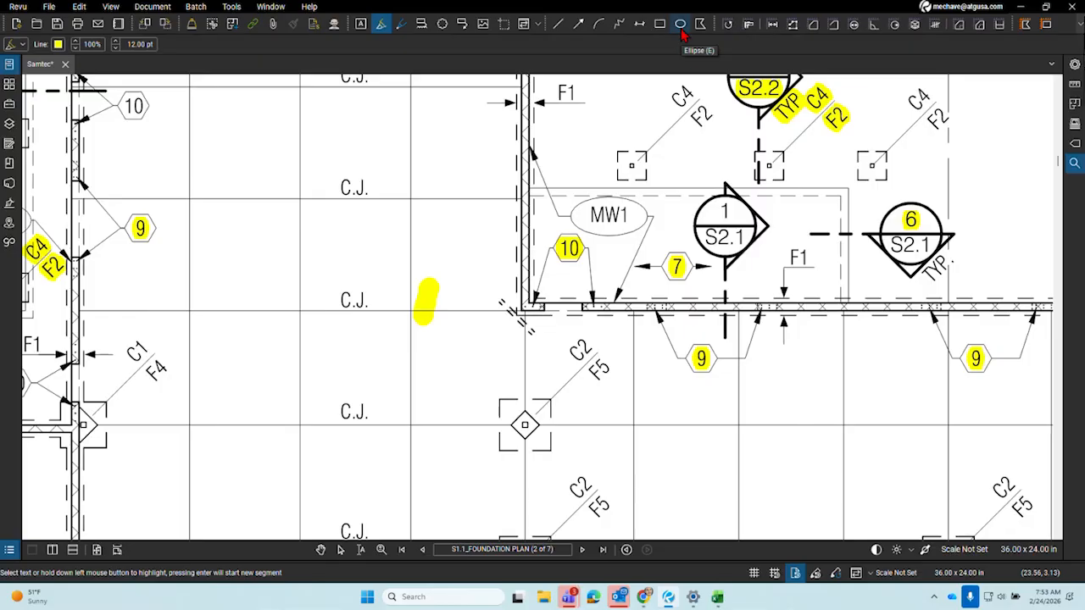
pyautogui.scroll(-2, 677, 427)
pyautogui.moveTo(507, 283)
pyautogui.mouseDown()
pyautogui.moveTo(518, 281)
pyautogui.moveTo(588, 472)
pyautogui.mouseUp()
pyautogui.scroll(1, 618, 375)
pyautogui.moveTo(619, 375)
pyautogui.mouseDown()
pyautogui.moveTo(763, 267)
pyautogui.moveTo(882, 204)
pyautogui.mouseUp()
pyautogui.moveTo(546, 370); pyautogui.dragTo(861, 266)
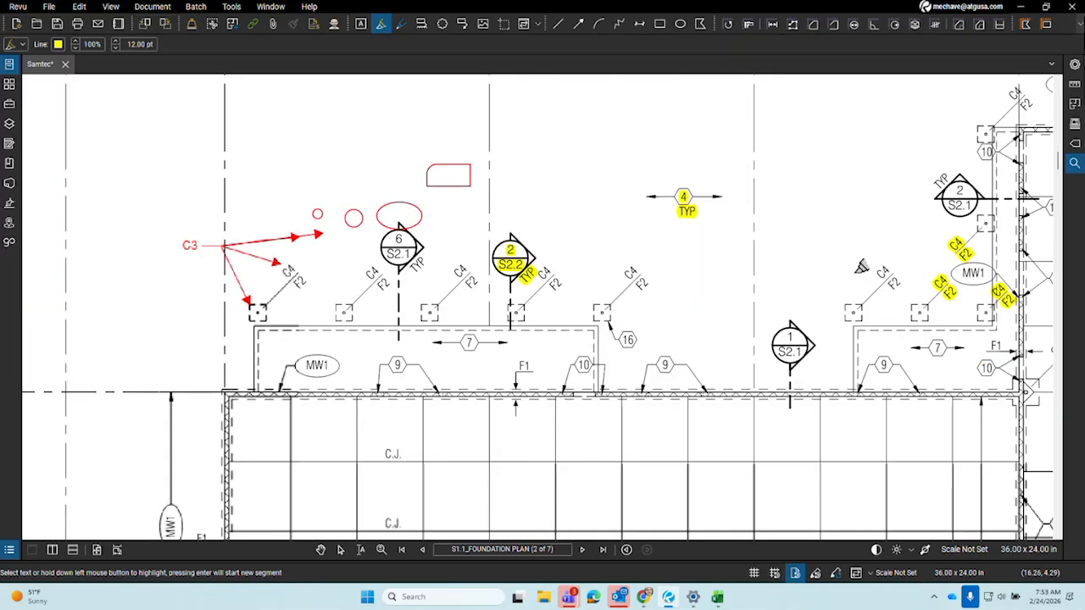
pyautogui.scroll(4, 218, 234)
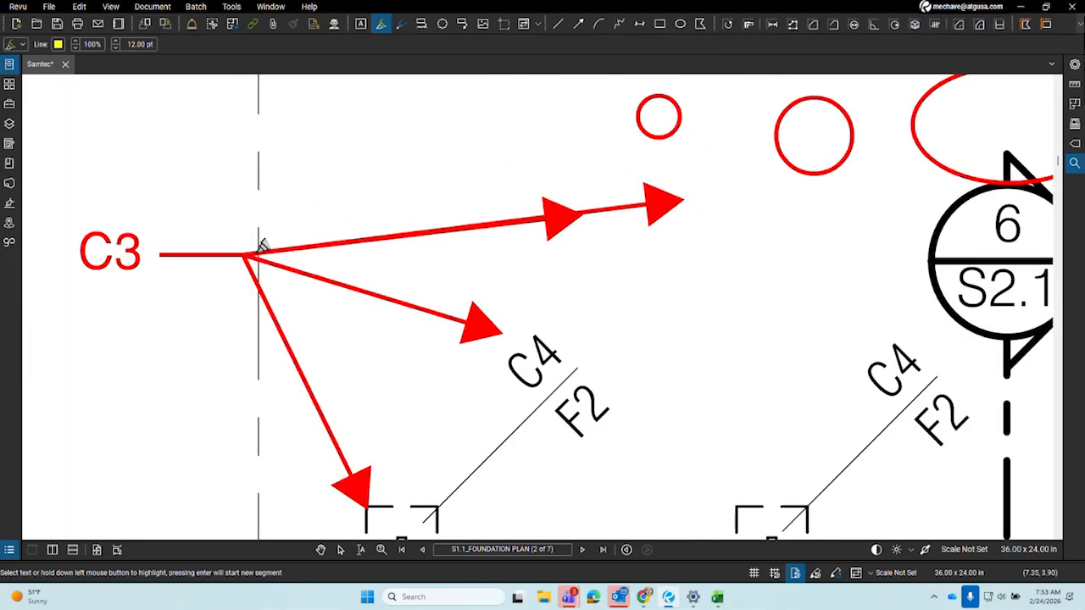
pyautogui.click(256, 252)
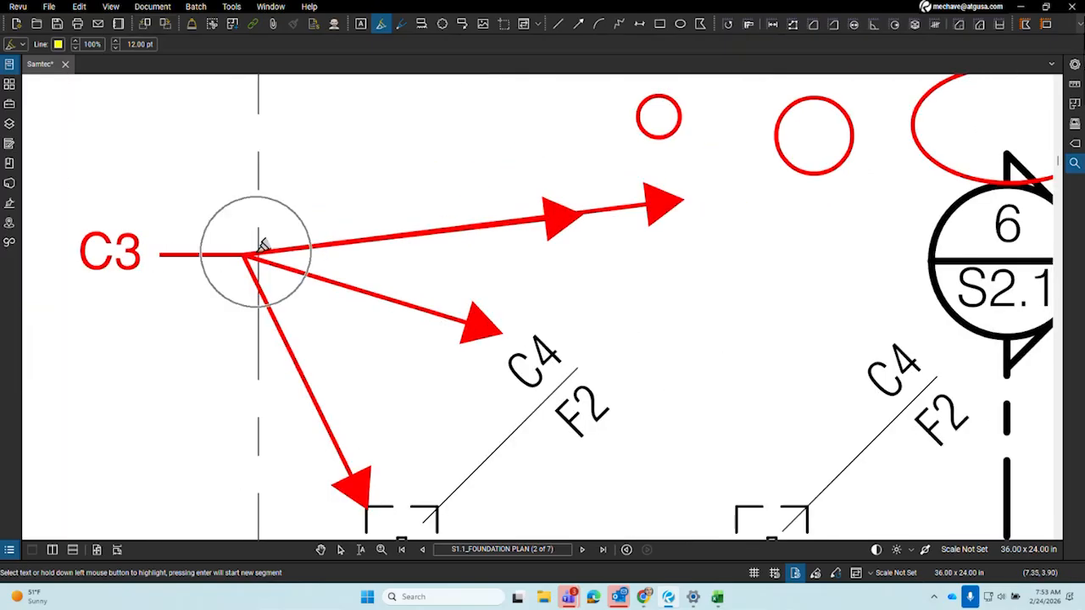
pyautogui.scroll(-3, 761, 290)
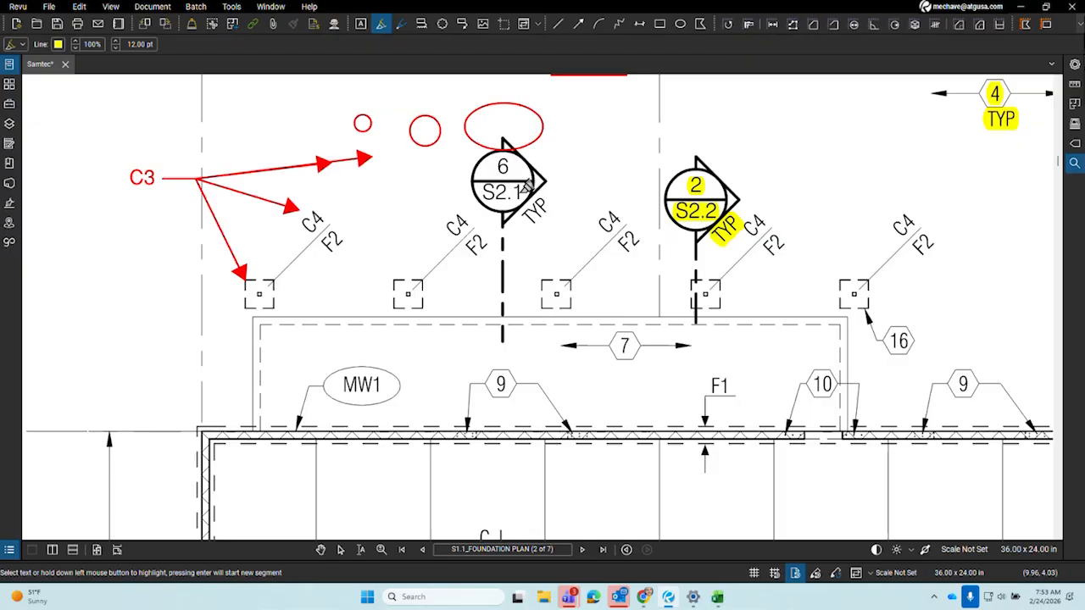
pyautogui.scroll(3, 501, 192)
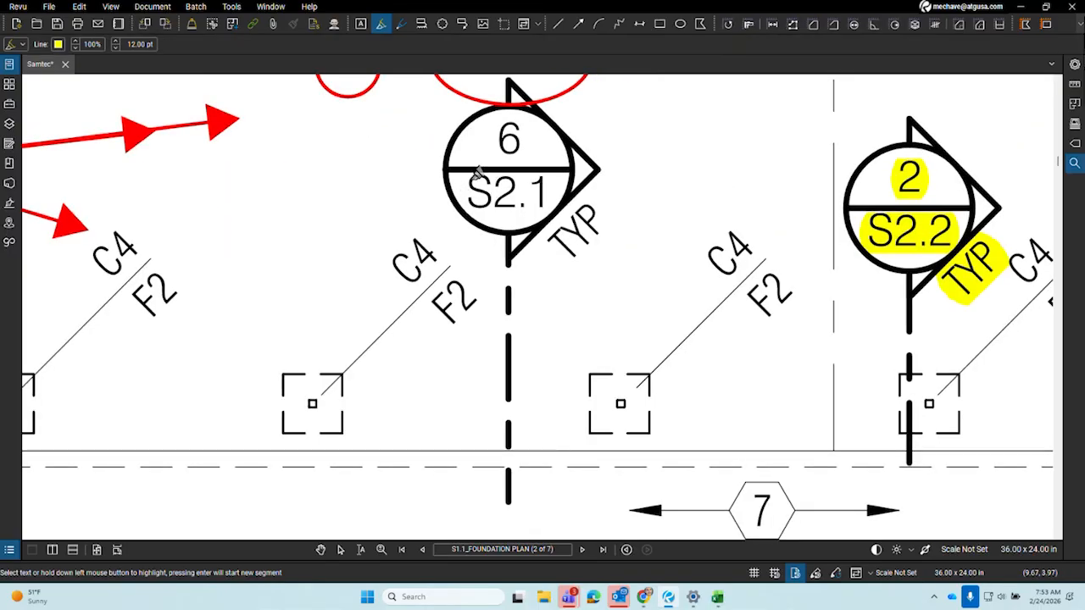
pyautogui.moveTo(477, 172)
pyautogui.mouseDown()
pyautogui.moveTo(508, 175)
pyautogui.moveTo(530, 241)
pyautogui.moveTo(474, 246)
pyautogui.moveTo(549, 206)
pyautogui.mouseUp()
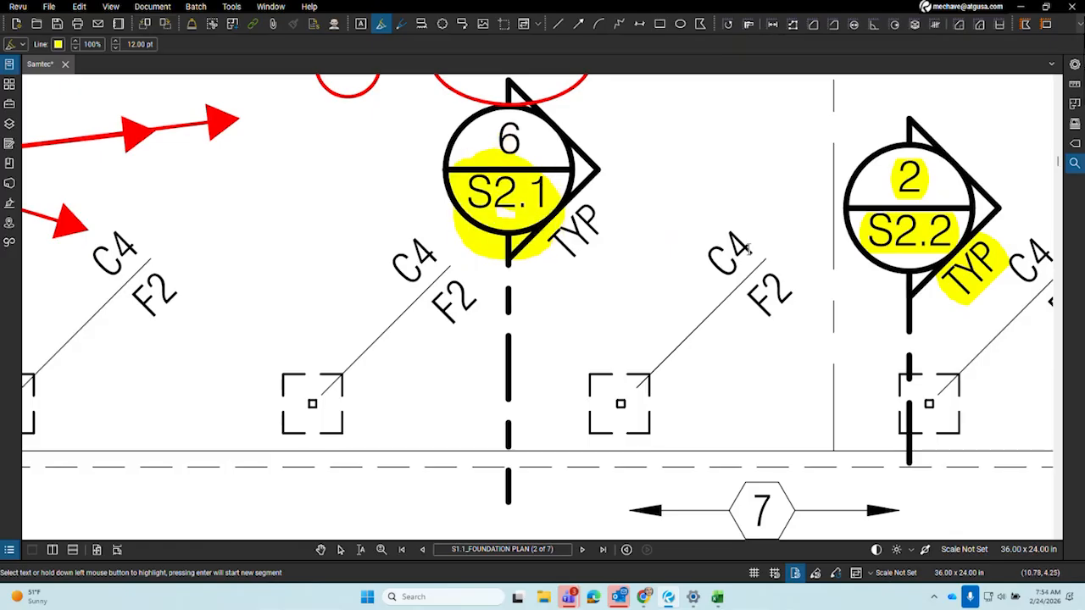
pyautogui.moveTo(749, 247); pyautogui.dragTo(709, 271)
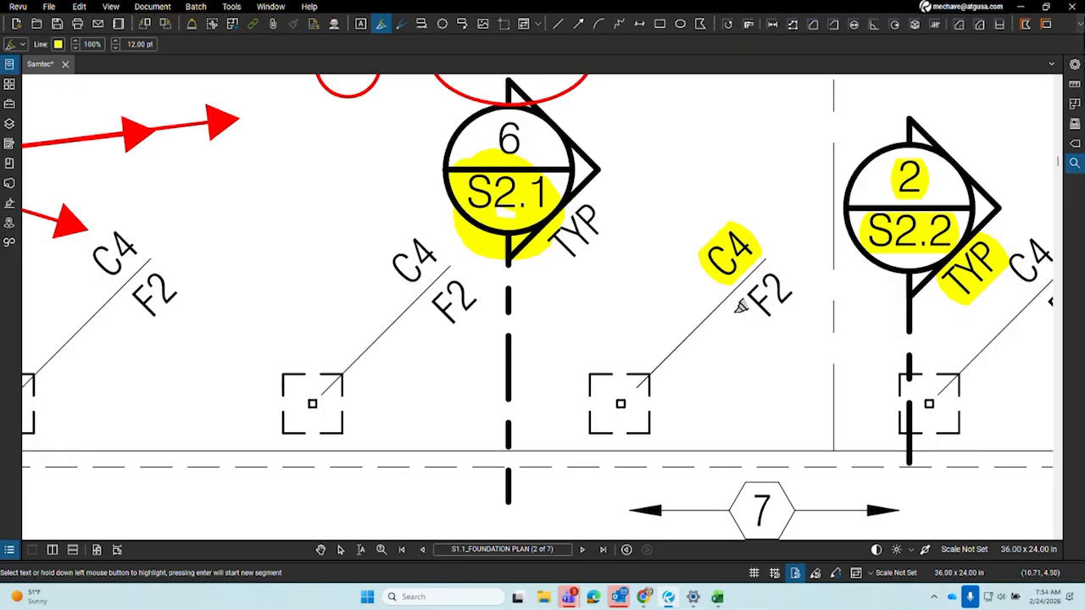
# Try a freehand highlight over the leader line of the third C4/F2 column mark, and undo it
pyautogui.moveTo(741, 305); pyautogui.dragTo(694, 346)
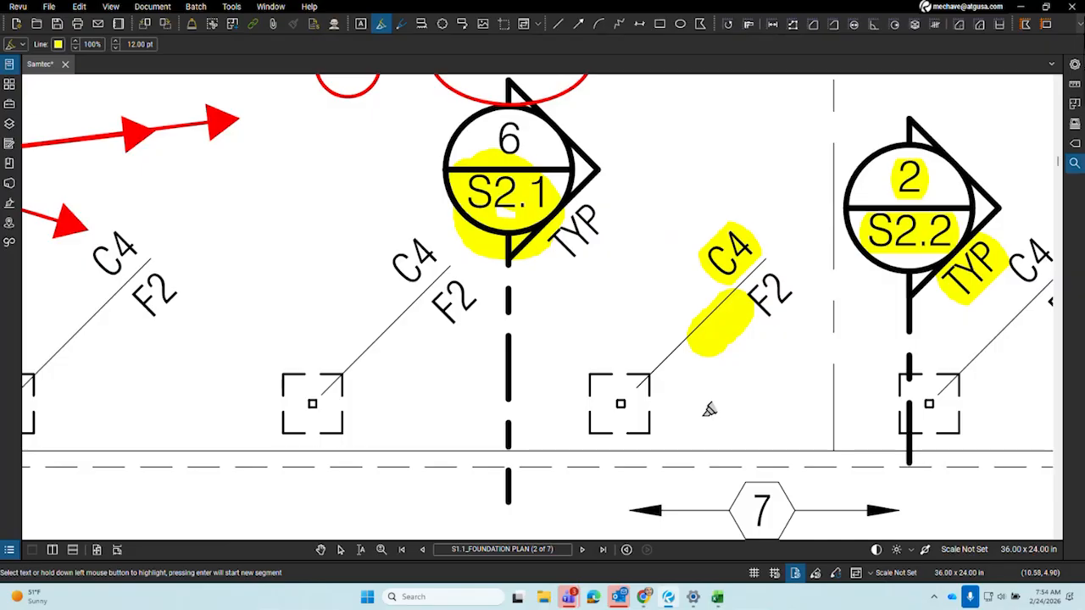
pyautogui.scroll(-5, 643, 329)
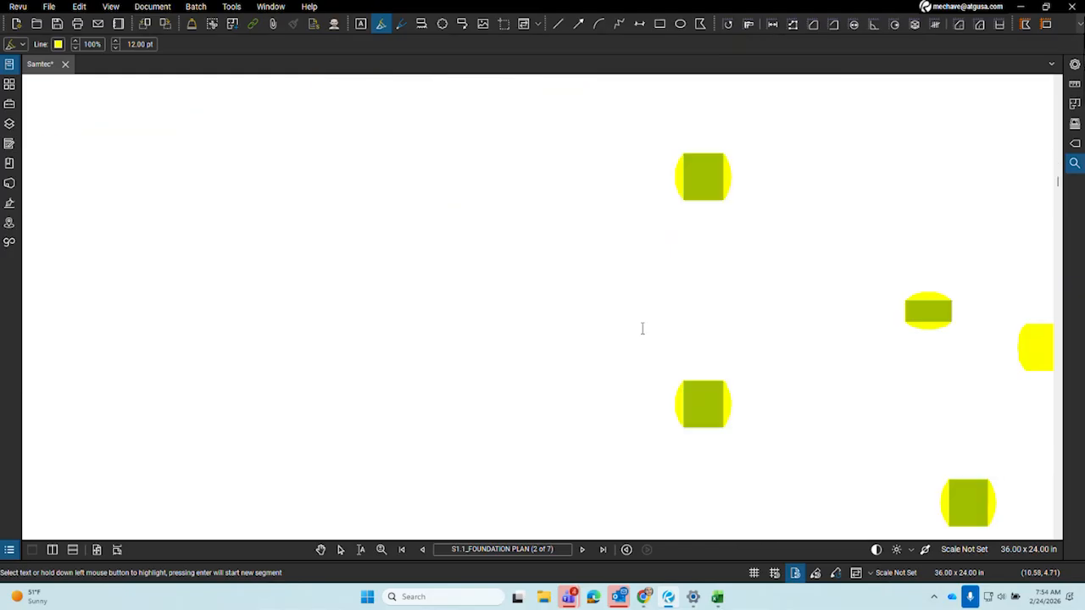
pyautogui.scroll(-8, 643, 329)
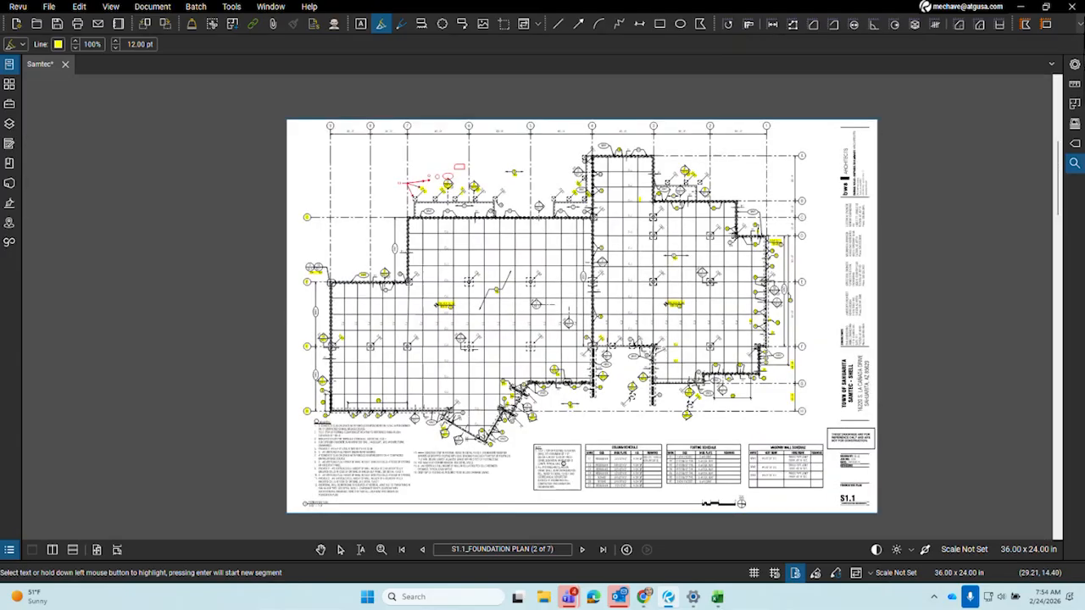
pyautogui.hotkey('ctrl', 'z')
pyautogui.hotkey('ctrl', 'z')
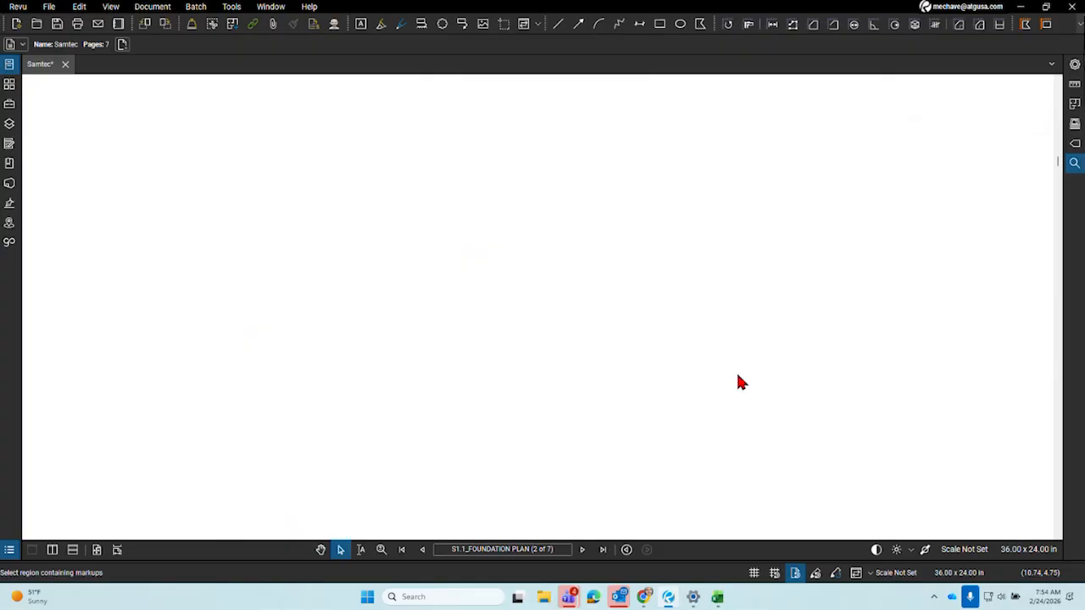
# Highlight the fifth C4/F2 column mark with one short vertical freehand stroke
pyautogui.scroll(-6, 765, 334)
pyautogui.moveTo(786, 354); pyautogui.dragTo(547, 313)
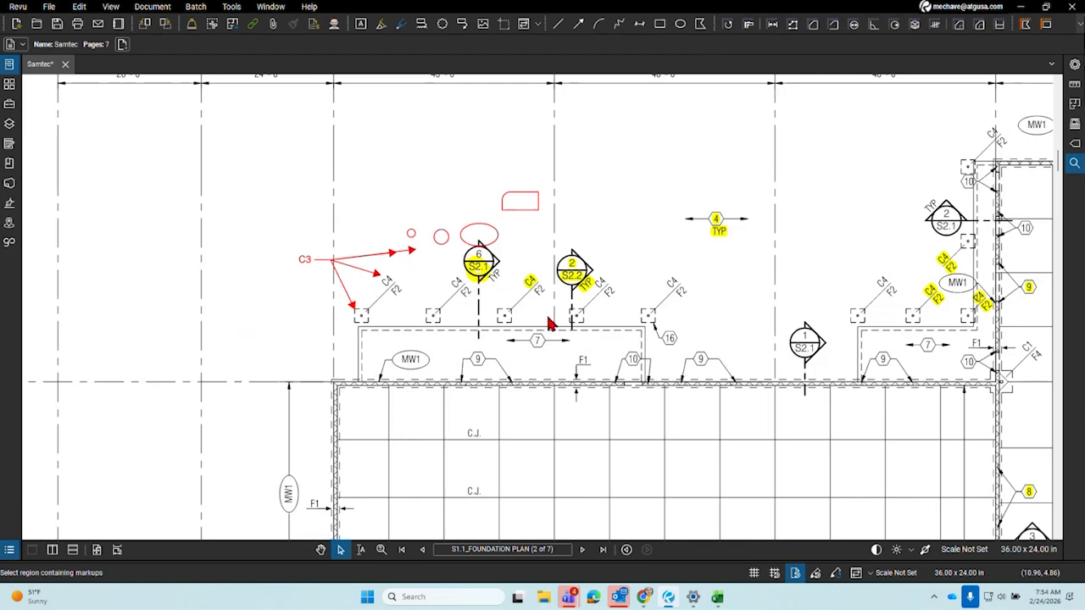
pyautogui.click(380, 24)
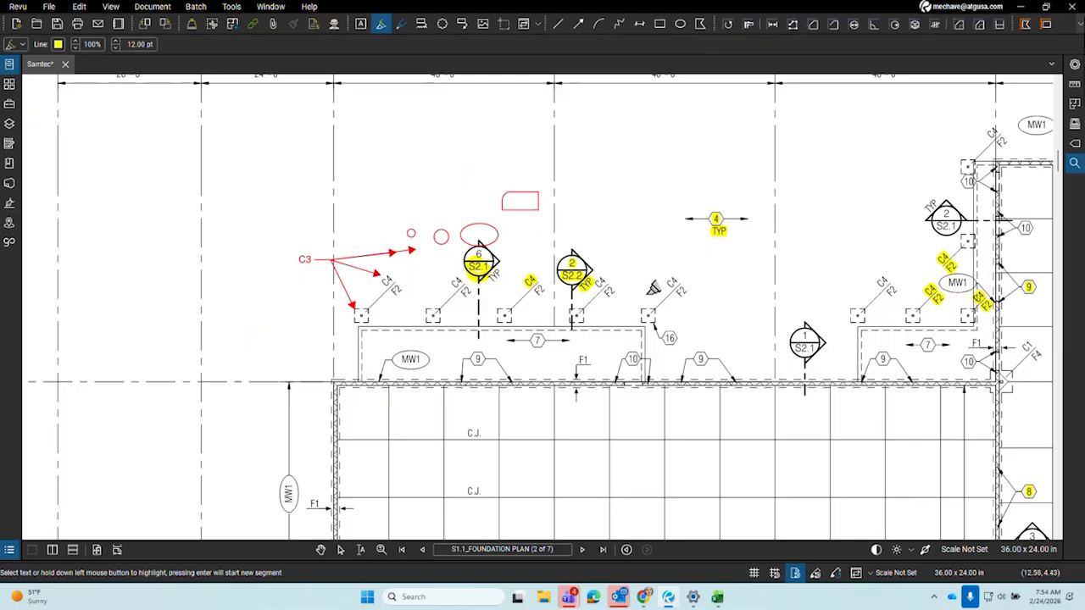
pyautogui.moveTo(676, 272); pyautogui.dragTo(680, 298)
pyautogui.scroll(2, 679, 223)
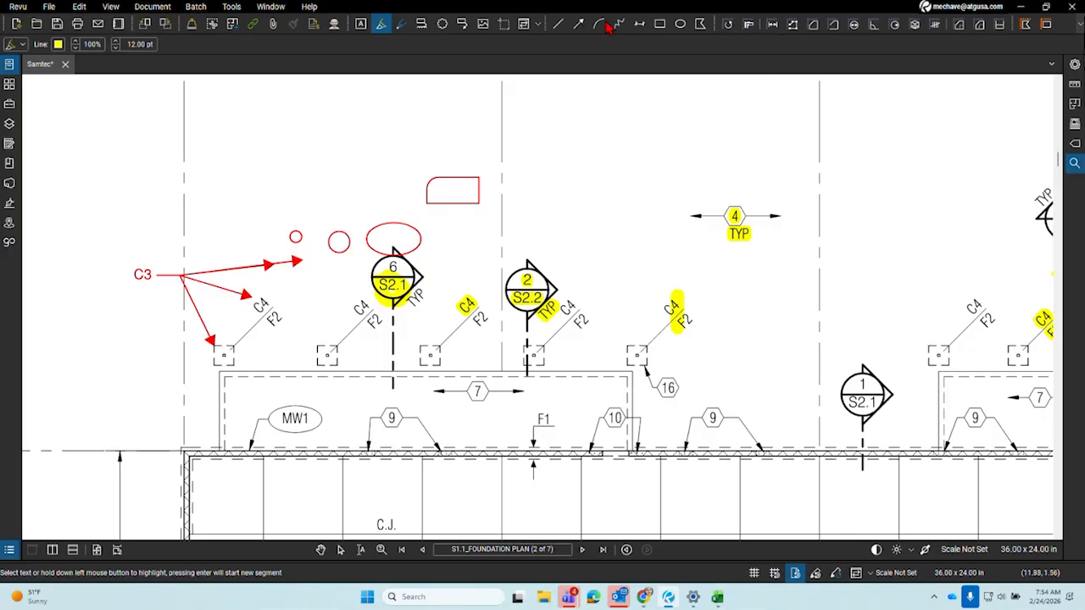
pyautogui.moveTo(688, 421); pyautogui.dragTo(731, 356)
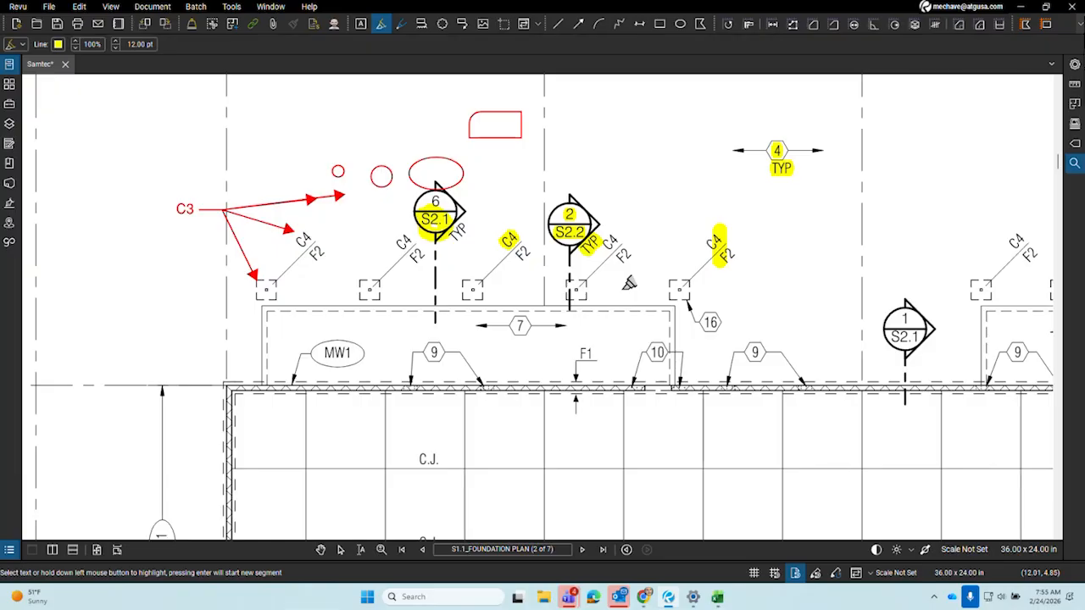
pyautogui.scroll(3, 627, 282)
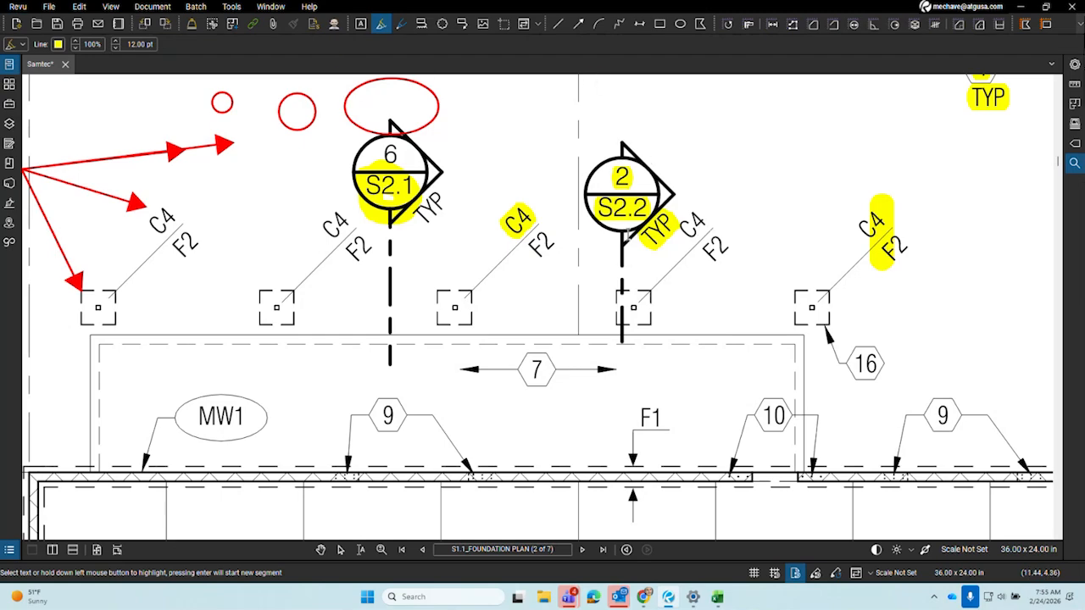
# Leave the Highlight tool and delete the text highlights across the foundation plan, together with the freehand stroke beside the C.J. label
pyautogui.press('Escape')
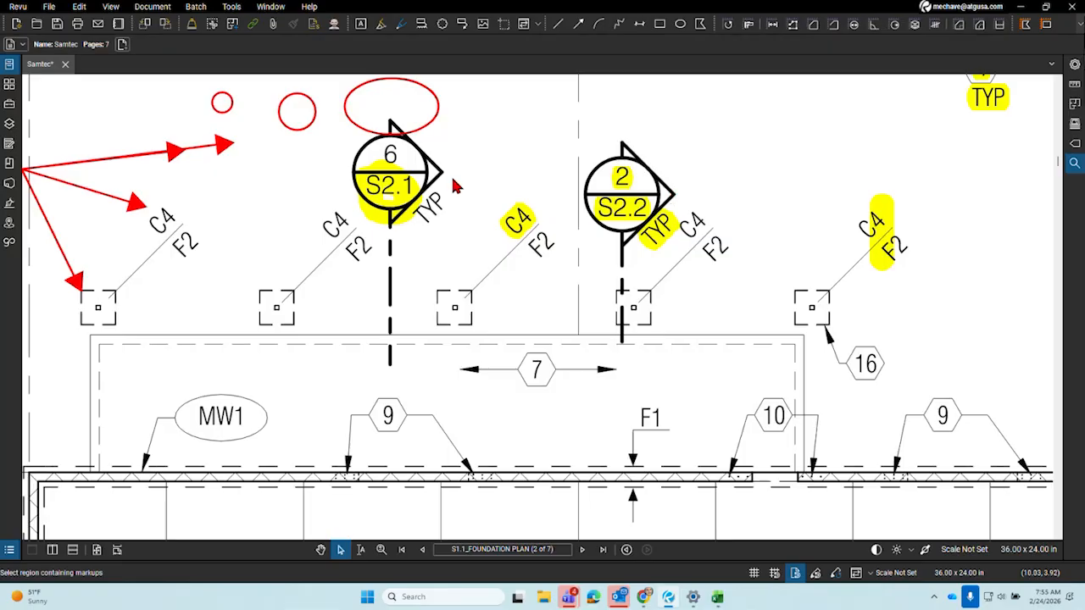
pyautogui.scroll(-5, 411, 260)
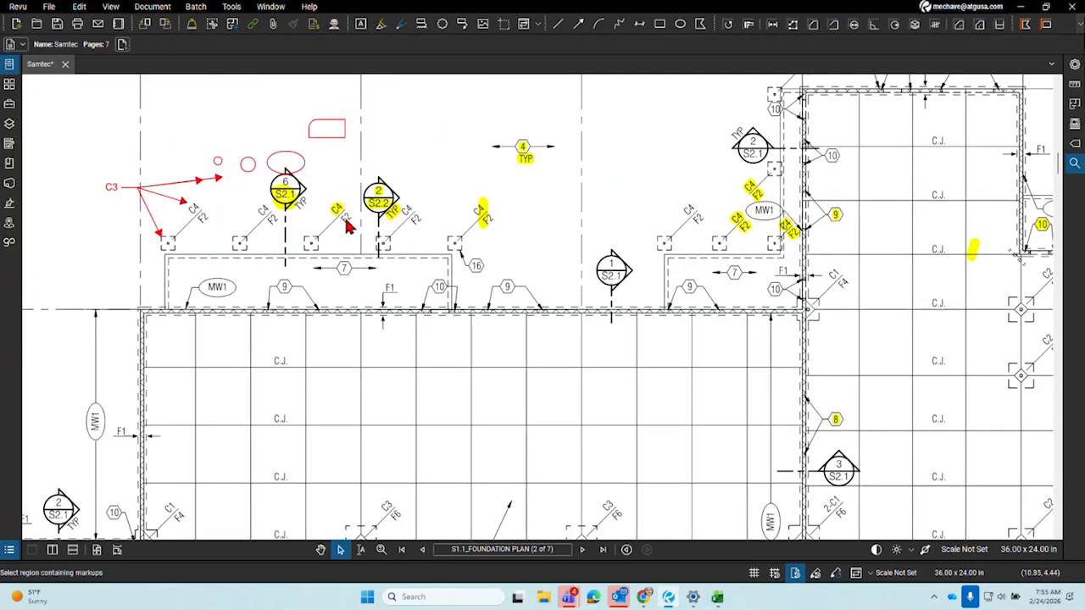
pyautogui.scroll(3, 291, 286)
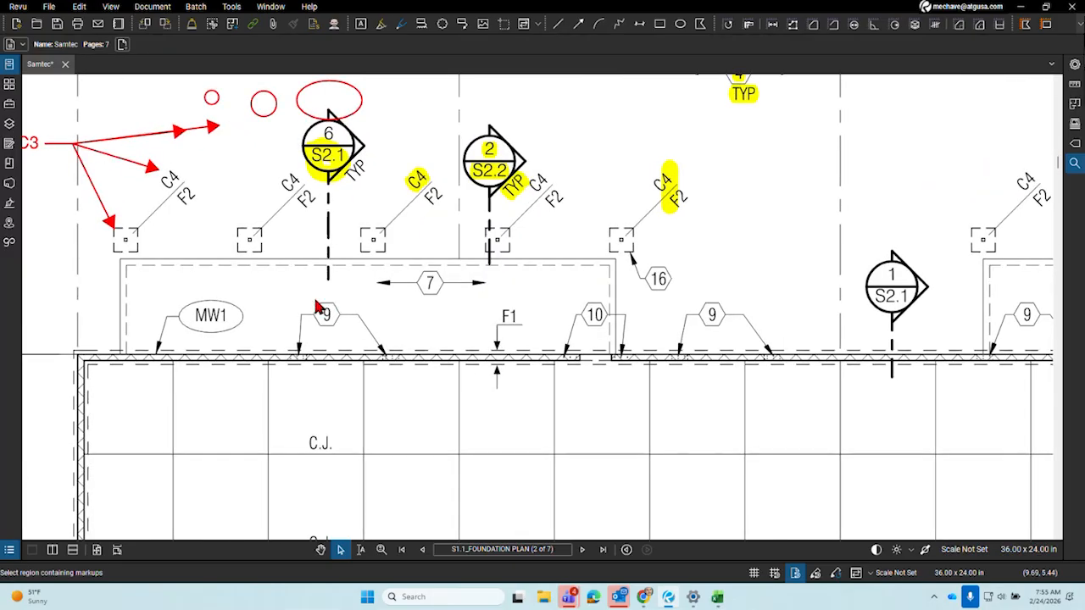
pyautogui.moveTo(316, 307); pyautogui.dragTo(378, 295)
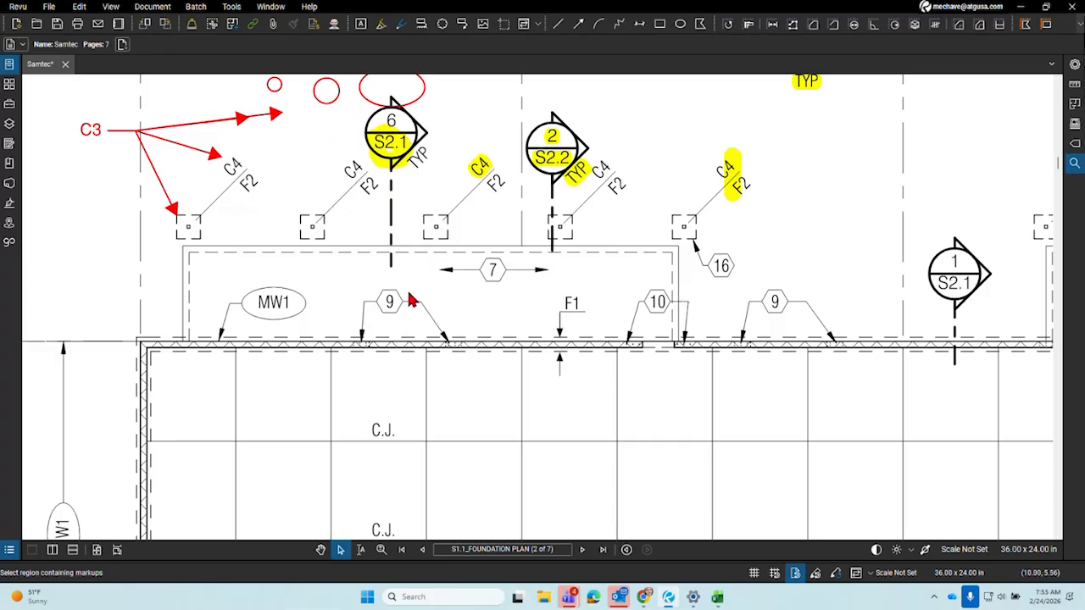
pyautogui.scroll(-5, 575, 284)
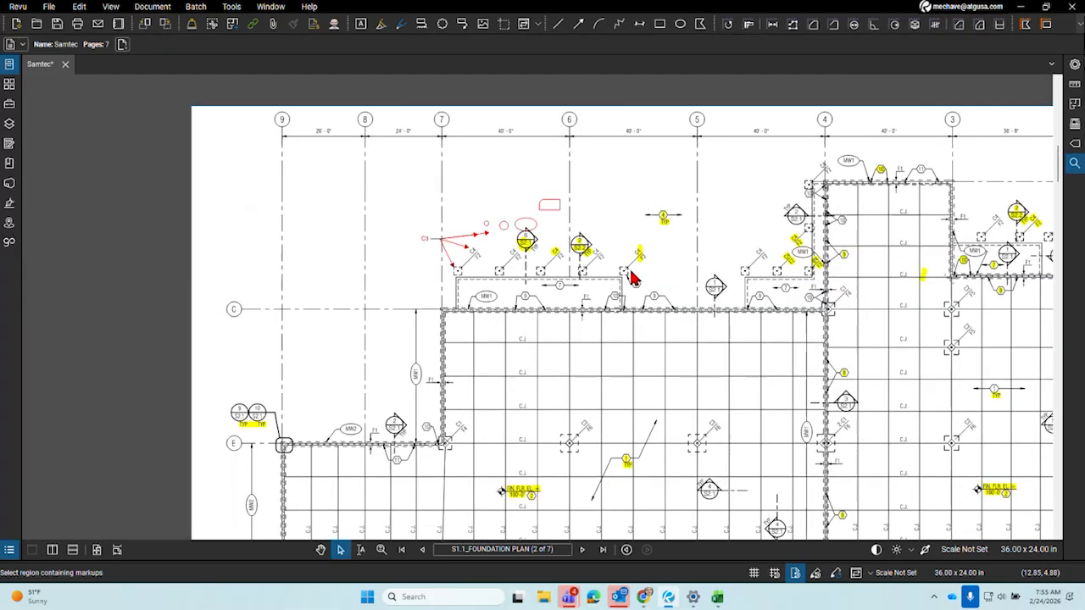
pyautogui.scroll(2, 726, 300)
pyautogui.scroll(-3, 730, 310)
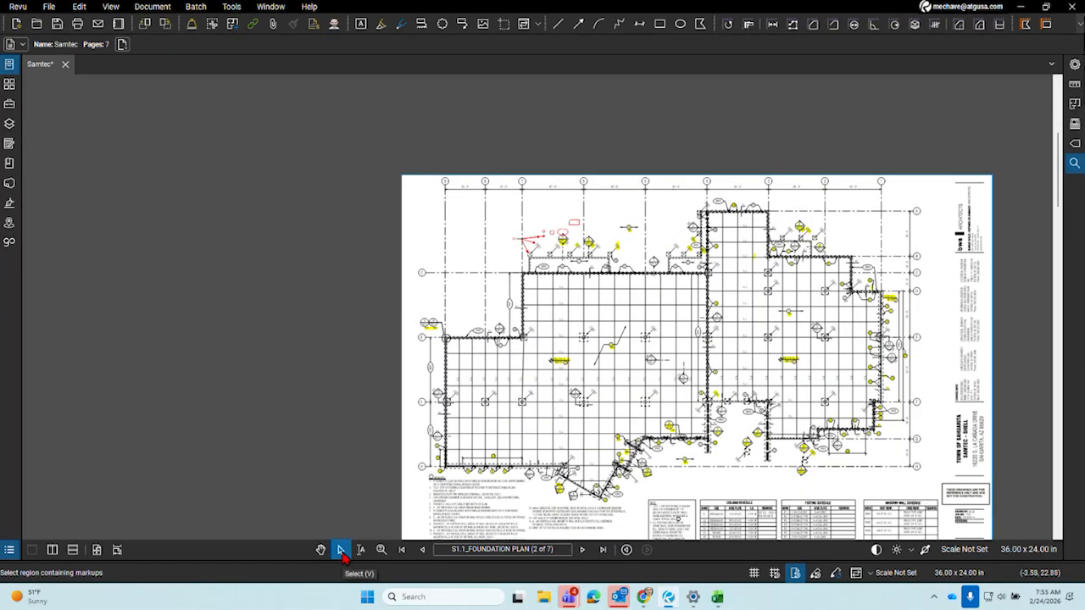
pyautogui.moveTo(675, 212)
pyautogui.mouseDown()
pyautogui.moveTo(931, 491)
pyautogui.moveTo(722, 237)
pyautogui.moveTo(668, 196)
pyautogui.mouseUp()
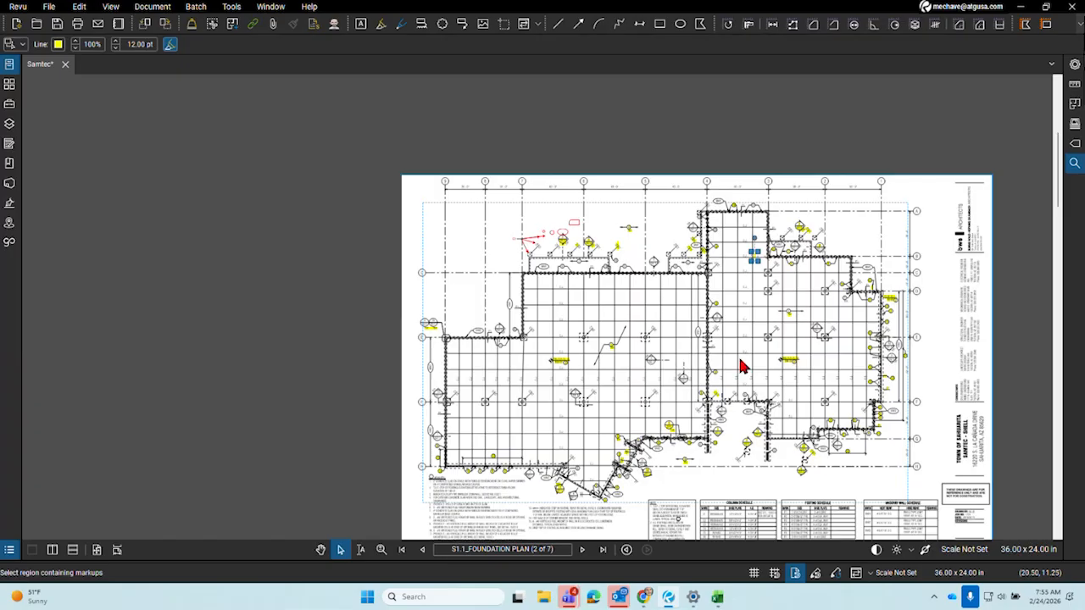
pyautogui.press('Delete')
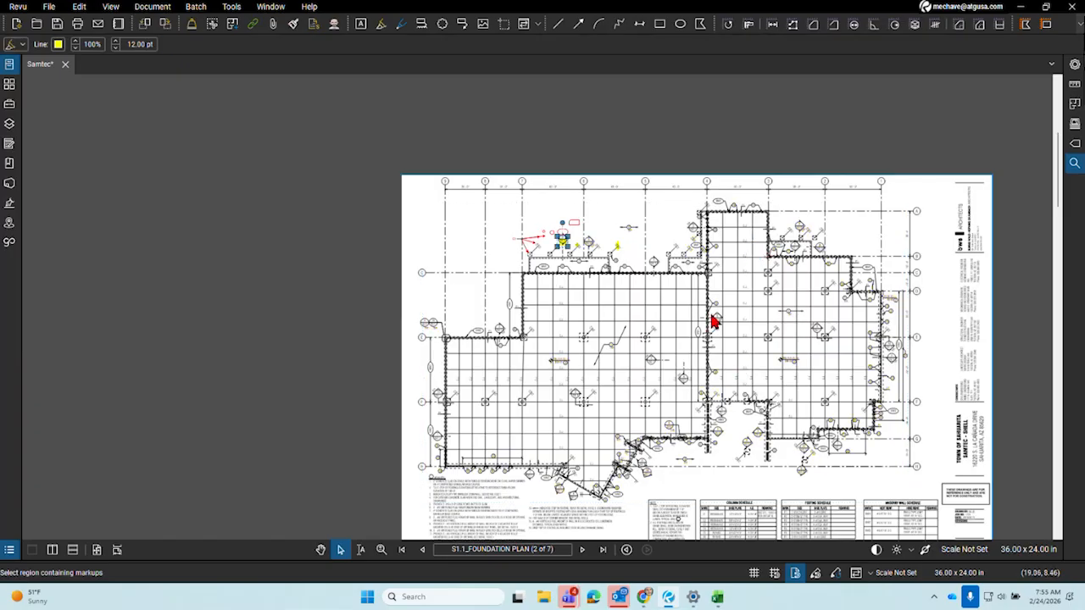
pyautogui.scroll(3, 638, 320)
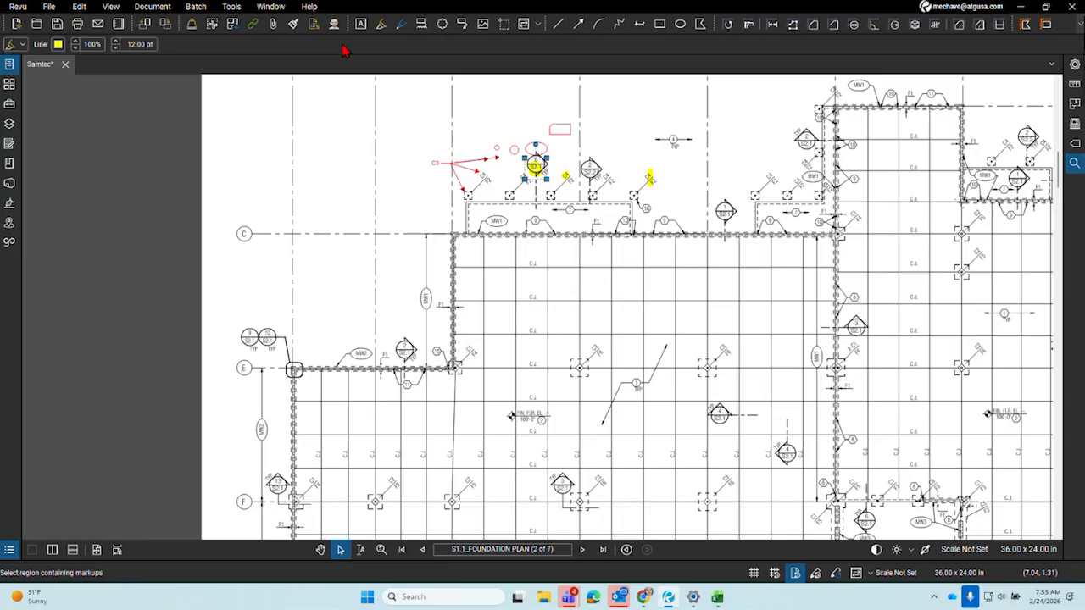
pyautogui.click(232, 6)
pyautogui.moveTo(261, 29)
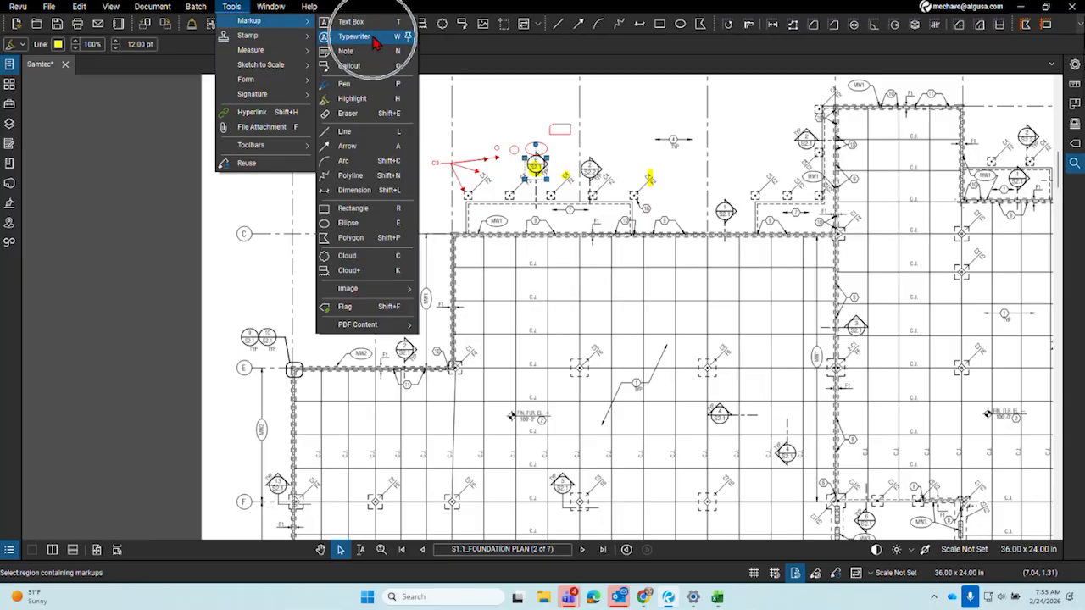
pyautogui.click(501, 198)
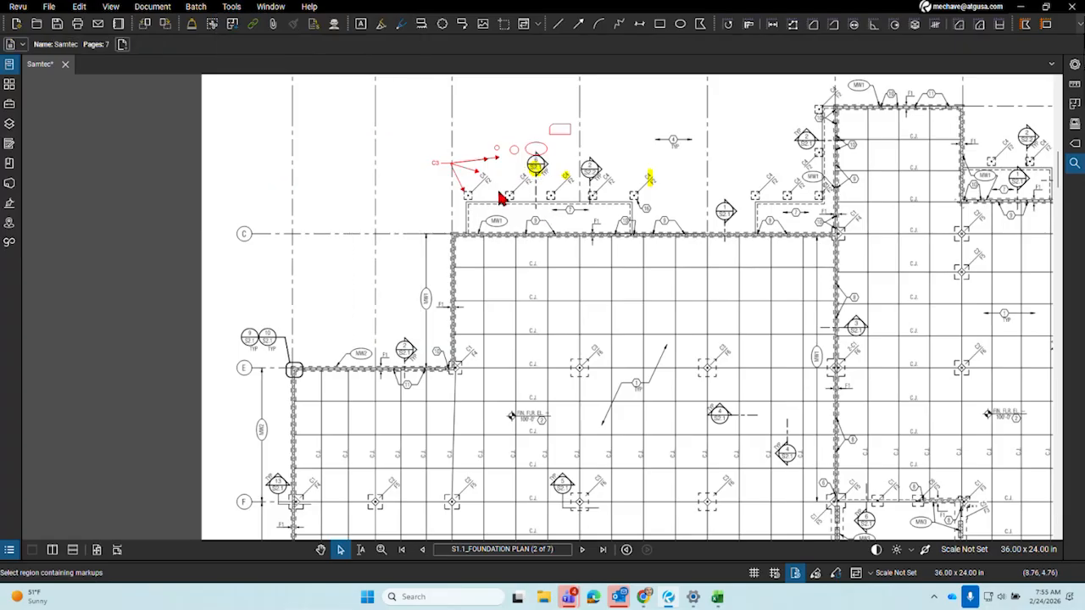
# Add the typewriter text "hello the world is moving to AI are you ready?" in the empty area above grid line C and shift it left
pyautogui.scroll(4, 500, 198)
pyautogui.click(511, 178)
pyautogui.scroll(2, 804, 409)
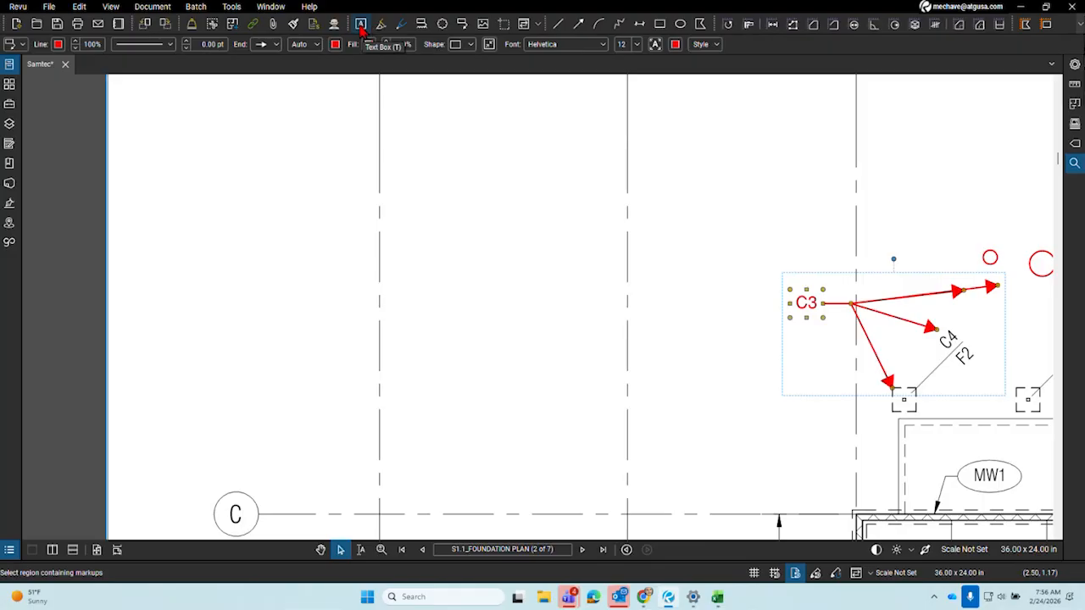
pyautogui.click(231, 8)
pyautogui.moveTo(252, 20)
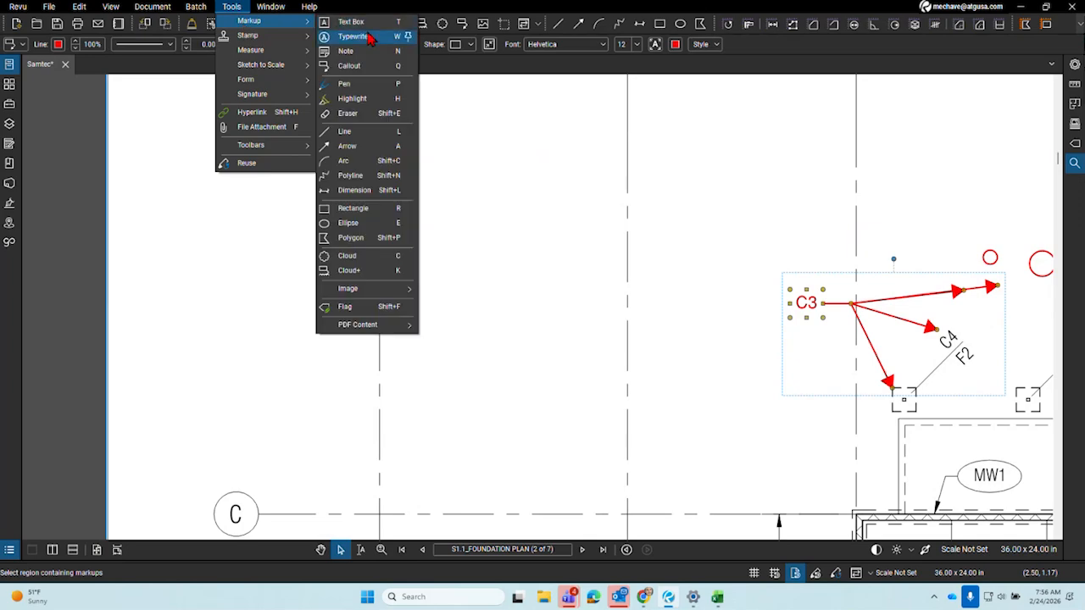
pyautogui.click(342, 35)
pyautogui.click(435, 133)
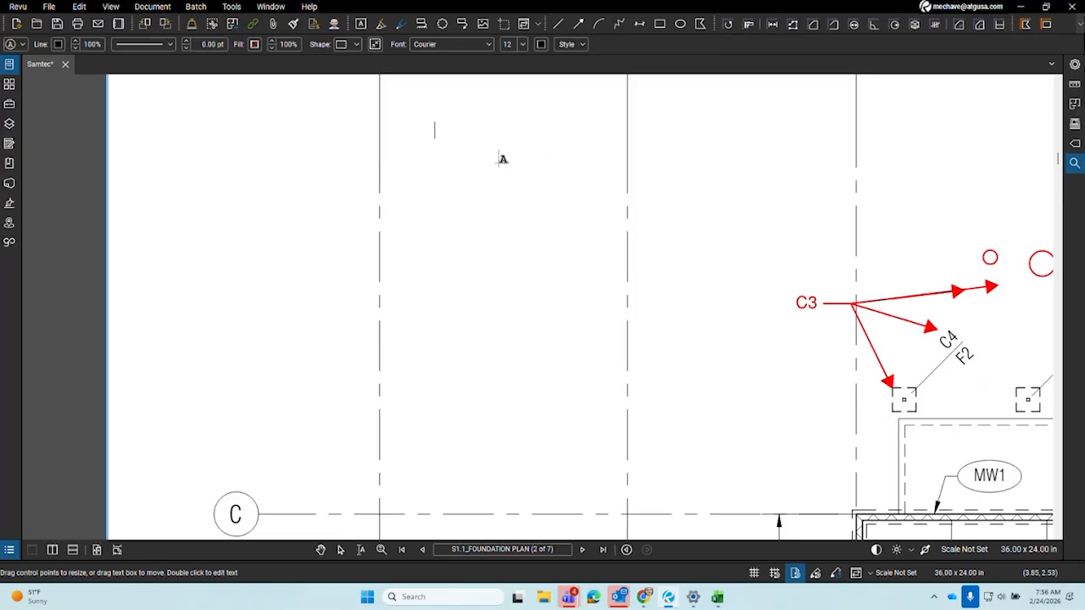
pyautogui.write('hello the world i')
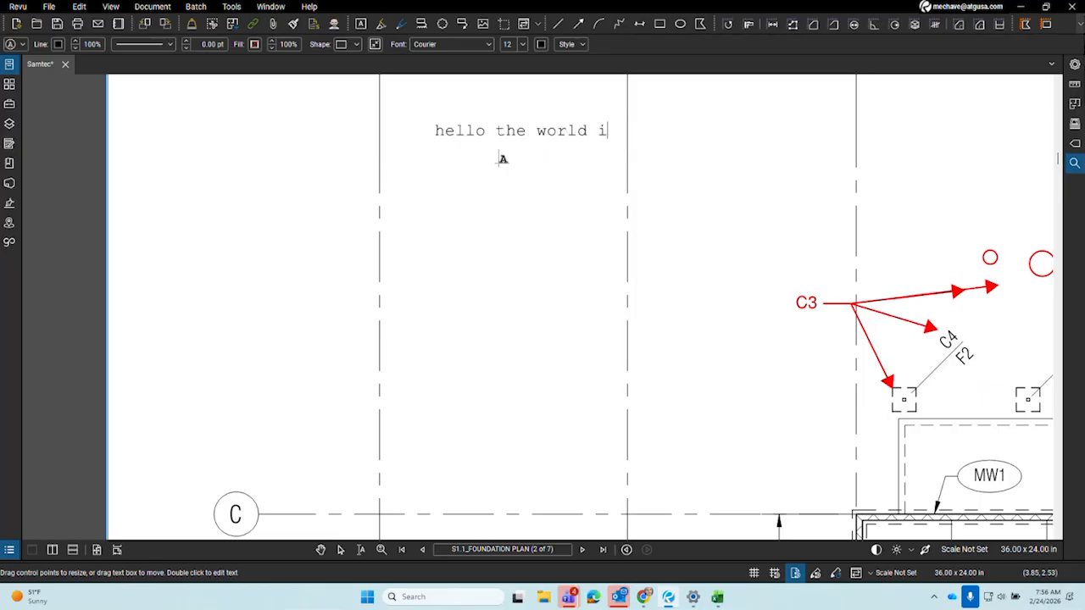
pyautogui.write('s moving to ai')
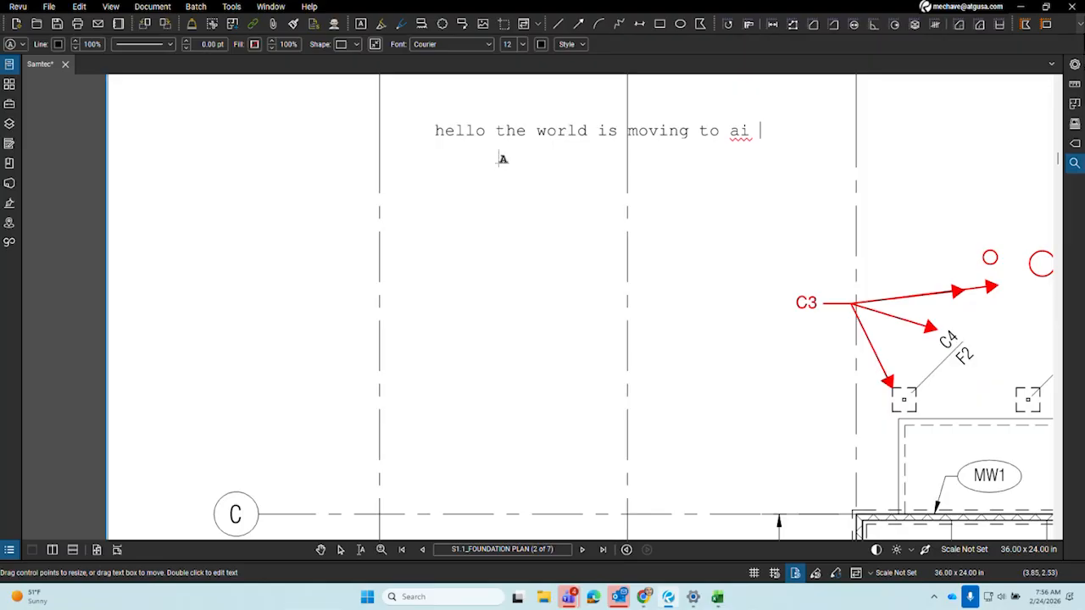
pyautogui.press('BackSpace')
pyautogui.press('BackSpace')
pyautogui.write('AI are you ready')
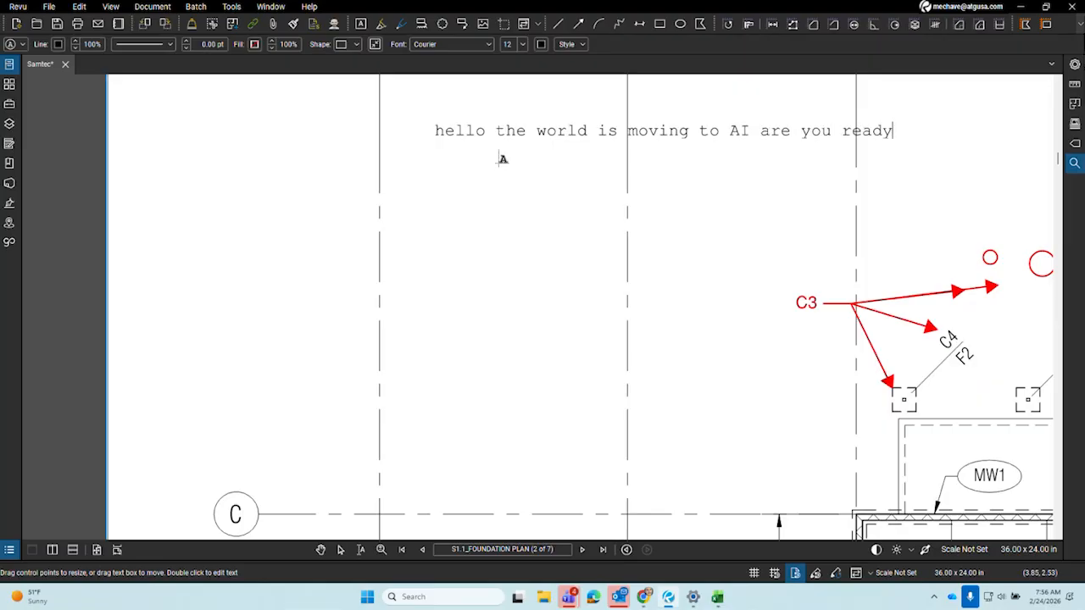
pyautogui.write('?')
pyautogui.press('Escape')
pyautogui.moveTo(556, 153); pyautogui.dragTo(398, 165)
pyautogui.press('ctrl')
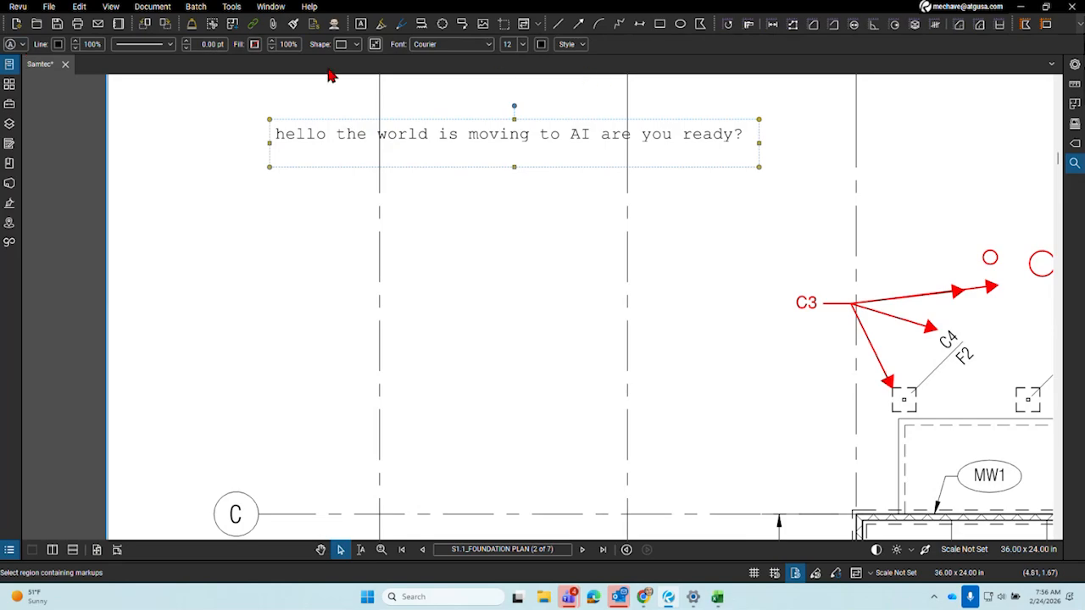
# Format the typewriter text as green and bold, and move it slightly down and to the right
pyautogui.click(541, 45)
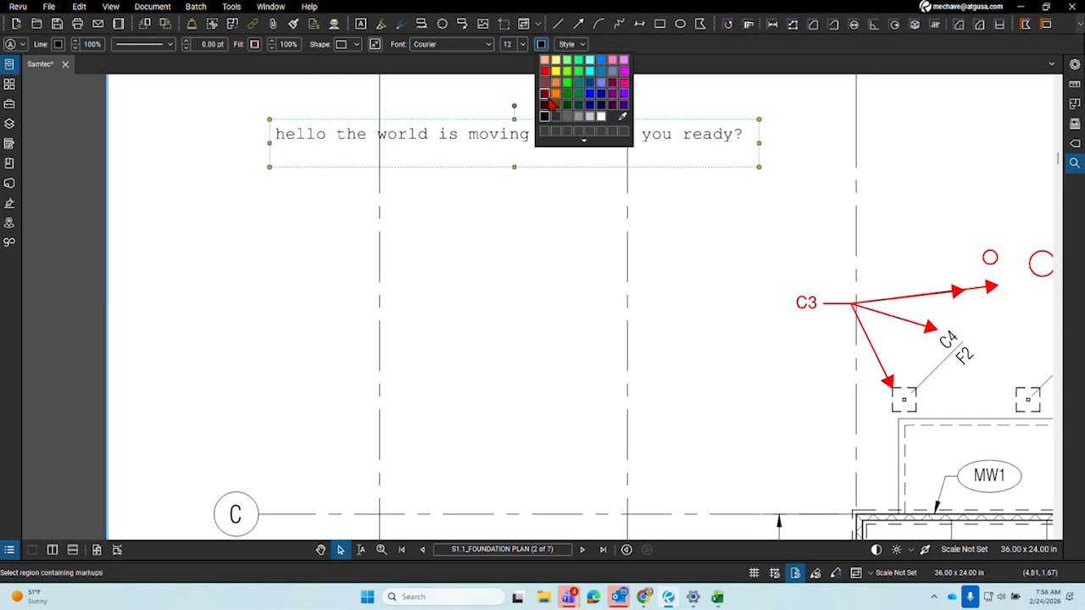
pyautogui.click(567, 94)
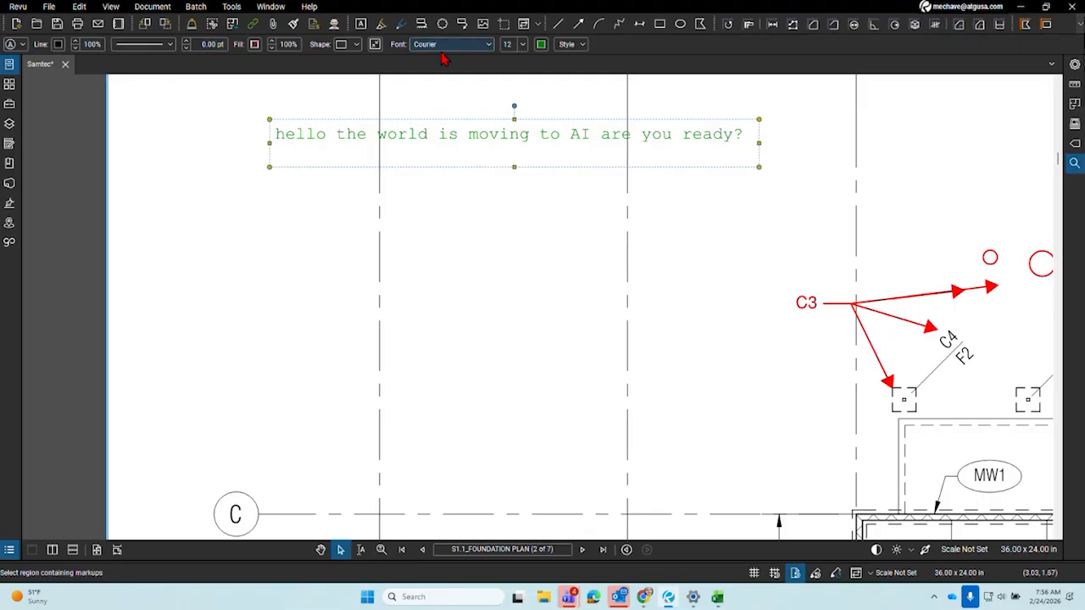
pyautogui.click(561, 47)
pyautogui.click(610, 81)
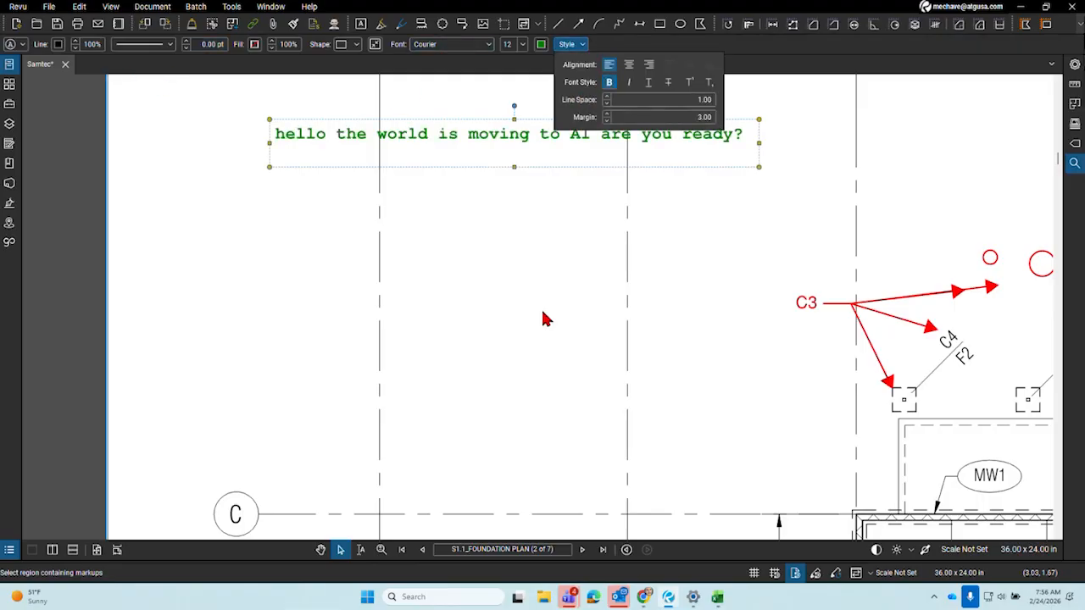
pyautogui.moveTo(396, 152); pyautogui.dragTo(433, 196)
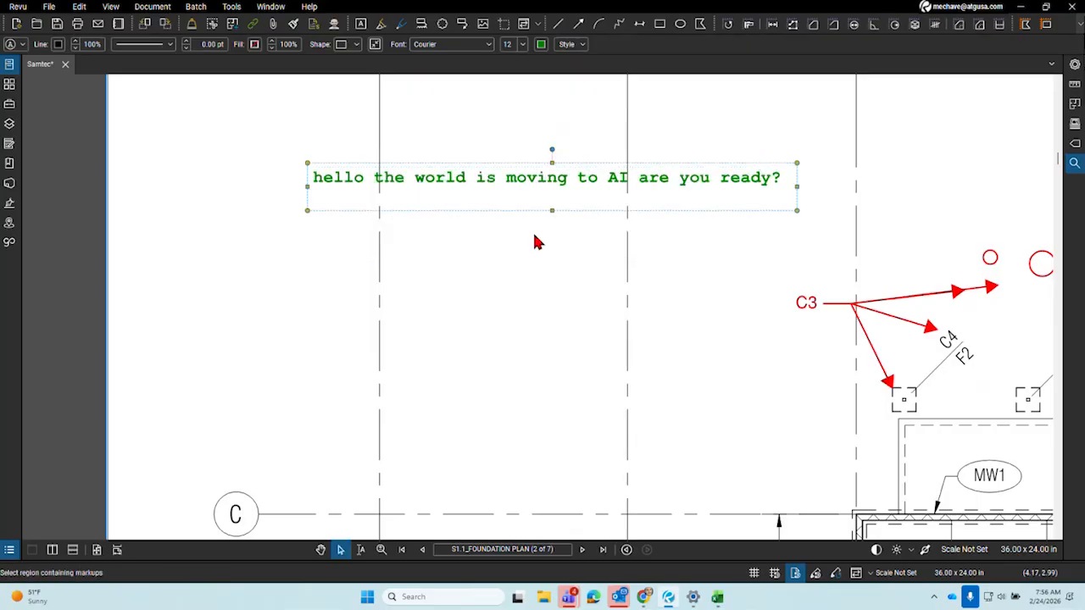
pyautogui.click(560, 314)
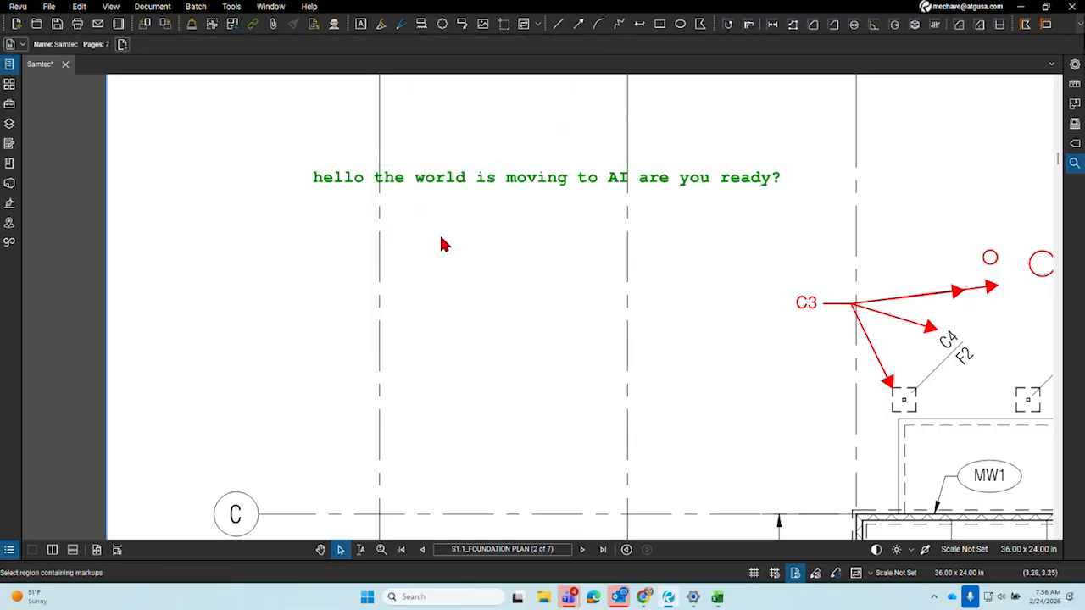
# Place a yellow pop-up note with the Note tool just below the green typewriter text
pyautogui.click(232, 6)
pyautogui.moveTo(249, 29)
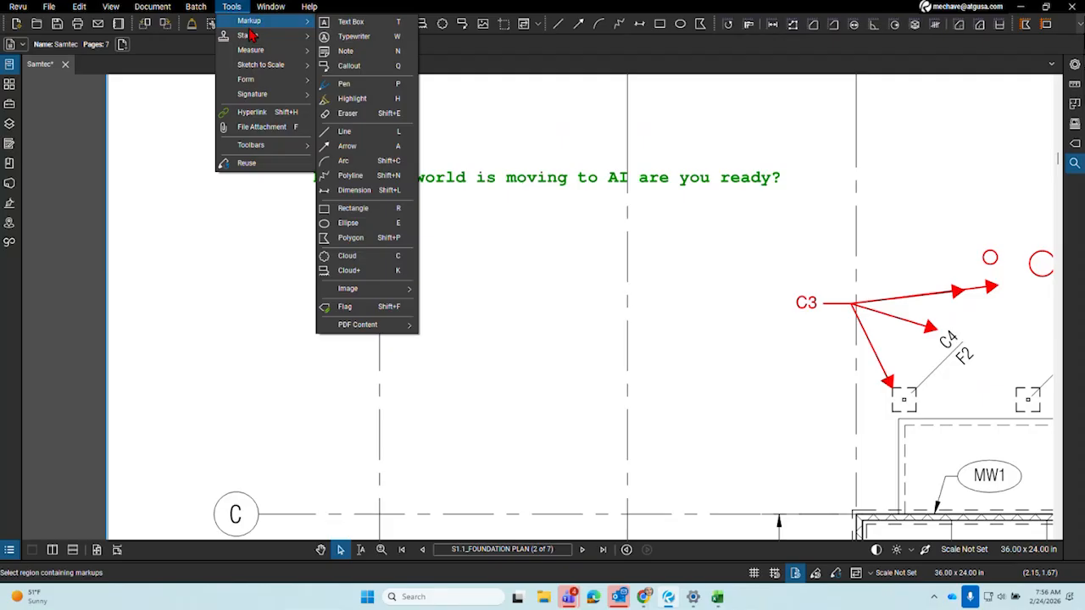
pyautogui.click(364, 53)
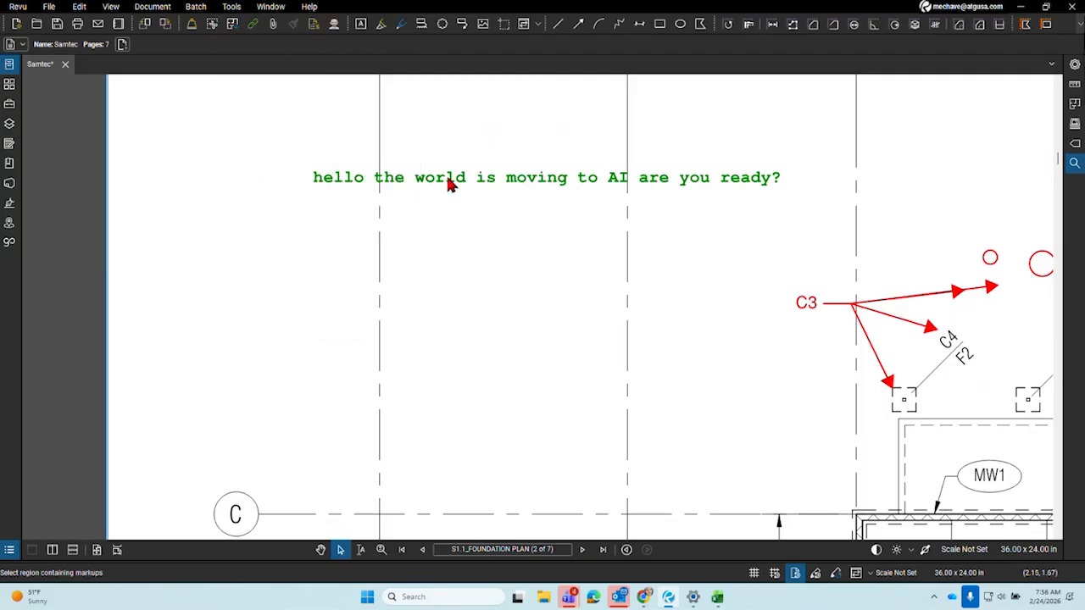
pyautogui.click(478, 236)
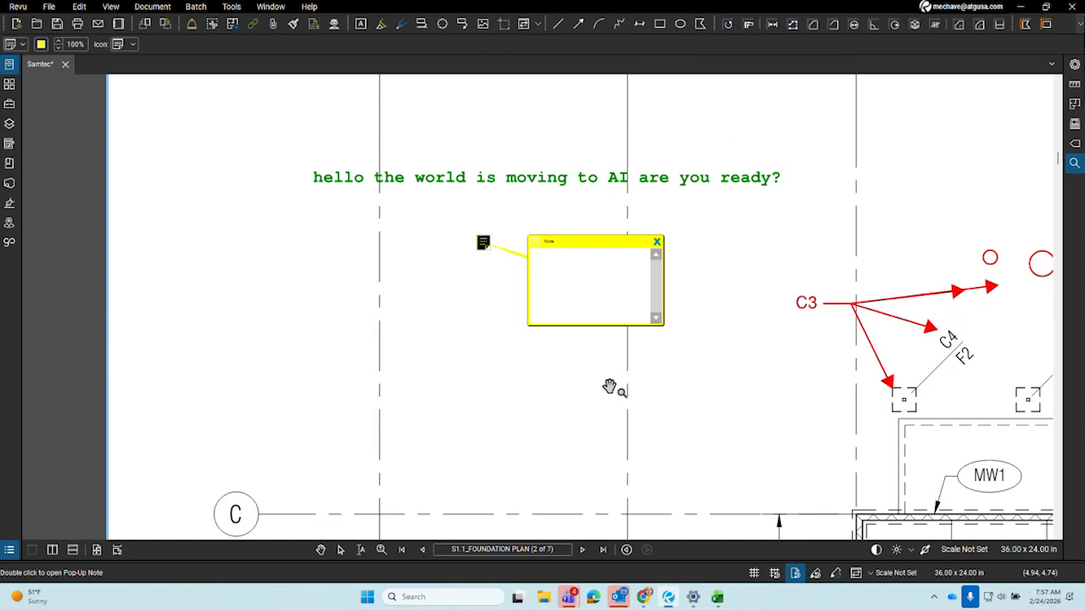
# Switch to Chrome with a new window and show the ACC KL Sandbox project's files in Autodesk Docs
pyautogui.rightClick(647, 599)
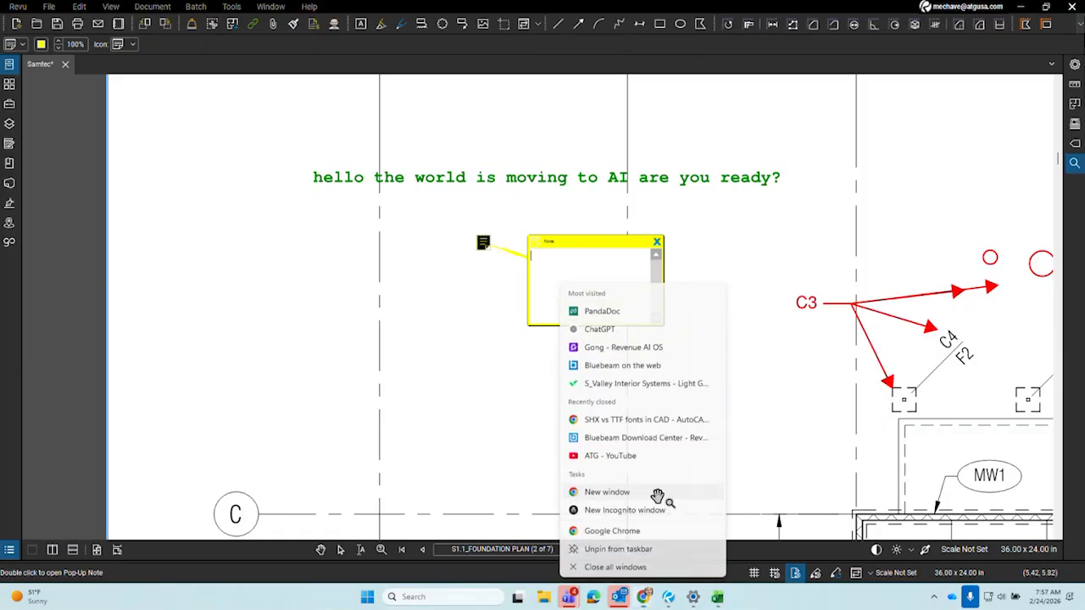
pyautogui.click(656, 493)
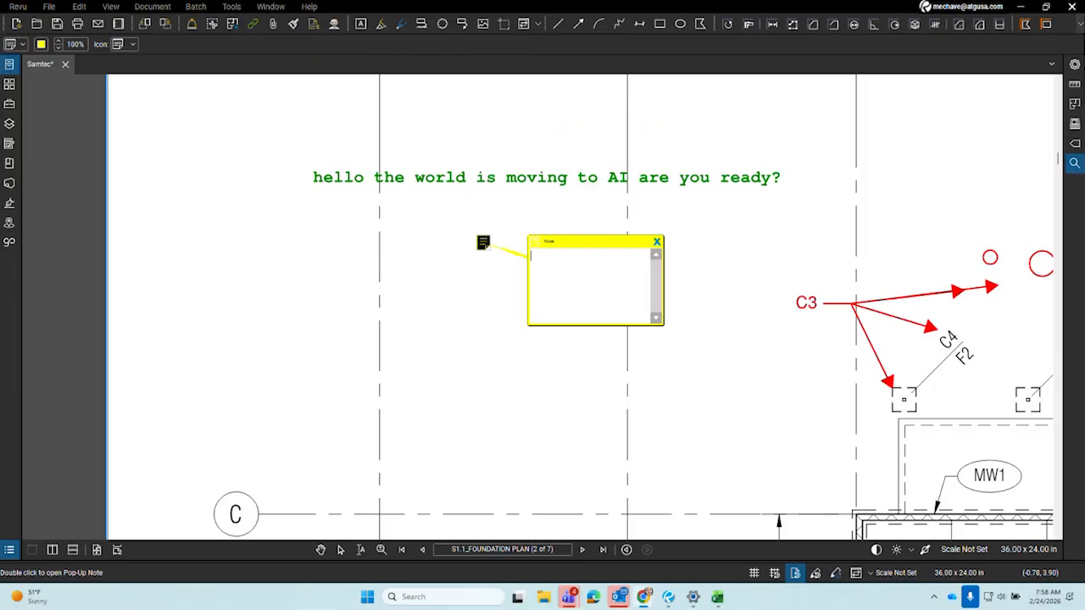
pyautogui.moveTo(2, 475); pyautogui.dragTo(839, 2)
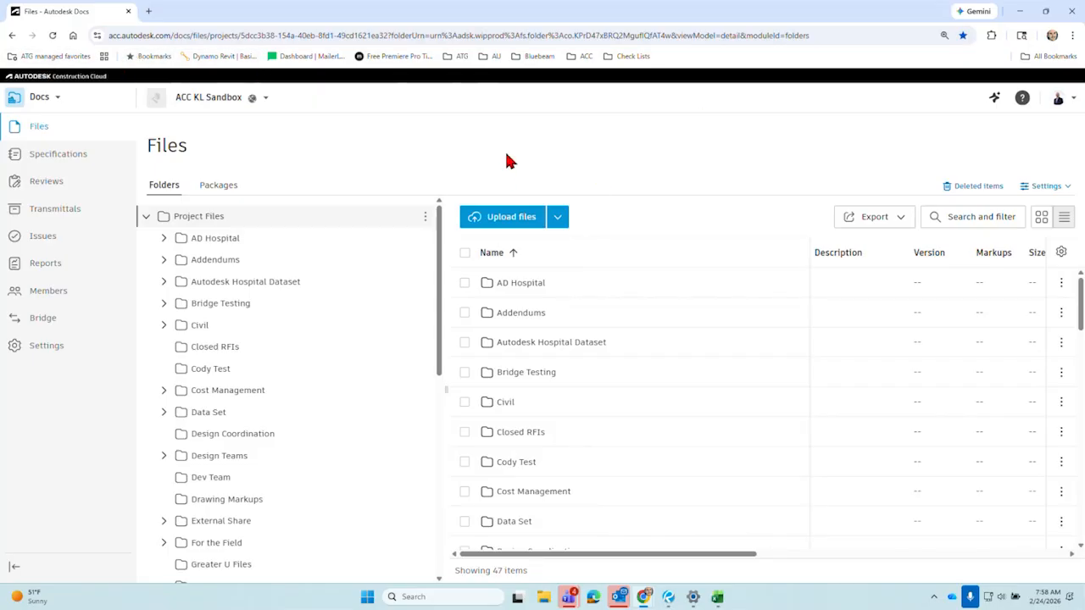
pyautogui.moveTo(763, 11); pyautogui.dragTo(0, 292)
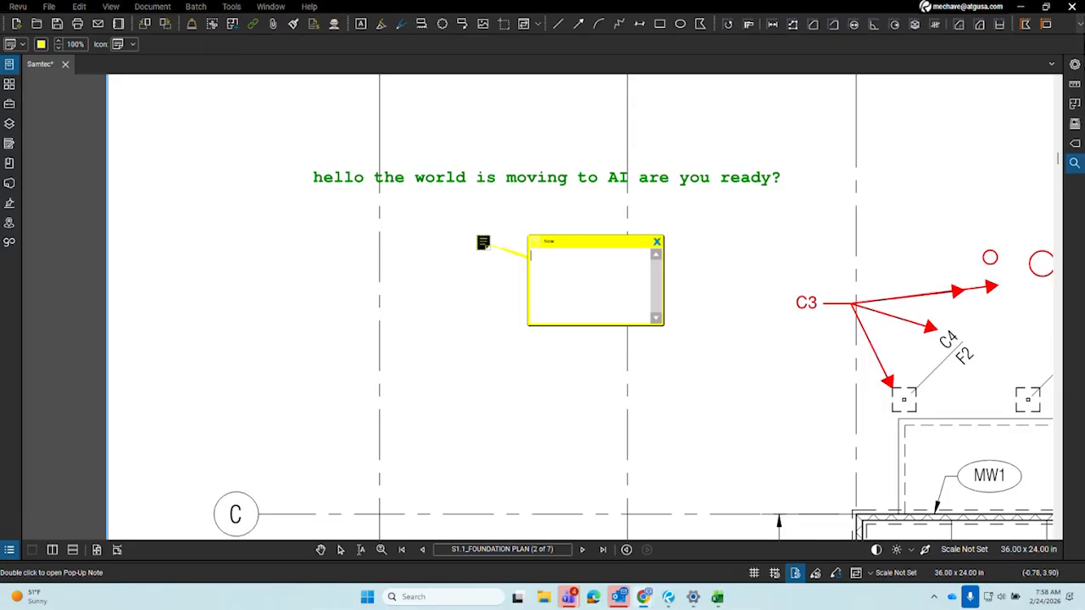
# Open the "Files - Autodesk Docs" bookmark from the ACC folder in a new Chrome tab and look through the project's file list
pyautogui.moveTo(575, 184); pyautogui.dragTo(829, 5)
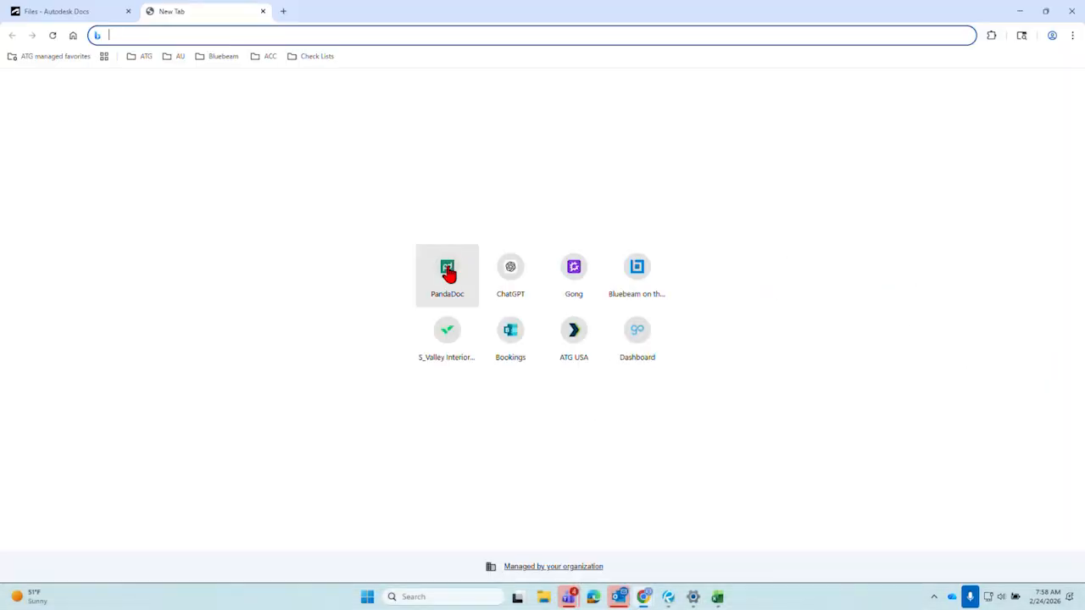
pyautogui.click(277, 60)
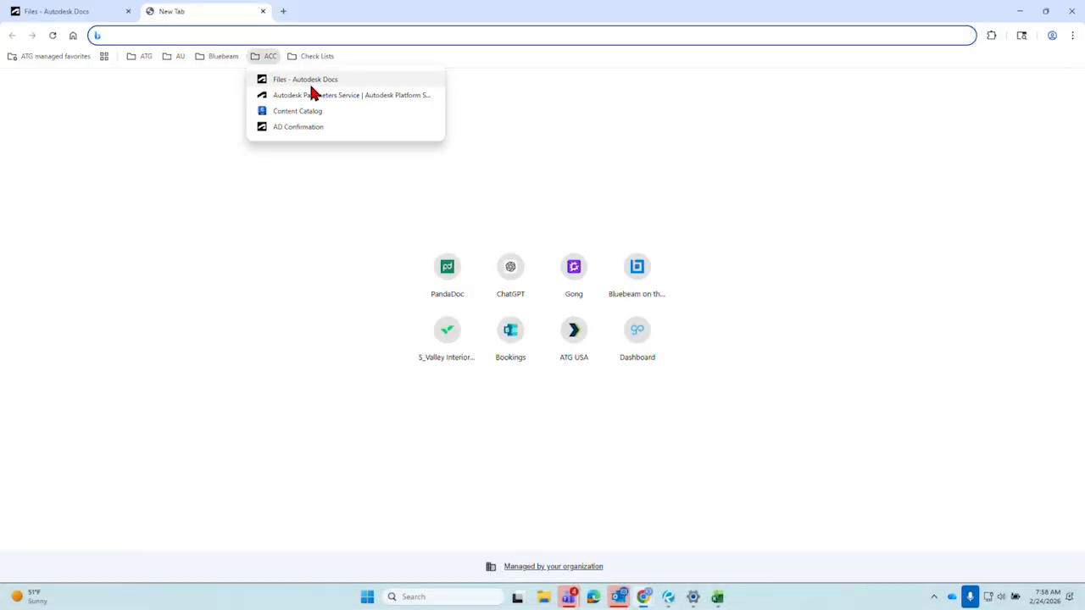
pyautogui.click(311, 91)
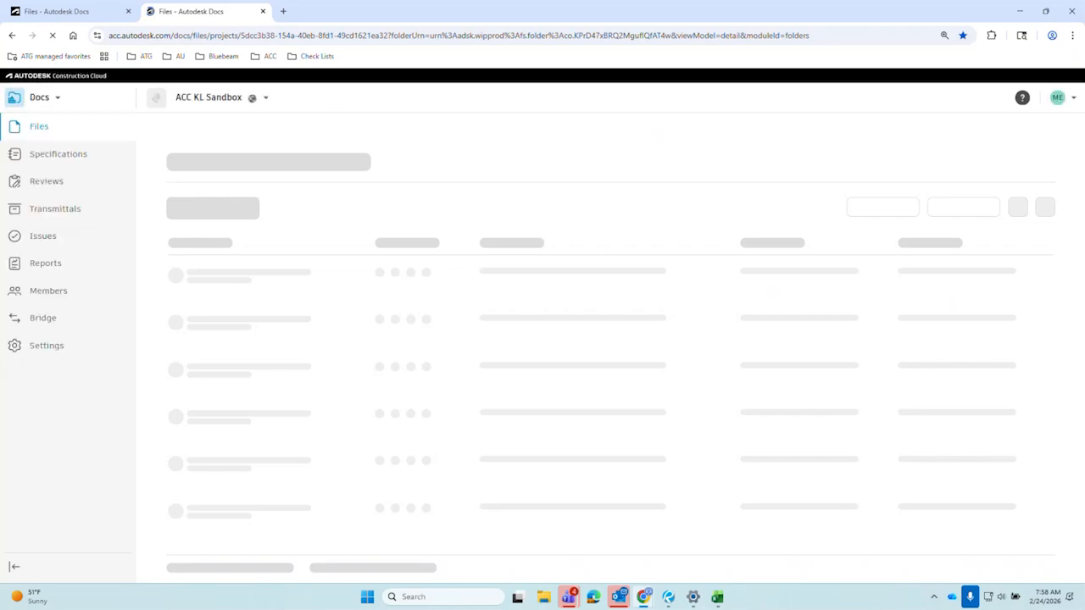
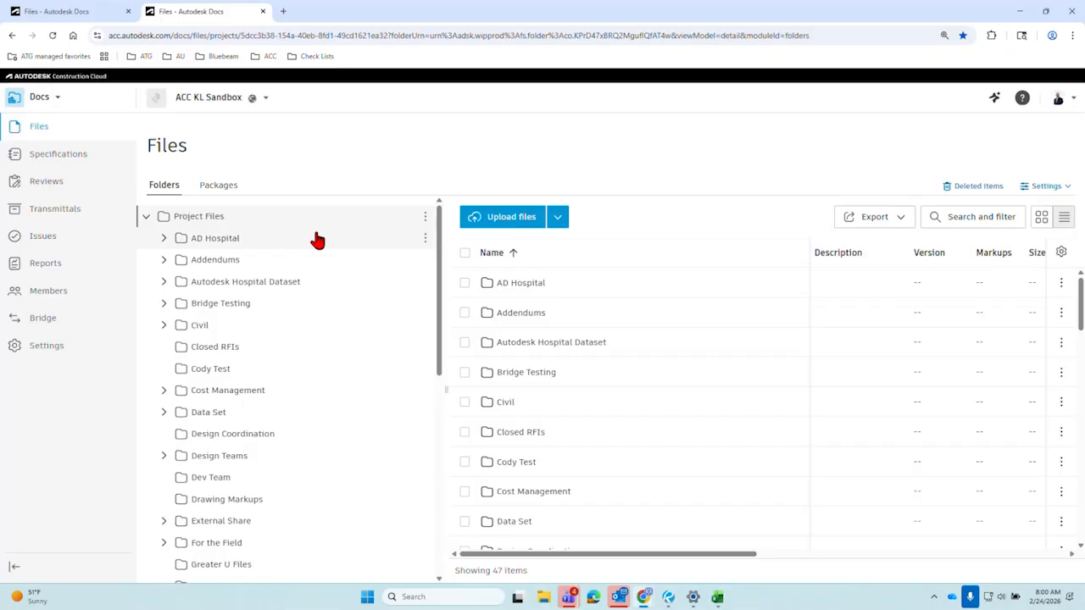
pyautogui.scroll(-1, 604, 454)
pyautogui.scroll(-15, 604, 413)
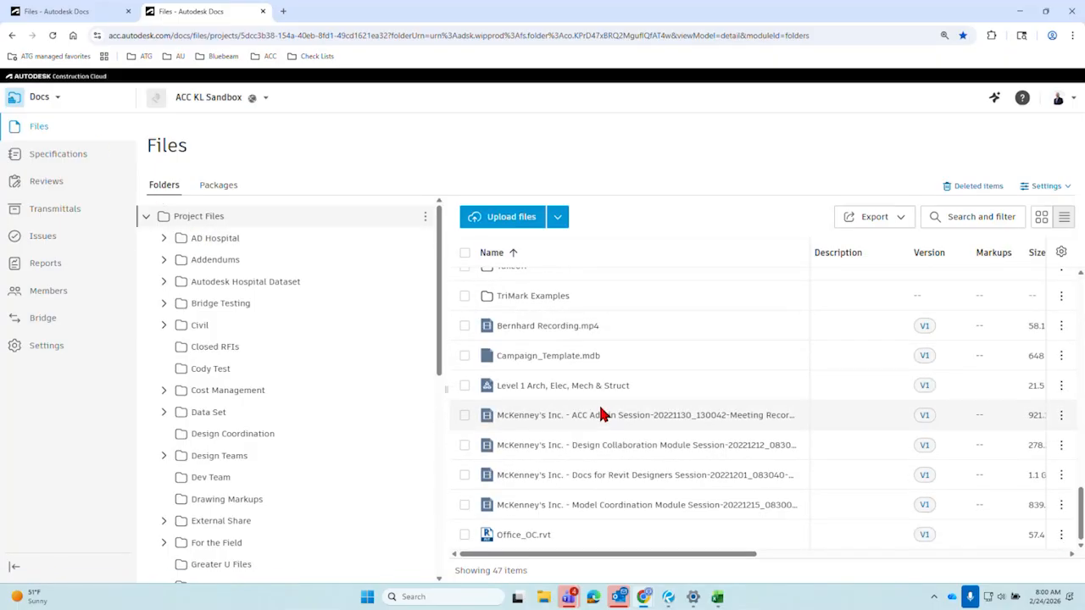
# Open Samtec.pdf from the Struct folder inside AD Hospital and close the Sheets & Views list
pyautogui.click(218, 240)
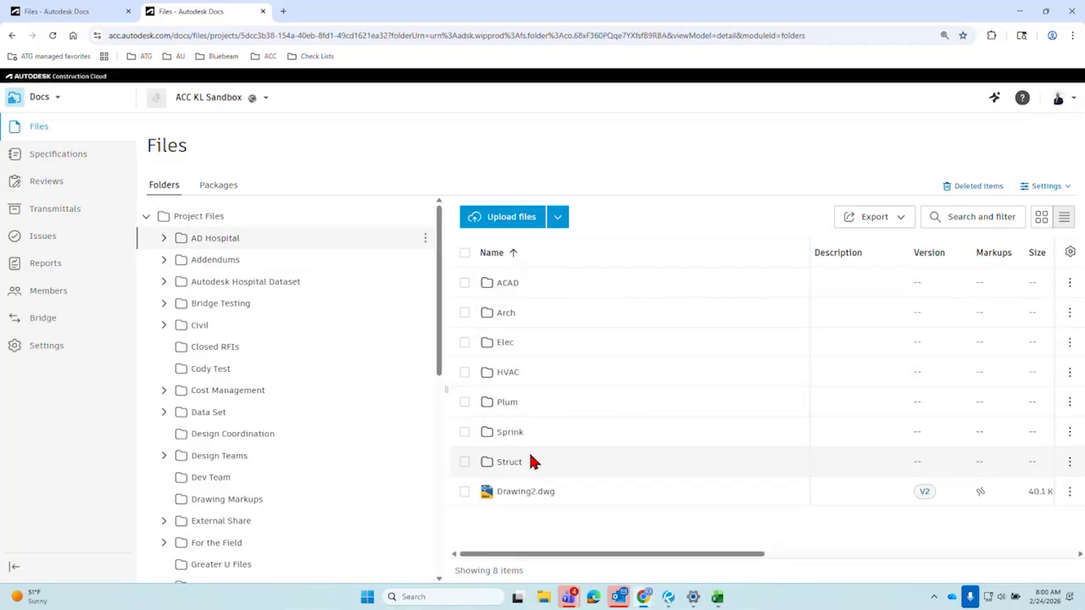
pyautogui.click(532, 462)
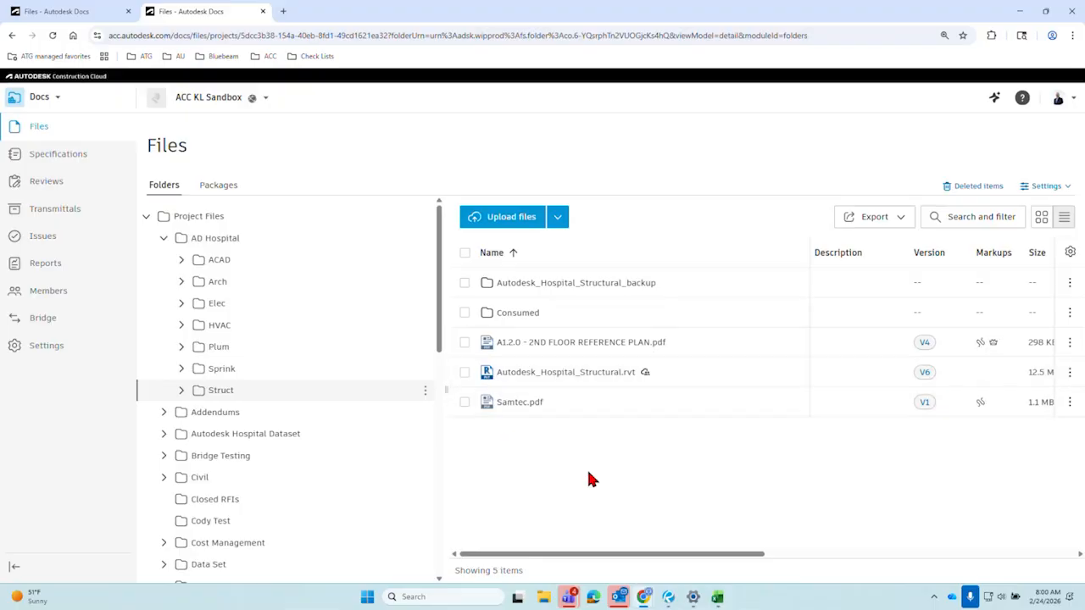
pyautogui.click(520, 402)
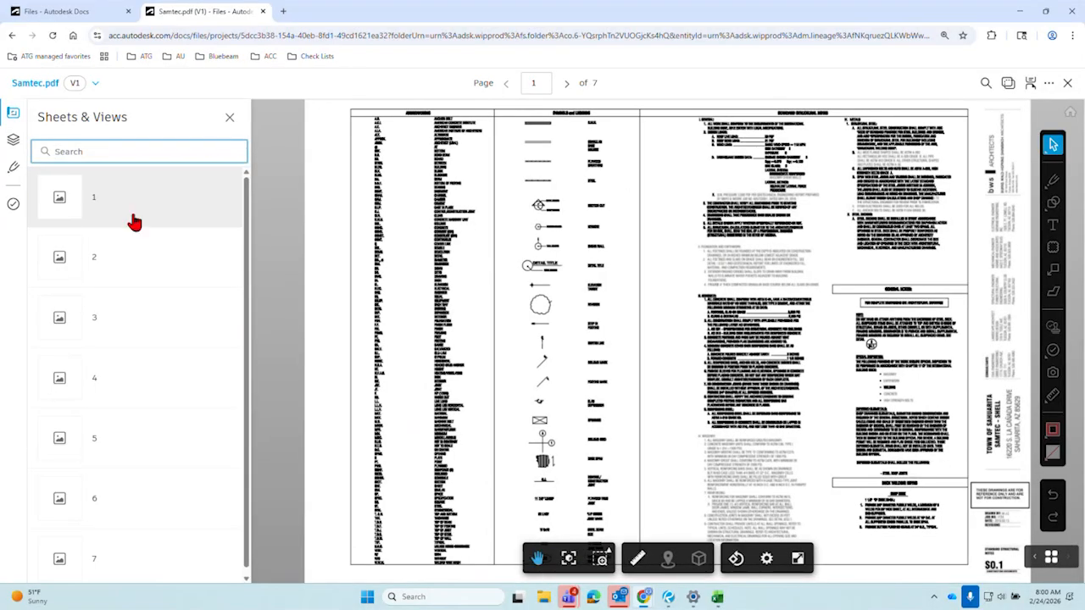
pyautogui.click(229, 117)
# Draw a red cloud markup over the beginning of note 1 in the III. CONCRETE section of page 1
pyautogui.scroll(2, 685, 349)
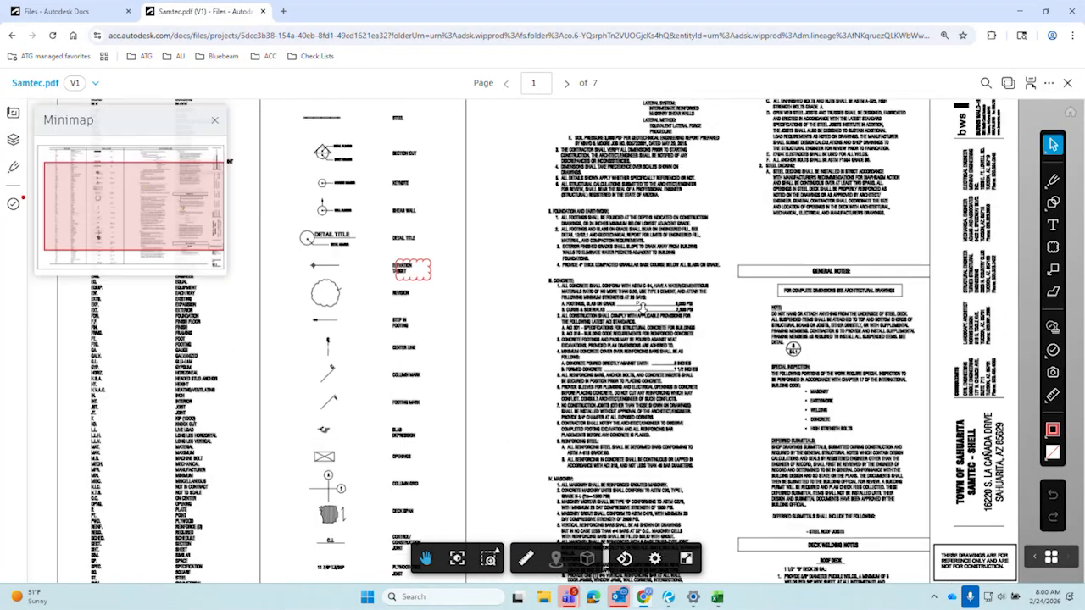
pyautogui.scroll(5, 665, 263)
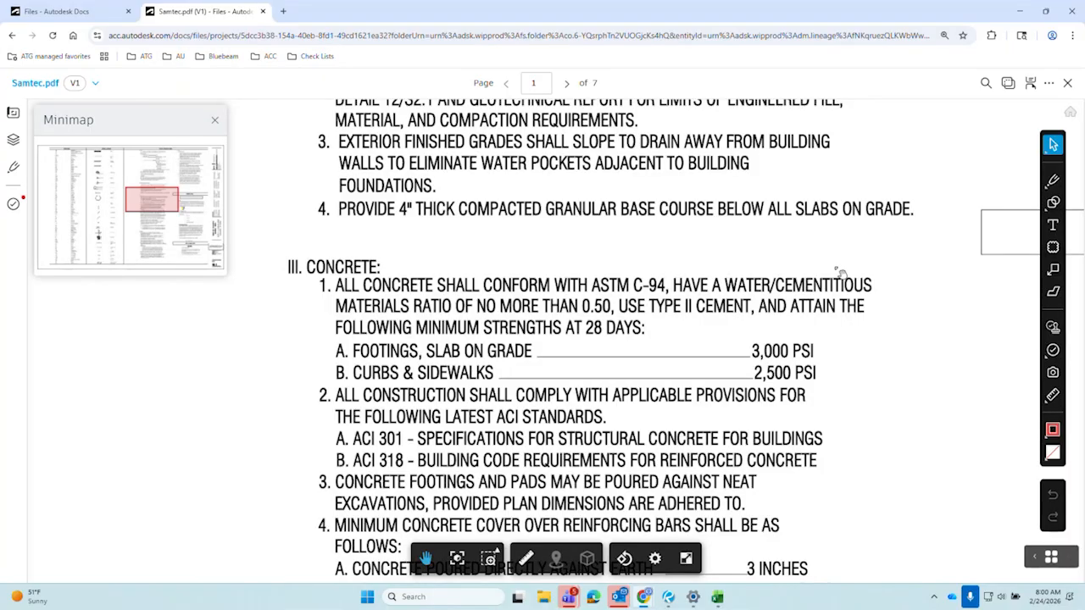
pyautogui.click(1053, 247)
pyautogui.moveTo(351, 251); pyautogui.dragTo(518, 376)
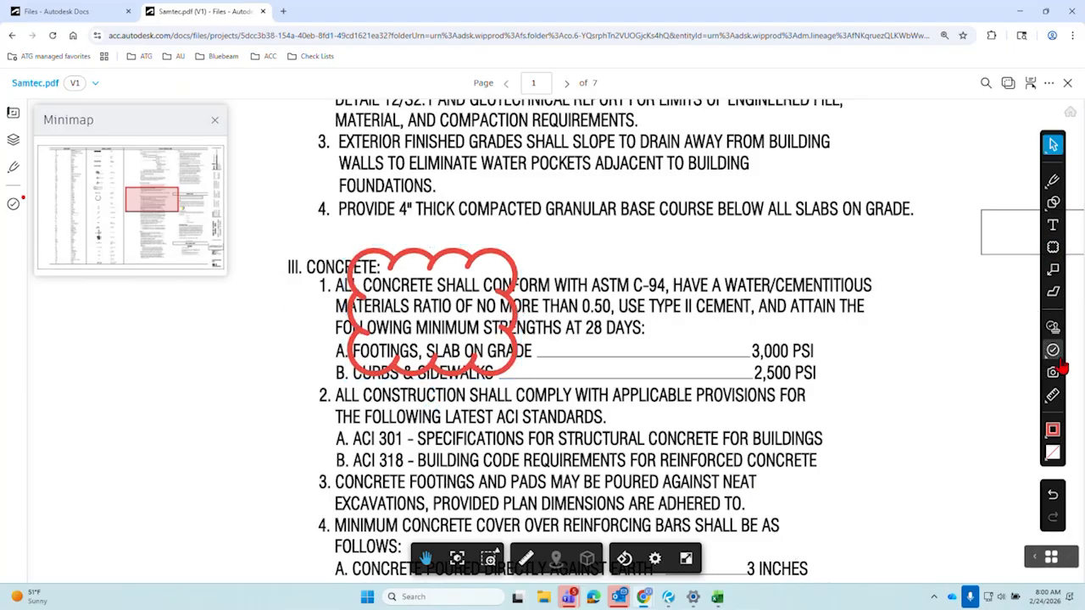
# Add a red callout with the text "hello" over the concrete notes, beside the cloud
pyautogui.click(1053, 268)
pyautogui.click(651, 247)
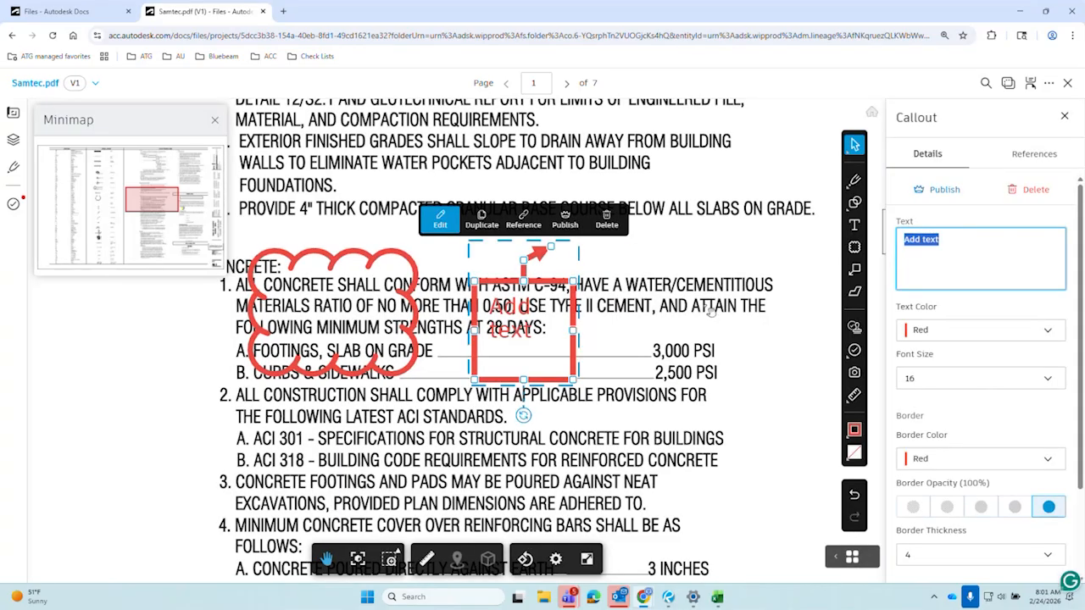
pyautogui.write('he')
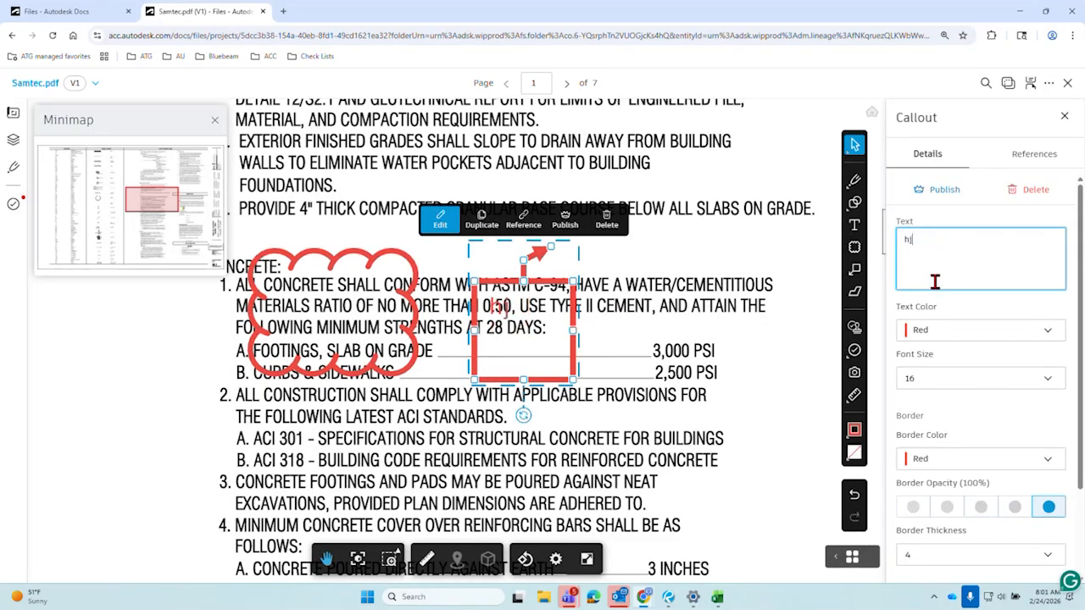
pyautogui.write('llo')
pyautogui.click(767, 354)
# Move the "hello" callout box up and to the right, to the end of the concrete note lines, keeping its arrowhead in place
pyautogui.moveTo(658, 352); pyautogui.dragTo(701, 310)
pyautogui.moveTo(670, 269); pyautogui.dragTo(652, 294)
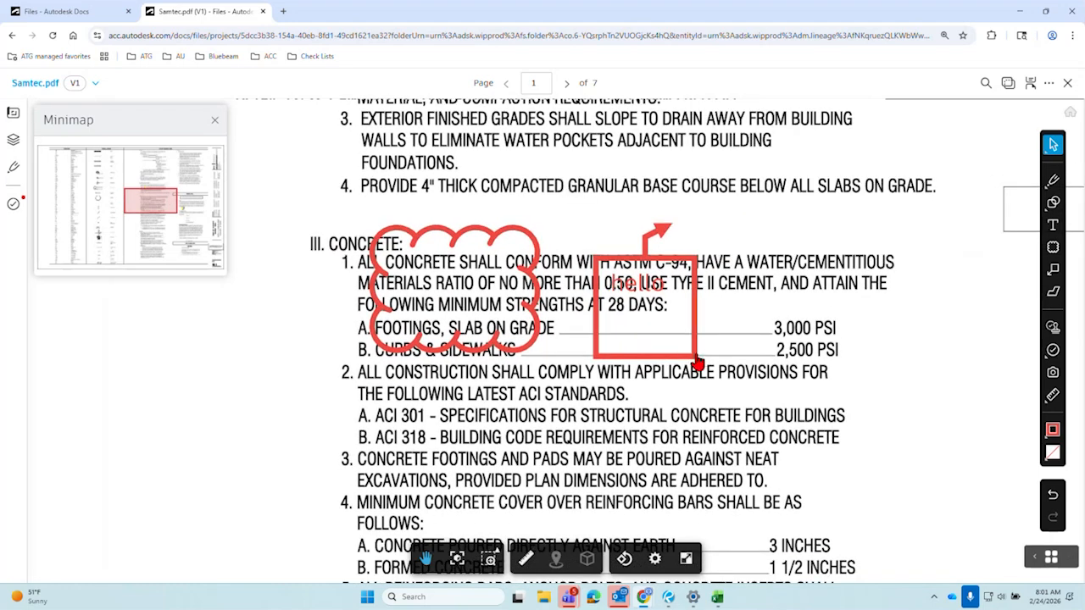
pyautogui.click(694, 356)
pyautogui.moveTo(574, 360); pyautogui.dragTo(800, 285)
pyautogui.click(795, 378)
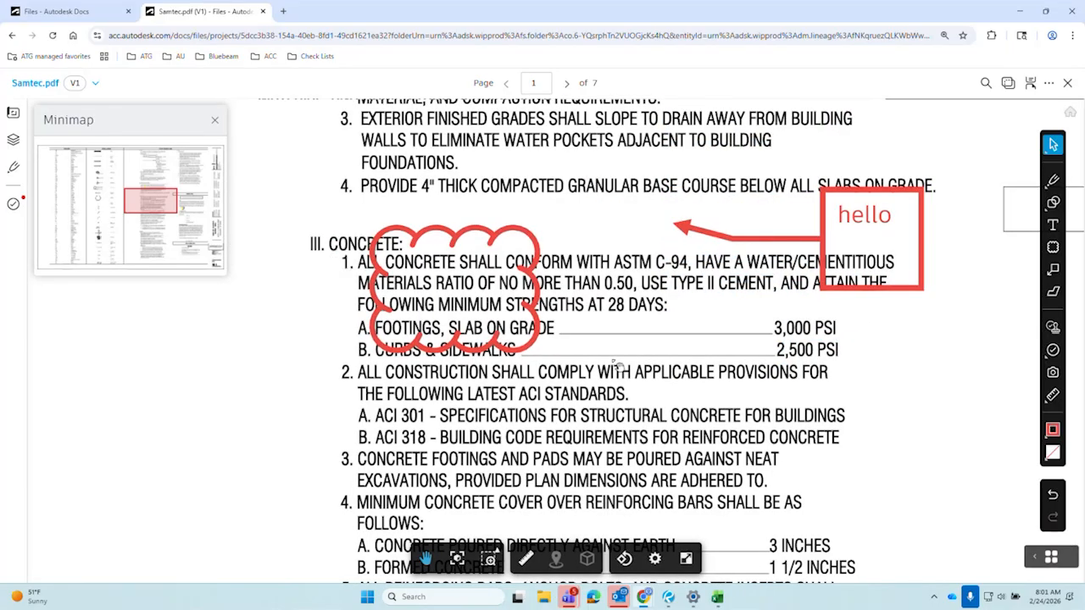
# Examine the viewer's additional file options, such as exporting, downloading and syncing markups, and its configuration settings
pyautogui.scroll(-2, 610, 367)
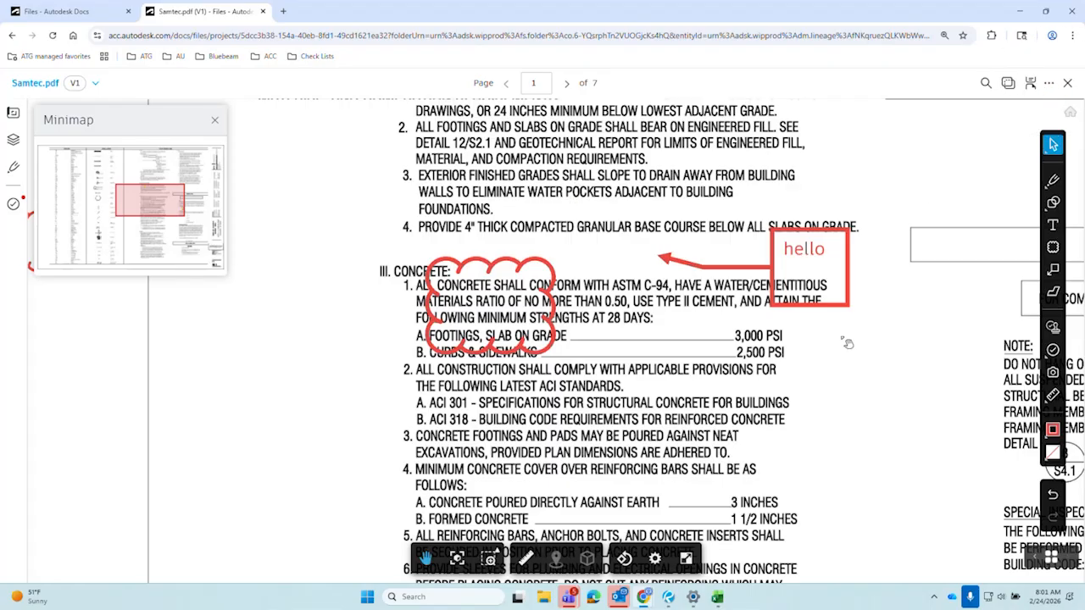
pyautogui.click(1049, 83)
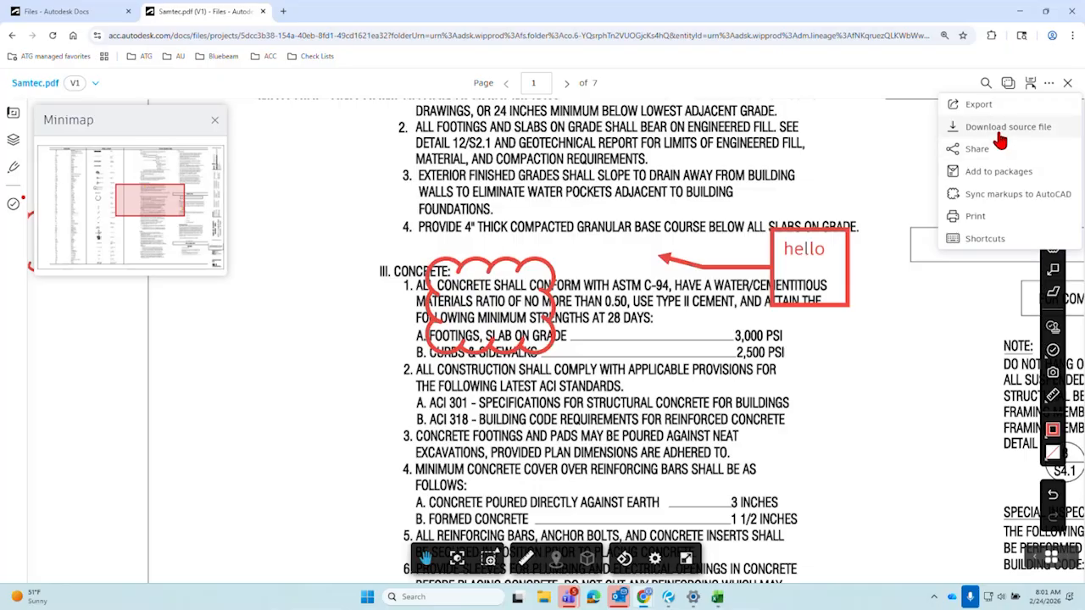
pyautogui.click(923, 407)
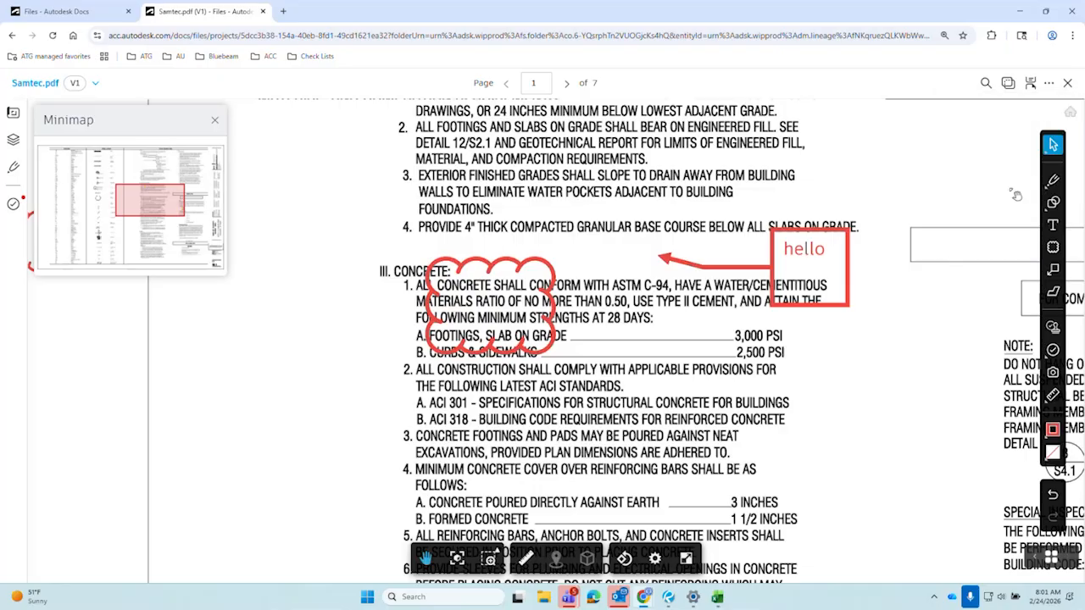
pyautogui.click(1047, 85)
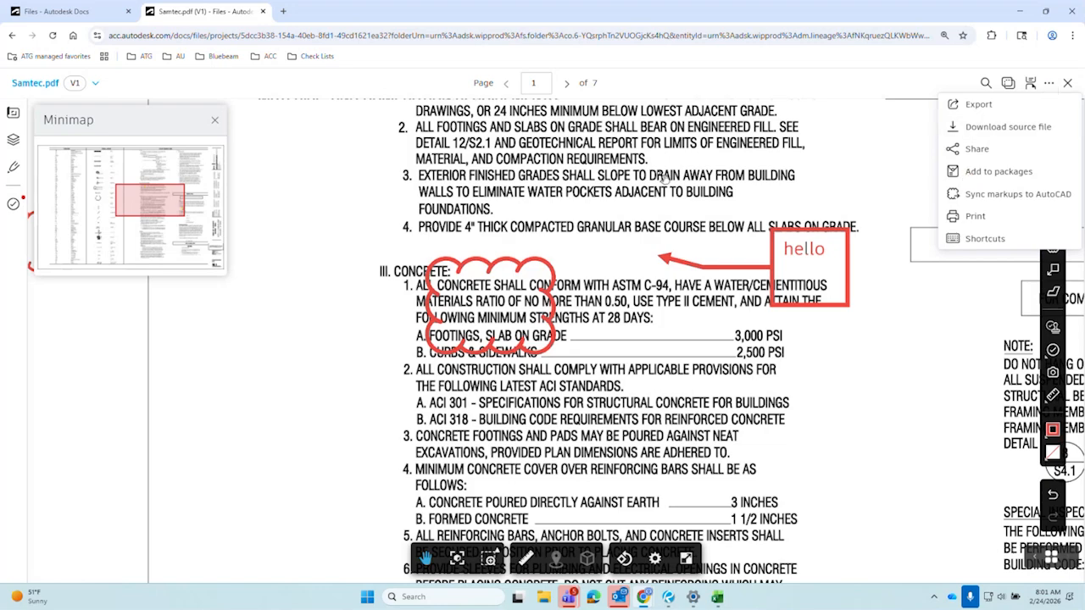
pyautogui.click(662, 174)
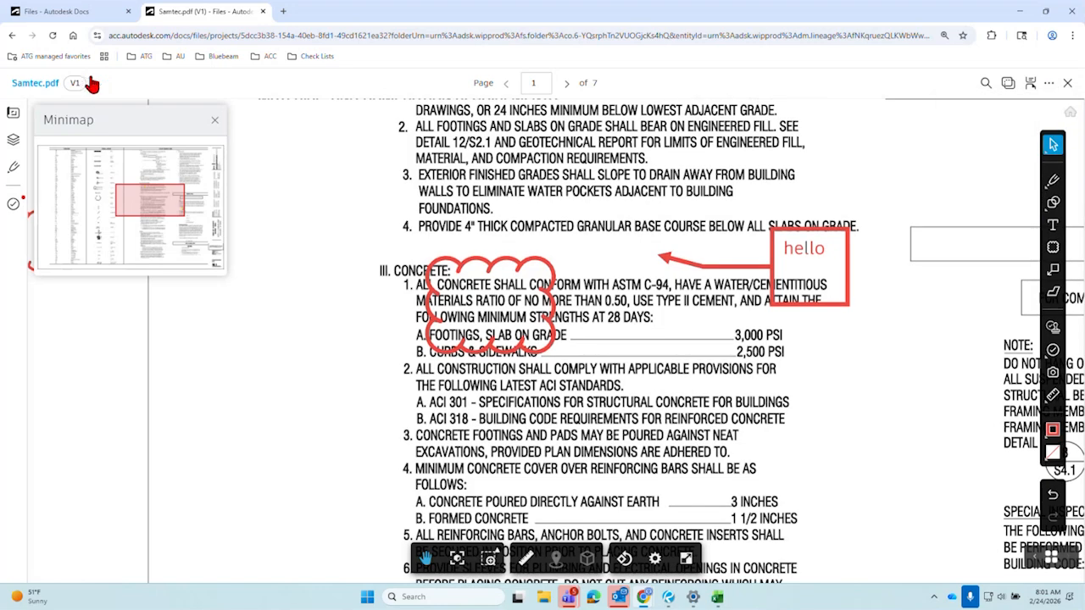
pyautogui.click(1050, 84)
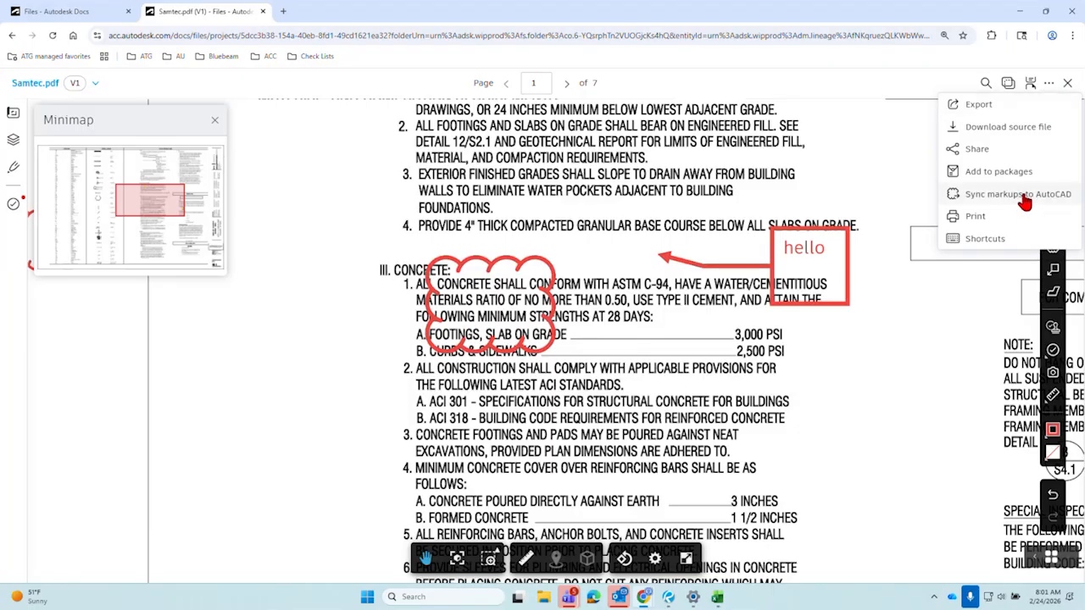
pyautogui.click(931, 341)
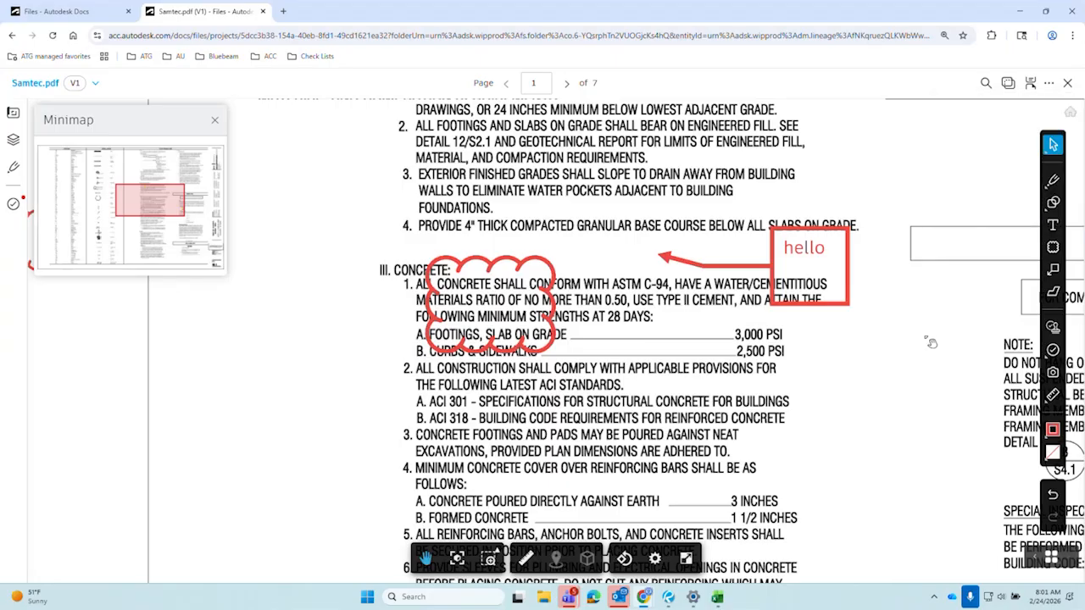
pyautogui.click(656, 559)
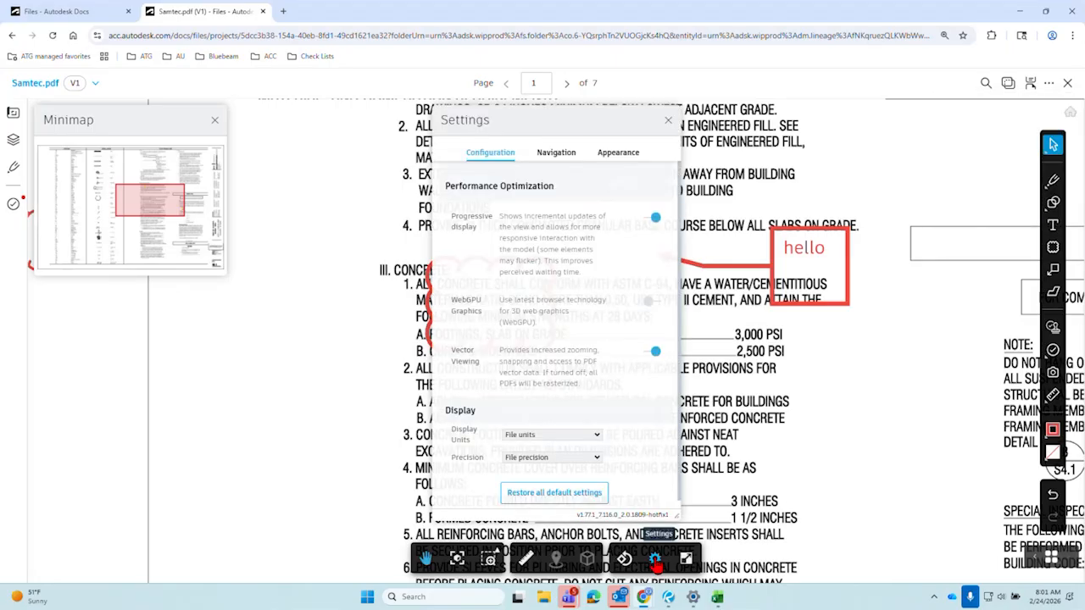
pyautogui.click(656, 560)
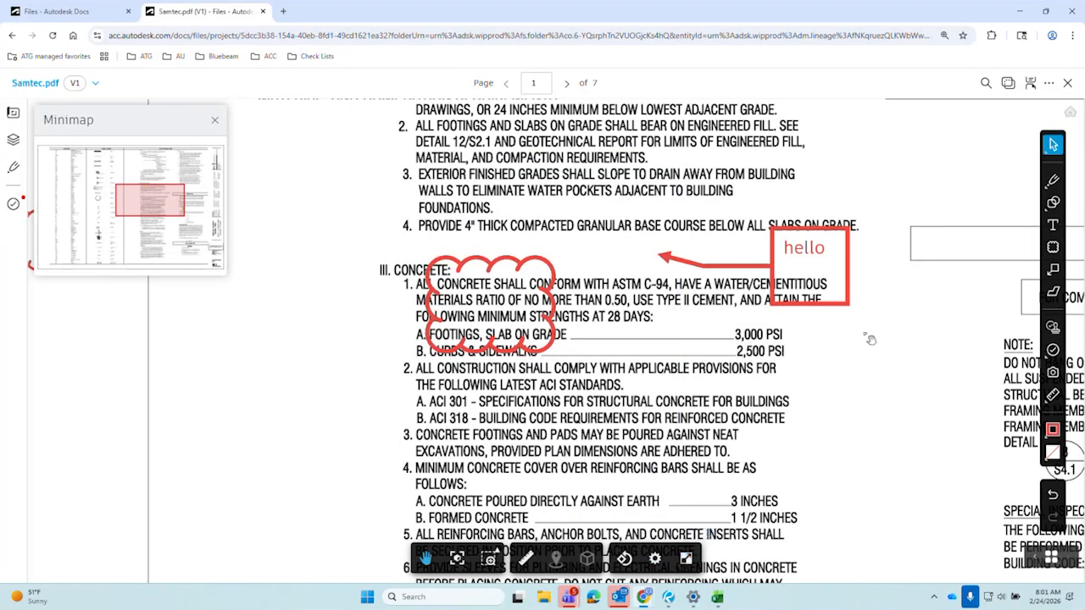
# Exit the viewer and look through the actions for Samtec.pdf, including the Publish choices and the source file download options
pyautogui.click(1067, 90)
pyautogui.rightClick(524, 407)
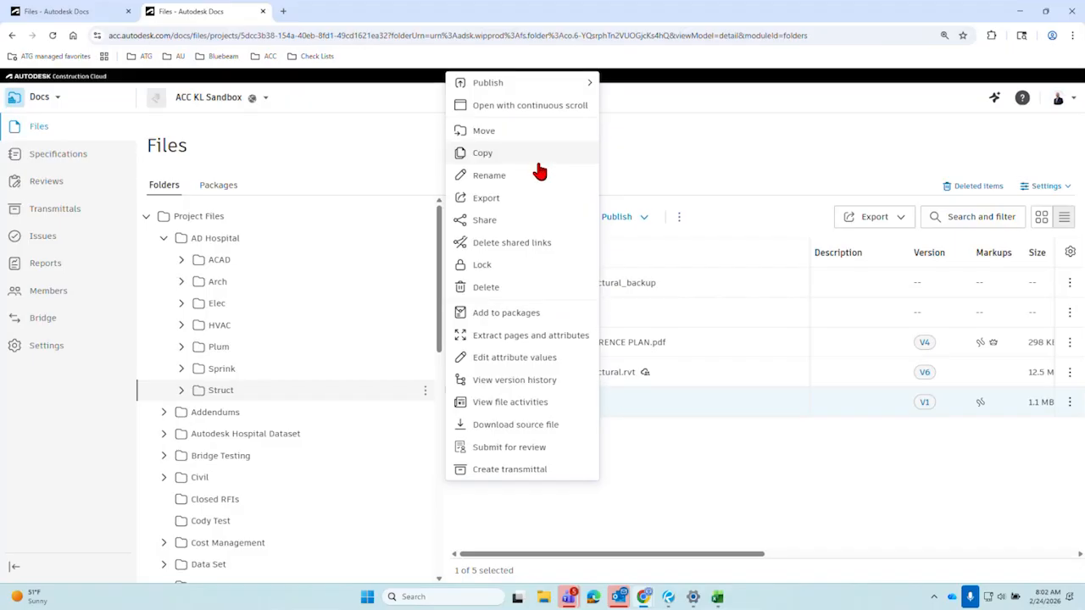
pyautogui.moveTo(535, 82)
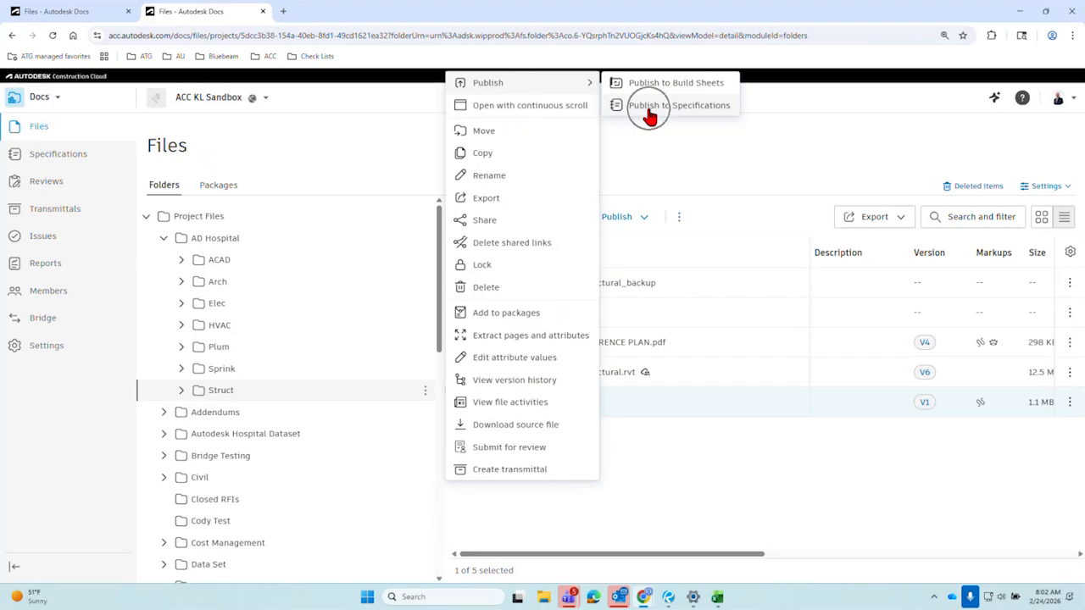
pyautogui.click(887, 531)
pyautogui.click(1069, 403)
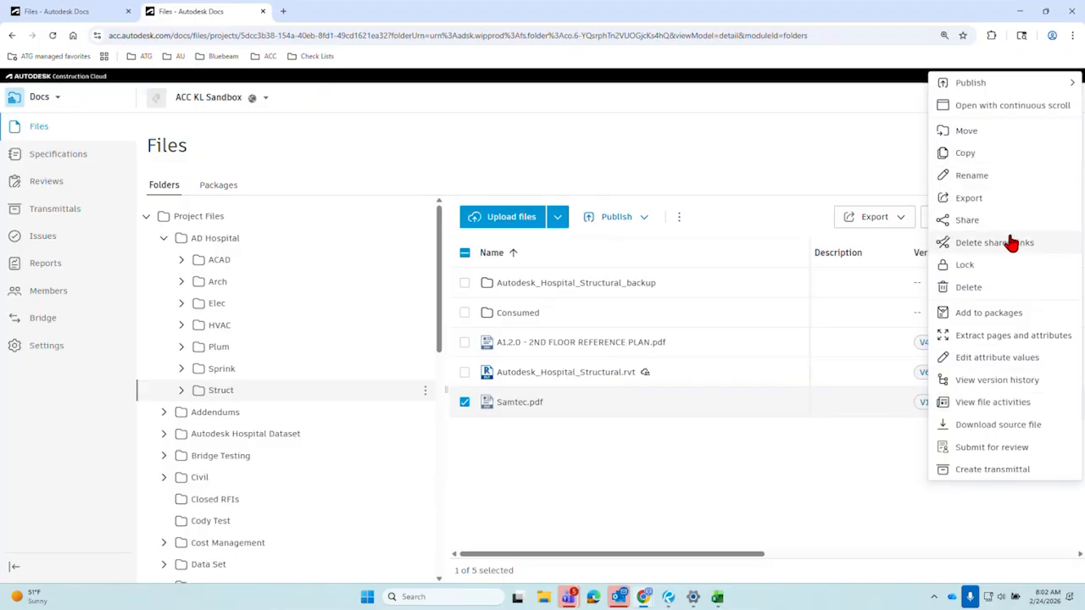
pyautogui.click(1000, 426)
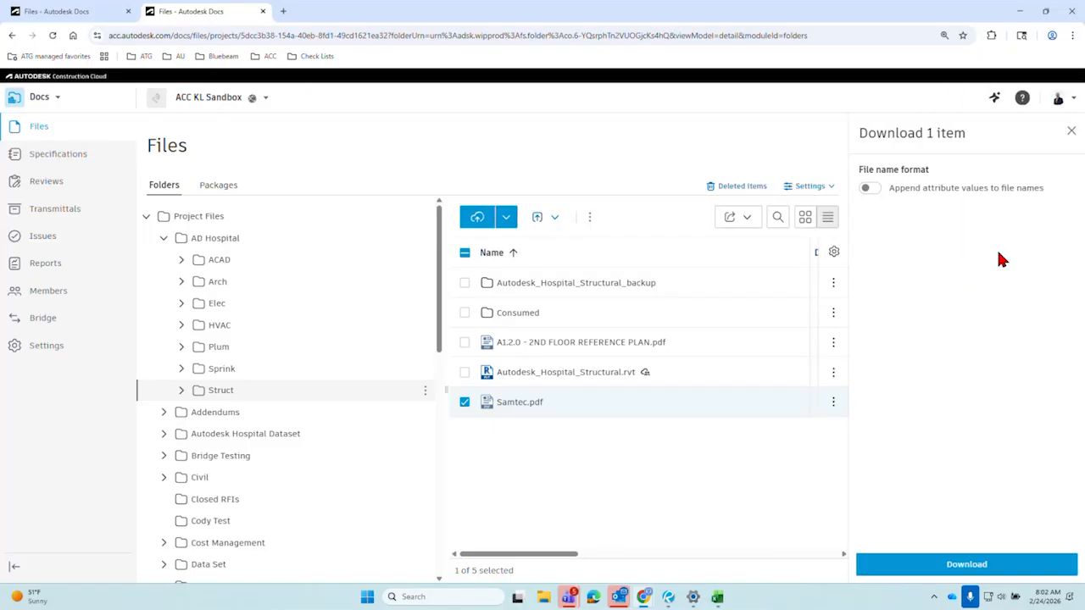
pyautogui.click(1071, 131)
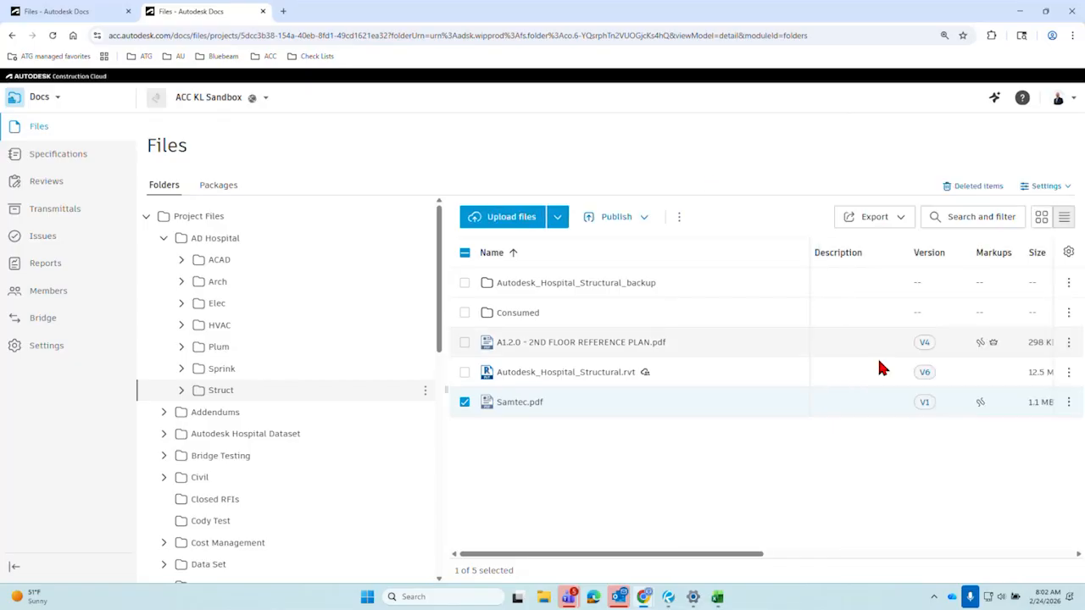
# View the version history of Samtec.pdf with the actions for V1, and check the selected file's other actions
pyautogui.click(926, 403)
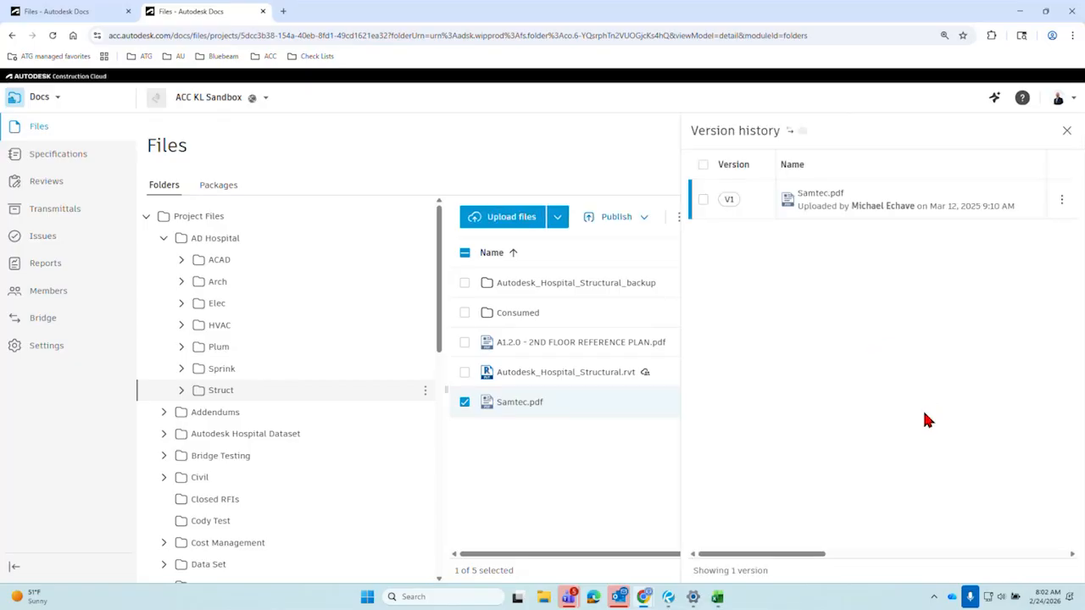
pyautogui.click(704, 200)
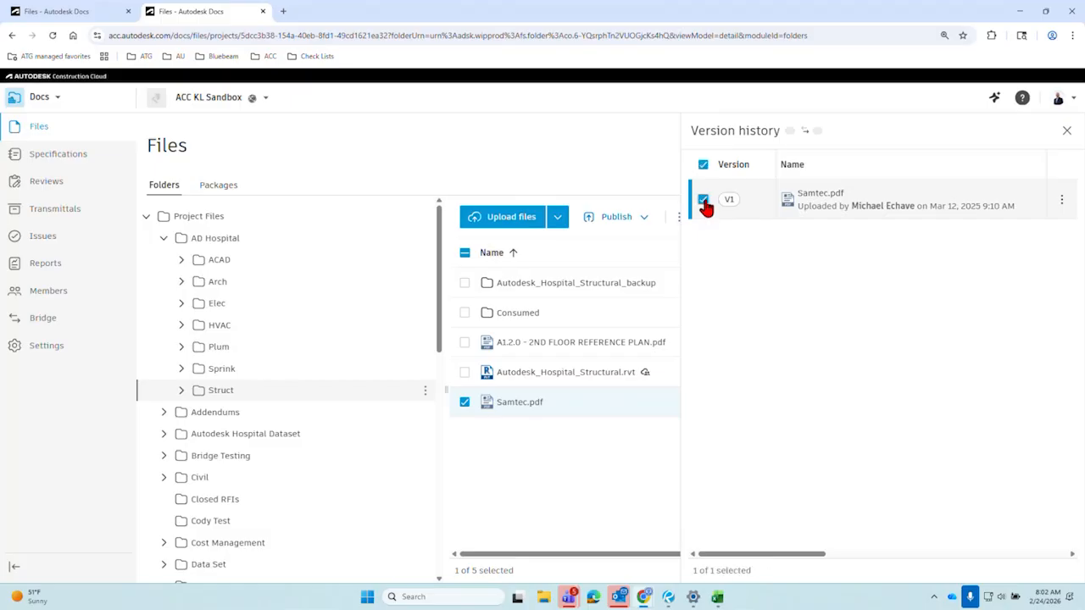
pyautogui.click(1061, 201)
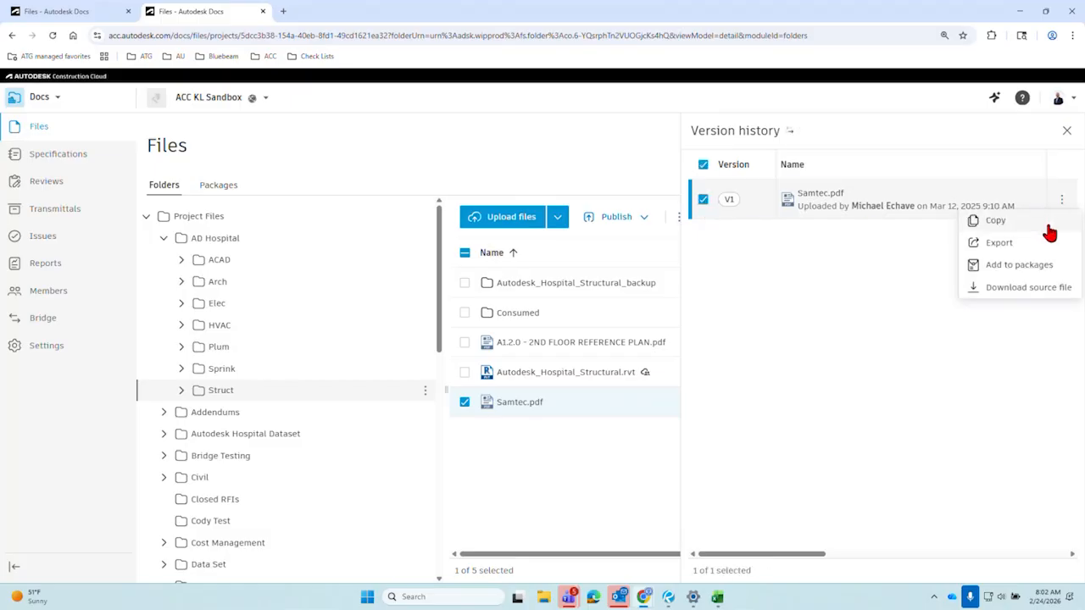
pyautogui.click(1067, 132)
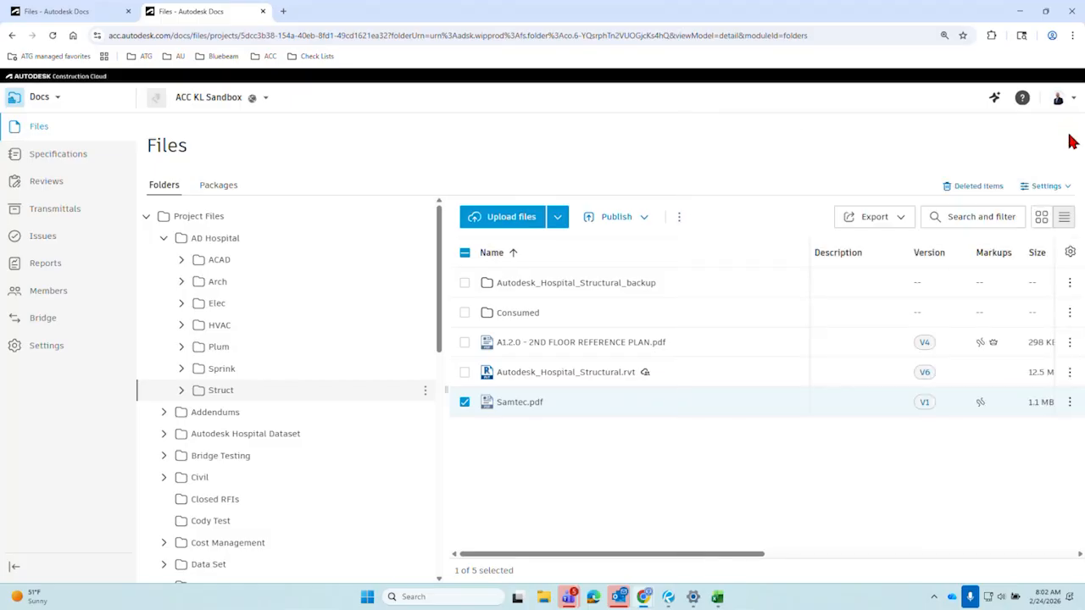
pyautogui.click(679, 217)
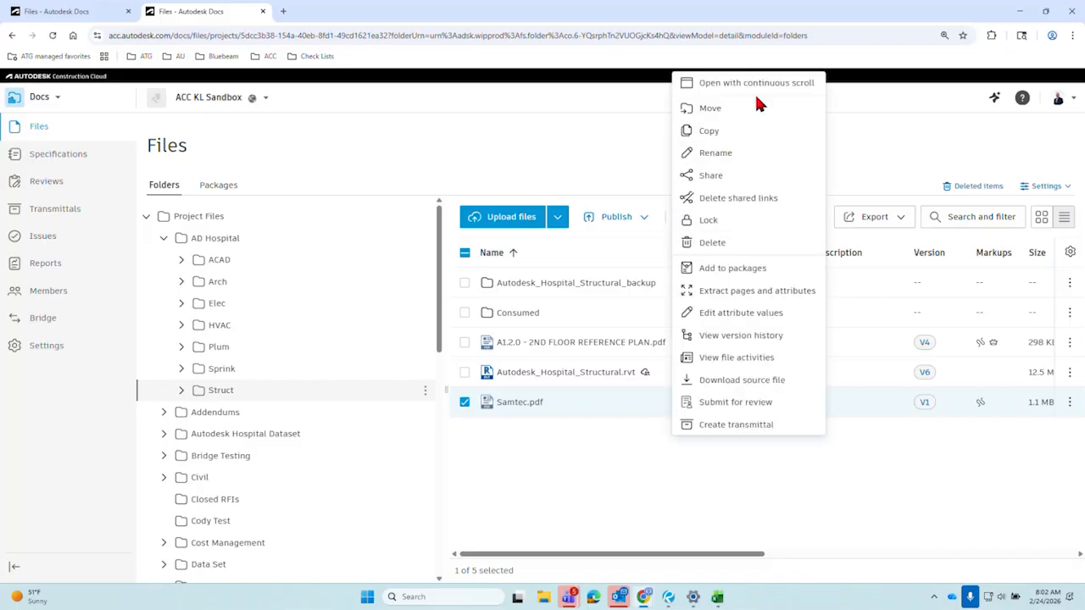
pyautogui.click(670, 477)
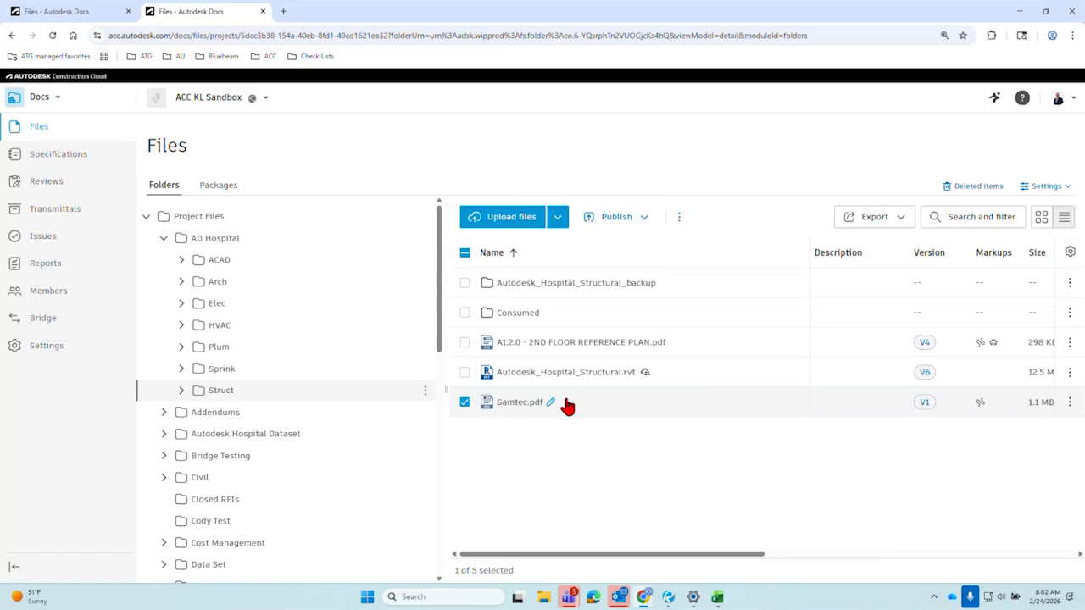
# Reopen Samtec.pdf to review the markups on page 1 and the viewer's additional options, and exit the viewer
pyautogui.click(536, 404)
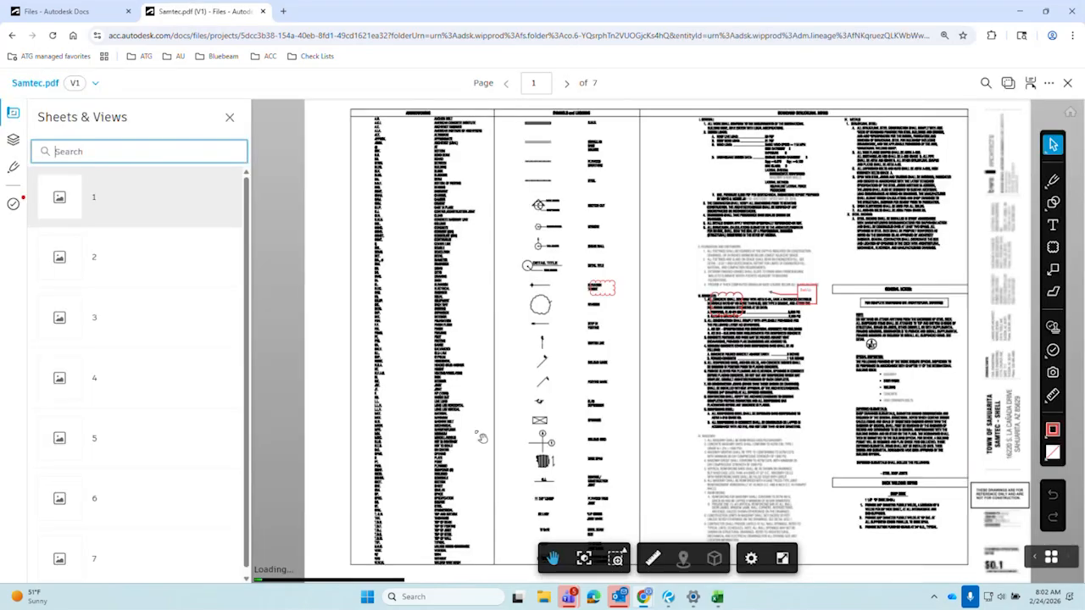
pyautogui.scroll(5, 625, 296)
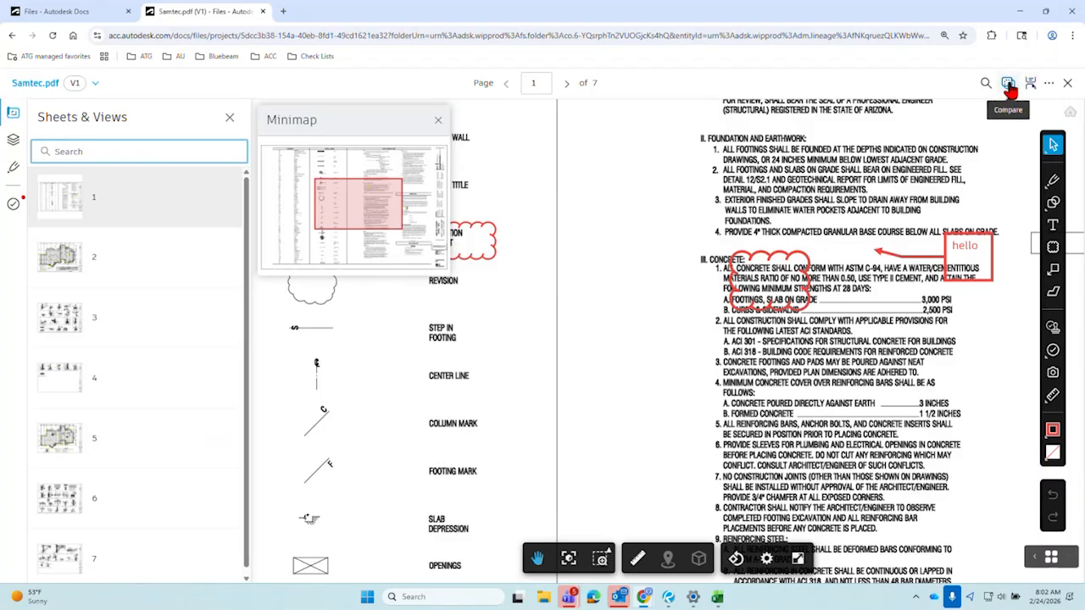
pyautogui.click(1049, 83)
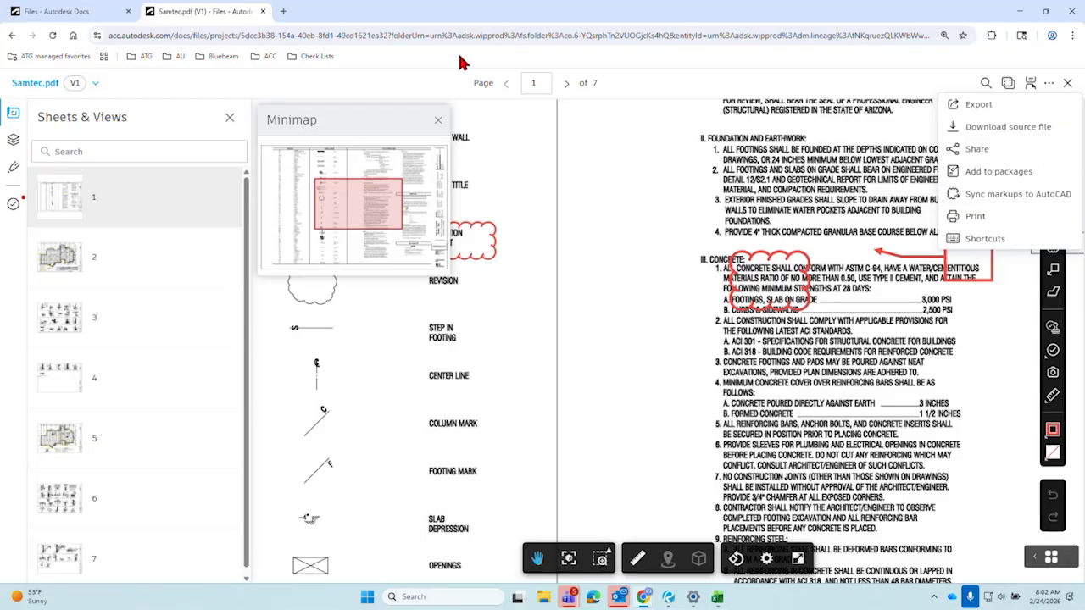
pyautogui.click(672, 195)
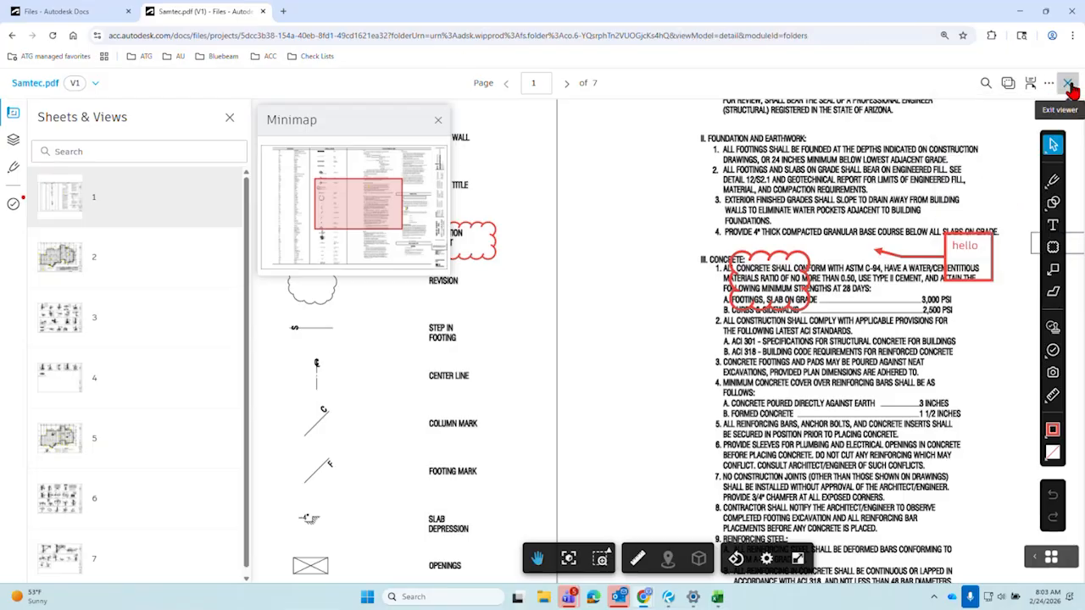
pyautogui.click(1067, 83)
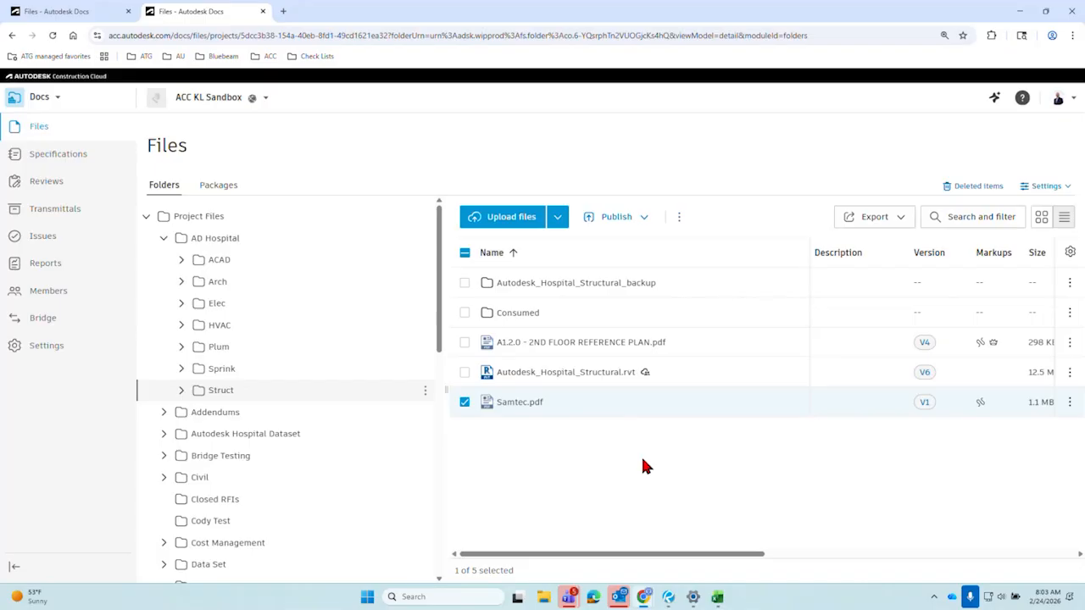
# Reopen Samtec.pdf, check its additional options and the source file download settings without downloading, and exit the viewer
pyautogui.click(513, 403)
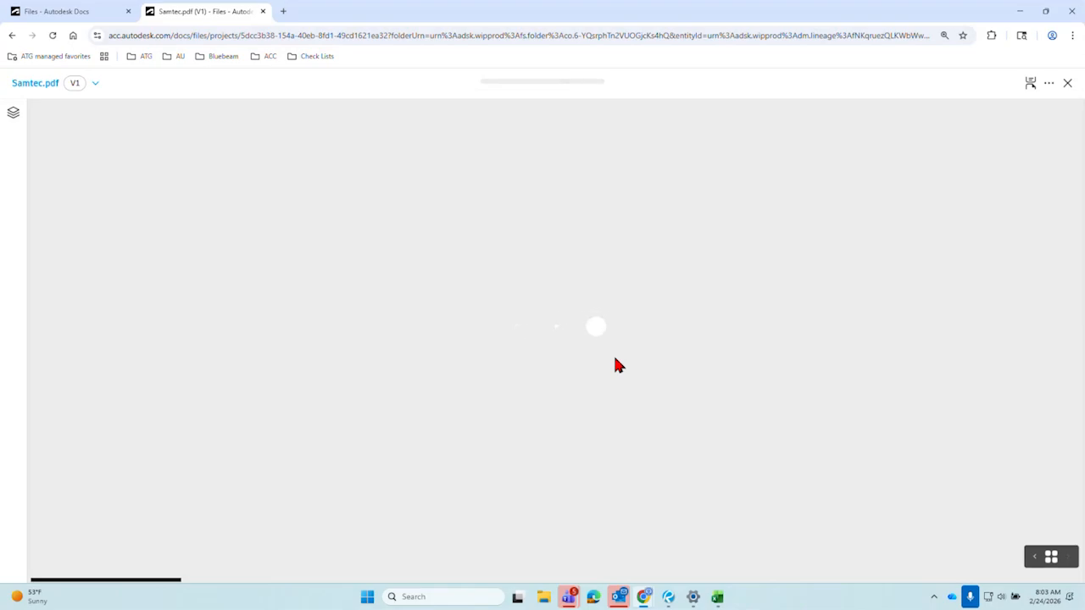
pyautogui.scroll(3, 706, 365)
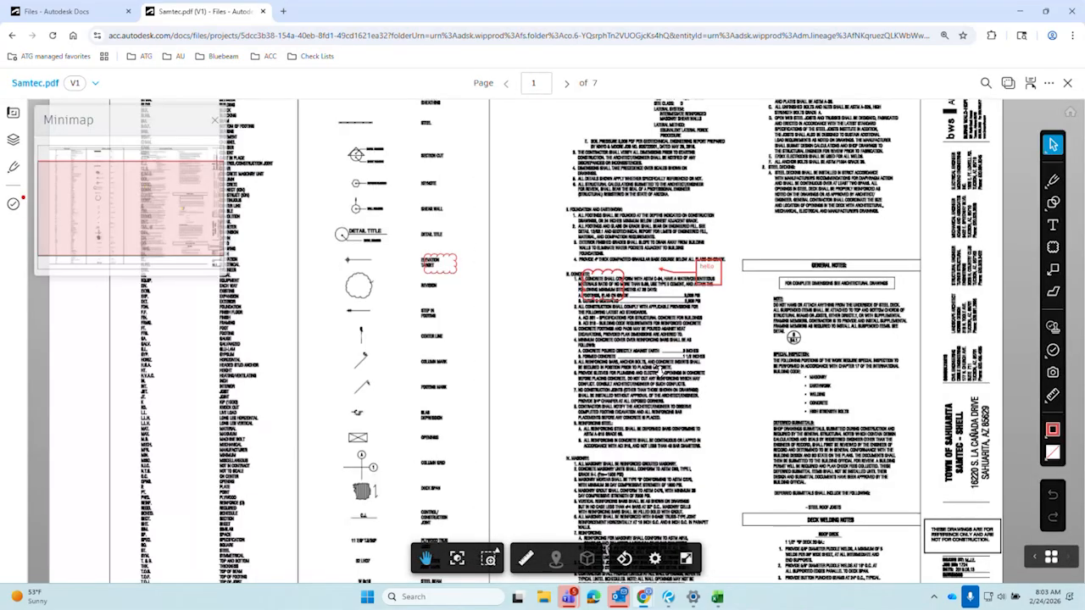
pyautogui.click(1049, 83)
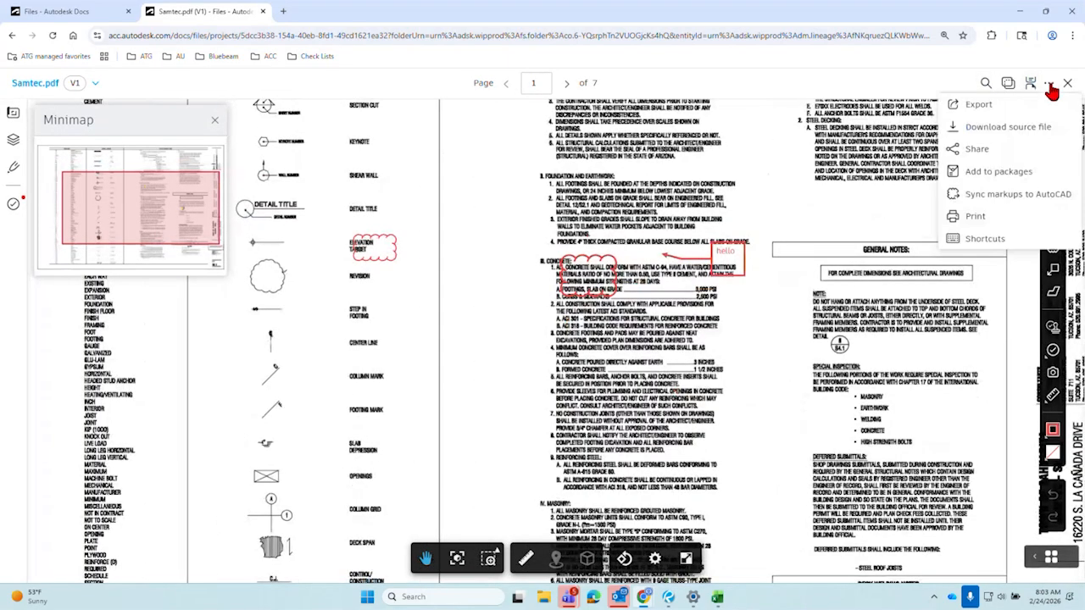
pyautogui.click(1008, 129)
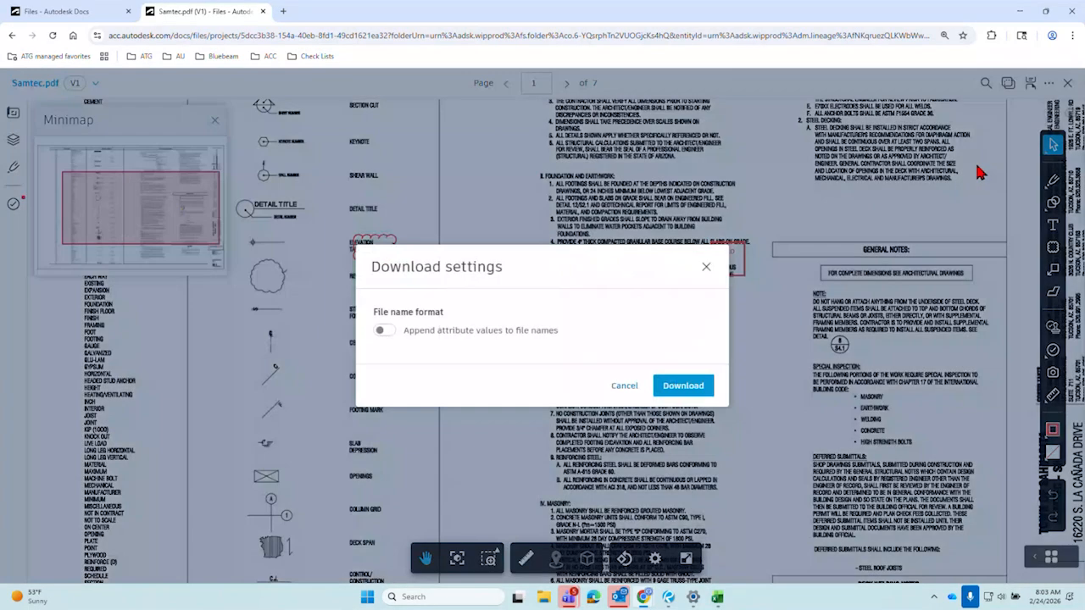
pyautogui.click(707, 267)
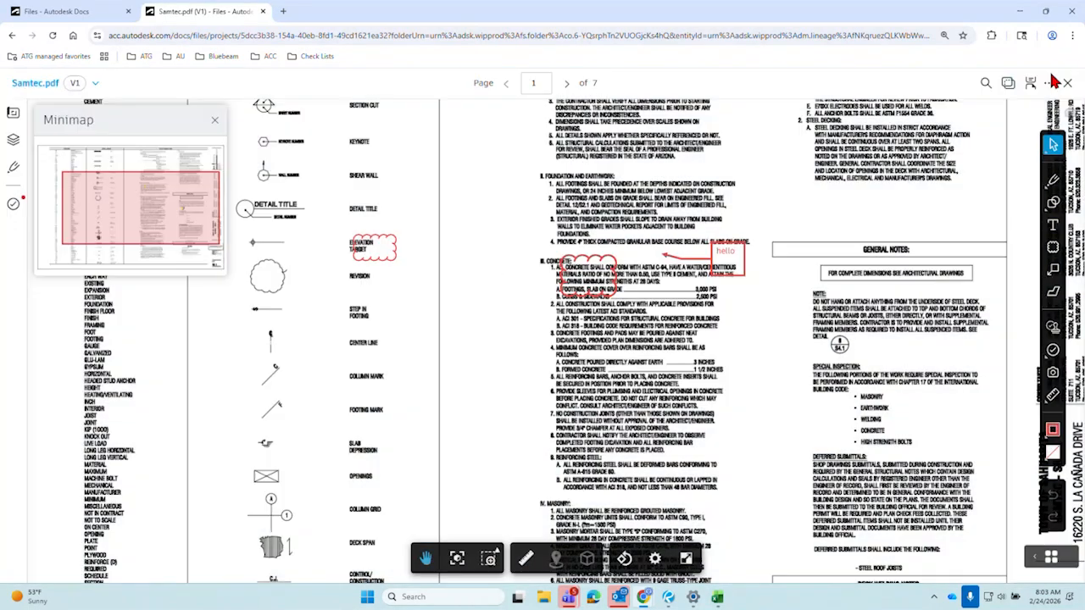
pyautogui.click(1049, 83)
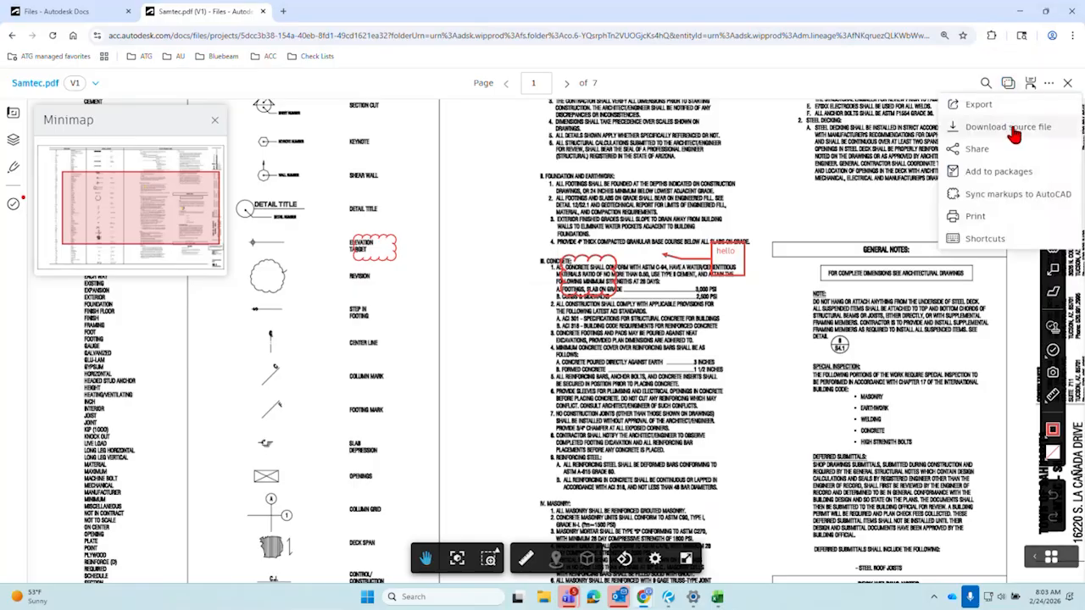
pyautogui.click(1050, 83)
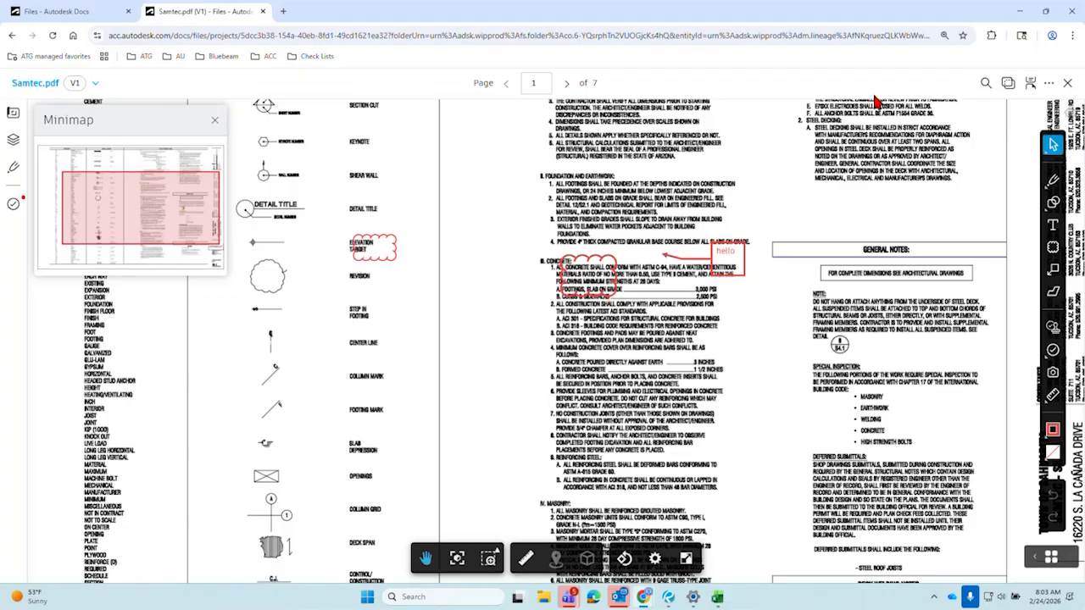
pyautogui.click(1067, 83)
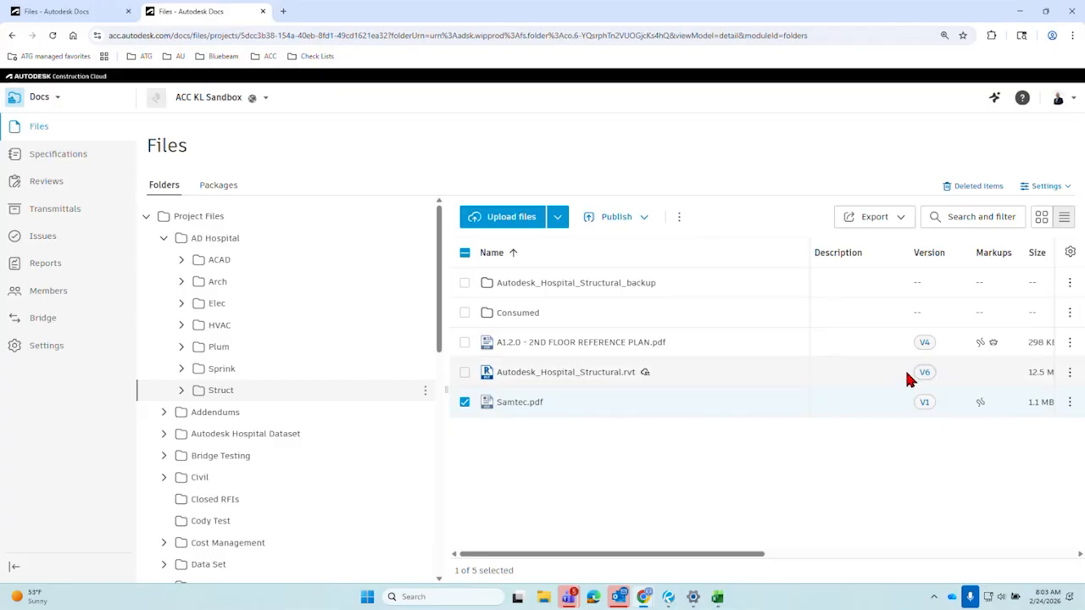
# Open Samtec.pdf again and download its source file without appending attribute values to the file name
pyautogui.click(535, 409)
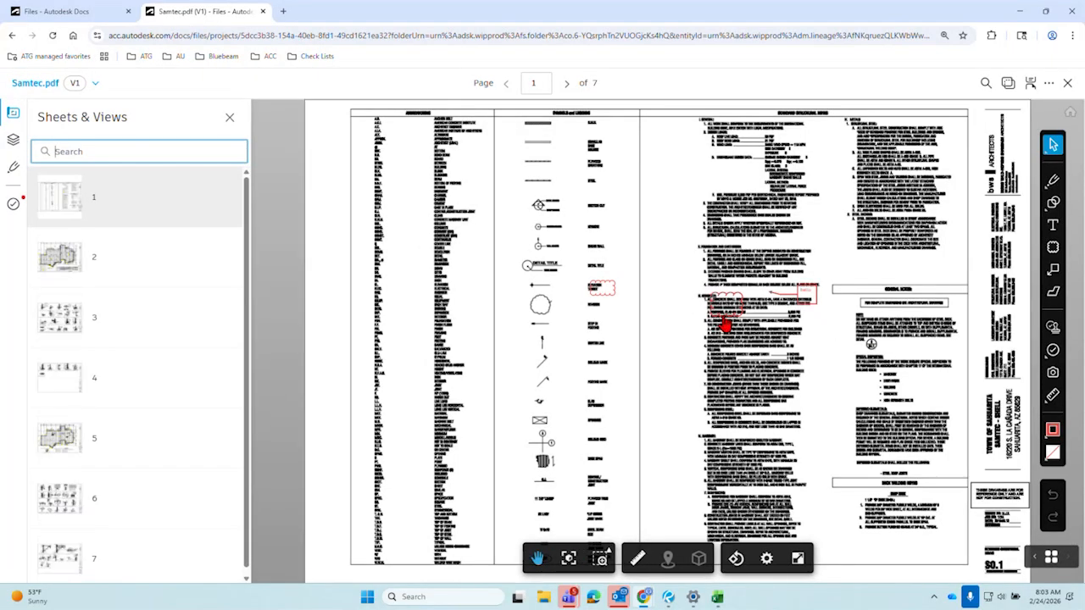
pyautogui.scroll(2, 817, 243)
pyautogui.click(1049, 83)
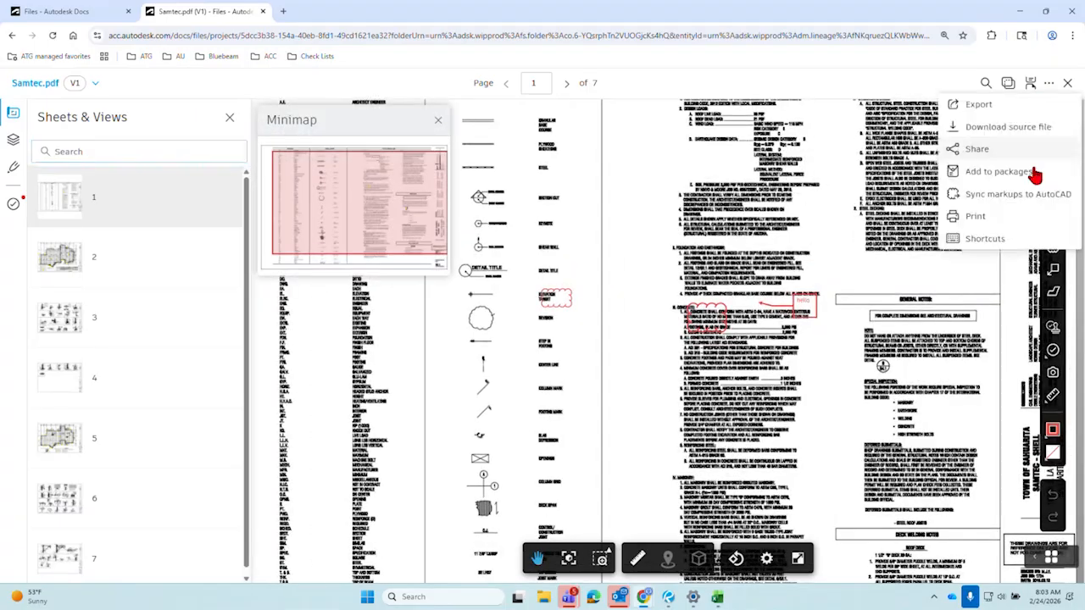
pyautogui.click(996, 129)
pyautogui.click(687, 392)
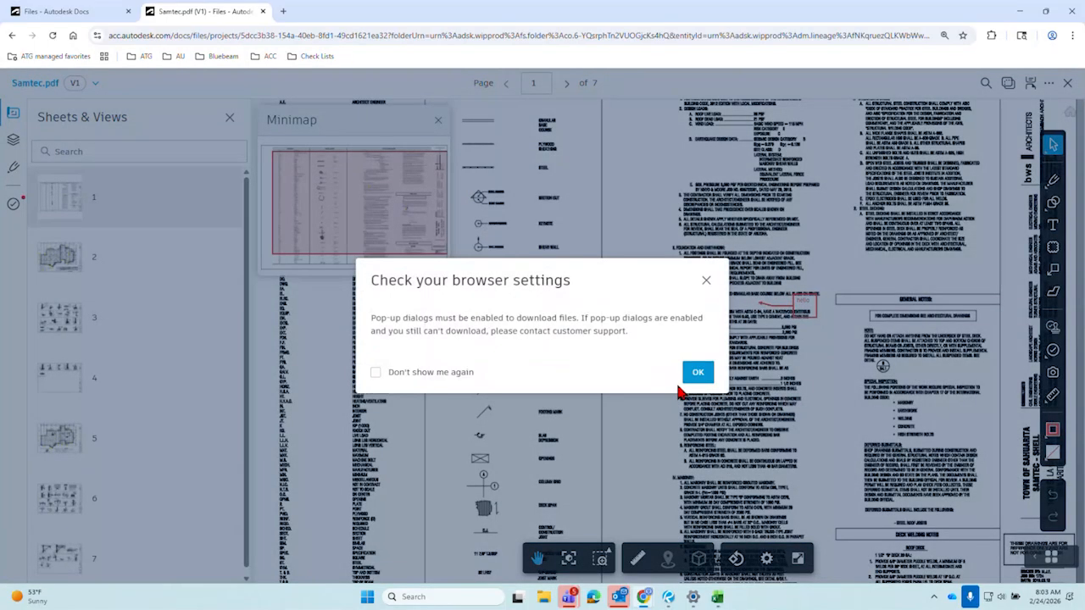
pyautogui.click(696, 380)
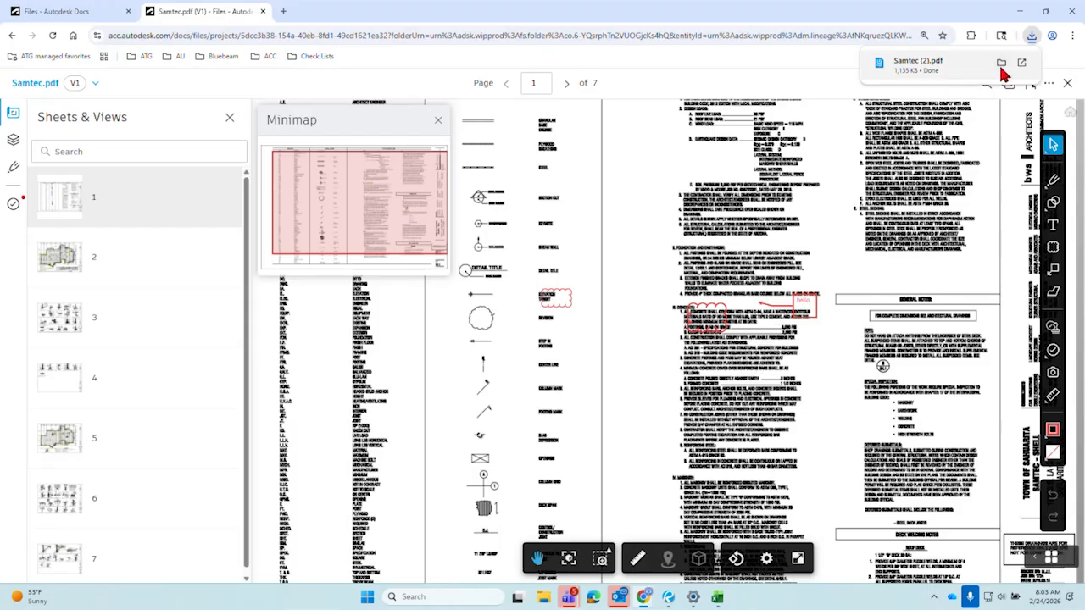
# Open the downloaded Samtec (2) file from the Downloads folder and switch to Bluebeam Revu to view it
pyautogui.click(1006, 68)
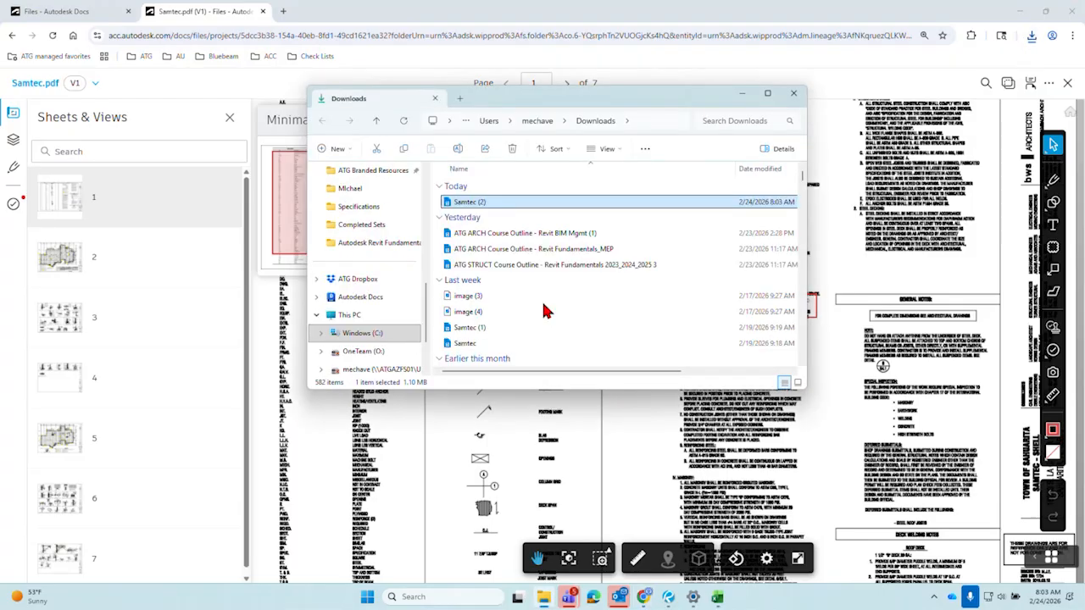
pyautogui.click(487, 206)
pyautogui.click(517, 202)
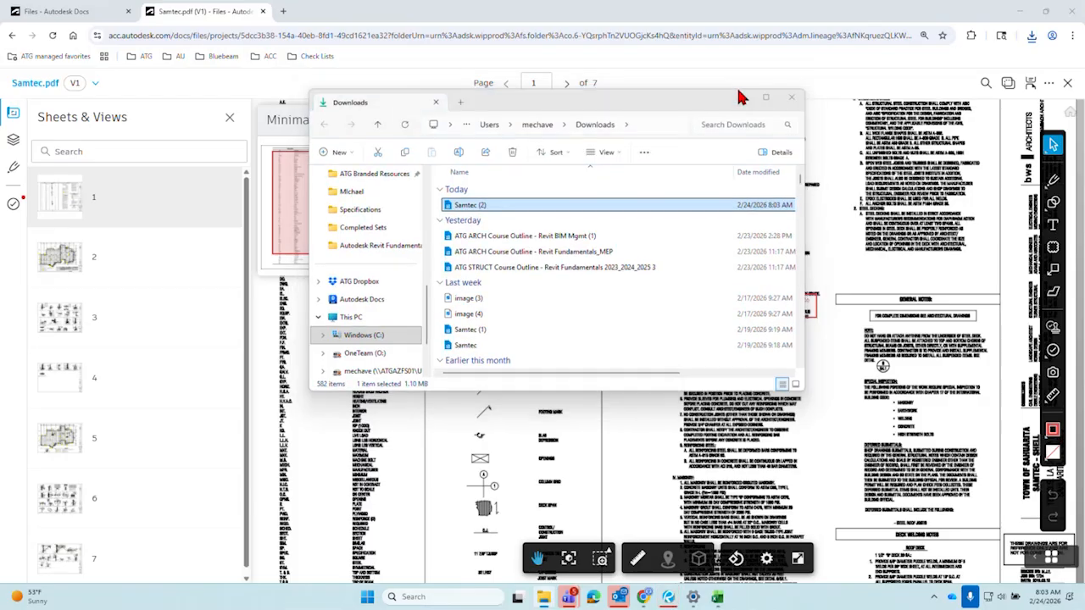
pyautogui.click(740, 94)
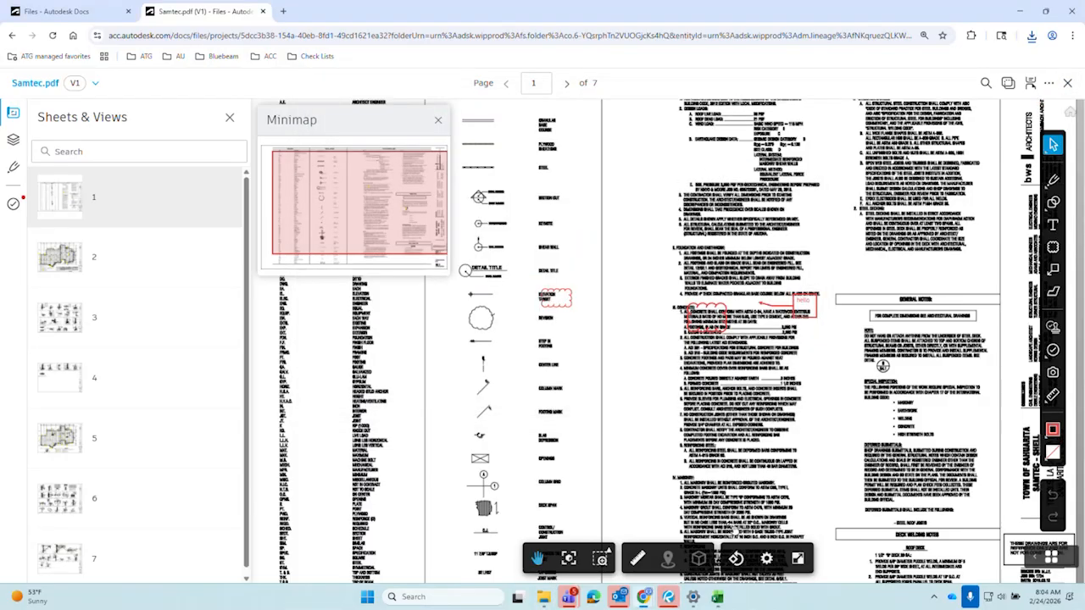
pyautogui.moveTo(666, 602)
pyautogui.click(666, 522)
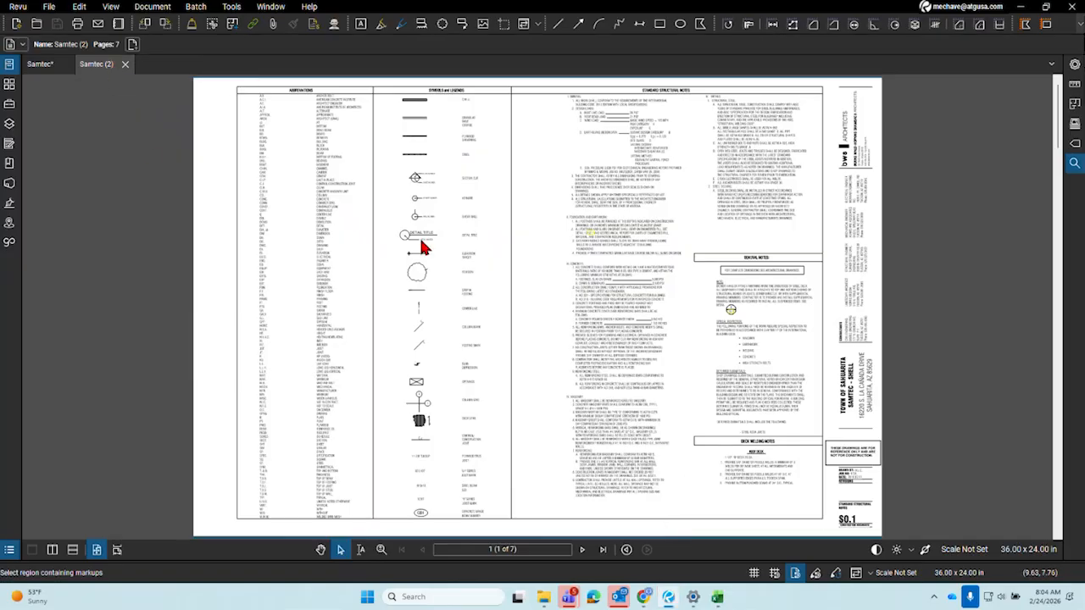
# Compare page 1 of Samtec (2) in Revu with the cloud and callout markups on the Autodesk Docs copy, and return to Revu
pyautogui.scroll(3, 568, 233)
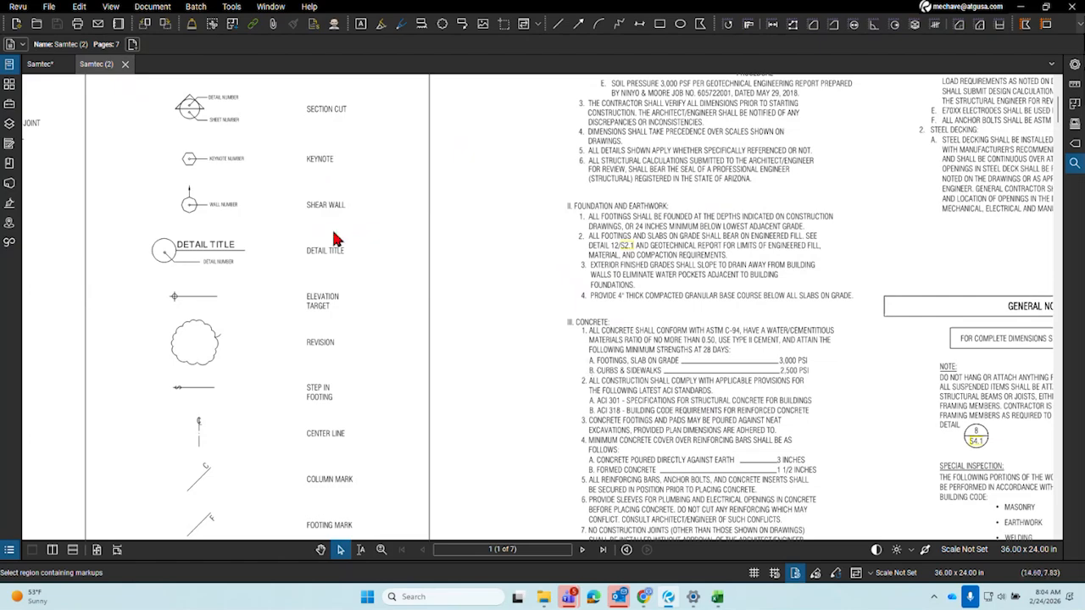
pyautogui.scroll(-3, 356, 230)
pyautogui.scroll(3, 462, 229)
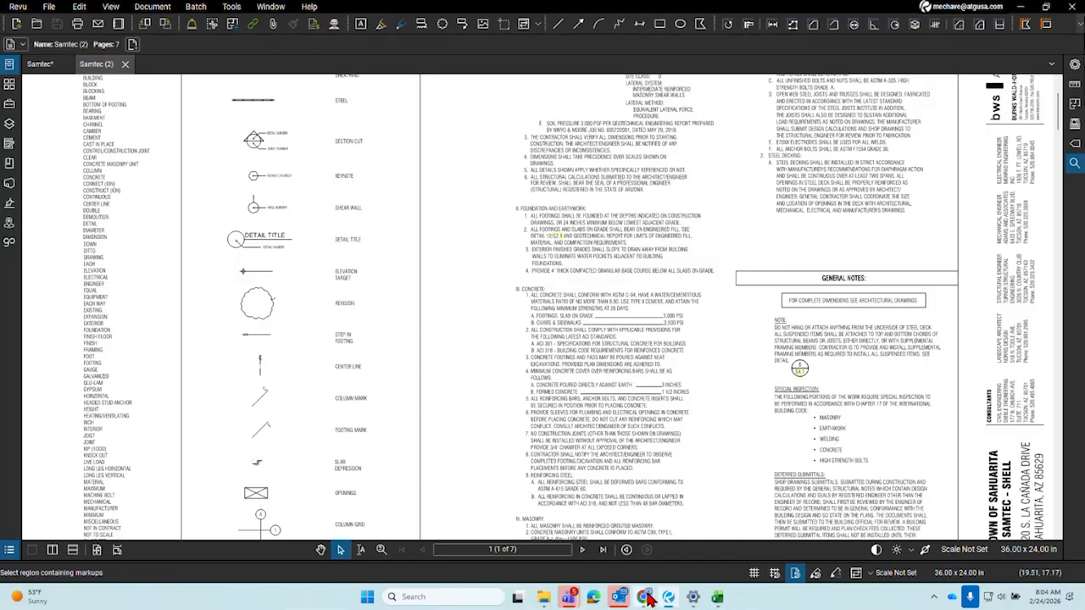
pyautogui.moveTo(647, 597)
pyautogui.click(839, 519)
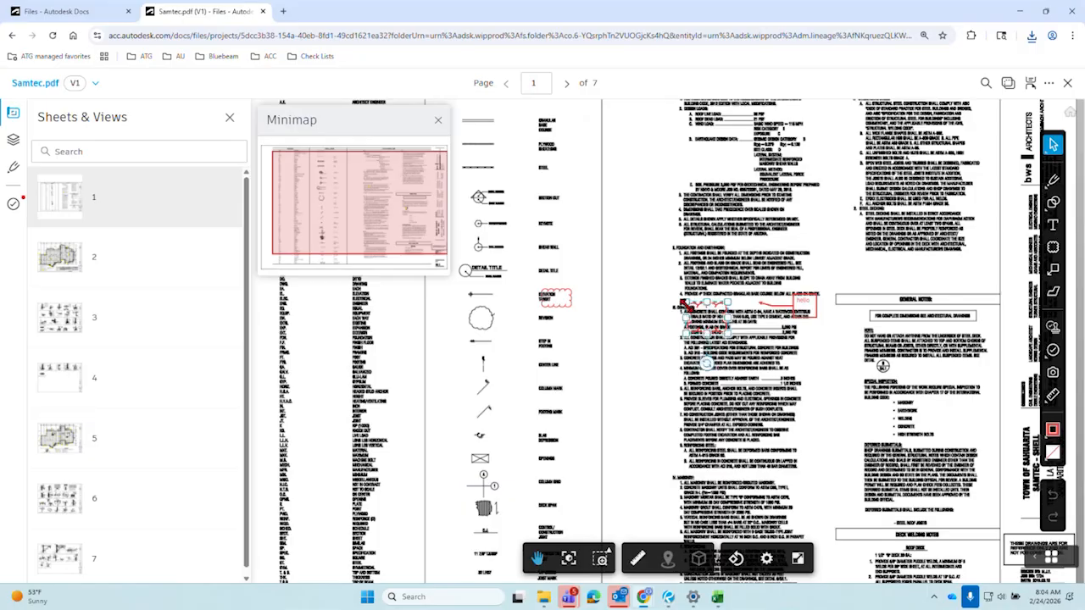
pyautogui.click(703, 314)
pyautogui.scroll(5, 789, 314)
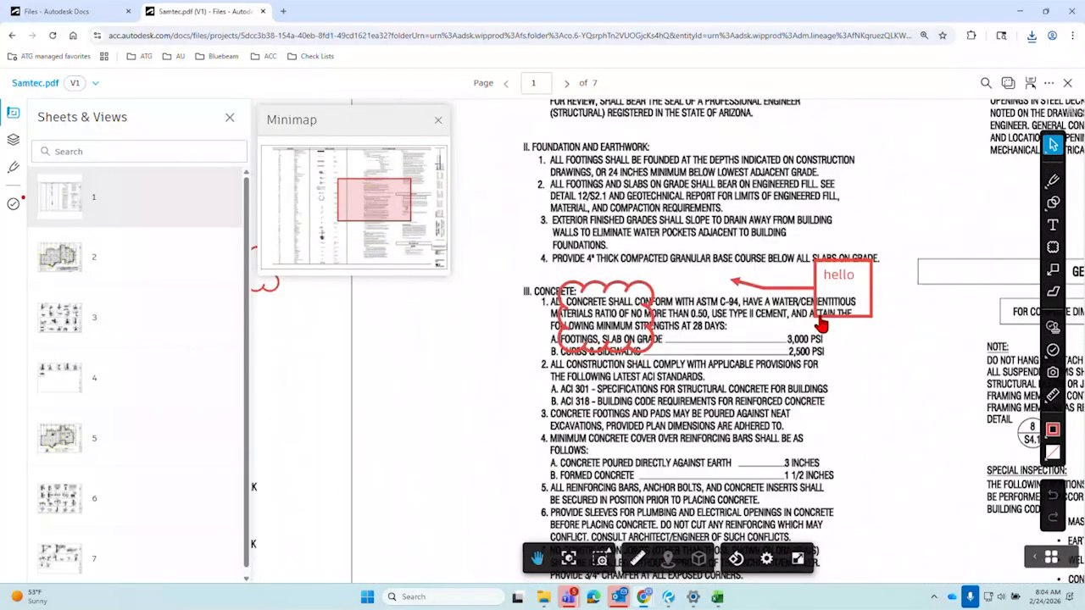
pyautogui.moveTo(683, 374); pyautogui.dragTo(795, 435)
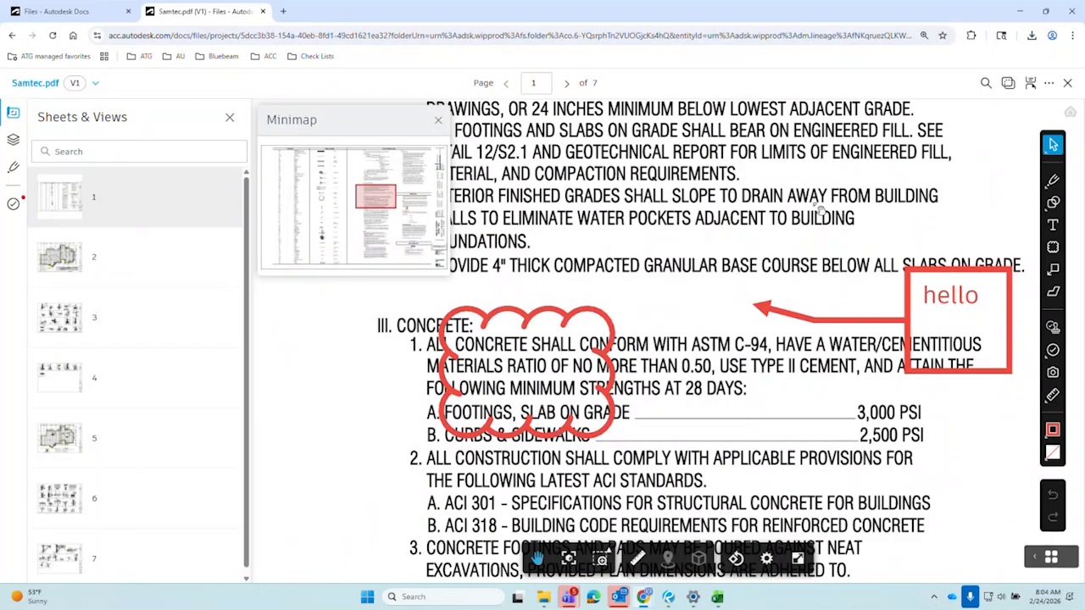
pyautogui.click(1041, 10)
pyautogui.click(1005, 233)
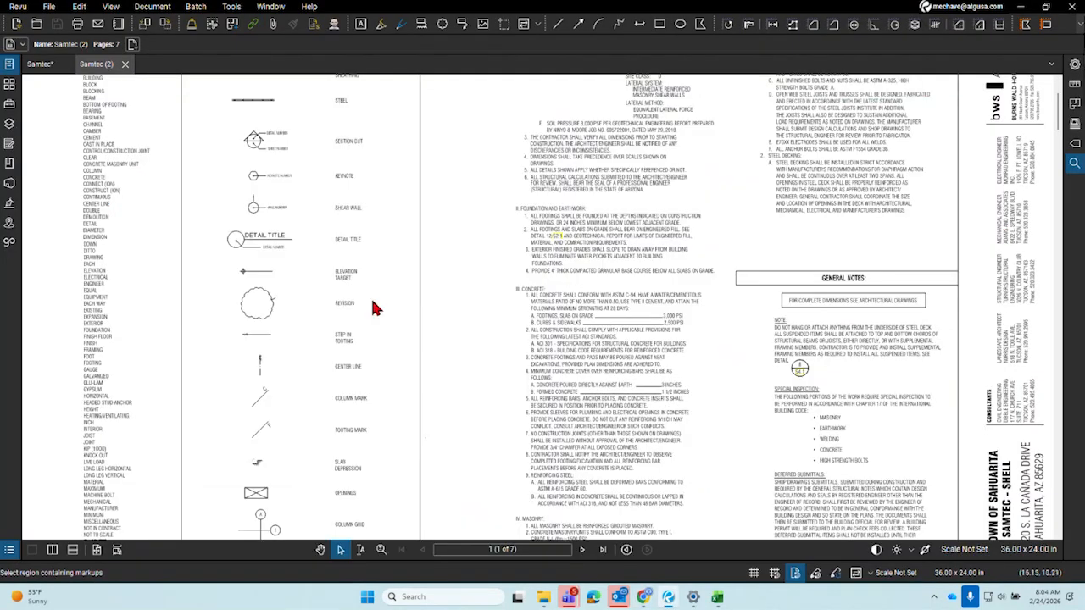
# In the Samtec document, enter "hello" in the yellow note on the foundation plan, and close, reopen and close its pop-up
pyautogui.click(37, 69)
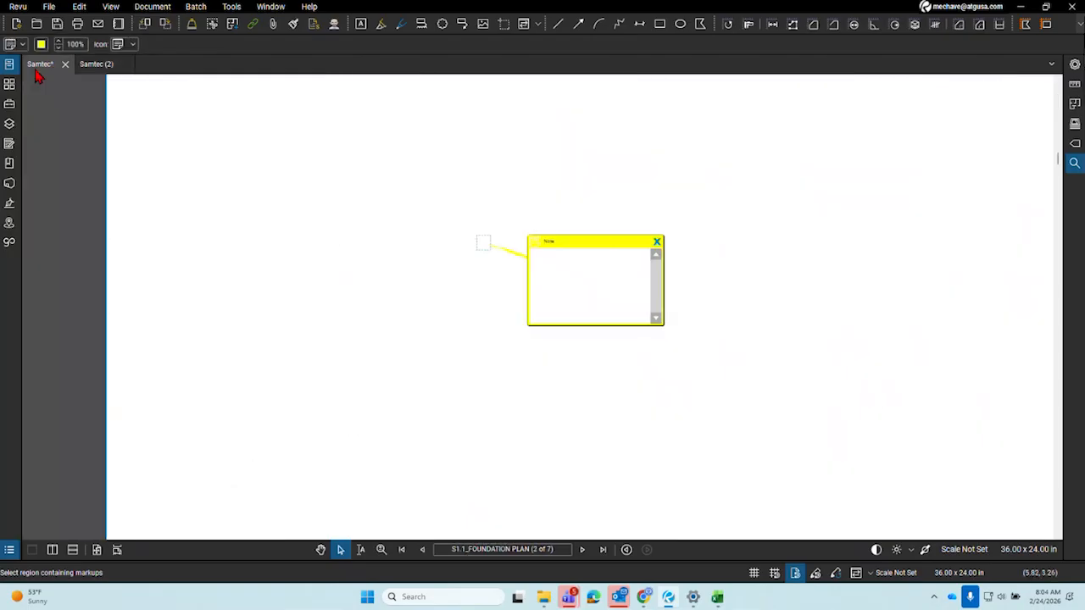
pyautogui.click(564, 279)
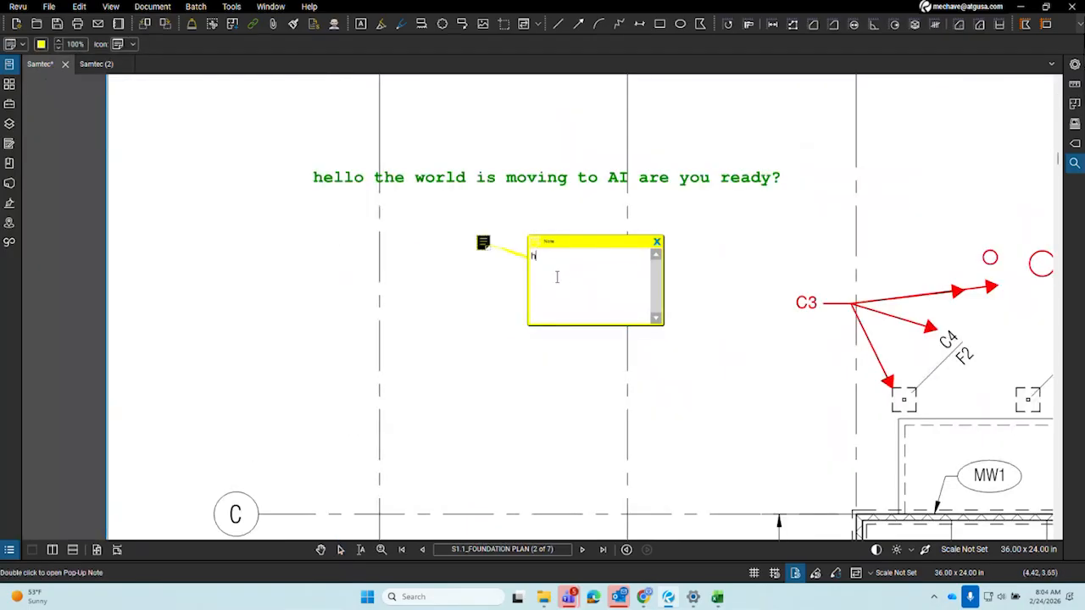
pyautogui.click(560, 382)
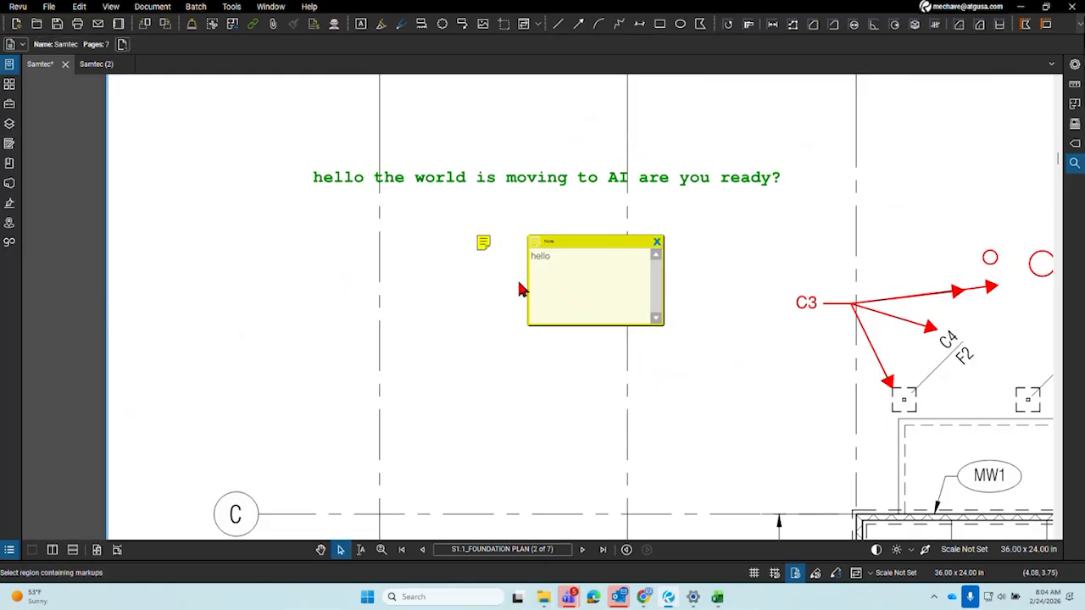
pyautogui.click(658, 244)
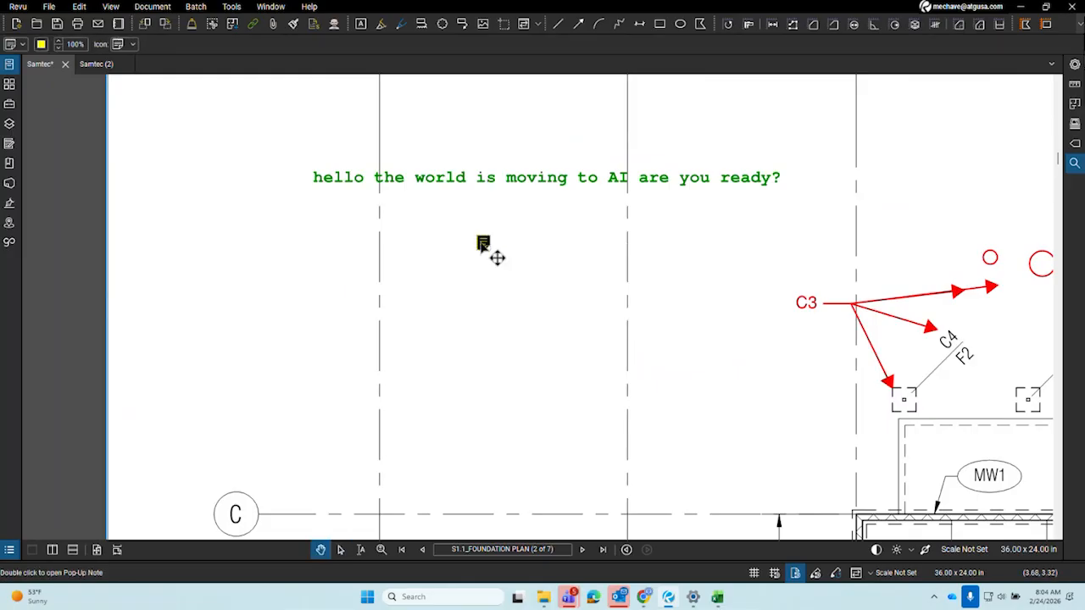
pyautogui.click(486, 244)
pyautogui.doubleClick(486, 244)
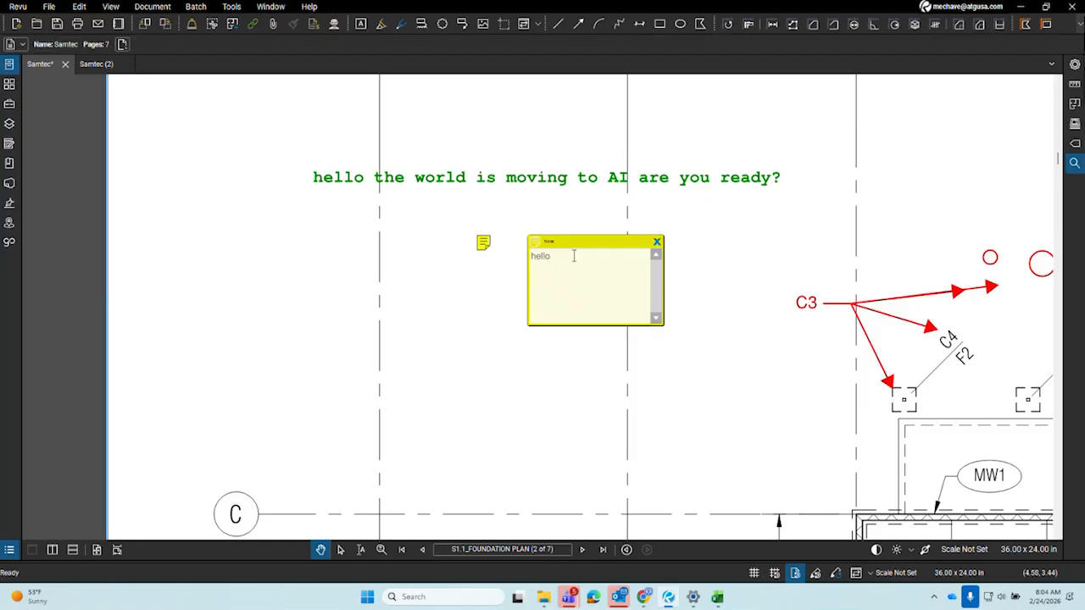
pyautogui.click(657, 243)
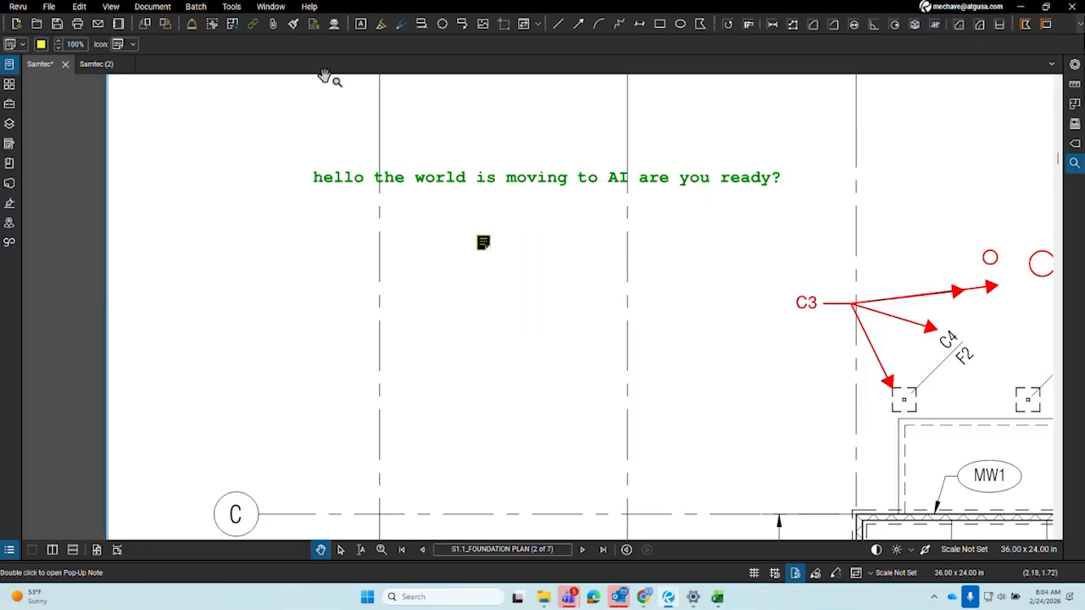
# Attach the Foundation detail Revit file to the foundation plan, placing its marker below and slightly left of the green text
pyautogui.click(232, 6)
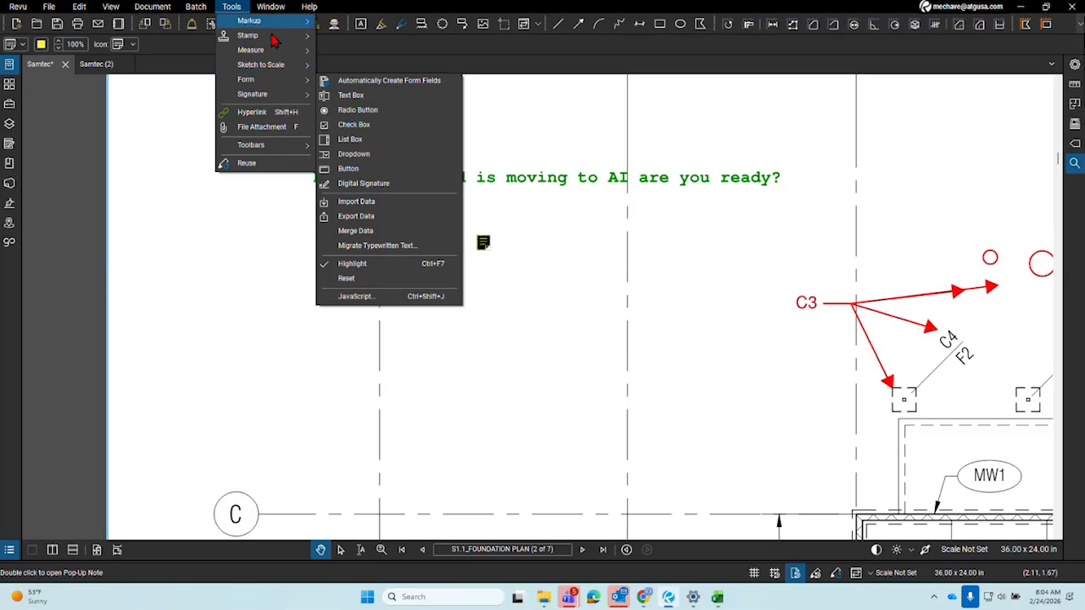
pyautogui.click(301, 127)
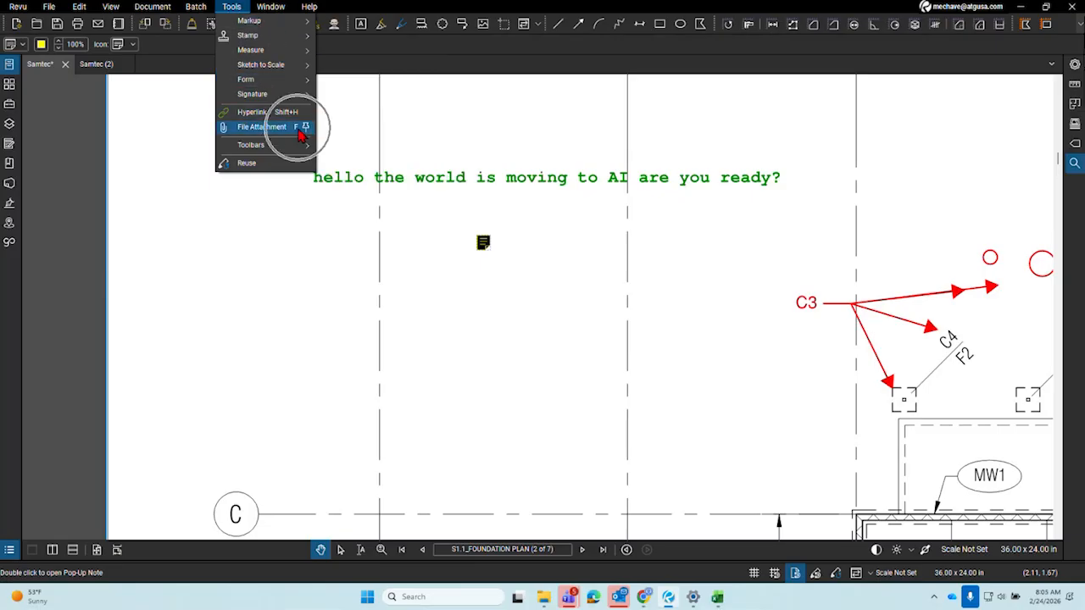
pyautogui.click(543, 279)
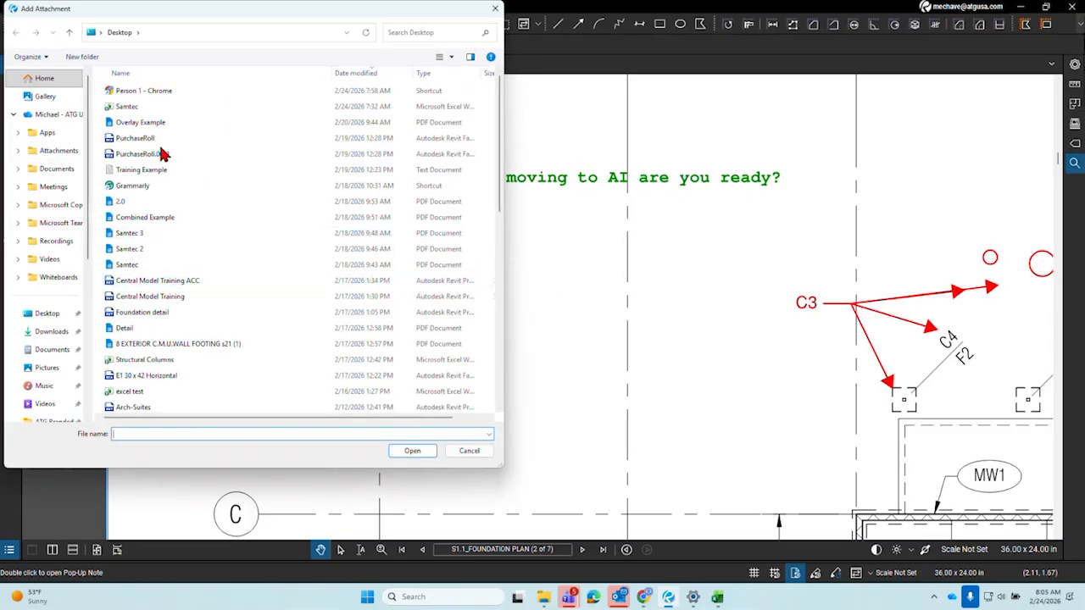
pyautogui.click(149, 313)
pyautogui.click(405, 452)
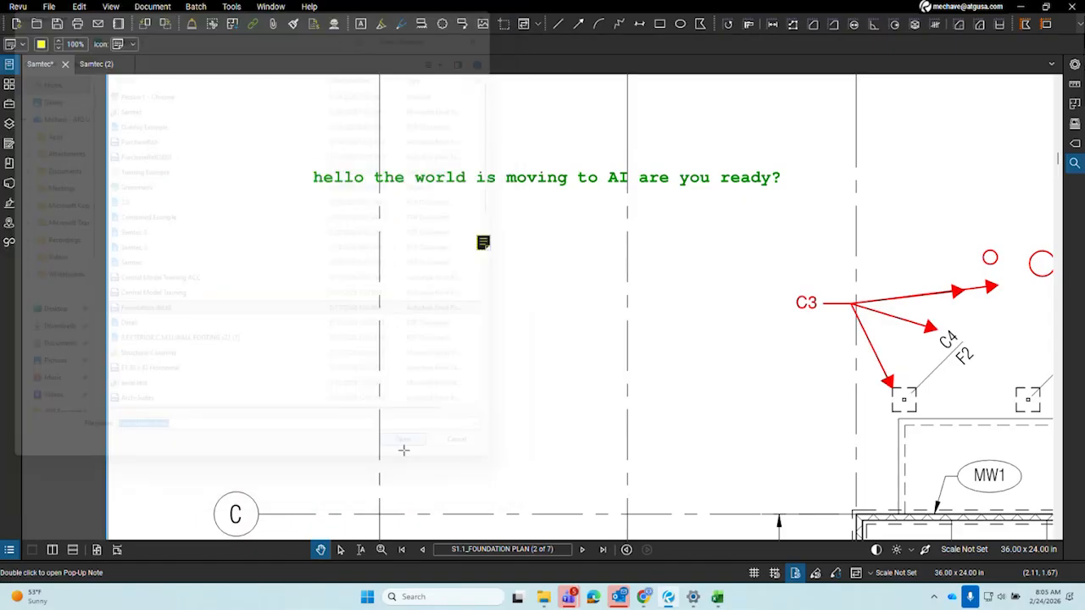
pyautogui.click(292, 261)
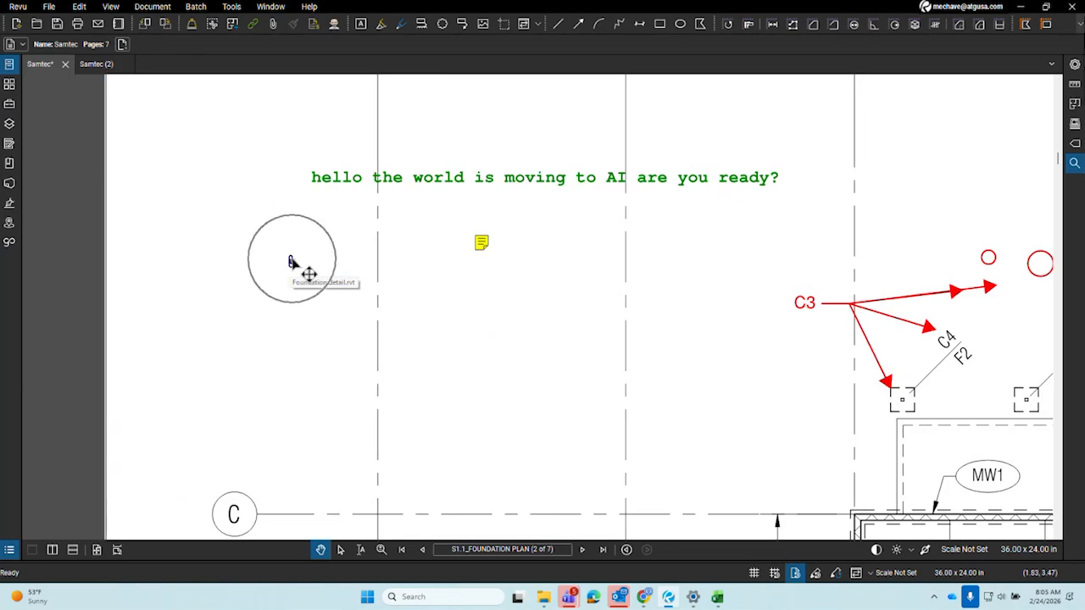
# Save a copy of the Samtec document to the Desktop as Example Attached in PDF format
pyautogui.rightClick(47, 67)
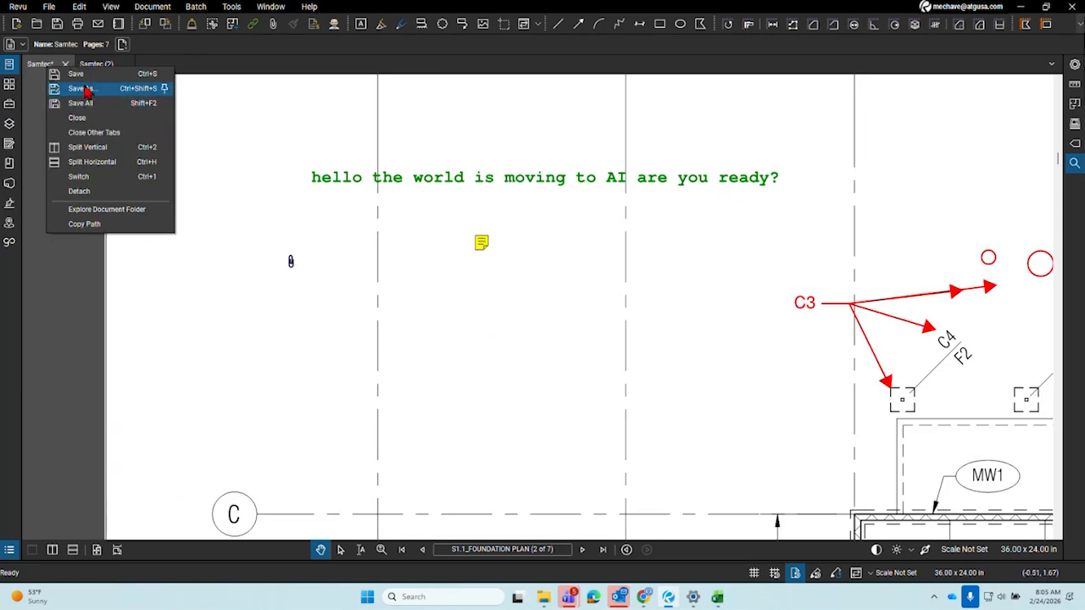
pyautogui.click(60, 88)
pyautogui.scroll(5, 34, 246)
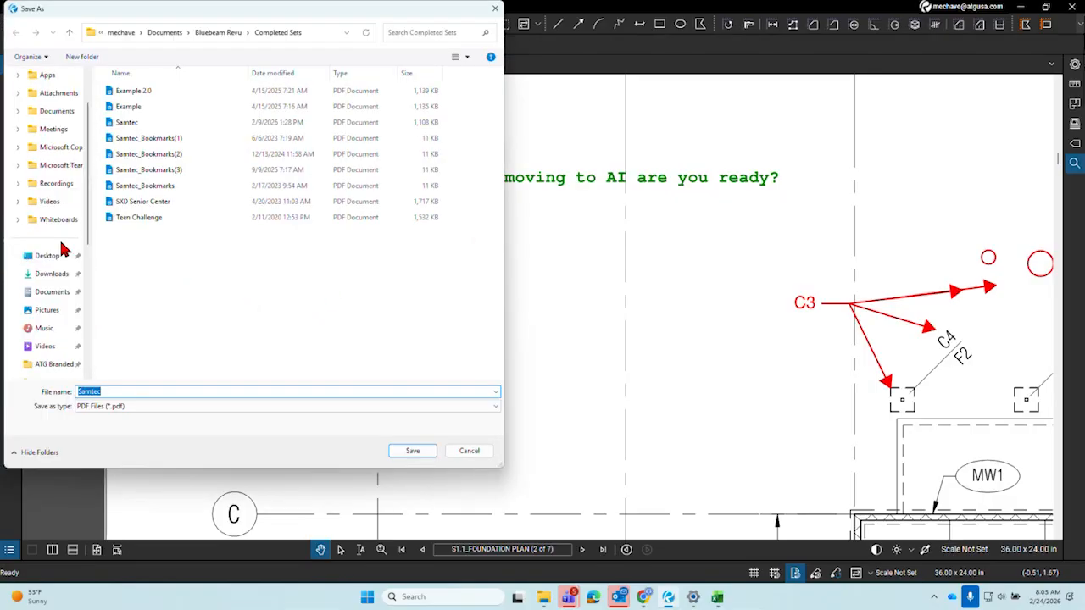
pyautogui.click(44, 255)
pyautogui.doubleClick(195, 411)
pyautogui.write('Example Attached')
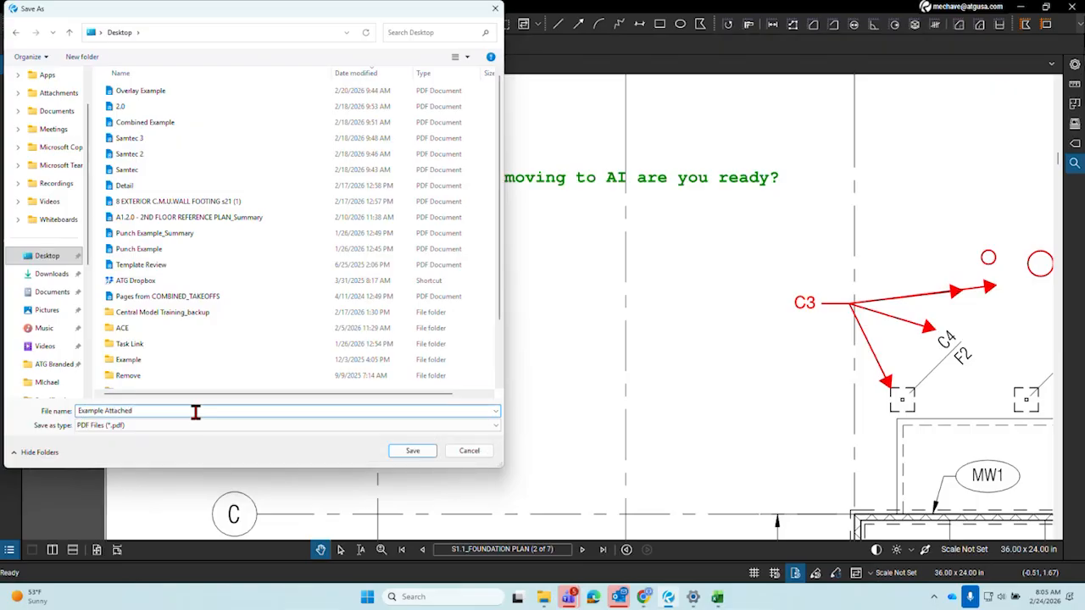
pyautogui.click(413, 450)
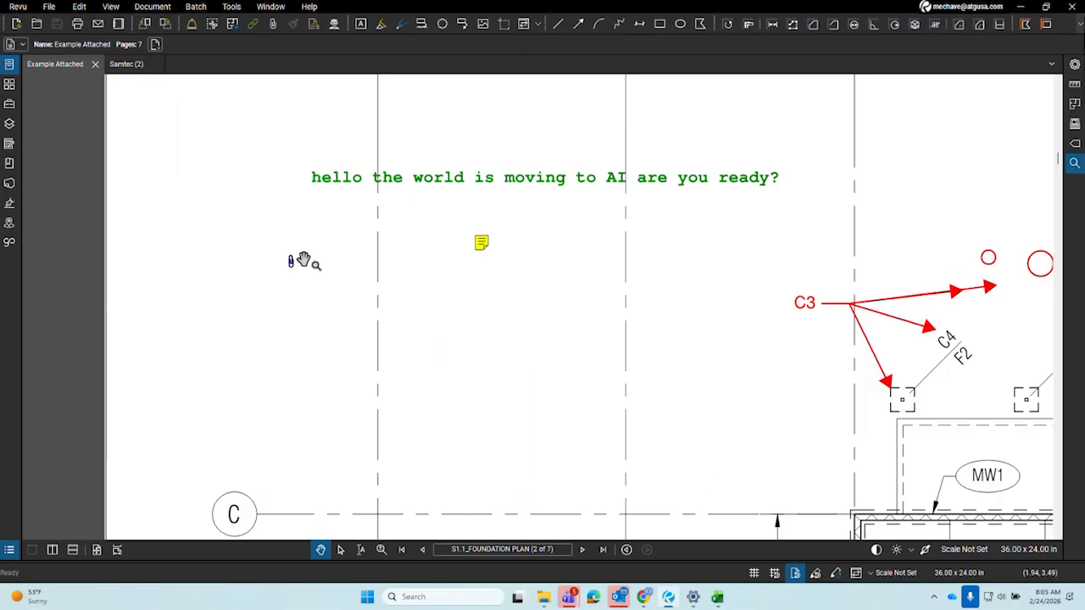
pyautogui.press('ctrl')
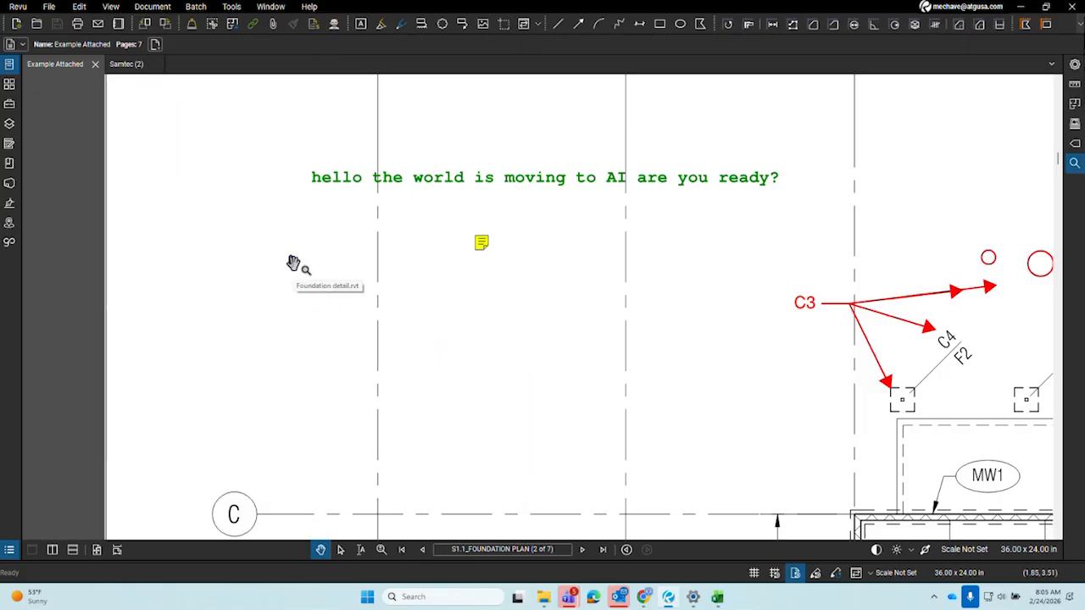
# Check the file size of Example Attached in the Desktop folder, and minimize the folder window
pyautogui.rightClick(545, 601)
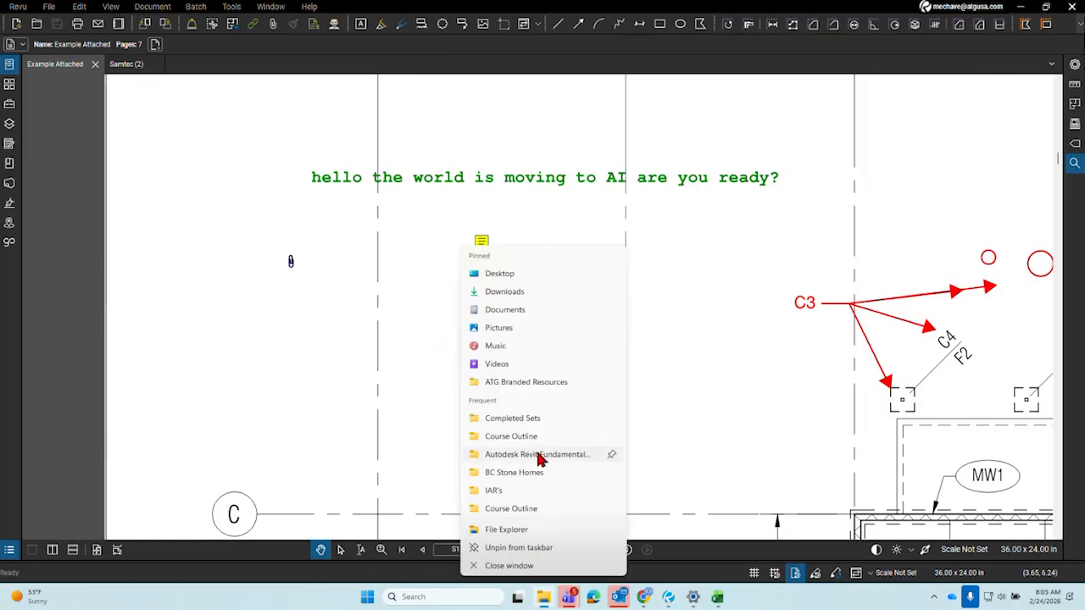
pyautogui.click(584, 315)
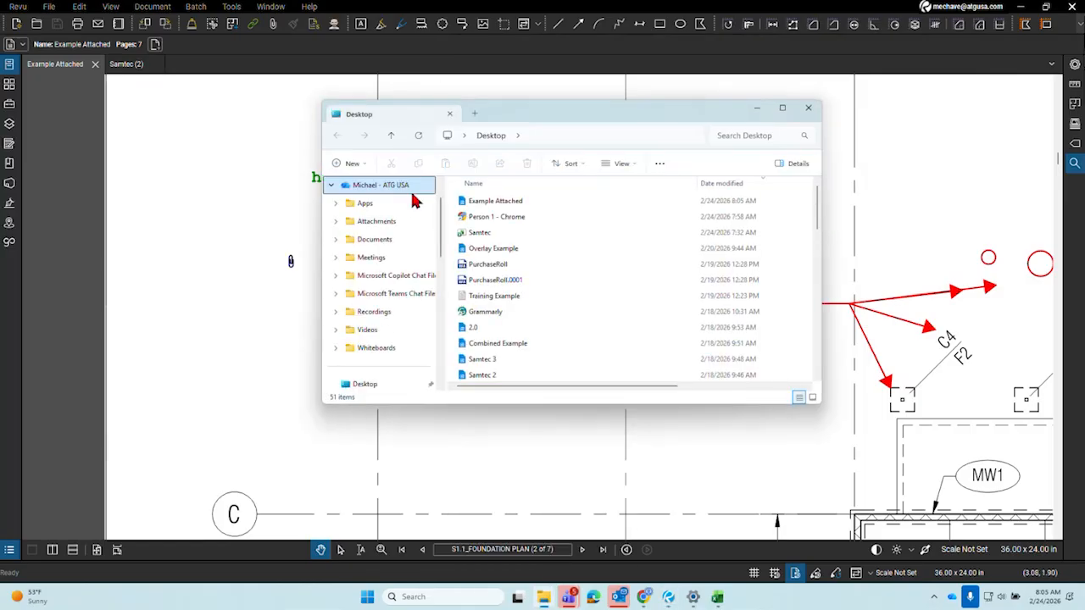
pyautogui.moveTo(606, 392); pyautogui.dragTo(749, 411)
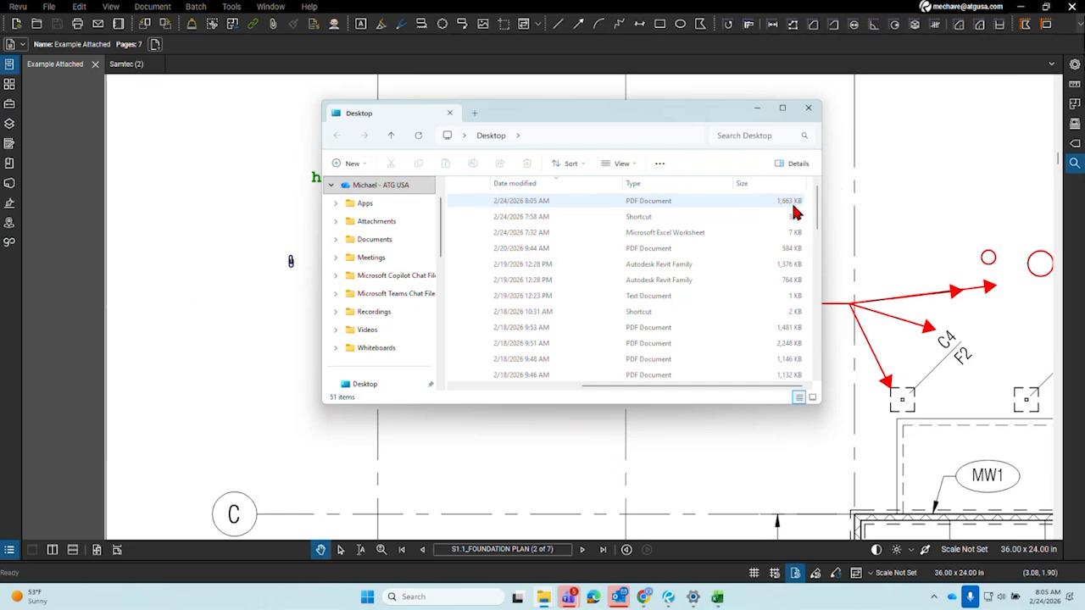
pyautogui.click(757, 108)
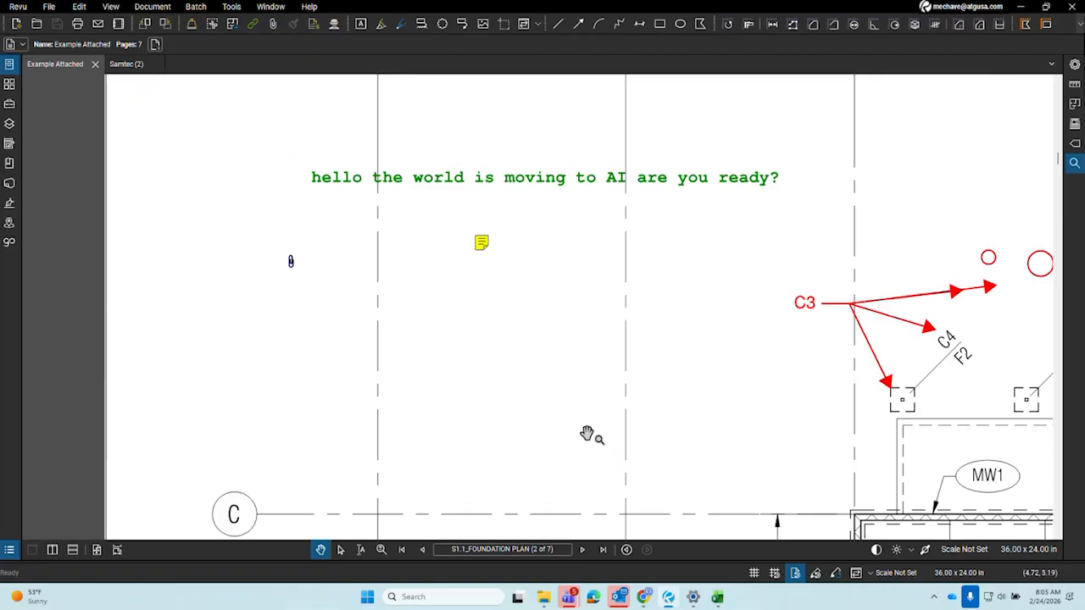
# Switch to Samtec.pdf in Autodesk Docs and review the file's export, download, share and markup sync options
pyautogui.moveTo(644, 597)
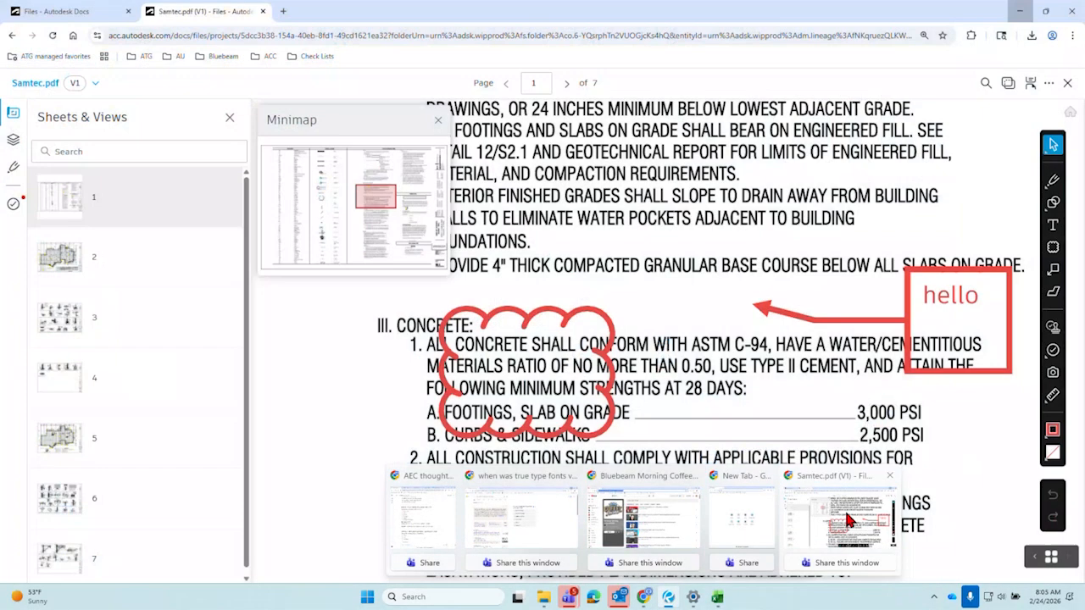
pyautogui.click(847, 517)
pyautogui.click(1049, 83)
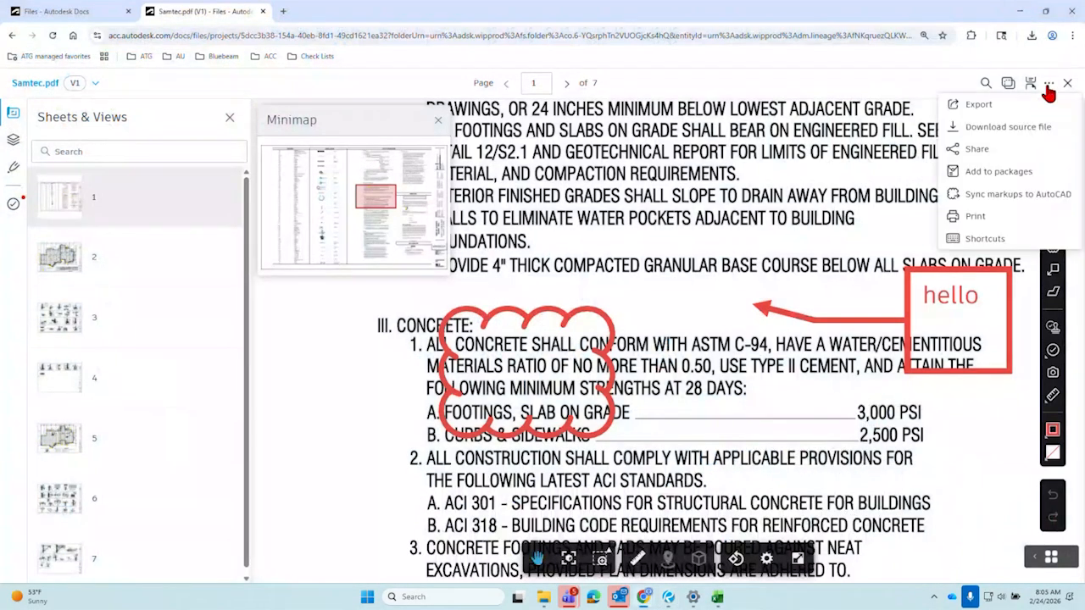
pyautogui.click(827, 266)
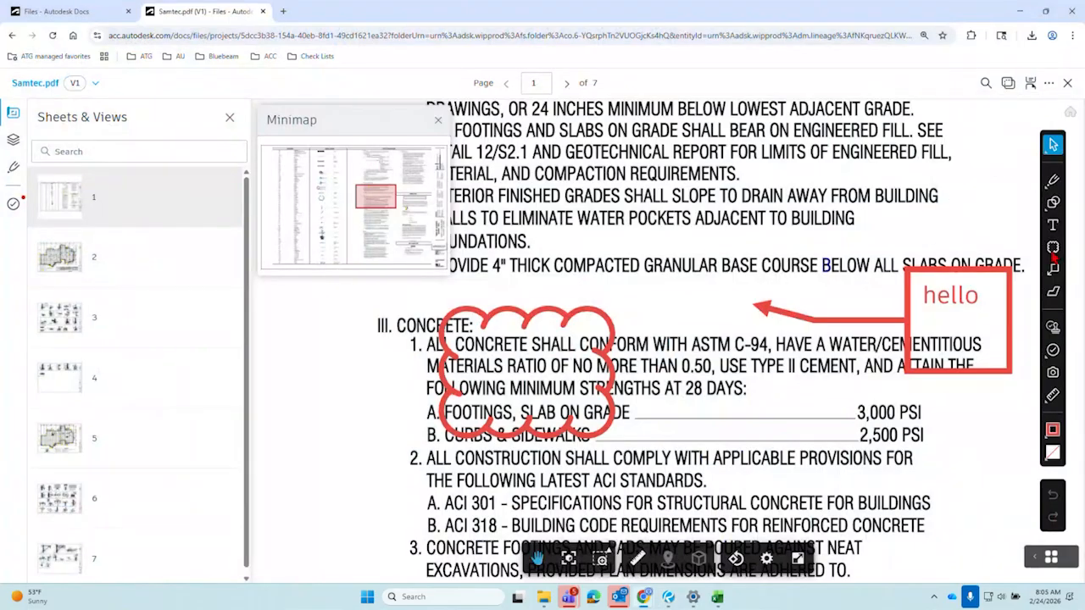
pyautogui.click(1049, 83)
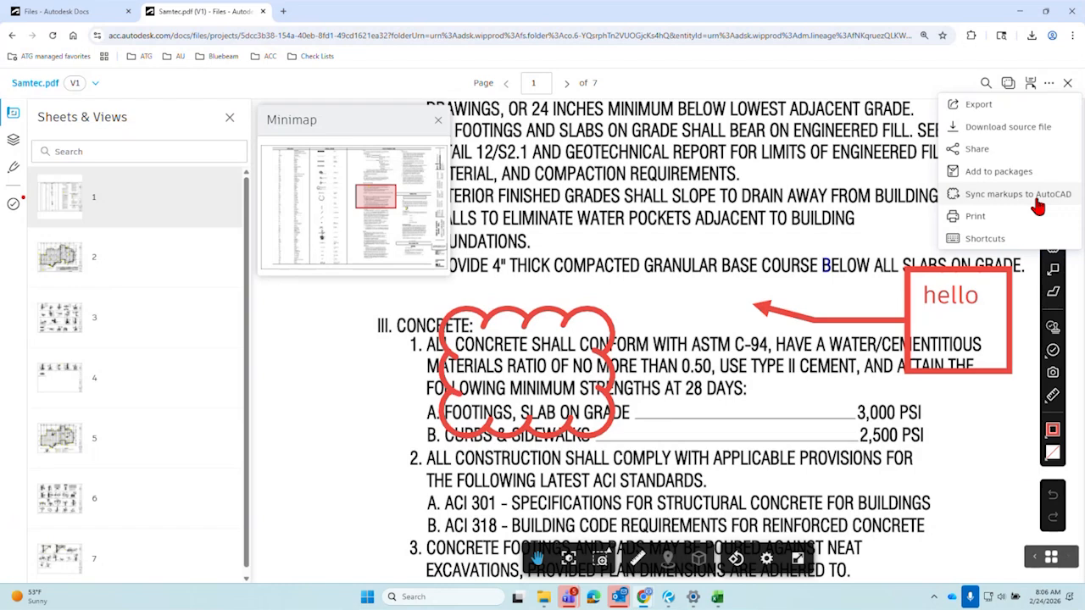
# Publish the red cloud markup over the concrete notes and unpublish it again
pyautogui.click(481, 321)
pyautogui.click(555, 311)
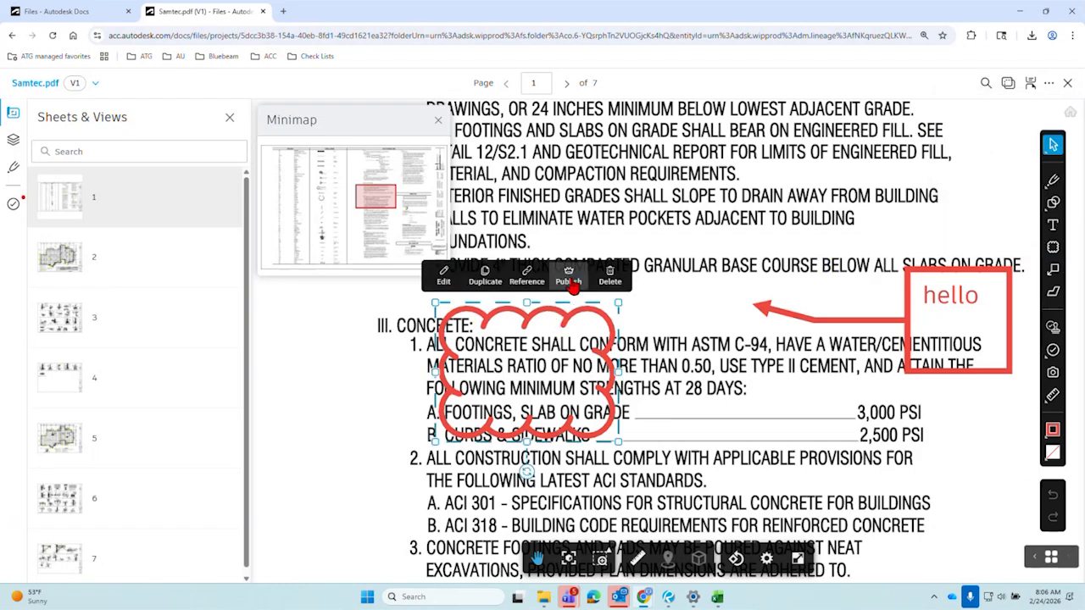
pyautogui.click(570, 283)
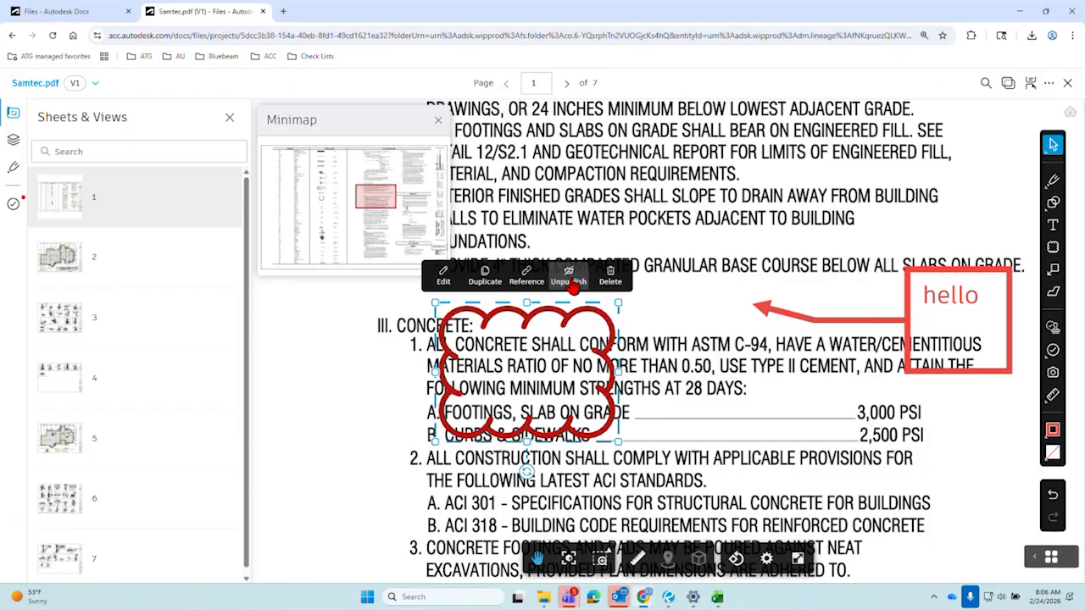
pyautogui.click(573, 285)
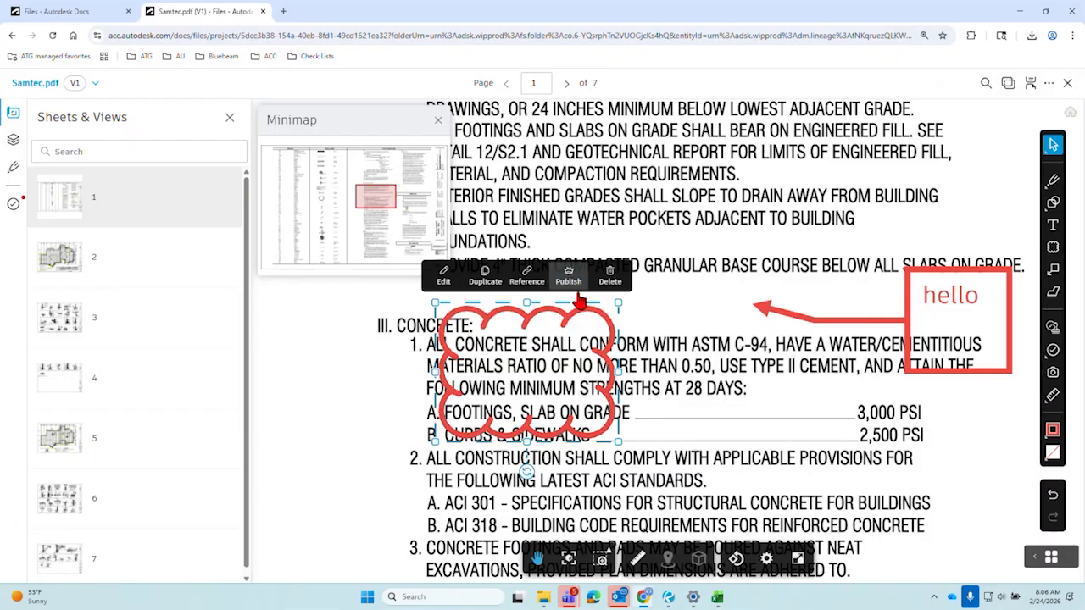
pyautogui.rightClick(475, 314)
pyautogui.click(612, 390)
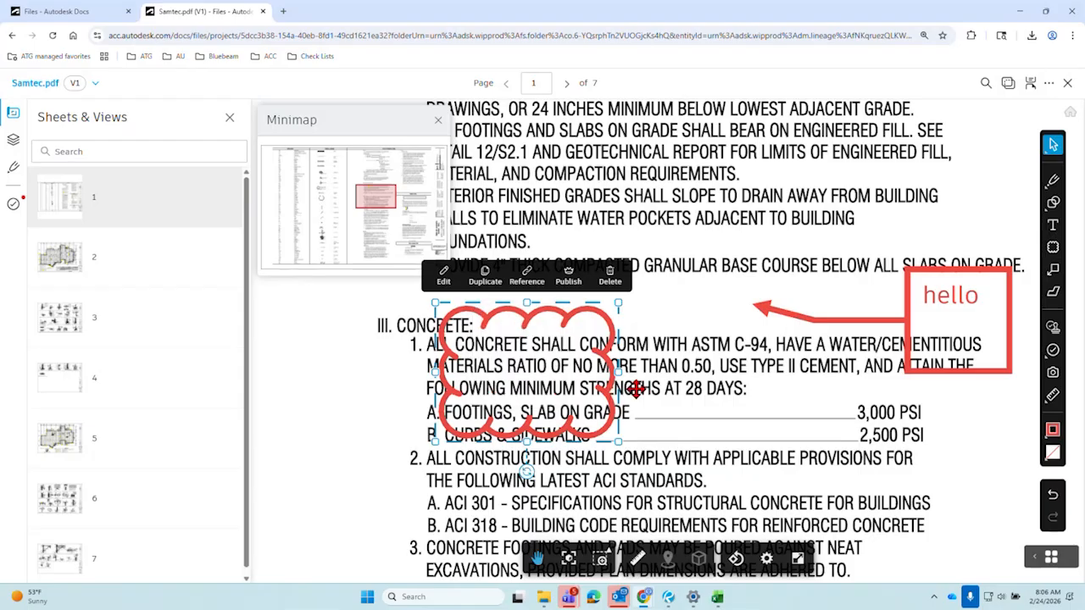
# Examine the cloud markup's editable details, including its border and fill settings, then close them and deselect the cloud
pyautogui.click(443, 277)
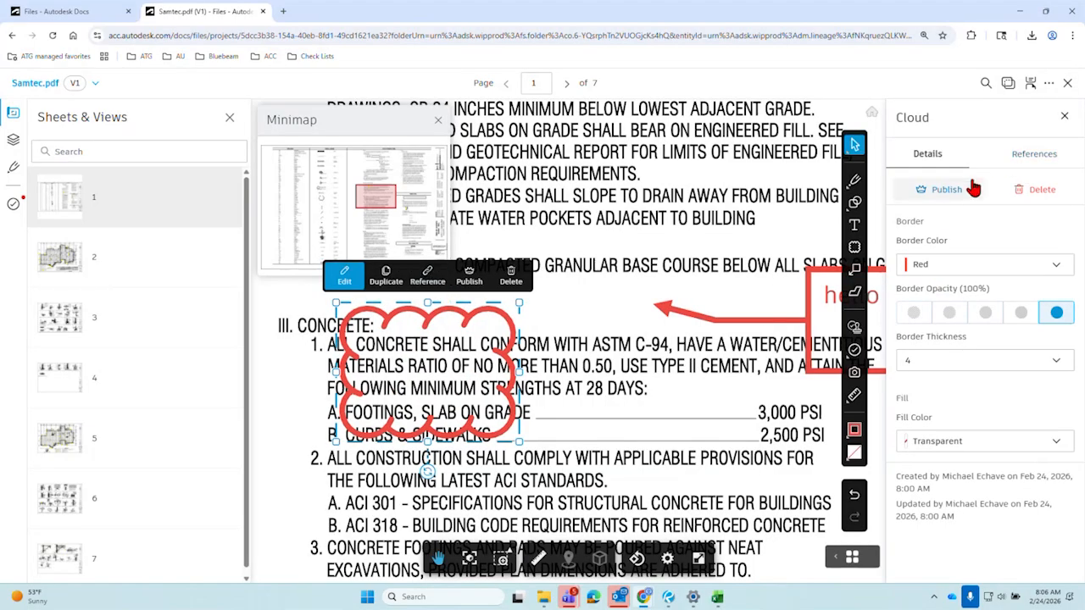
pyautogui.click(1000, 442)
pyautogui.click(1000, 443)
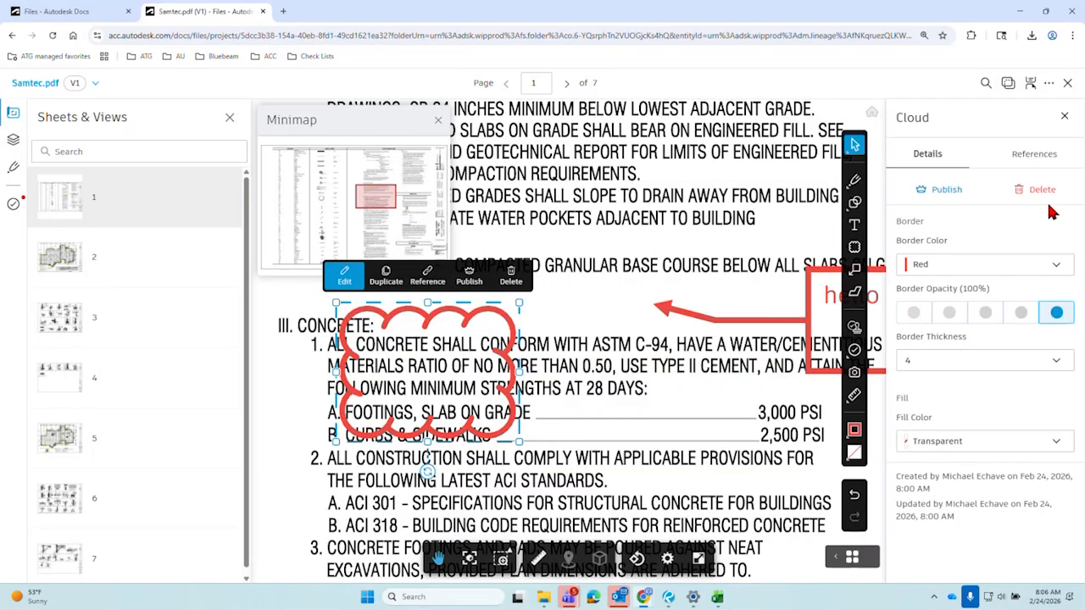
pyautogui.click(1039, 164)
pyautogui.click(959, 168)
pyautogui.click(602, 373)
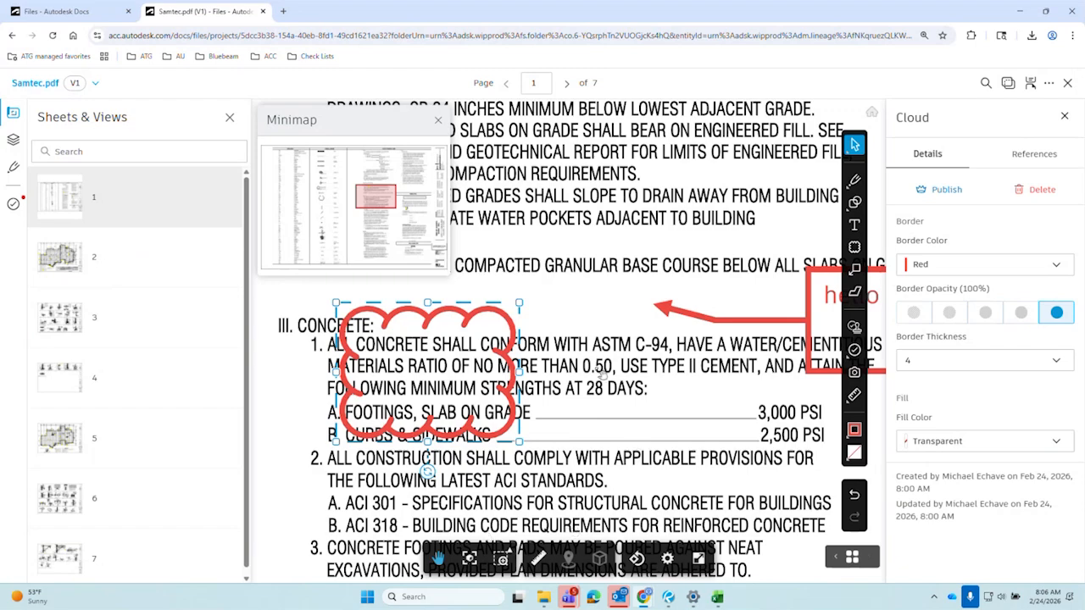
pyautogui.click(578, 319)
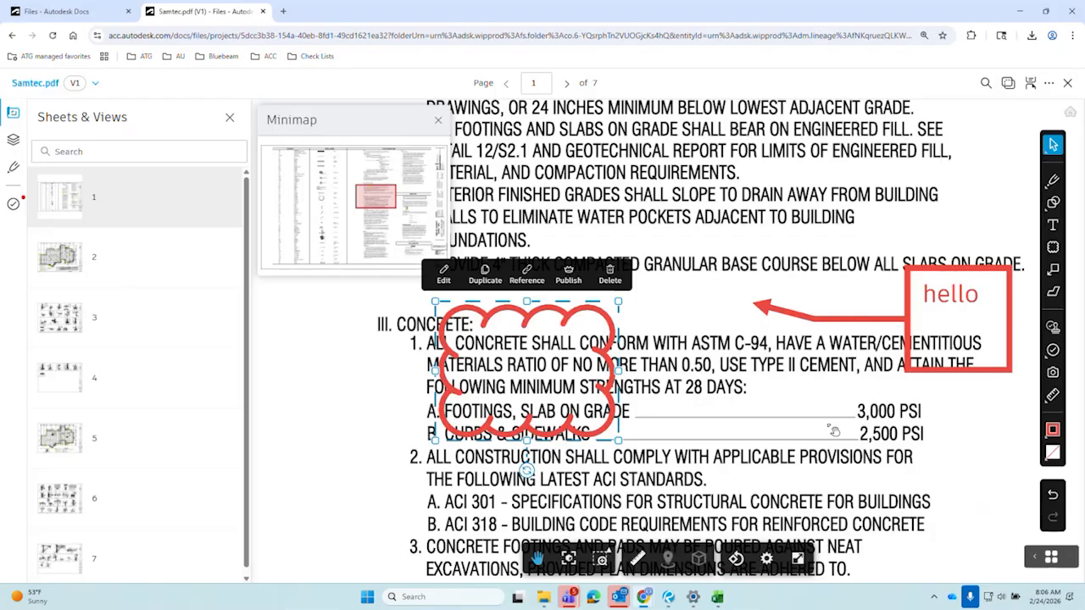
pyautogui.click(787, 459)
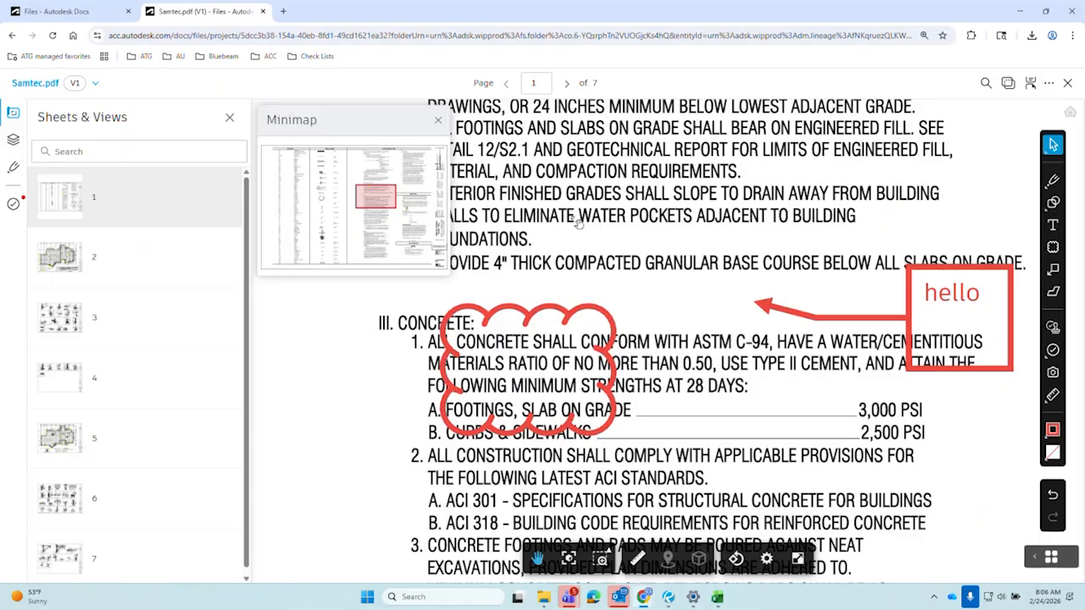
# Switch to Bluebeam Revu and look over the markups near grid C on the foundation plan
pyautogui.click(1019, 11)
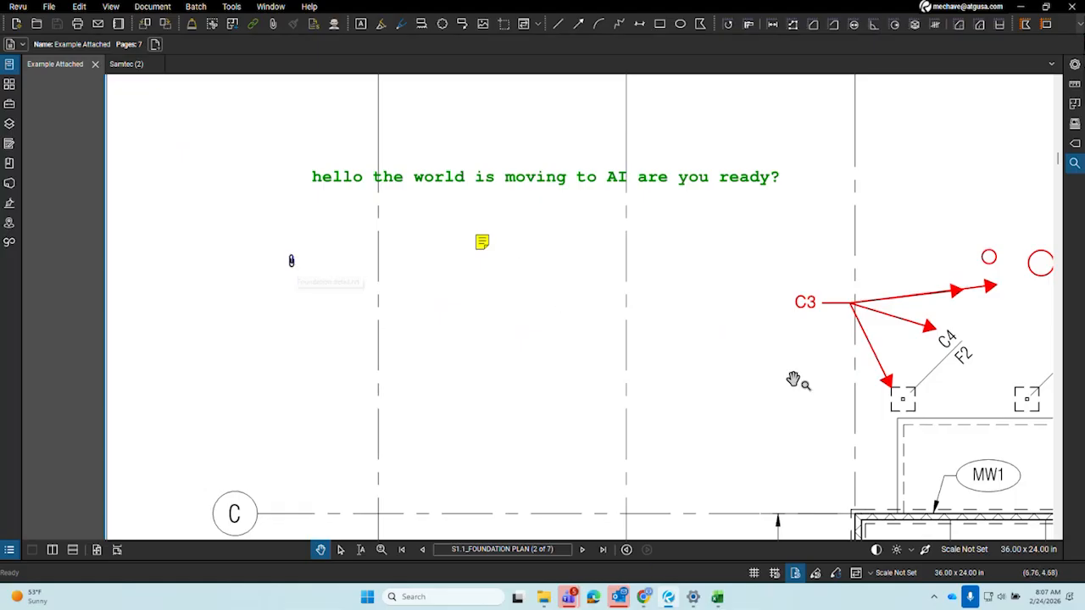
pyautogui.scroll(-5, 793, 379)
pyautogui.moveTo(720, 273); pyautogui.dragTo(395, 151)
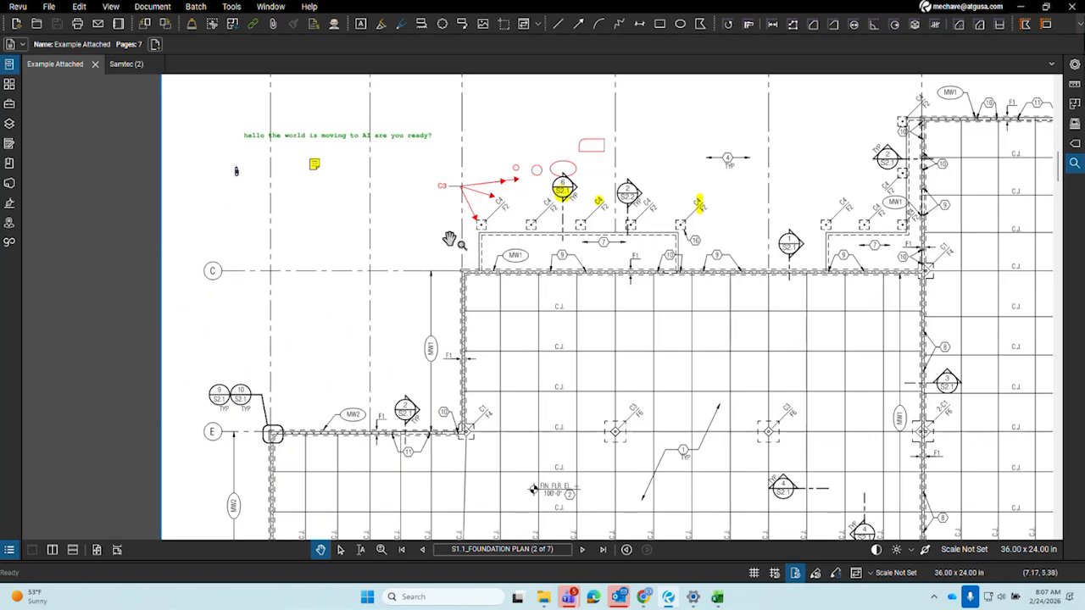
# Switch to Samtec.pdf in Autodesk Docs and publish the cloud markup around the Concrete notes
pyautogui.moveTo(644, 597)
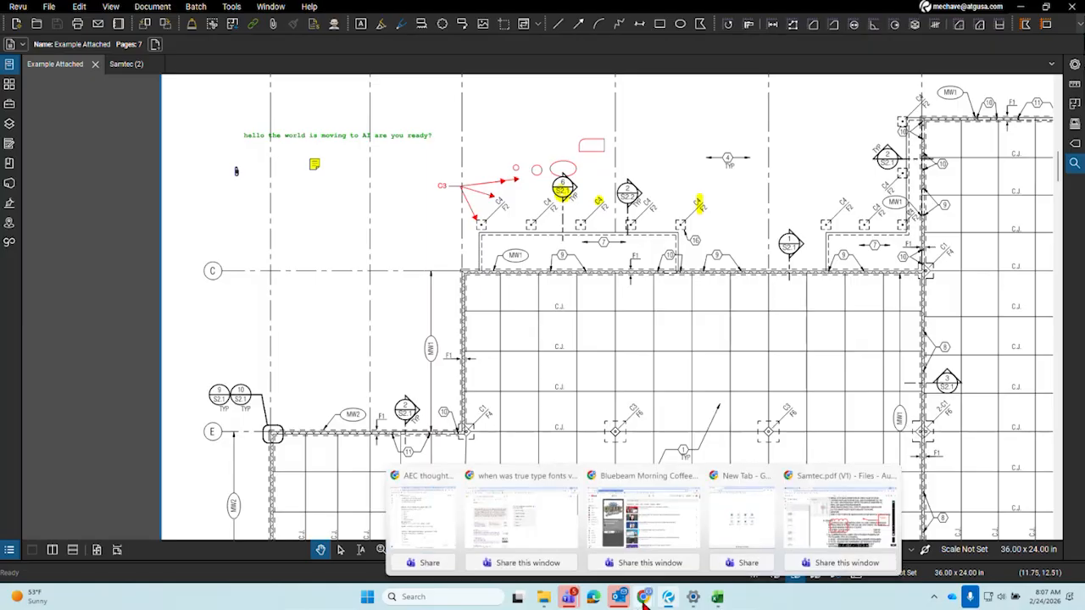
pyautogui.click(881, 537)
pyautogui.click(594, 318)
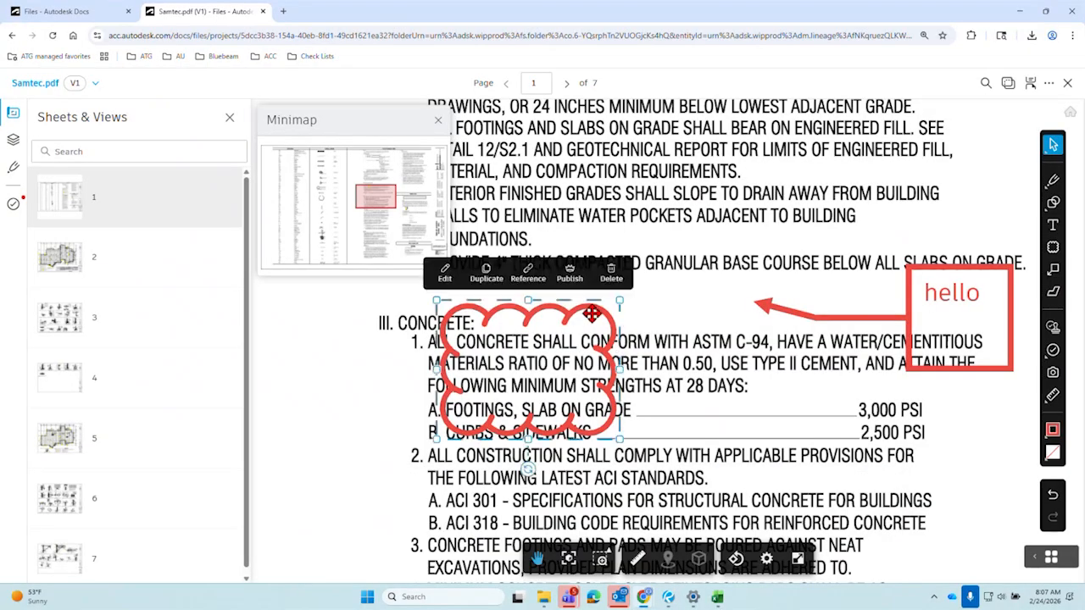
pyautogui.click(672, 381)
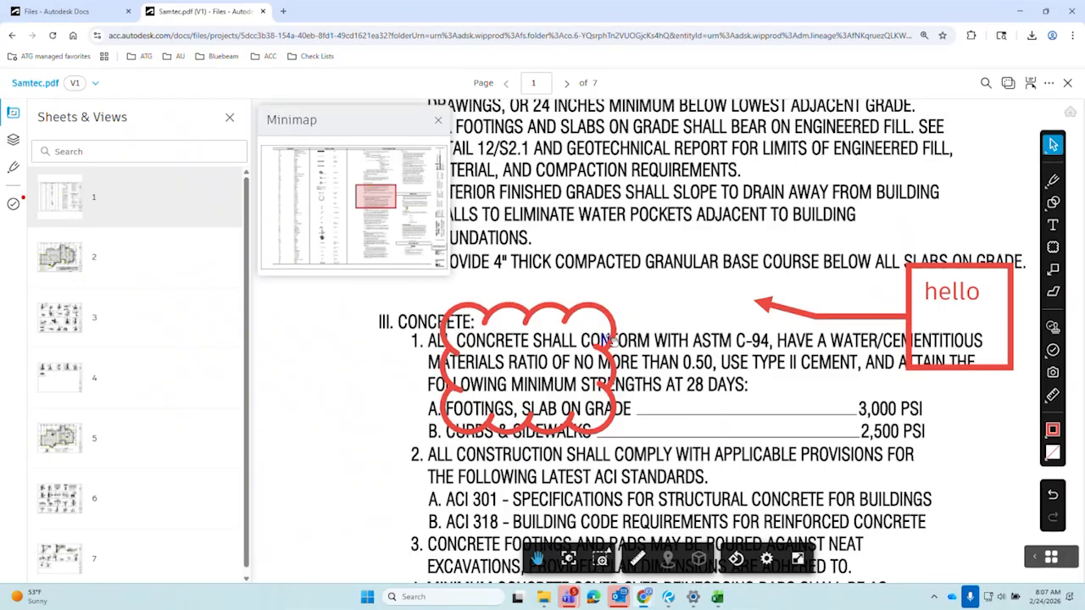
pyautogui.click(591, 309)
pyautogui.click(570, 273)
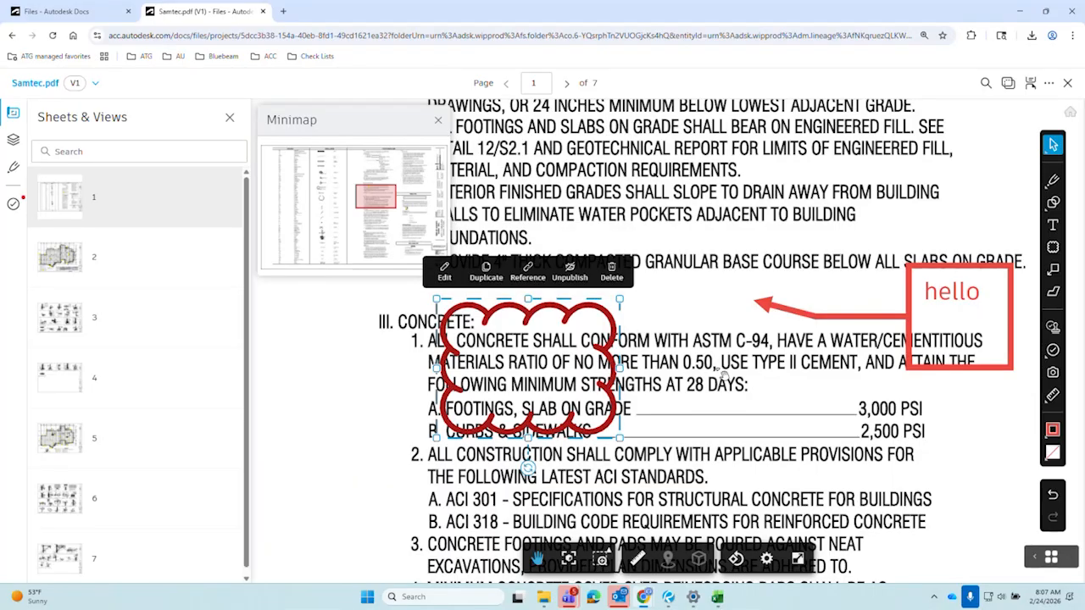
# Unpublish and republish the cloud markup twice to compare both states, ending with it published
pyautogui.click(584, 284)
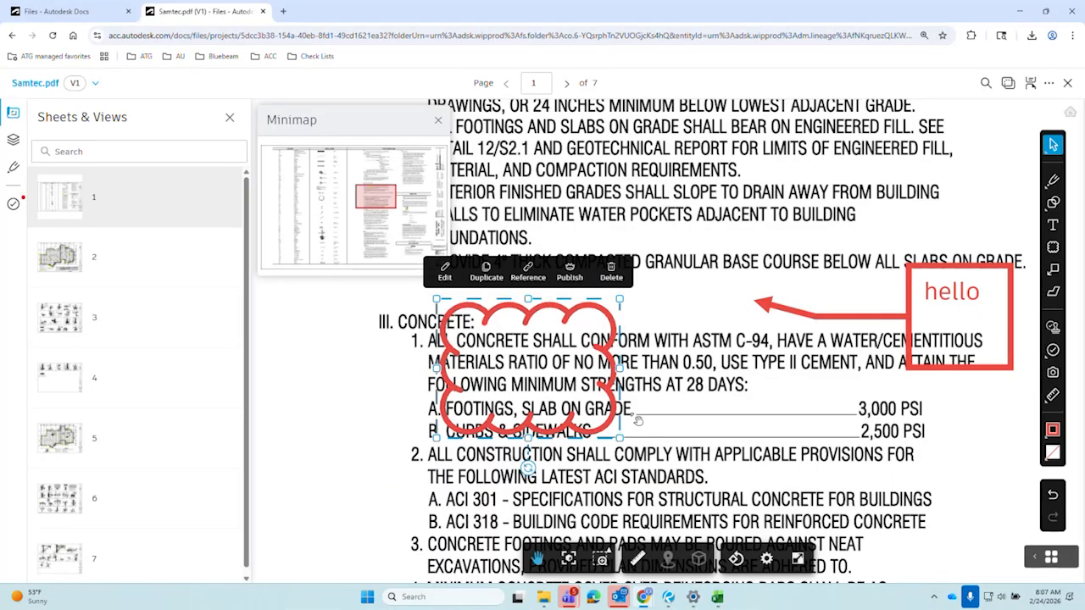
pyautogui.click(573, 284)
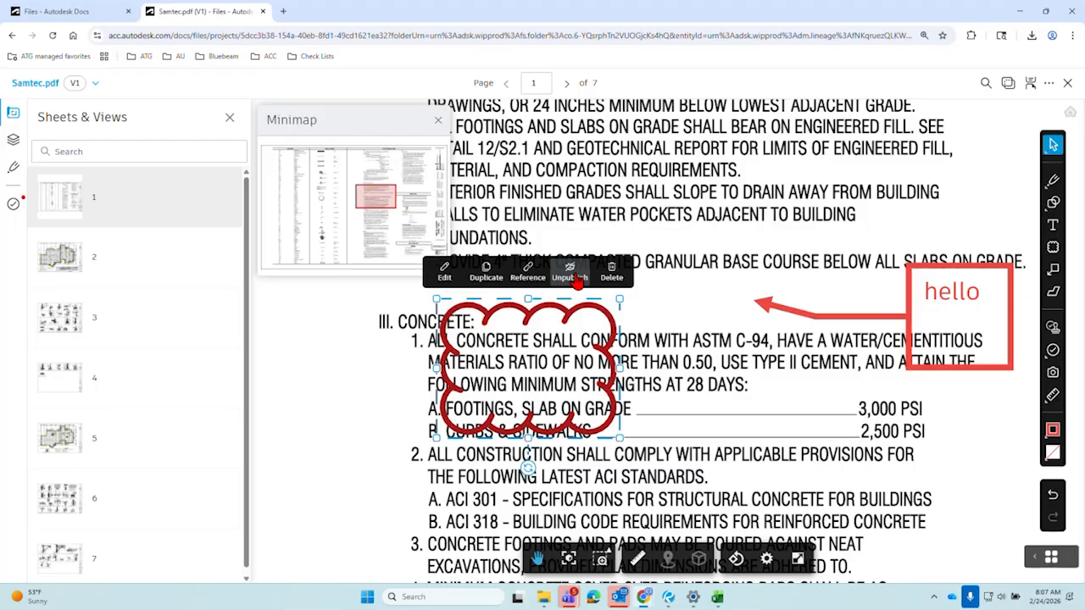
pyautogui.click(651, 321)
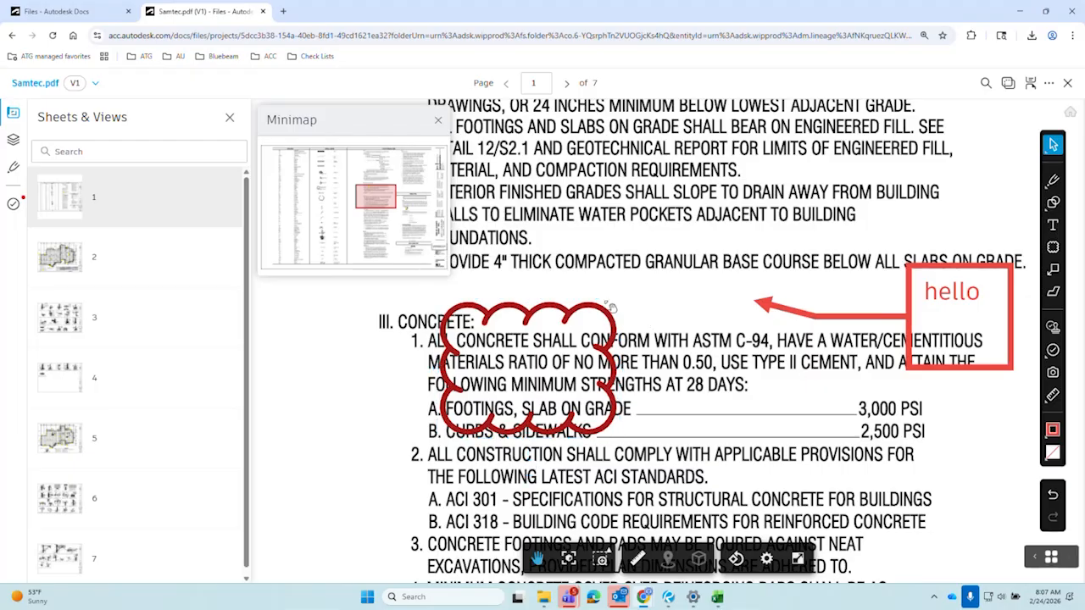
pyautogui.click(613, 308)
pyautogui.click(570, 271)
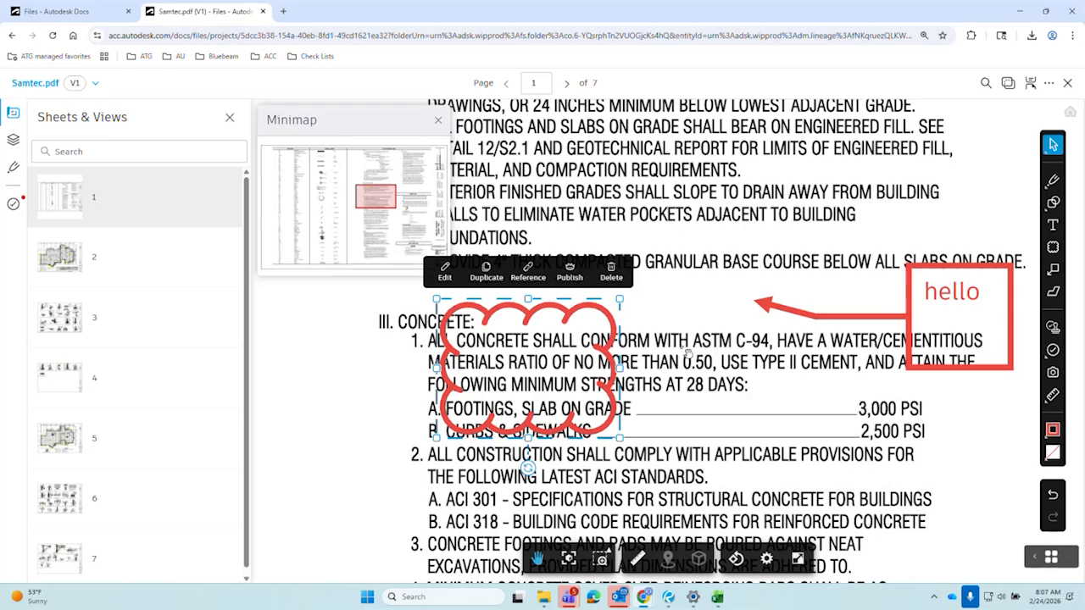
pyautogui.click(569, 271)
pyautogui.click(711, 322)
# Download the source file of Samtec.pdf and open the downloaded Samtec (3) from the Downloads folder
pyautogui.click(1049, 83)
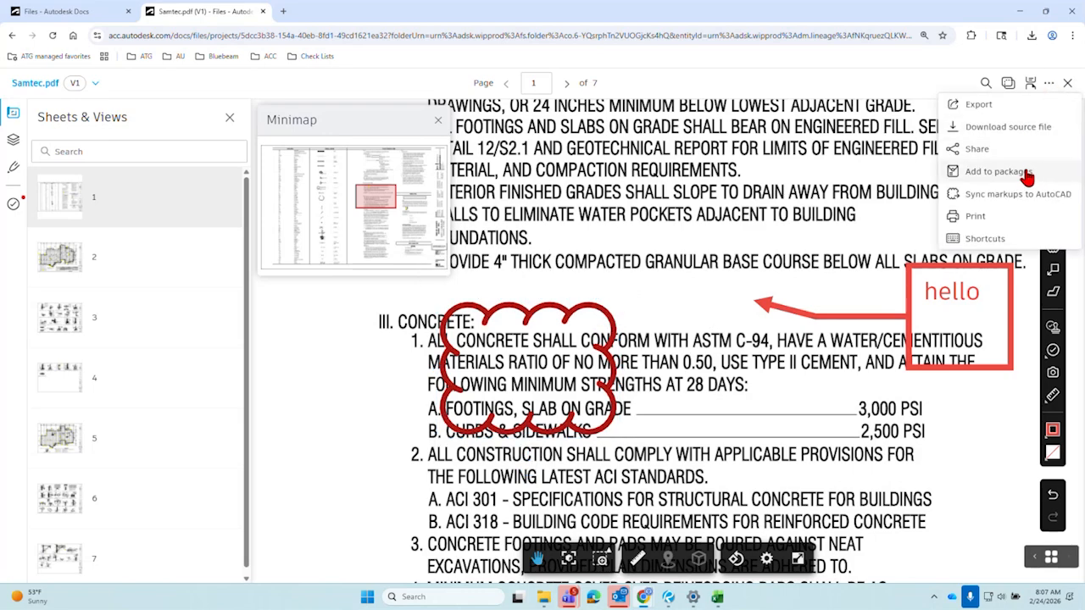
pyautogui.click(996, 127)
pyautogui.click(691, 390)
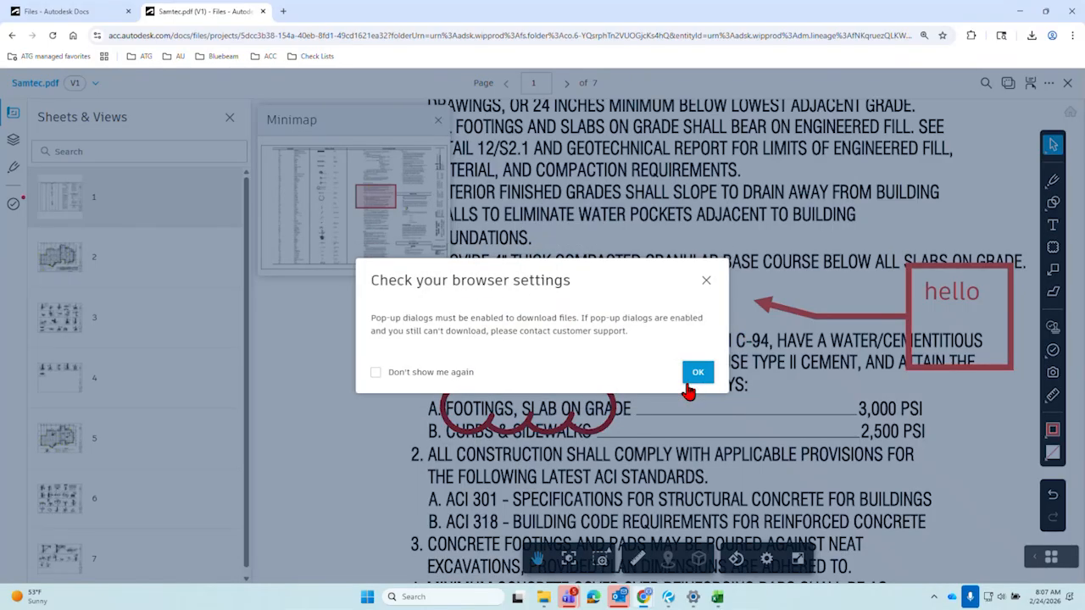
pyautogui.click(698, 374)
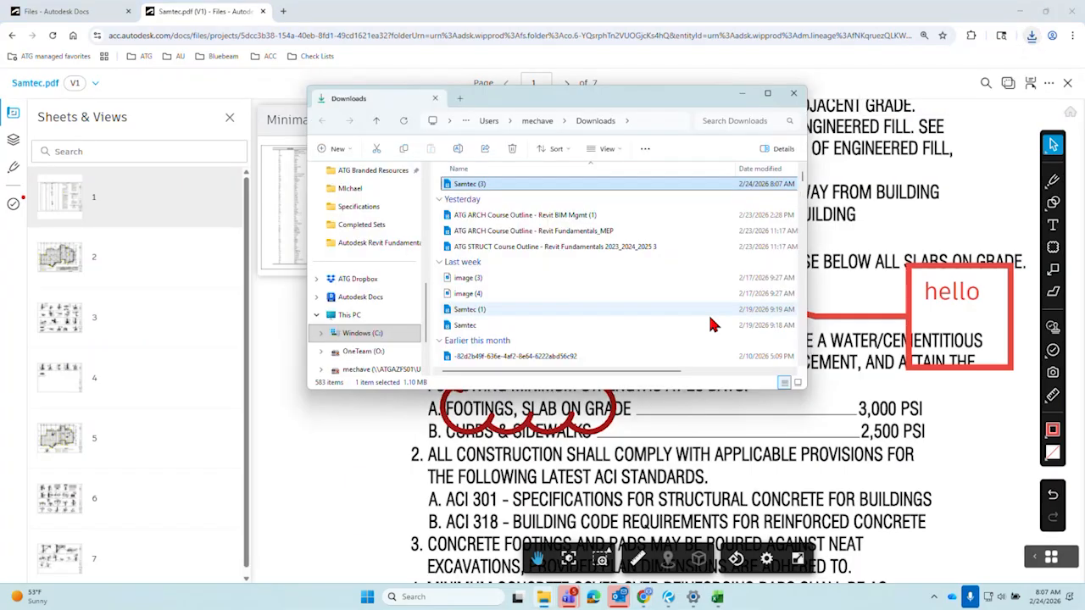
pyautogui.doubleClick(464, 183)
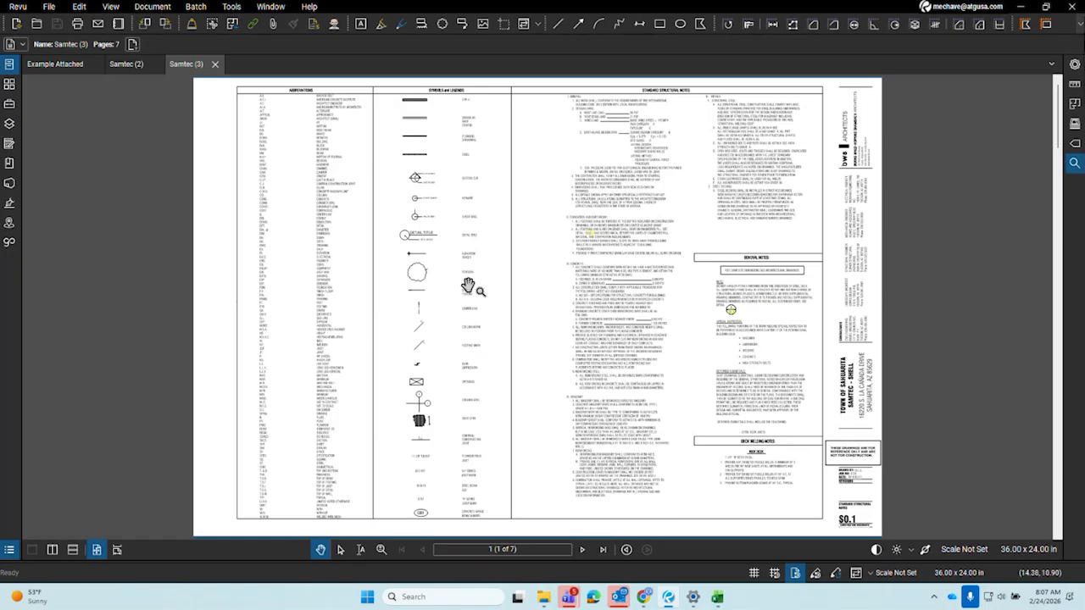
# Minimize the Downloads and browser windows and bring up the Example Attached foundation plan's red markups in Bluebeam Revu
pyautogui.click(1020, 7)
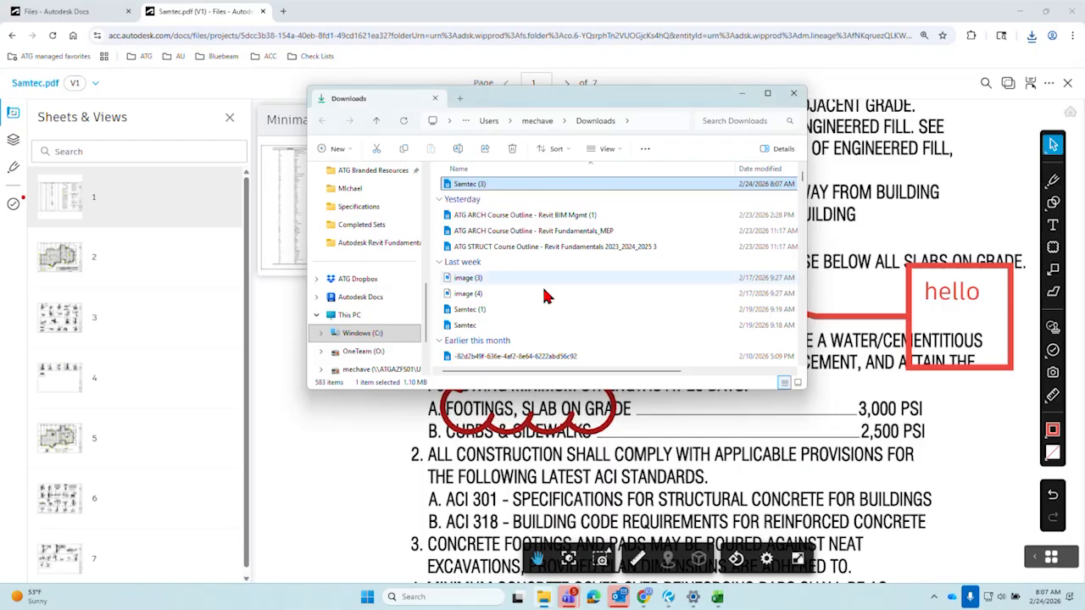
pyautogui.click(743, 93)
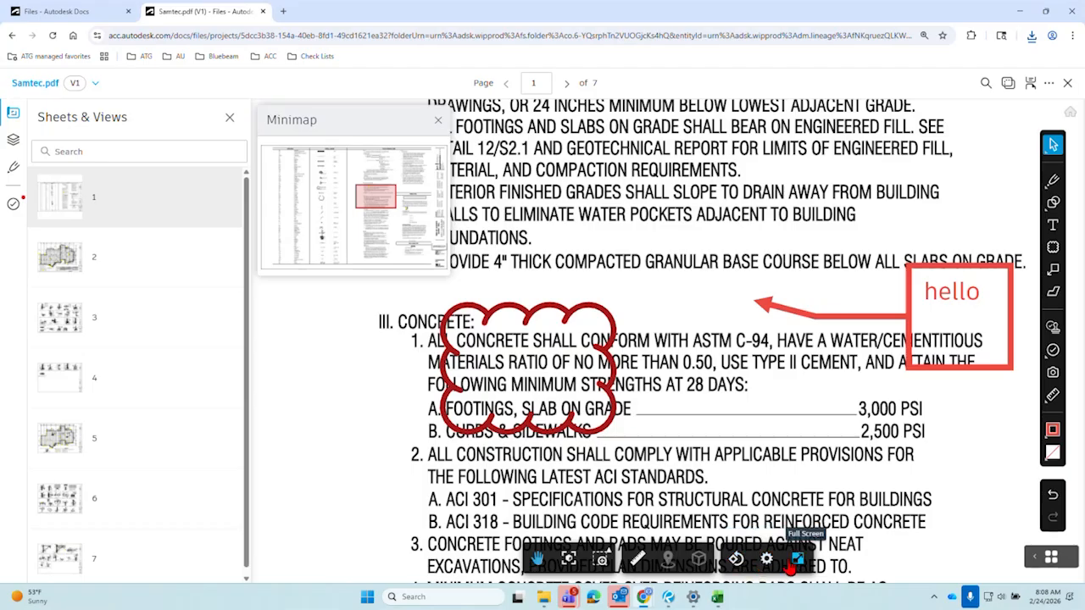
pyautogui.click(1020, 11)
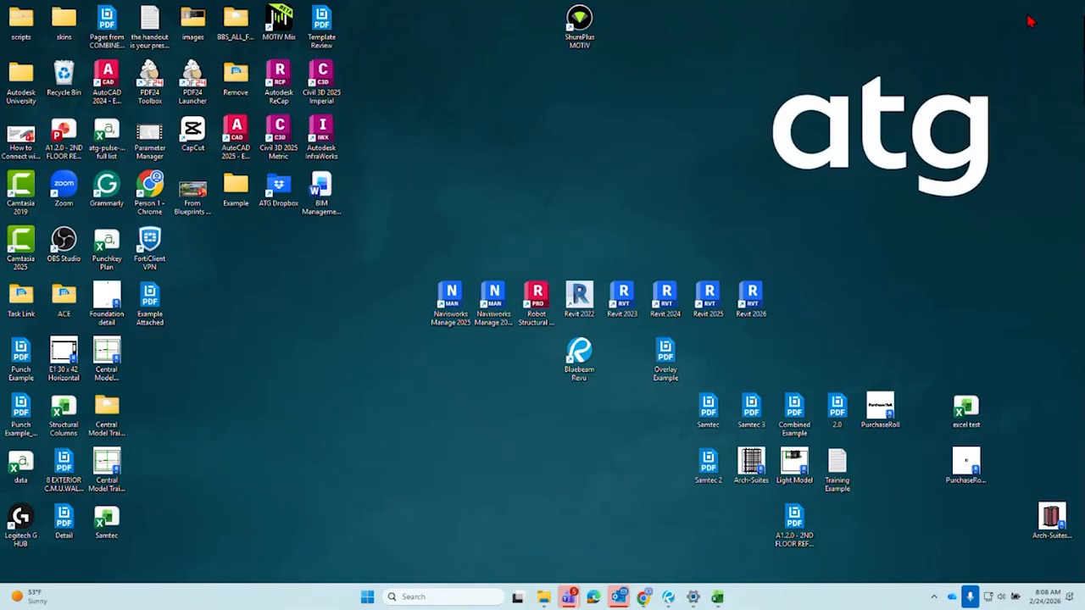
pyautogui.click(668, 597)
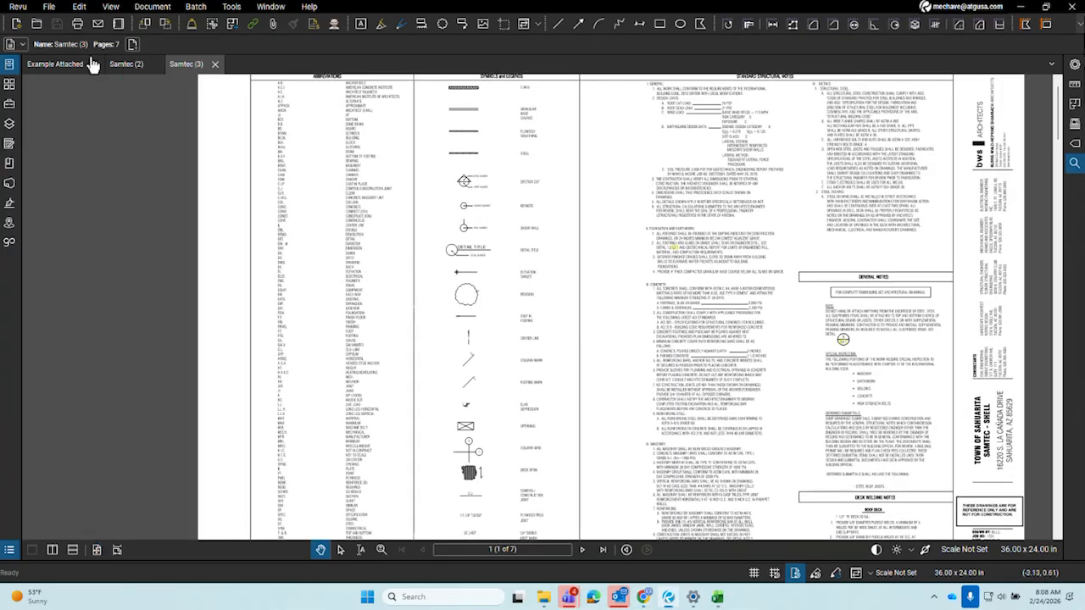
pyautogui.click(74, 65)
pyautogui.scroll(8, 486, 183)
pyautogui.moveTo(489, 179)
pyautogui.mouseDown()
pyautogui.moveTo(758, 341)
pyautogui.moveTo(843, 324)
pyautogui.moveTo(593, 270)
pyautogui.moveTo(333, 278)
pyautogui.mouseUp()
pyautogui.scroll(-4, 843, 324)
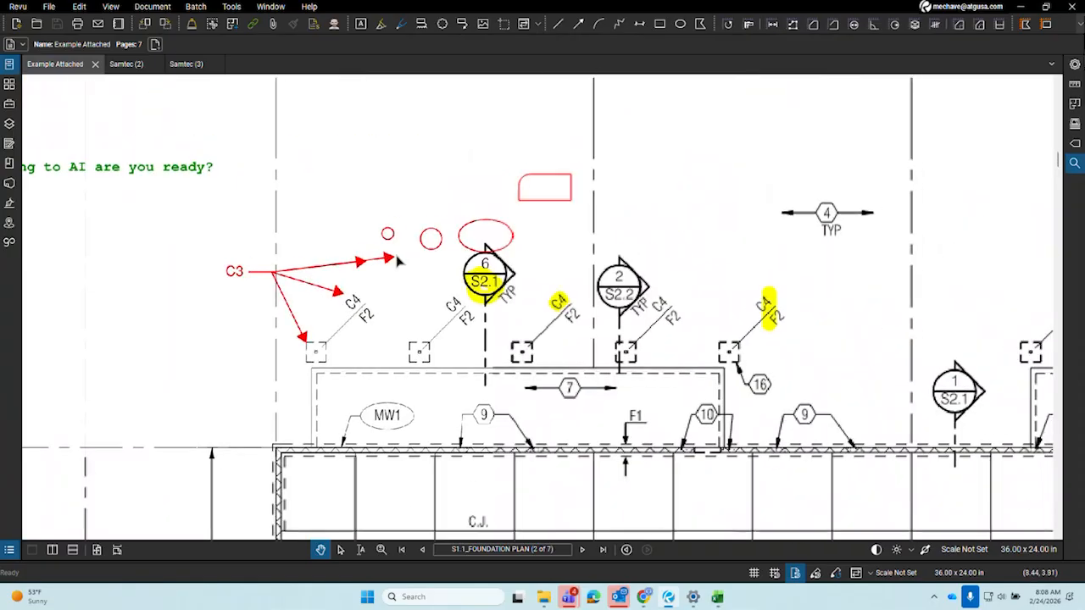
# Select the red polygon above the section 6/S2.1 marker and open its full properties
pyautogui.click(549, 202)
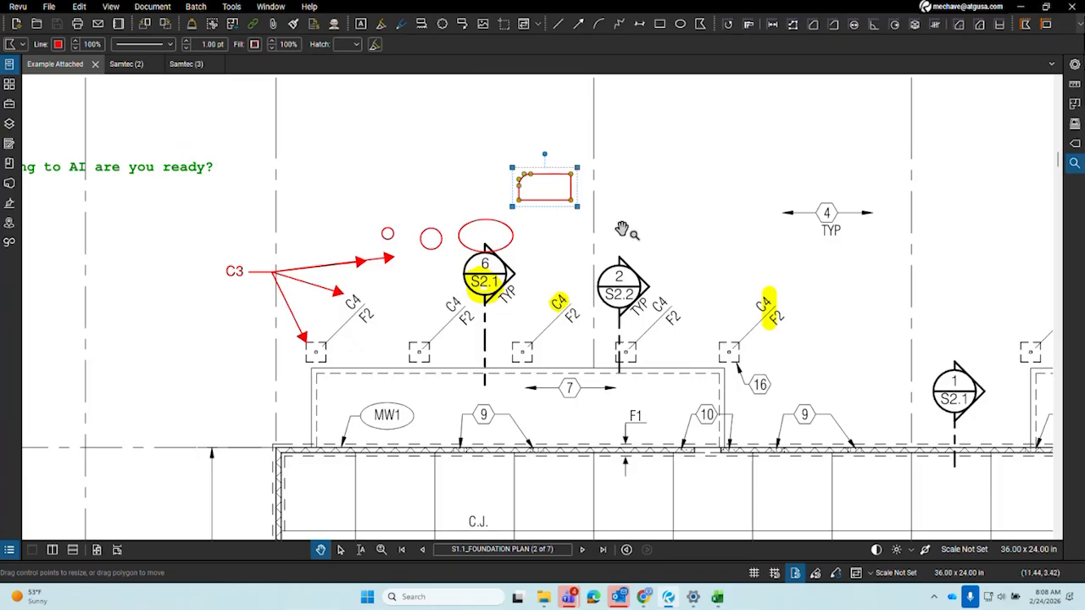
pyautogui.click(14, 46)
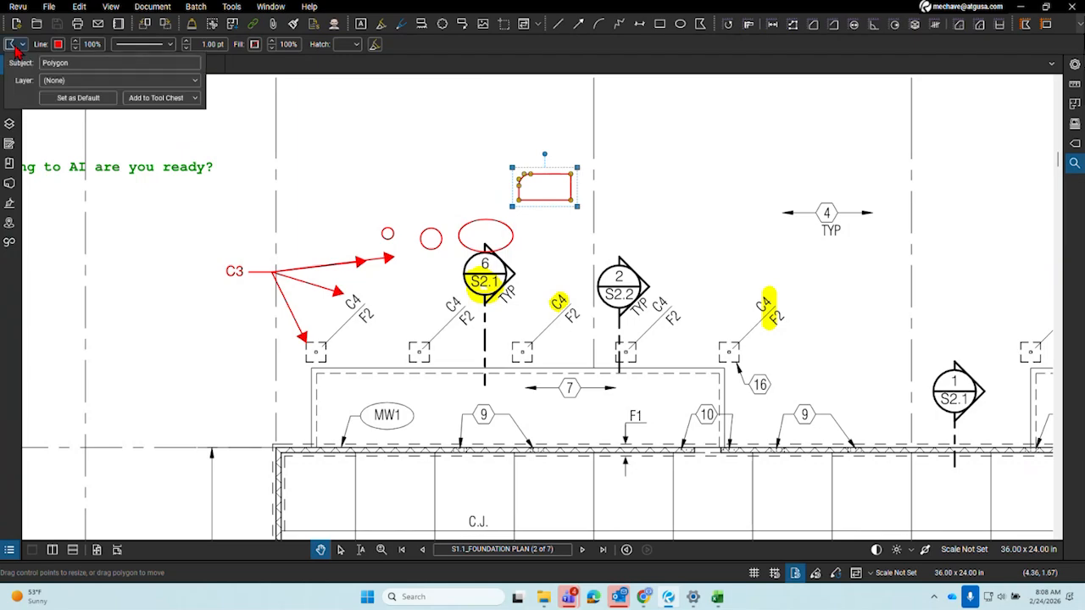
pyautogui.click(825, 196)
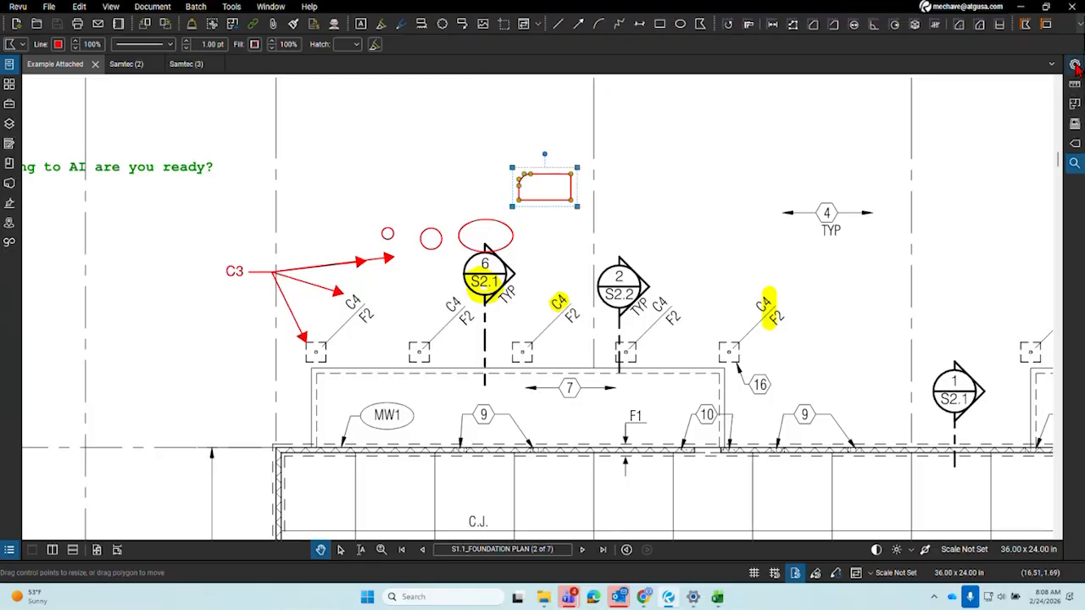
pyautogui.click(1075, 66)
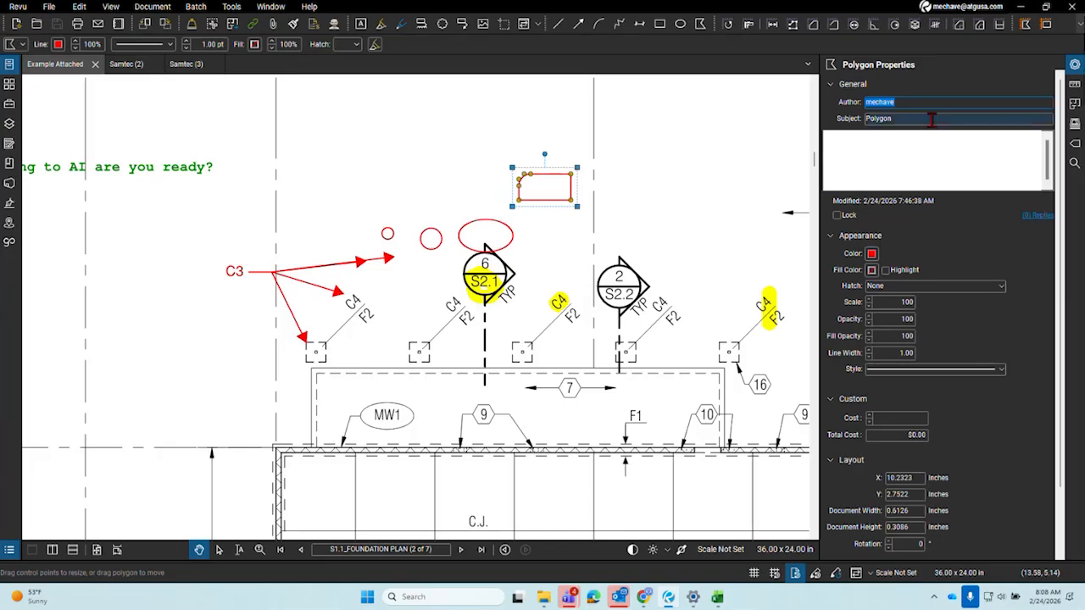
# Check the user name set in Revu's general preferences, which supplies the markup author
pyautogui.click(18, 6)
pyautogui.click(44, 36)
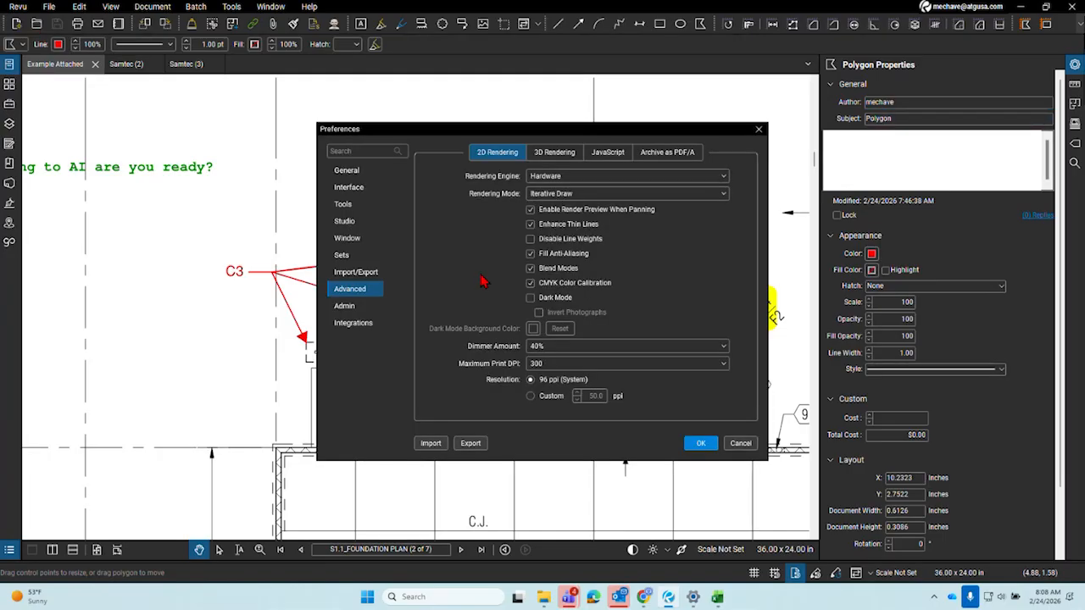
pyautogui.click(346, 171)
pyautogui.doubleClick(544, 177)
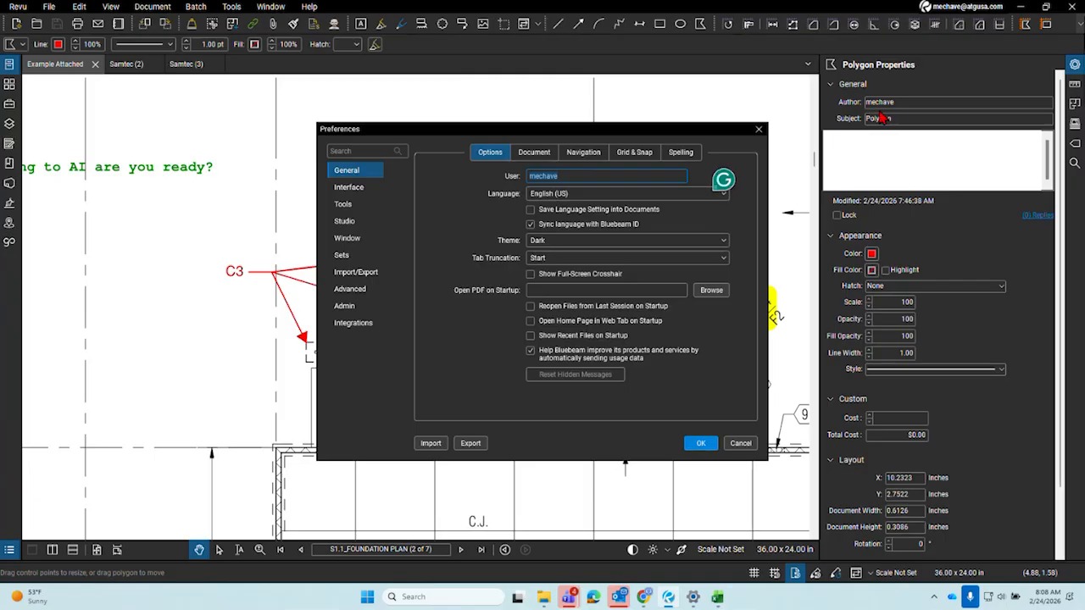
pyautogui.click(737, 444)
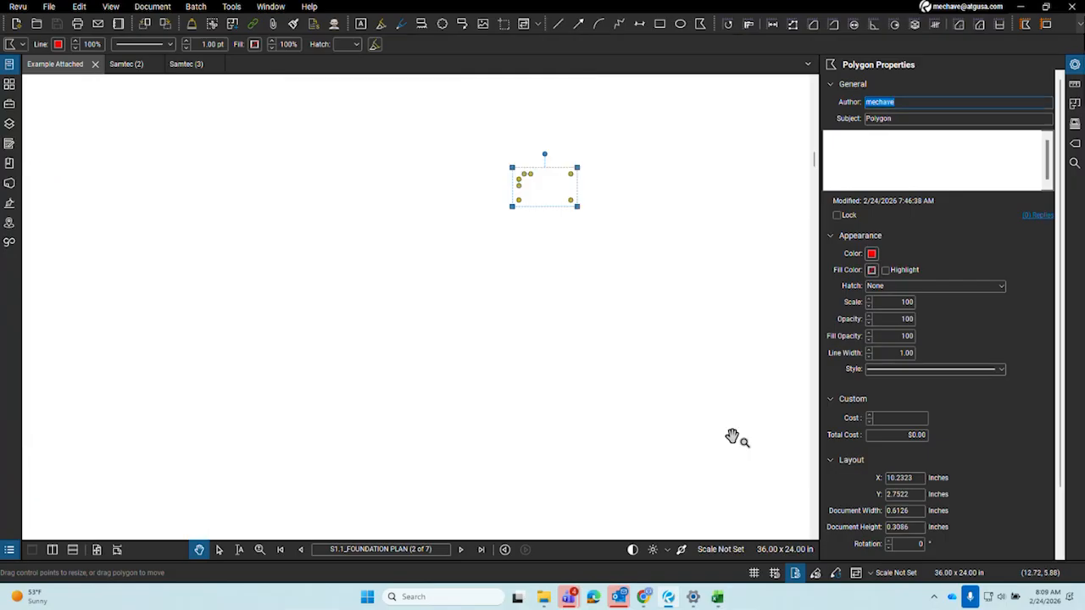
# Set the selected polygon's subject to Footing
pyautogui.moveTo(915, 119); pyautogui.dragTo(840, 119)
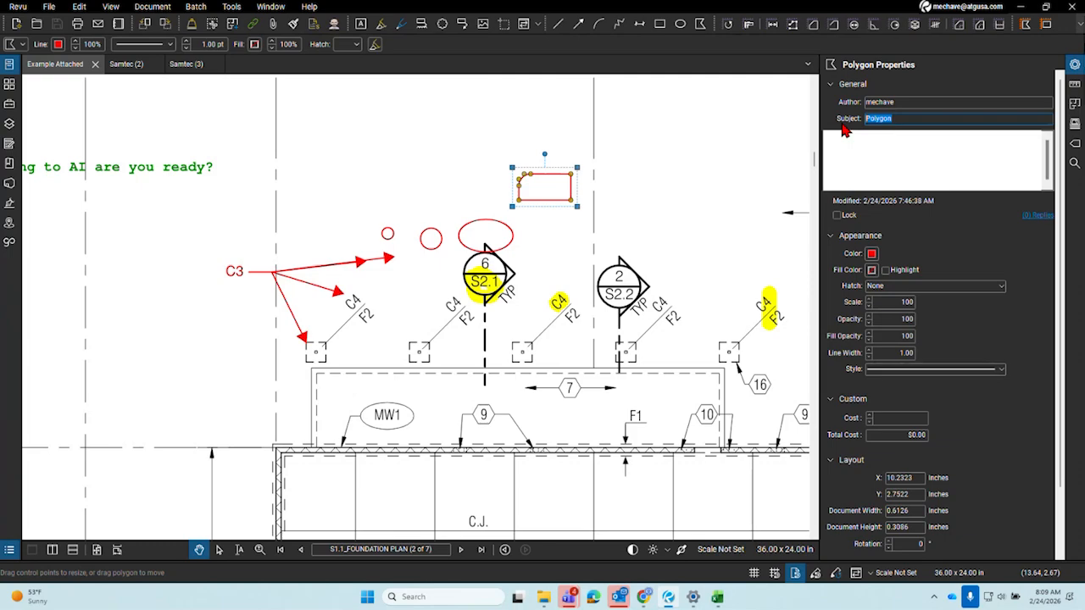
pyautogui.write('fo')
pyautogui.write('Footing')
pyautogui.press('Return')
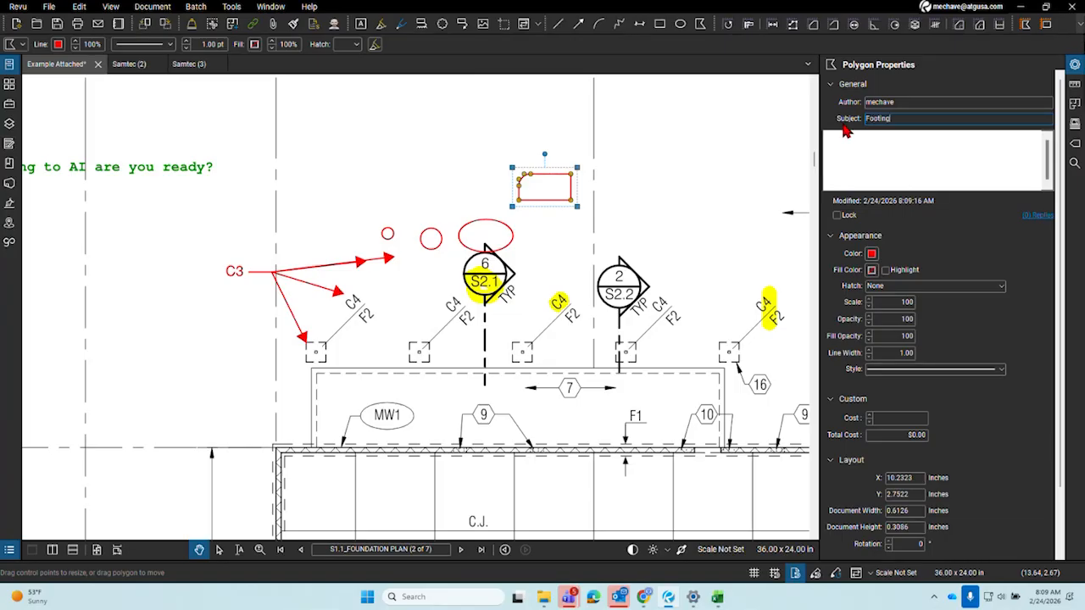
pyautogui.click(866, 138)
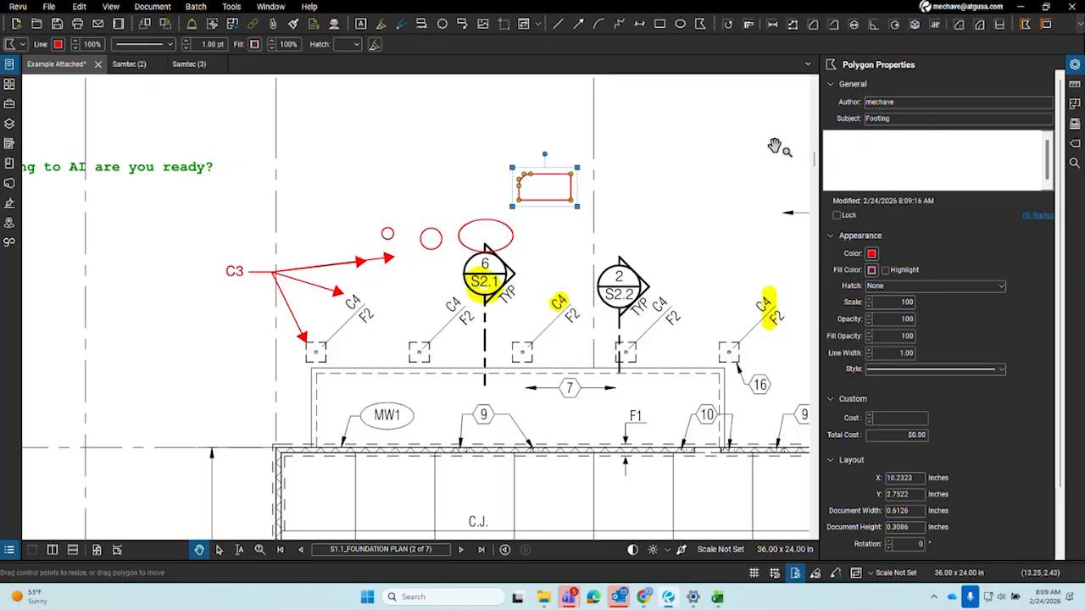
pyautogui.hotkey('shift', 'e')
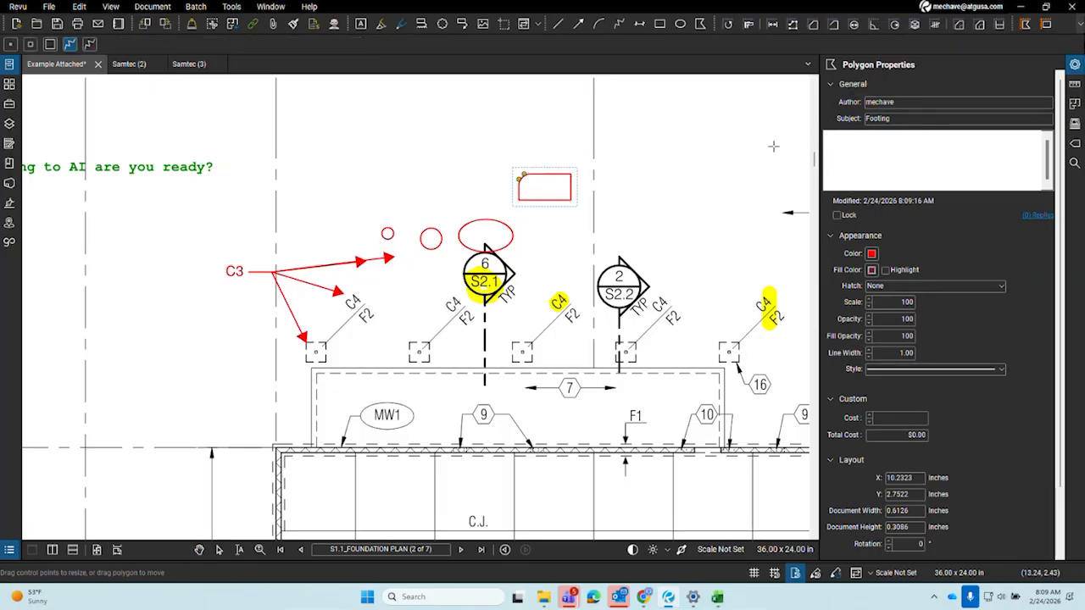
pyautogui.press('a')
pyautogui.hotkey('shift', 'alt', 'l')
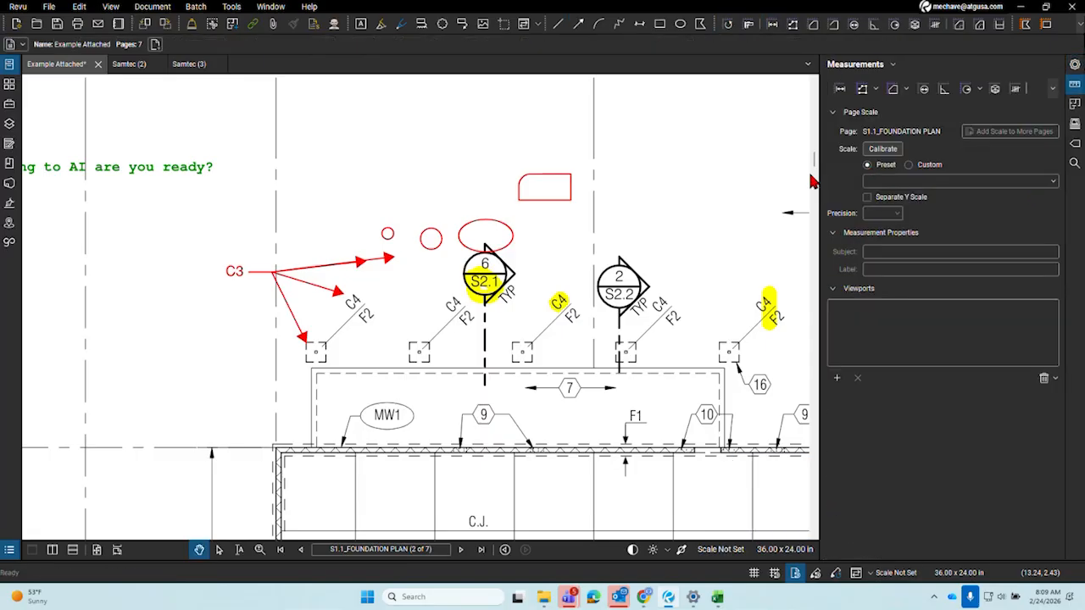
# Enter the comment "Footing size" for the red polygon and open the Markups List
pyautogui.click(572, 179)
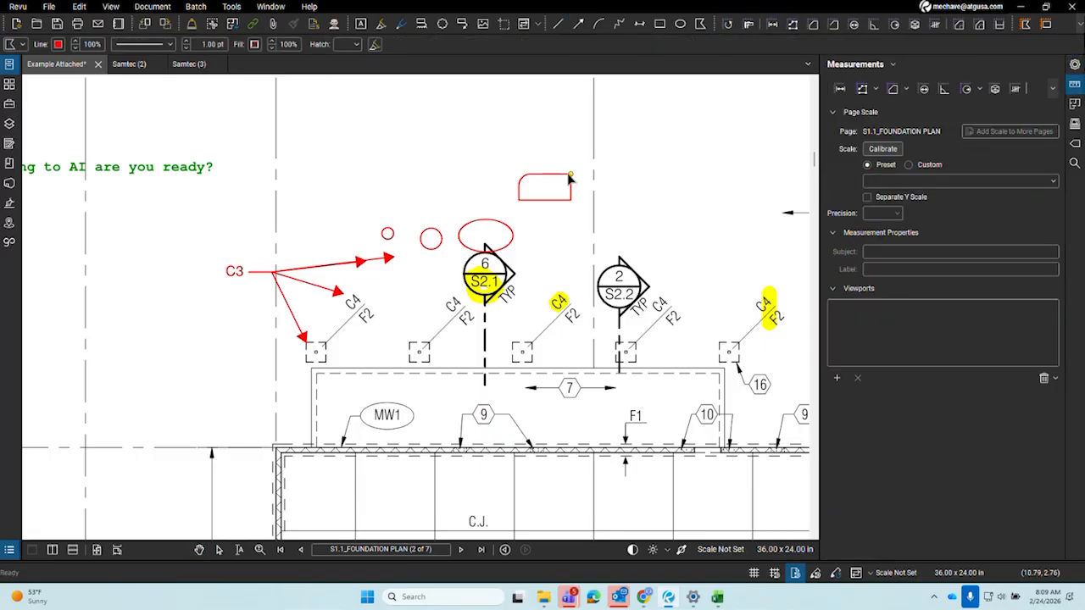
pyautogui.click(1075, 65)
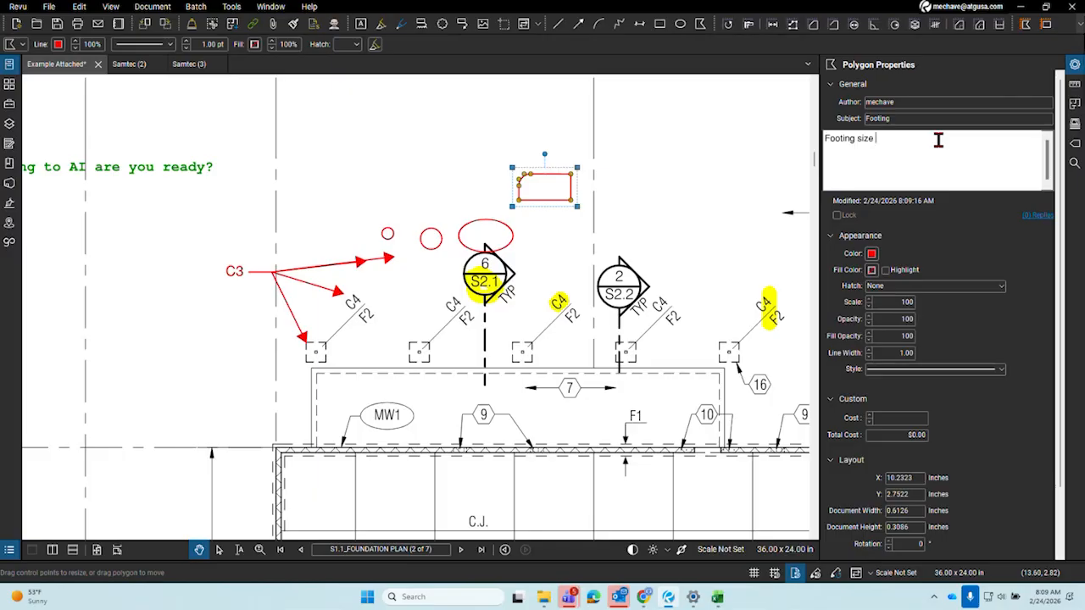
pyautogui.click(563, 270)
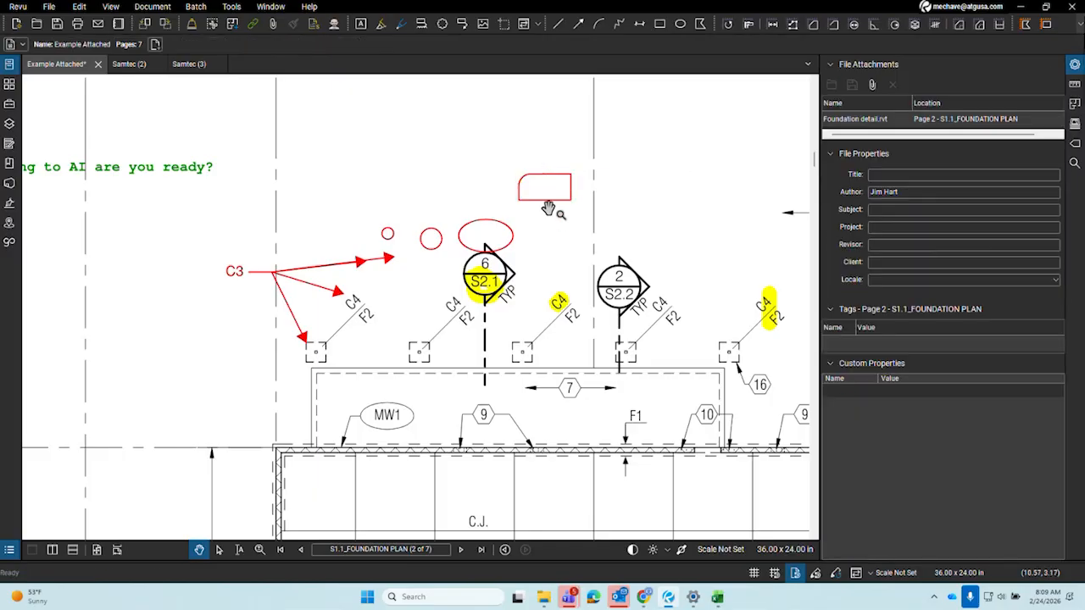
pyautogui.click(9, 549)
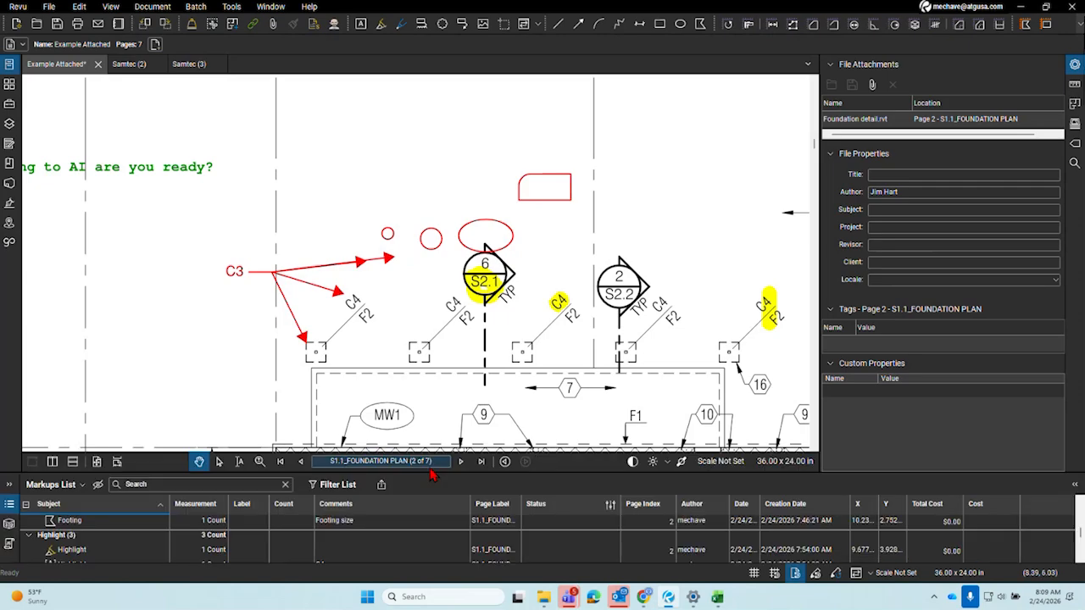
# Hide the properties panel, enlarge the Markups List and check the red polygon's subject and comment in its row
pyautogui.click(1075, 64)
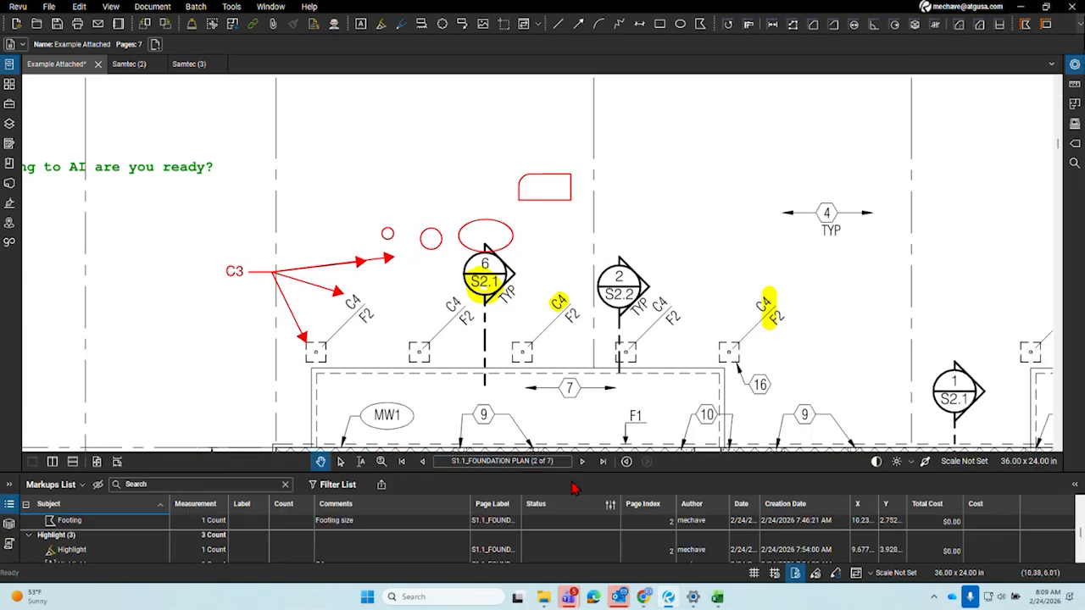
pyautogui.moveTo(580, 474); pyautogui.dragTo(580, 364)
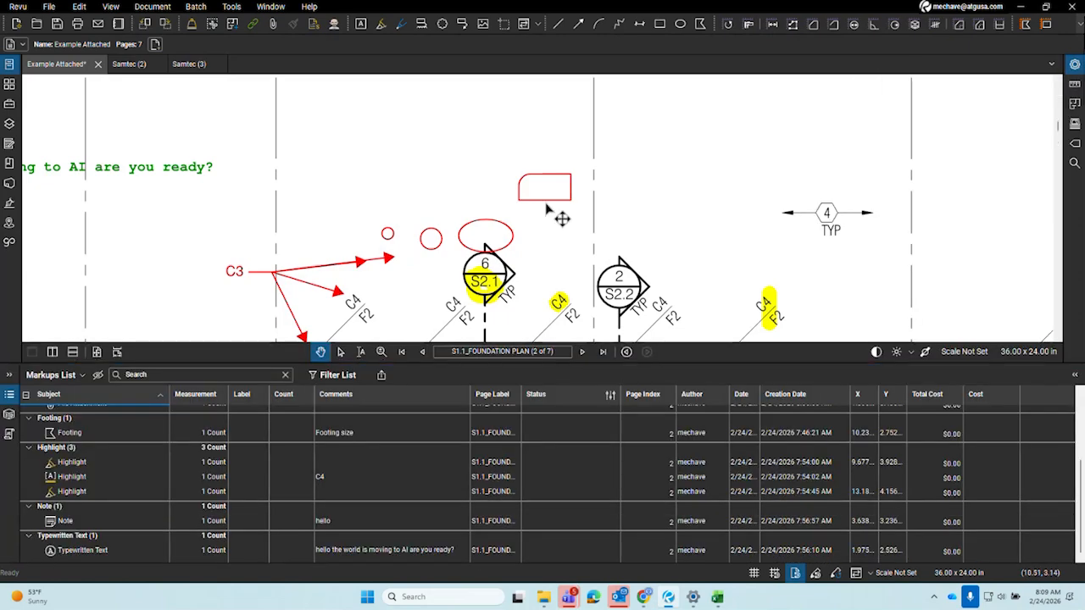
pyautogui.click(540, 208)
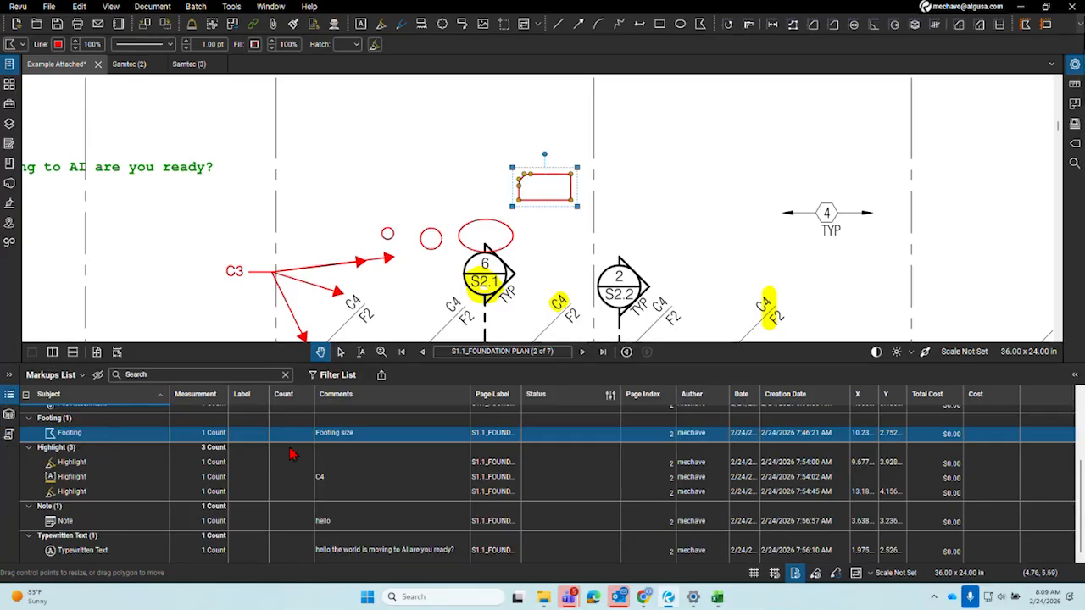
pyautogui.click(349, 435)
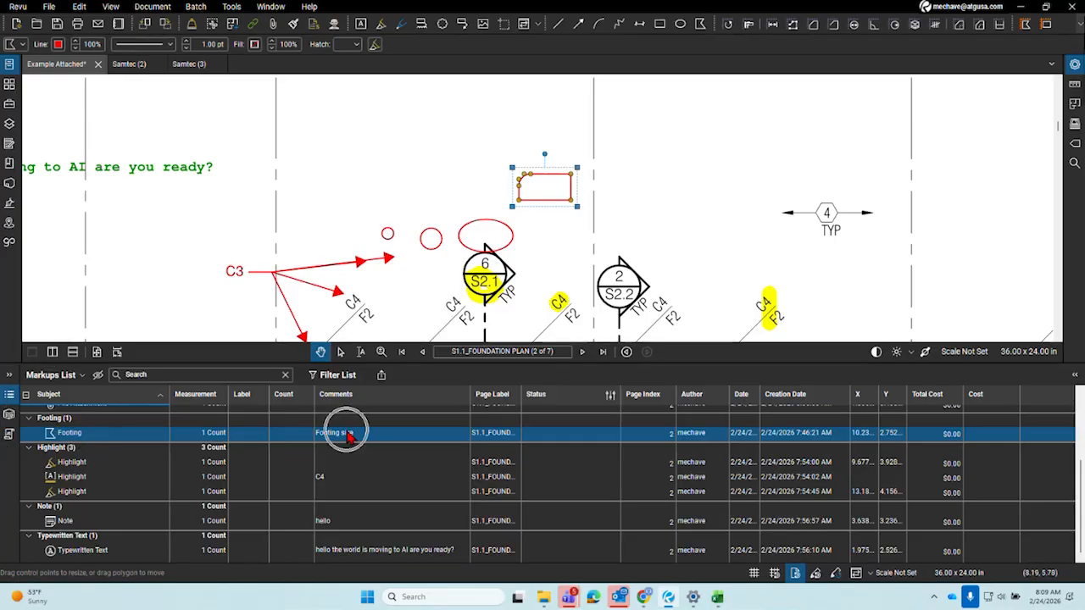
pyautogui.click(59, 396)
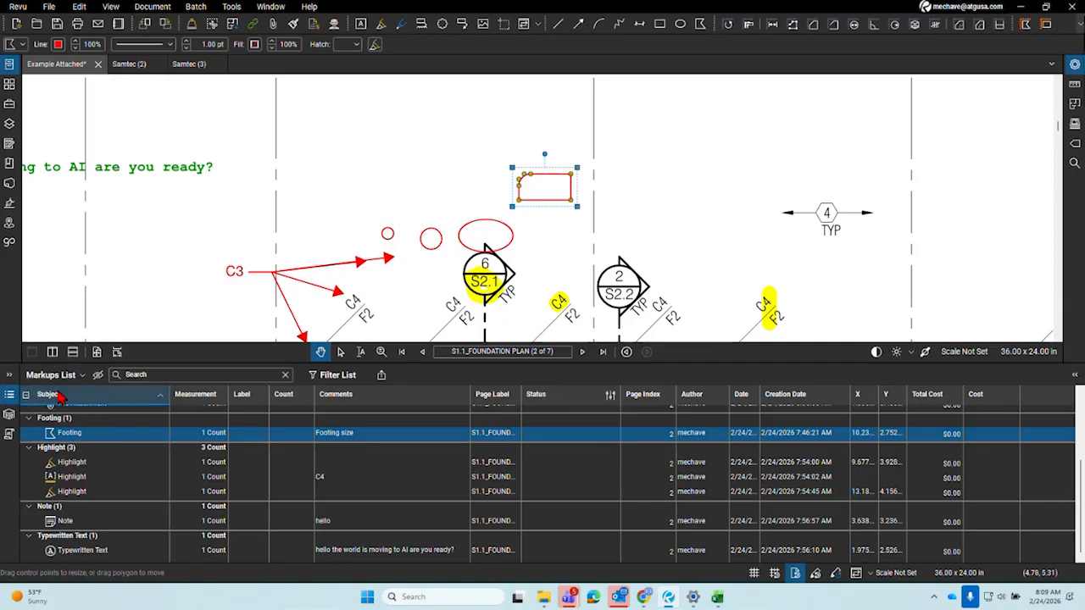
# Compare the markups on the foundation plan with their list entries and reselect the Footing polygon
pyautogui.moveTo(175, 286)
pyautogui.mouseDown()
pyautogui.moveTo(557, 127)
pyautogui.moveTo(435, 242)
pyautogui.mouseUp()
pyautogui.click(635, 126)
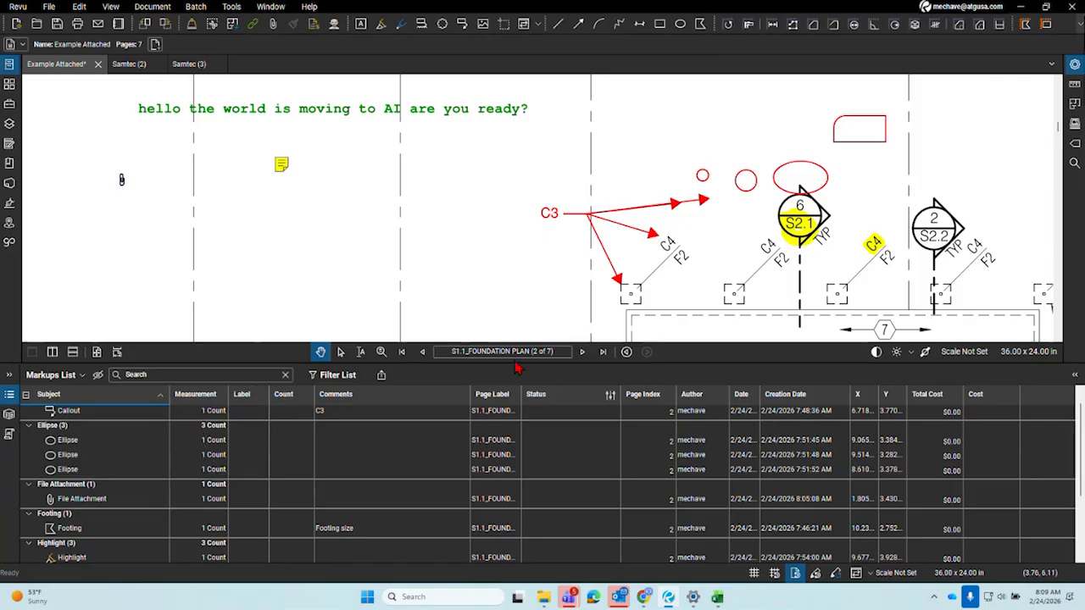
pyautogui.moveTo(712, 229); pyautogui.dragTo(469, 252)
pyautogui.click(609, 167)
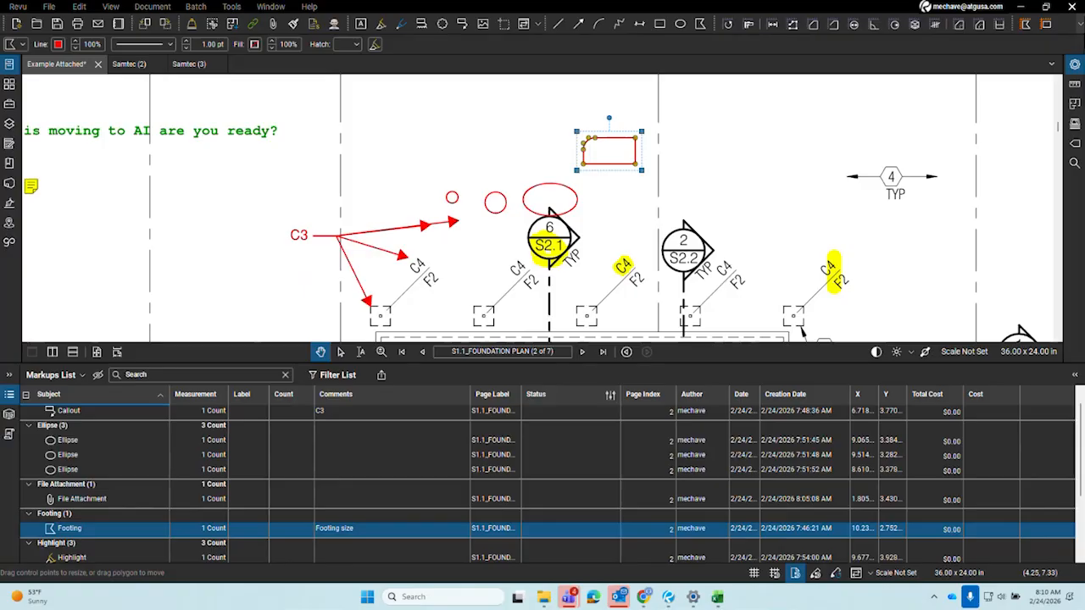
# Switch to the Autodesk support article on downloading a PDF with markups from ACC and magnify its Export illustration
pyautogui.moveTo(0, 309); pyautogui.dragTo(378, 2)
pyautogui.scroll(-4, 552, 328)
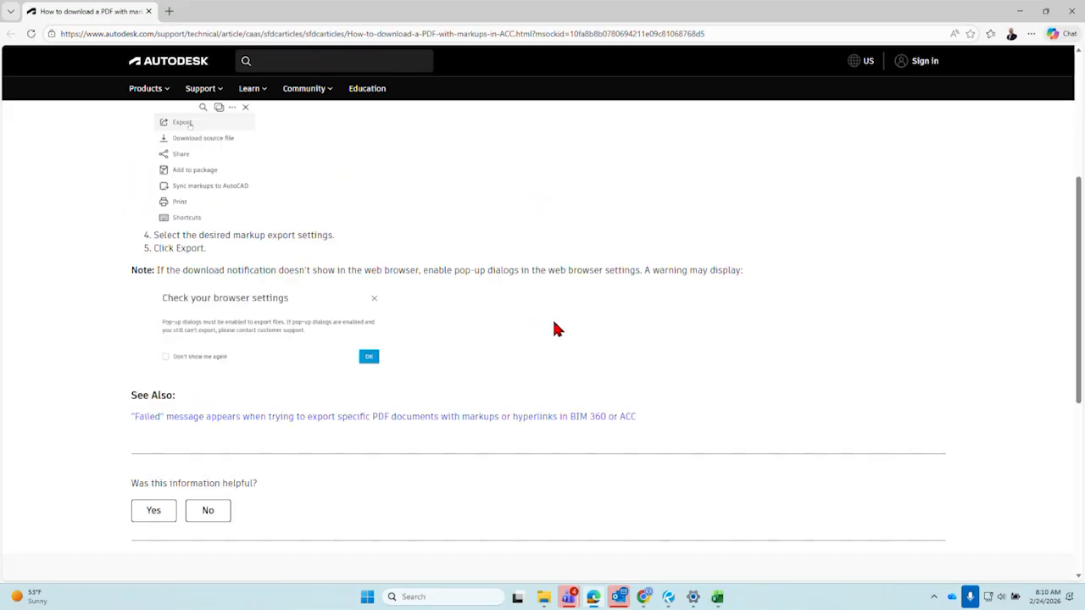
pyautogui.scroll(2, 552, 327)
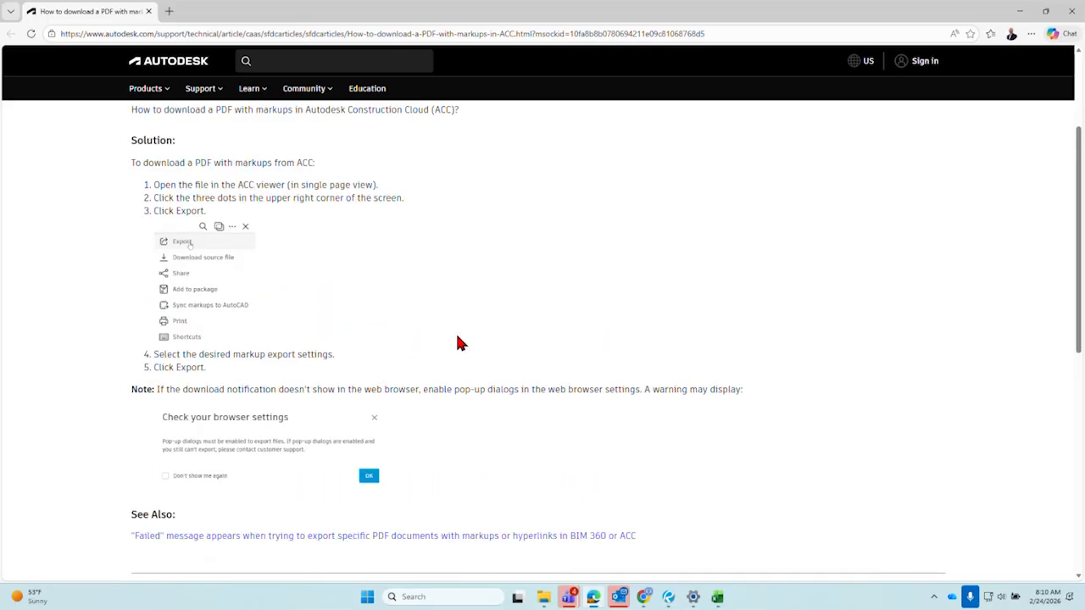
pyautogui.press('ctrl')
pyautogui.press('ctrl')
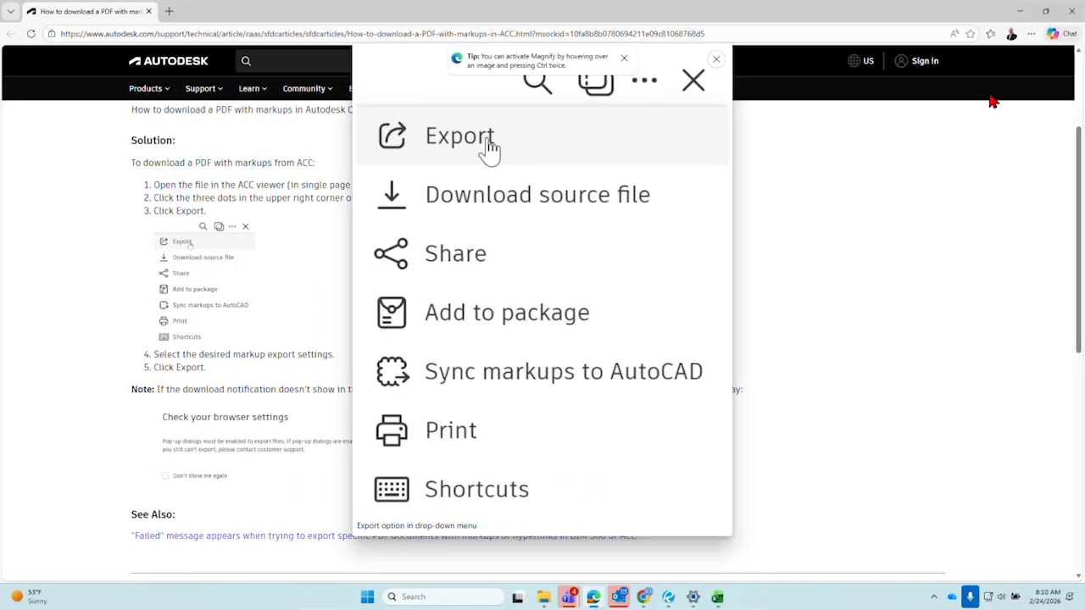
# Switch to Samtec.pdf in Autodesk Docs and export it with all published and unpublished markups, issues and photos
pyautogui.click(642, 597)
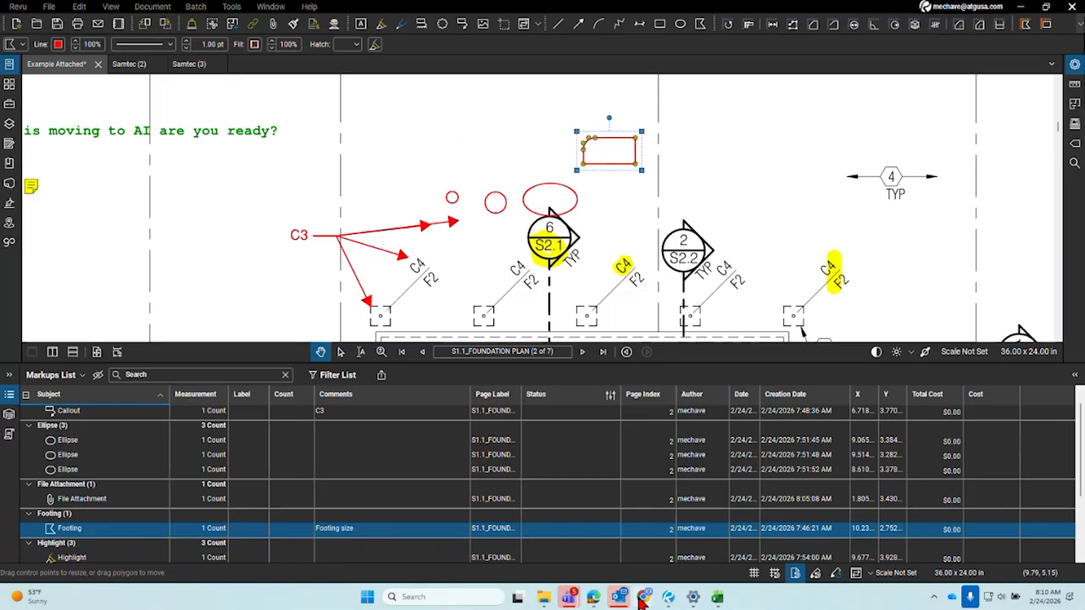
pyautogui.moveTo(642, 599)
pyautogui.click(840, 524)
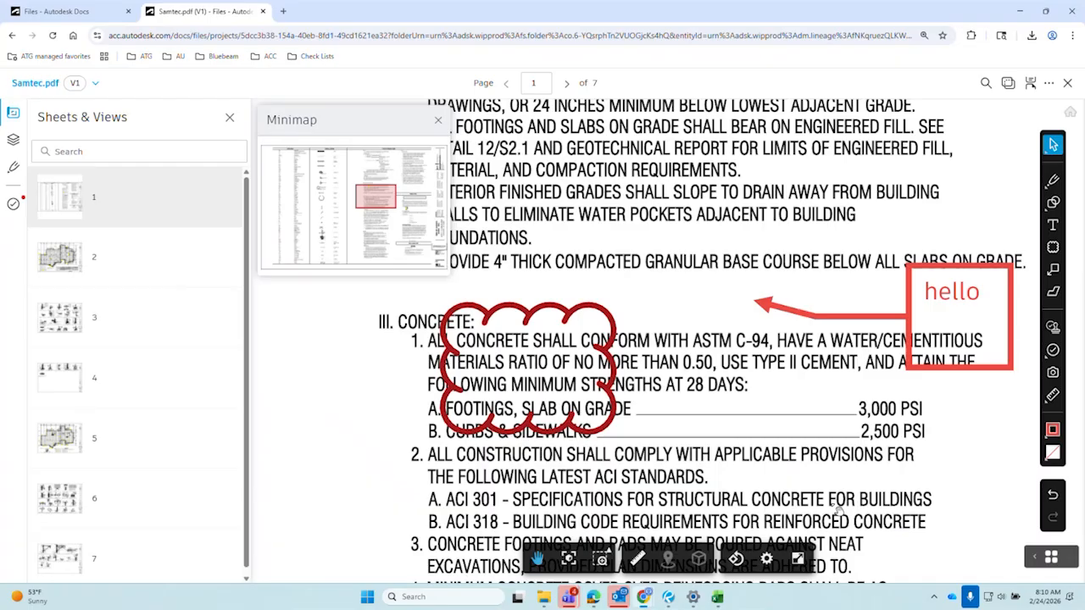
pyautogui.click(1048, 84)
pyautogui.click(1024, 104)
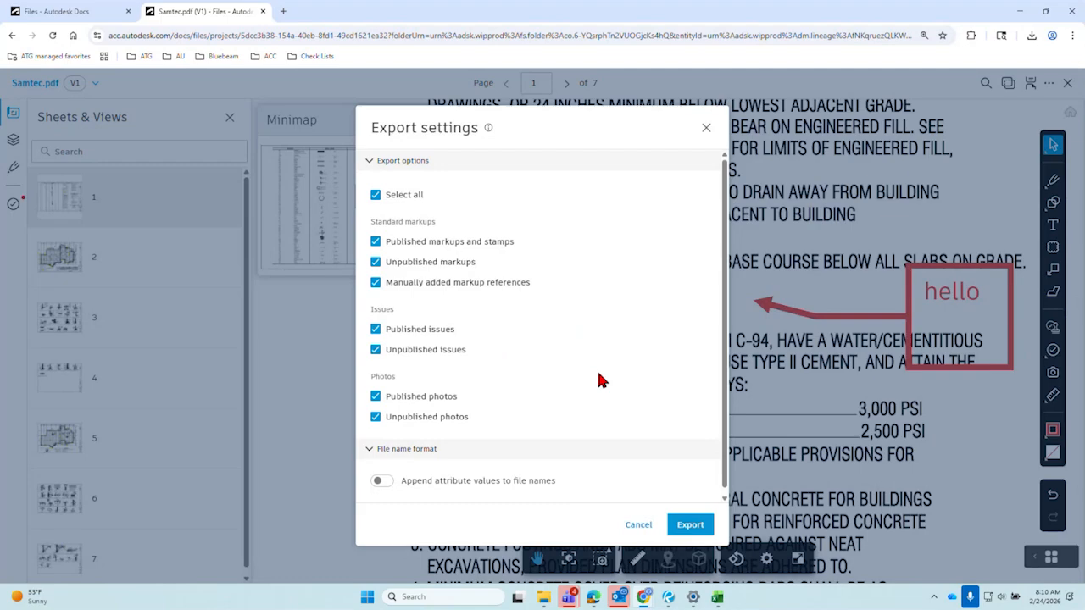
pyautogui.click(690, 525)
pyautogui.click(699, 375)
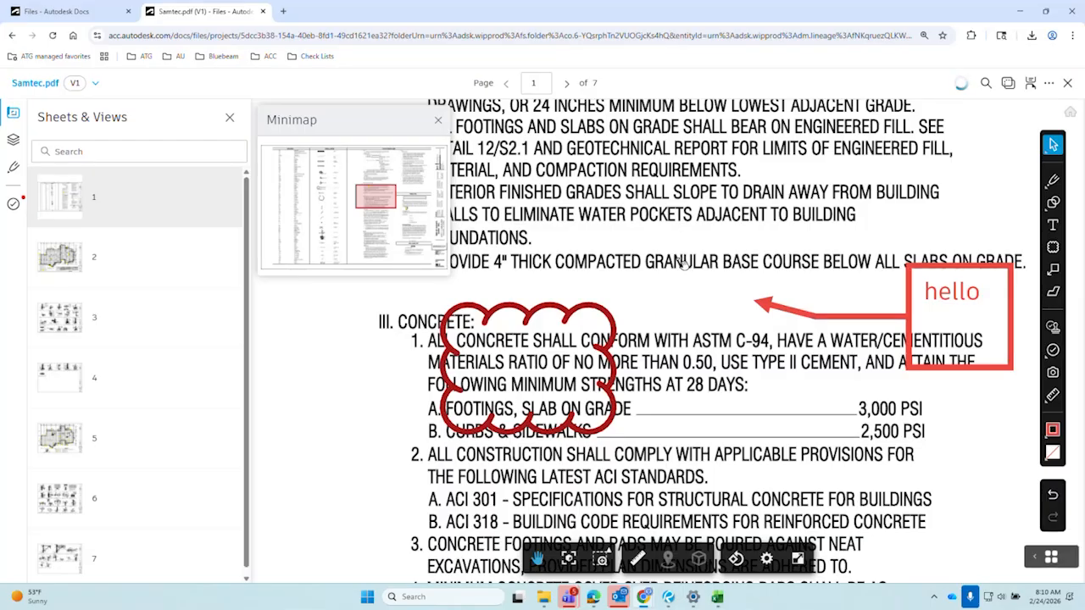
# Review the file's export and download options and open the downloaded Samtec (4).pdf in the browser
pyautogui.click(1049, 82)
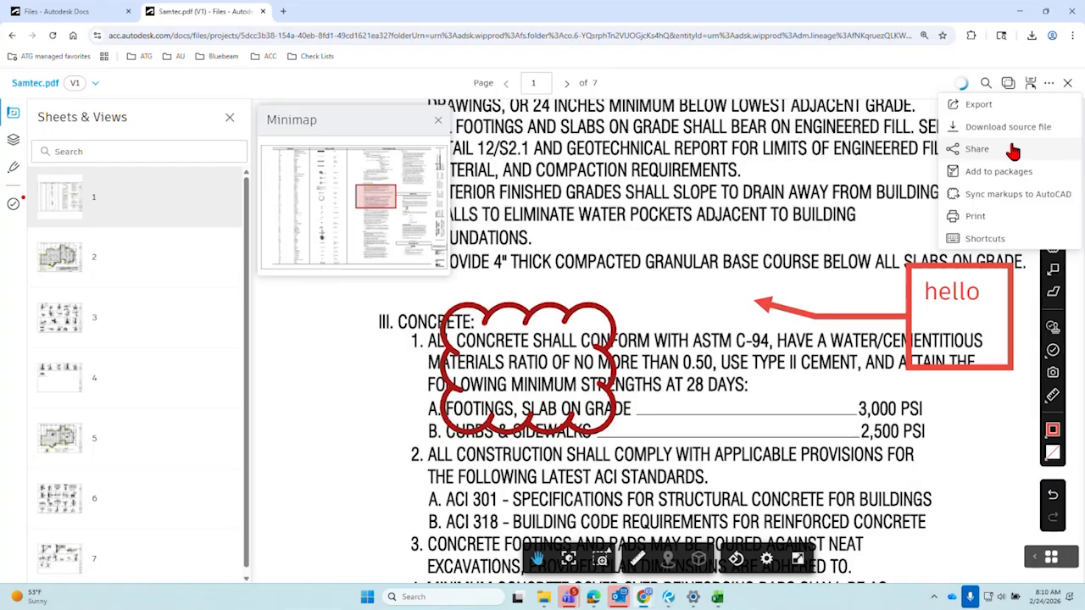
pyautogui.click(970, 104)
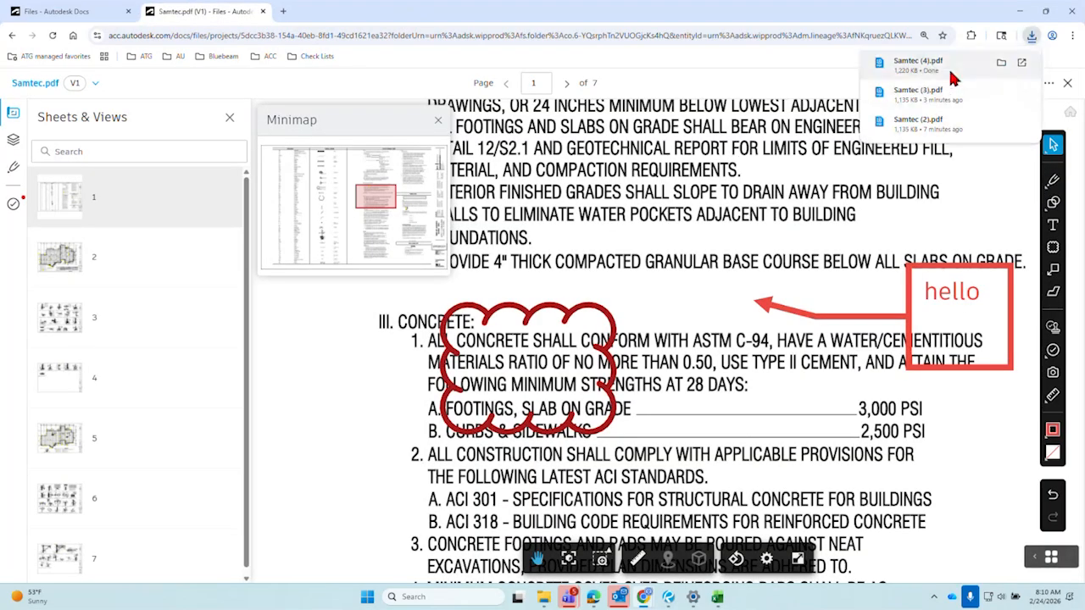
pyautogui.click(957, 62)
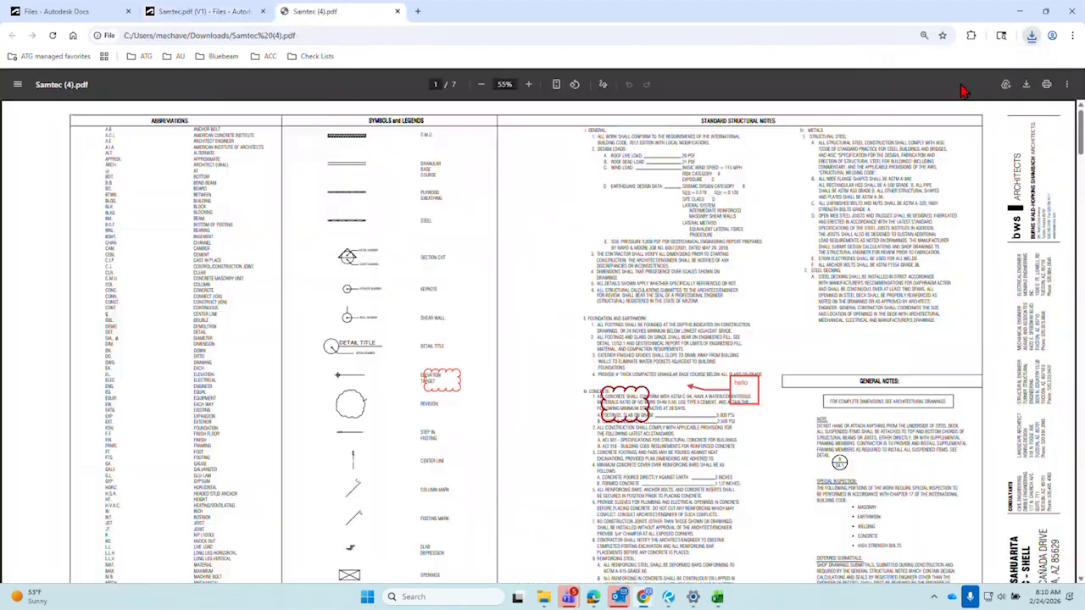
# Return to Bluebeam Revu and open Samtec (4) from the Downloads folder
pyautogui.click(1021, 11)
pyautogui.click(229, 131)
pyautogui.click(49, 7)
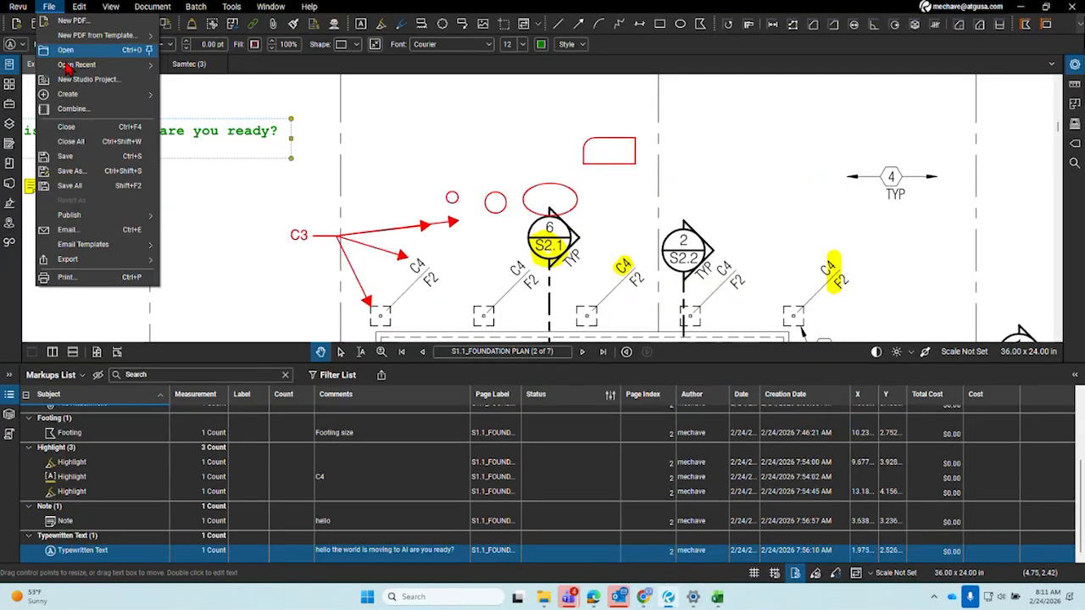
pyautogui.click(75, 51)
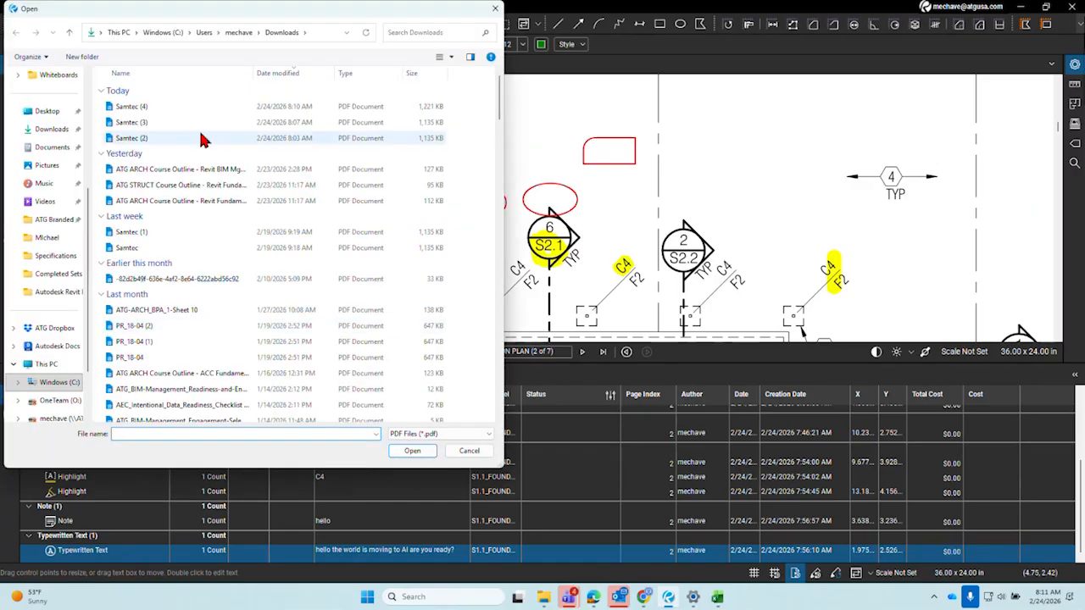
pyautogui.click(407, 454)
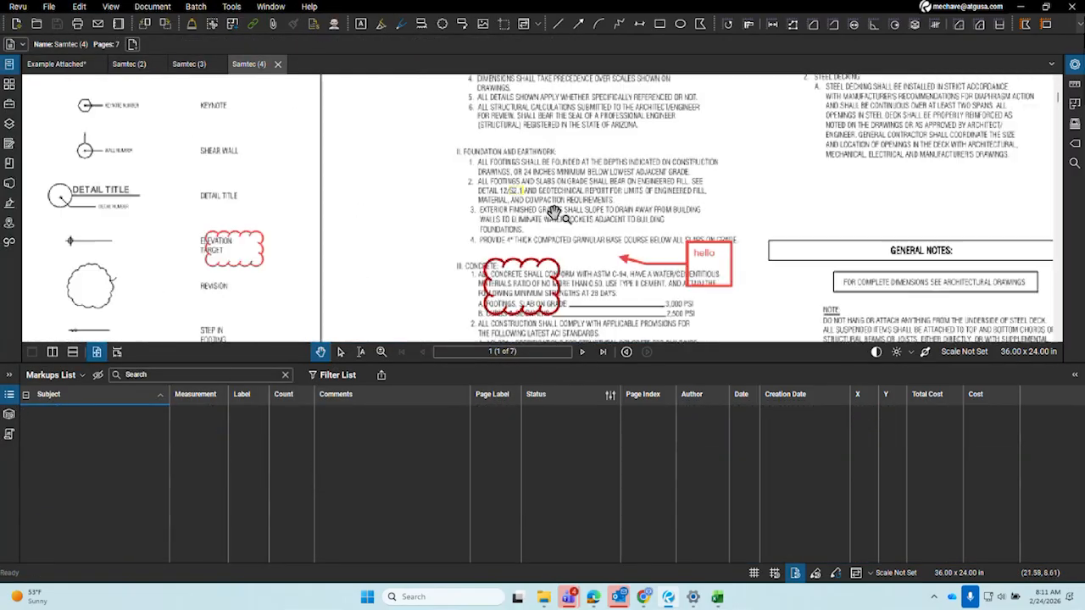
# Check the Markups List for Samtec (4) and hide it to enlarge the page view
pyautogui.middleClick(525, 262)
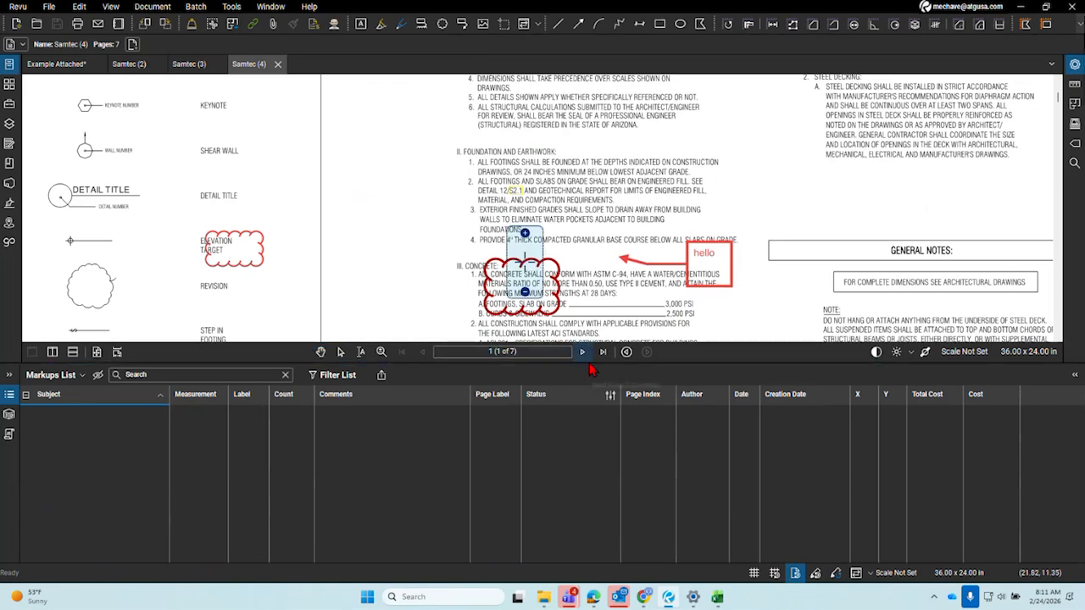
pyautogui.press('Escape')
pyautogui.click(596, 363)
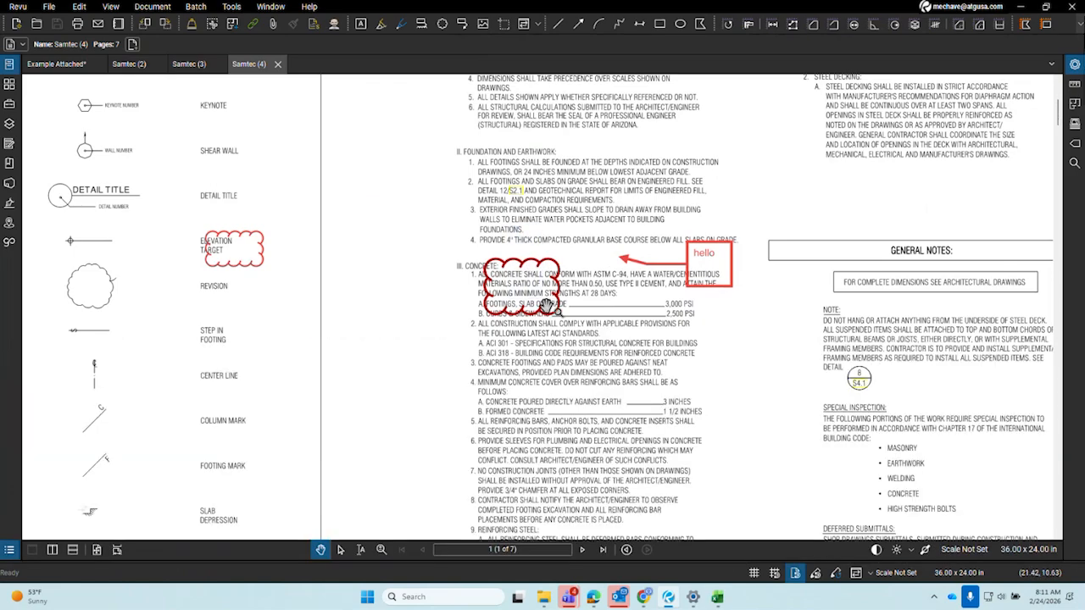
# Inspect the cloud around the Concrete notes and the hello callout, and test whether the cloud can be selected
pyautogui.middleClick(557, 298)
pyautogui.scroll(4, 676, 285)
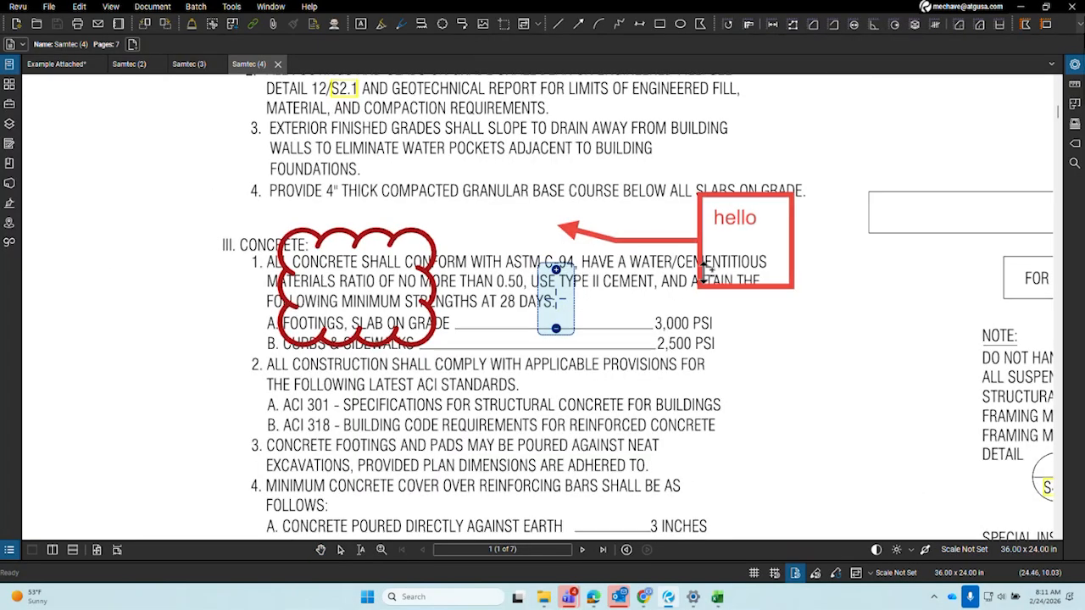
pyautogui.middleClick(708, 271)
pyautogui.moveTo(808, 308)
pyautogui.mouseDown()
pyautogui.moveTo(740, 345)
pyautogui.moveTo(569, 263)
pyautogui.moveTo(805, 291)
pyautogui.mouseUp()
pyautogui.scroll(-4, 568, 263)
pyautogui.scroll(1, 514, 254)
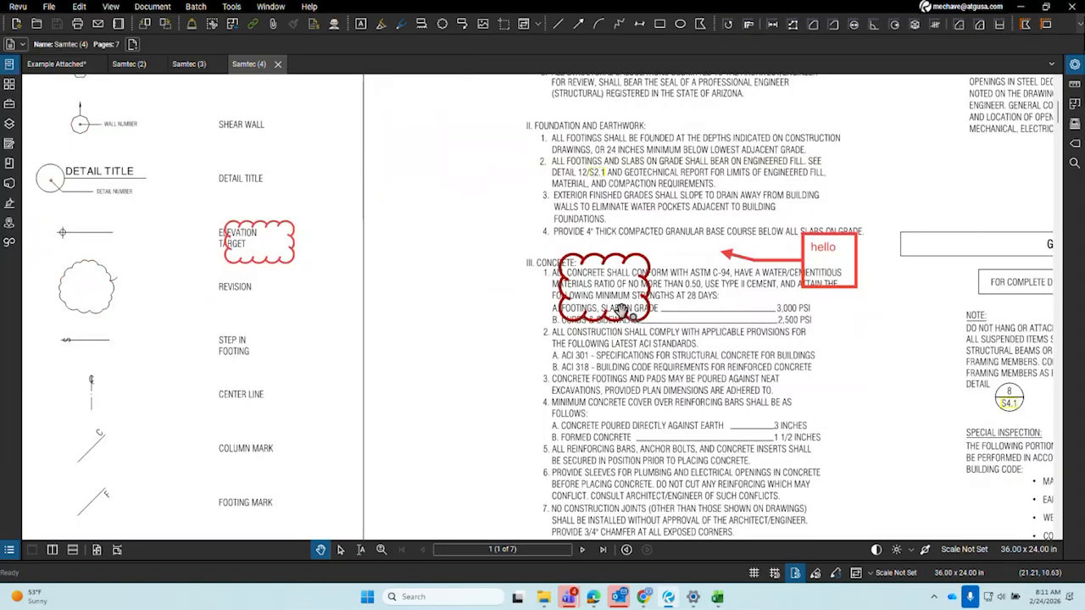
pyautogui.rightClick(623, 311)
pyautogui.click(477, 309)
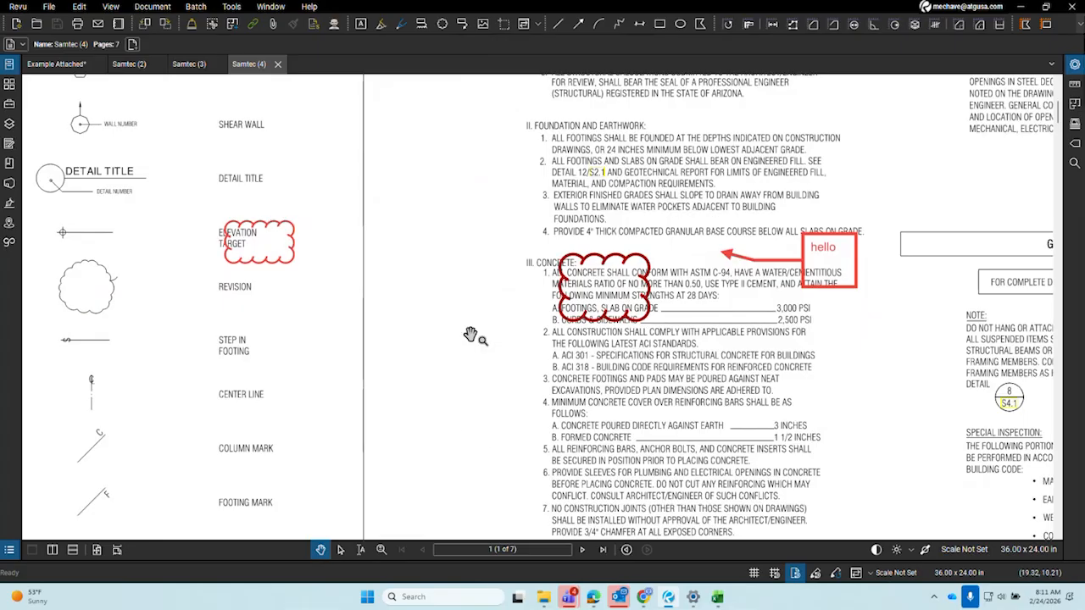
# Check Samtec (4) for layers and look up the document's Flatten and Unflatten commands
pyautogui.click(10, 124)
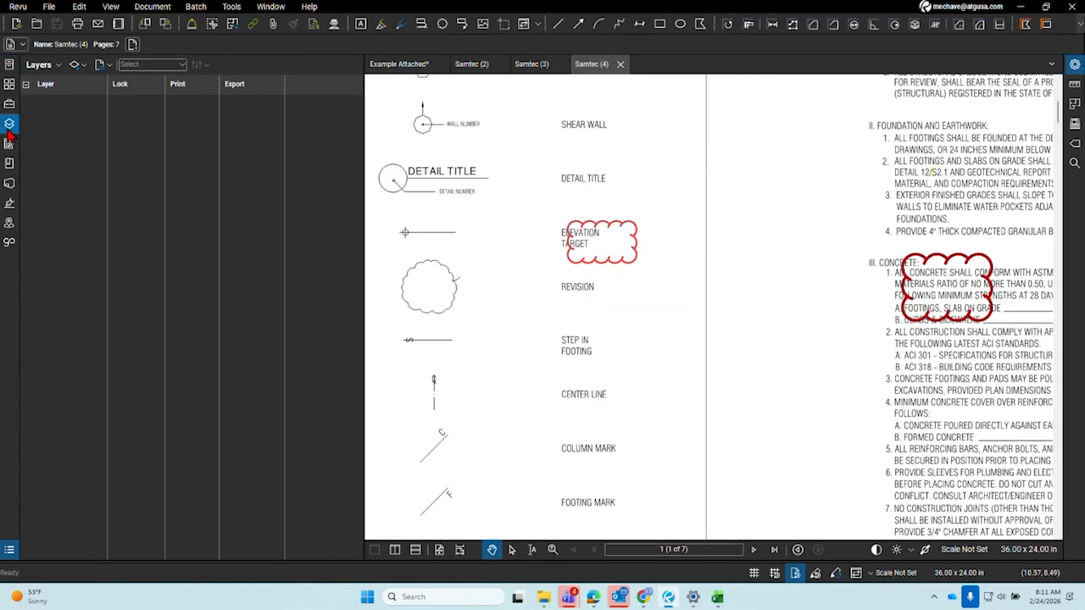
pyautogui.click(9, 125)
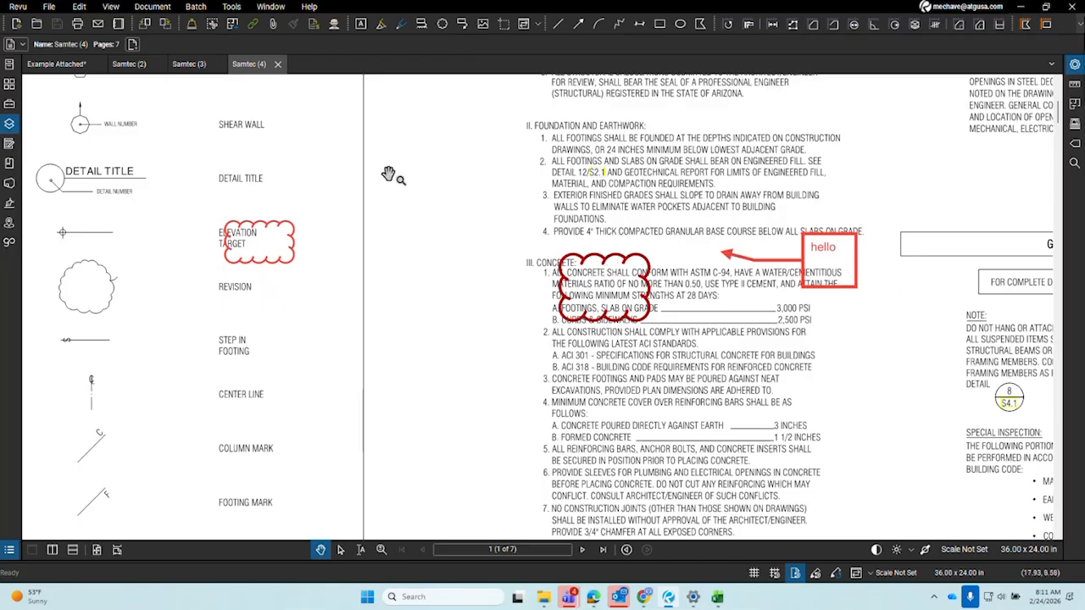
pyautogui.click(153, 7)
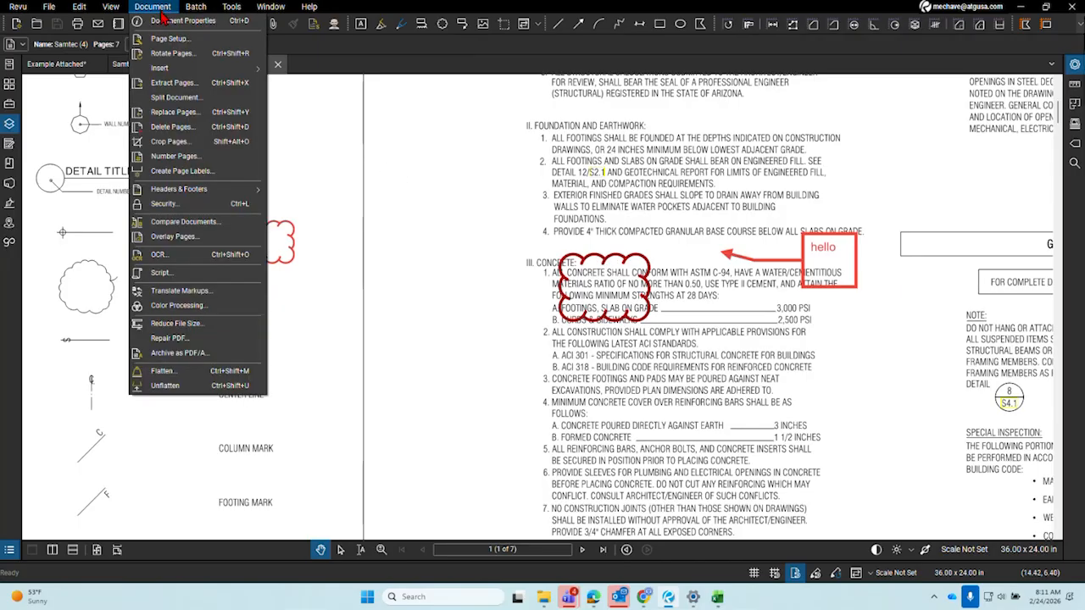
pyautogui.click(157, 373)
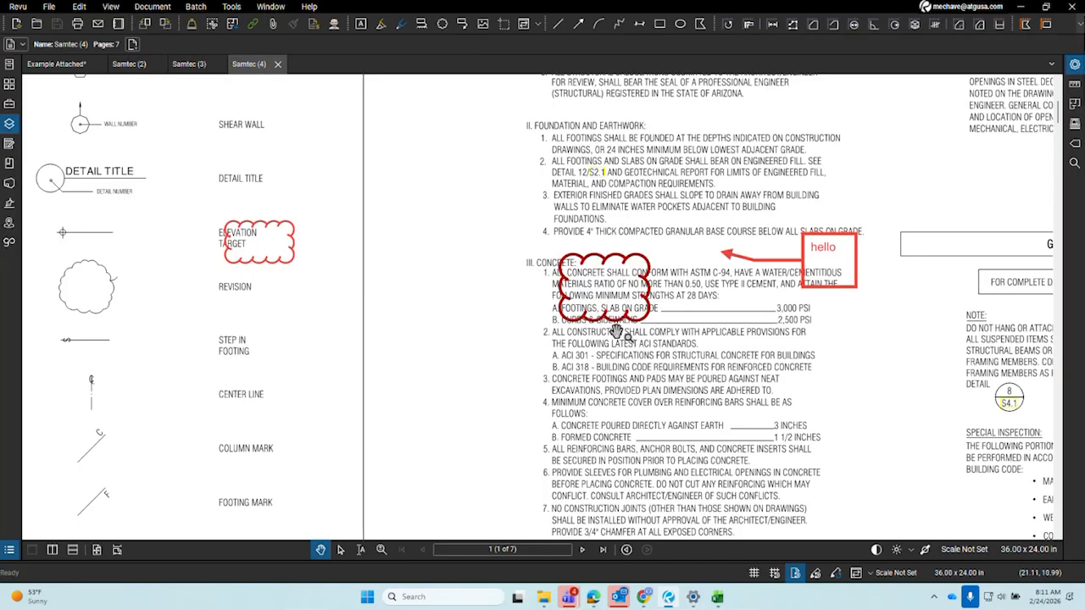
# Examine the clouds around the Elevation Target label and Concrete notes and the hello callout up close
pyautogui.middleClick(615, 316)
pyautogui.middleClick(660, 337)
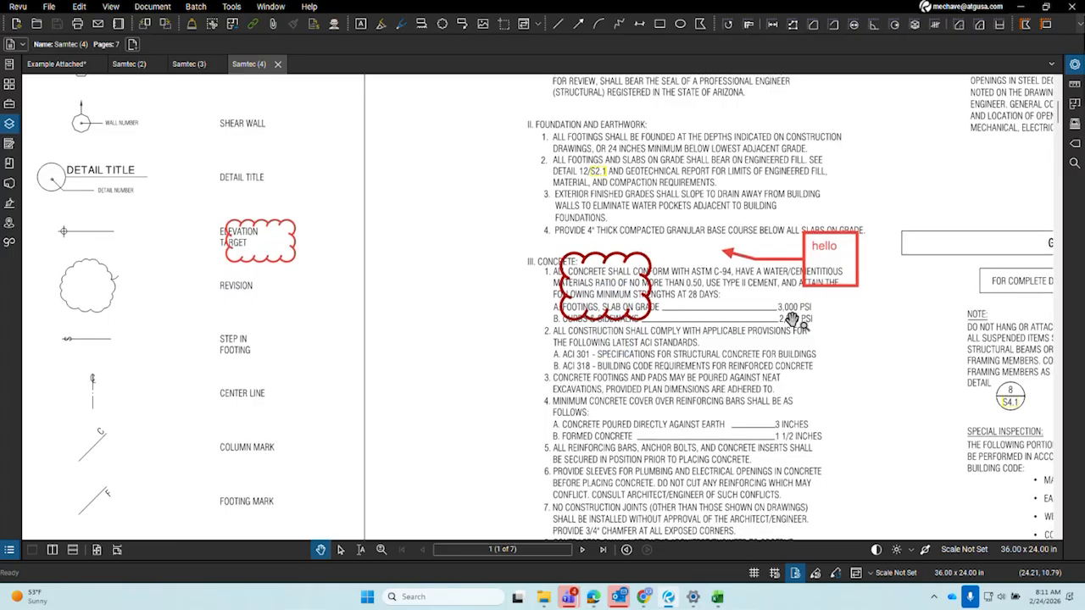
pyautogui.scroll(5, 298, 260)
pyautogui.moveTo(299, 261); pyautogui.dragTo(491, 340)
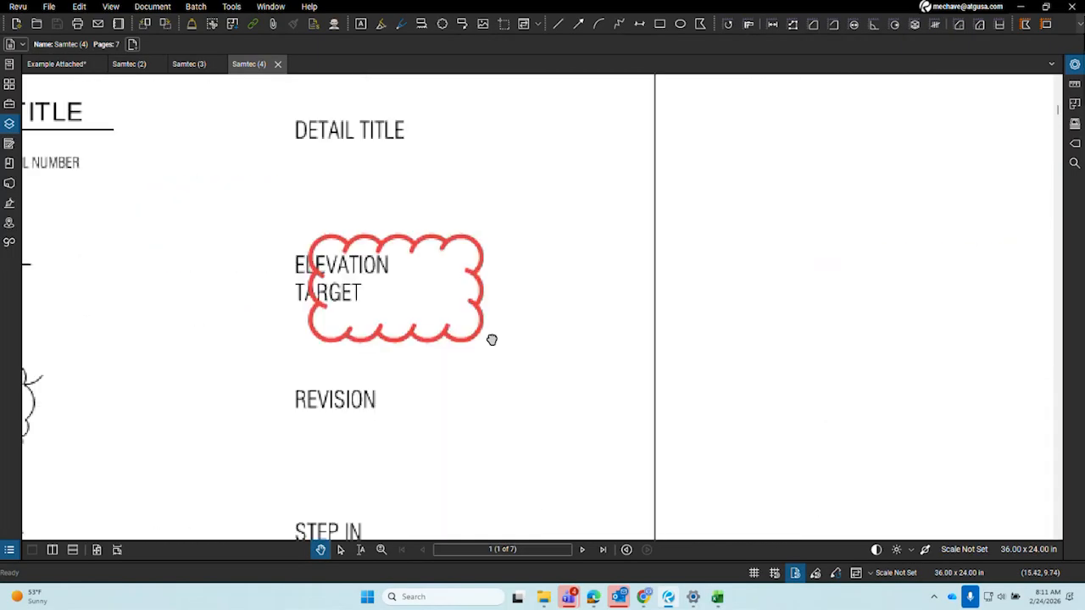
pyautogui.scroll(3, 508, 341)
pyautogui.middleClick(547, 330)
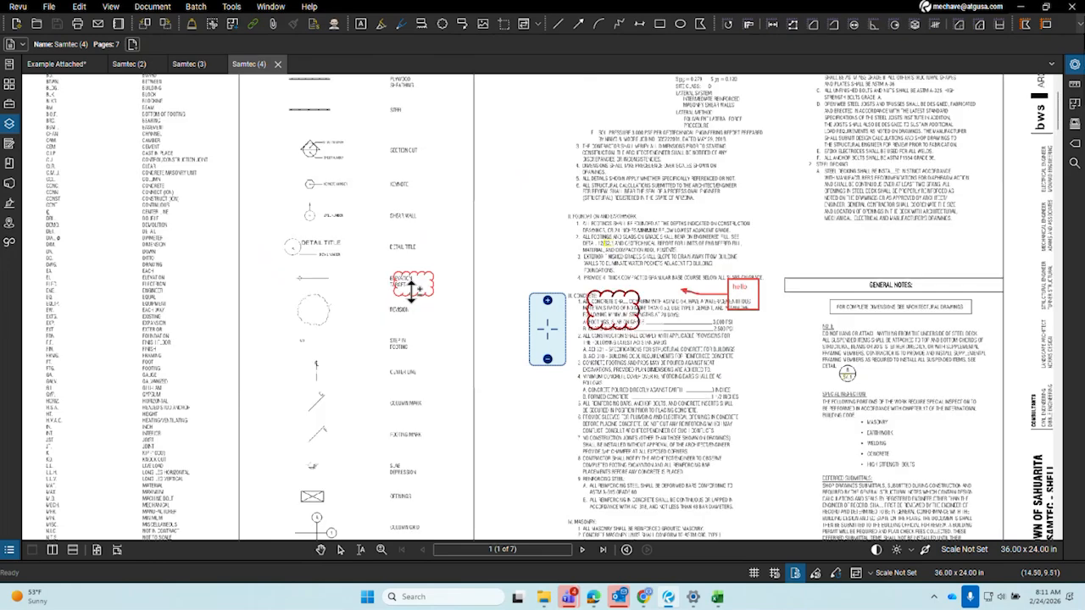
pyautogui.click(9, 550)
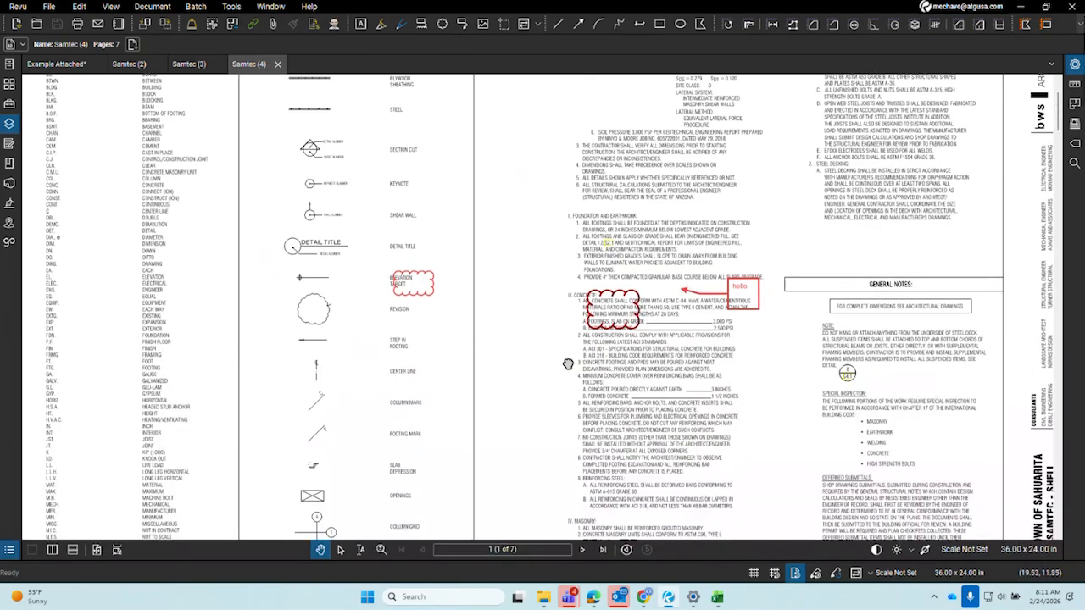
pyautogui.scroll(5, 605, 363)
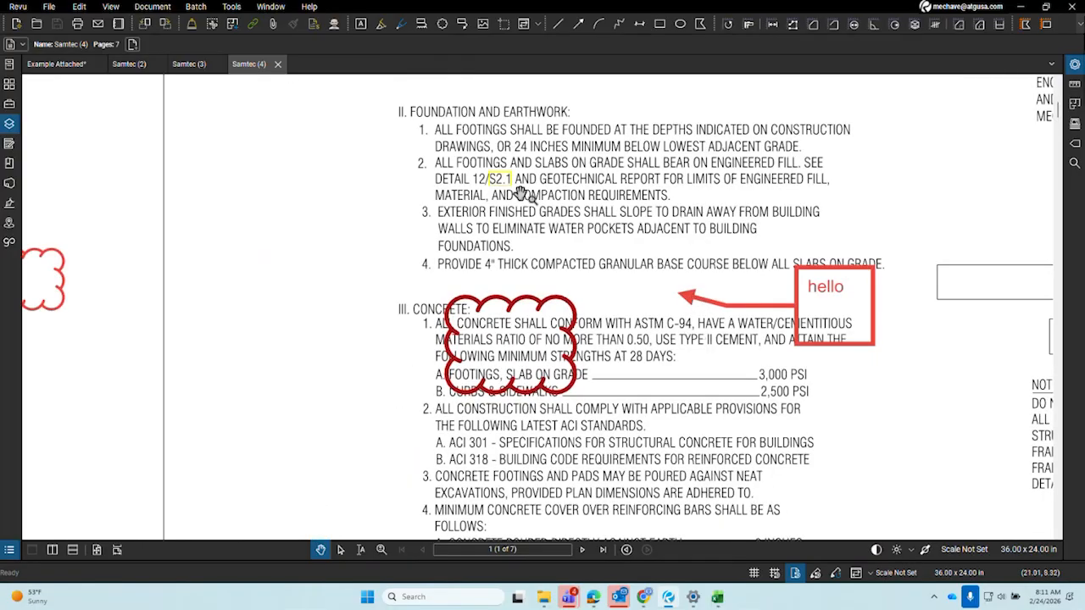
# Switch to Chrome and review the Export option for the marked-up Samtec.pdf in Autodesk Docs
pyautogui.moveTo(644, 600)
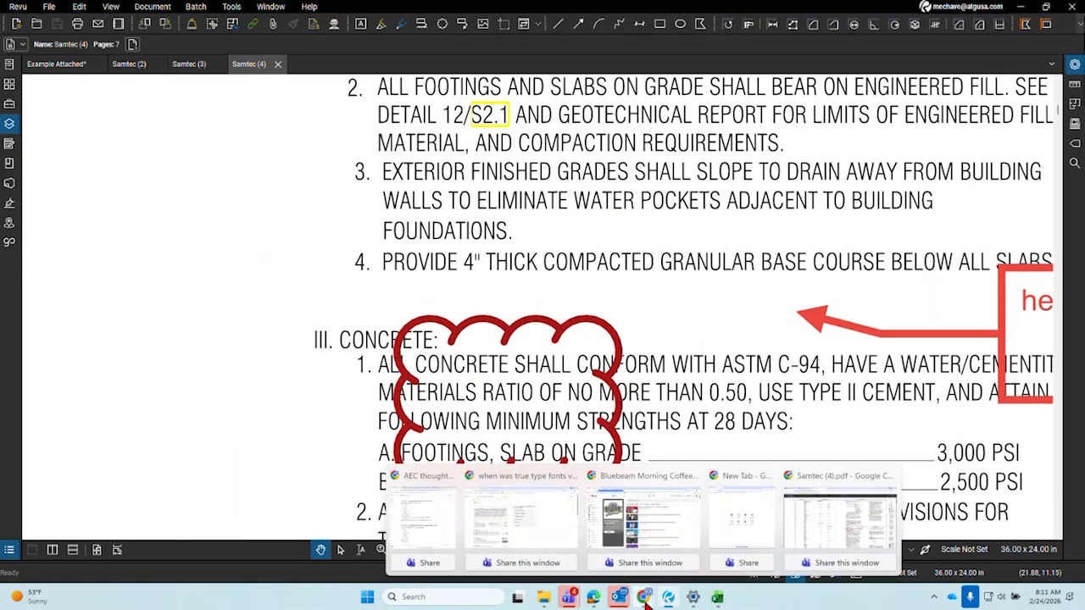
pyautogui.click(840, 553)
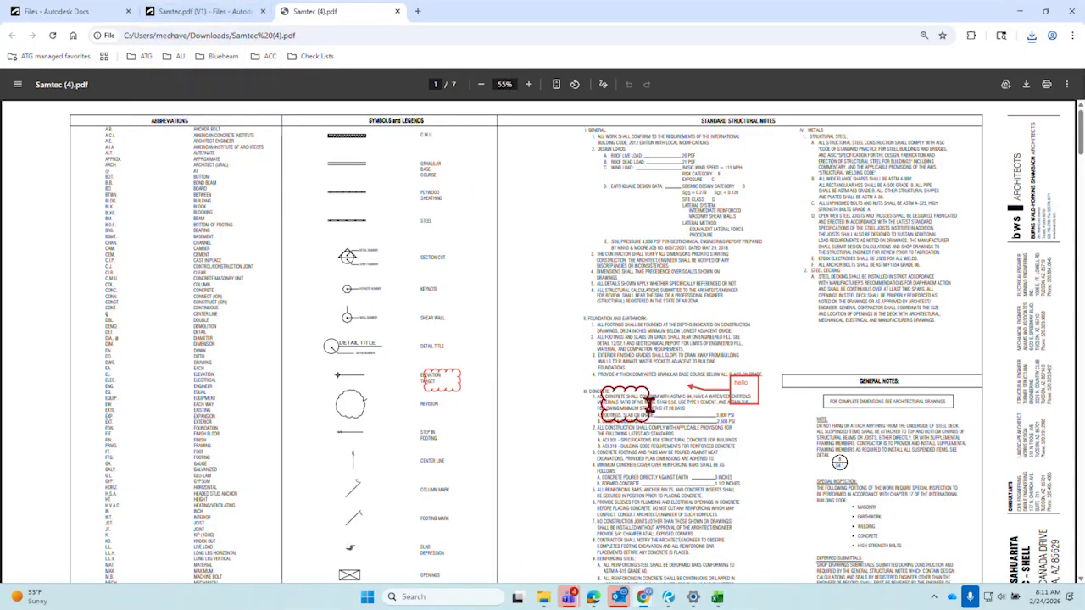
pyautogui.click(180, 10)
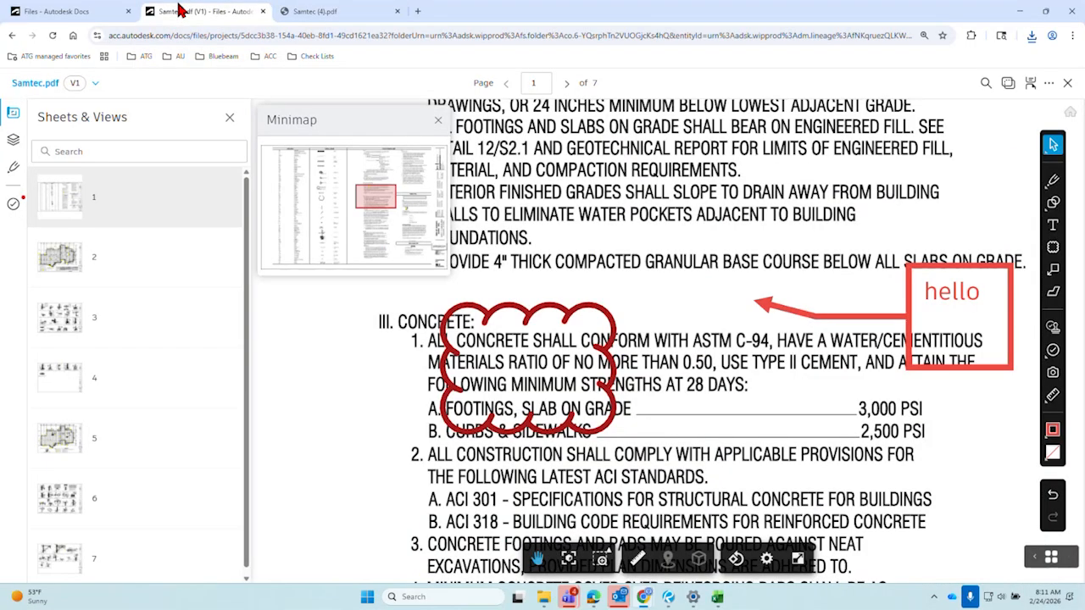
pyautogui.click(1049, 82)
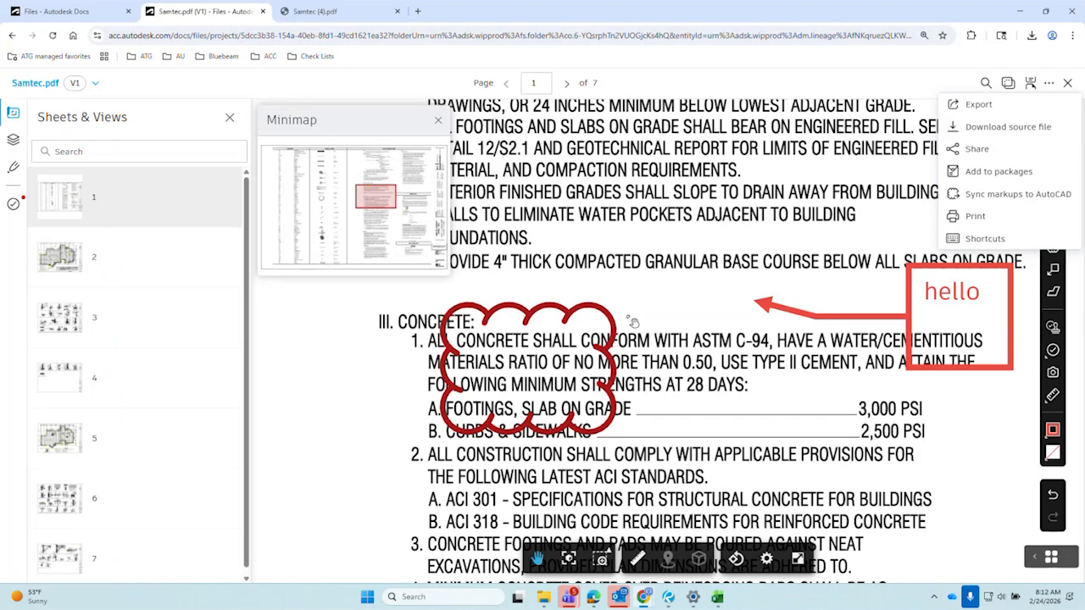
pyautogui.click(1012, 108)
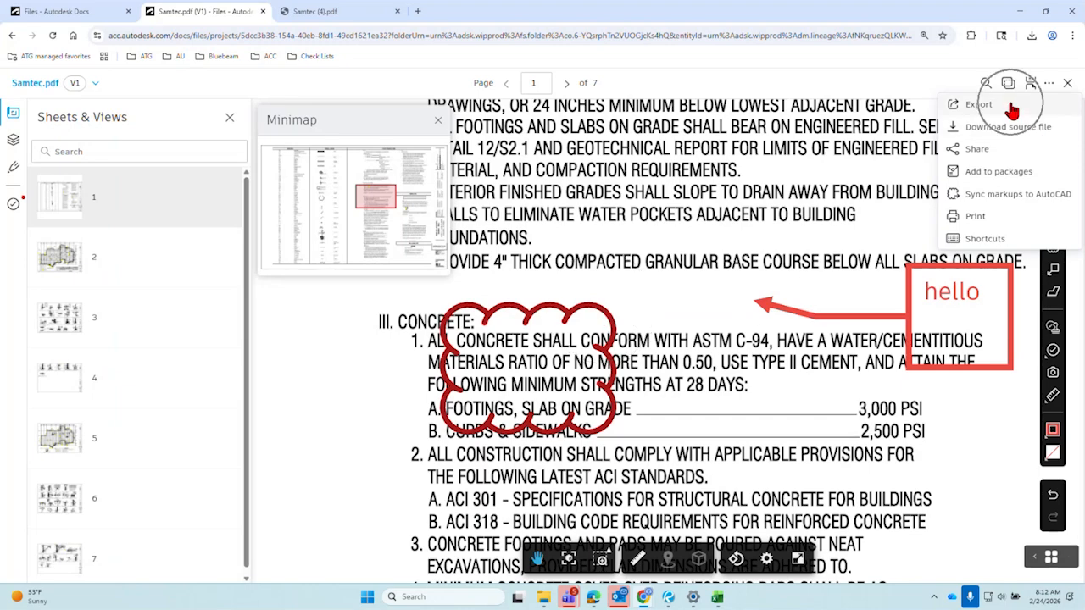
pyautogui.click(999, 110)
pyautogui.click(524, 402)
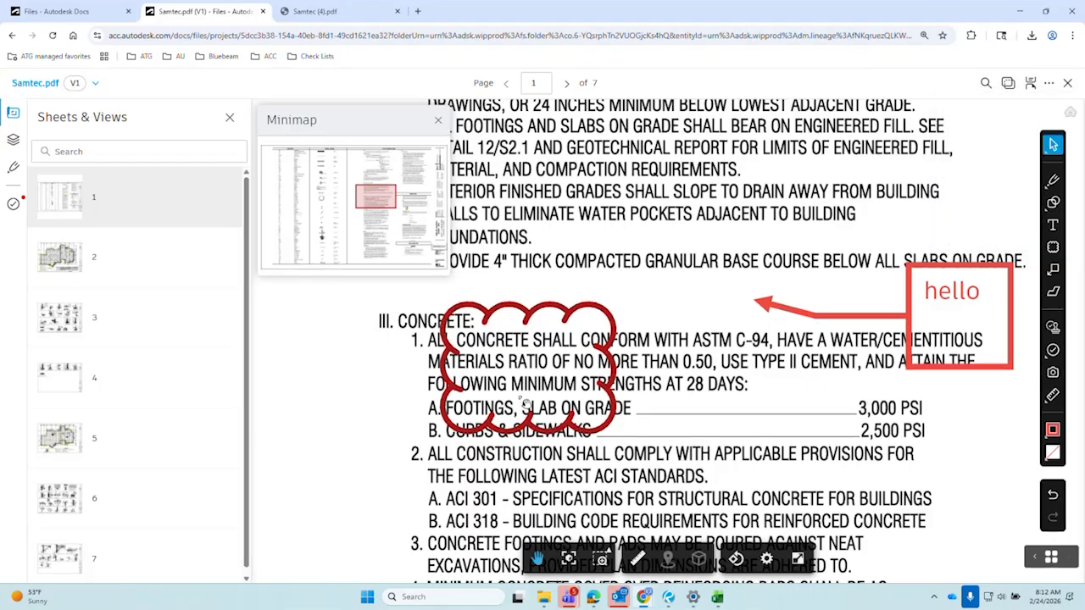
# Return to Bluebeam Revu and examine the green text box, note, attachment and shape markups on the foundation plan in Example Attached
pyautogui.click(1026, 10)
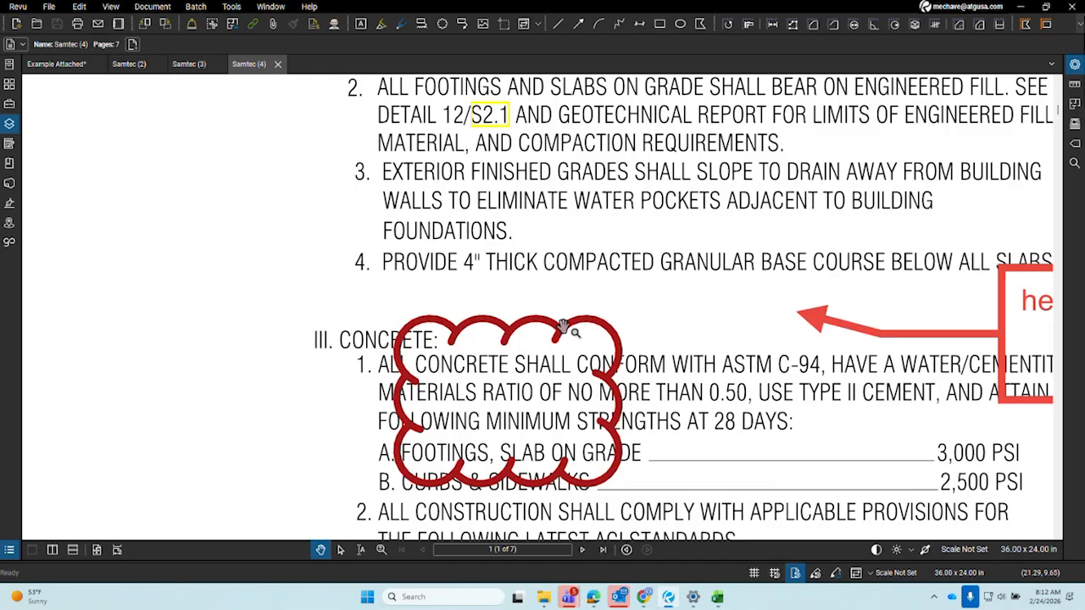
pyautogui.click(56, 65)
pyautogui.scroll(-2, 412, 292)
pyautogui.moveTo(416, 296); pyautogui.dragTo(770, 294)
pyautogui.scroll(3, 430, 267)
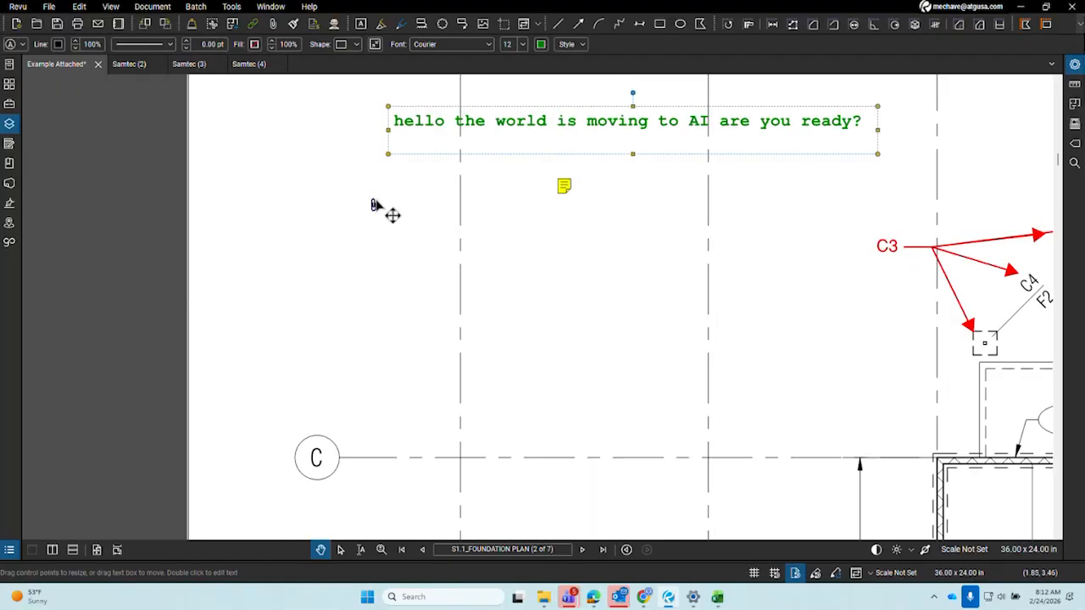
pyautogui.click(374, 203)
pyautogui.click(719, 341)
pyautogui.moveTo(944, 403); pyautogui.dragTo(208, 326)
pyautogui.scroll(-2, 328, 309)
pyautogui.moveTo(415, 307); pyautogui.dragTo(509, 318)
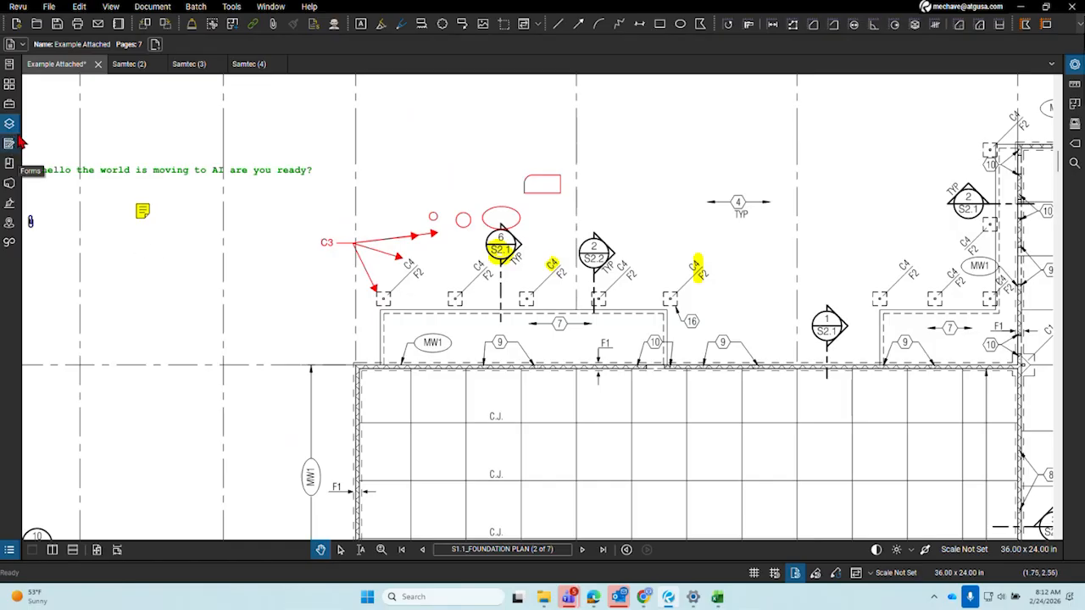
# Review the C3 callout's properties and hide them again
pyautogui.click(422, 242)
pyautogui.click(1075, 66)
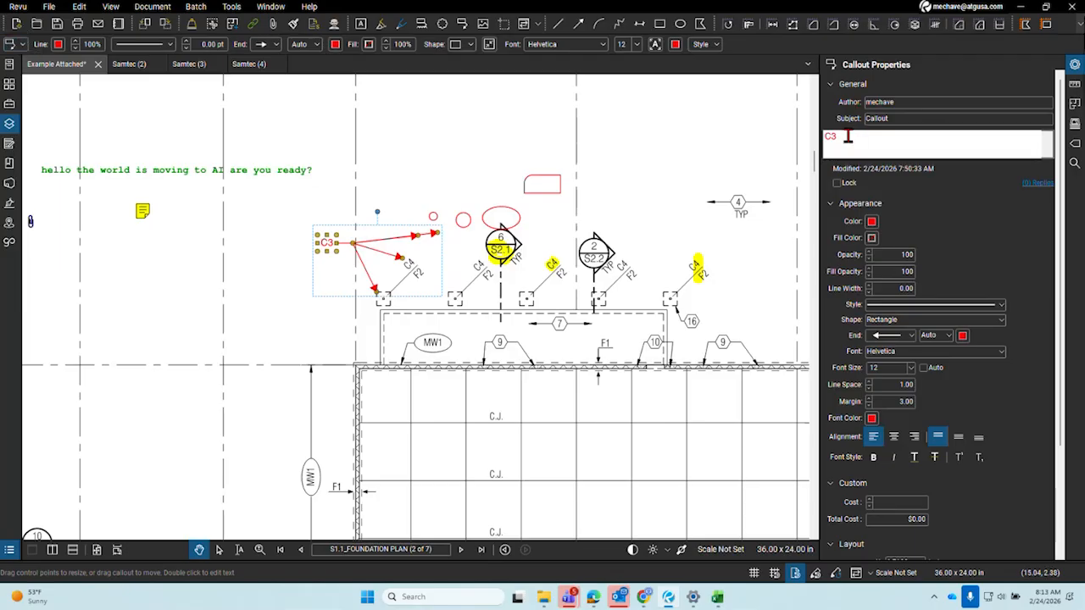
pyautogui.click(9, 104)
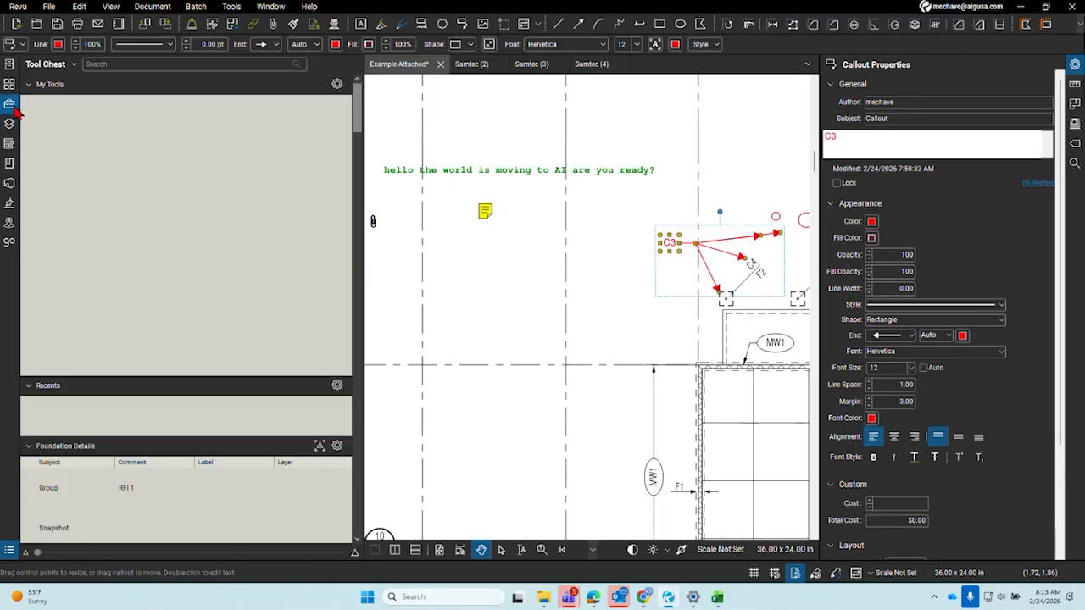
pyautogui.click(10, 103)
pyautogui.click(1074, 65)
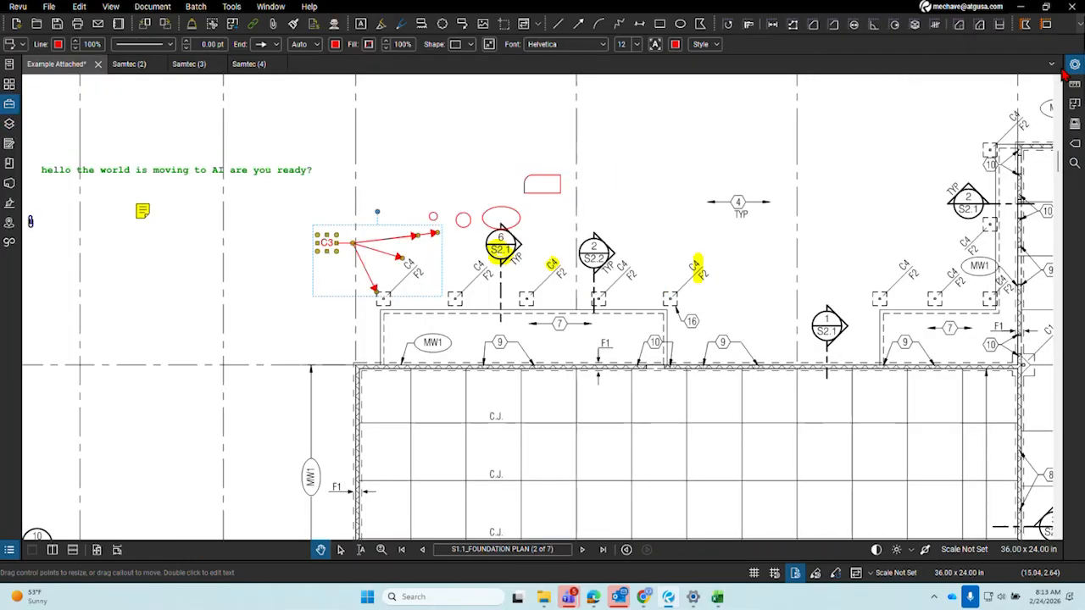
# Show the Tool Chest and compare the Symbol and Detail views of the second Foundation Details tool set, leaving it in Detail
pyautogui.click(10, 103)
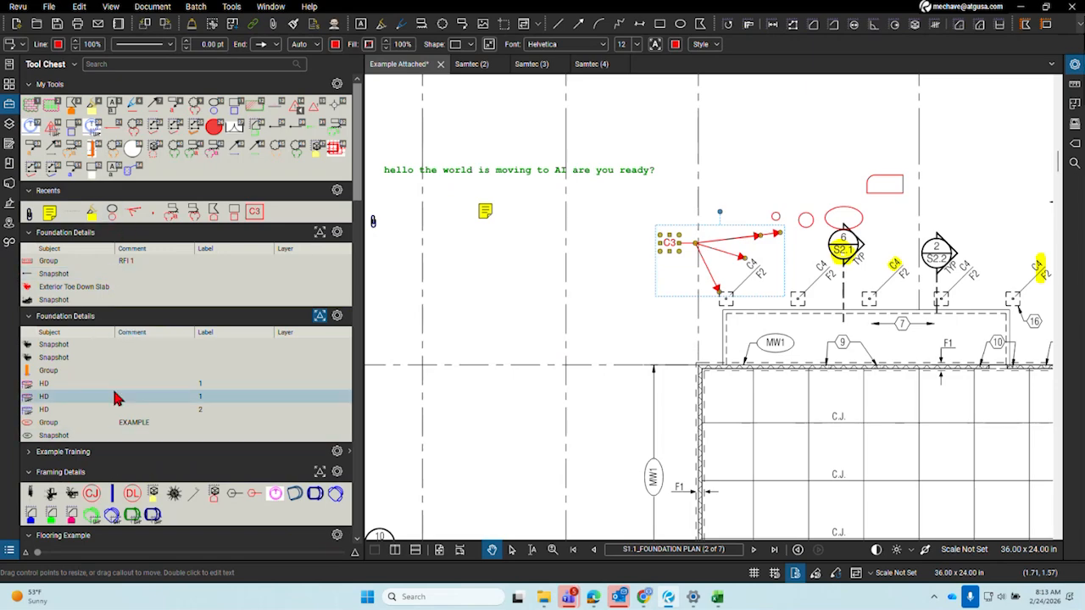
pyautogui.click(337, 317)
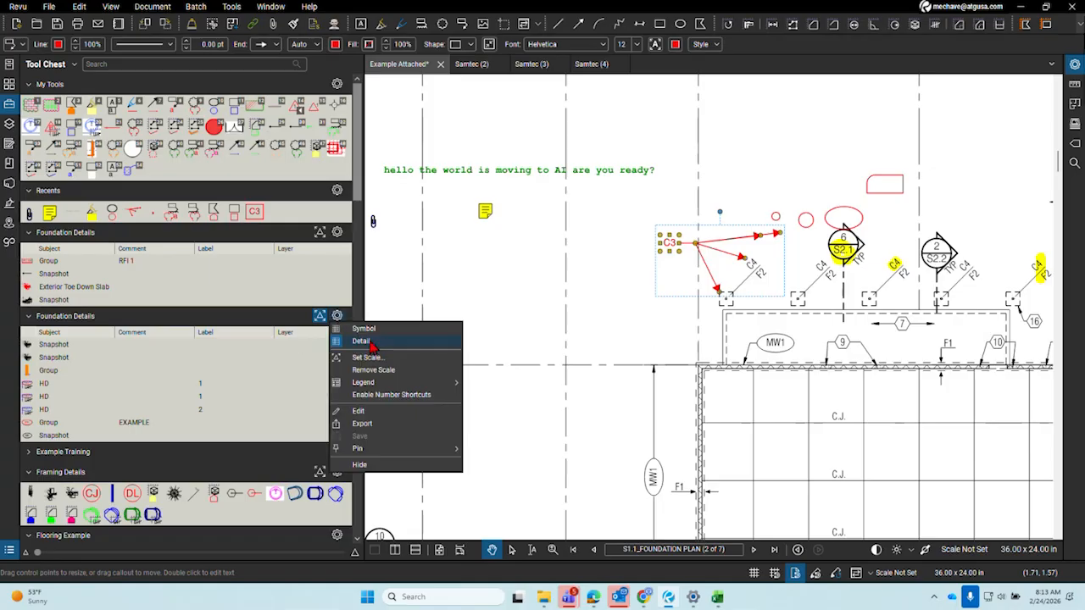
pyautogui.click(378, 330)
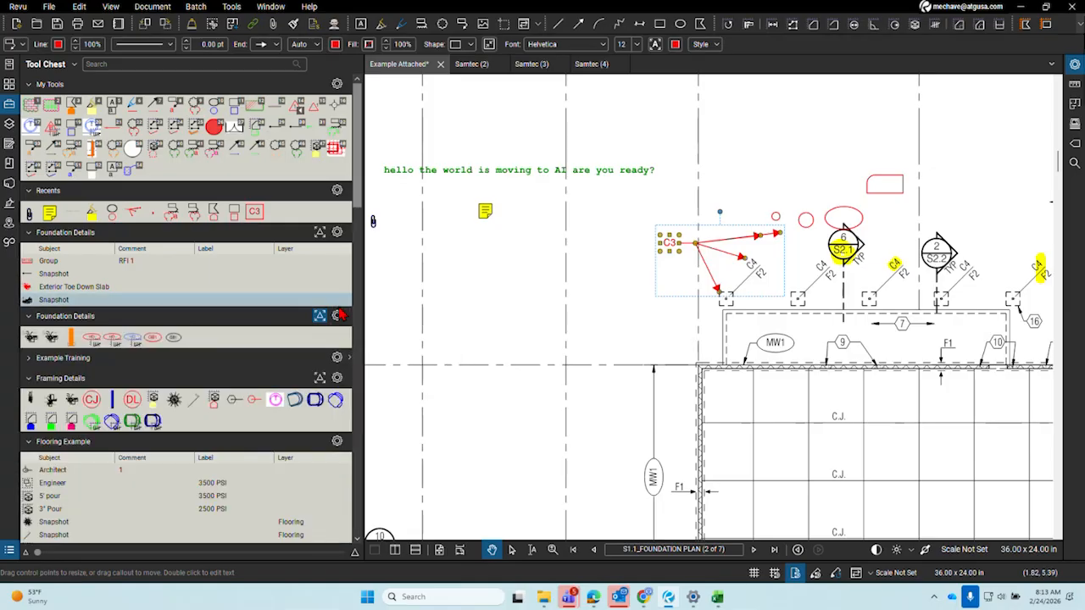
pyautogui.click(337, 316)
pyautogui.click(357, 341)
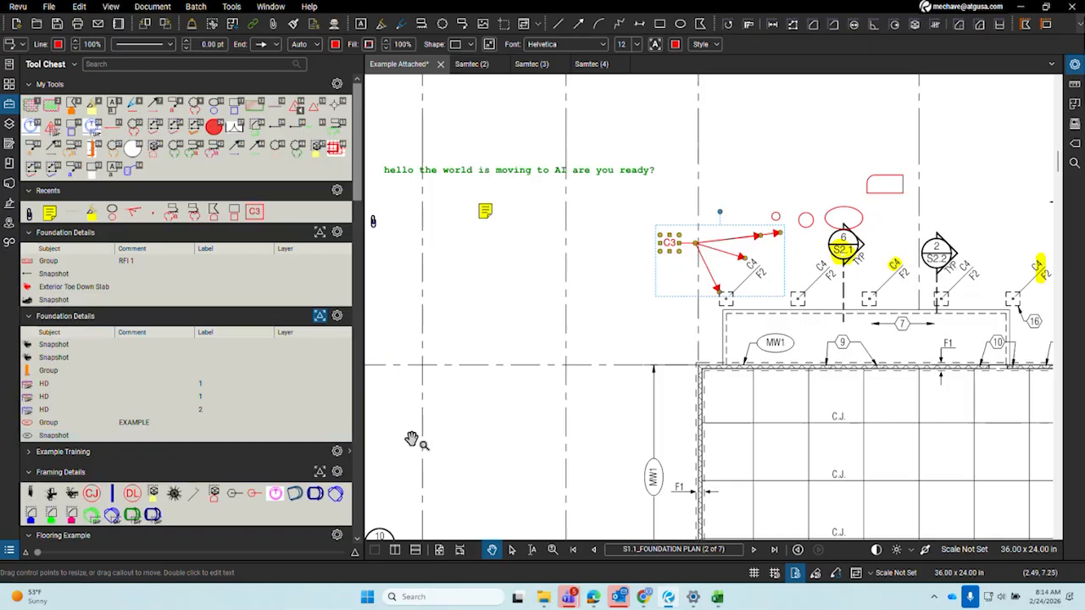
# Draw a small rectangle in the empty area above the red circles and ellipse on the foundation plan
pyautogui.click(436, 424)
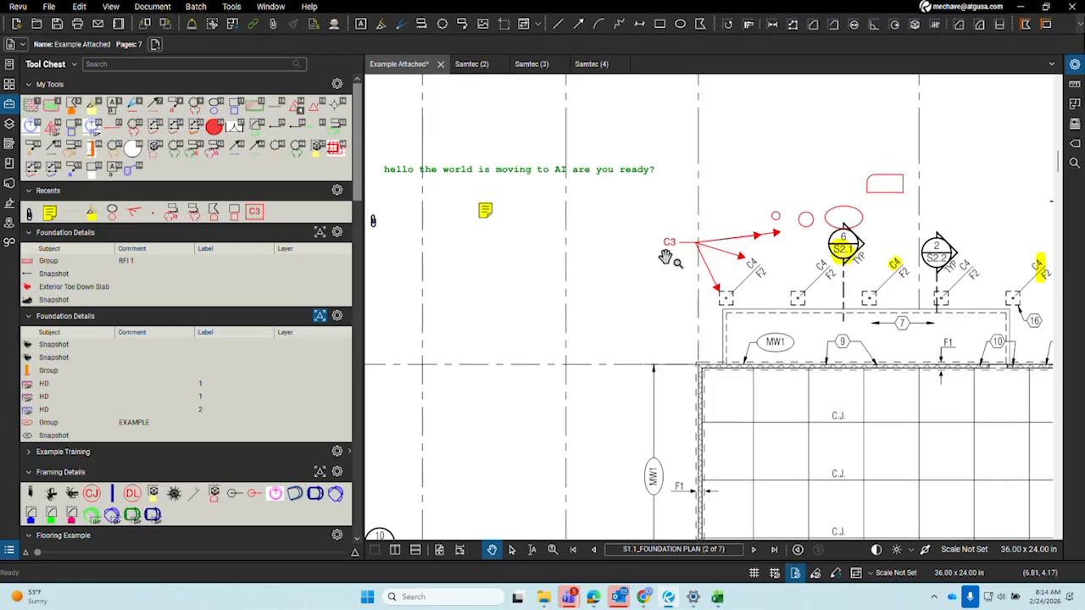
pyautogui.moveTo(777, 222); pyautogui.dragTo(655, 316)
pyautogui.scroll(4, 702, 273)
pyautogui.moveTo(696, 237); pyautogui.dragTo(642, 339)
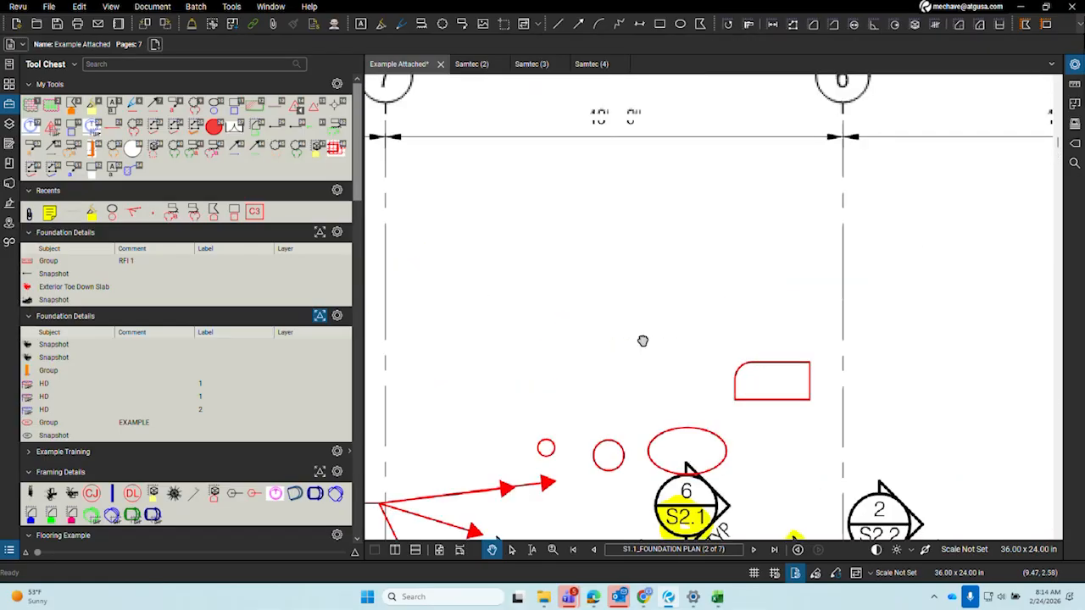
pyautogui.click(660, 23)
pyautogui.moveTo(593, 212); pyautogui.dragTo(670, 258)
pyautogui.scroll(5, 673, 266)
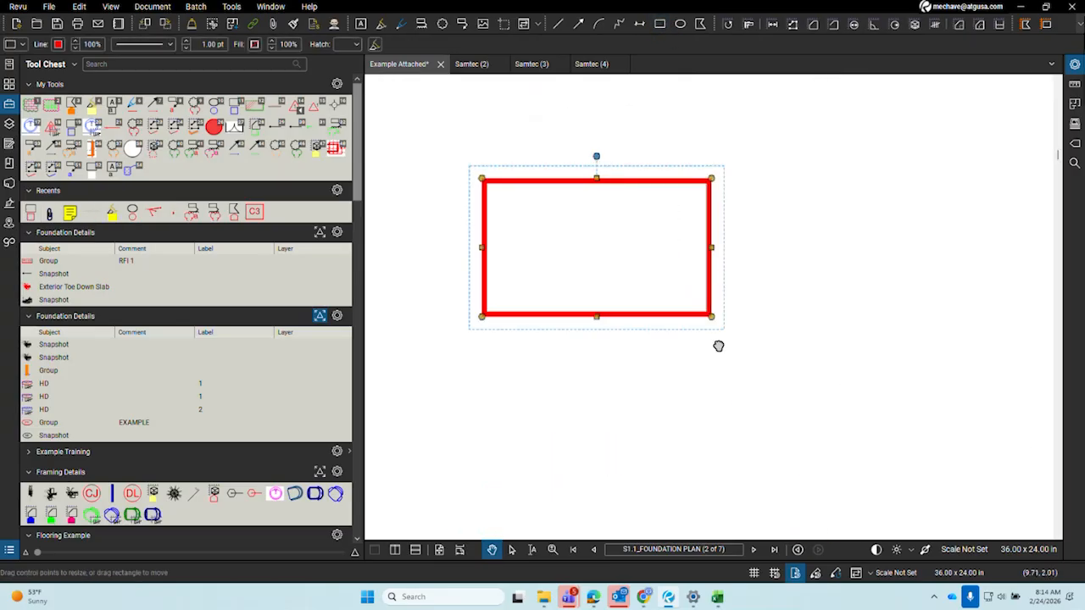
pyautogui.scroll(-1, 718, 346)
# Give the rectangle a dashed line style and set its line width to 2.00 pt
pyautogui.click(143, 44)
pyautogui.click(152, 108)
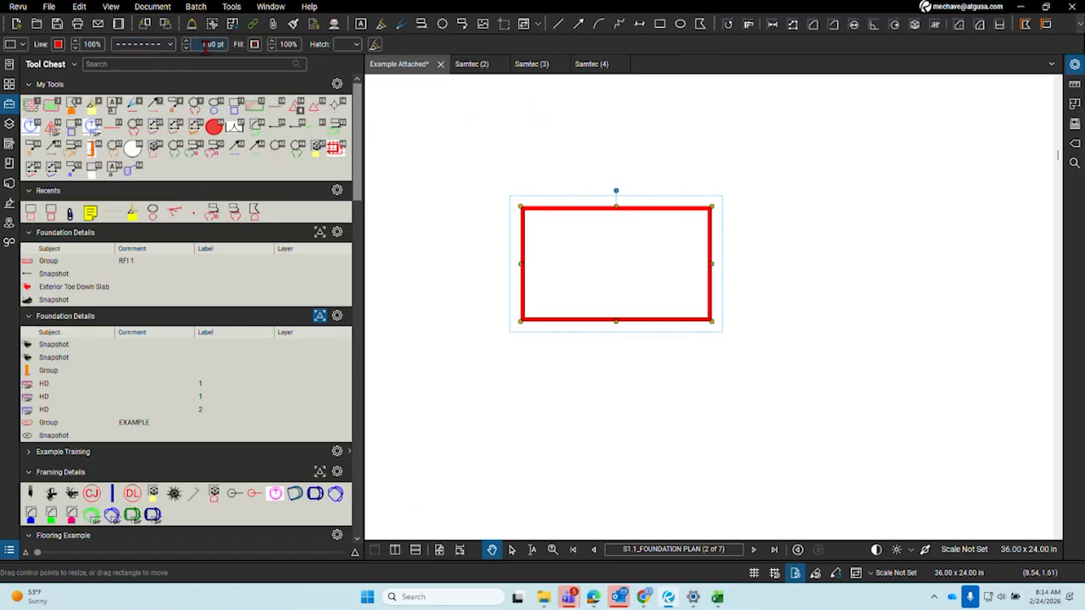
pyautogui.click(187, 42)
pyautogui.click(187, 42)
pyautogui.click(186, 42)
pyautogui.click(187, 42)
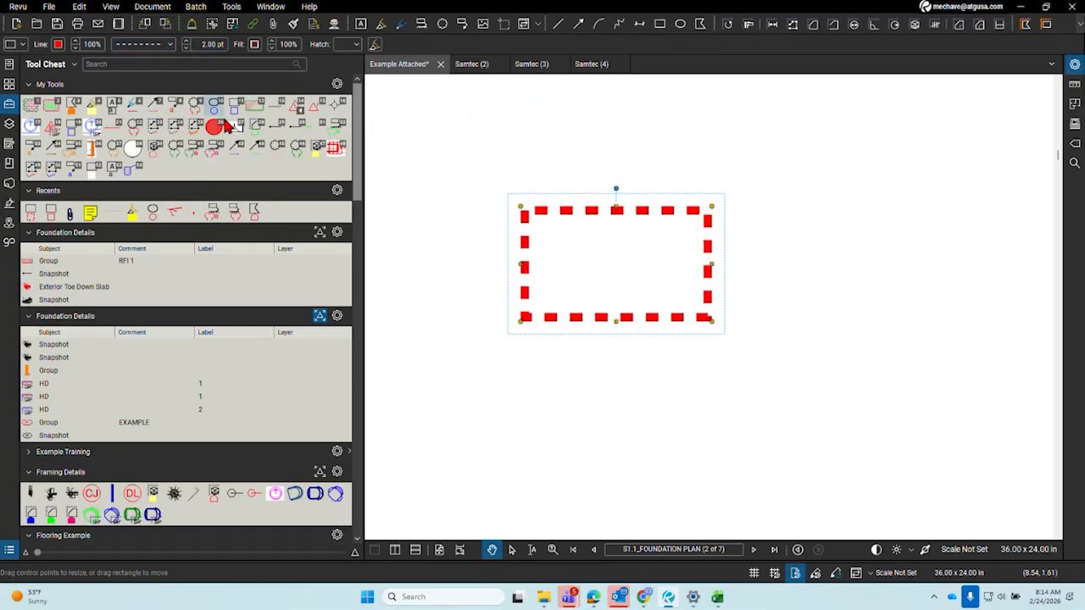
# Look up the Set as Default command among the dashed rectangle's options
pyautogui.rightClick(667, 327)
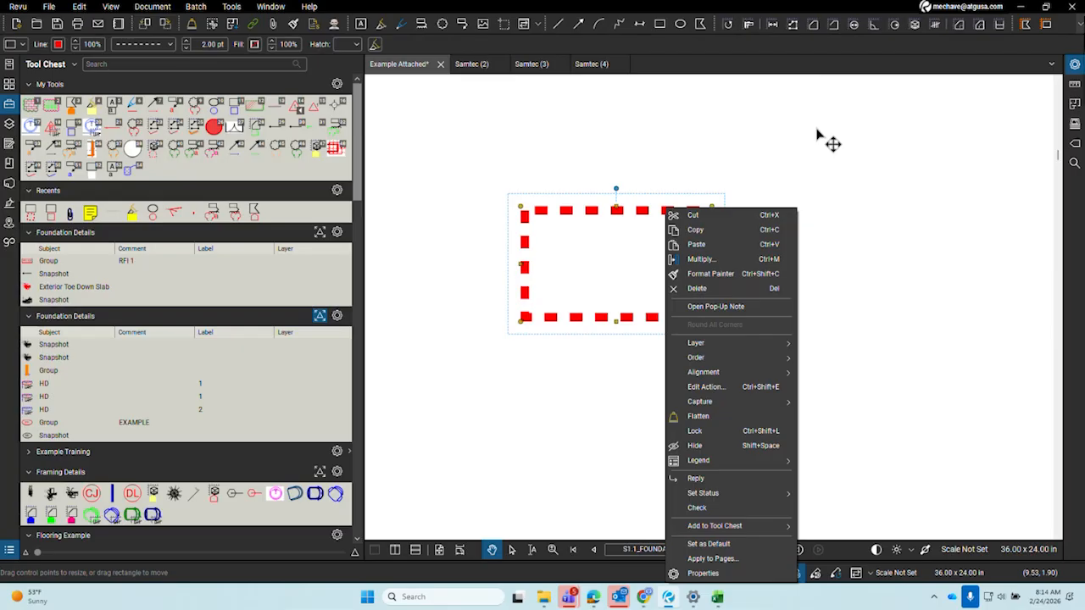
pyautogui.click(584, 358)
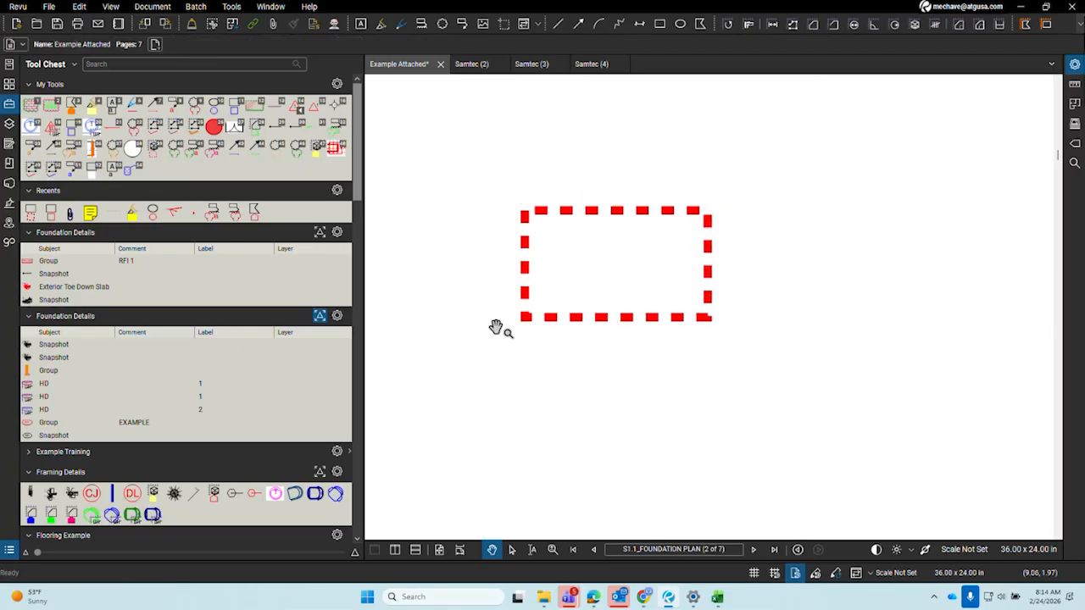
pyautogui.rightClick(603, 214)
pyautogui.click(598, 212)
pyautogui.click(602, 212)
pyautogui.rightClick(598, 213)
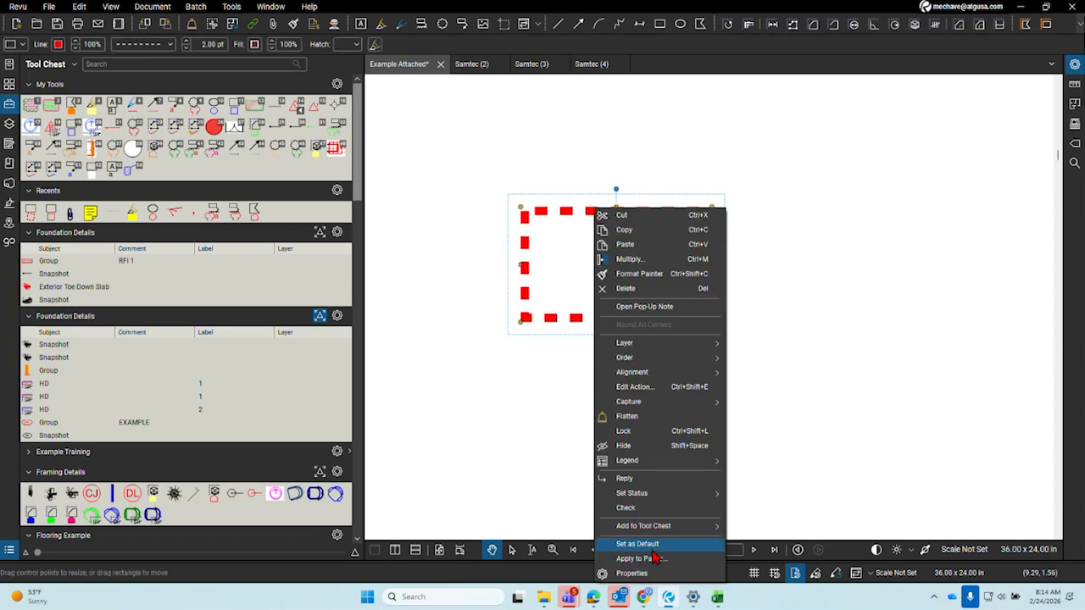
pyautogui.click(780, 445)
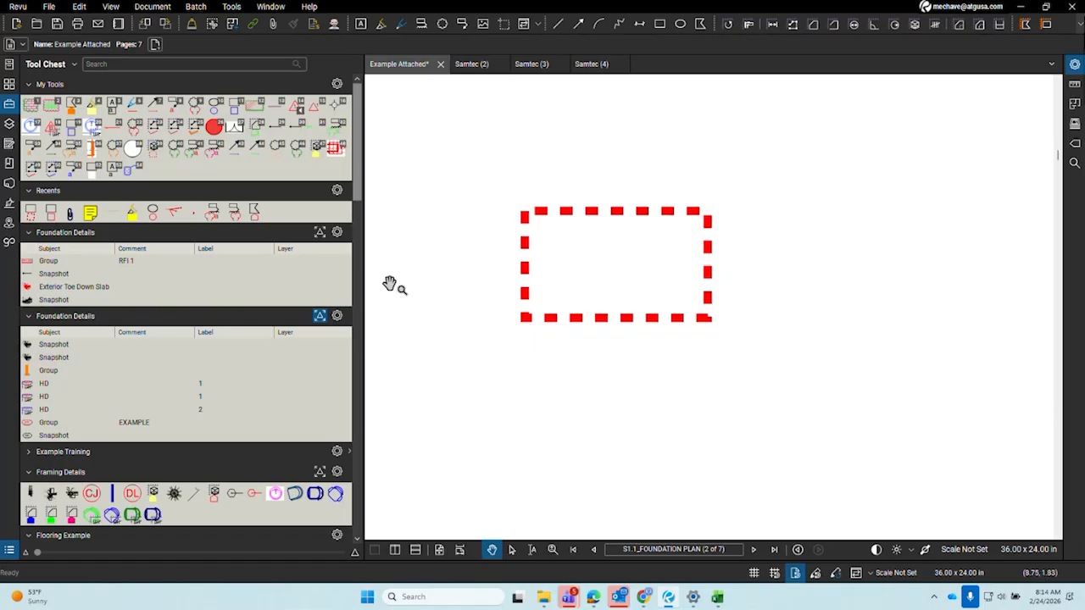
# Add the recently used dashed rectangle to the My Tools set and select the saved tool
pyautogui.click(29, 213)
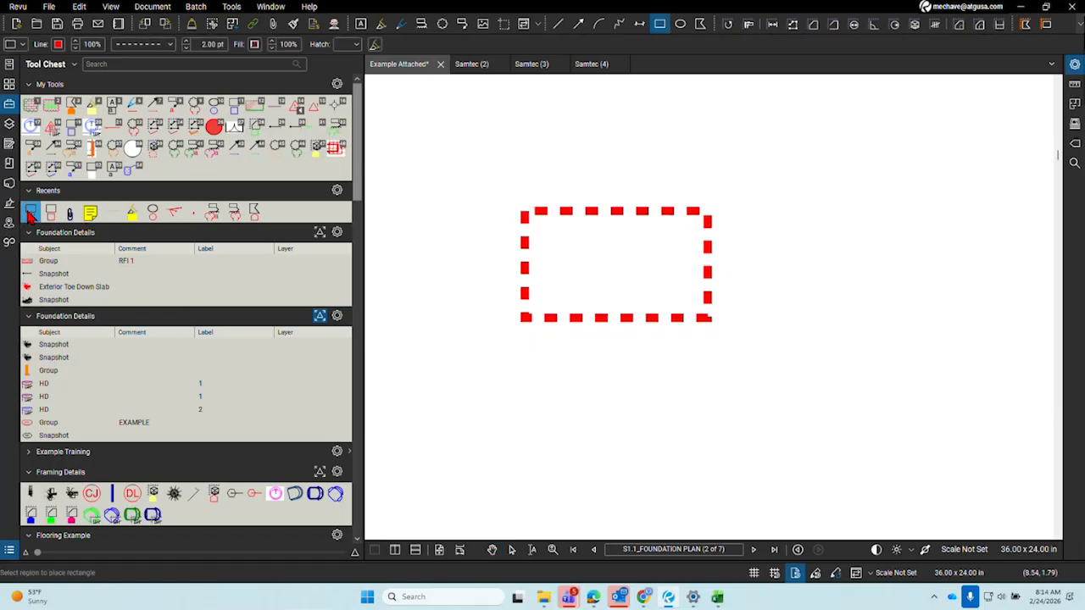
pyautogui.moveTo(160, 168); pyautogui.dragTo(158, 169)
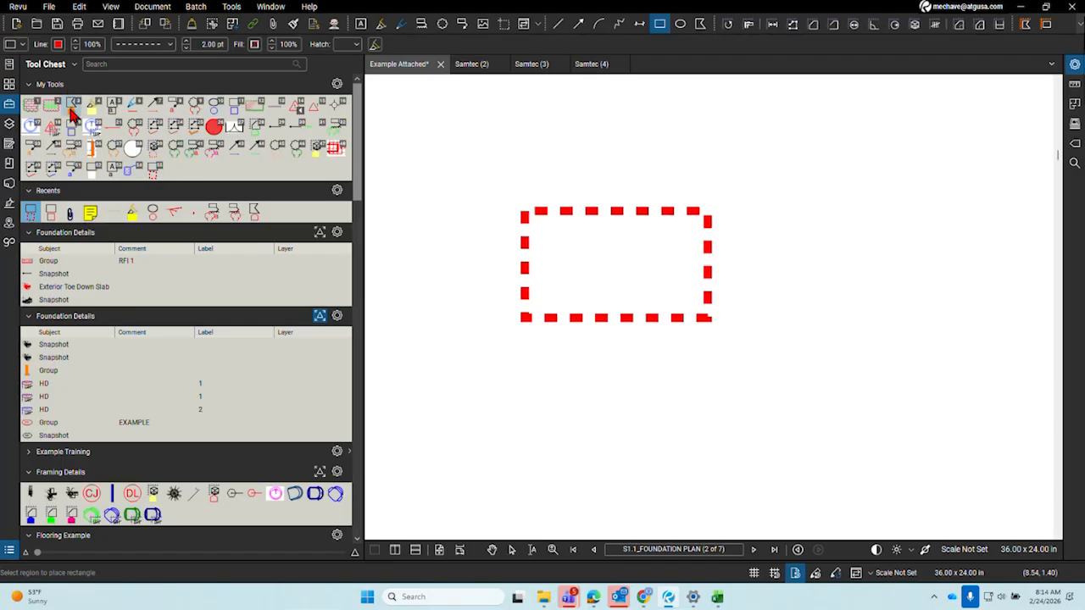
pyautogui.click(155, 173)
# Draw a second, smaller dashed rectangle up and to the right of the first one
pyautogui.press('Escape')
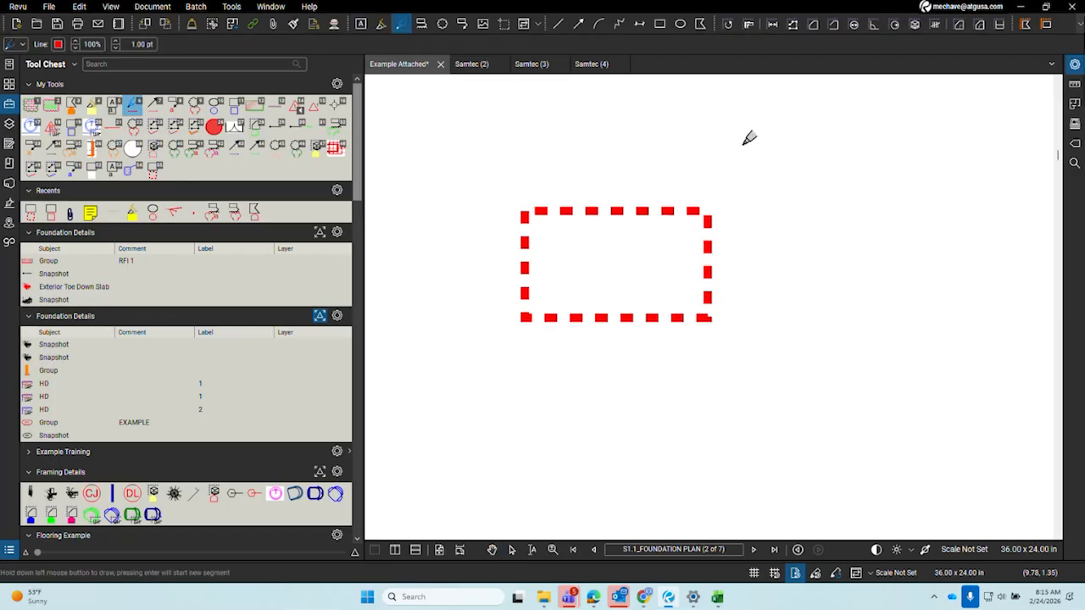
pyautogui.press('Escape')
pyautogui.press('r')
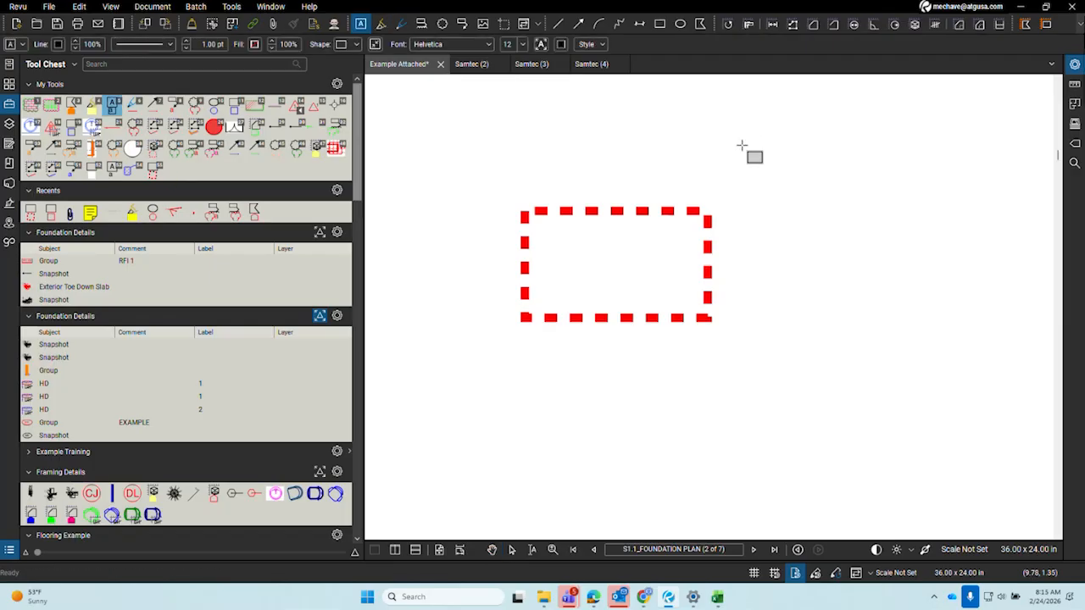
pyautogui.moveTo(742, 146); pyautogui.dragTo(850, 216)
pyautogui.moveTo(867, 297)
pyautogui.mouseDown()
pyautogui.moveTo(598, 313)
pyautogui.moveTo(501, 291)
pyautogui.mouseUp()
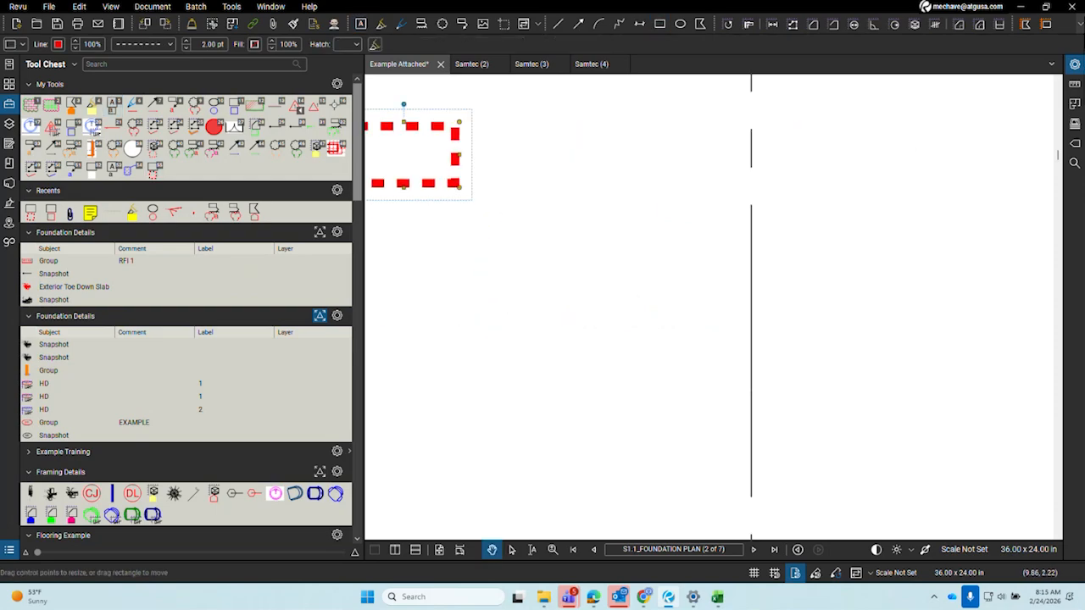
pyautogui.click(649, 365)
pyautogui.moveTo(473, 265); pyautogui.dragTo(698, 262)
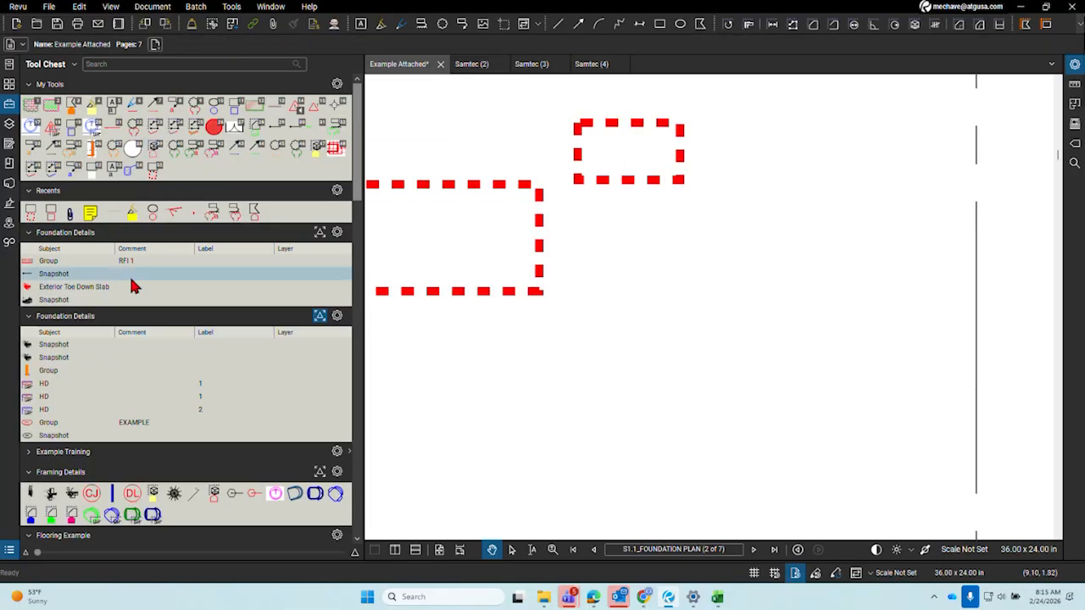
pyautogui.click(154, 170)
pyautogui.moveTo(858, 221); pyautogui.dragTo(667, 334)
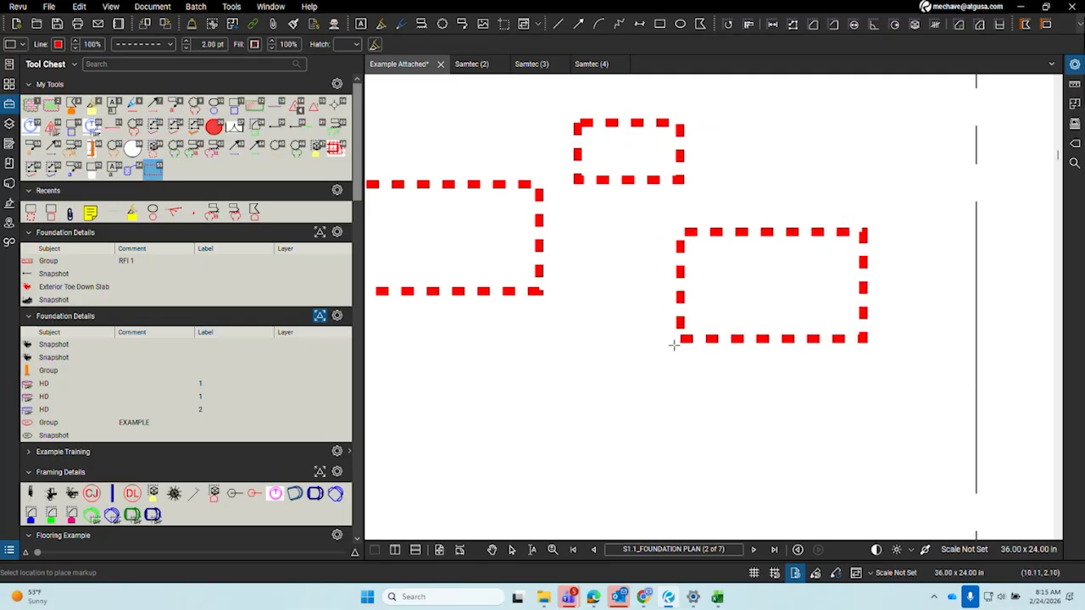
pyautogui.press('Escape')
# Draw a wider dashed rectangle below the other two with the rectangle tool saved in My Tools
pyautogui.click(154, 171)
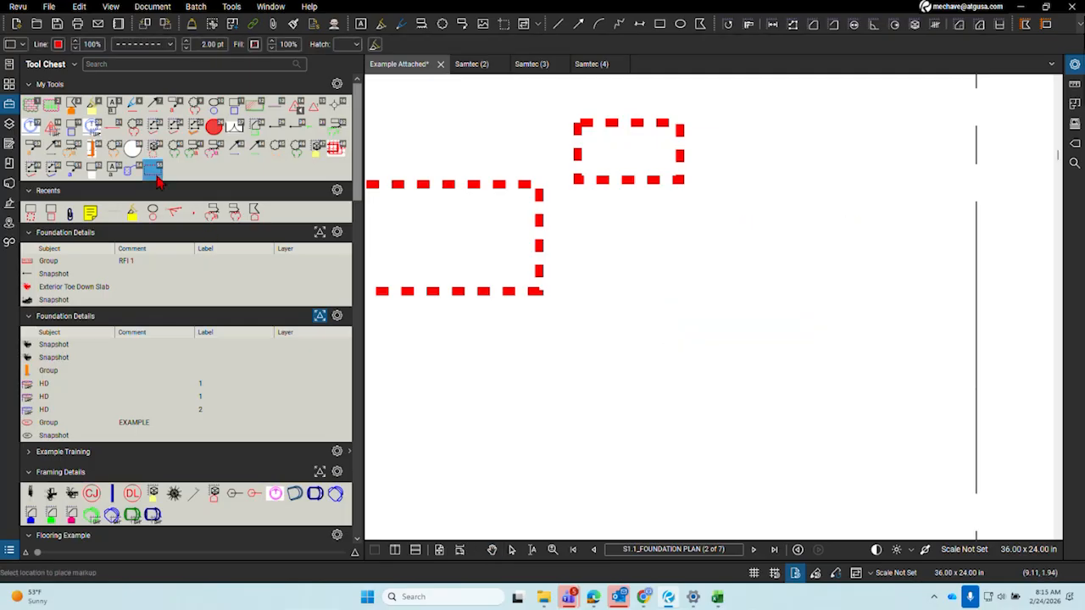
pyautogui.moveTo(569, 358); pyautogui.dragTo(768, 356)
pyautogui.scroll(-2, 852, 218)
pyautogui.click(807, 344)
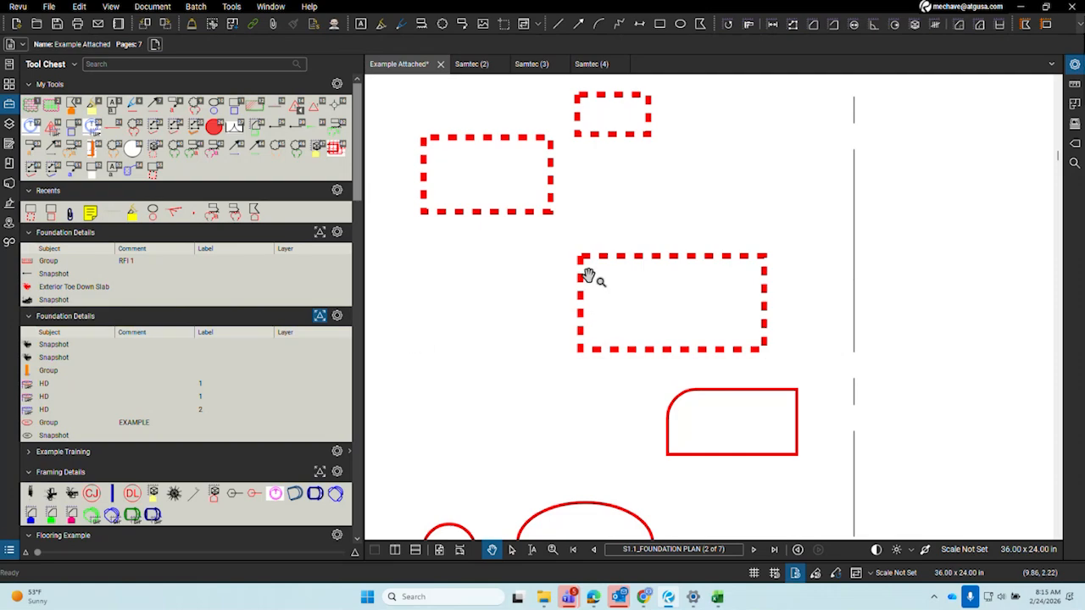
# Check where Set as Default sits among the options of the wide dashed rectangle, leaving the default style as is
pyautogui.click(588, 276)
pyautogui.rightClick(581, 293)
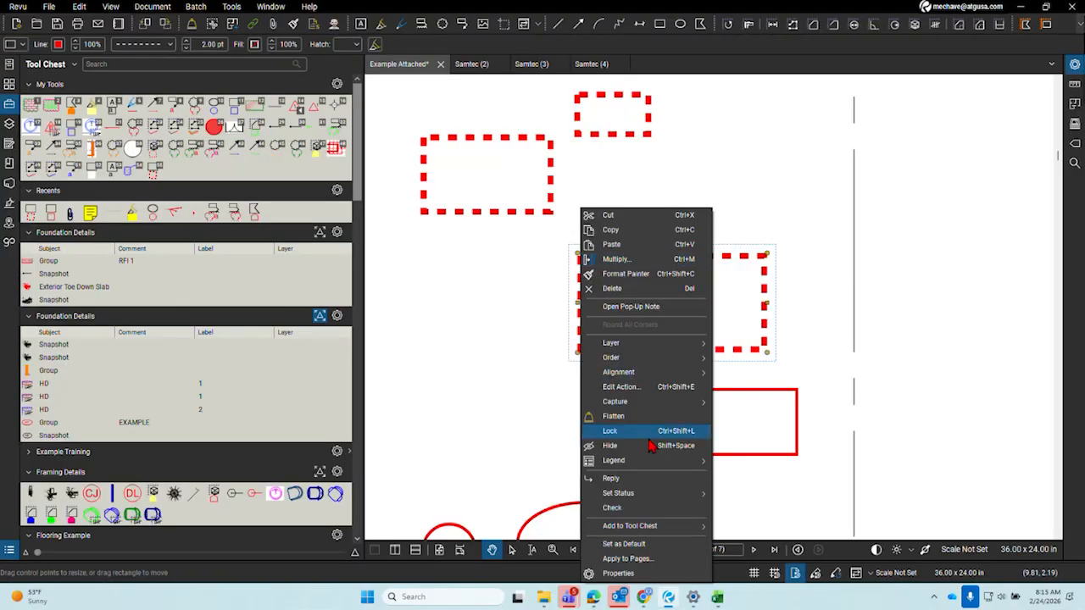
pyautogui.click(654, 549)
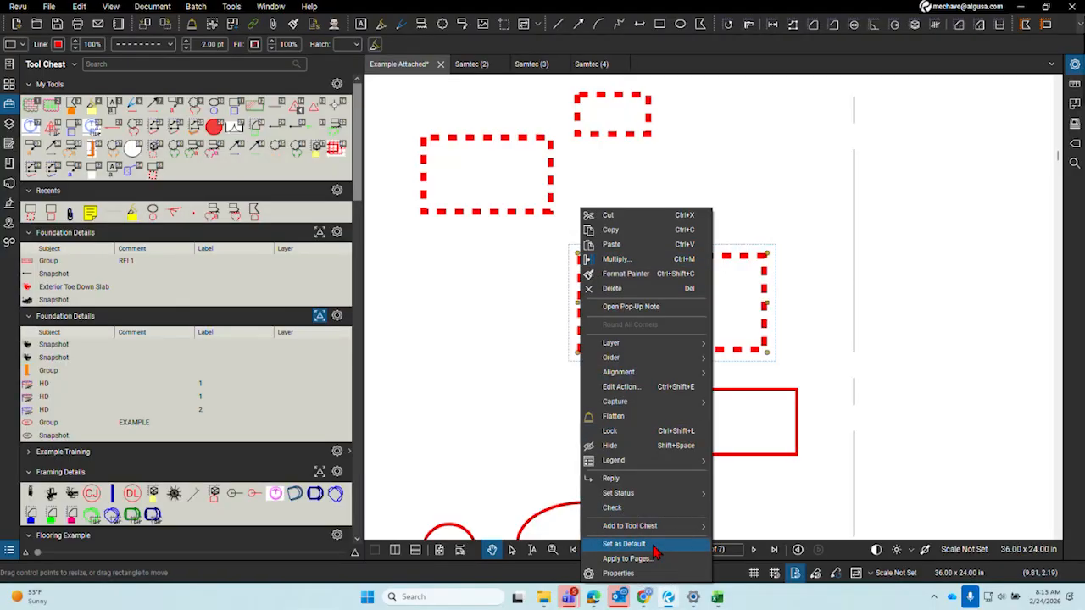
pyautogui.click(815, 429)
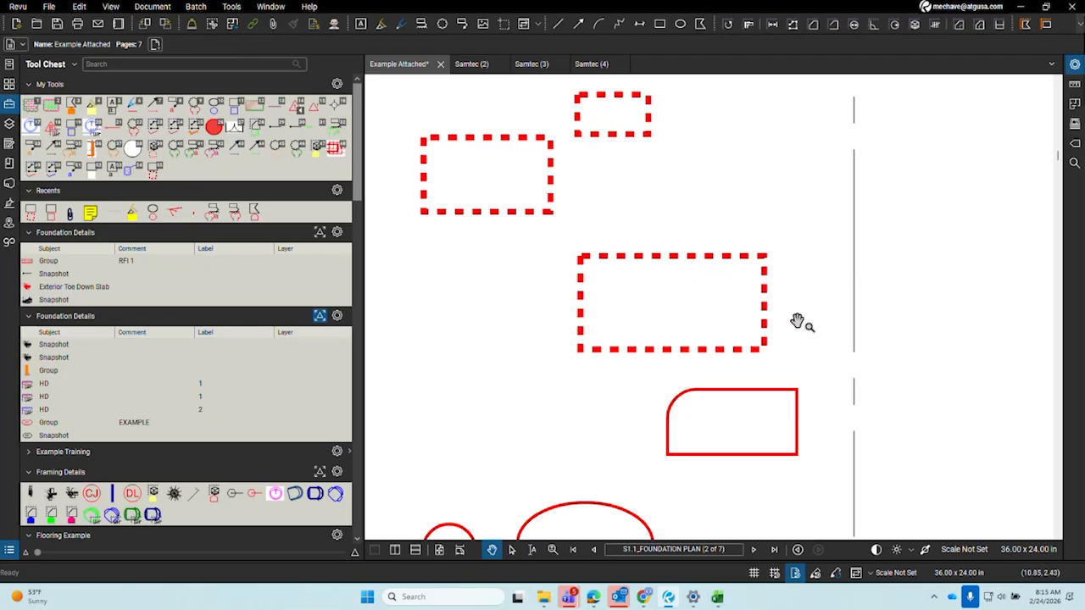
# Draw two solid rectangles with the standard Rectangle tool beyond the dashed ones, the second about 0.51 by 0.50 inches
pyautogui.moveTo(804, 319); pyautogui.dragTo(511, 369)
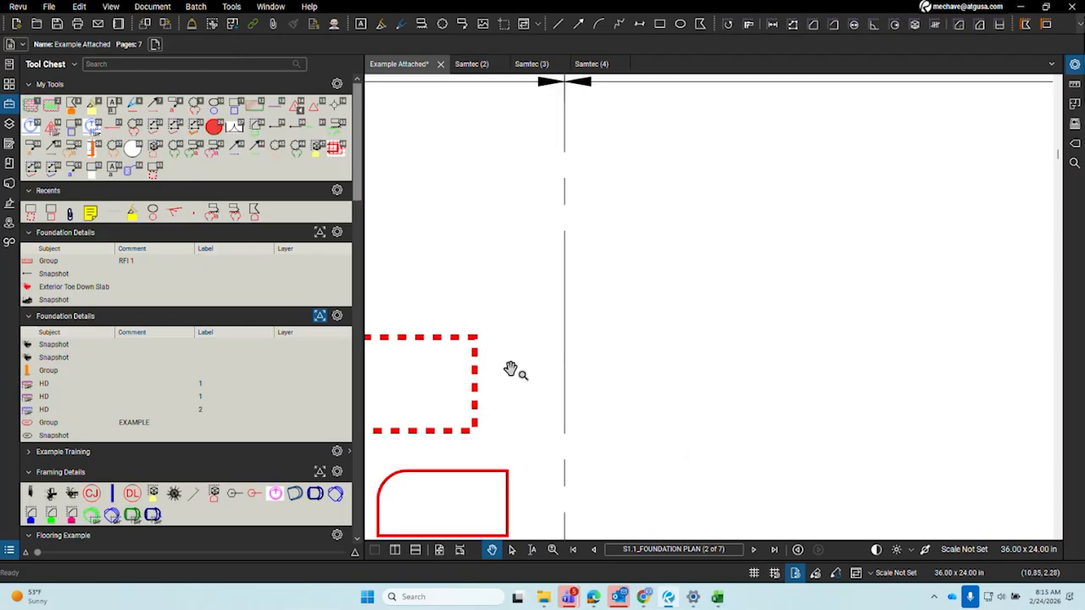
pyautogui.click(662, 24)
pyautogui.moveTo(650, 153); pyautogui.dragTo(755, 227)
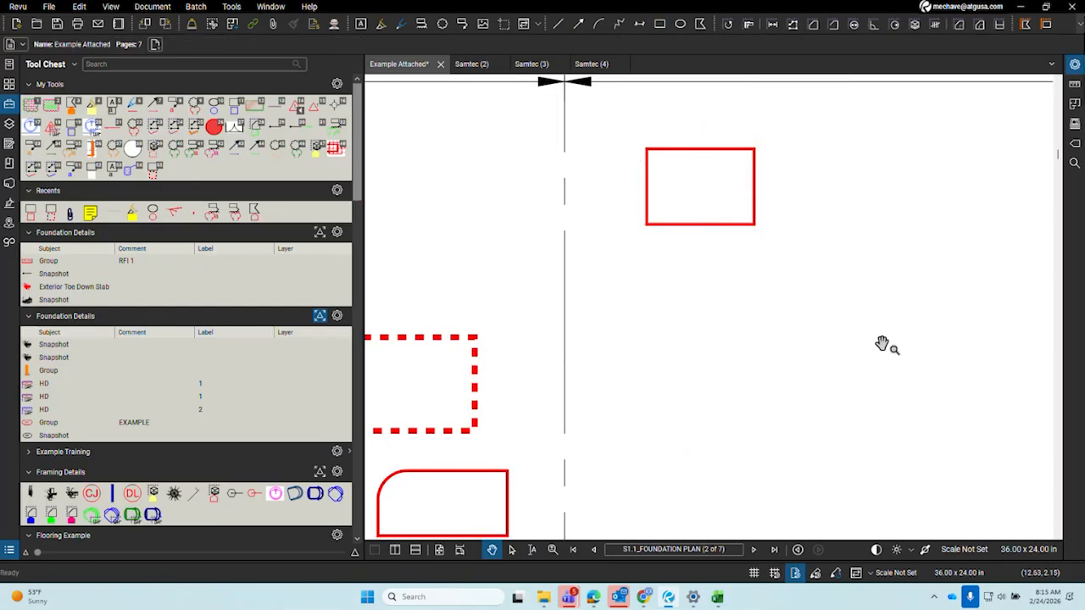
pyautogui.moveTo(885, 342); pyautogui.dragTo(737, 421)
pyautogui.click(663, 25)
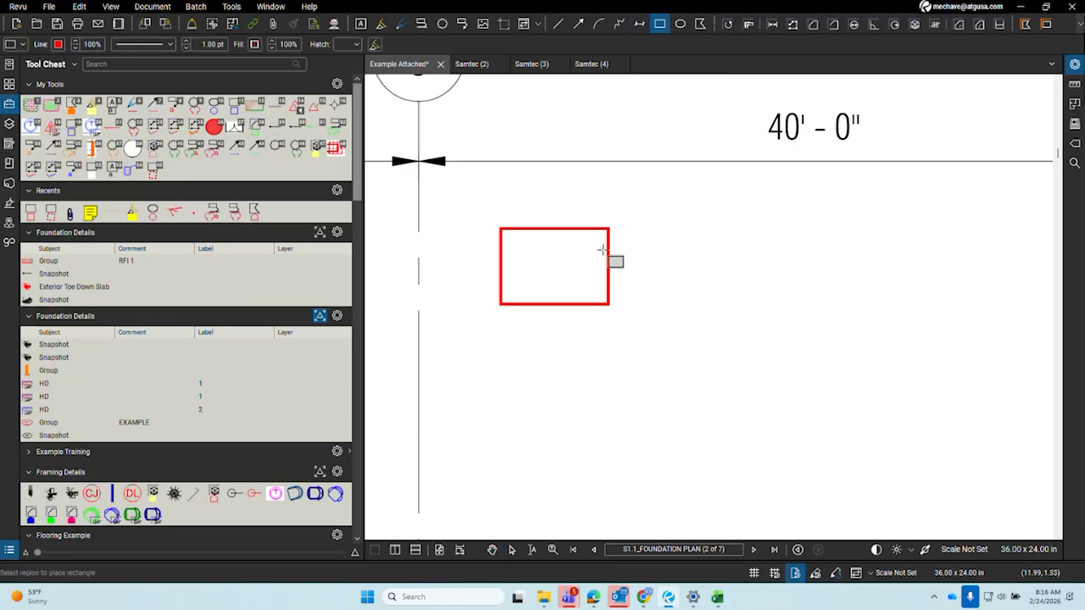
pyautogui.moveTo(736, 305); pyautogui.dragTo(845, 407)
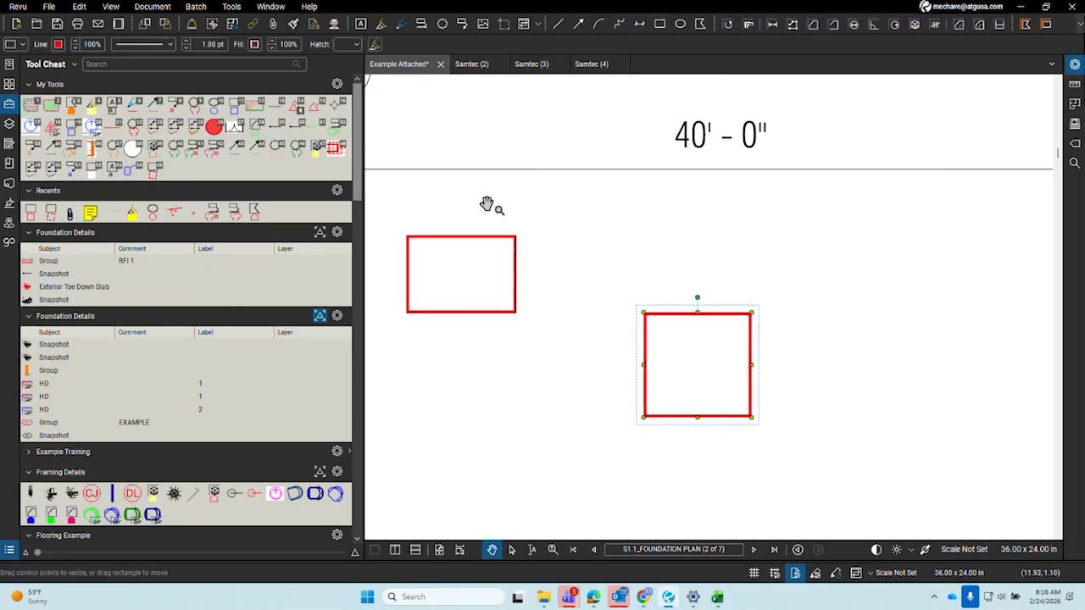
# Set the line width of the second solid rectangle to 3.75 pt
pyautogui.click(186, 42)
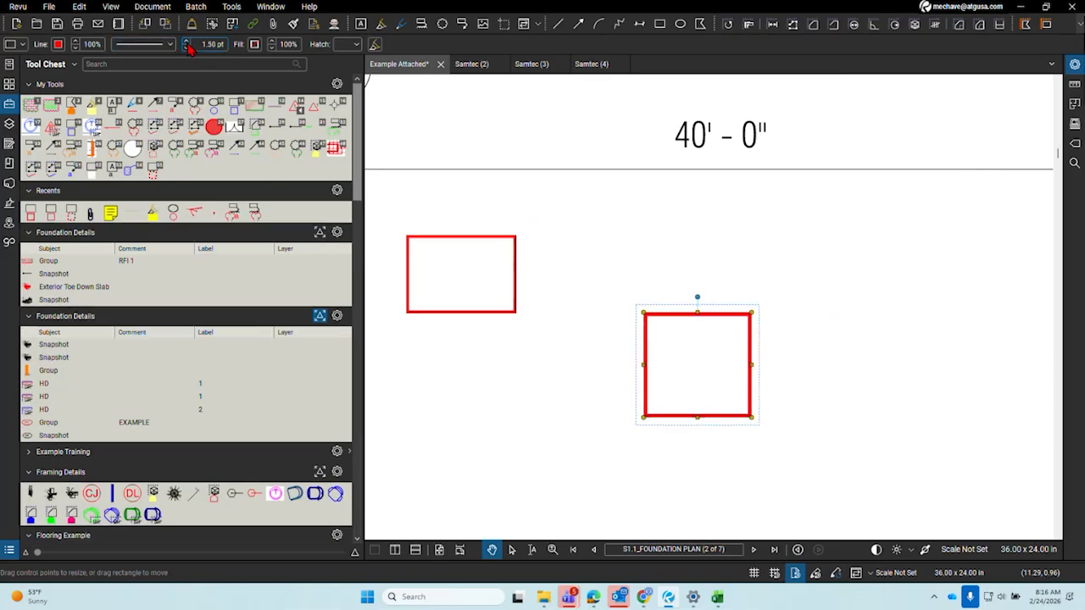
pyautogui.click(186, 42)
pyautogui.click(187, 43)
pyautogui.click(186, 43)
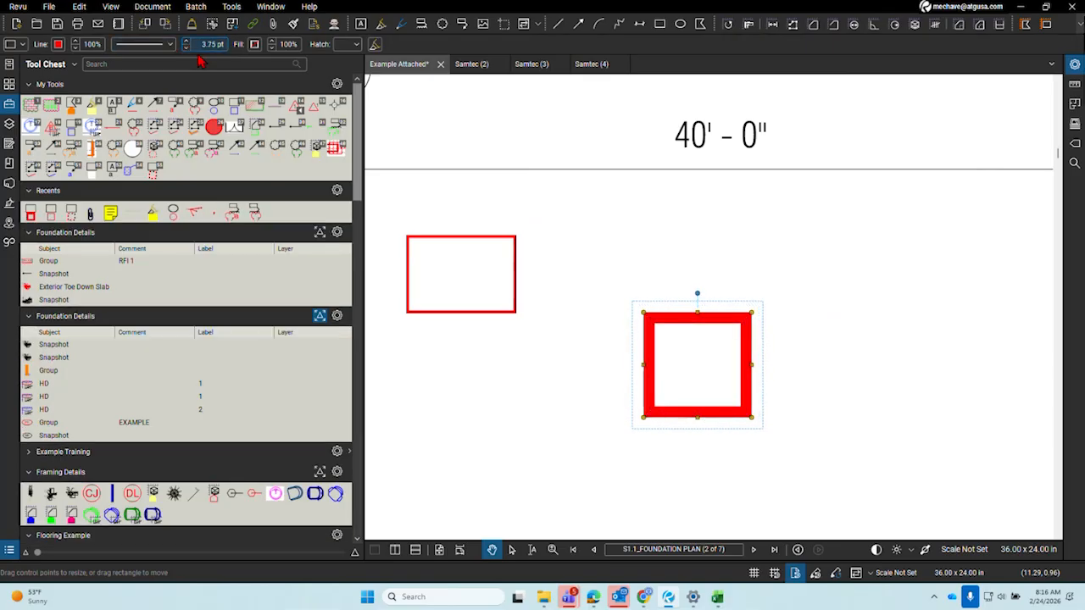
pyautogui.click(858, 241)
# Make the thick-lined square's properties the default for the Rectangle tool
pyautogui.rightClick(740, 331)
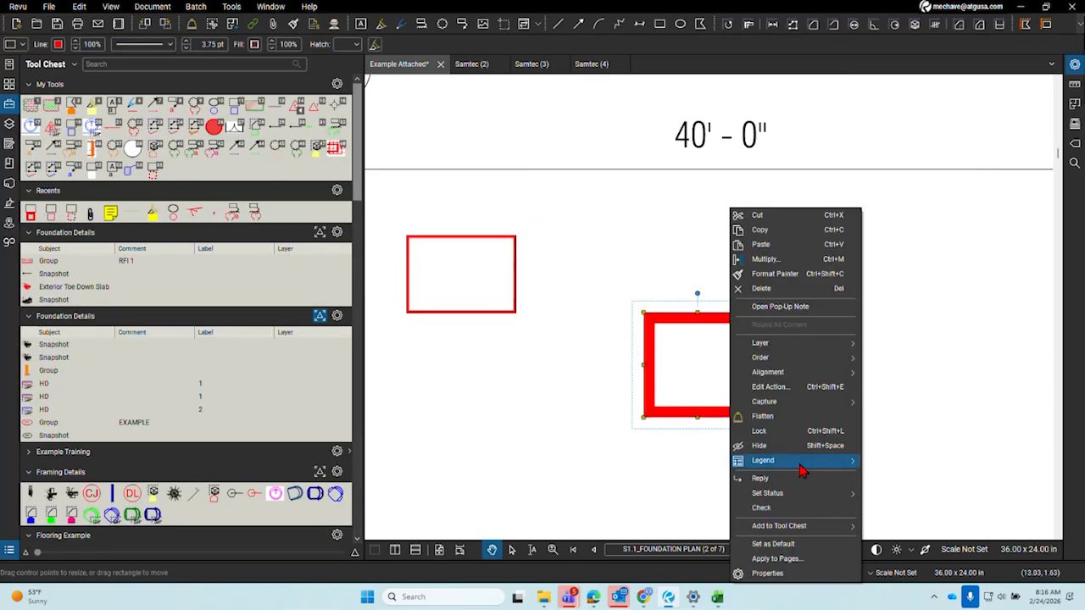
pyautogui.click(773, 543)
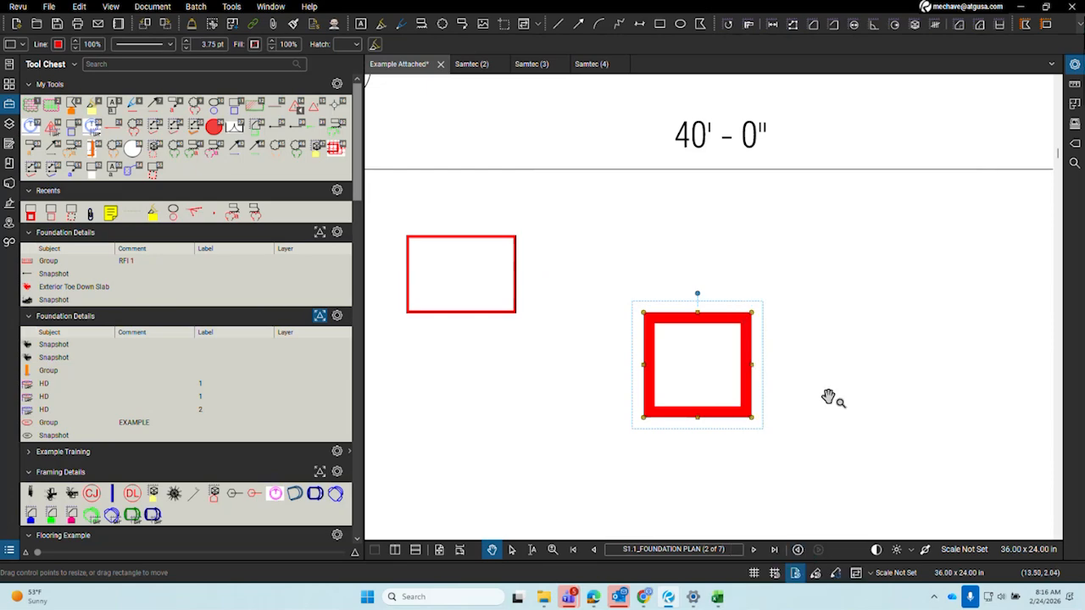
pyautogui.click(829, 399)
# Draw another rectangle up and to the right of the thick-lined square with the standard Rectangle tool
pyautogui.click(660, 24)
pyautogui.moveTo(850, 229); pyautogui.dragTo(945, 333)
pyautogui.moveTo(987, 462); pyautogui.dragTo(886, 477)
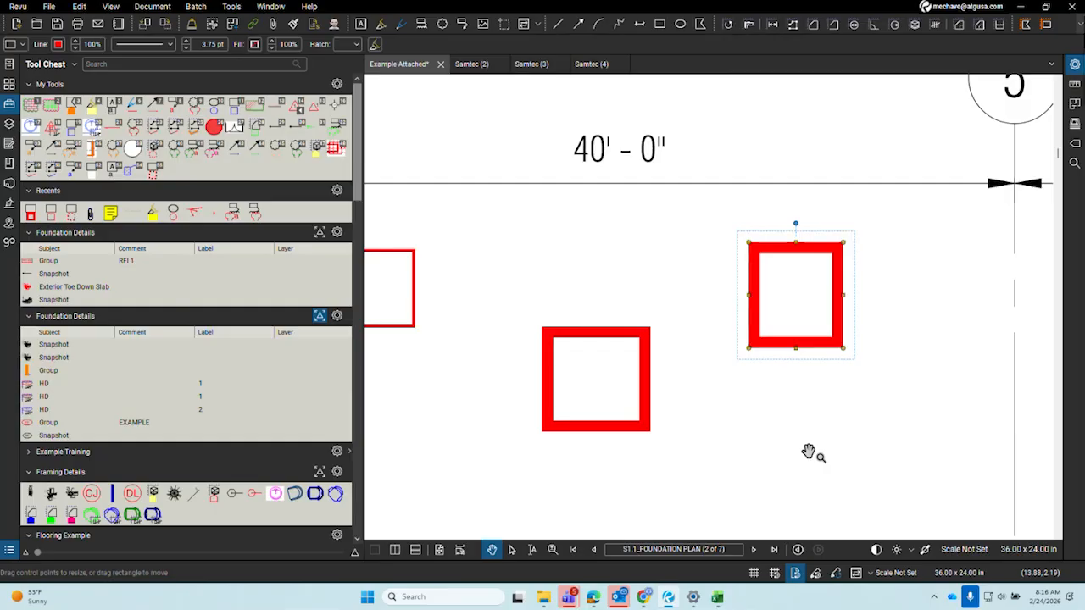
# Show the thick-lined square's properties and draw a rectangle about 0.56 by 0.28 inches above it with the most recent tool
pyautogui.click(565, 395)
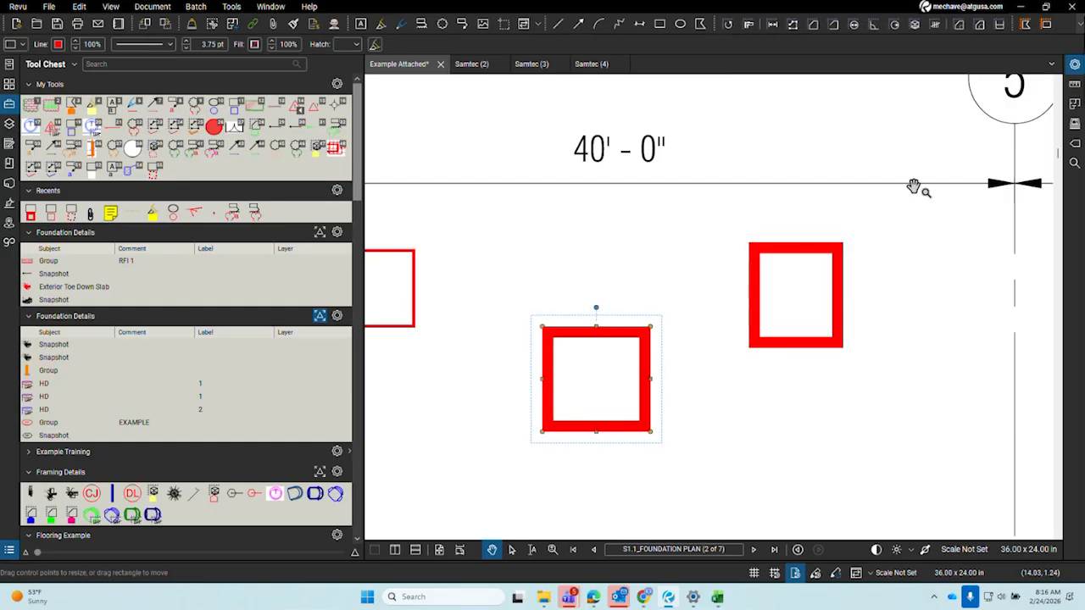
pyautogui.click(1075, 65)
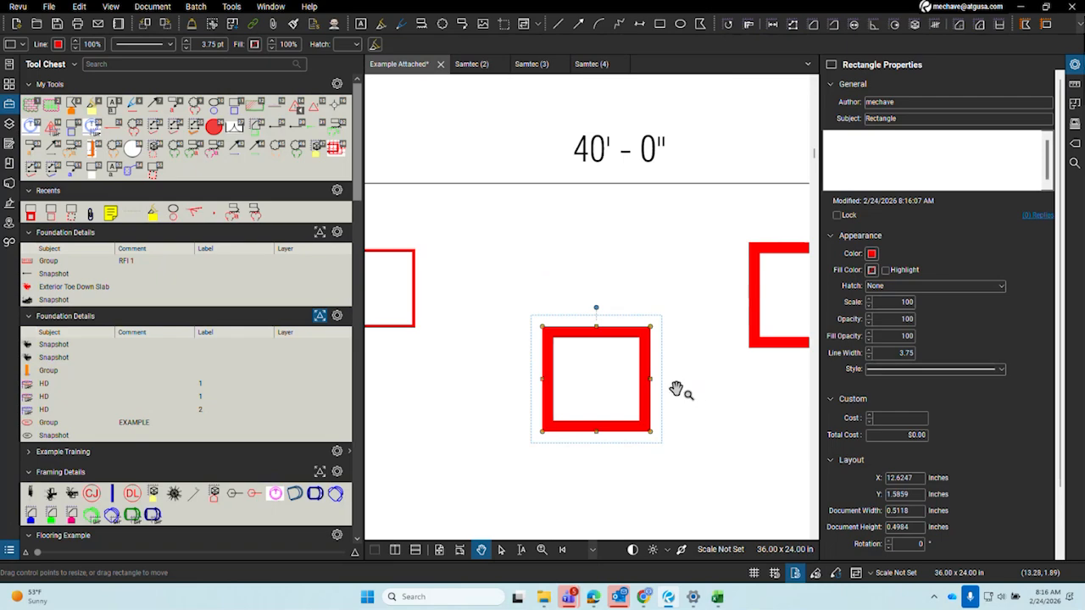
pyautogui.click(31, 212)
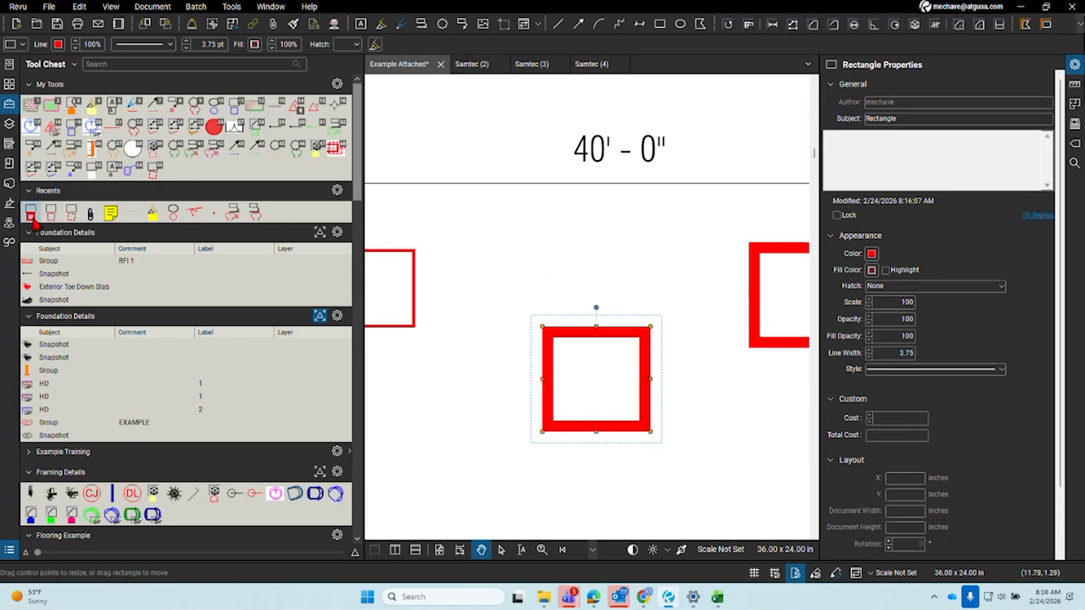
pyautogui.moveTo(490, 229); pyautogui.dragTo(608, 284)
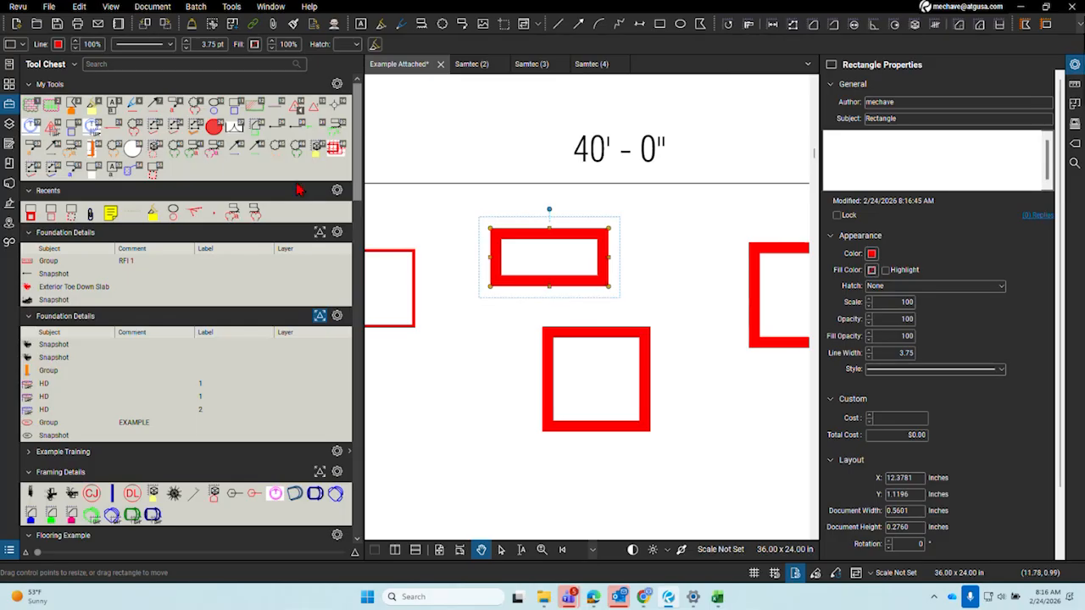
# Look through the Tools, General and Interface preferences for the setting that keeps a markup tool active
pyautogui.click(18, 6)
pyautogui.click(43, 35)
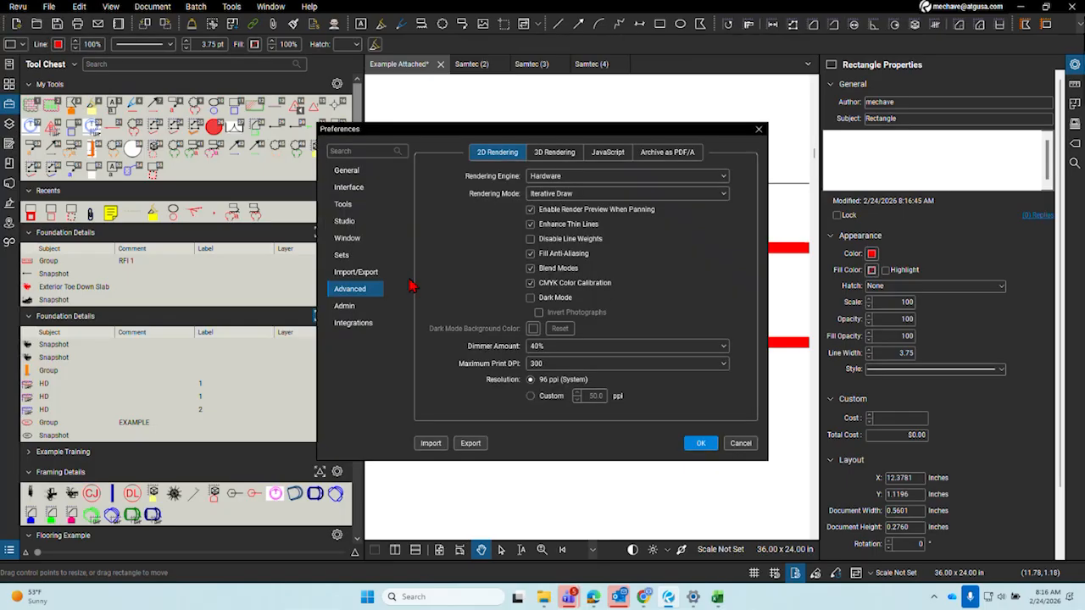
pyautogui.click(362, 194)
pyautogui.click(362, 207)
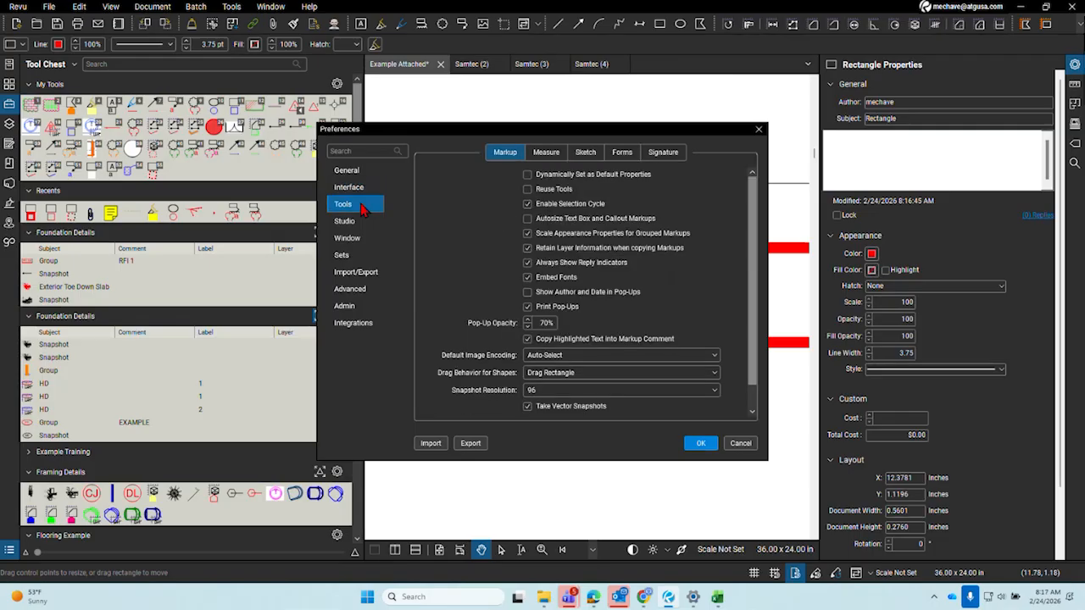
pyautogui.click(586, 161)
pyautogui.click(551, 155)
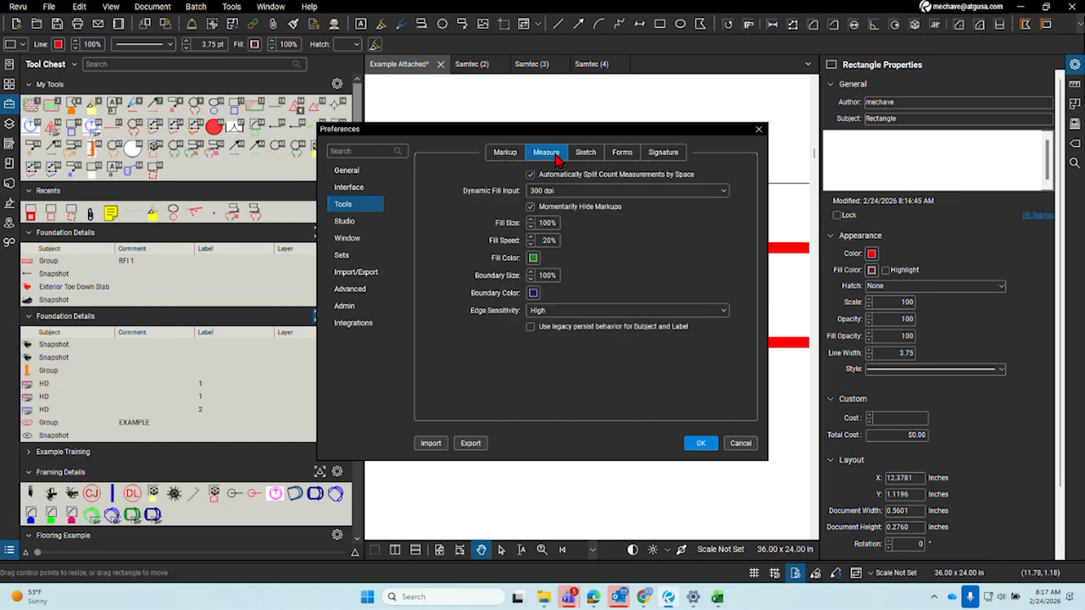
pyautogui.click(624, 156)
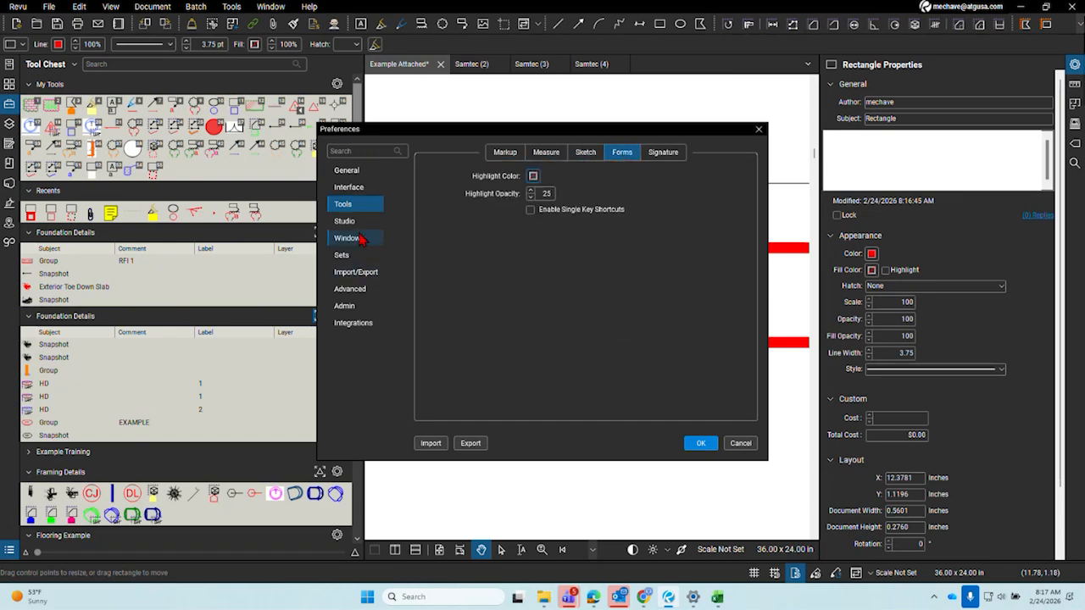
pyautogui.click(361, 174)
pyautogui.click(534, 153)
pyautogui.click(487, 153)
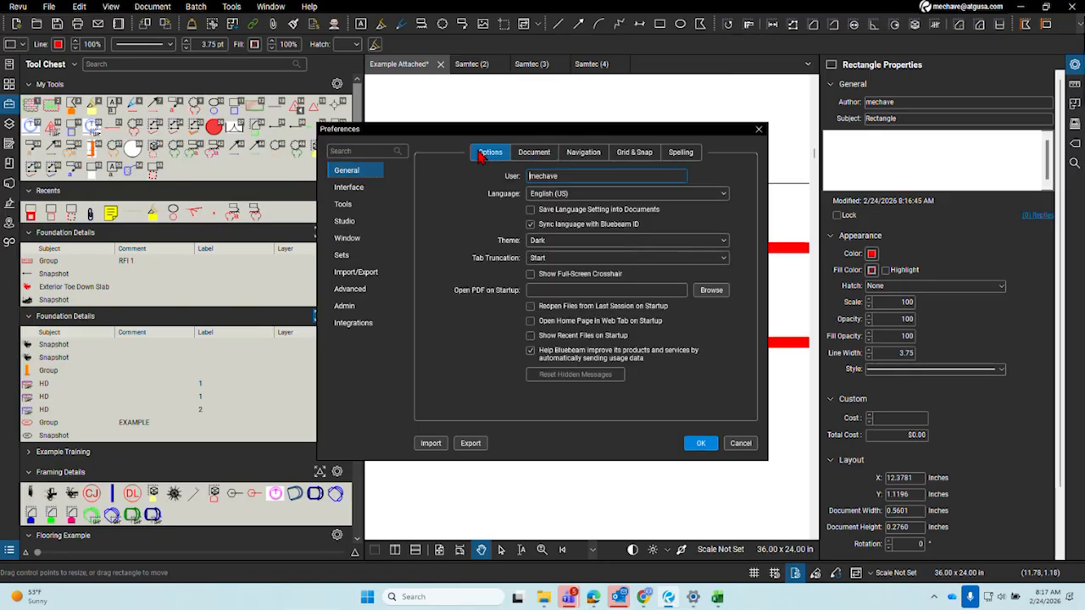
pyautogui.click(584, 153)
pyautogui.click(633, 154)
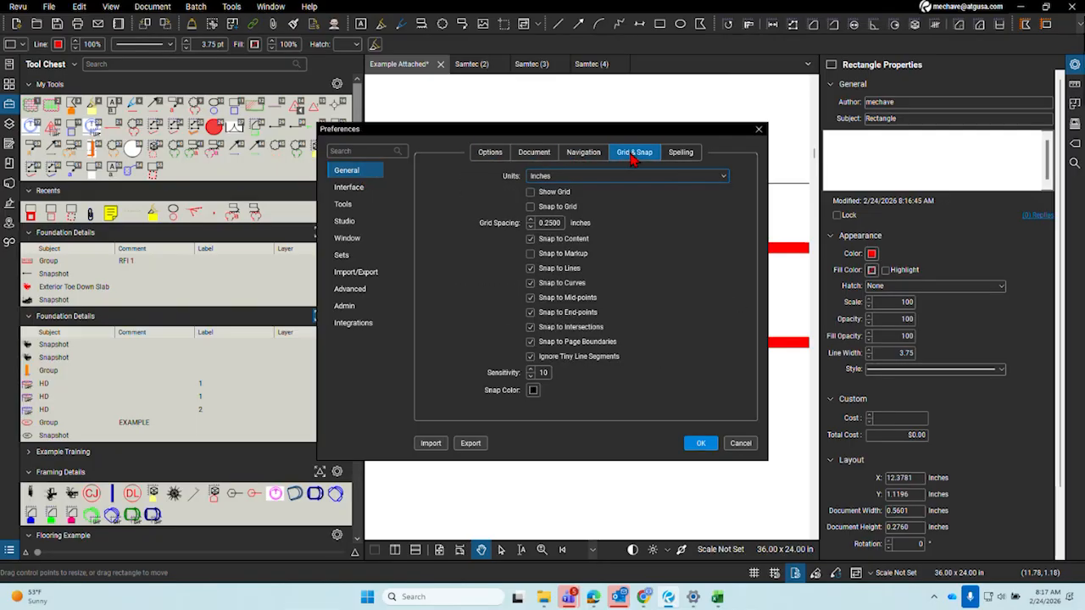
pyautogui.click(678, 152)
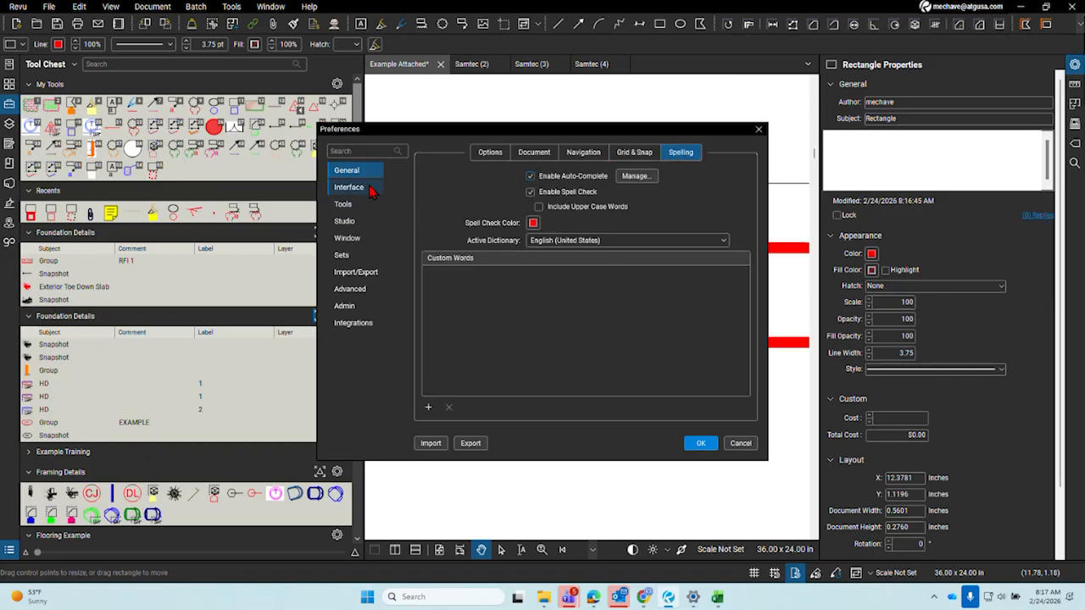
pyautogui.click(371, 188)
# Search the preferences for "reuse", enable the Reuse Tools option for markups and apply the change
pyautogui.click(375, 150)
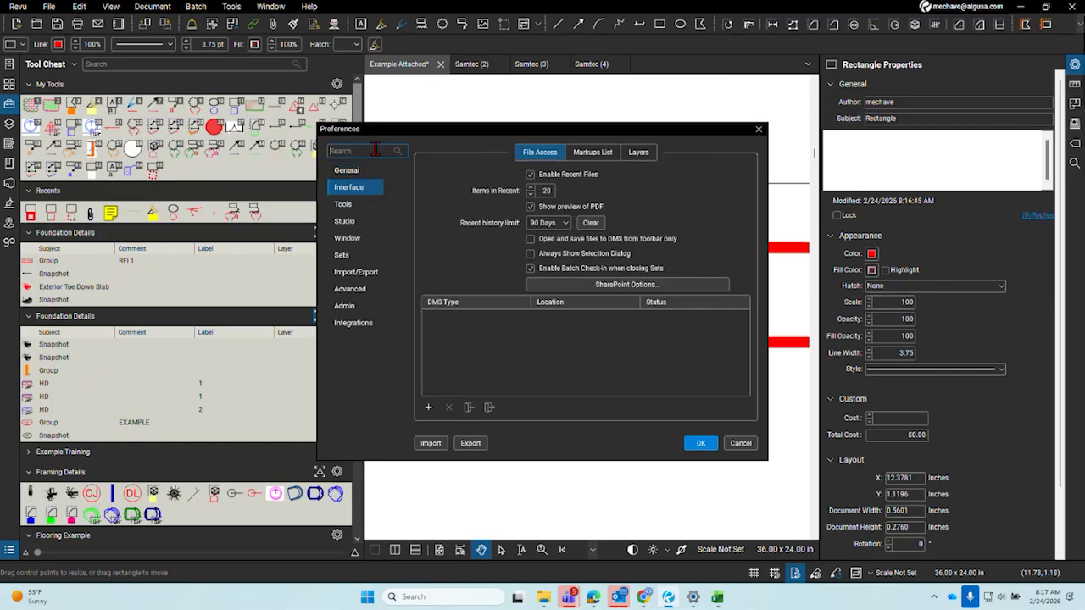
pyautogui.write('t')
pyautogui.press('BackSpace')
pyautogui.write('r')
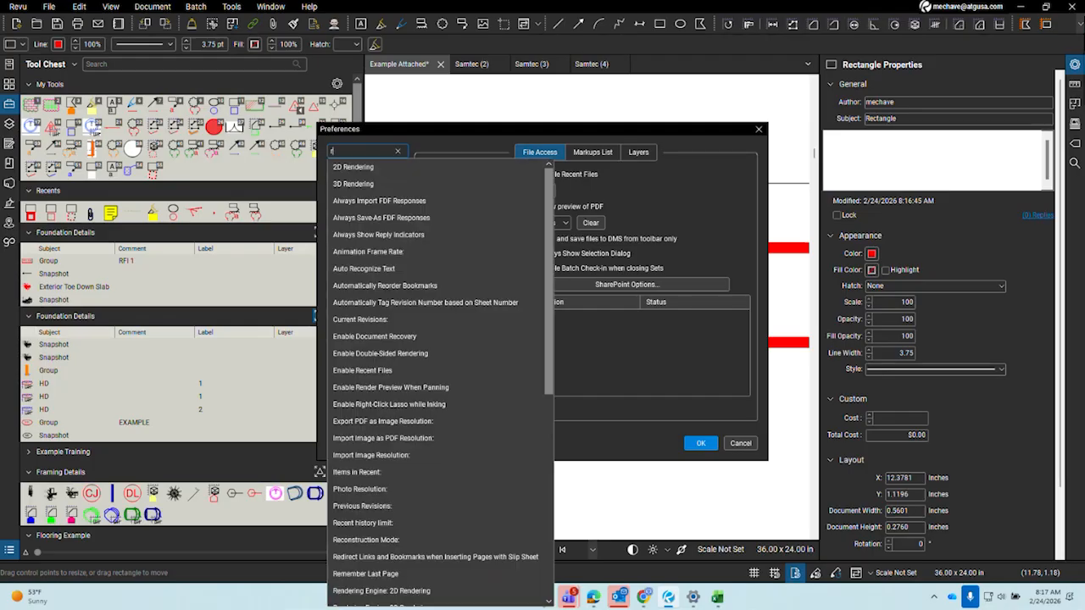
pyautogui.write('euse')
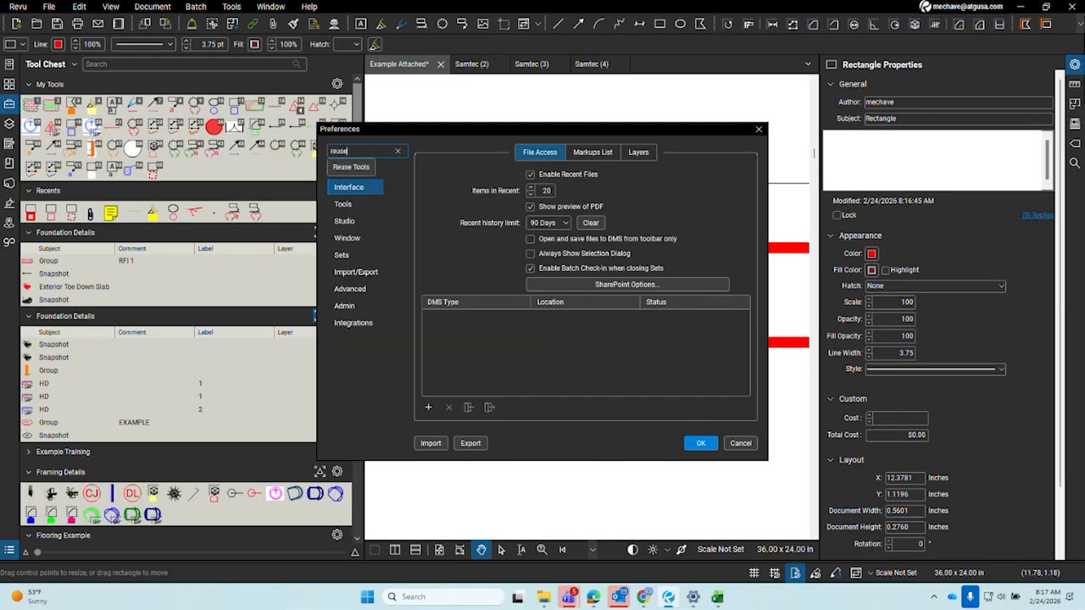
pyautogui.click(352, 169)
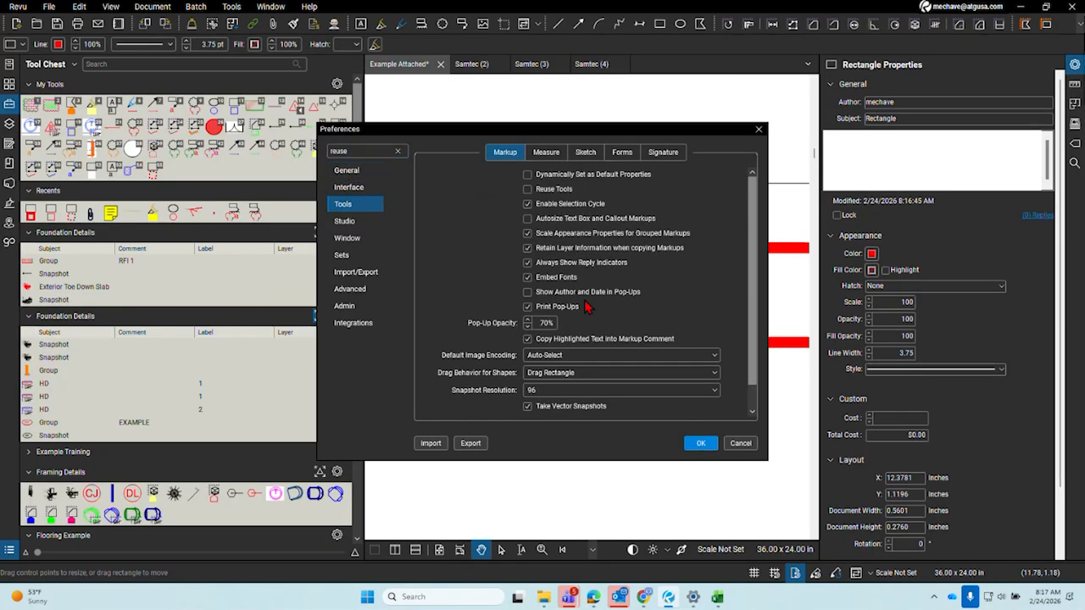
pyautogui.click(549, 195)
pyautogui.click(701, 443)
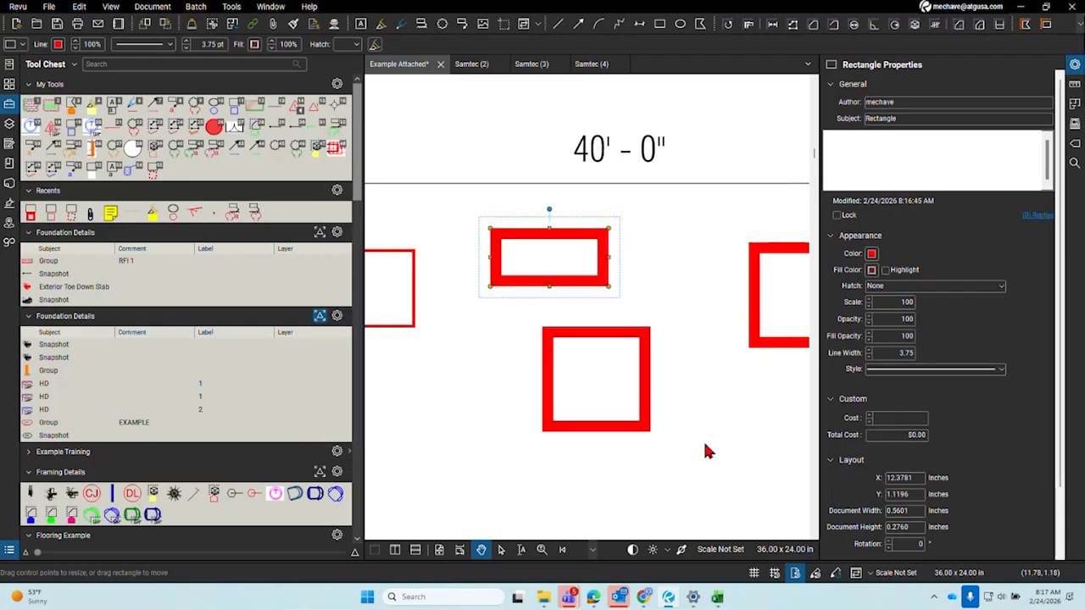
# Draw a series of thick rectangles around the TYP 4 callout left of grid line 5 with the most recent rectangle tool
pyautogui.scroll(-2, 623, 220)
pyautogui.scroll(-3, 623, 220)
pyautogui.click(592, 395)
pyautogui.moveTo(567, 390)
pyautogui.mouseDown()
pyautogui.moveTo(678, 269)
pyautogui.moveTo(603, 326)
pyautogui.mouseUp()
pyautogui.scroll(2, 603, 327)
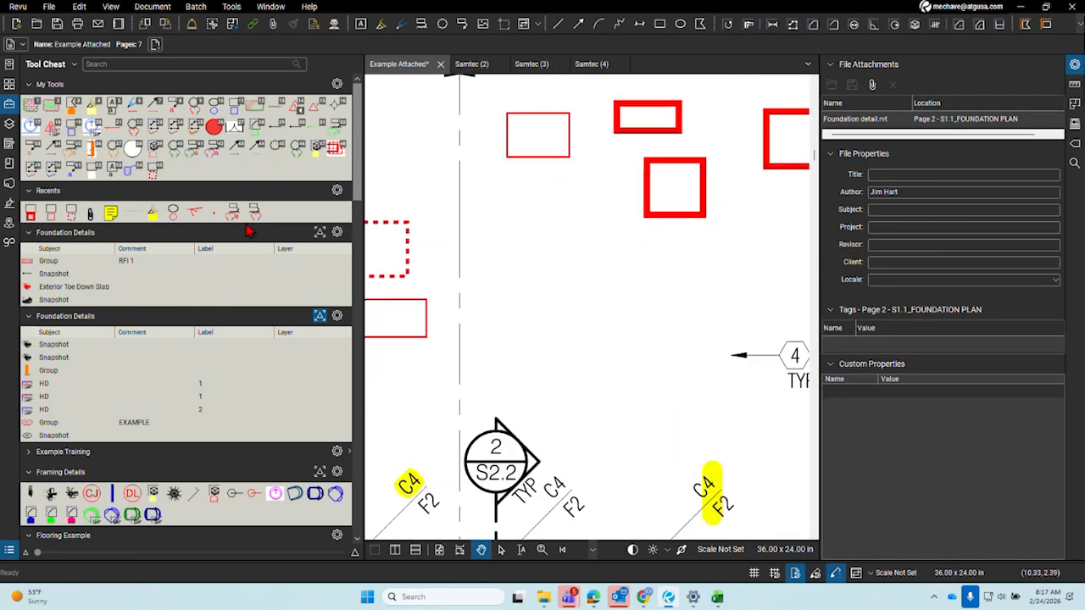
pyautogui.click(39, 212)
pyautogui.moveTo(512, 288); pyautogui.dragTo(597, 315)
pyautogui.moveTo(642, 353); pyautogui.dragTo(402, 342)
pyautogui.moveTo(454, 244); pyautogui.dragTo(550, 281)
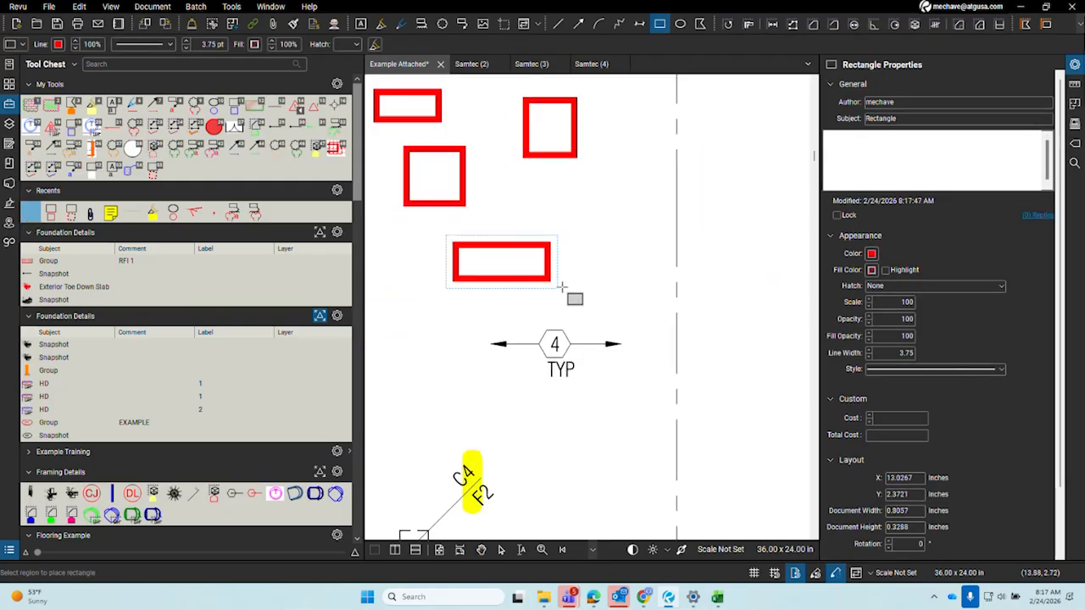
pyautogui.moveTo(567, 322); pyautogui.dragTo(776, 289)
pyautogui.moveTo(603, 333)
pyautogui.mouseDown()
pyautogui.moveTo(653, 351)
pyautogui.moveTo(470, 207)
pyautogui.mouseUp()
pyautogui.moveTo(543, 229); pyautogui.dragTo(608, 253)
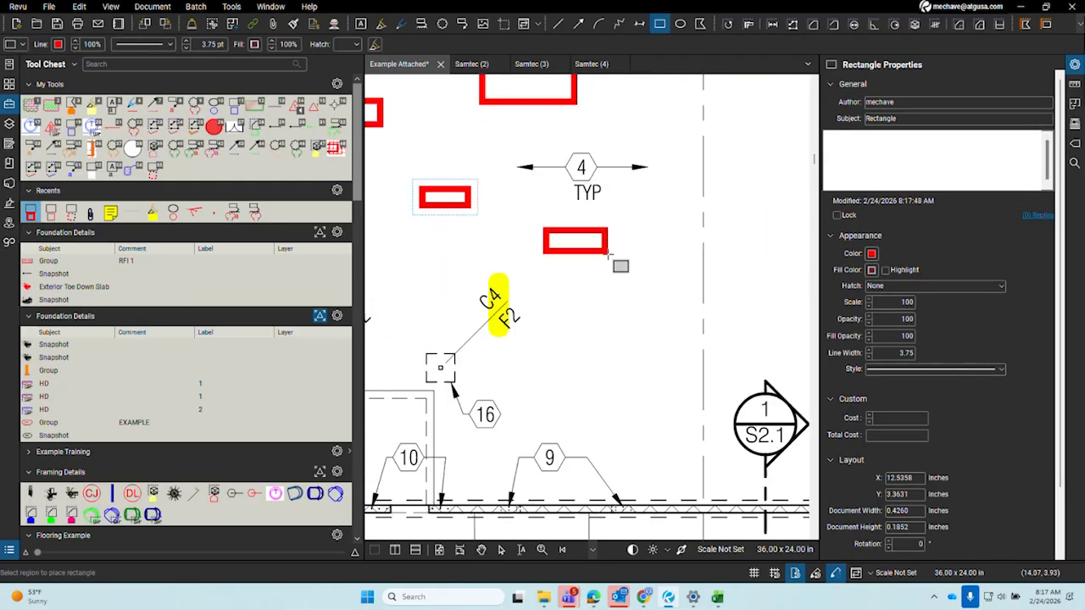
# Continue drawing thick rectangles from grid line 5 towards grid line 4, including a wide one about 1.26 by 0.31 inches
pyautogui.moveTo(607, 333)
pyautogui.mouseDown()
pyautogui.moveTo(655, 349)
pyautogui.moveTo(568, 351)
pyautogui.moveTo(532, 339)
pyautogui.mouseUp()
pyautogui.moveTo(539, 236); pyautogui.dragTo(603, 236)
pyautogui.moveTo(634, 181)
pyautogui.mouseDown()
pyautogui.moveTo(673, 204)
pyautogui.moveTo(714, 266)
pyautogui.moveTo(564, 339)
pyautogui.mouseUp()
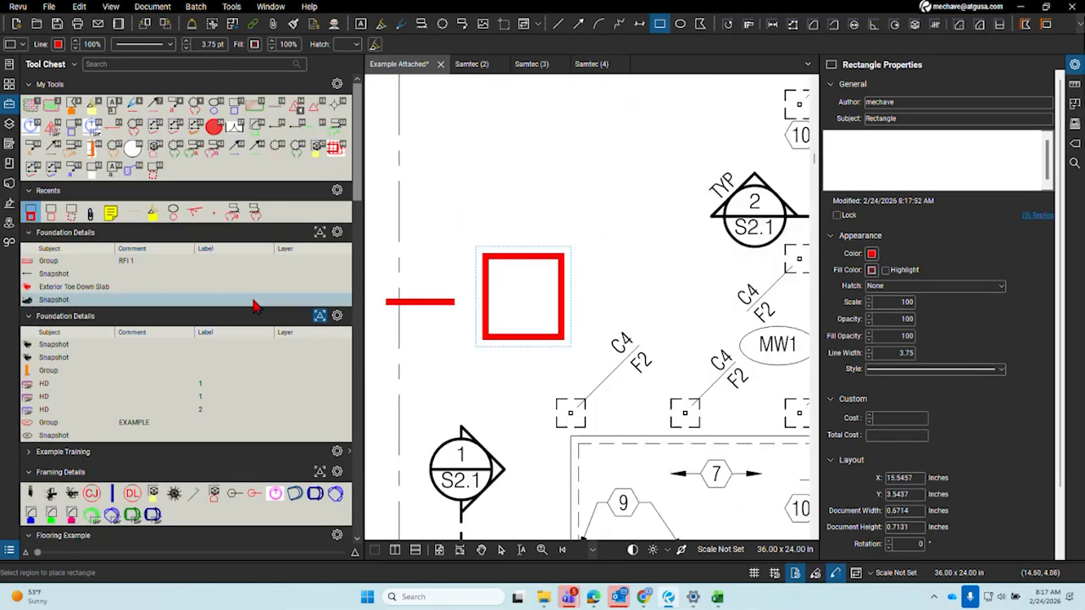
pyautogui.moveTo(458, 136); pyautogui.dragTo(607, 168)
pyautogui.moveTo(685, 194); pyautogui.dragTo(573, 447)
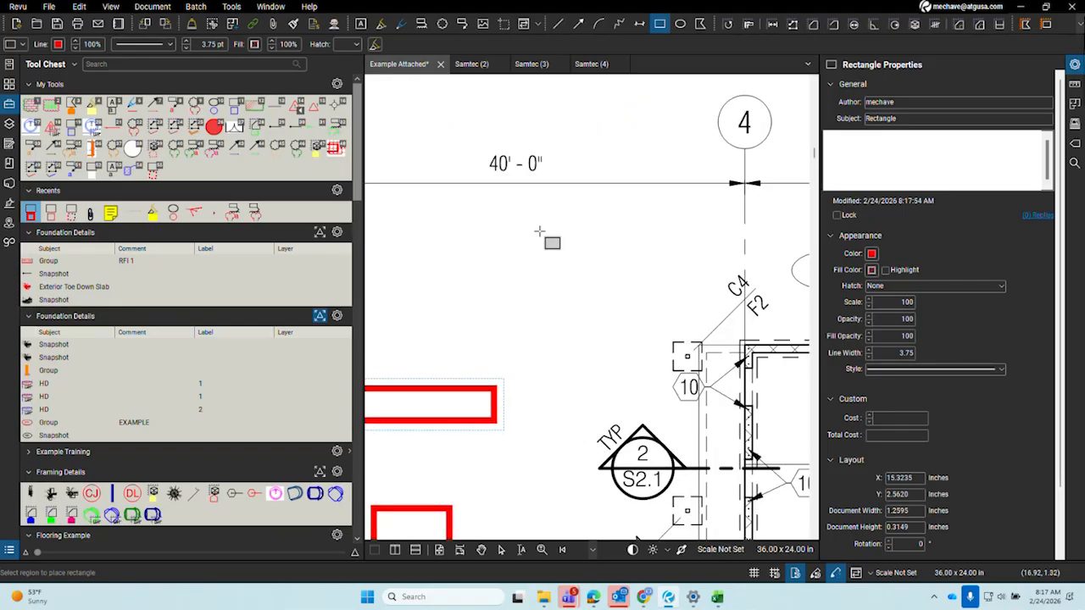
pyautogui.moveTo(542, 232); pyautogui.dragTo(617, 301)
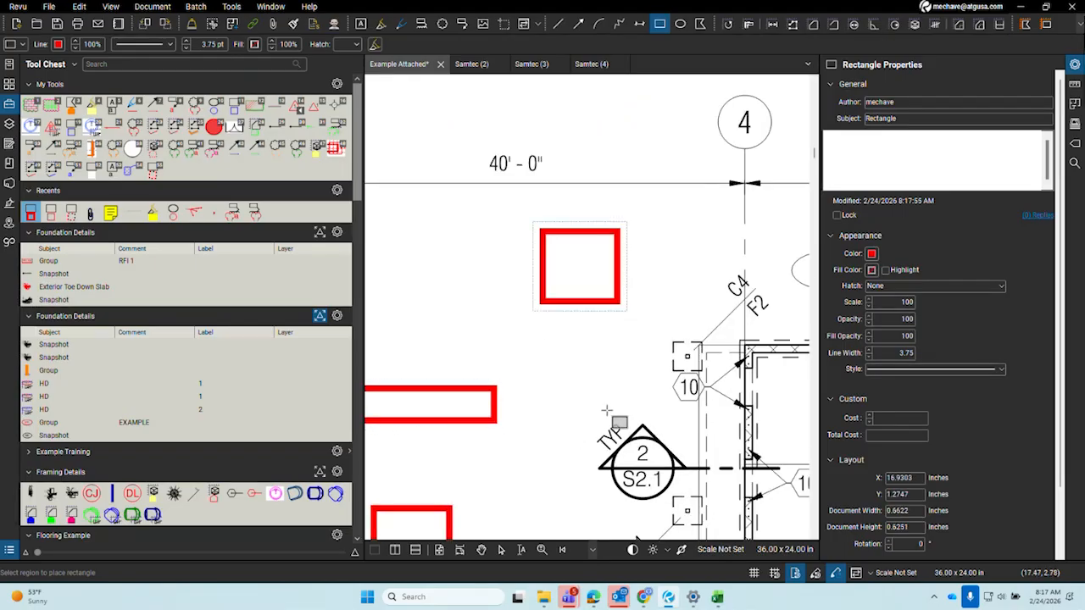
pyautogui.moveTo(511, 418); pyautogui.dragTo(599, 443)
pyautogui.moveTo(459, 241); pyautogui.dragTo(557, 329)
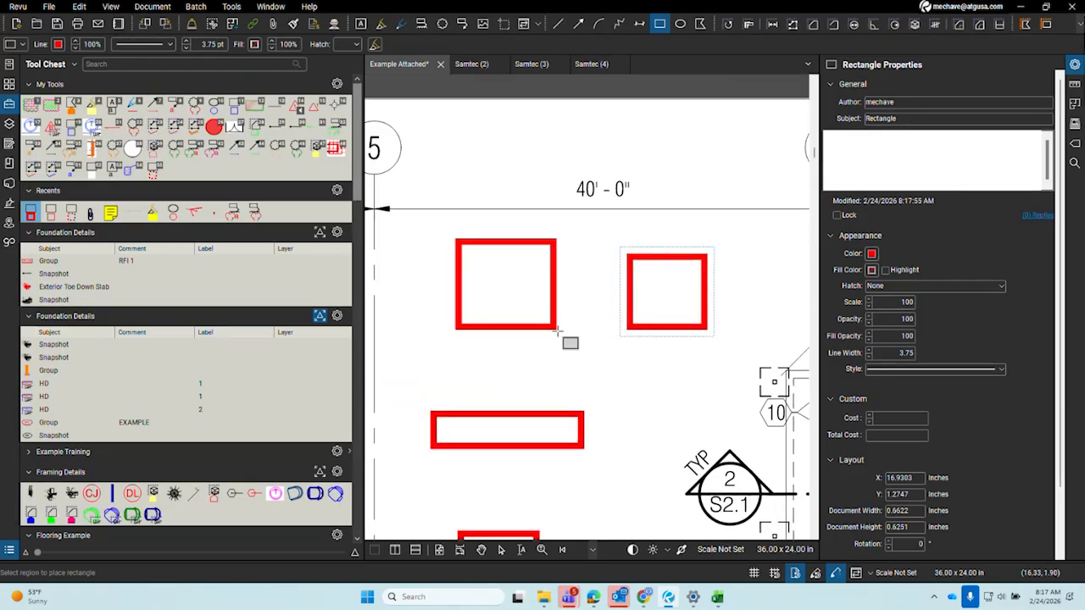
# Draw more thick rectangles across the foundation plan, ending with one about 1.41 by 0.39 inches outside the MW1 wall
pyautogui.moveTo(531, 401); pyautogui.dragTo(607, 368)
pyautogui.moveTo(401, 267); pyautogui.dragTo(503, 342)
pyautogui.moveTo(449, 464); pyautogui.dragTo(659, 77)
pyautogui.scroll(-5, 573, 256)
pyautogui.moveTo(492, 366); pyautogui.dragTo(737, 298)
pyautogui.moveTo(450, 284); pyautogui.dragTo(506, 298)
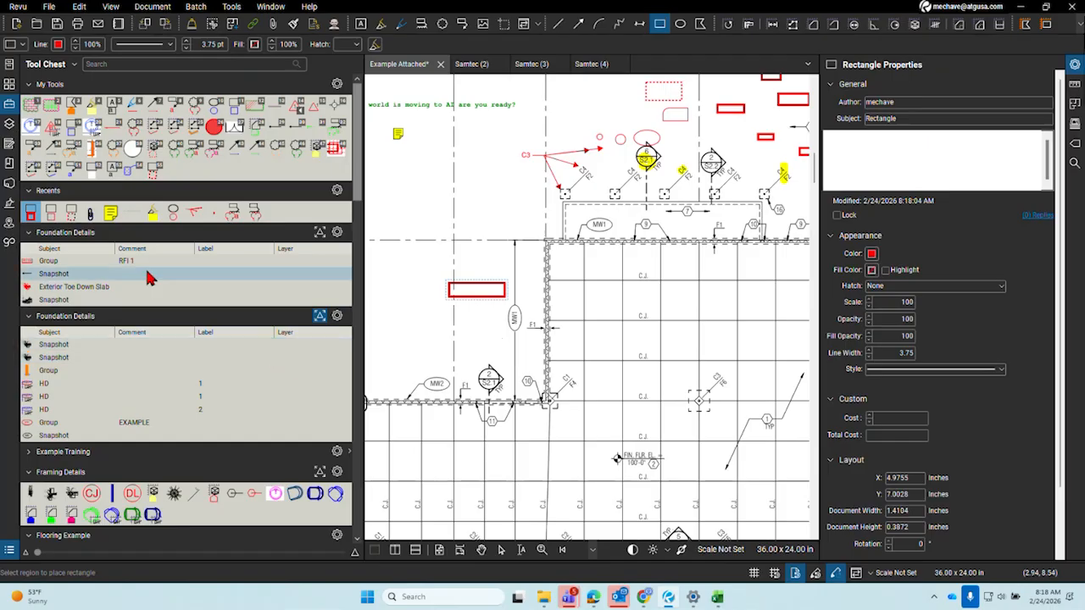
# Draw two rectangles with the dotted rectangle saved in My Tools and several thick ones with the recent thick rectangle tool
pyautogui.click(153, 169)
pyautogui.moveTo(413, 202); pyautogui.dragTo(454, 229)
pyautogui.moveTo(571, 292); pyautogui.dragTo(661, 327)
pyautogui.click(51, 212)
pyautogui.moveTo(515, 349)
pyautogui.mouseDown()
pyautogui.moveTo(634, 413)
pyautogui.moveTo(698, 470)
pyautogui.mouseUp()
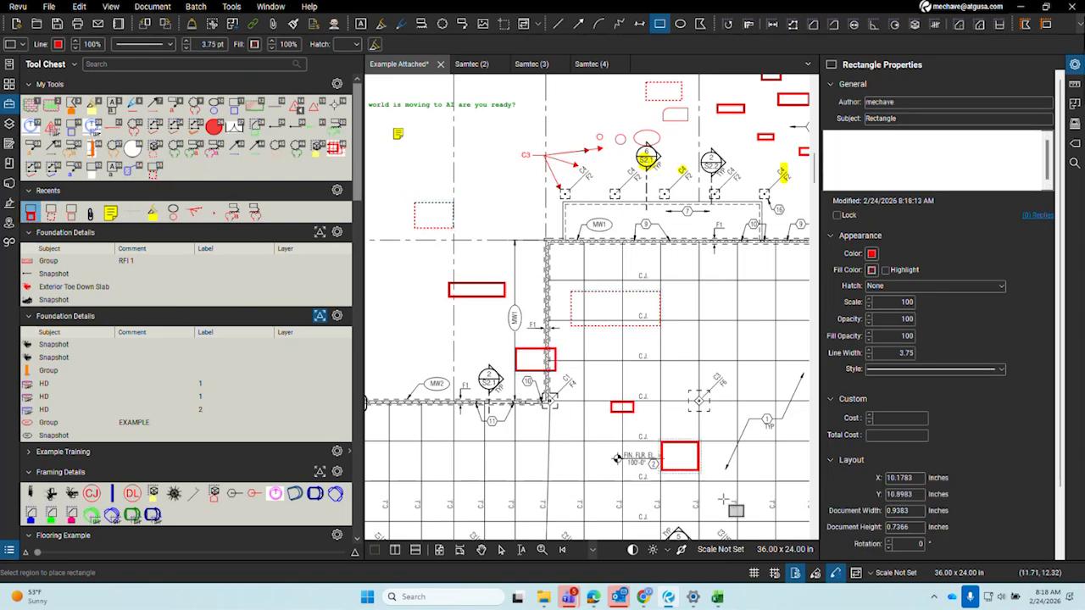
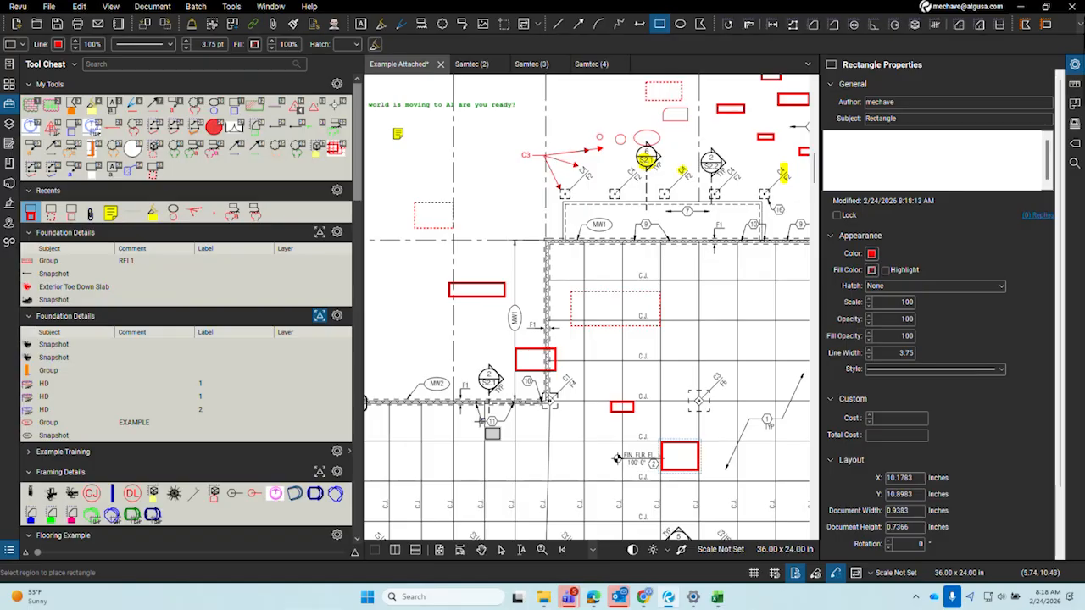
# Draw two rectangles on the slab grid with the standard Rectangle tool, the smaller about 0.94 by 0.41 inches
pyautogui.click(660, 23)
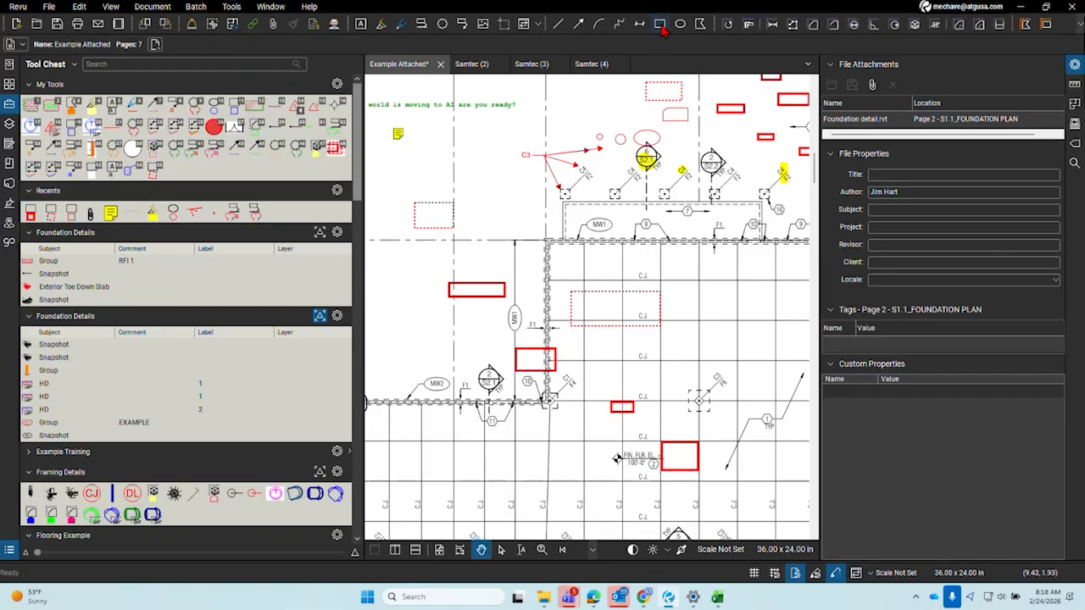
pyautogui.moveTo(605, 267); pyautogui.dragTo(747, 320)
pyautogui.moveTo(700, 368); pyautogui.dragTo(736, 382)
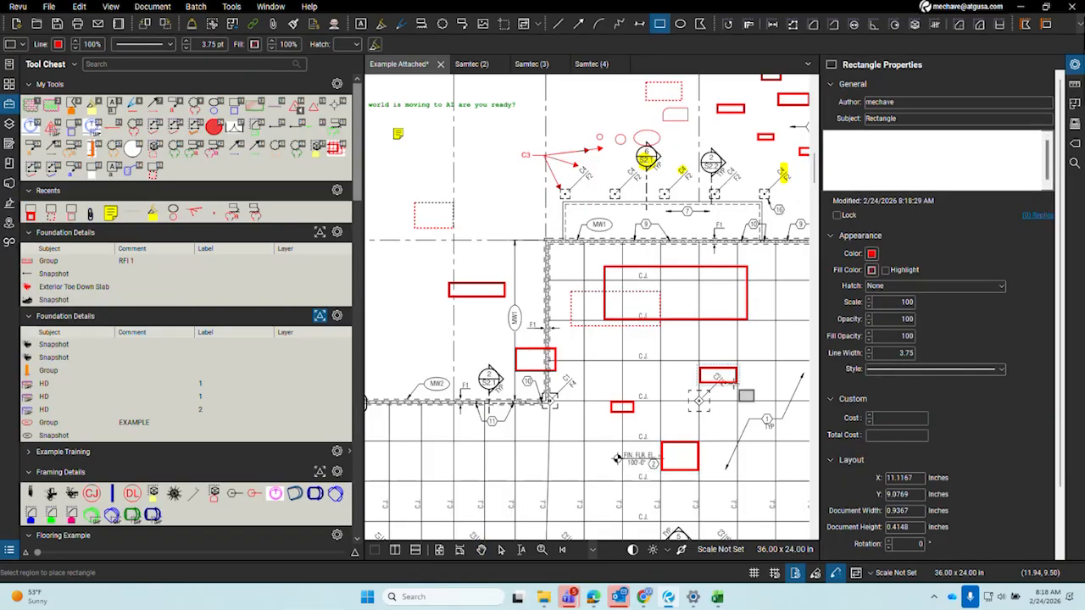
# Set the thin 1 pt rectangle beside the grid line as the default for the Rectangle tool
pyautogui.scroll(3, 729, 364)
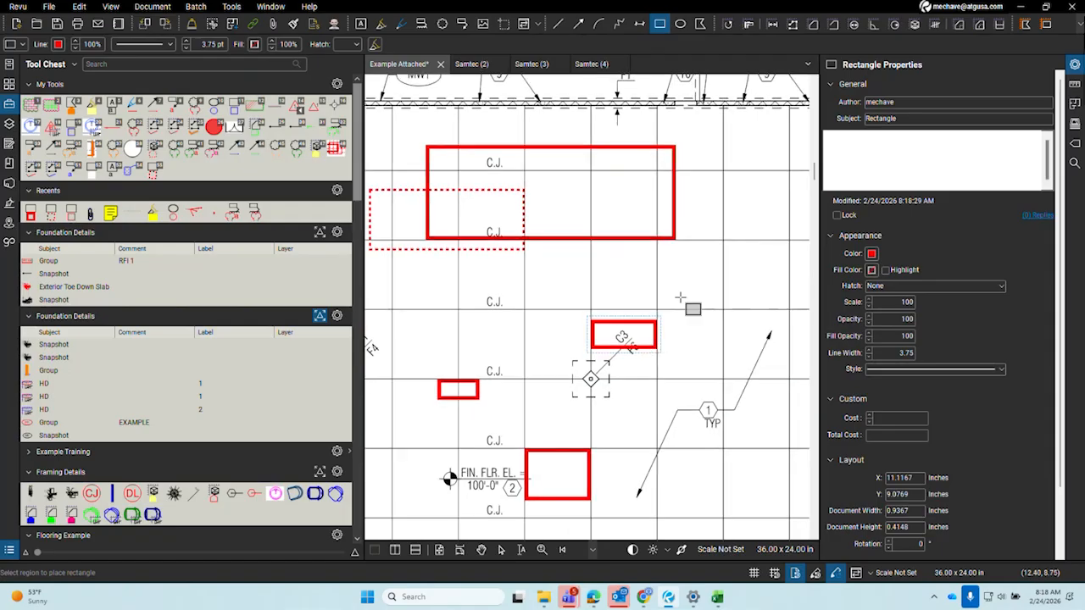
pyautogui.scroll(-5, 694, 296)
pyautogui.scroll(5, 645, 229)
pyautogui.click(641, 219)
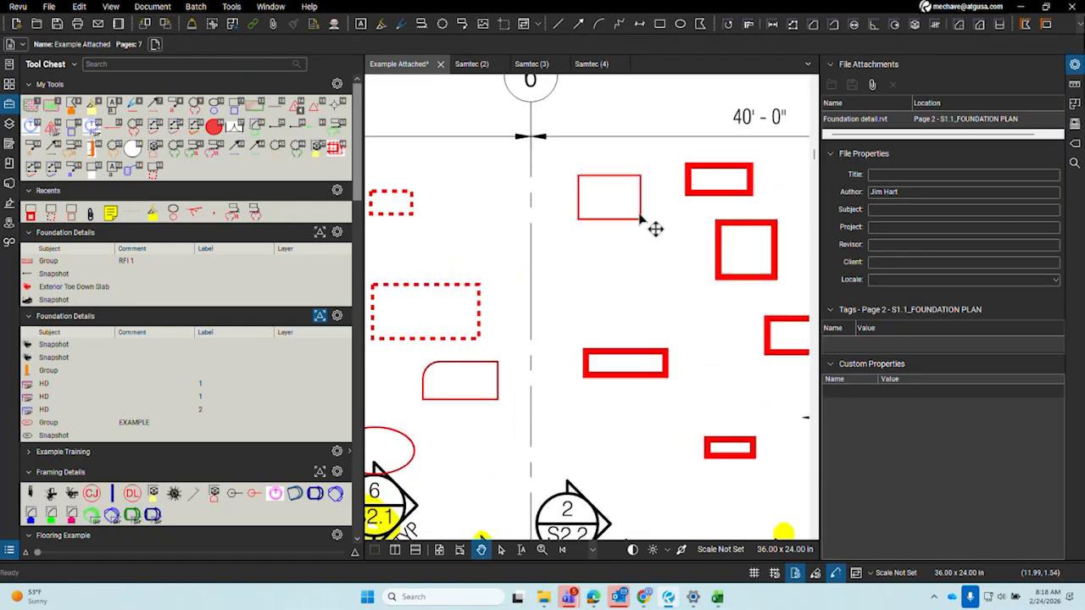
pyautogui.rightClick(641, 214)
pyautogui.click(679, 545)
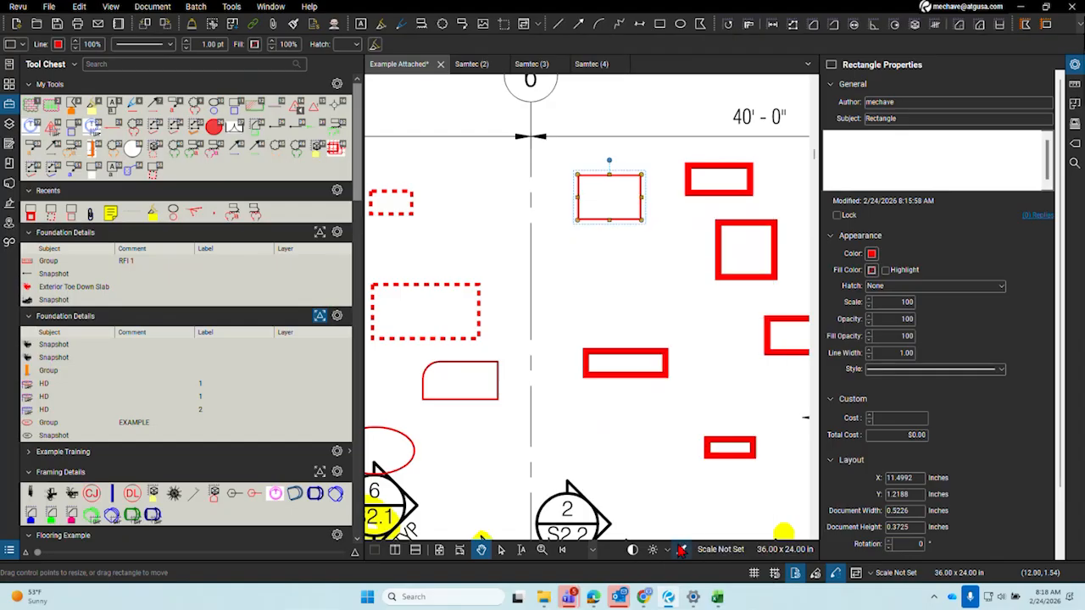
# Draw several thin rectangles among the thick ones with the Rectangle tool, ending with one about 0.44 by 0.22 inches
pyautogui.click(618, 257)
pyautogui.click(658, 29)
pyautogui.moveTo(566, 259); pyautogui.dragTo(677, 312)
pyautogui.moveTo(723, 356); pyautogui.dragTo(749, 400)
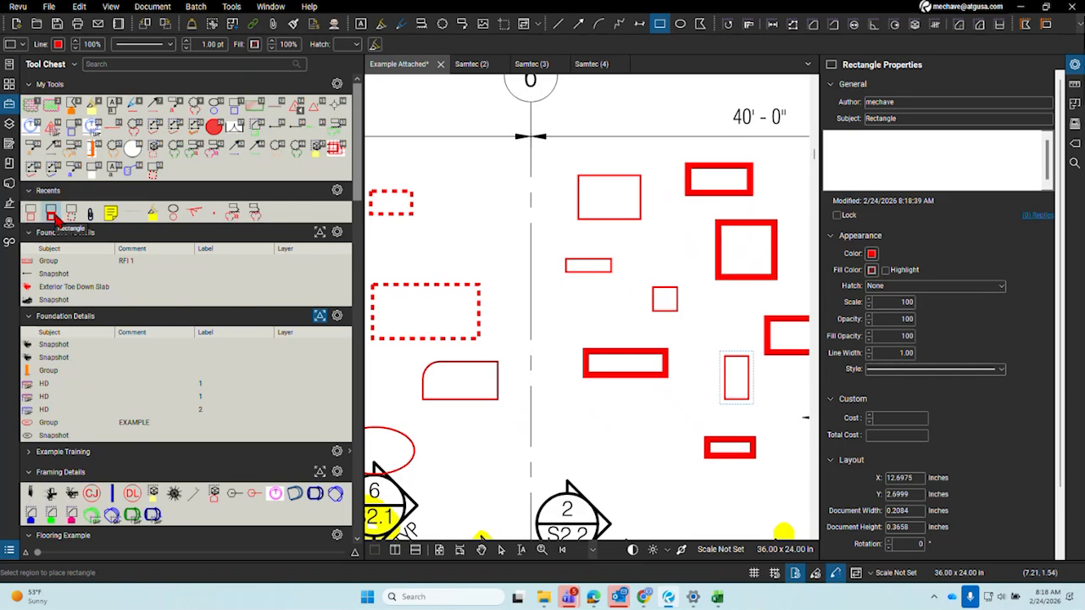
pyautogui.press('ctrl')
pyautogui.press('ctrl')
pyautogui.press('ctrl')
pyautogui.moveTo(548, 317); pyautogui.dragTo(579, 334)
pyautogui.moveTo(550, 386); pyautogui.dragTo(666, 468)
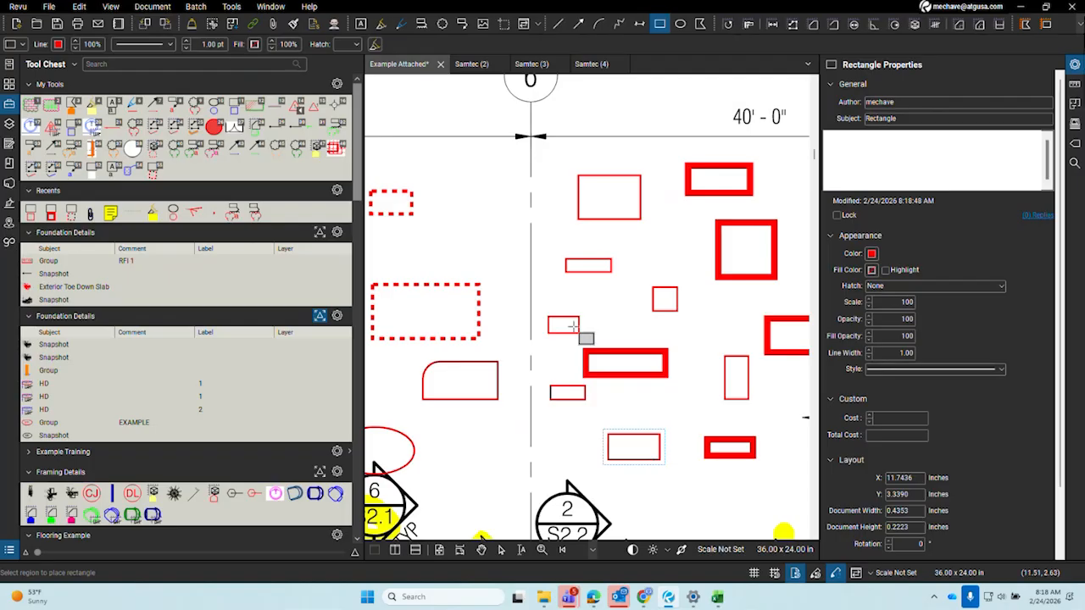
# Draw a series of ellipses around the thin rectangles, ending with a narrow one about 0.06 by 0.11 inches
pyautogui.click(680, 24)
pyautogui.moveTo(499, 193); pyautogui.dragTo(543, 233)
pyautogui.moveTo(510, 277); pyautogui.dragTo(538, 310)
pyautogui.scroll(5, 538, 311)
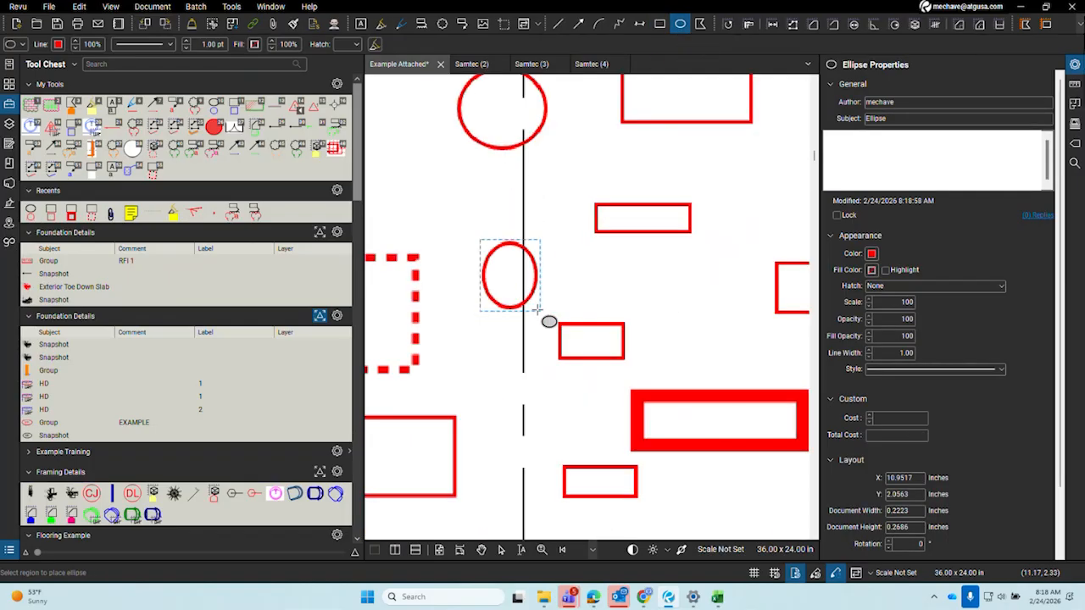
pyautogui.moveTo(583, 234)
pyautogui.mouseDown()
pyautogui.moveTo(728, 281)
pyautogui.moveTo(773, 356)
pyautogui.moveTo(624, 393)
pyautogui.moveTo(635, 407)
pyautogui.mouseUp()
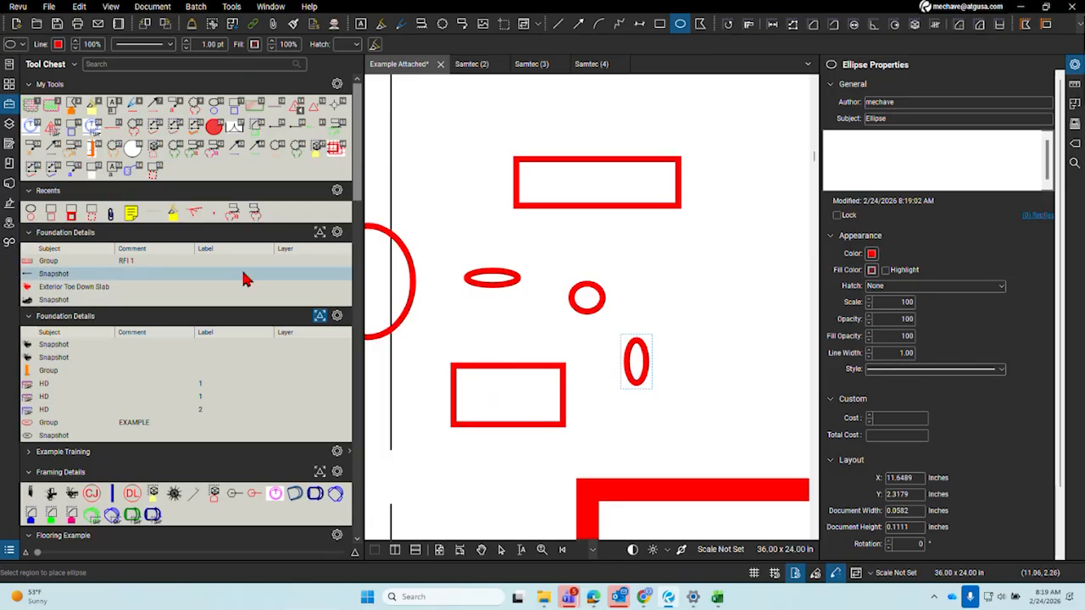
# Draw several 3.75 pt rectangles near the S2.2 callout with the recent thick rectangle tool, including one about 0.53 by 1.53 inches
pyautogui.click(78, 218)
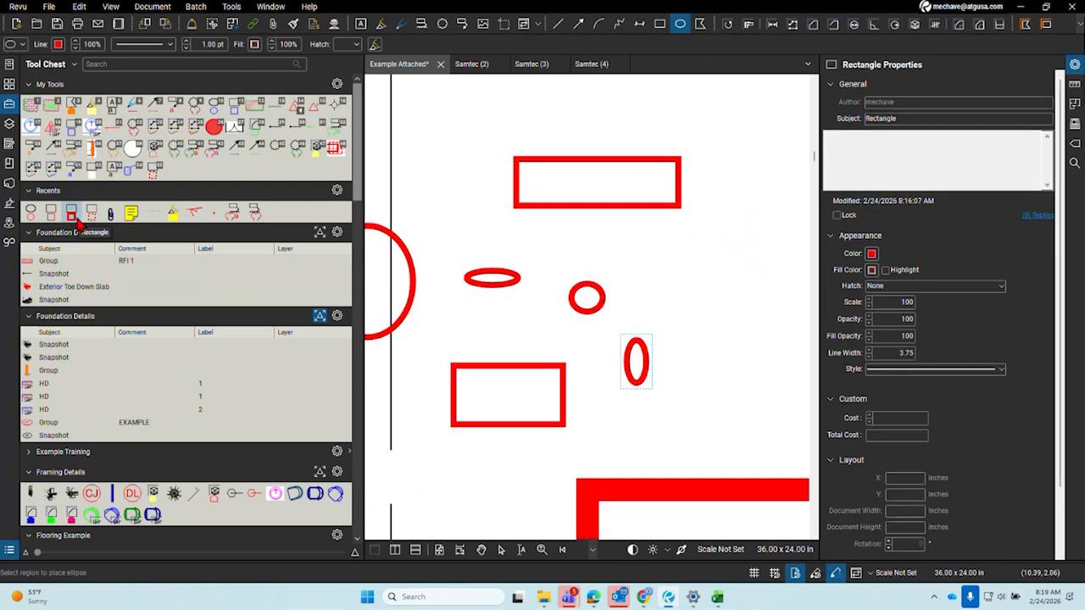
pyautogui.moveTo(572, 224)
pyautogui.mouseDown()
pyautogui.moveTo(713, 265)
pyautogui.moveTo(756, 374)
pyautogui.moveTo(791, 410)
pyautogui.mouseUp()
pyautogui.moveTo(727, 440)
pyautogui.mouseDown()
pyautogui.moveTo(560, 491)
pyautogui.moveTo(495, 543)
pyautogui.mouseUp()
pyautogui.scroll(-4, 529, 306)
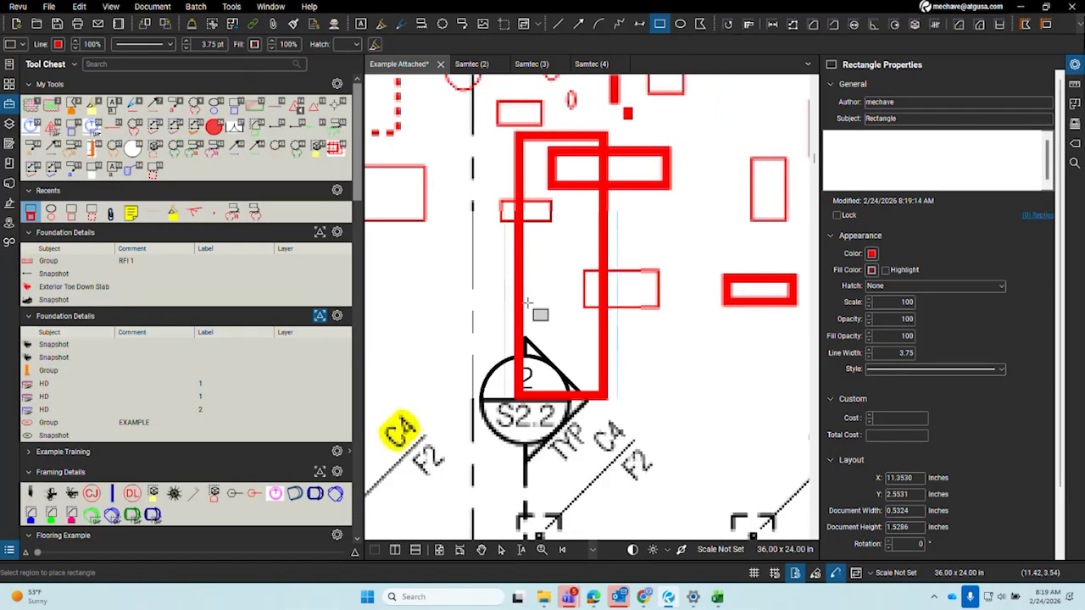
pyautogui.moveTo(646, 370)
pyautogui.mouseDown()
pyautogui.moveTo(692, 409)
pyautogui.moveTo(561, 419)
pyautogui.mouseUp()
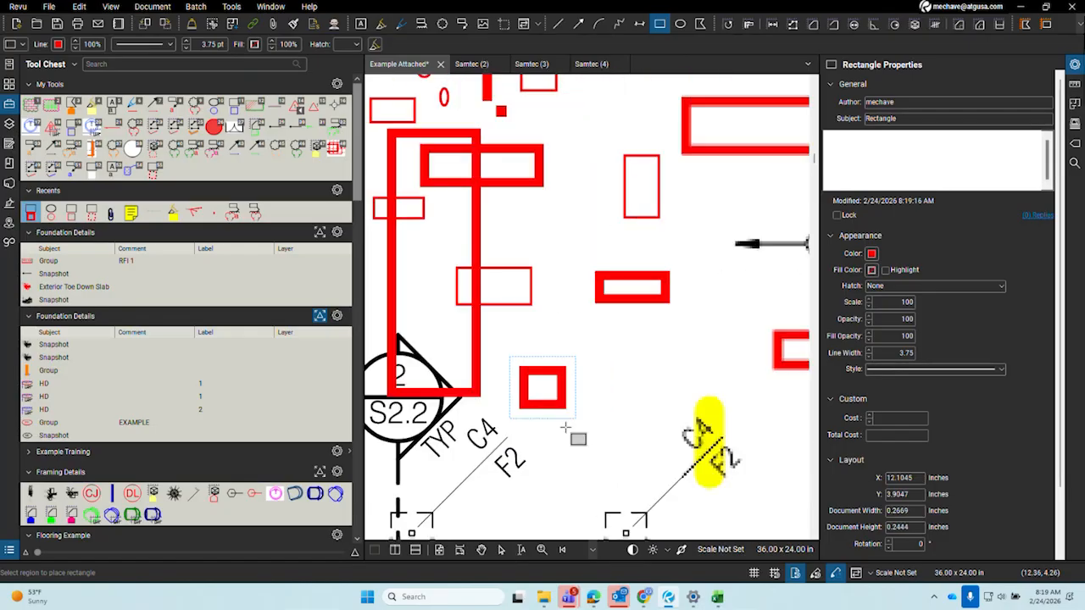
pyautogui.moveTo(609, 344); pyautogui.dragTo(680, 378)
pyautogui.moveTo(739, 355); pyautogui.dragTo(619, 392)
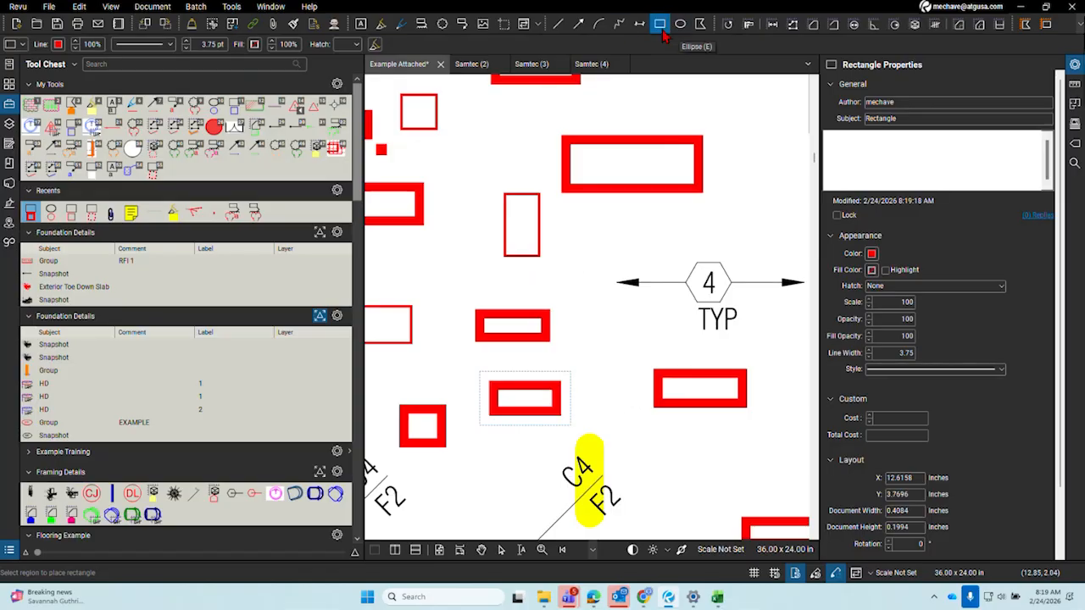
# Draw a series of 1 pt diagonal lines around the TYP 4 callout, ending with one about 0.48 inches long
pyautogui.click(557, 24)
pyautogui.moveTo(603, 246); pyautogui.dragTo(752, 221)
pyautogui.moveTo(686, 318); pyautogui.dragTo(507, 404)
pyautogui.moveTo(608, 250); pyautogui.dragTo(681, 328)
pyautogui.moveTo(688, 376); pyautogui.dragTo(568, 304)
pyautogui.moveTo(561, 347); pyautogui.dragTo(645, 298)
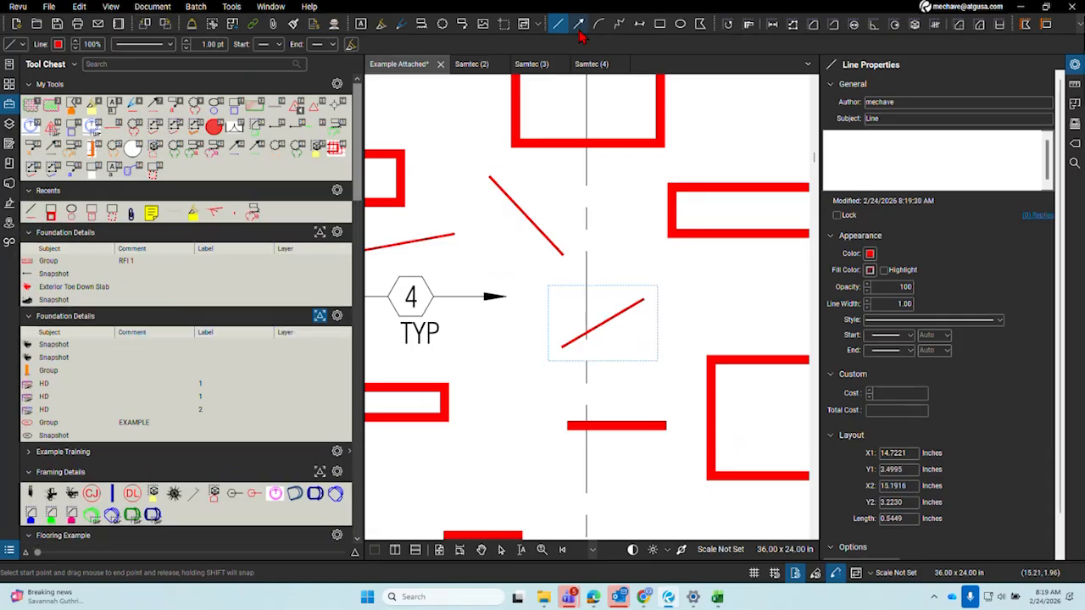
pyautogui.moveTo(747, 315); pyautogui.dragTo(680, 265)
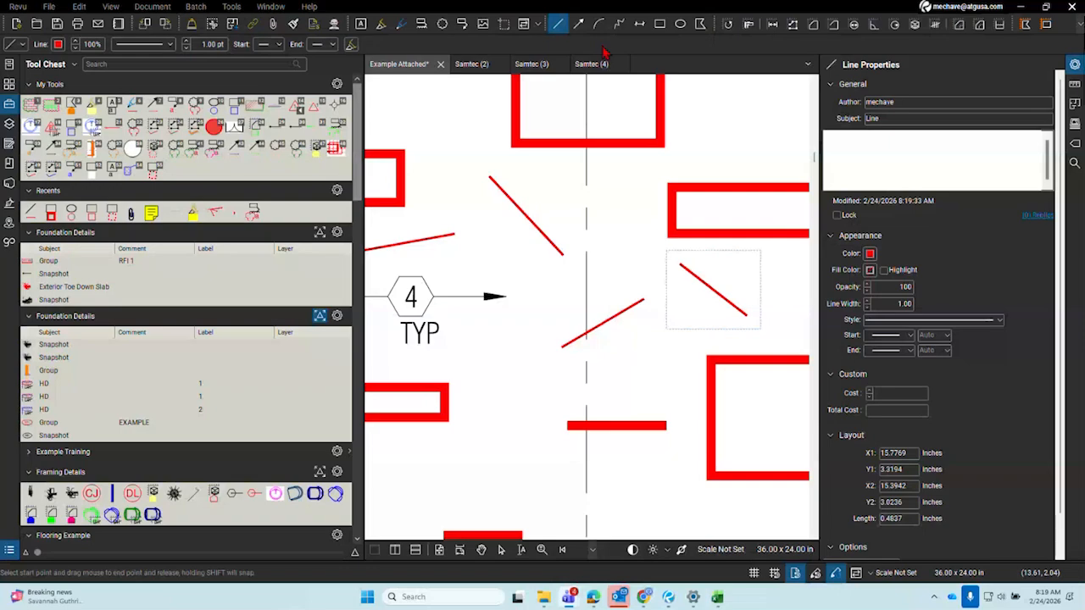
pyautogui.moveTo(618, 254); pyautogui.dragTo(619, 310)
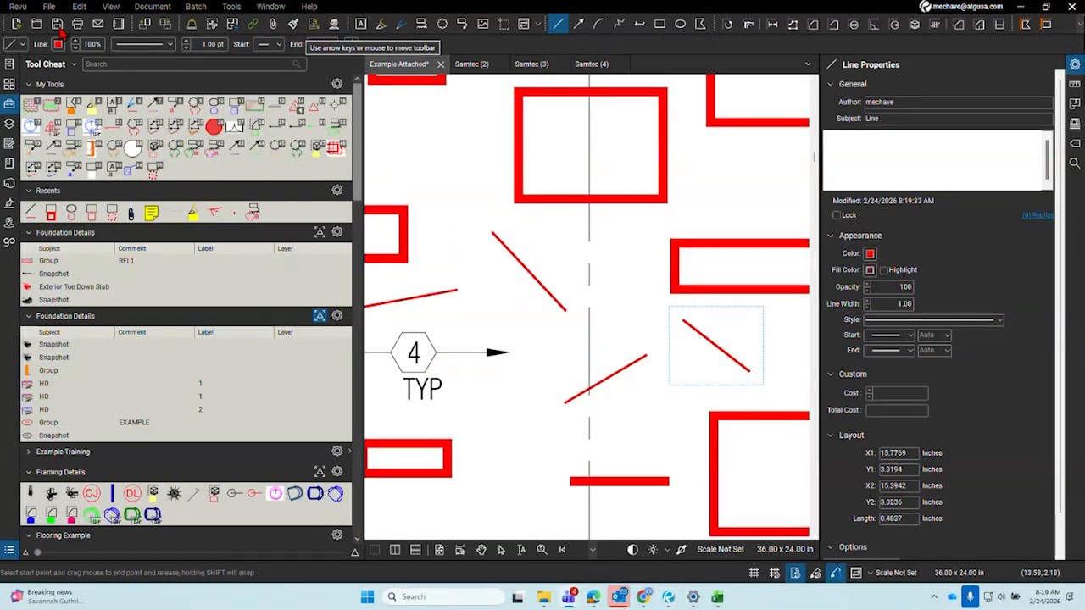
# Draw an arc below the large thick rectangle on the grid line and set its line width to 1.75 pt
pyautogui.click(599, 24)
pyautogui.moveTo(600, 296)
pyautogui.mouseDown()
pyautogui.moveTo(609, 241)
pyautogui.moveTo(641, 218)
pyautogui.mouseUp()
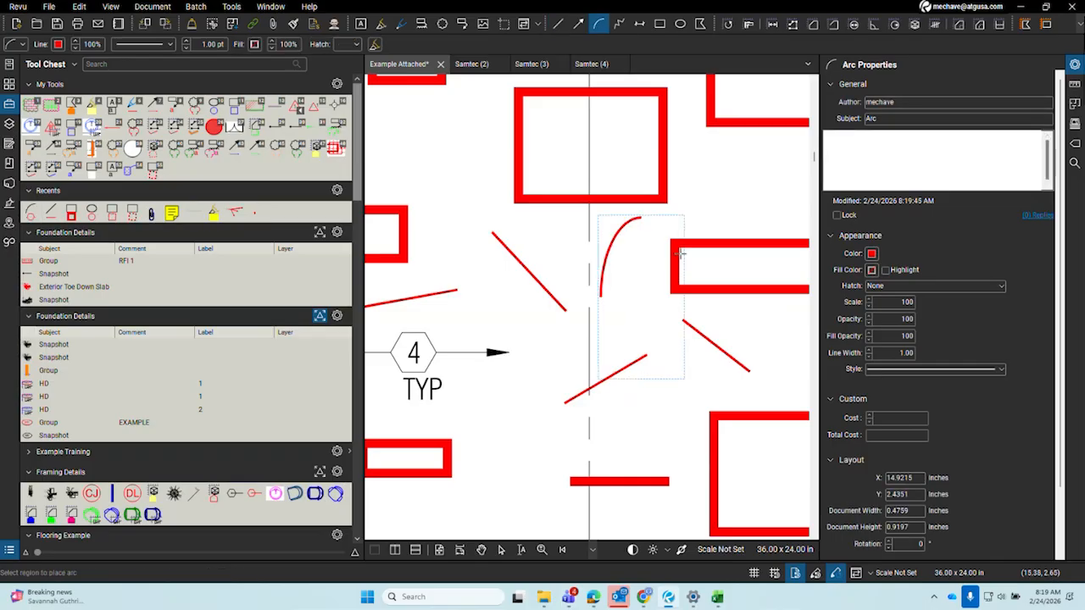
pyautogui.click(129, 45)
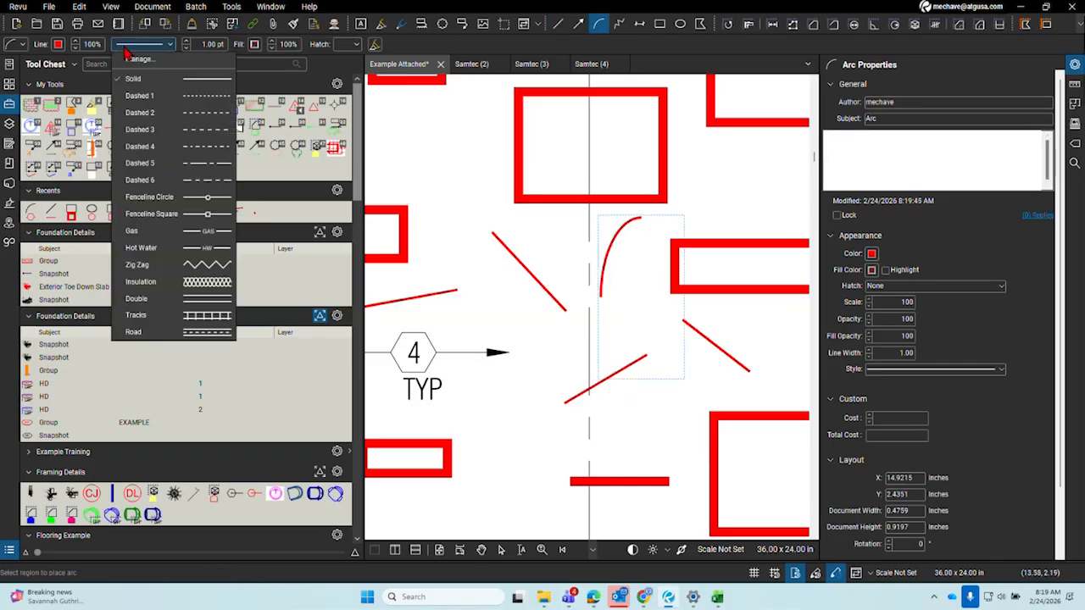
pyautogui.click(187, 42)
pyautogui.click(187, 42)
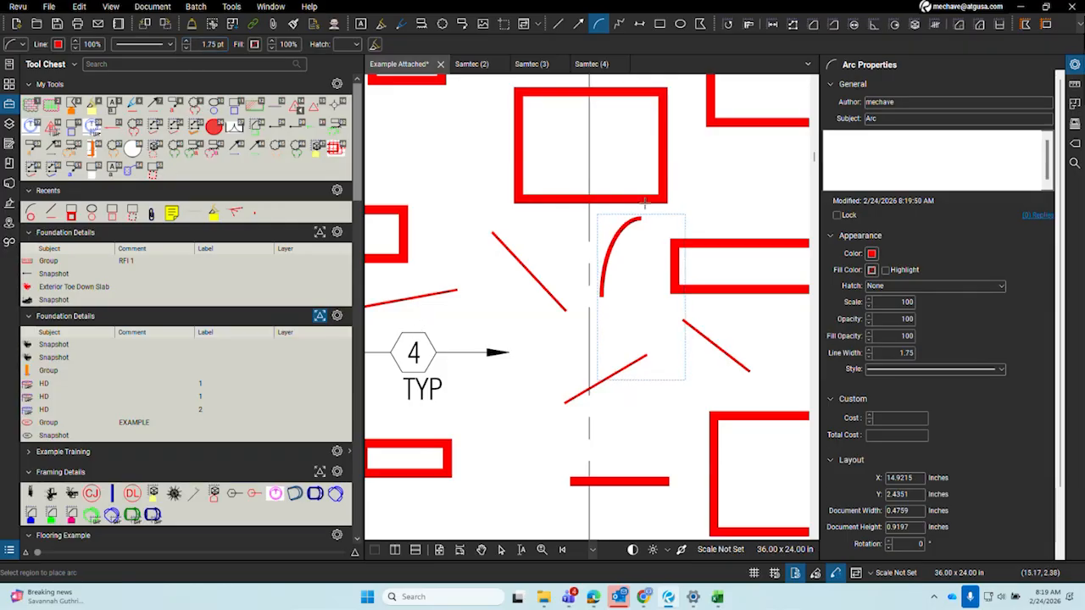
# Draw three more 1.75 pt arcs around the wide thick rectangle with the Arc tool still active
pyautogui.moveTo(715, 184)
pyautogui.mouseDown()
pyautogui.moveTo(769, 220)
pyautogui.moveTo(602, 244)
pyautogui.mouseUp()
pyautogui.moveTo(634, 203); pyautogui.dragTo(713, 256)
pyautogui.moveTo(711, 362); pyautogui.dragTo(770, 424)
pyautogui.moveTo(744, 494); pyautogui.dragTo(731, 444)
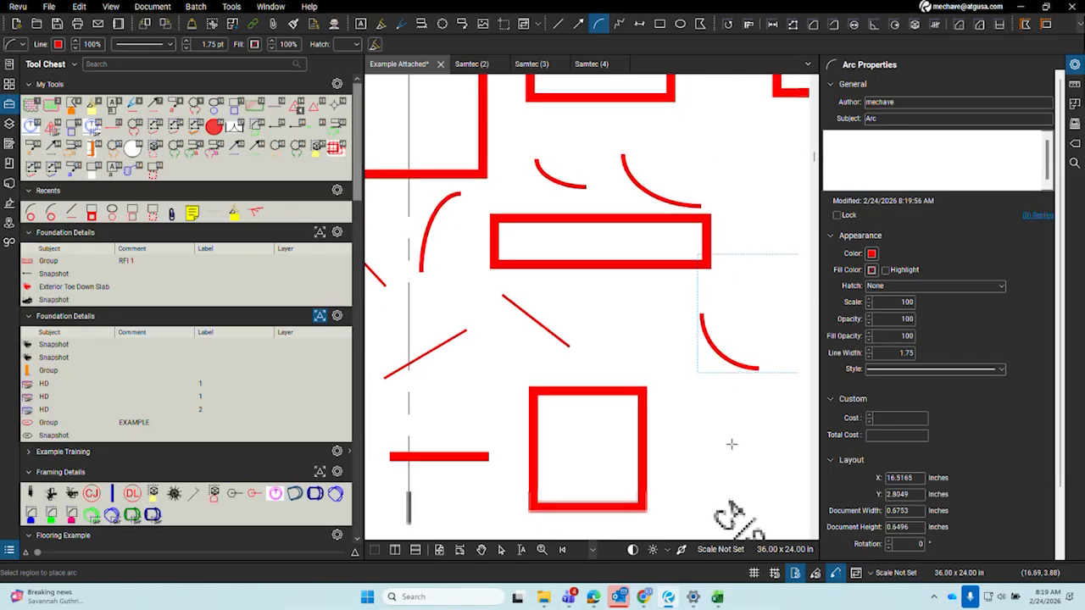
pyautogui.scroll(-2, 738, 424)
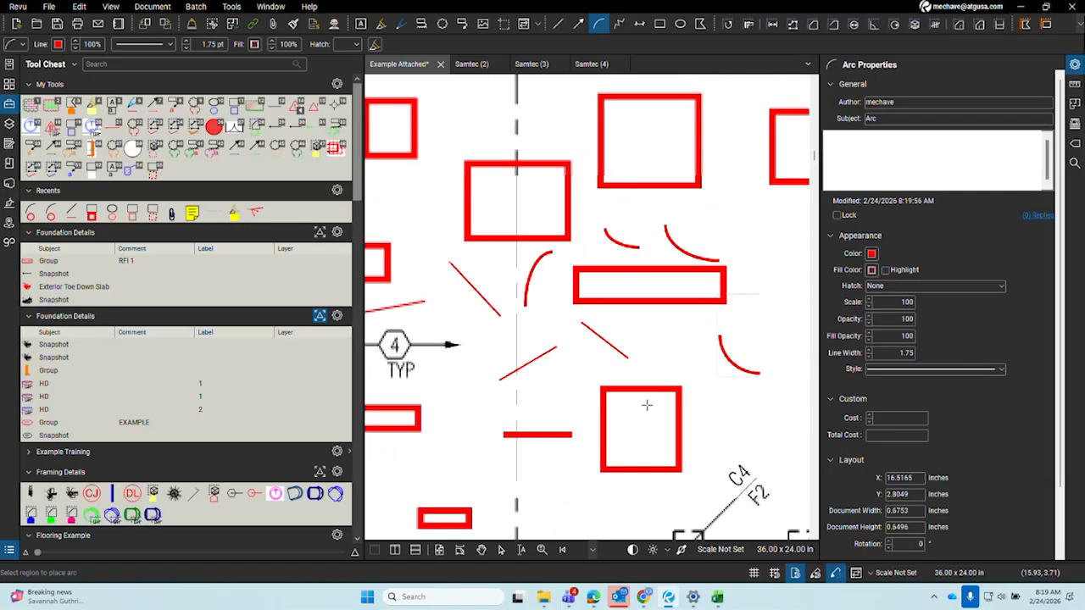
pyautogui.moveTo(647, 405); pyautogui.dragTo(557, 371)
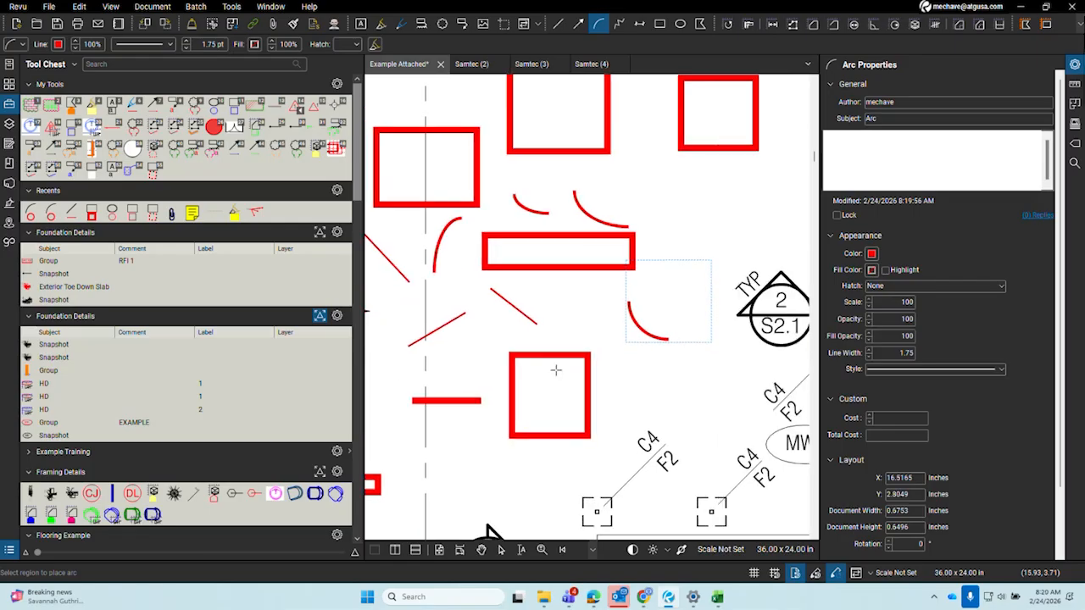
# Draw a 1 pt line about 0.40 inches long and a 1 pt arc near the wide thick rectangle
pyautogui.click(557, 24)
pyautogui.moveTo(573, 303); pyautogui.dragTo(608, 335)
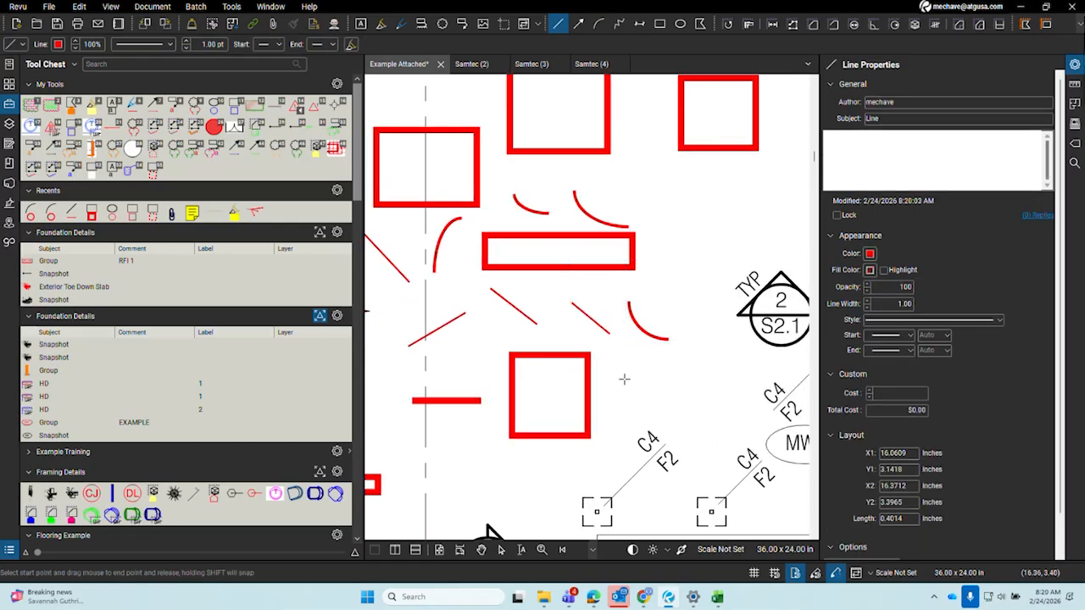
pyautogui.click(598, 25)
pyautogui.moveTo(662, 178); pyautogui.dragTo(706, 227)
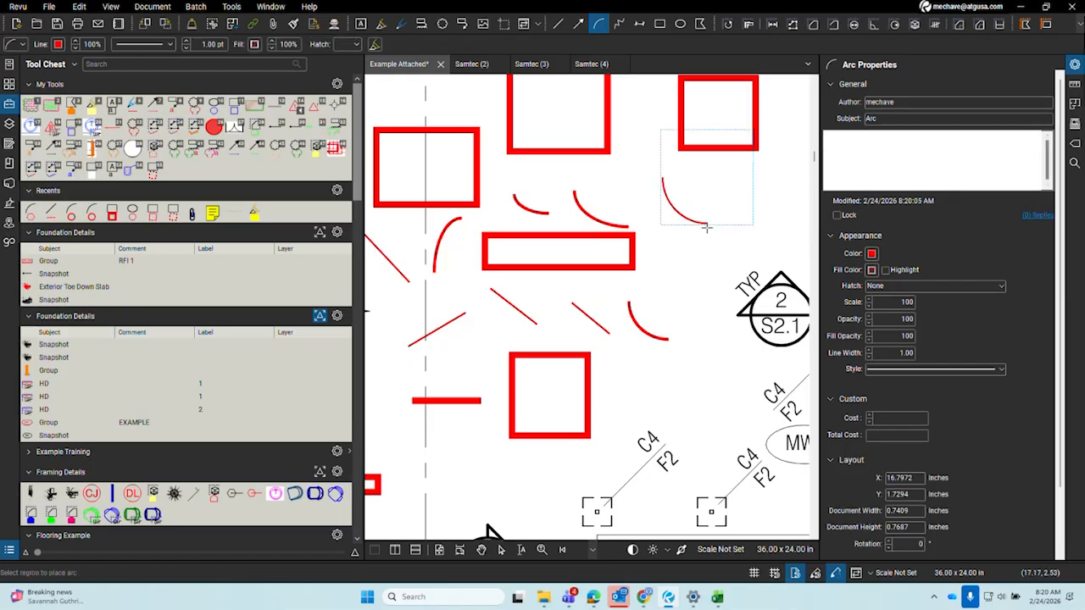
pyautogui.scroll(3, 706, 230)
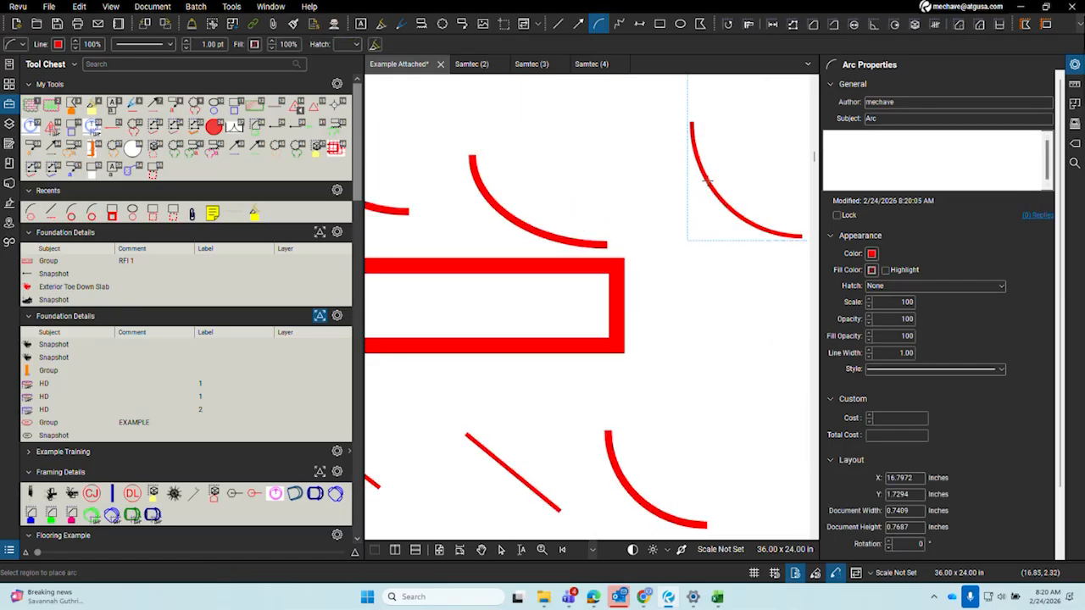
pyautogui.scroll(-2, 656, 238)
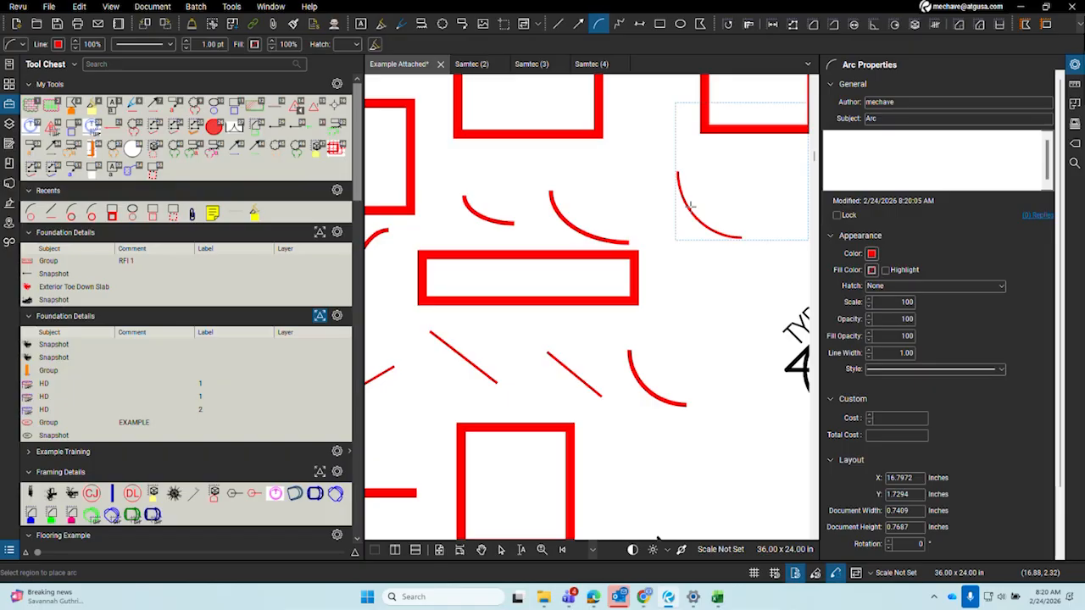
pyautogui.moveTo(689, 209); pyautogui.dragTo(636, 223)
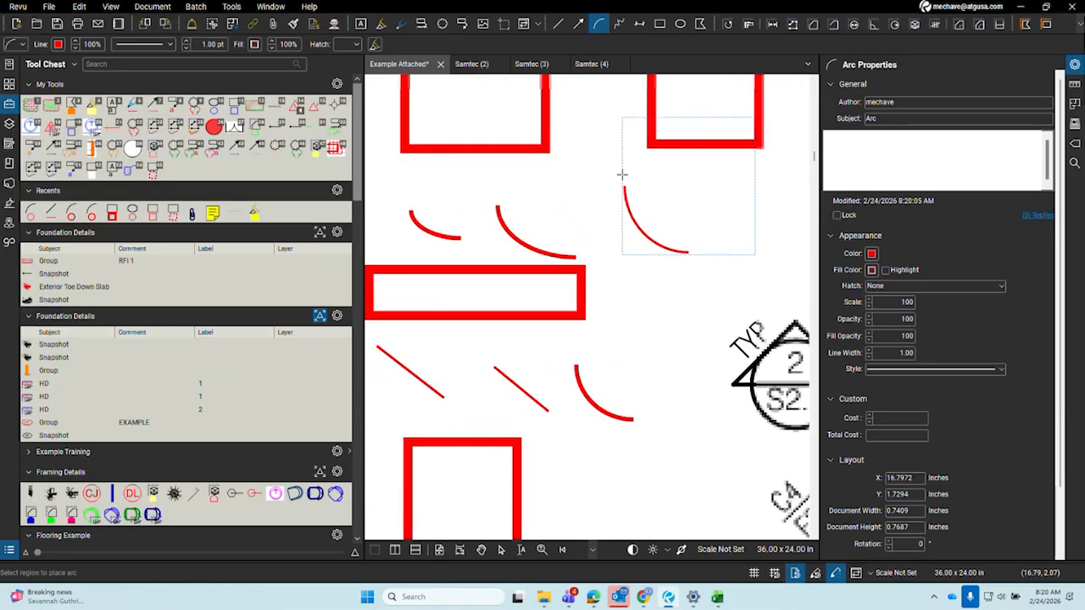
# Draw a diagonal line about 0.48 inches long below the newest arc and increase its line width
pyautogui.click(559, 26)
pyautogui.moveTo(644, 332); pyautogui.dragTo(705, 277)
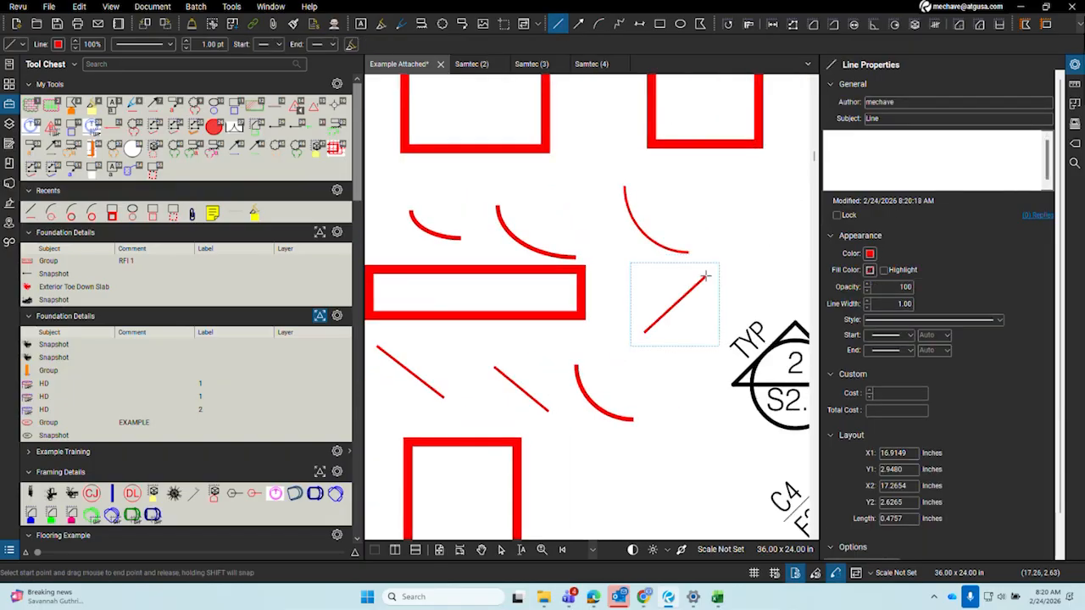
pyautogui.click(202, 46)
pyautogui.click(188, 43)
# Draw two thin arcs above the thickened line and a thin line about 0.42 inches long roughly parallel below it
pyautogui.press('c')
pyautogui.moveTo(780, 212); pyautogui.dragTo(730, 176)
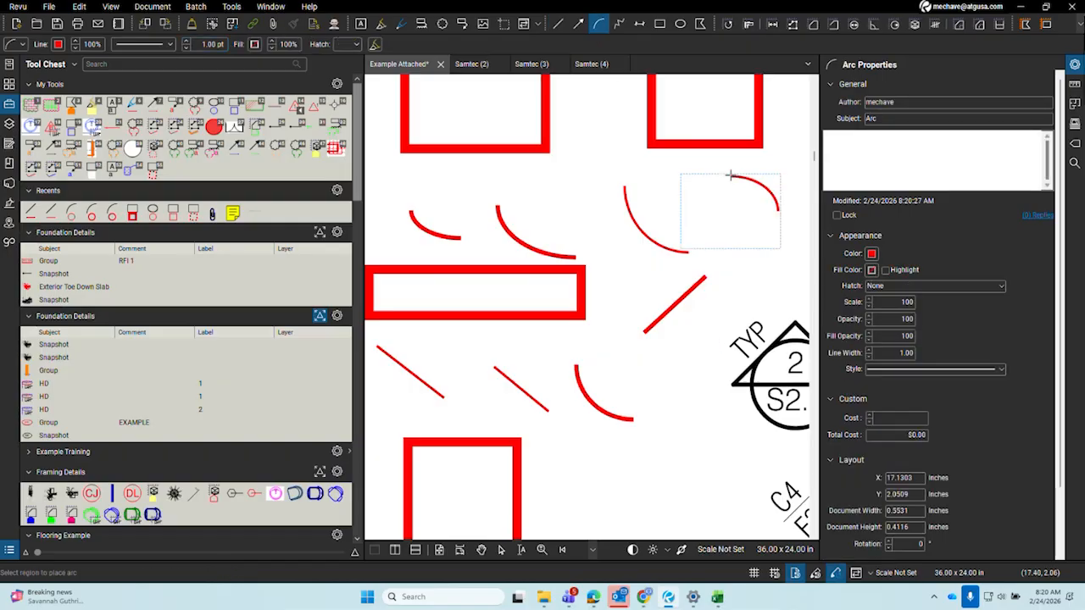
pyautogui.moveTo(744, 272); pyautogui.dragTo(721, 223)
pyautogui.press('l')
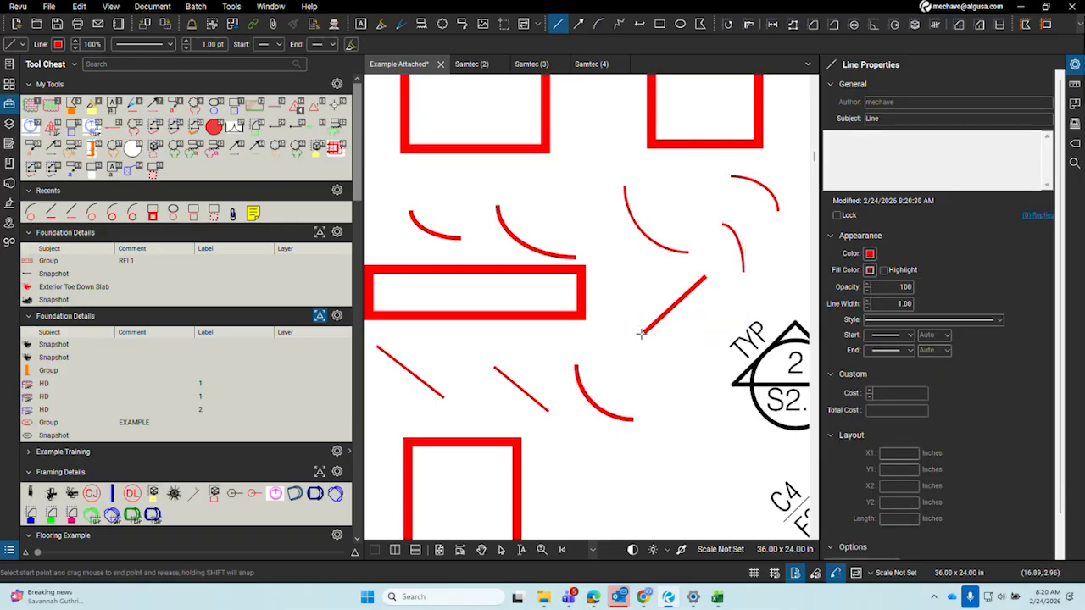
pyautogui.moveTo(658, 367); pyautogui.dragTo(708, 315)
# Set the line width of the newest diagonal line to 1.25 pt
pyautogui.scroll(2, 674, 348)
pyautogui.scroll(1, 674, 348)
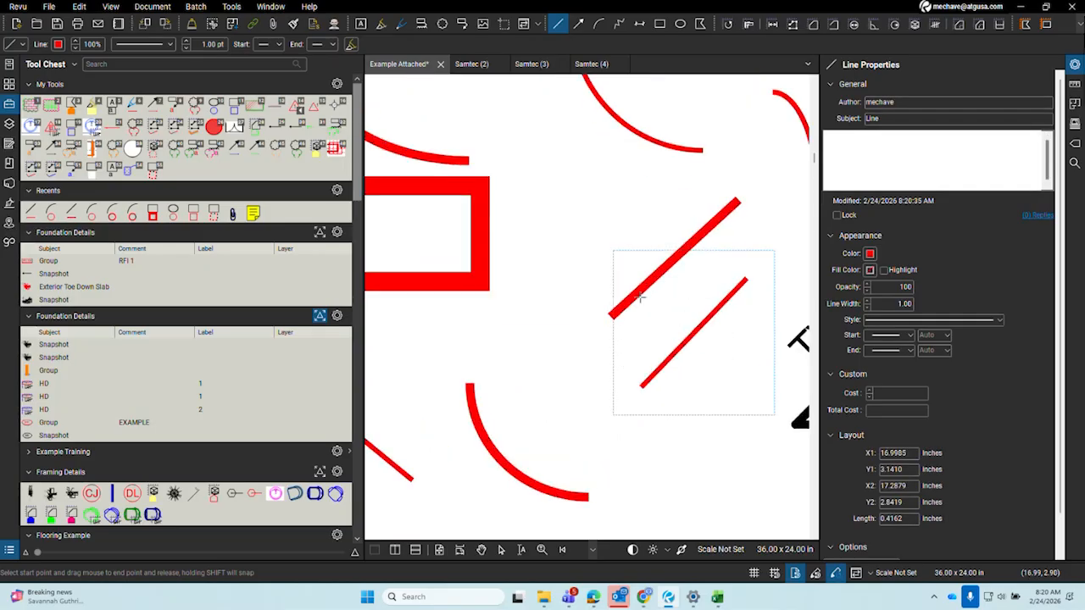
pyautogui.click(678, 364)
pyautogui.scroll(3, 189, 47)
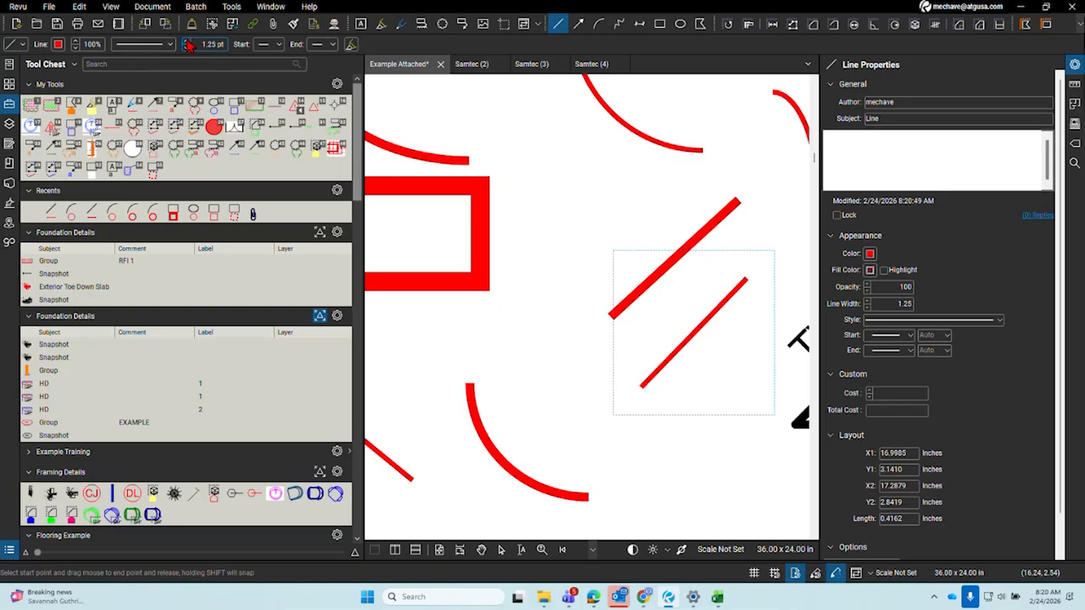
# Set the newest diagonal line's width to 4 pt and draw another diagonal line below it
pyautogui.scroll(1, 188, 47)
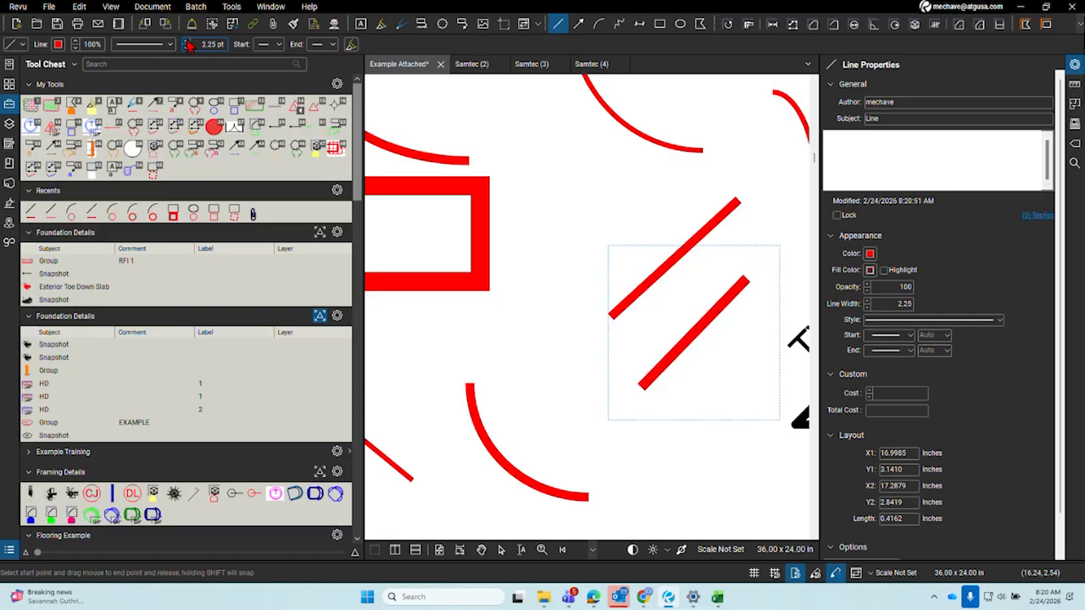
pyautogui.scroll(1, 190, 46)
pyautogui.scroll(2, 190, 46)
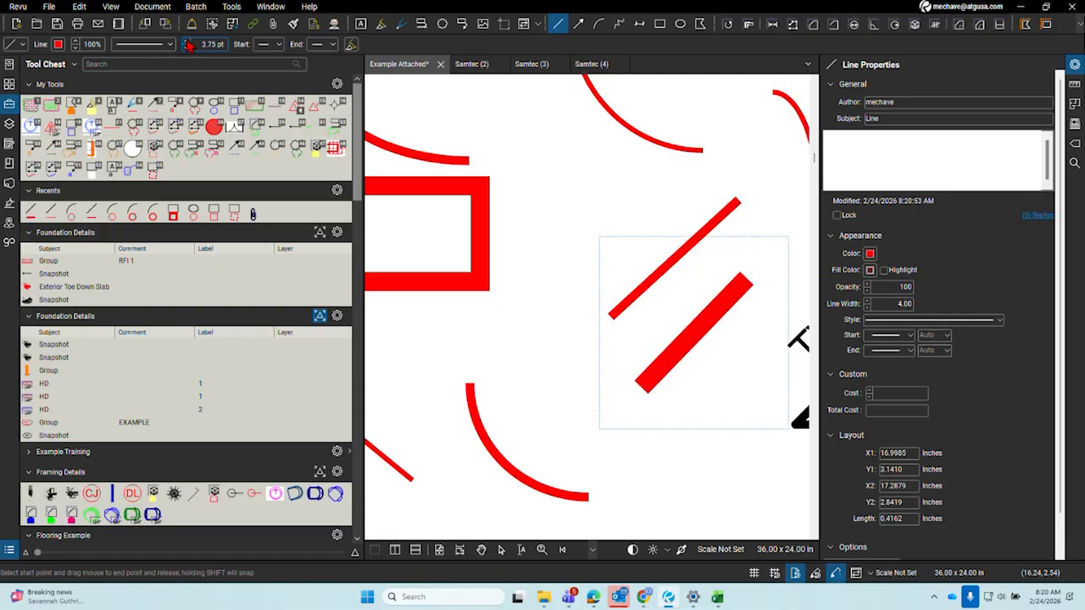
pyautogui.click(186, 41)
pyautogui.scroll(-4, 645, 289)
pyautogui.moveTo(669, 423); pyautogui.dragTo(709, 365)
# Draw a thin arc above the column symbol and a 1 pt line about 0.28 inches long beneath the arc
pyautogui.moveTo(746, 254)
pyautogui.mouseDown()
pyautogui.moveTo(762, 201)
pyautogui.moveTo(498, 287)
pyautogui.mouseUp()
pyautogui.click(598, 24)
pyautogui.moveTo(614, 108); pyautogui.dragTo(569, 161)
pyautogui.click(558, 25)
pyautogui.moveTo(574, 226); pyautogui.dragTo(610, 194)
pyautogui.press('ctrl')
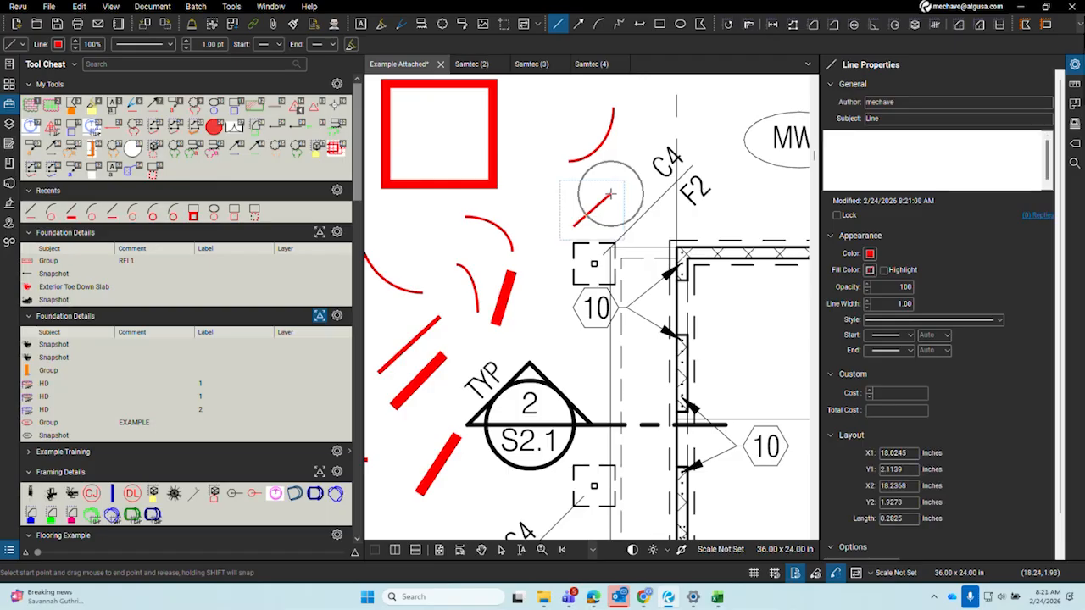
pyautogui.press('ctrl')
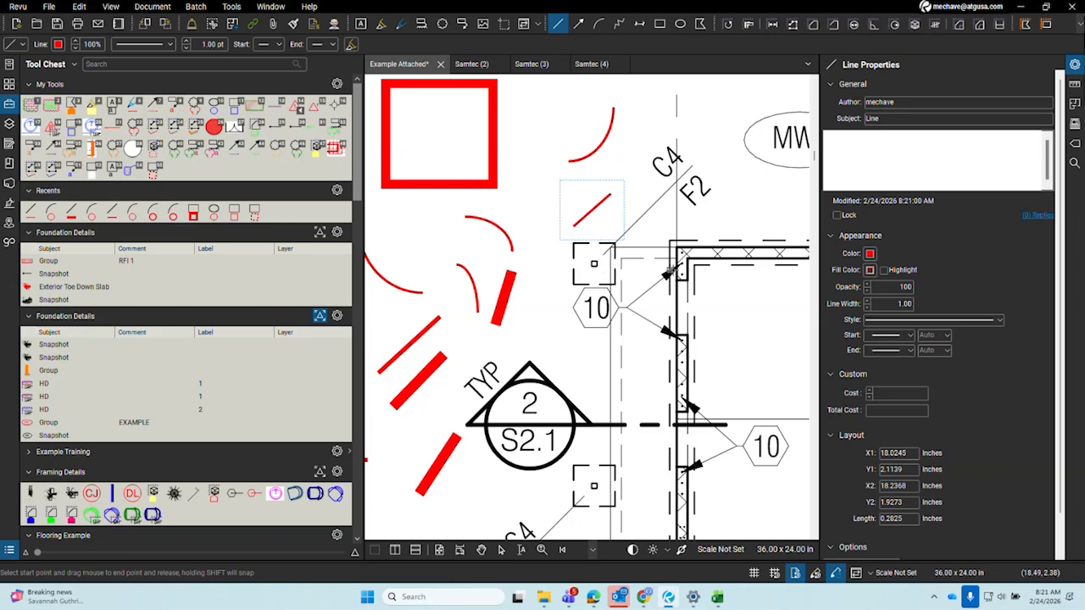
pyautogui.press('Escape')
# Hide the Properties panel to widen the drawing area around the foundation plan
pyautogui.scroll(-5, 710, 241)
pyautogui.moveTo(587, 382); pyautogui.dragTo(819, 297)
pyautogui.scroll(-3, 746, 296)
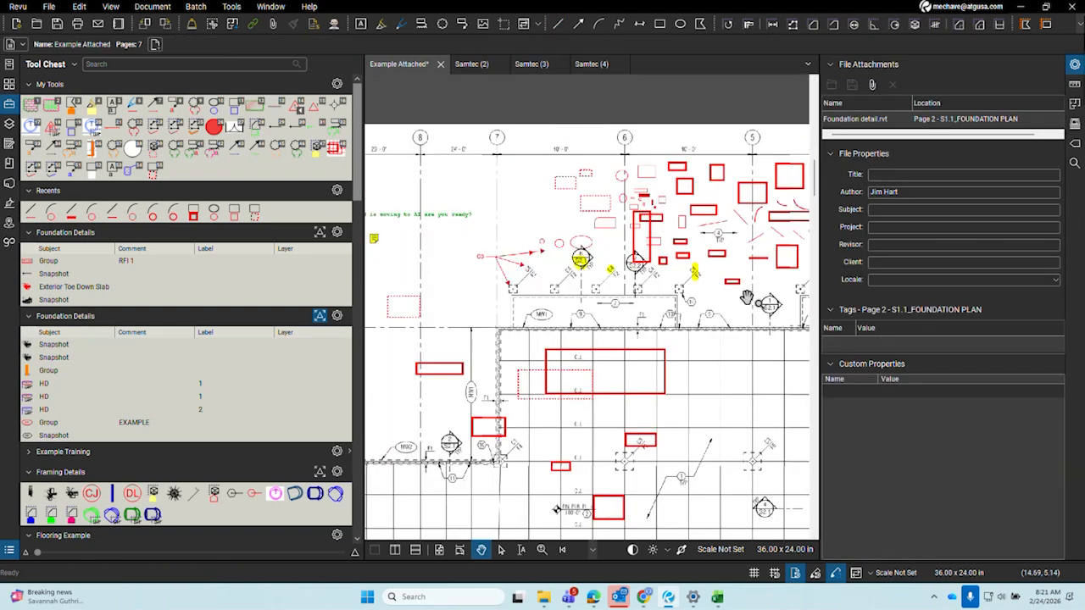
pyautogui.scroll(5, 415, 281)
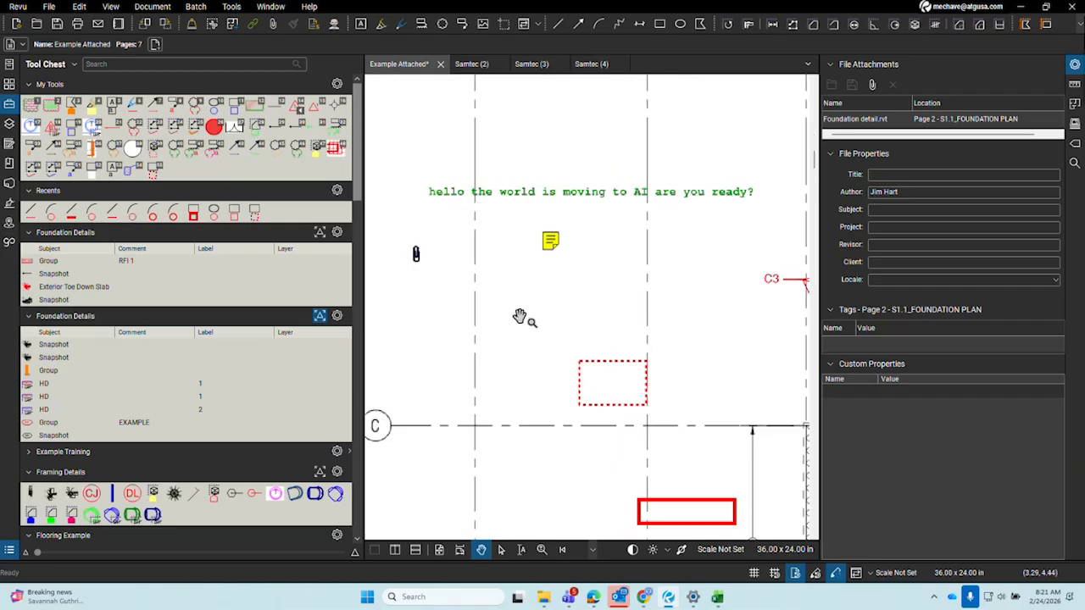
pyautogui.click(1075, 65)
pyautogui.moveTo(741, 296); pyautogui.dragTo(514, 267)
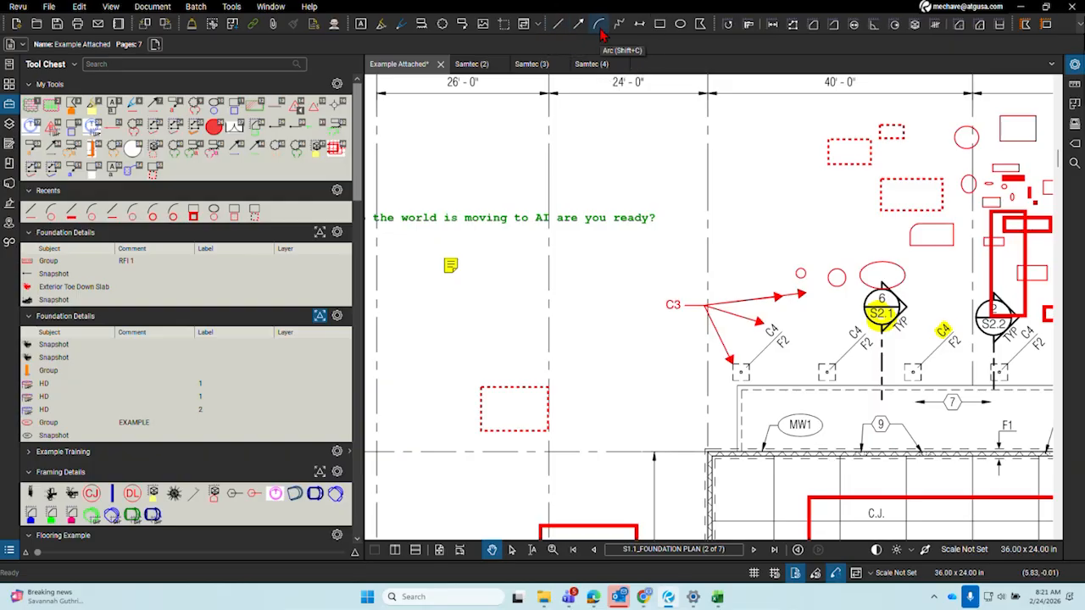
pyautogui.click(564, 30)
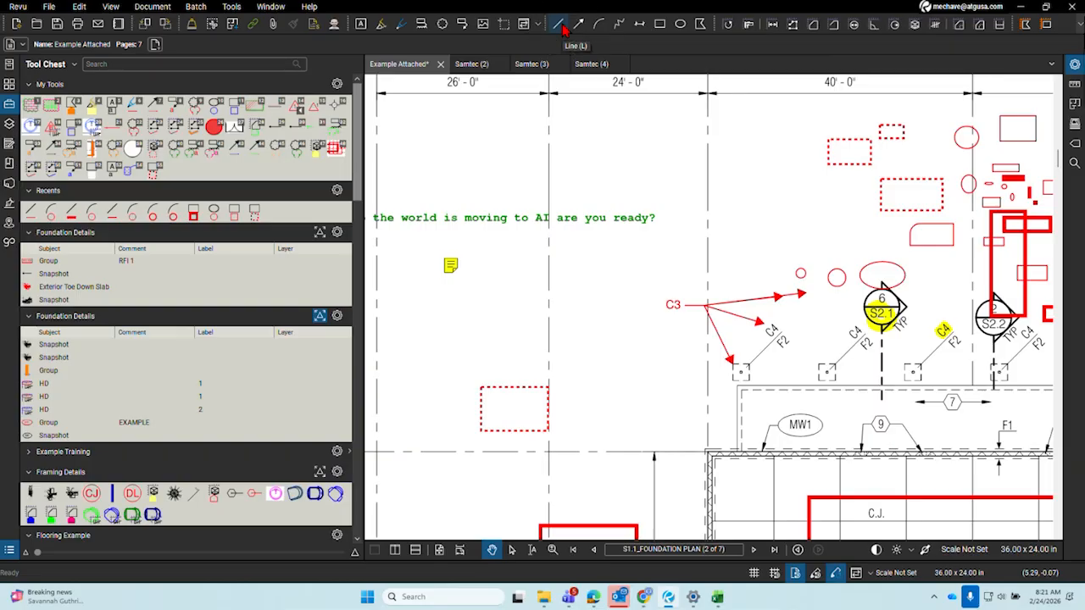
pyautogui.moveTo(1031, 333); pyautogui.dragTo(813, 303)
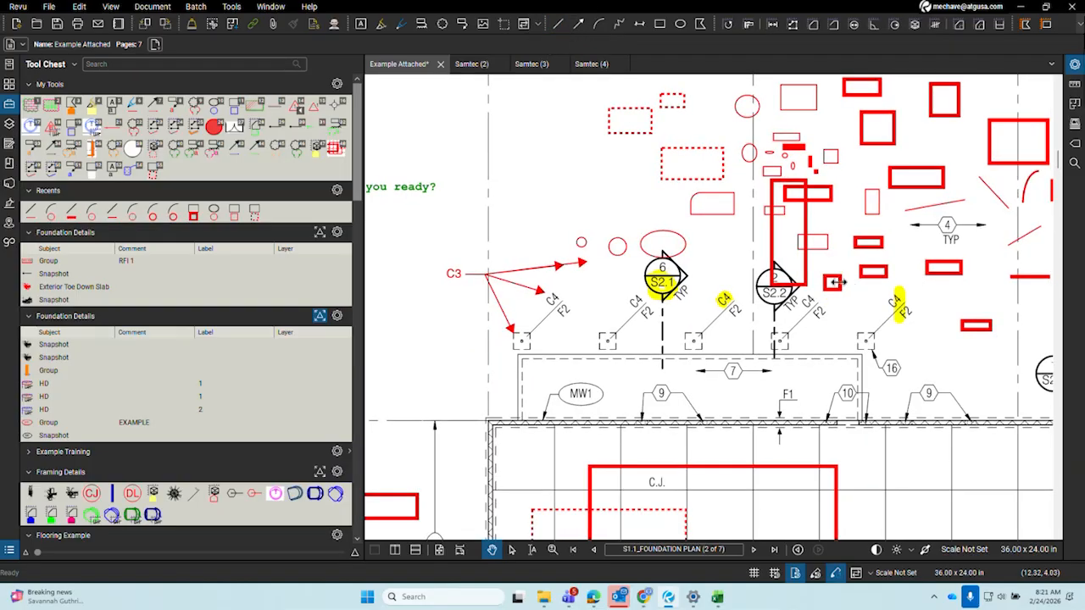
pyautogui.click(558, 26)
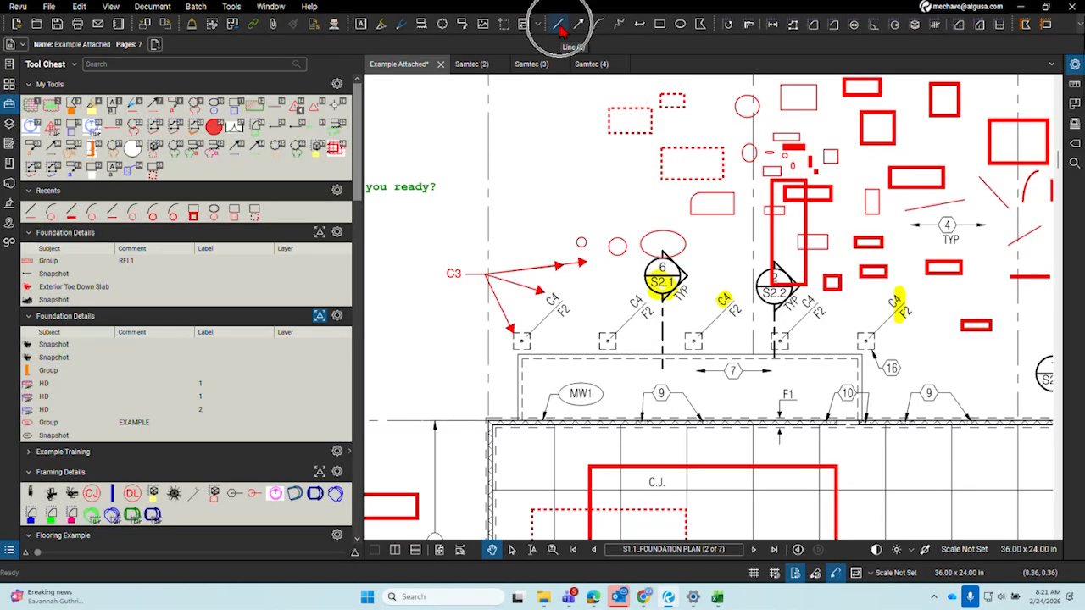
pyautogui.click(618, 31)
pyautogui.click(601, 28)
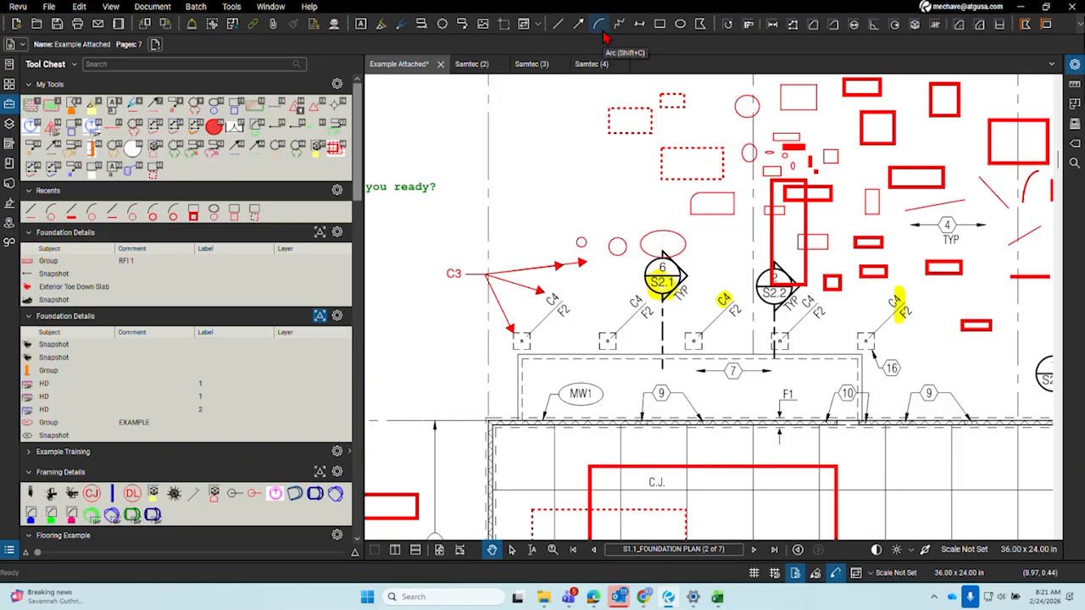
pyautogui.click(560, 29)
pyautogui.click(561, 33)
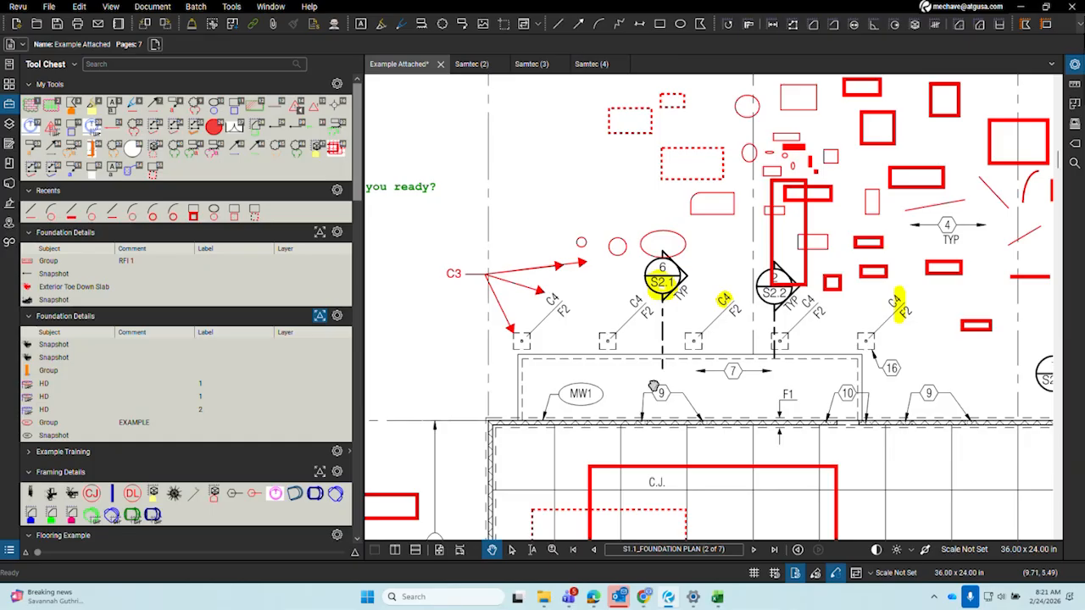
pyautogui.moveTo(662, 370); pyautogui.dragTo(642, 254)
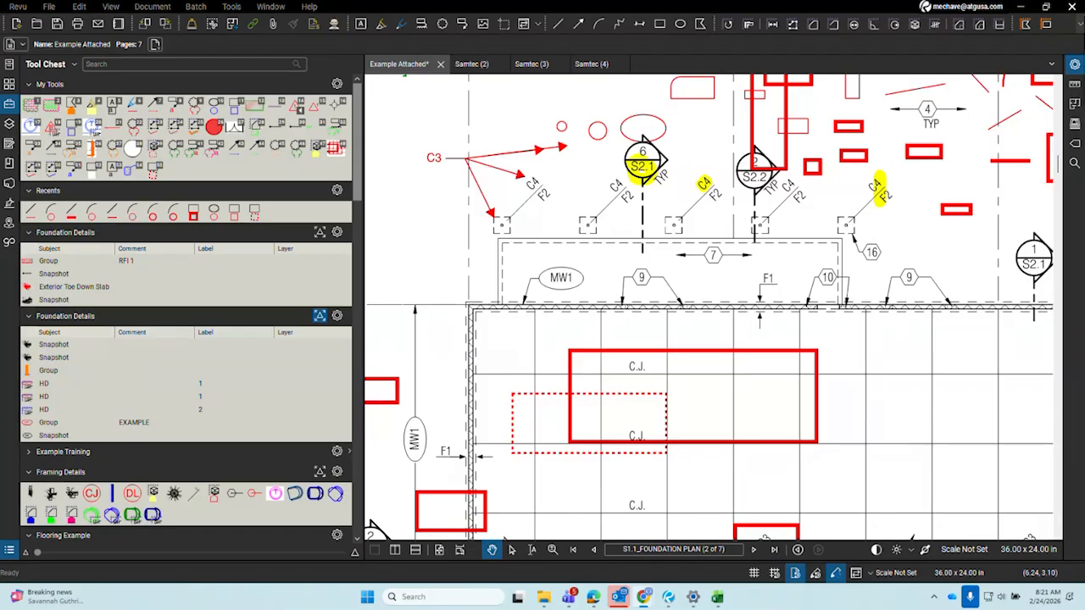
pyautogui.scroll(-1, 735, 322)
pyautogui.moveTo(683, 297); pyautogui.dragTo(971, 354)
pyautogui.scroll(-1, 971, 354)
pyautogui.scroll(2, 738, 322)
pyautogui.moveTo(968, 308); pyautogui.dragTo(879, 364)
pyautogui.scroll(4, 679, 188)
pyautogui.moveTo(679, 188); pyautogui.dragTo(751, 292)
pyautogui.moveTo(450, 257); pyautogui.dragTo(607, 288)
pyautogui.scroll(-1, 608, 286)
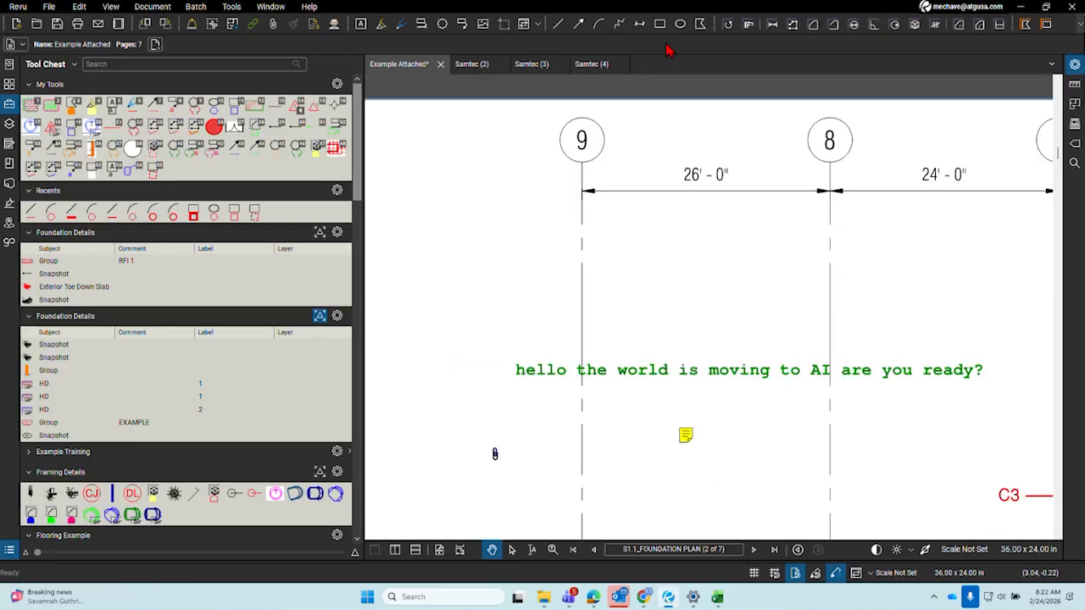
# Go to the standard structural notes page and trace the section cut symbol's triangle with a 1 pt red polyline
pyautogui.click(587, 552)
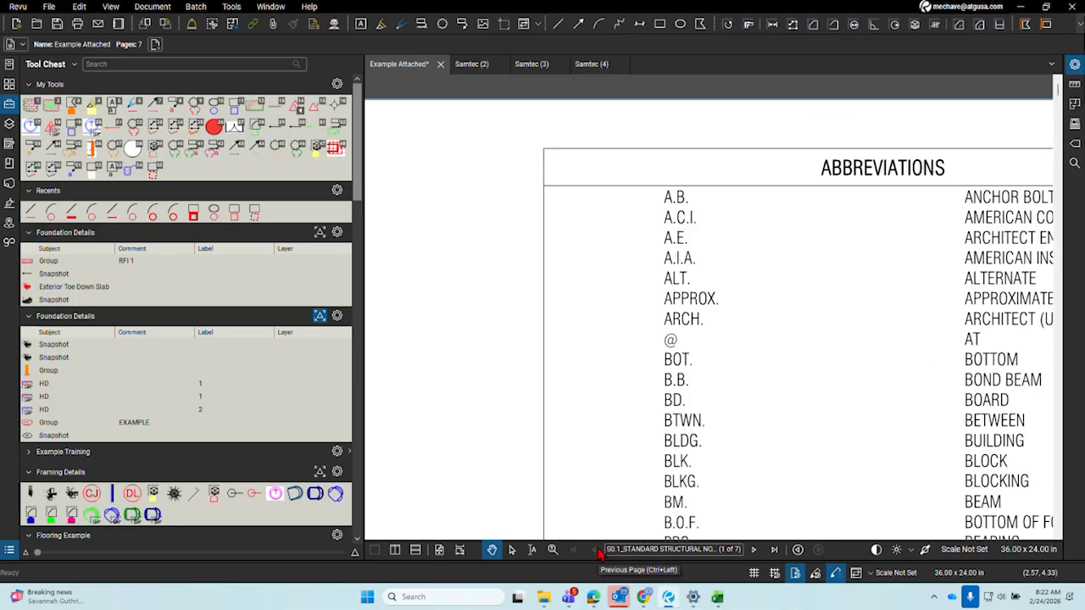
pyautogui.scroll(-3, 512, 193)
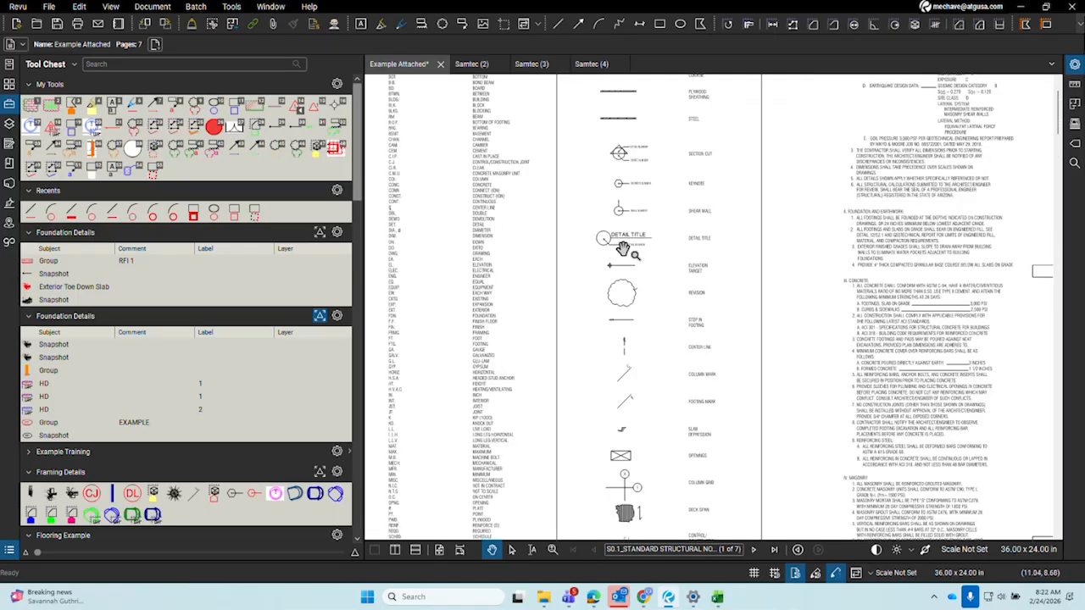
pyautogui.scroll(8, 625, 138)
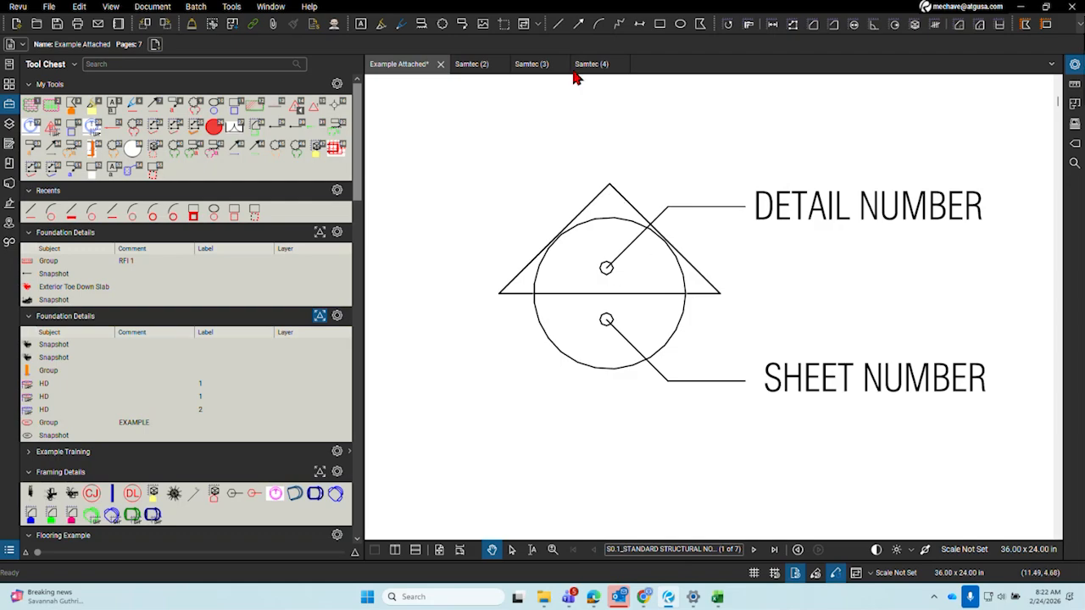
pyautogui.click(558, 24)
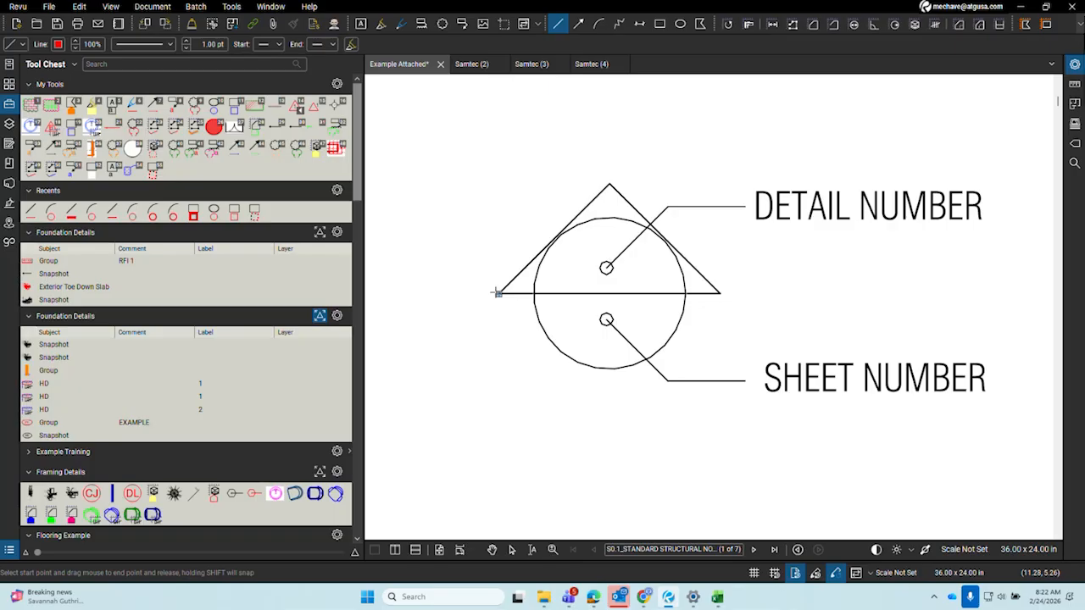
pyautogui.click(619, 23)
pyautogui.click(499, 293)
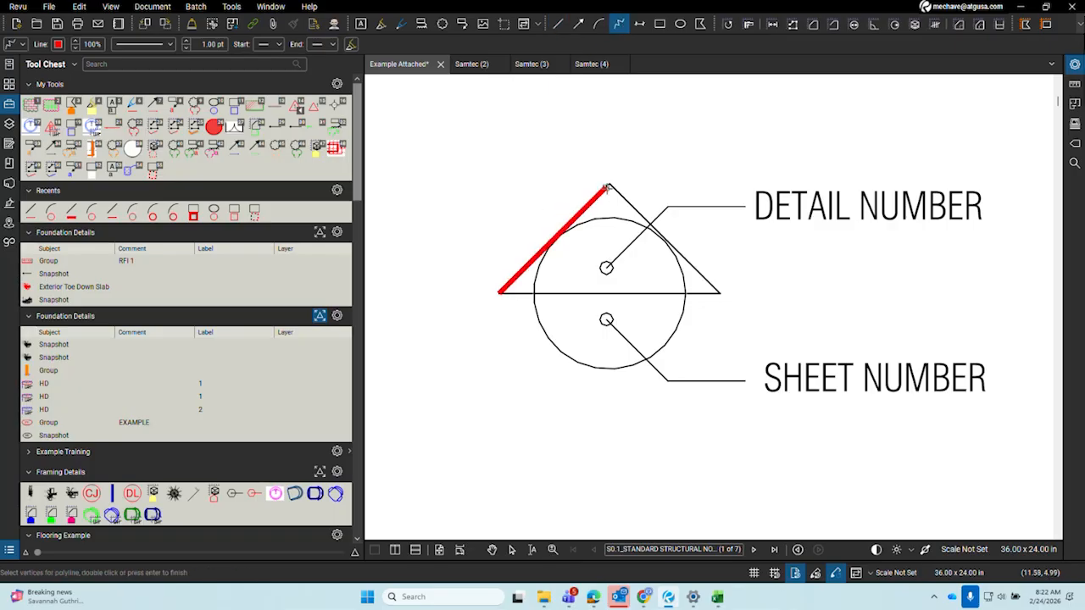
pyautogui.click(607, 185)
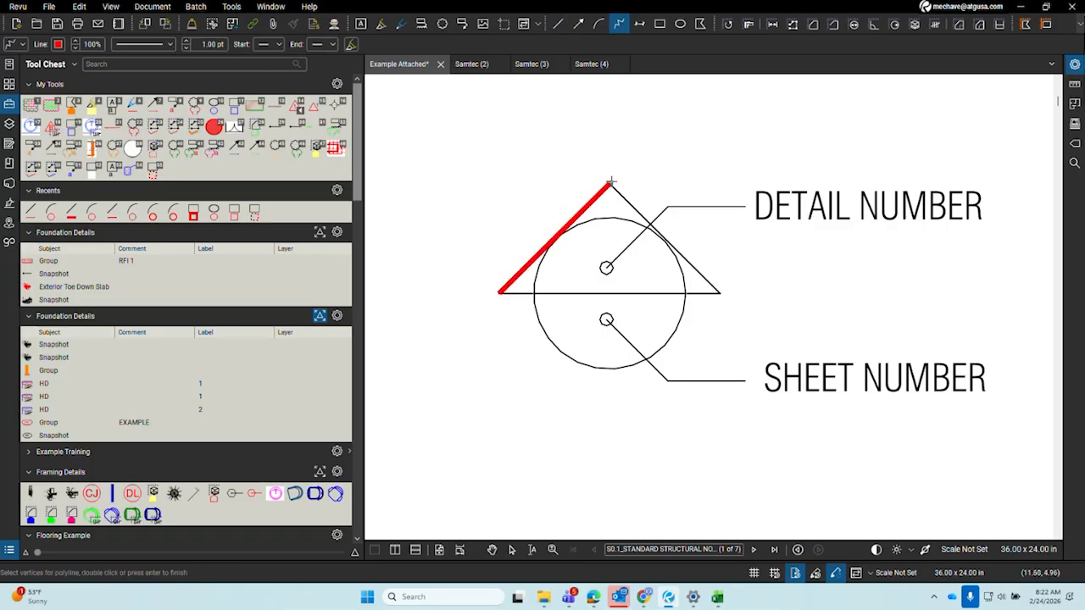
pyautogui.click(720, 291)
pyautogui.click(499, 293)
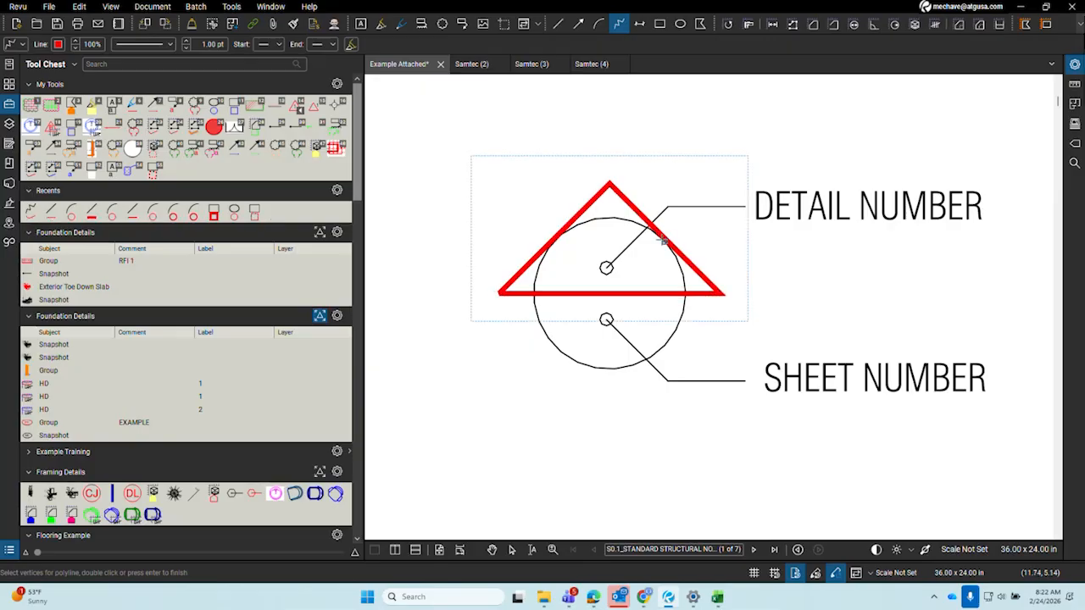
# Trace the section cut symbol's circle with a 1 pt red ellipse
pyautogui.click(680, 25)
pyautogui.press('Escape')
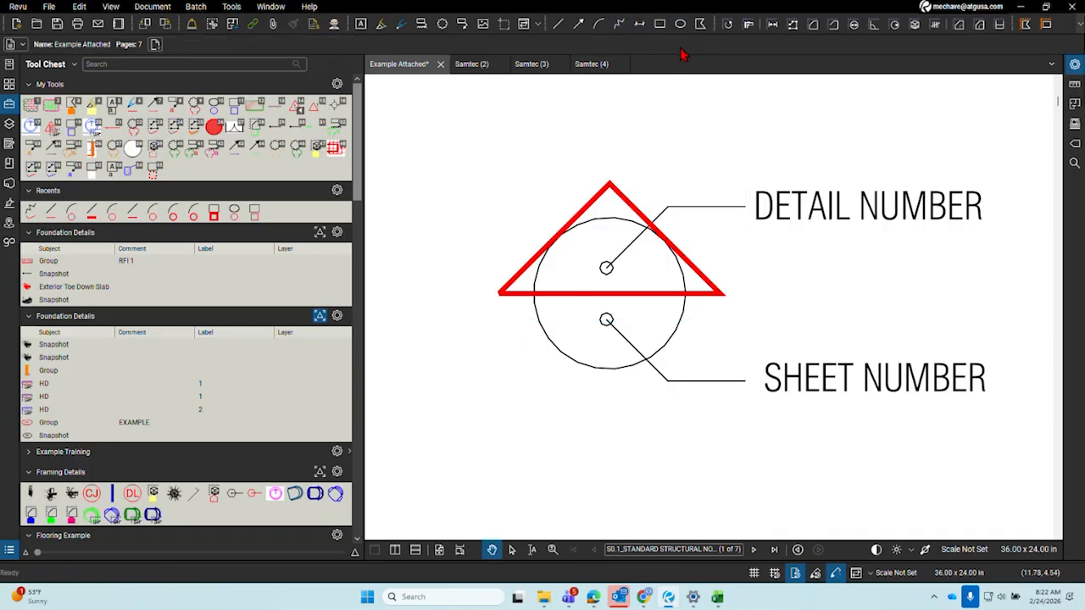
pyautogui.click(683, 30)
pyautogui.moveTo(612, 294); pyautogui.dragTo(693, 313)
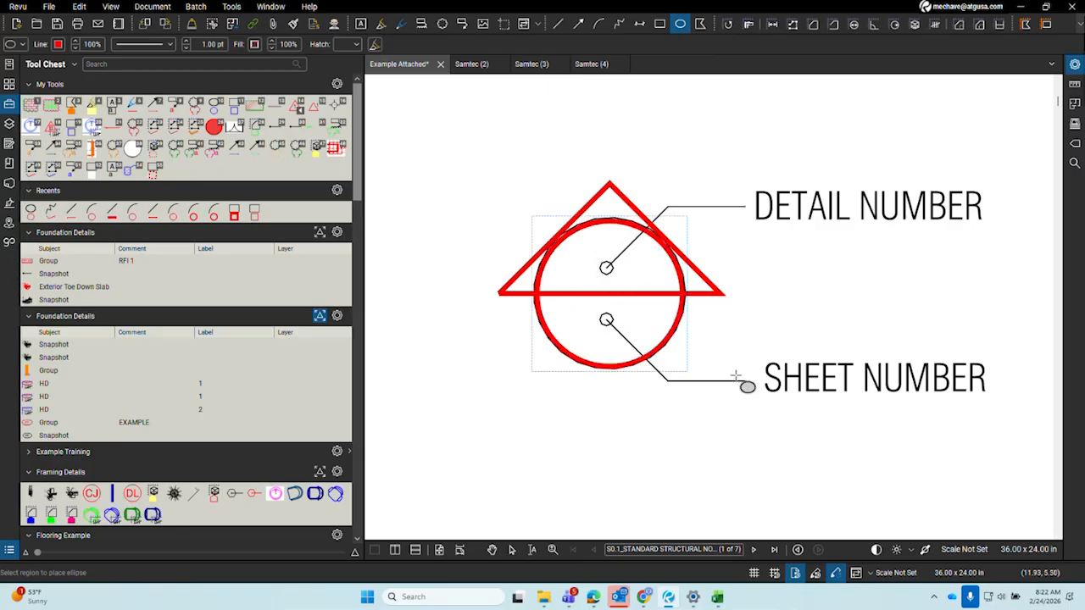
pyautogui.press('Escape')
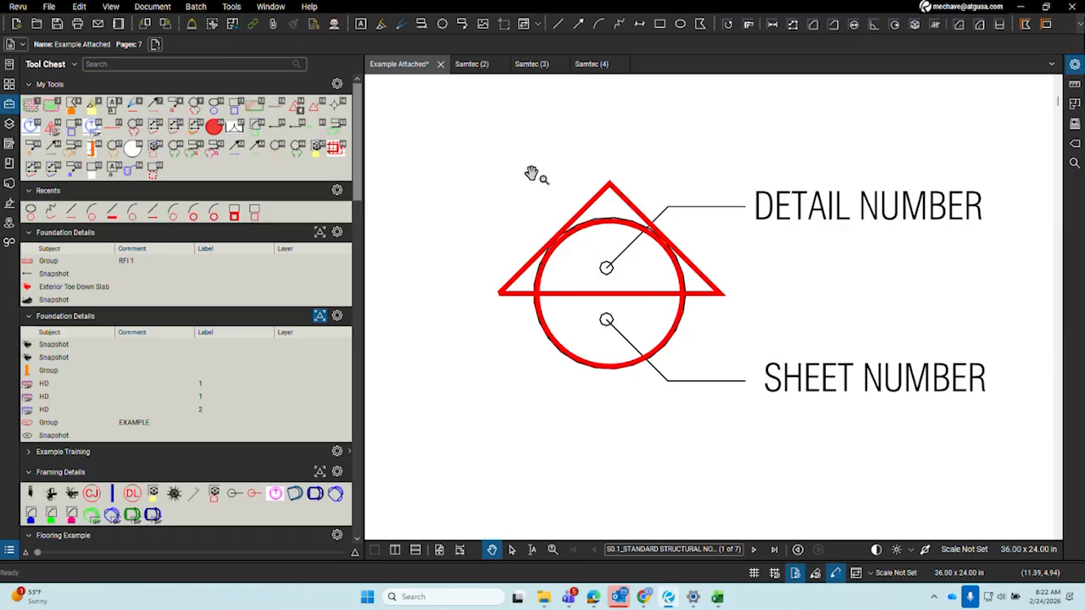
# Select the red triangle and circle together and move them to a blank area of the sheet
pyautogui.click(511, 549)
pyautogui.moveTo(475, 111)
pyautogui.mouseDown()
pyautogui.moveTo(703, 302)
pyautogui.moveTo(490, 288)
pyautogui.mouseUp()
pyautogui.scroll(-3, 697, 301)
pyautogui.scroll(-2, 696, 301)
pyautogui.scroll(5, 477, 309)
pyautogui.click(532, 351)
pyautogui.moveTo(550, 354); pyautogui.dragTo(581, 442)
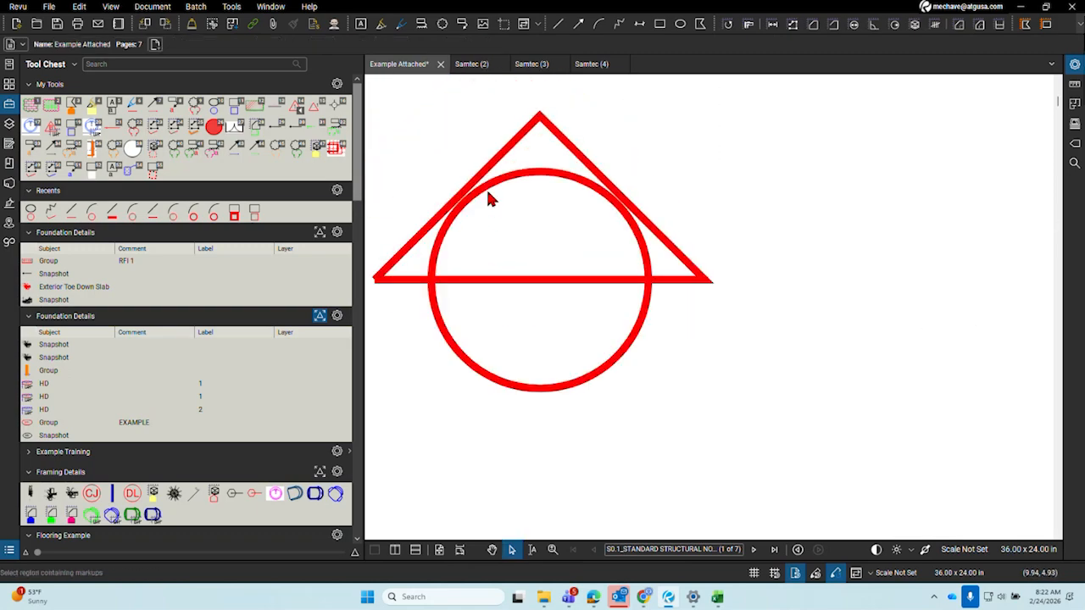
# Nudge the red circle slightly upward within the triangle
pyautogui.click(490, 183)
pyautogui.moveTo(539, 167); pyautogui.dragTo(539, 163)
pyautogui.click(785, 202)
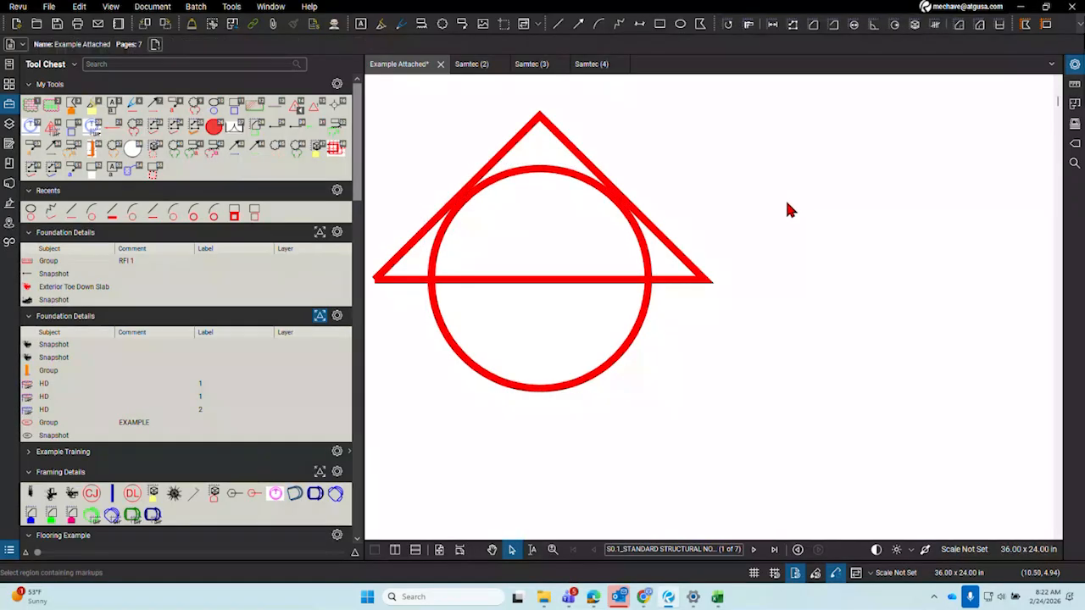
# Add a 12 pt red Helvetica text box reading 0 inside the circle
pyautogui.scroll(-3, 785, 200)
pyautogui.scroll(4, 639, 214)
pyautogui.moveTo(640, 233); pyautogui.dragTo(619, 244)
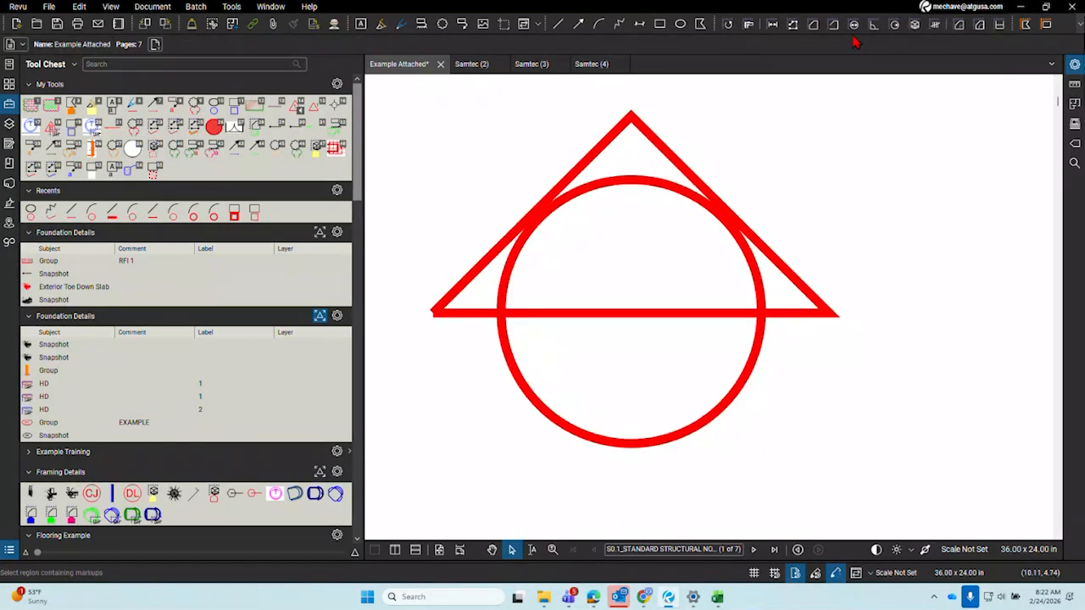
pyautogui.click(361, 23)
pyautogui.moveTo(588, 224); pyautogui.dragTo(686, 288)
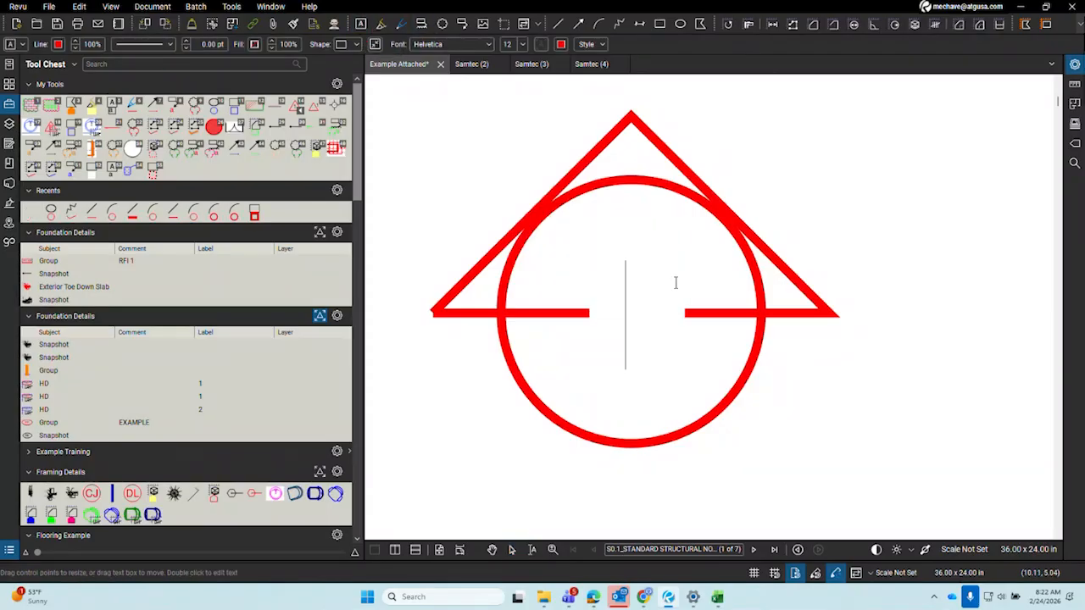
pyautogui.write('0')
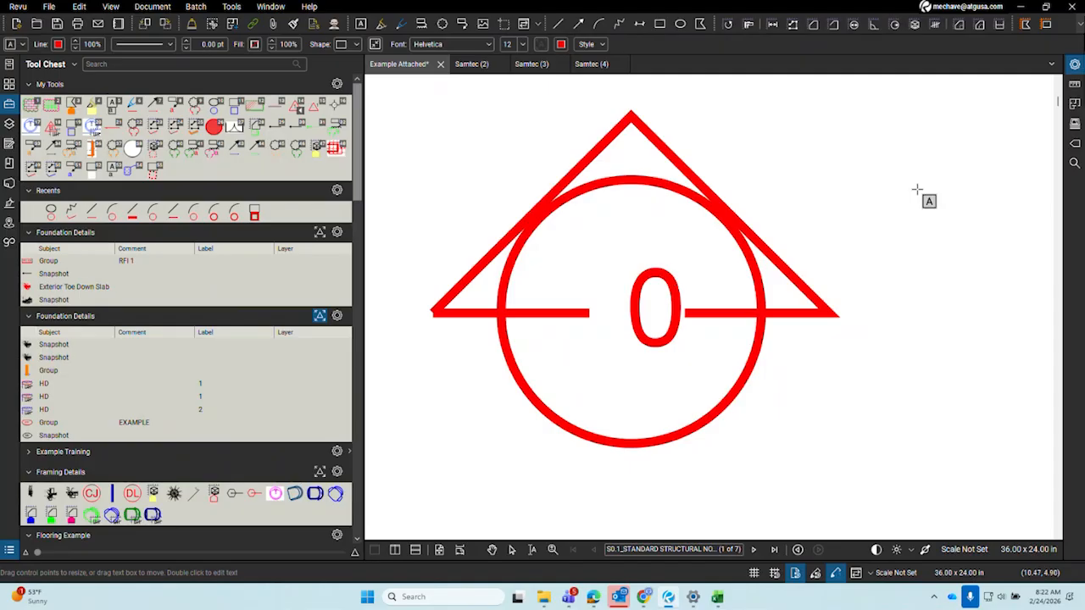
pyautogui.moveTo(917, 190); pyautogui.dragTo(841, 323)
pyautogui.press('Escape')
# Set the 0 text box's vertical alignment to middle and position it in the circle's upper half
pyautogui.moveTo(685, 303); pyautogui.dragTo(654, 256)
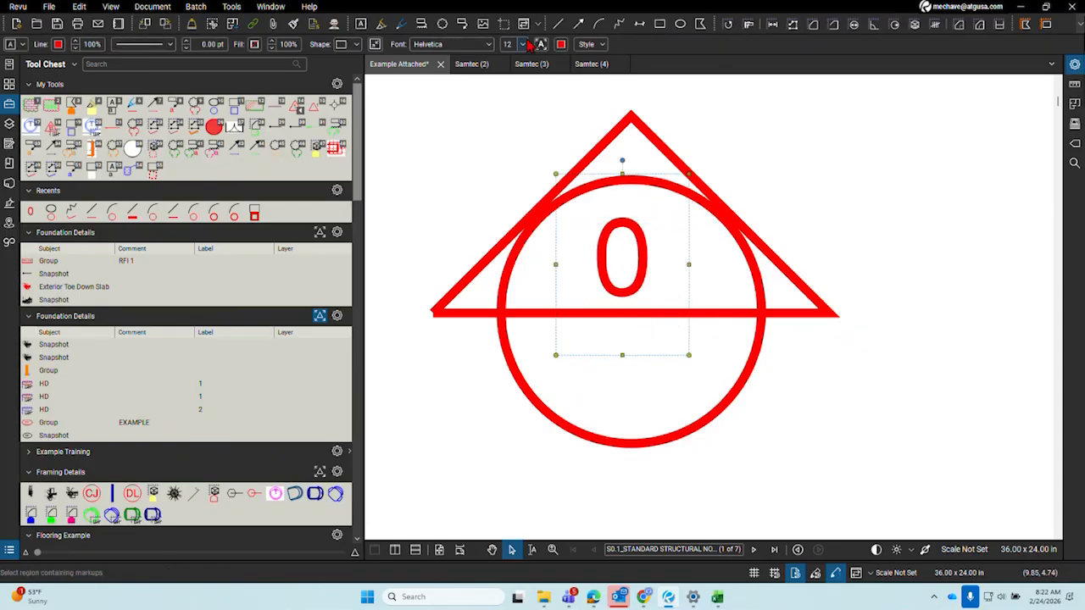
pyautogui.click(593, 46)
pyautogui.click(709, 67)
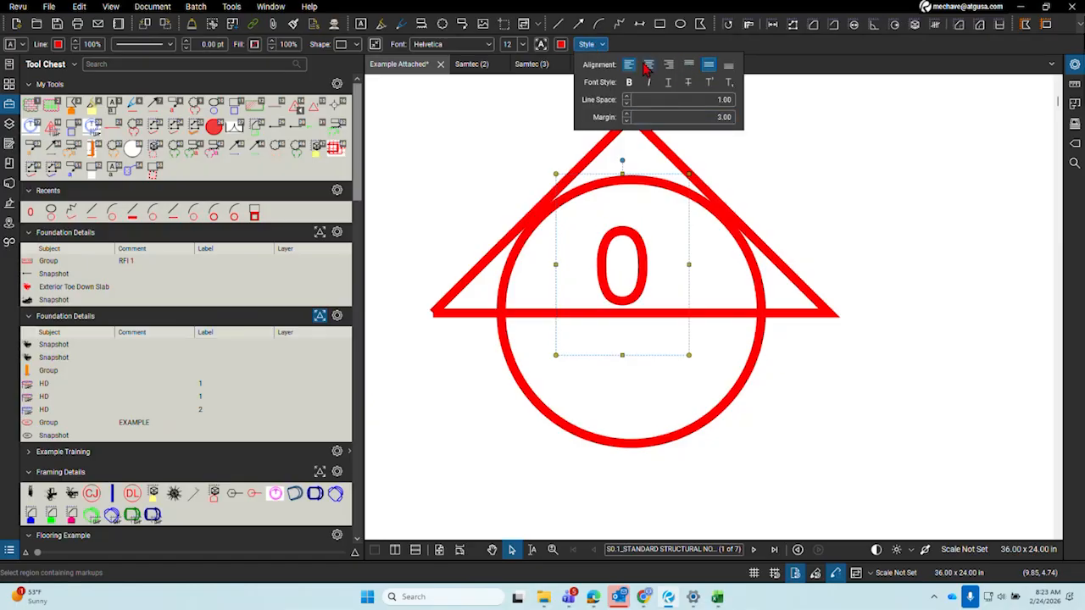
pyautogui.moveTo(656, 281); pyautogui.dragTo(656, 246)
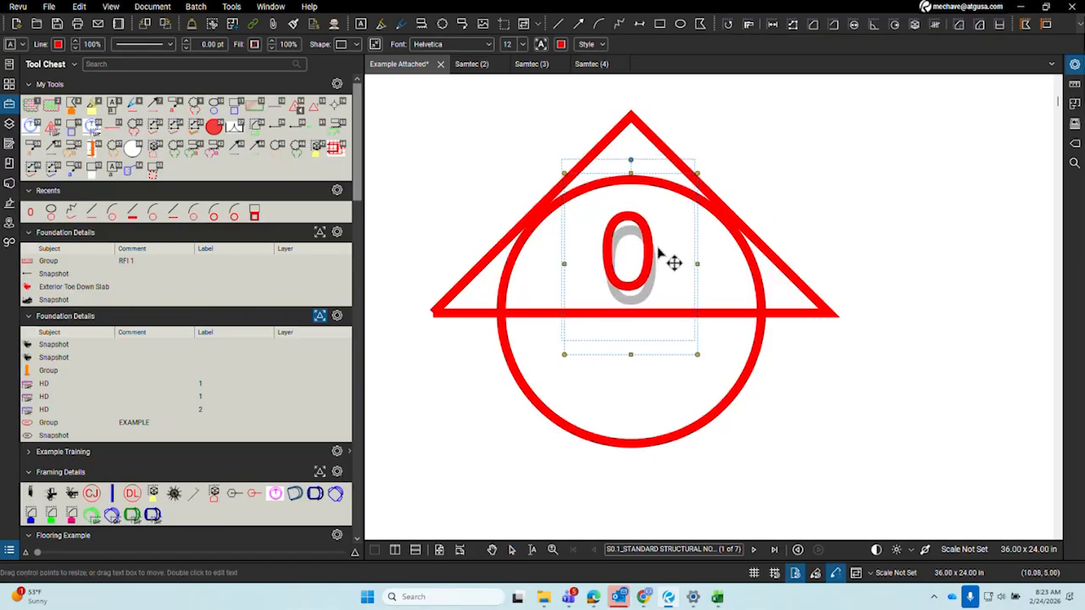
pyautogui.click(874, 220)
# Duplicate the 0 text box and place the copy in the circle's lower half
pyautogui.moveTo(821, 318); pyautogui.dragTo(773, 314)
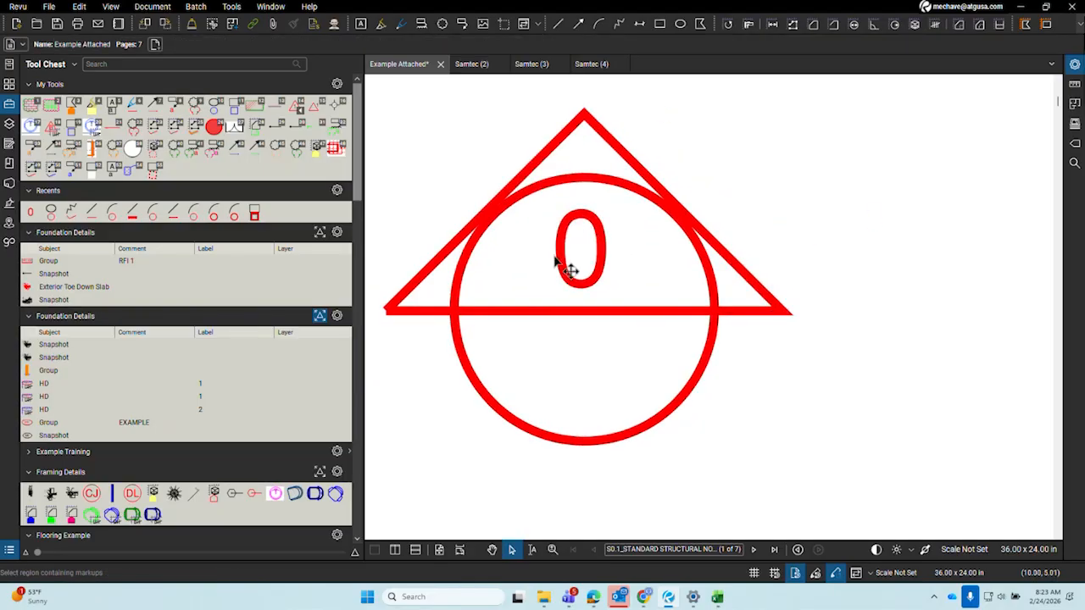
pyautogui.click(574, 220)
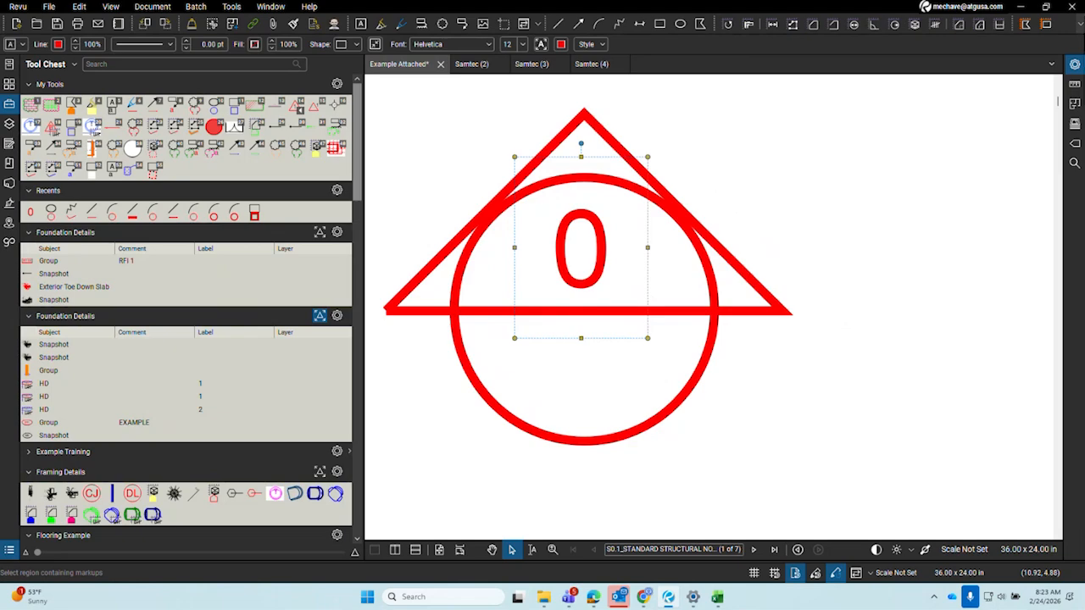
pyautogui.click(850, 297)
pyautogui.hotkey('ctrl', 'v')
pyautogui.moveTo(890, 277); pyautogui.dragTo(586, 411)
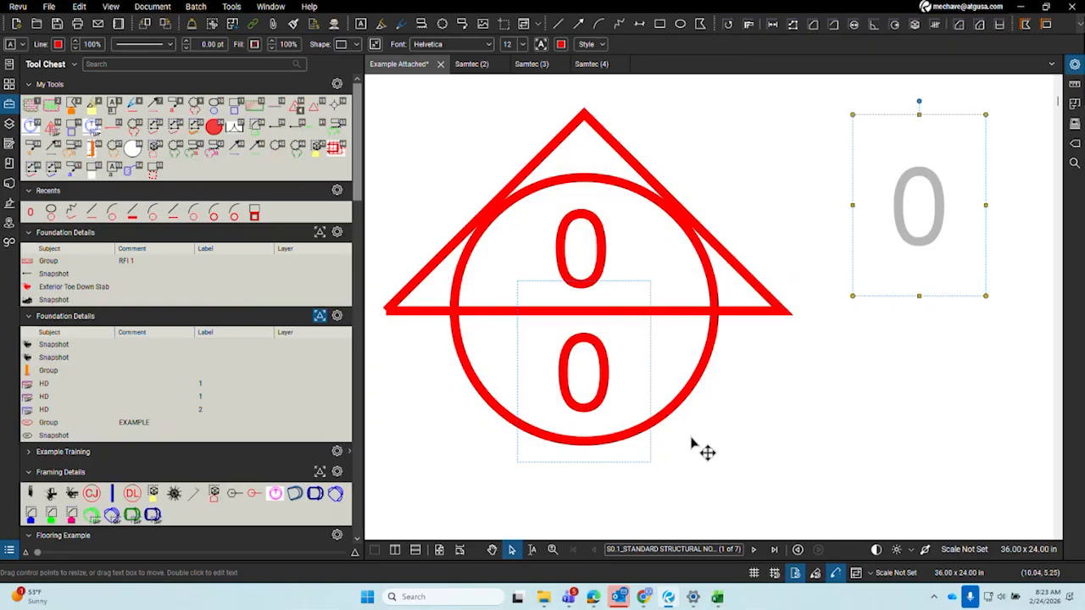
# Line up the copied 0 text box beneath the upper 0 and deselect it
pyautogui.scroll(-3, 755, 216)
pyautogui.moveTo(669, 309); pyautogui.dragTo(669, 309)
pyautogui.click(839, 336)
pyautogui.moveTo(835, 343); pyautogui.dragTo(814, 365)
pyautogui.scroll(1, 808, 364)
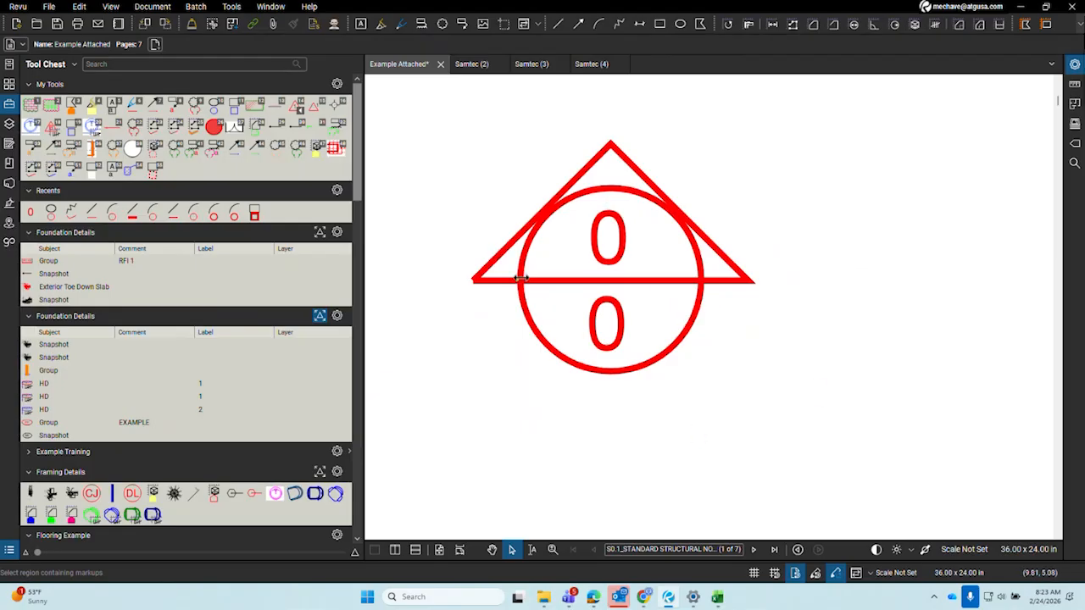
# Window-select all markups of the section symbol, inspect the triangle's corner, and clear the selection
pyautogui.moveTo(451, 121); pyautogui.dragTo(872, 426)
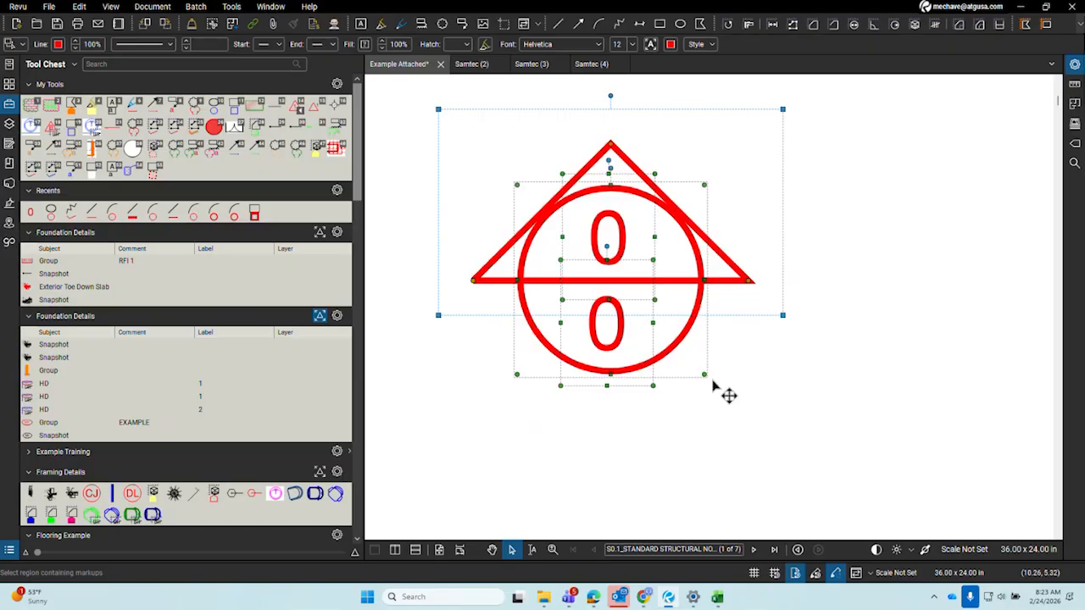
pyautogui.scroll(5, 479, 284)
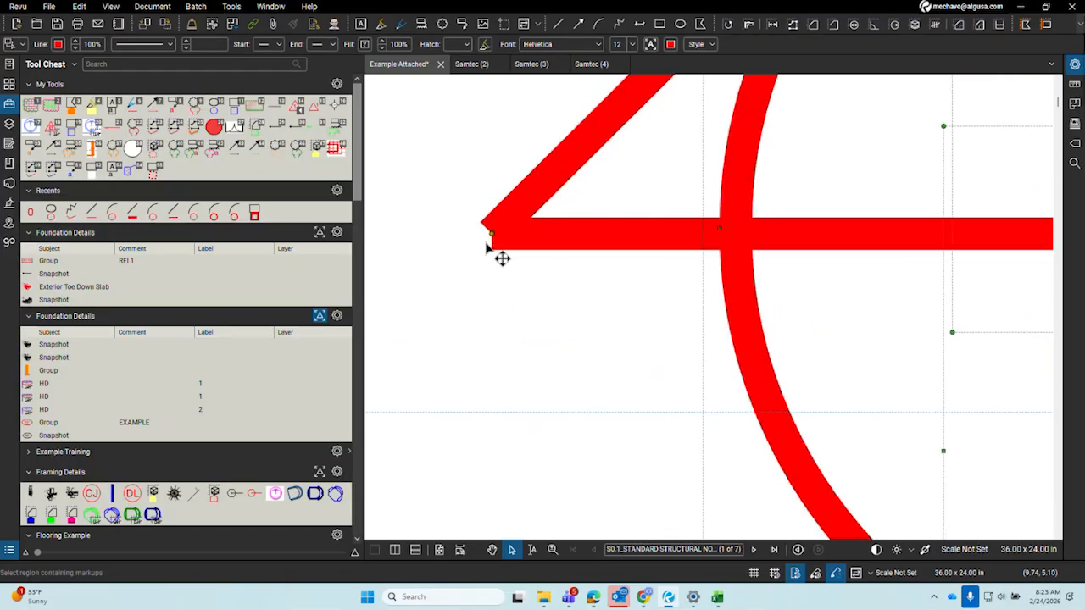
pyautogui.press('ctrl')
pyautogui.press('ctrl')
pyautogui.scroll(-5, 716, 240)
pyautogui.press('ctrl')
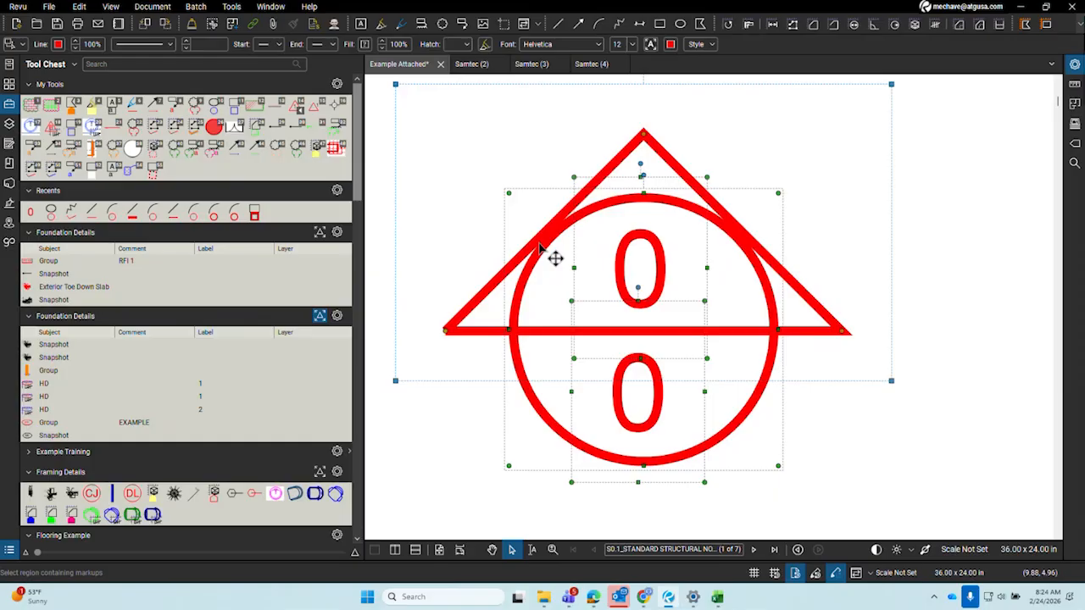
pyautogui.click(499, 167)
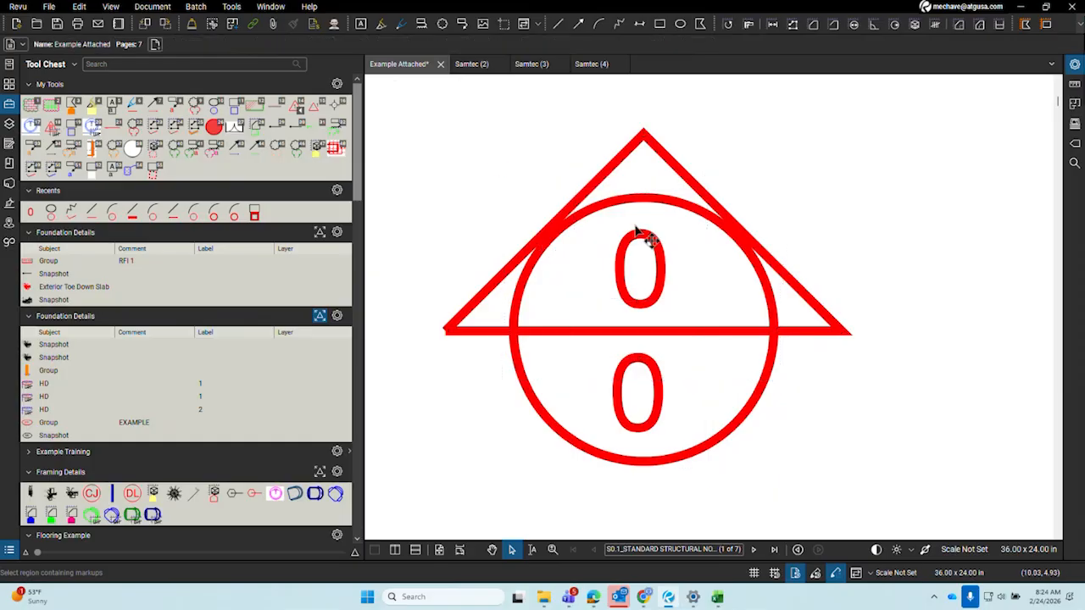
# Select both 0 text boxes, the circle and the triangle polyline one at a time, and clear the selection
pyautogui.click(669, 321)
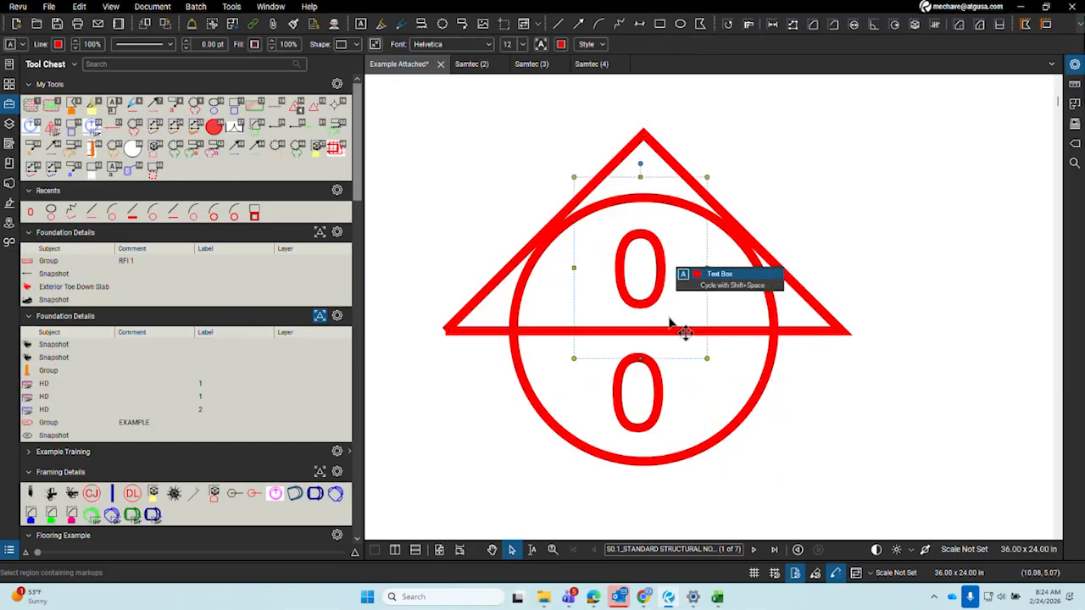
pyautogui.keyDown('shift'); pyautogui.click(657, 401); pyautogui.keyUp('shift')
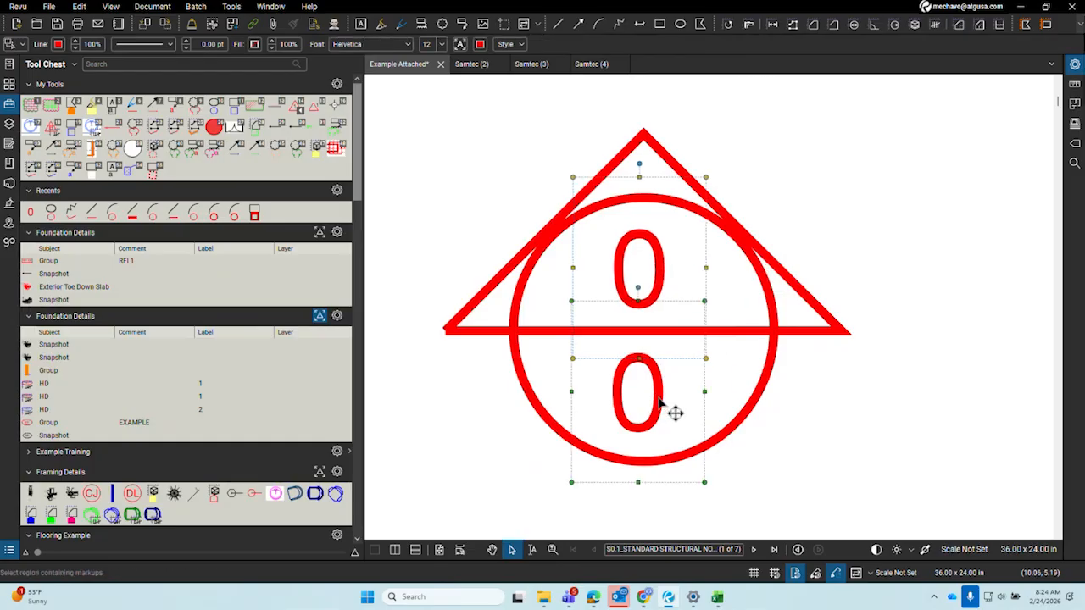
pyautogui.keyDown('shift'); pyautogui.click(761, 395); pyautogui.keyUp('shift')
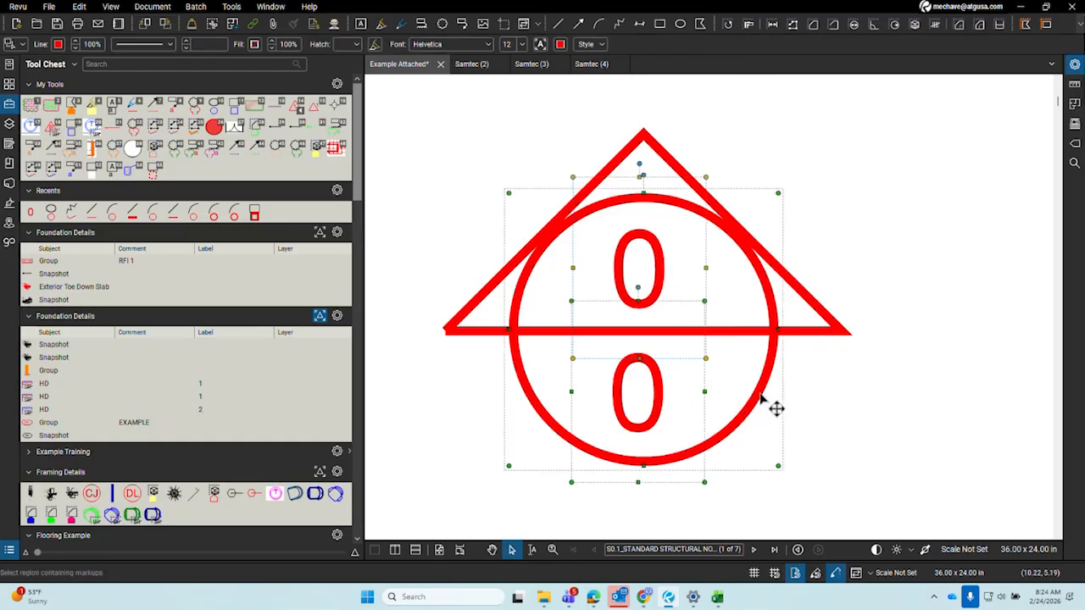
pyautogui.keyDown('shift'); pyautogui.click(809, 338); pyautogui.keyUp('shift')
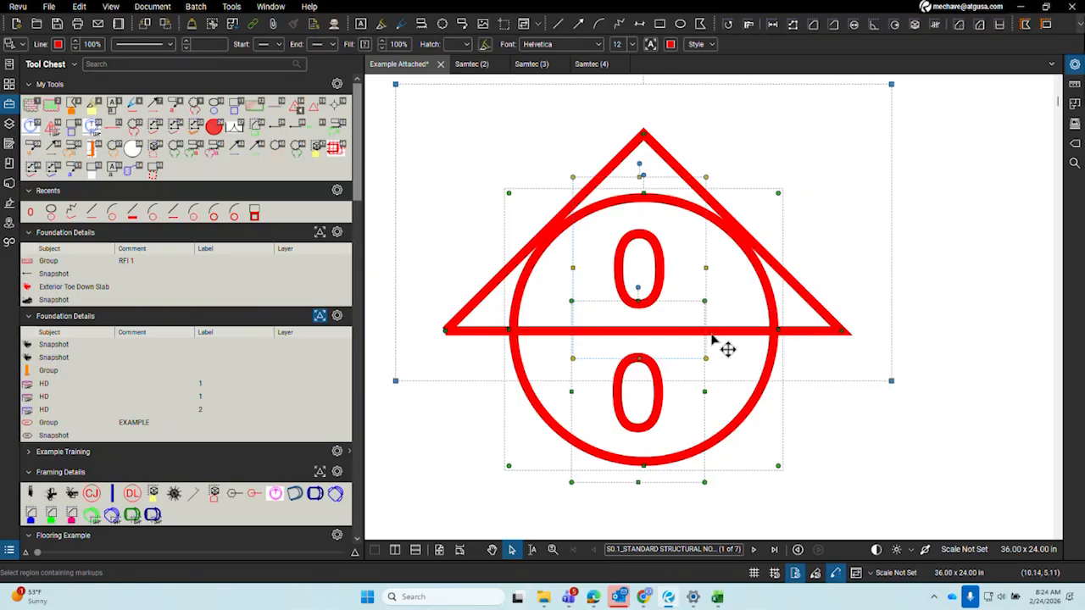
pyautogui.click(575, 183)
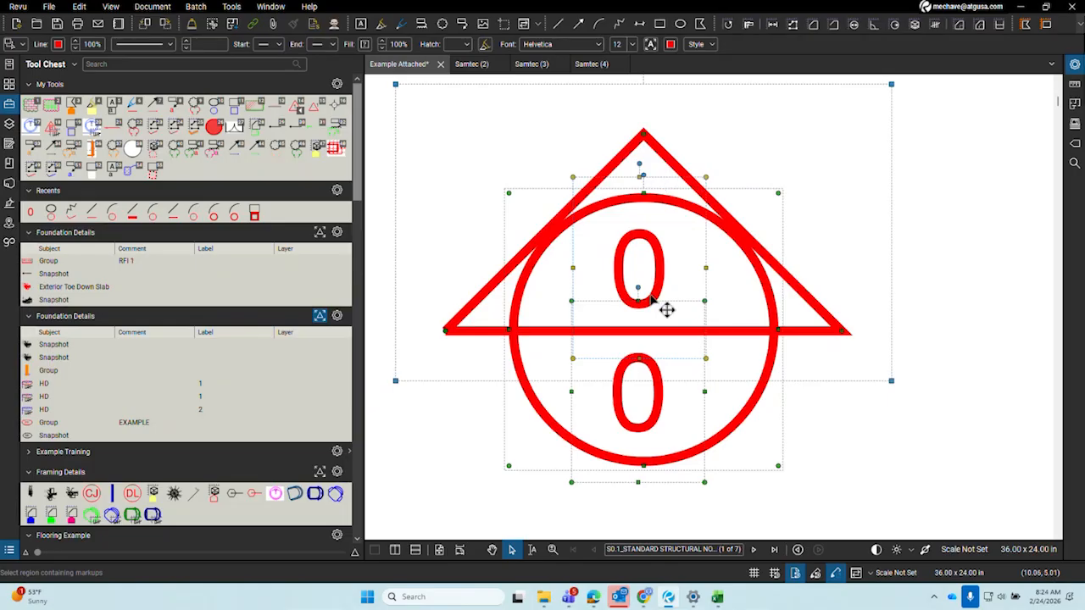
pyautogui.click(653, 263)
pyautogui.click(804, 153)
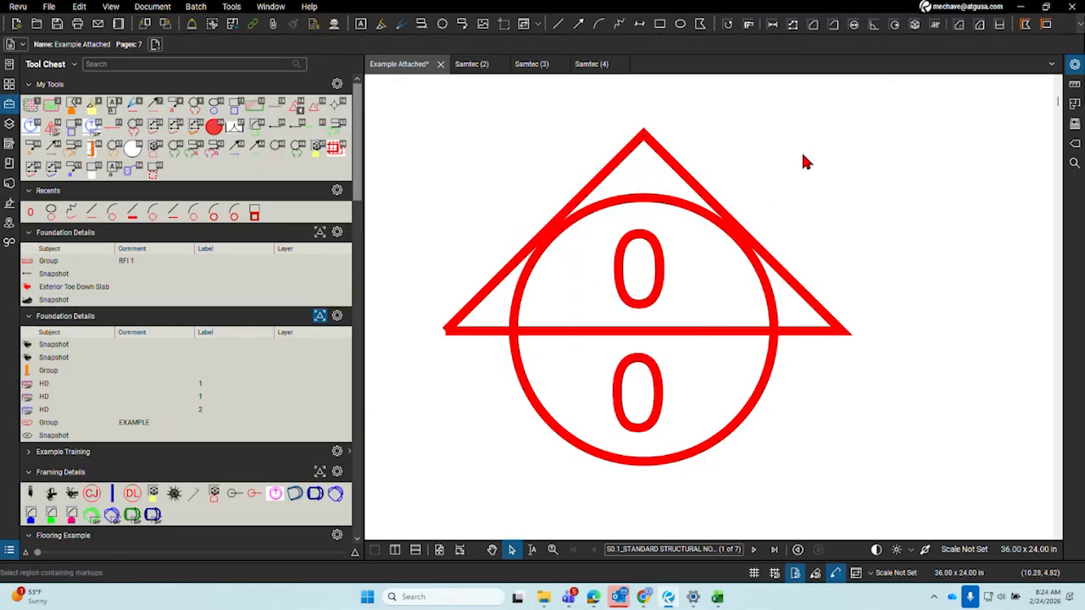
# Select the triangle polyline, both 0 text boxes and the circle, and group them into one symbol
pyautogui.click(666, 153)
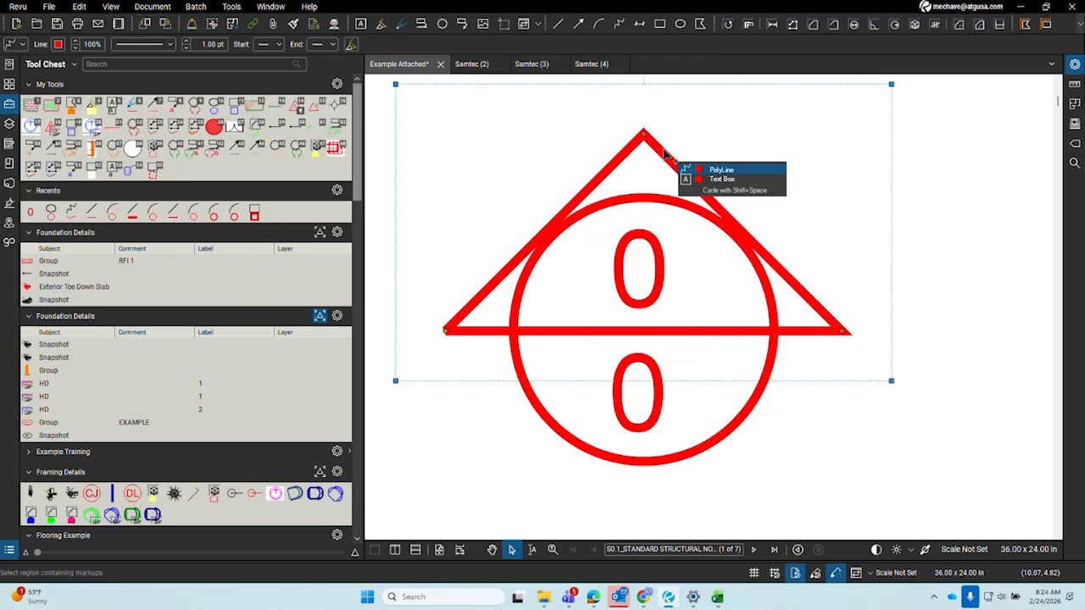
pyautogui.keyDown('shift'); pyautogui.click(653, 278); pyautogui.keyUp('shift')
pyautogui.keyDown('shift'); pyautogui.click(654, 390); pyautogui.keyUp('shift')
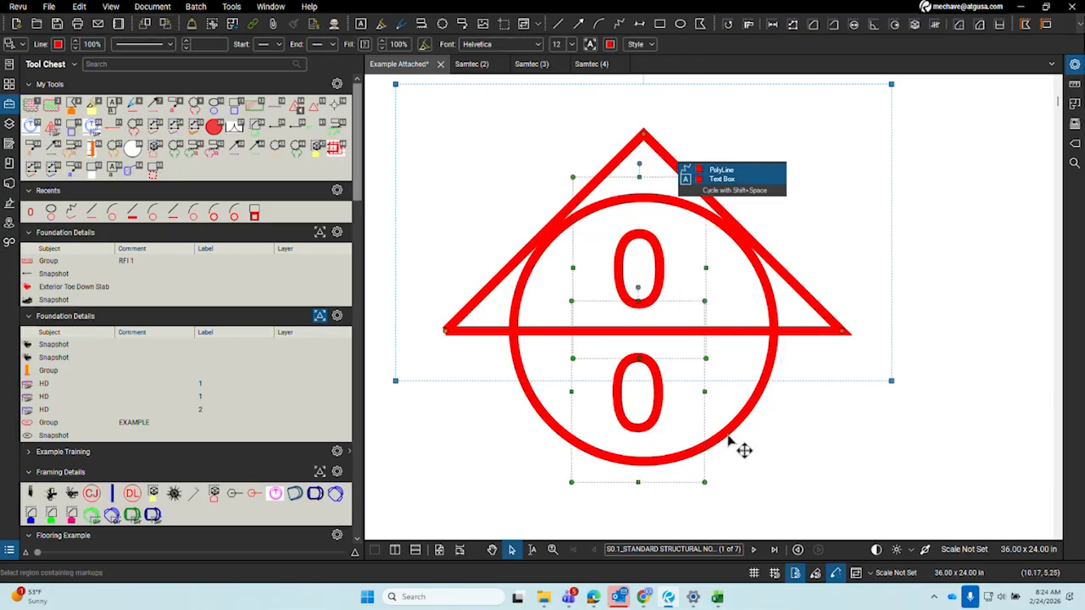
pyautogui.keyDown('shift'); pyautogui.click(732, 443); pyautogui.keyUp('shift')
pyautogui.rightClick(732, 441)
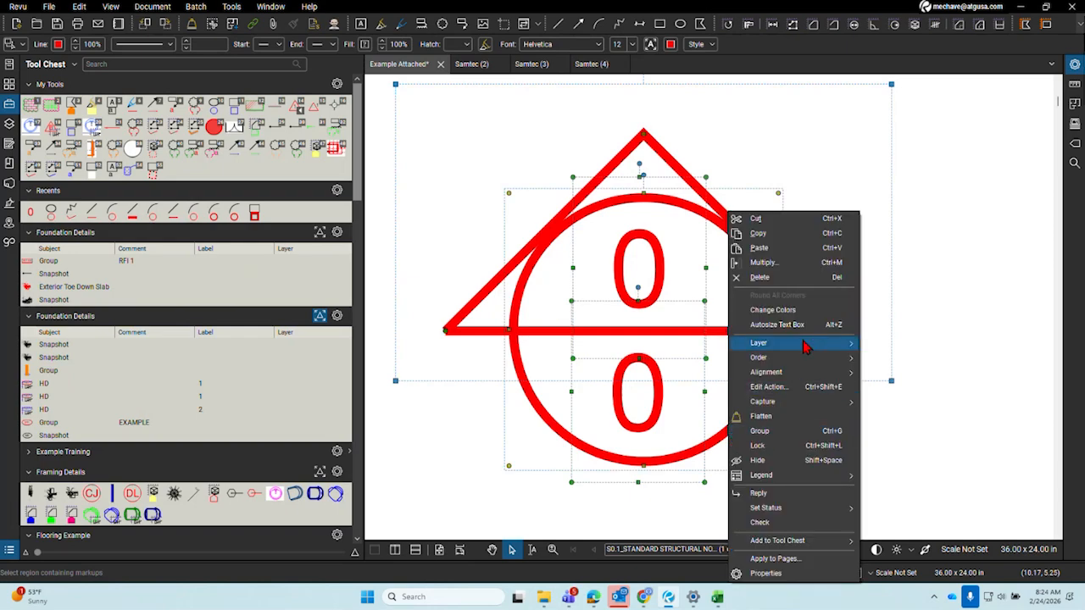
pyautogui.moveTo(822, 344)
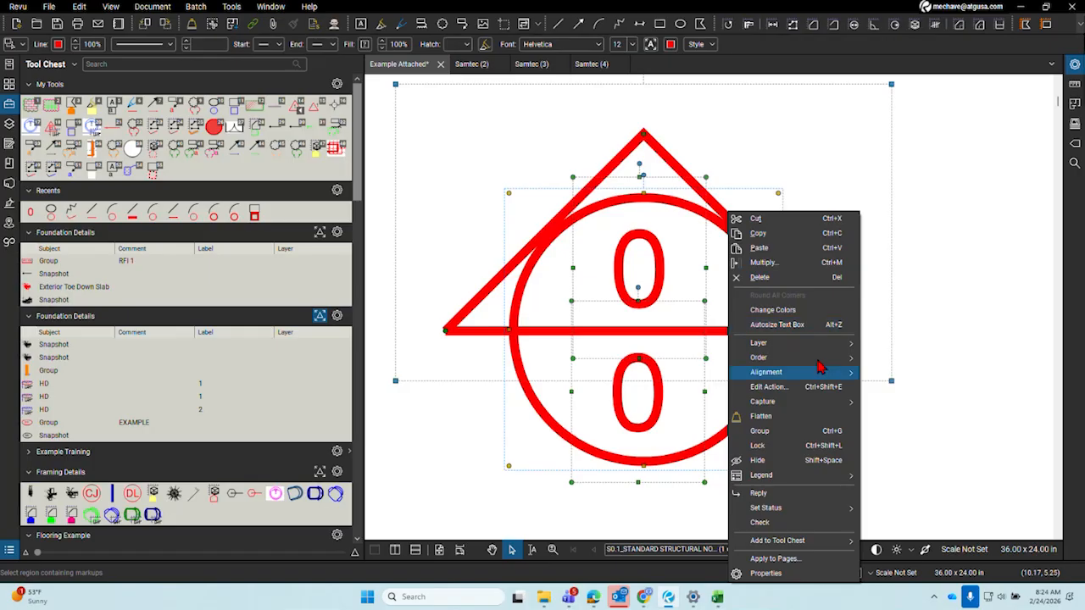
pyautogui.click(763, 431)
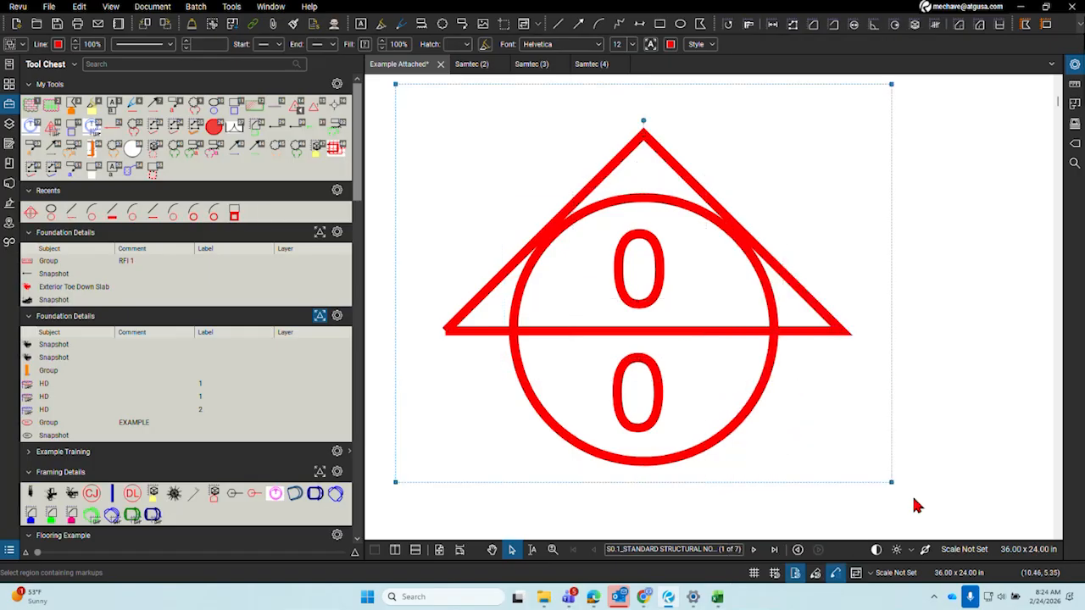
# Try to change the grouped symbol's upper text to 1 and its lower text to 2
pyautogui.doubleClick(657, 307)
pyautogui.doubleClick(652, 289)
pyautogui.write('1')
pyautogui.press('Tab')
pyautogui.write('2')
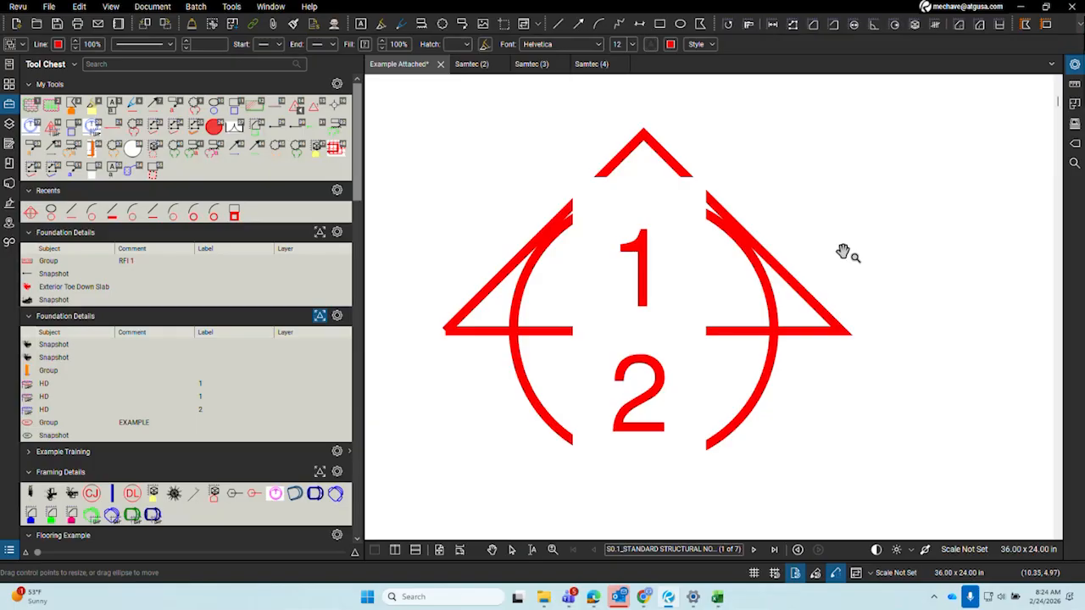
pyautogui.press('Escape')
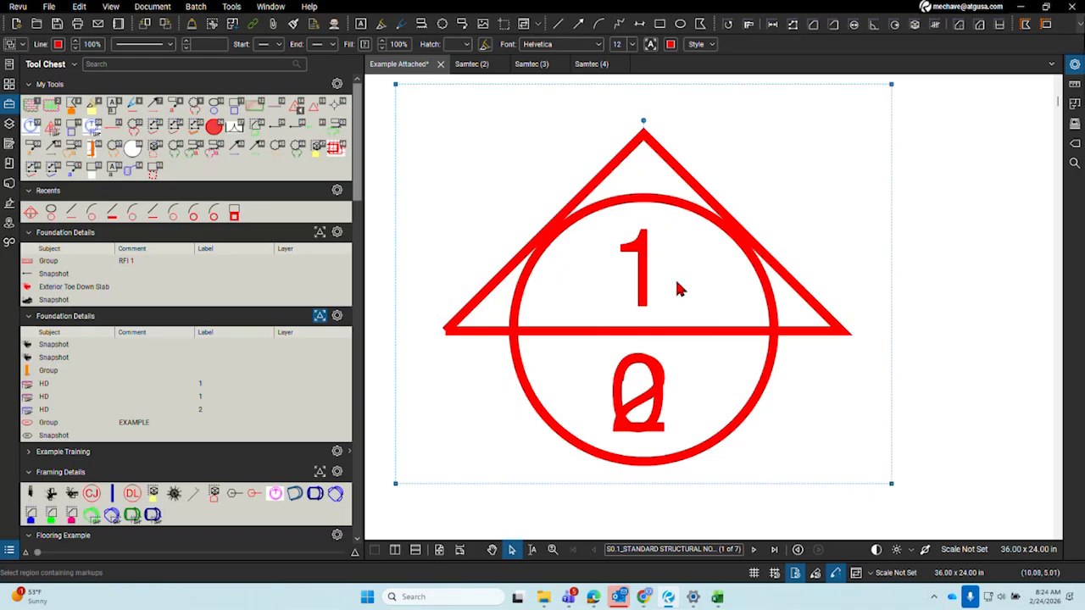
pyautogui.click(843, 201)
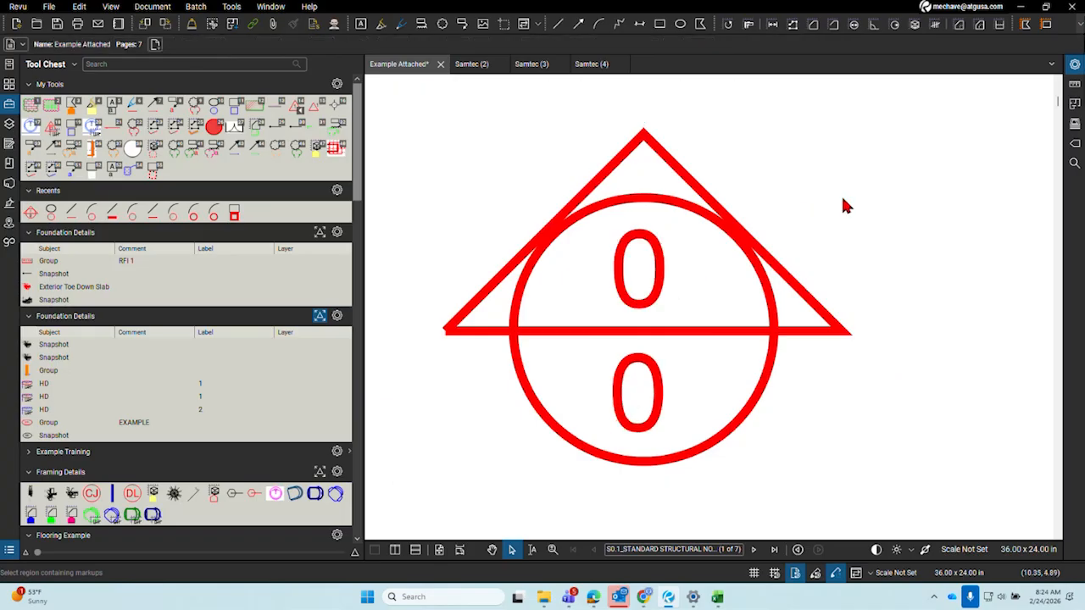
# Ungroup the section symbol and widen the upper 0 text box to about the circle's width
pyautogui.rightClick(747, 251)
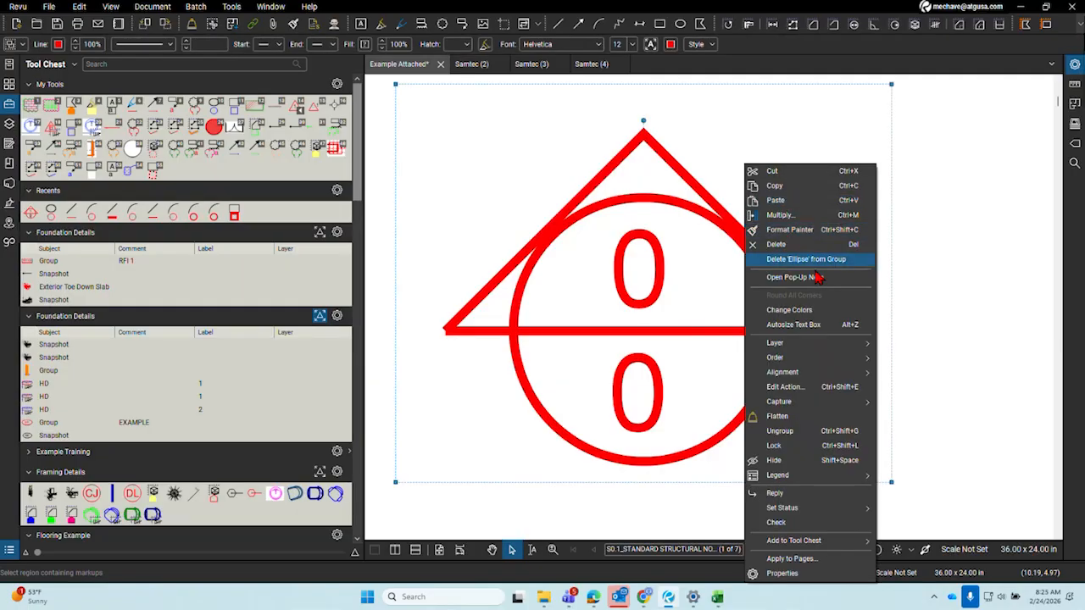
pyautogui.click(810, 431)
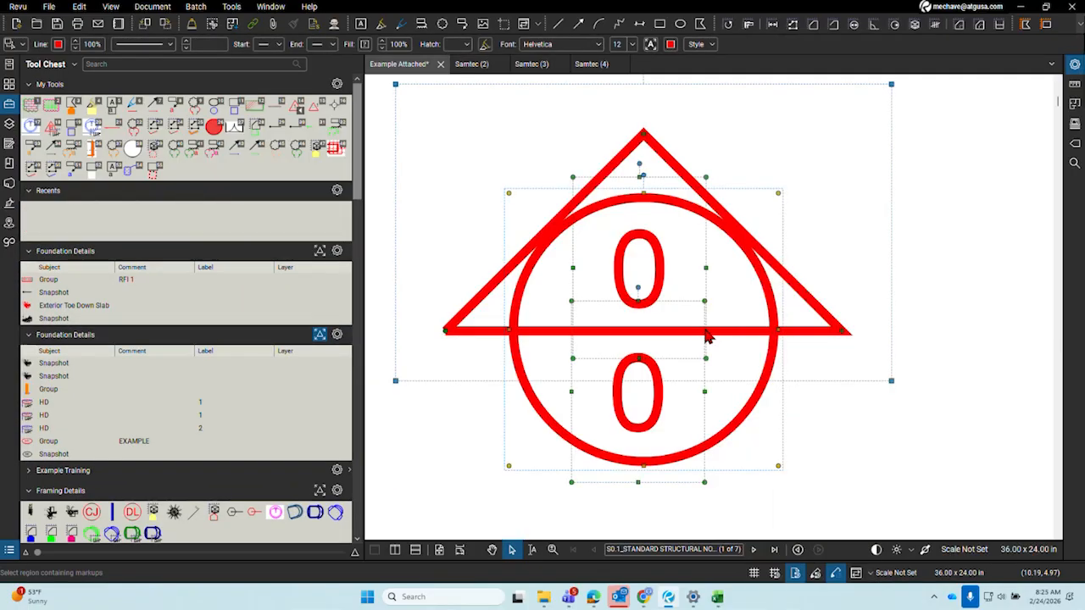
pyautogui.click(693, 200)
pyautogui.click(653, 254)
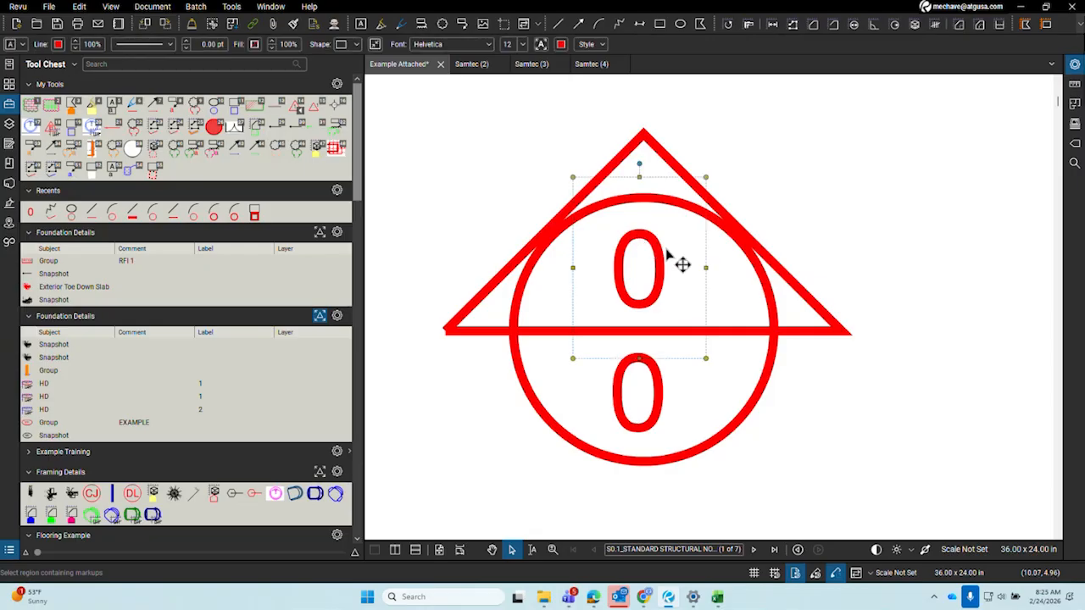
pyautogui.moveTo(707, 267); pyautogui.dragTo(735, 283)
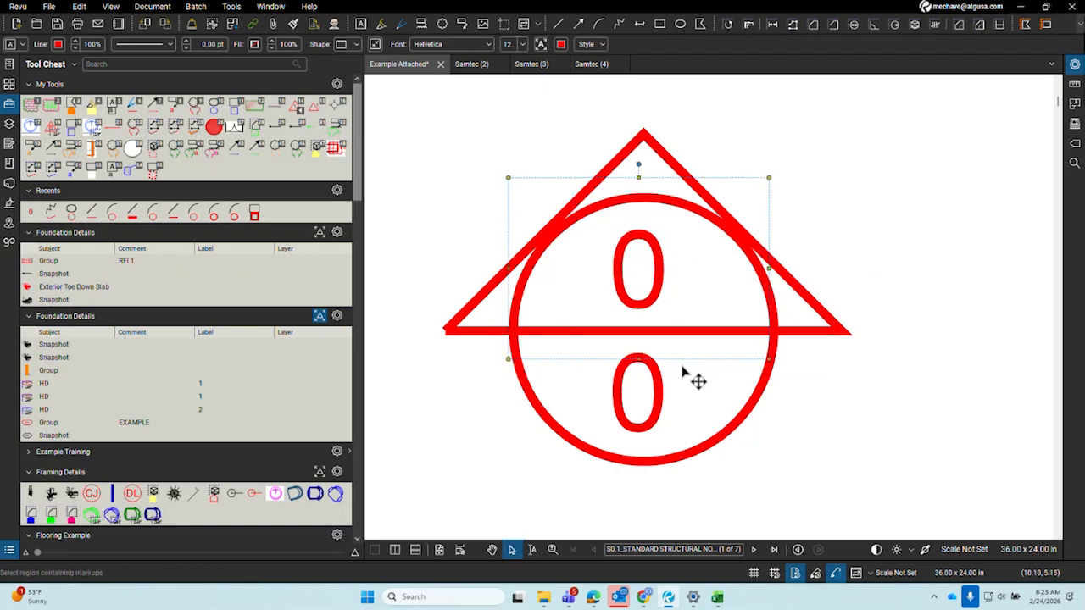
# Widen the lower text box to about the circle's width and change its text to 12
pyautogui.click(657, 412)
pyautogui.moveTo(706, 391); pyautogui.dragTo(668, 411)
pyautogui.doubleClick(651, 398)
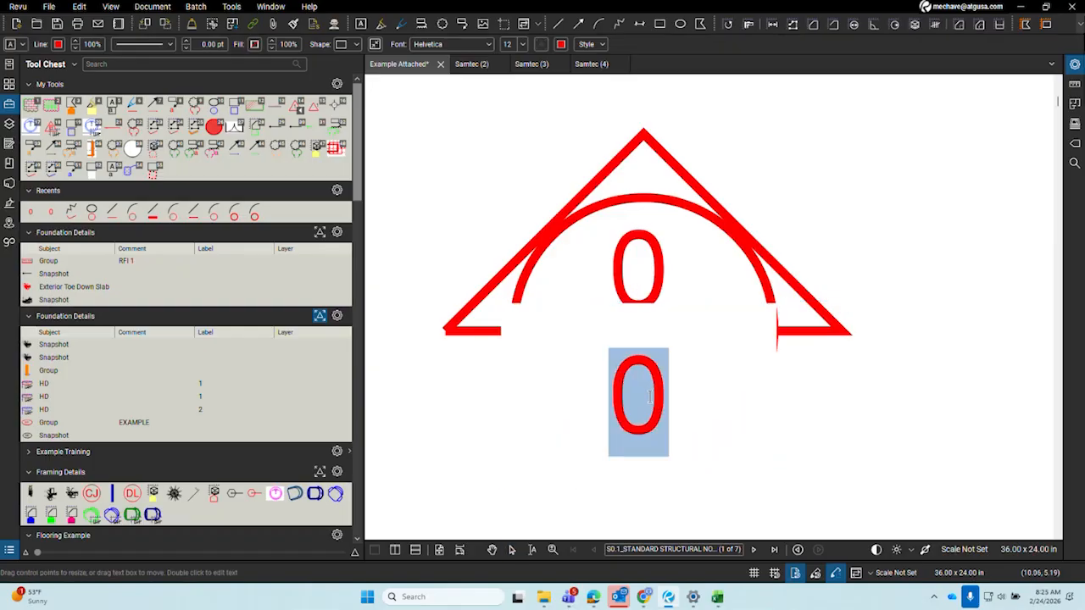
pyautogui.write('12')
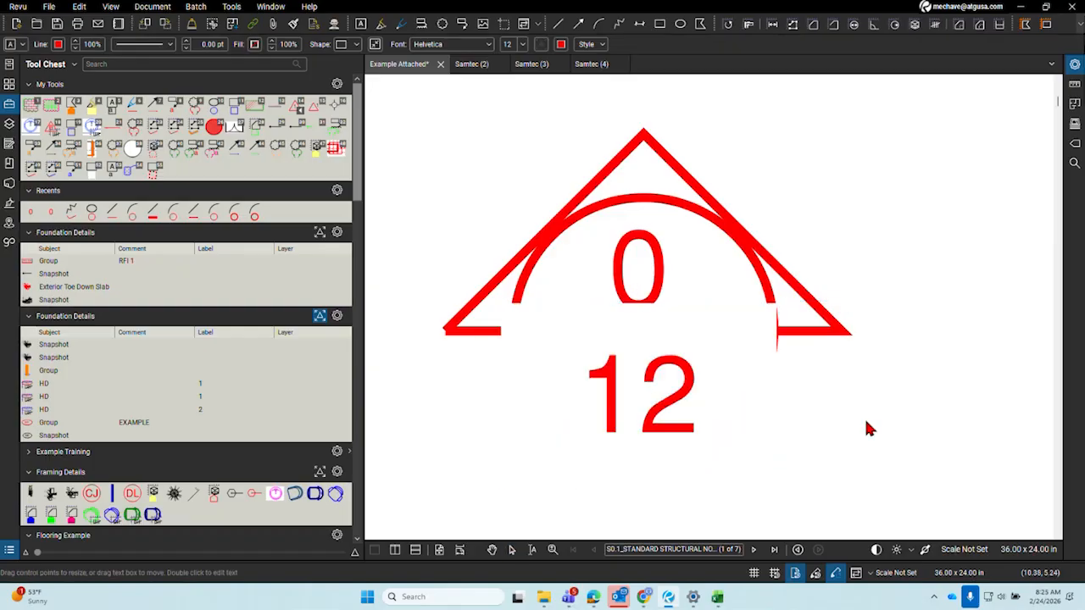
pyautogui.press('Escape')
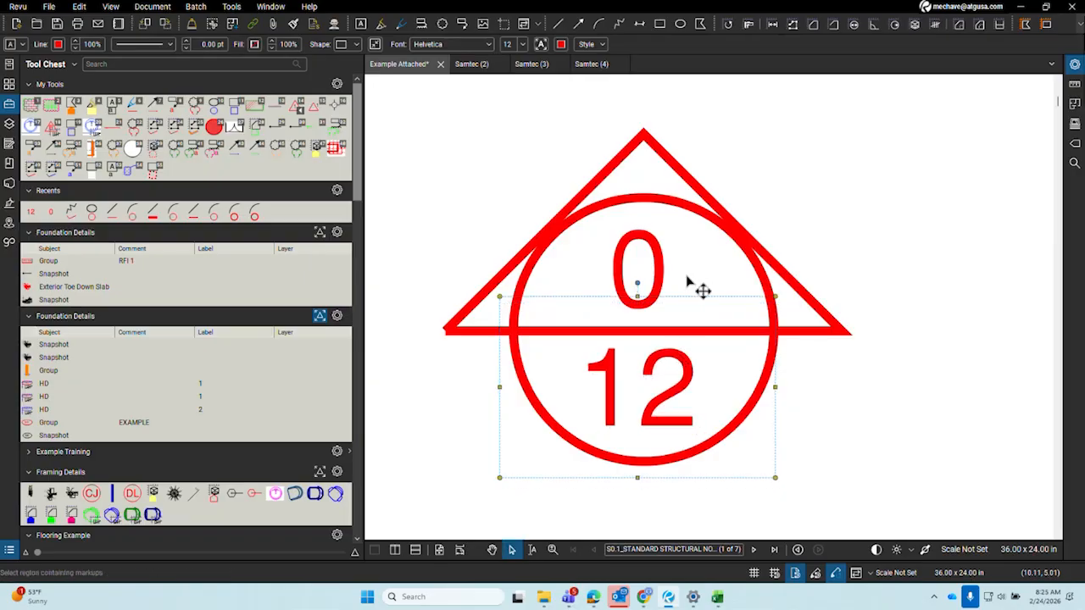
# Cancel the stray cloud markup and nudge the lower 12 text box slightly left and up
pyautogui.click(653, 261)
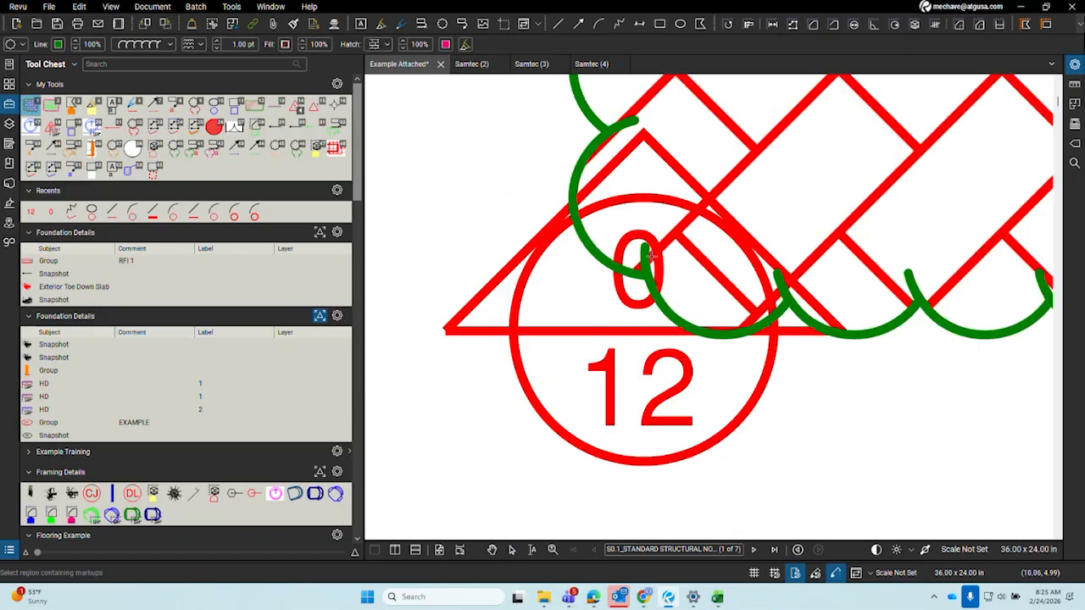
pyautogui.click(902, 345)
pyautogui.moveTo(652, 367); pyautogui.dragTo(644, 357)
# Change the upper text box to 12 and nudge it left to line up with the lower 12
pyautogui.click(650, 250)
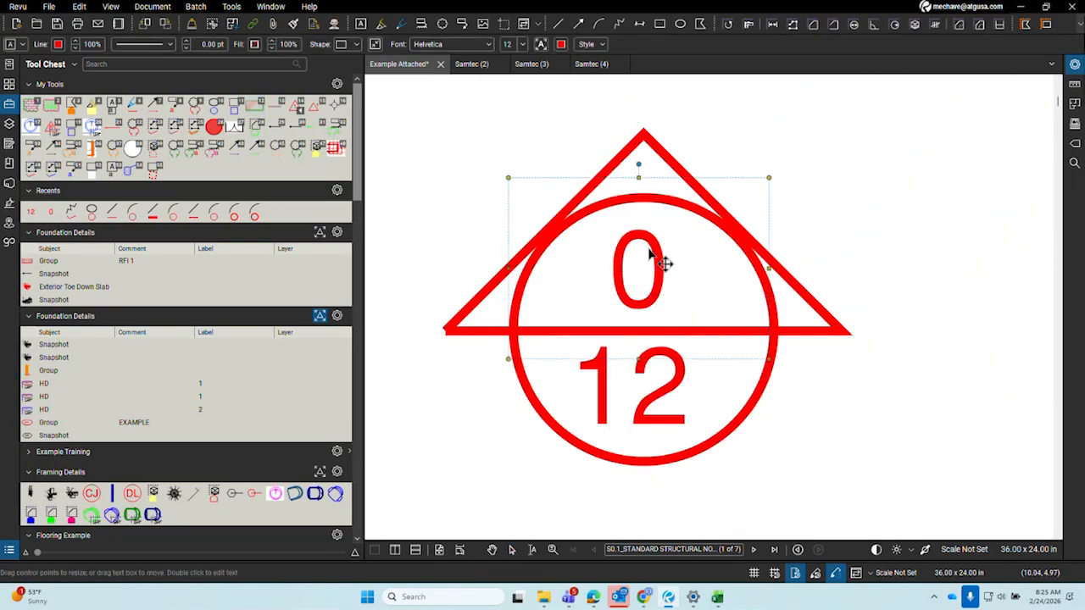
pyautogui.doubleClick(650, 251)
pyautogui.write('12')
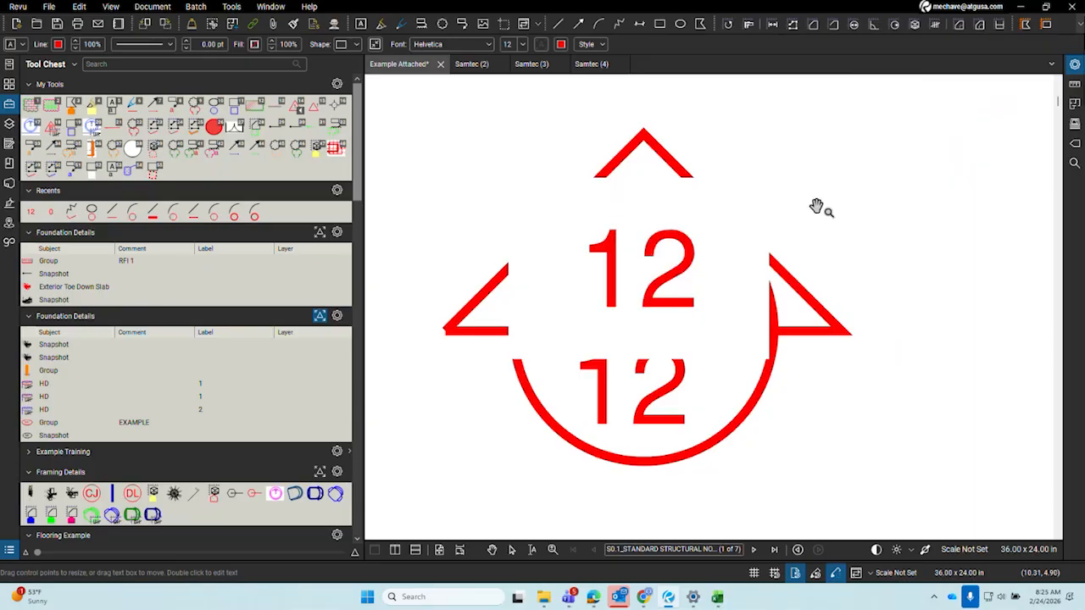
pyautogui.press('Escape')
pyautogui.moveTo(630, 294); pyautogui.dragTo(625, 294)
pyautogui.click(674, 407)
pyautogui.click(819, 162)
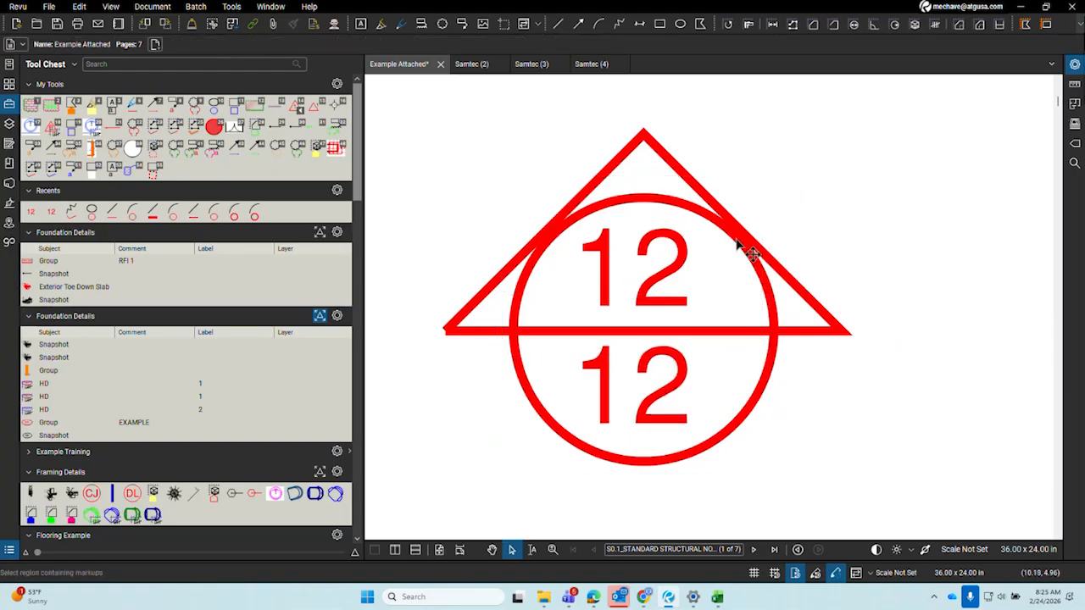
# Select the triangle polyline, circle and both 12 text boxes and group them again as one symbol
pyautogui.click(666, 266)
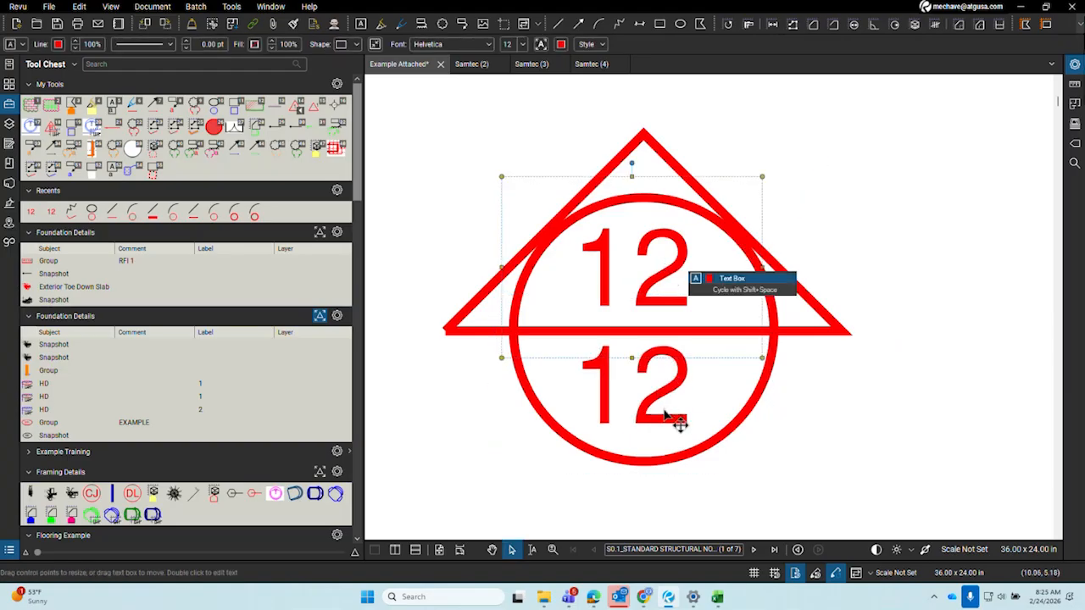
pyautogui.click(964, 467)
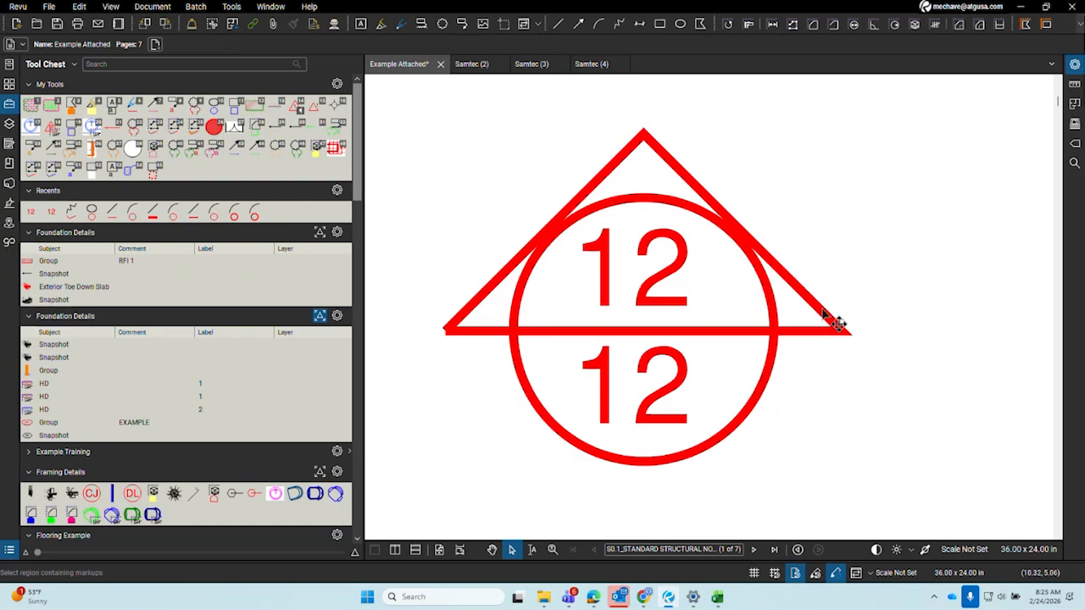
pyautogui.click(837, 323)
pyautogui.keyDown('shift'); pyautogui.click(774, 365); pyautogui.keyUp('shift')
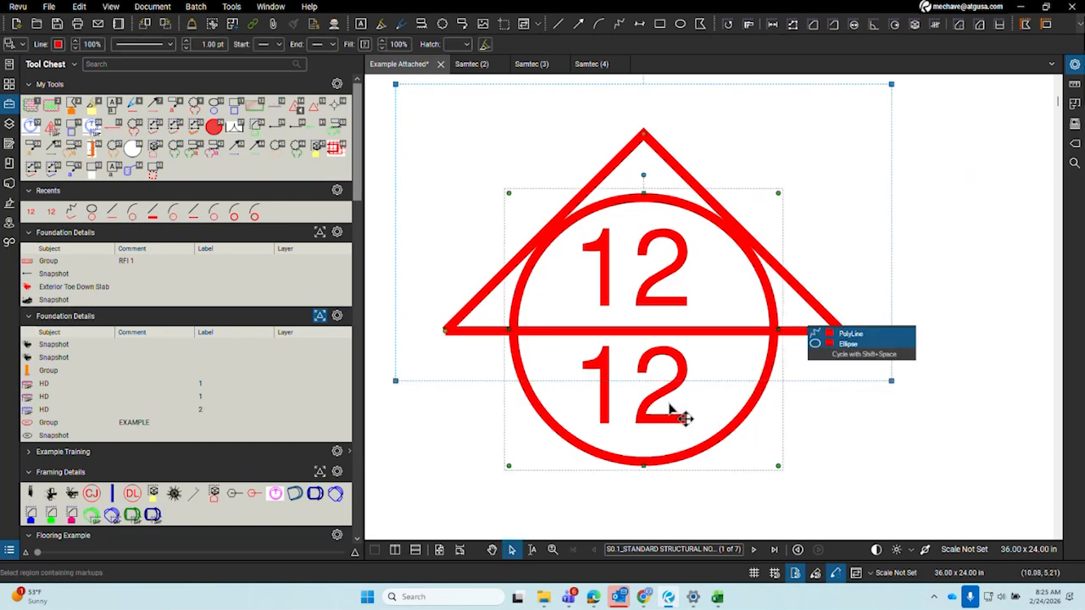
pyautogui.keyDown('shift'); pyautogui.click(658, 357); pyautogui.keyUp('shift')
pyautogui.rightClick(657, 272)
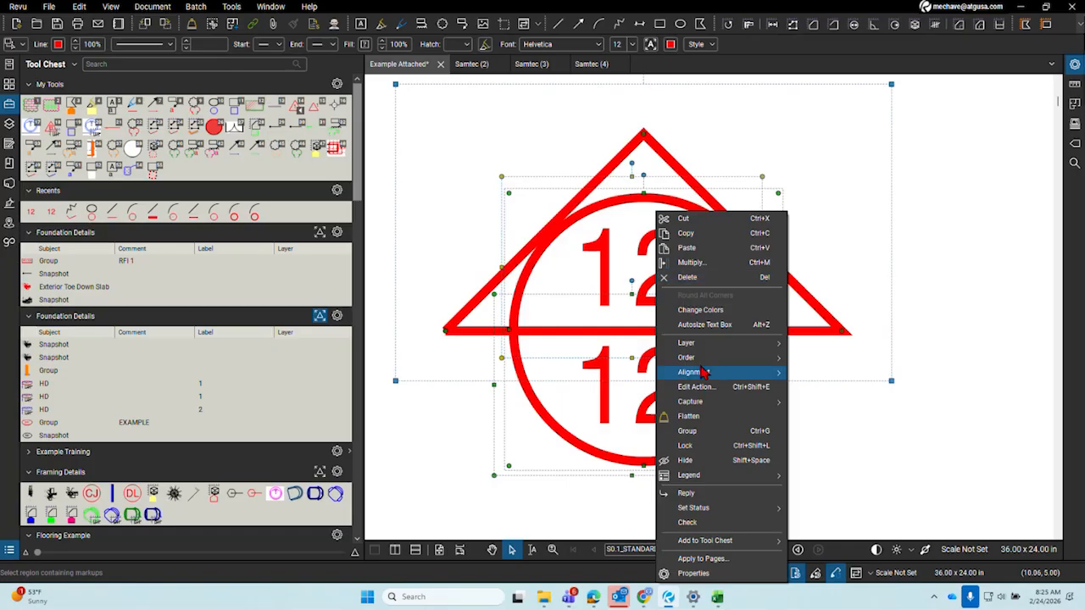
pyautogui.click(708, 432)
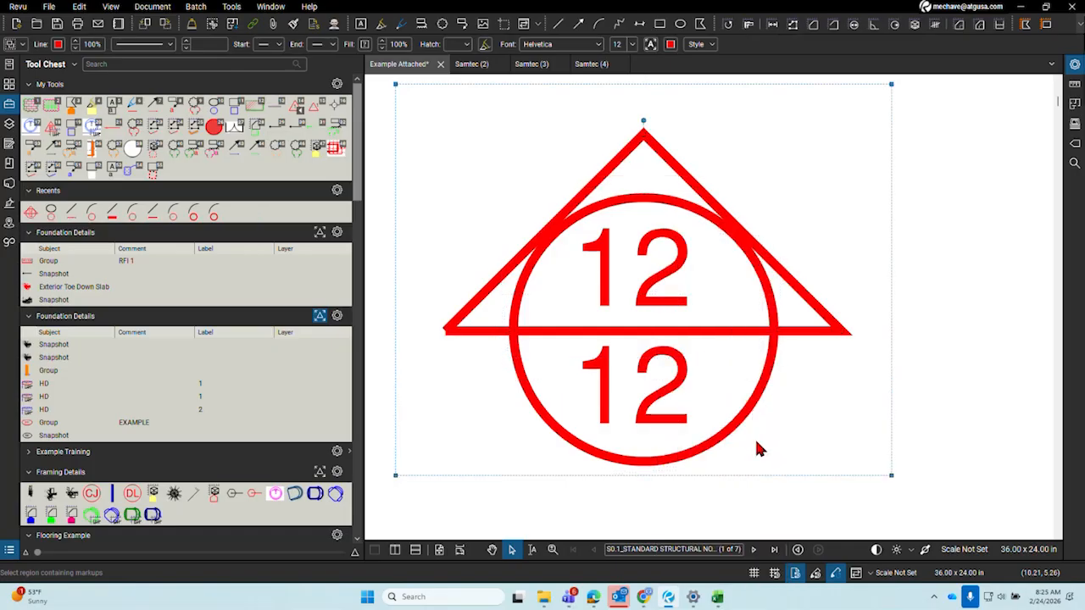
# Open the upper text inside the grouped symbol for editing and leave without changing it
pyautogui.doubleClick(636, 284)
pyautogui.press('End')
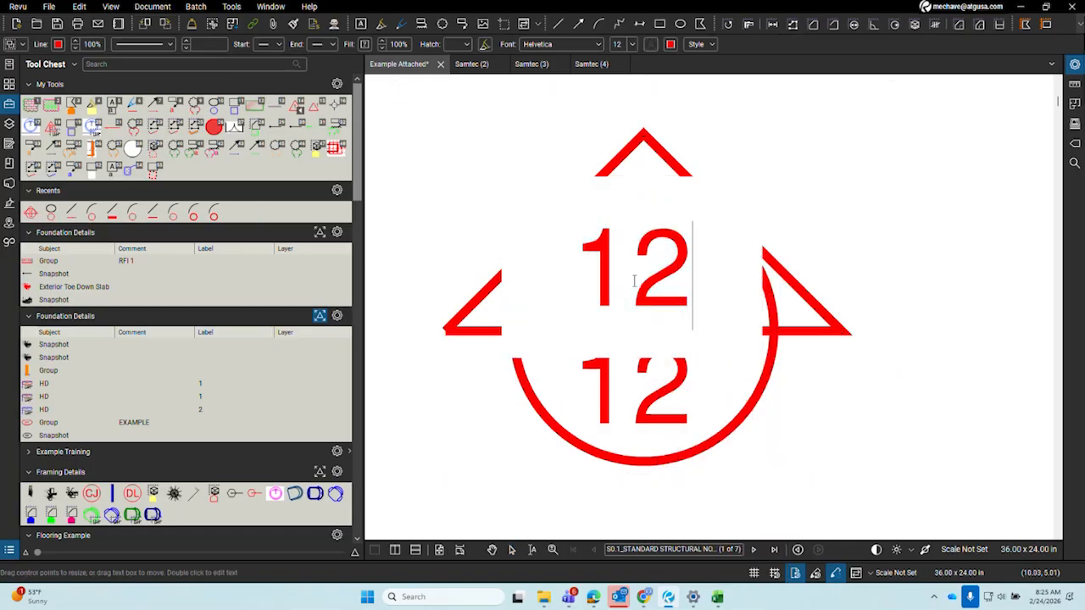
pyautogui.press('Escape')
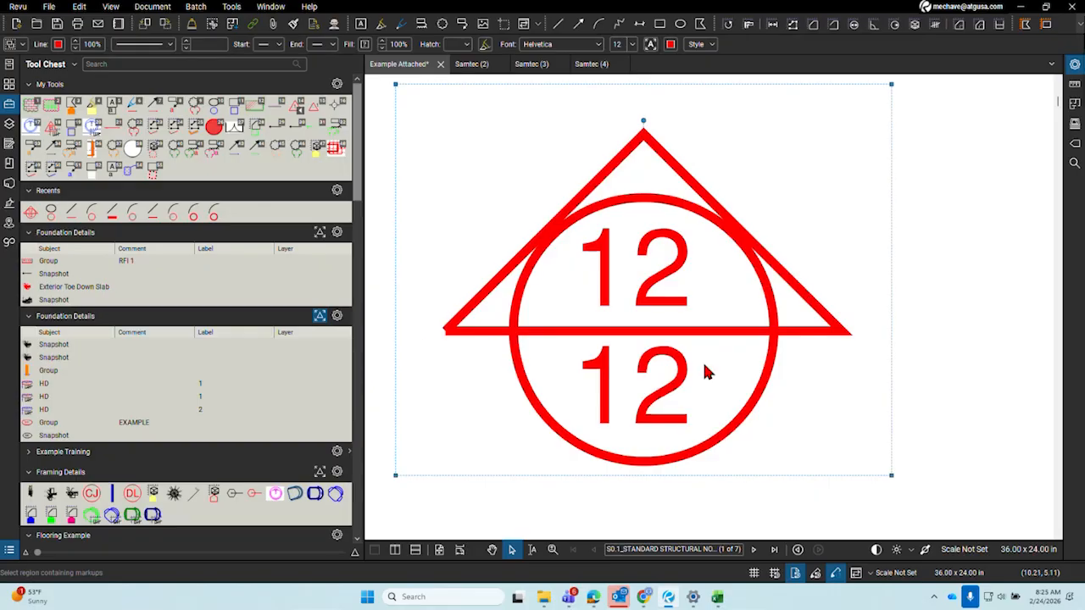
# Add the grouped symbol from Recents to the upper Foundation Details tool set and set its comment to test
pyautogui.click(31, 212)
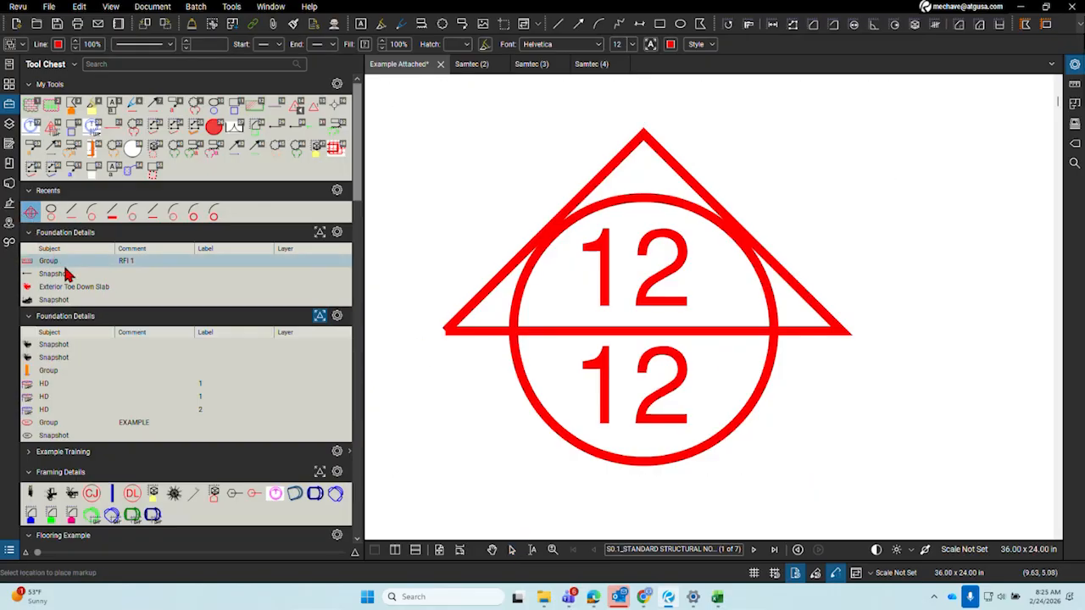
pyautogui.moveTo(56, 242); pyautogui.dragTo(62, 273)
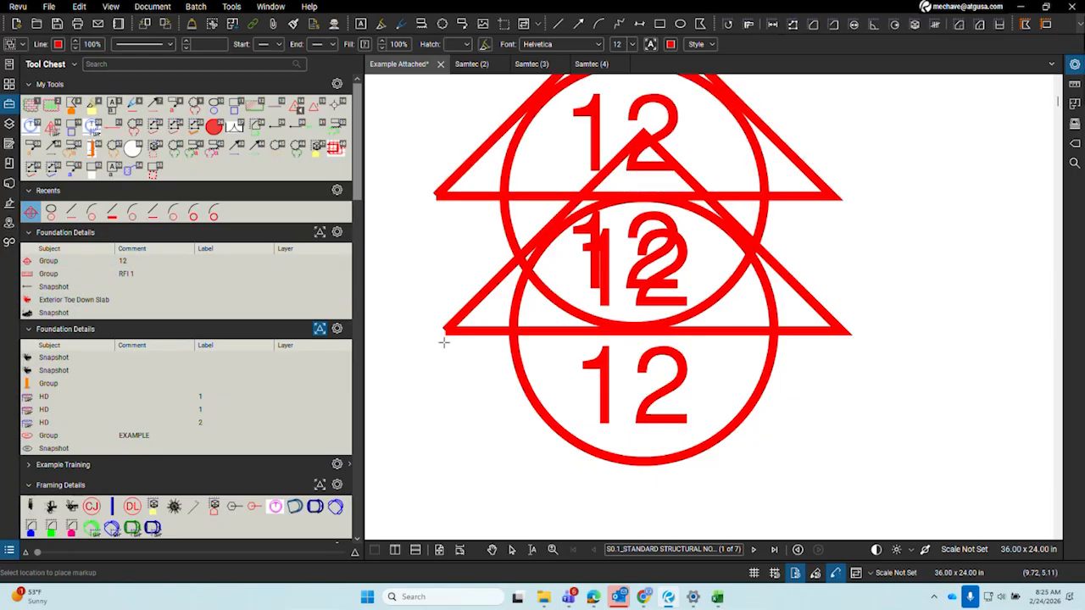
pyautogui.press('Escape')
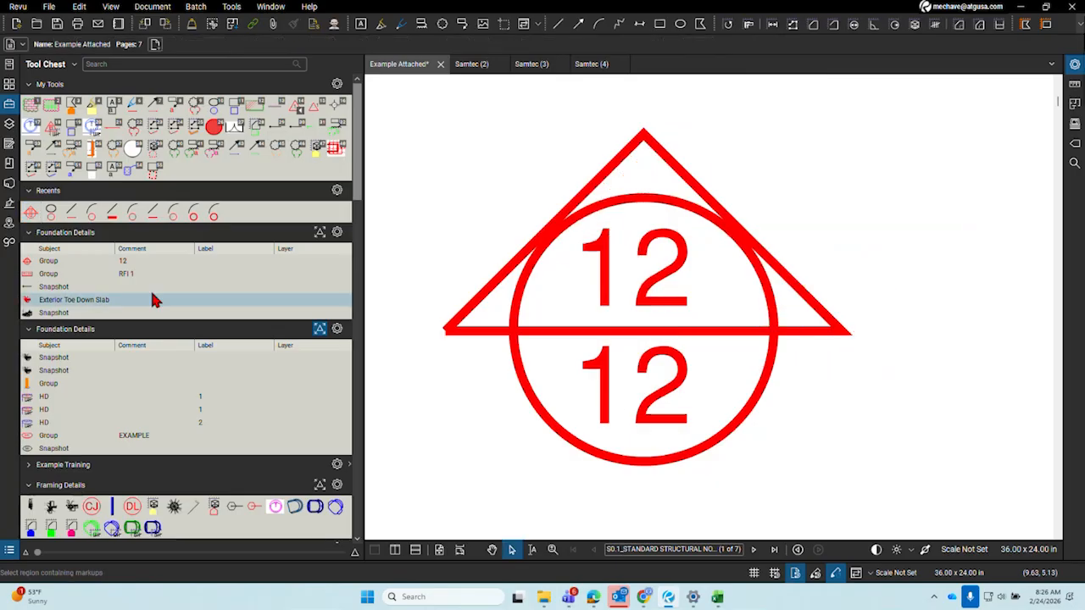
pyautogui.click(150, 261)
pyautogui.click(150, 262)
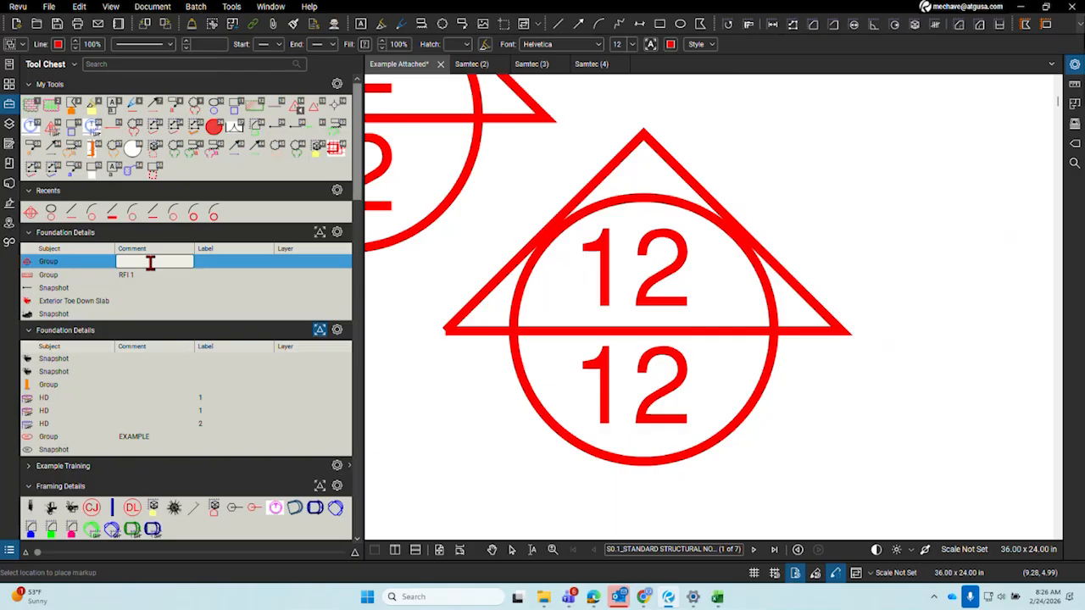
pyautogui.press('Return')
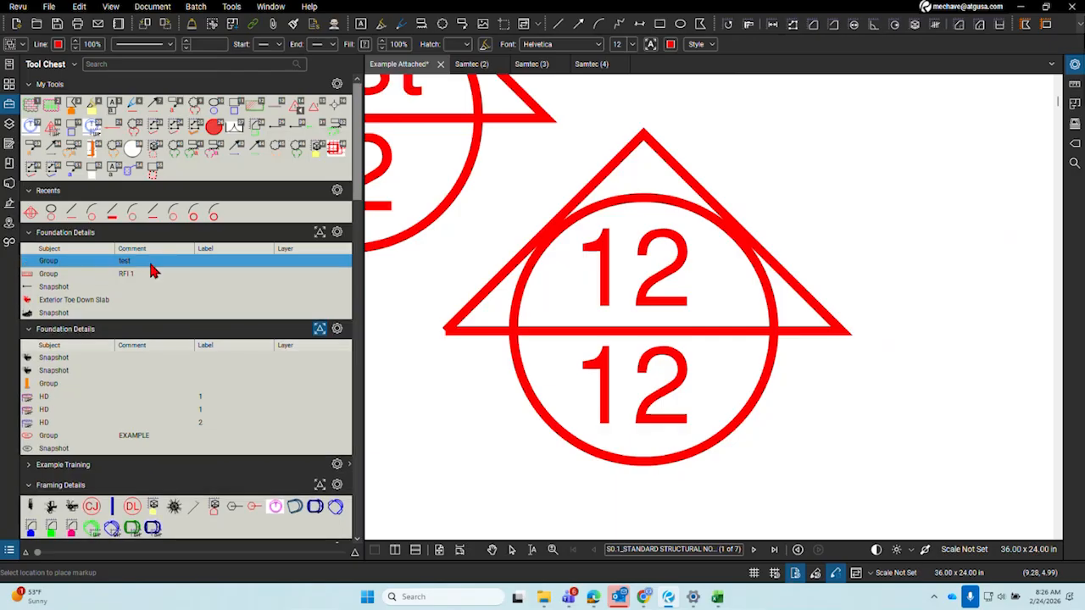
# Place one copy of the saved test symbol above and beside the original symbol
pyautogui.scroll(-2, 405, 348)
pyautogui.click(606, 316)
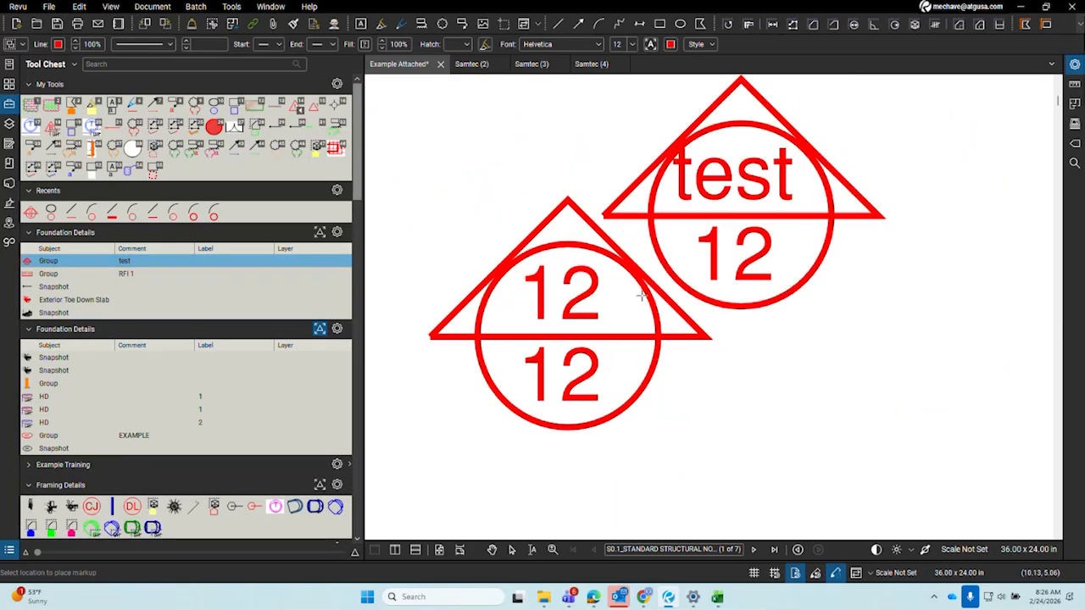
pyautogui.press('Escape')
# Ungroup the placed symbol copy and set its upper text box to 12
pyautogui.click(727, 183)
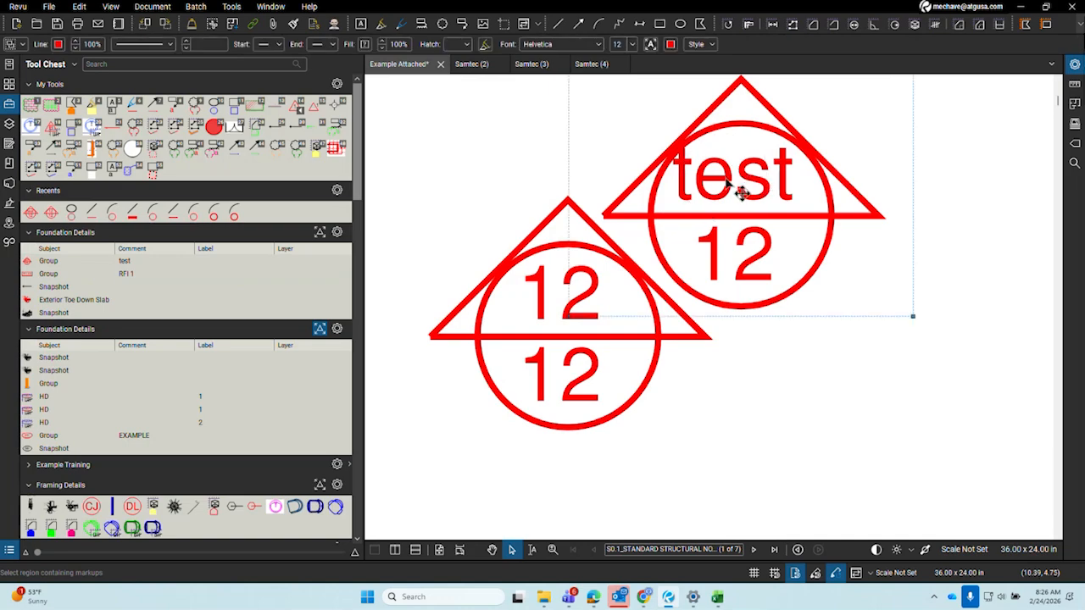
pyautogui.rightClick(727, 183)
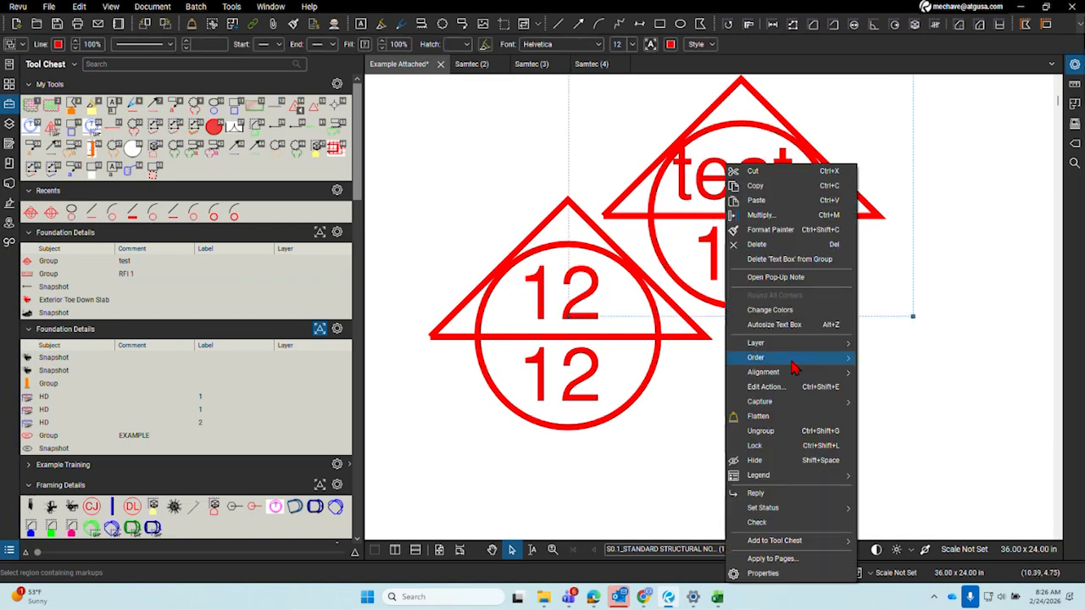
pyautogui.click(781, 435)
pyautogui.scroll(4, 730, 366)
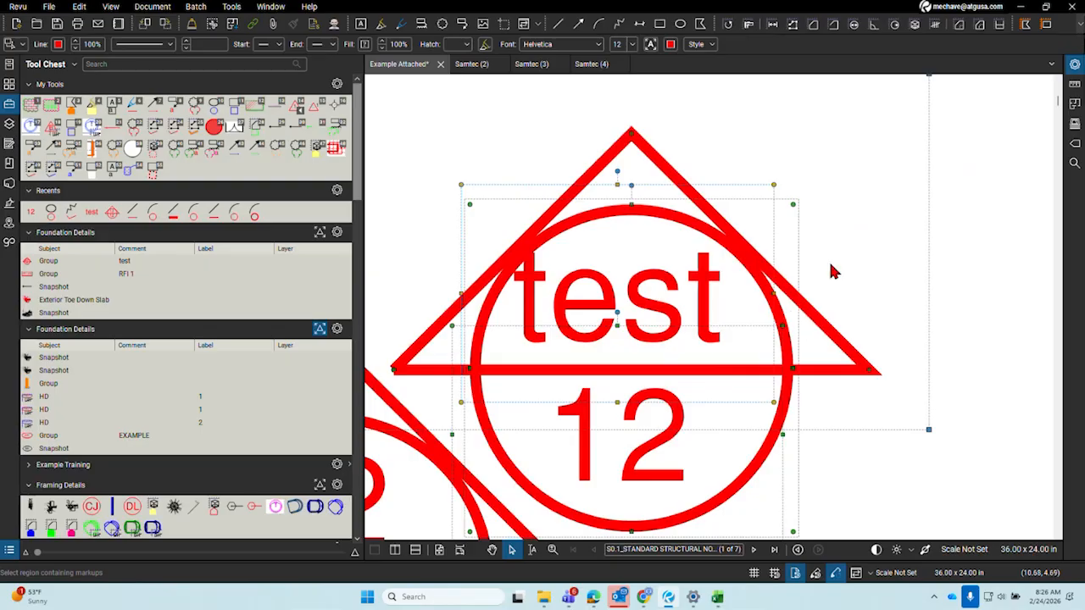
pyautogui.doubleClick(652, 287)
pyautogui.write('12')
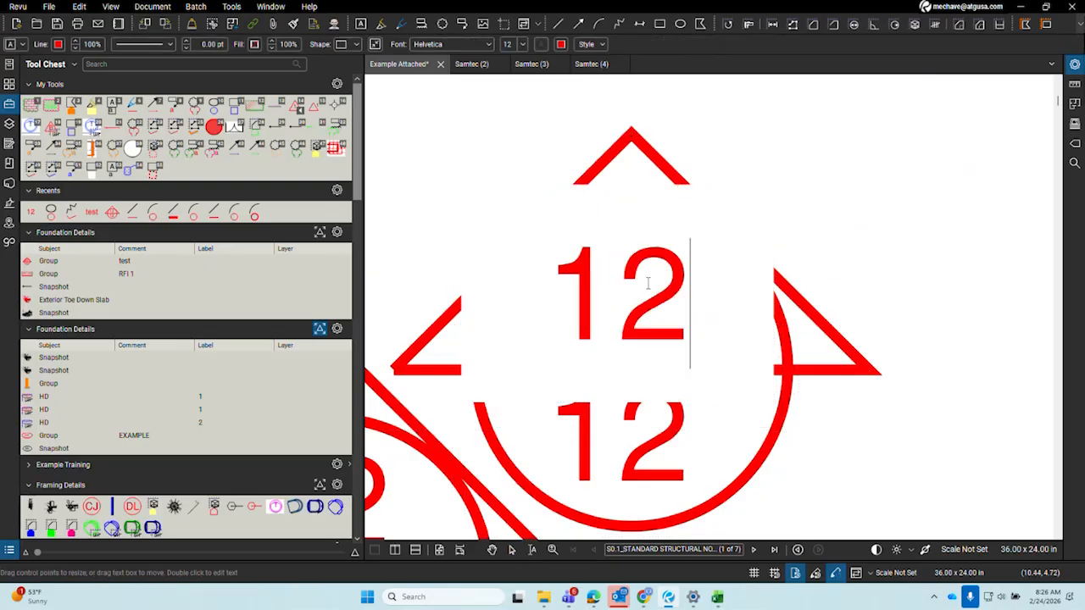
pyautogui.click(837, 330)
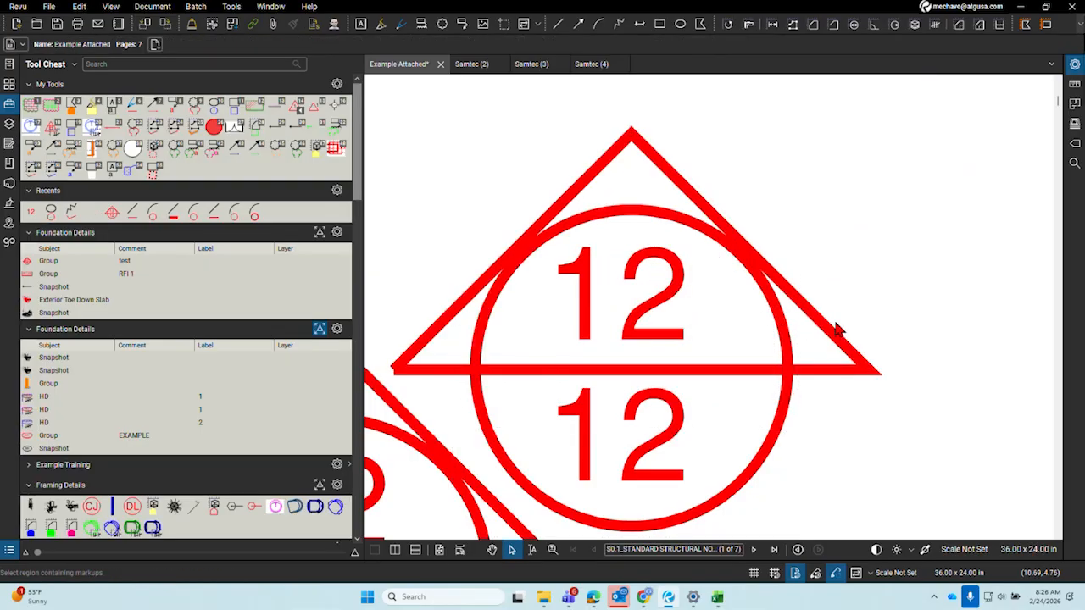
# Select the copy's triangle polyline, both 12 text boxes and circle and group them into one symbol
pyautogui.click(657, 313)
pyautogui.click(849, 425)
pyautogui.click(851, 370)
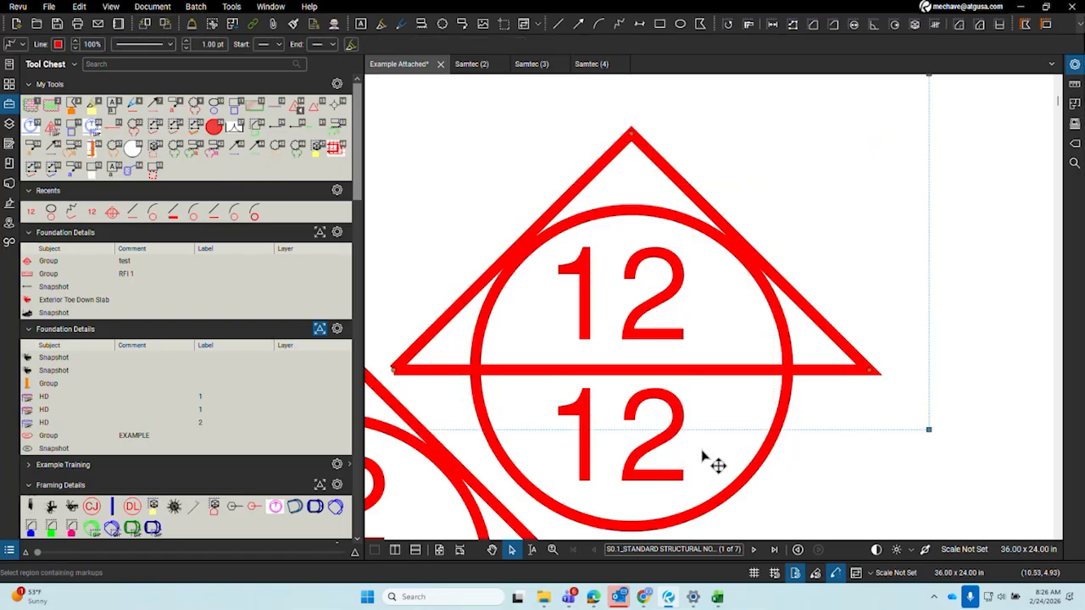
pyautogui.keyDown('shift'); pyautogui.click(652, 458); pyautogui.keyUp('shift')
pyautogui.keyDown('shift'); pyautogui.click(656, 306); pyautogui.keyUp('shift')
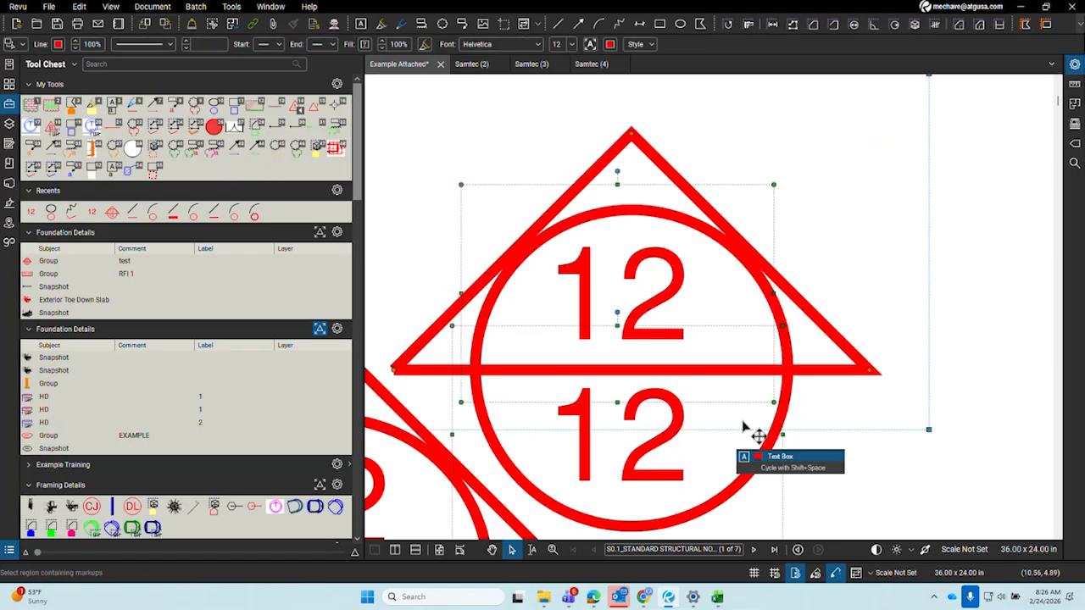
pyautogui.keyDown('shift'); pyautogui.click(793, 398); pyautogui.keyUp('shift')
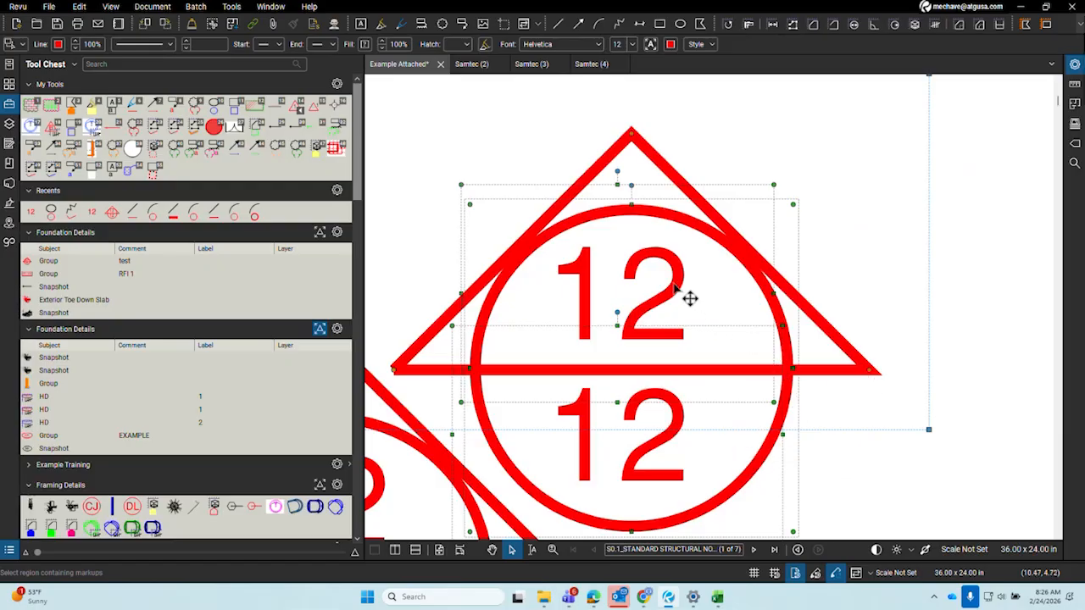
pyautogui.rightClick(835, 341)
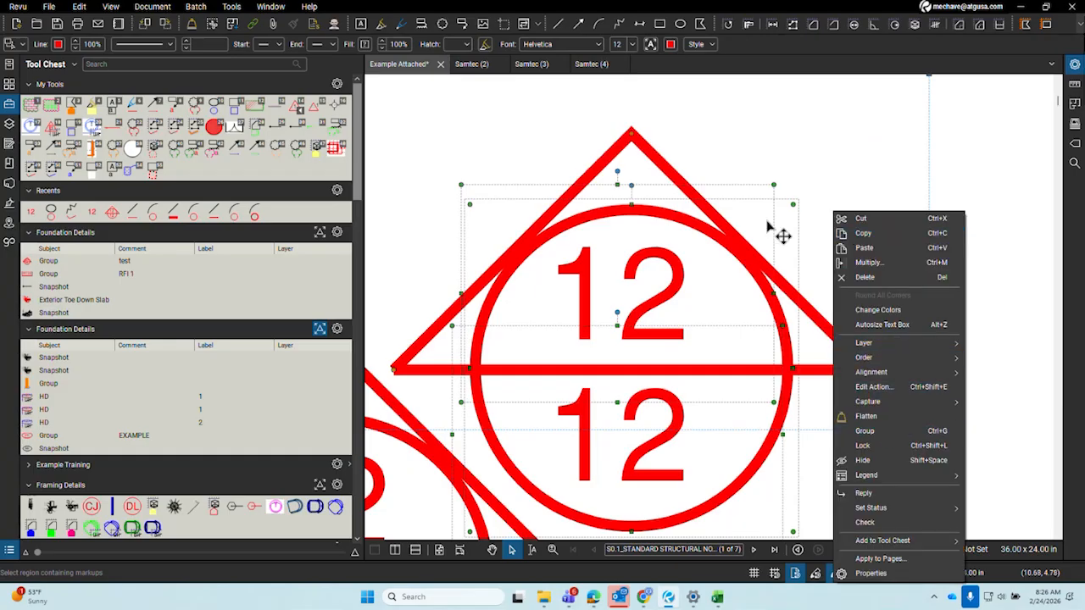
pyautogui.click(865, 432)
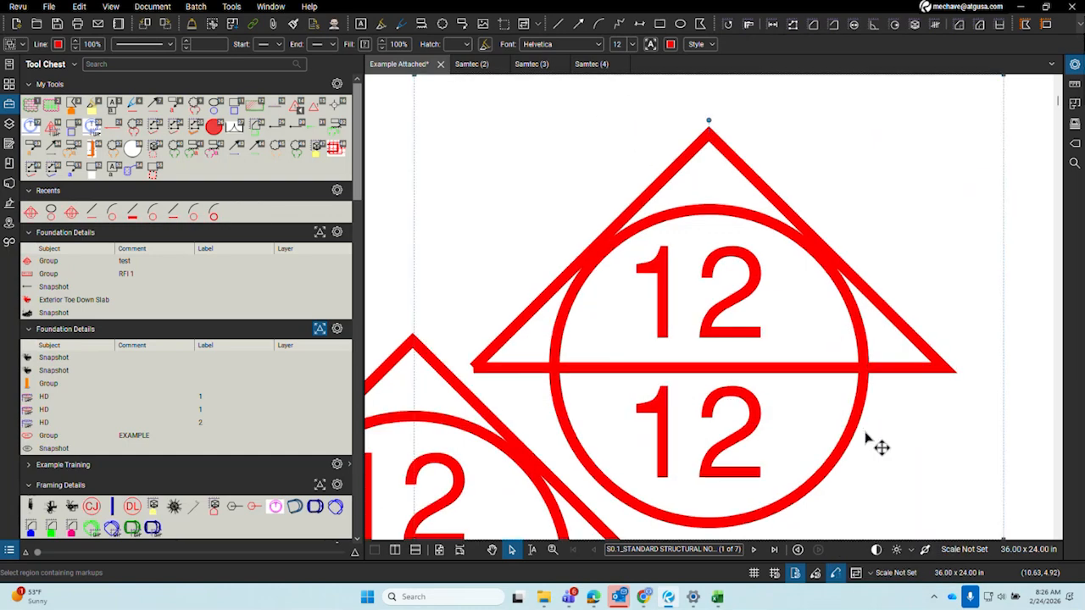
# Leave the test tool's comment as it is and add the regrouped symbol from Recents to the upper Foundation Details tool set
pyautogui.doubleClick(146, 257)
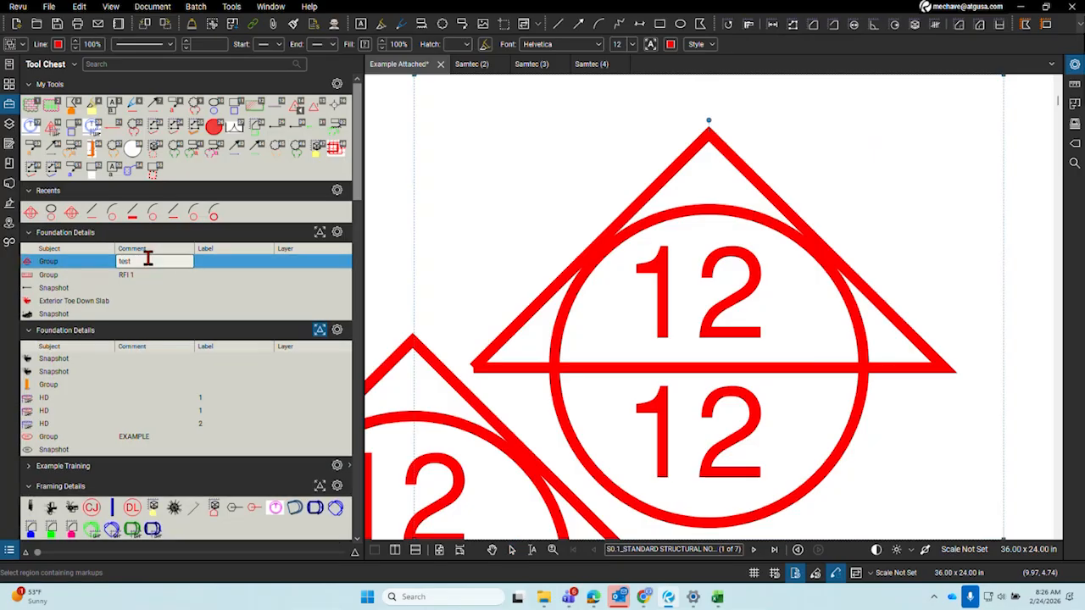
pyautogui.press('Escape')
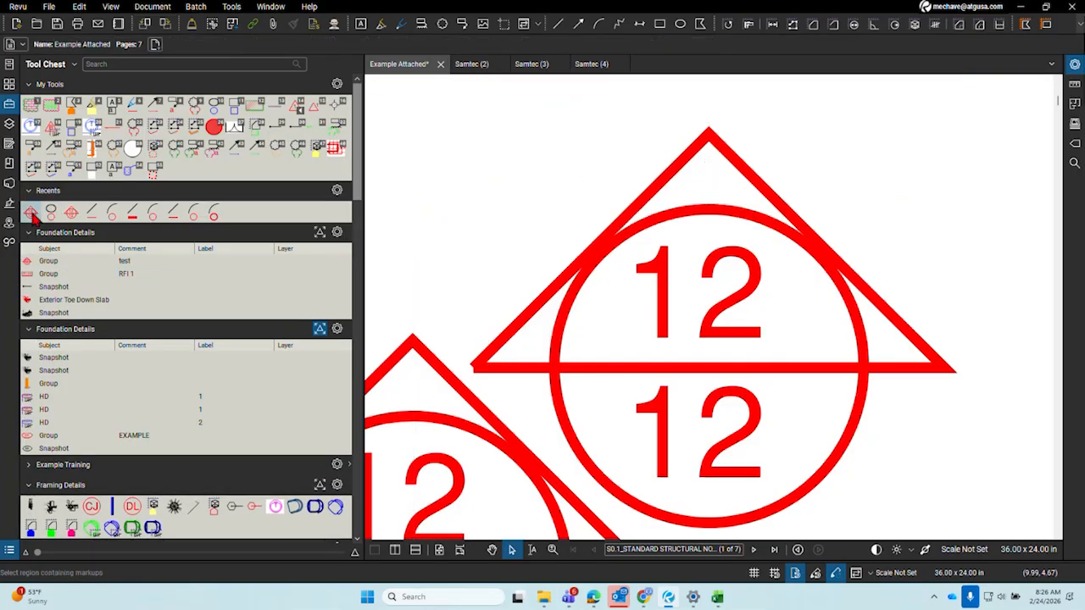
pyautogui.click(33, 214)
pyautogui.moveTo(32, 213); pyautogui.dragTo(59, 259)
pyautogui.click(58, 259)
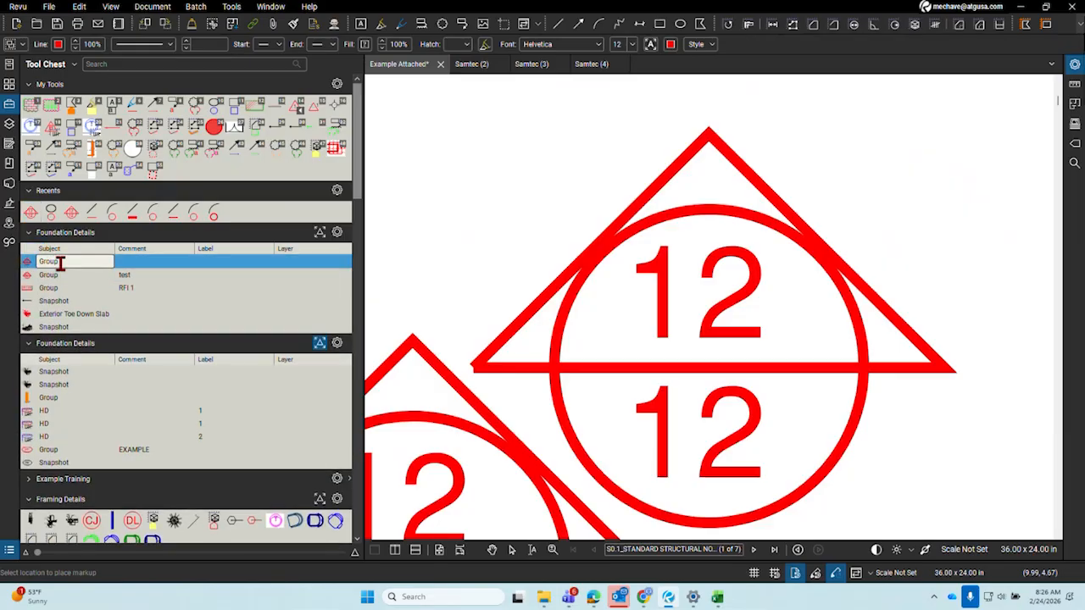
# Set the newly added tool's subject to Section and its comment to 1/8
pyautogui.click(53, 261)
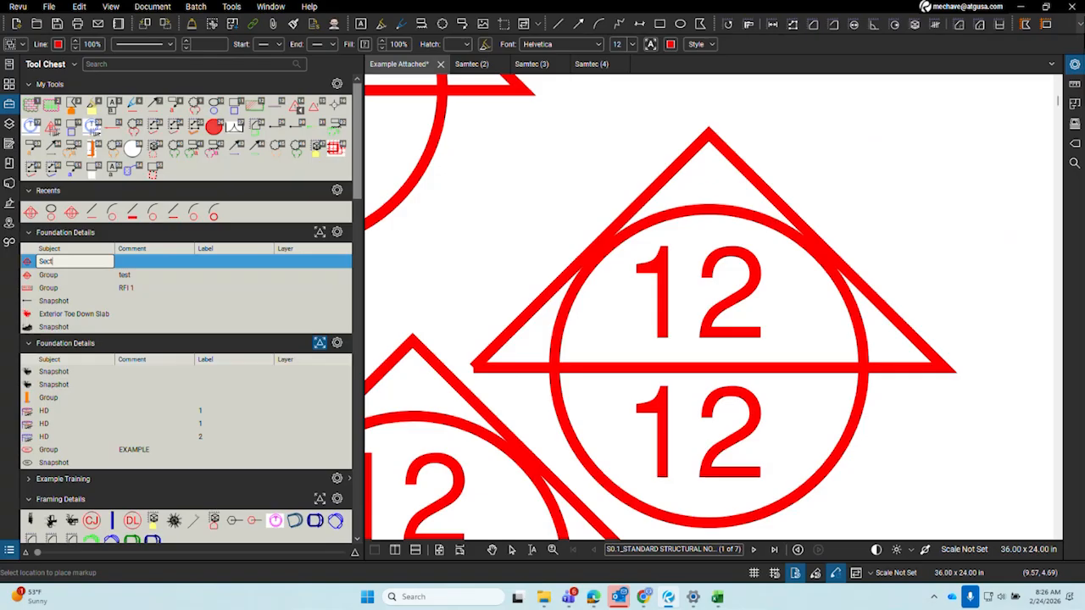
pyautogui.press('Return')
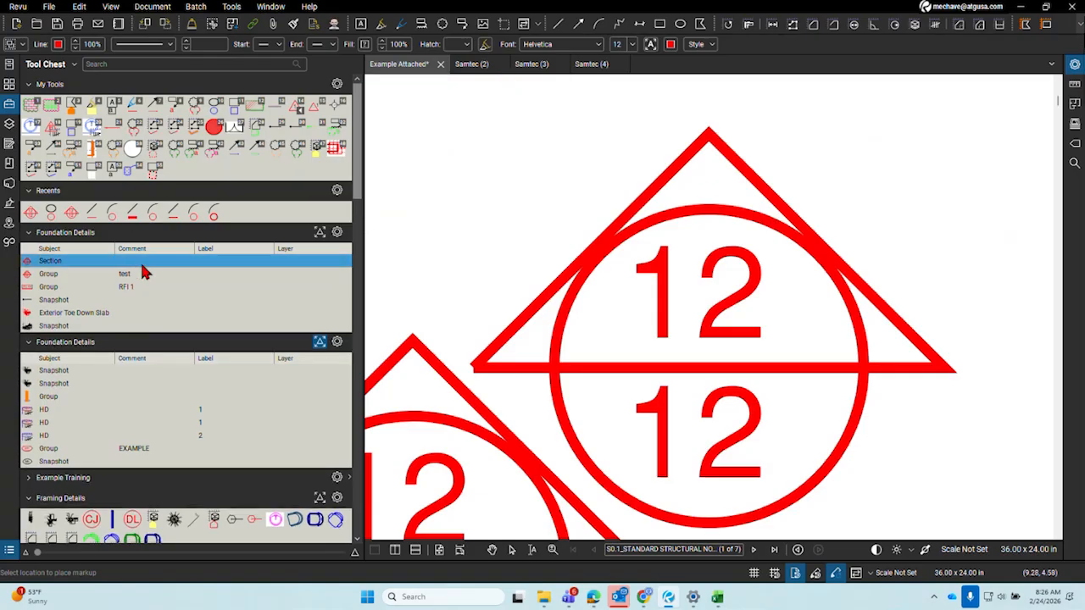
pyautogui.click(141, 262)
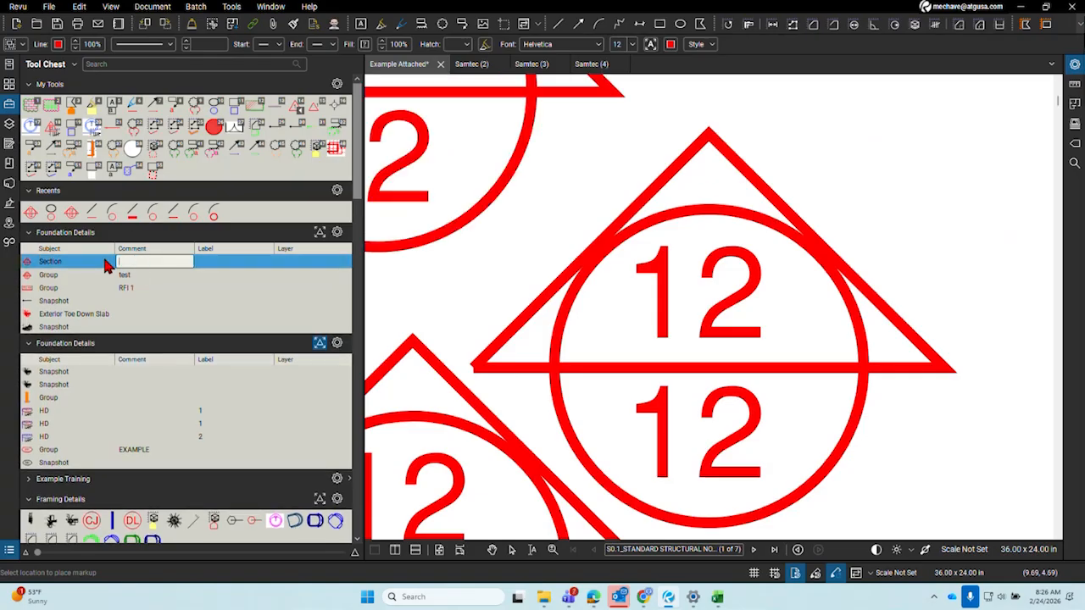
pyautogui.press('Return')
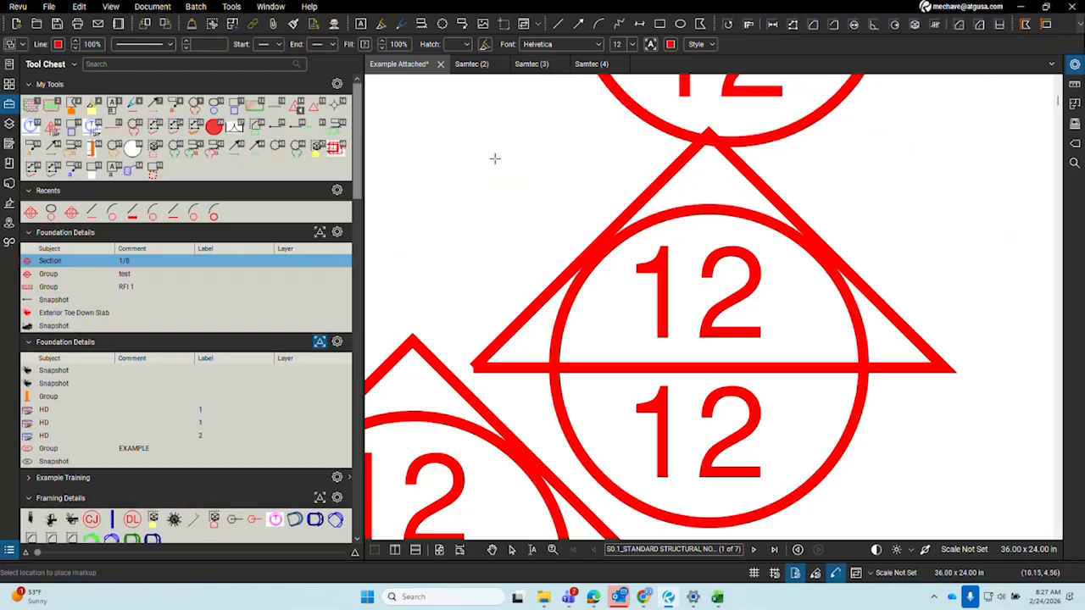
pyautogui.press('Escape')
# Place the Section tool's symbol on the sheet above the printed triangle-and-circle symbol of the legend
pyautogui.scroll(-1, 495, 161)
pyautogui.click(122, 263)
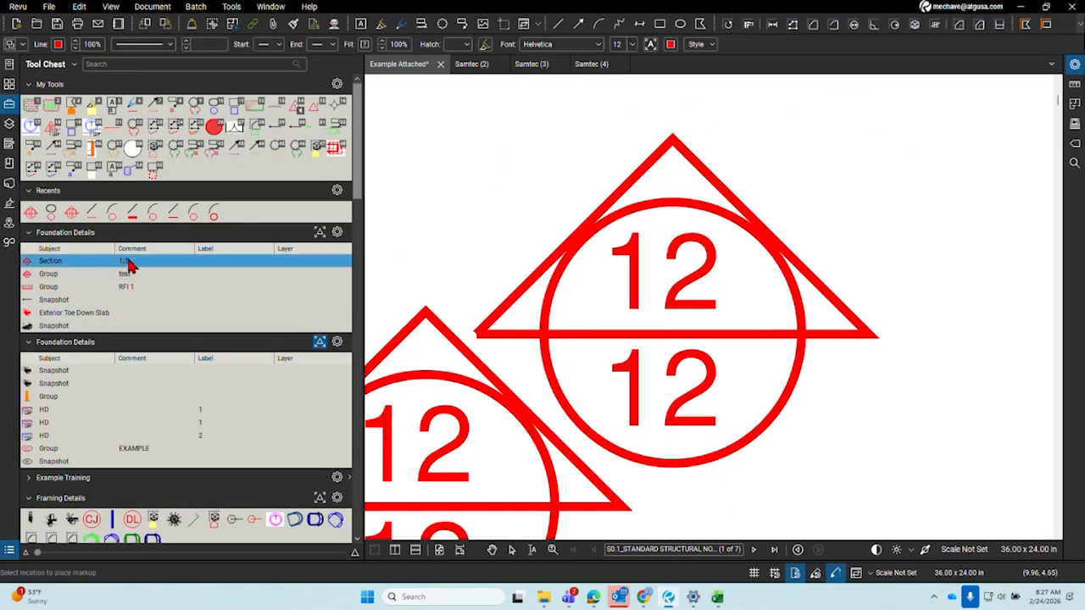
pyautogui.scroll(-5, 410, 221)
pyautogui.click(680, 262)
pyautogui.scroll(3, 840, 231)
pyautogui.press('Escape')
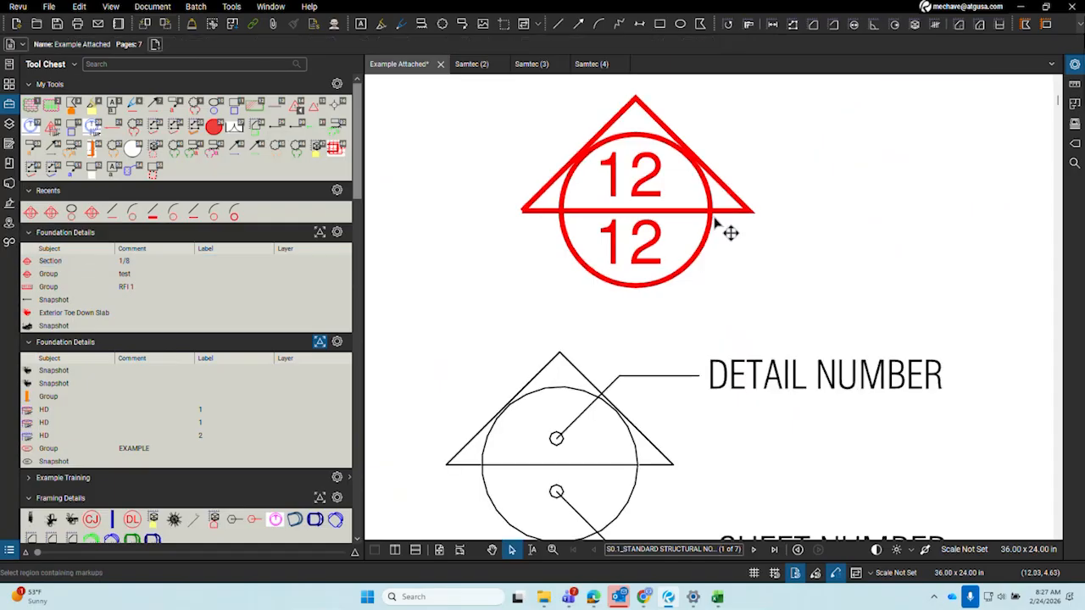
# Change both the upper and lower text of the newly placed Section symbol to 0
pyautogui.click(666, 213)
pyautogui.doubleClick(650, 187)
pyautogui.write('0')
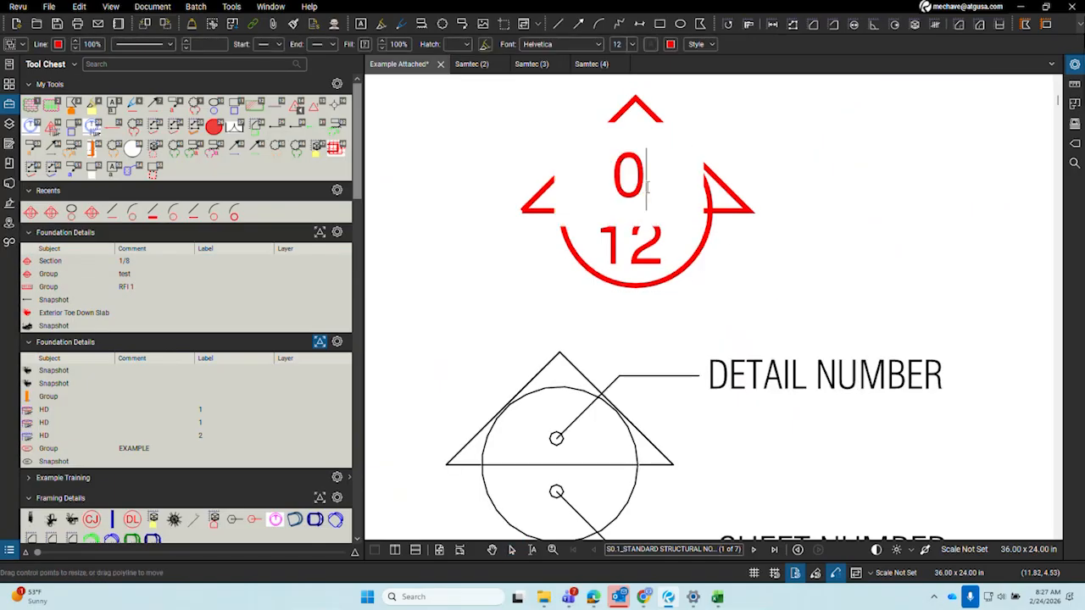
pyautogui.click(591, 260)
pyautogui.press('ctrl')
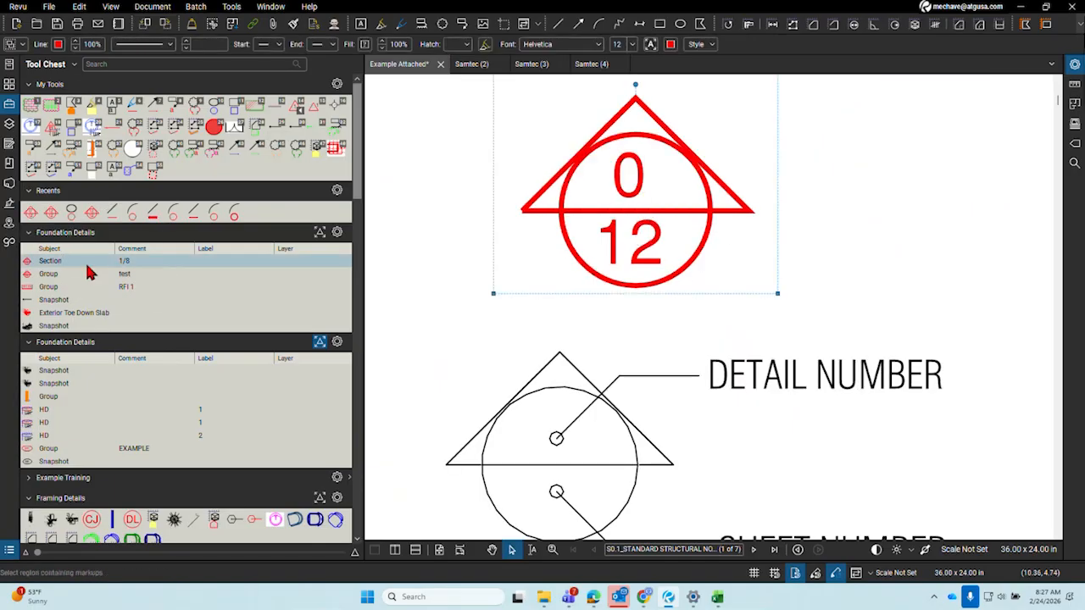
pyautogui.doubleClick(654, 248)
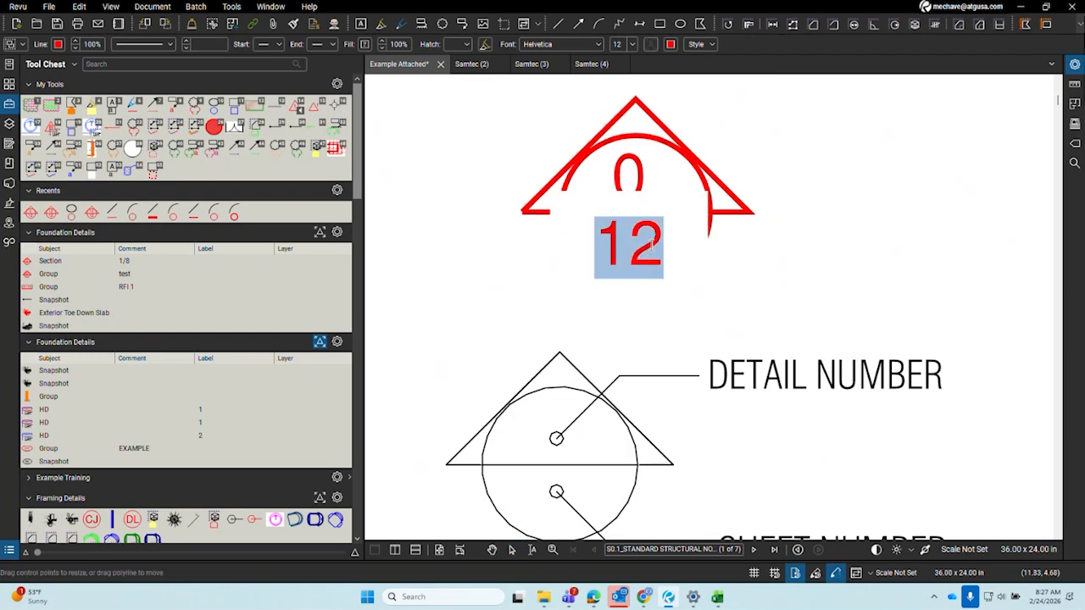
pyautogui.write('0')
pyautogui.click(848, 305)
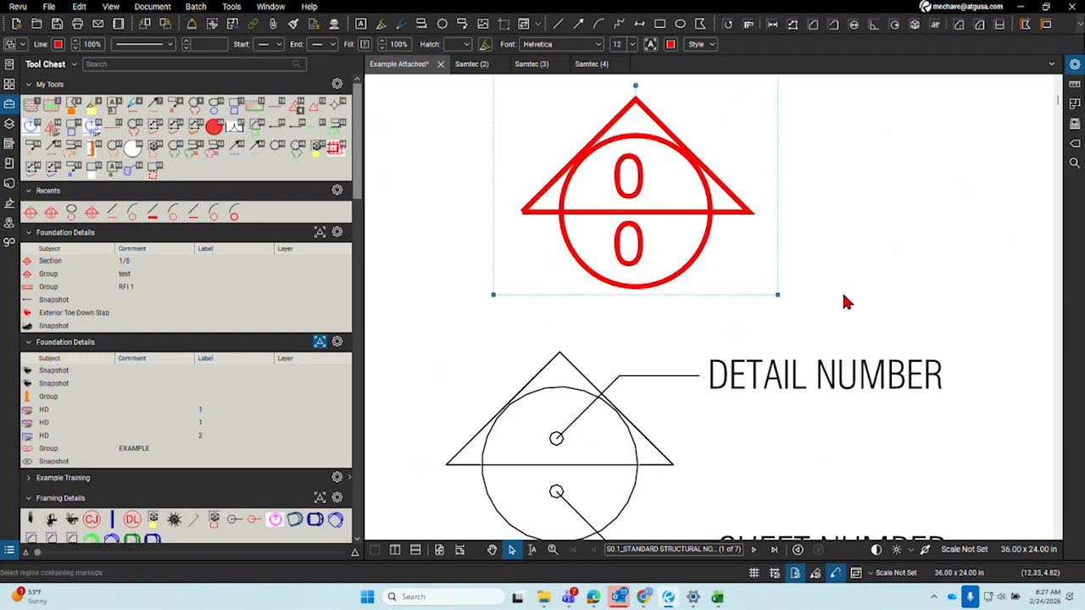
# Move the Section symbol to just above the DETAIL NUMBER label and deselect it
pyautogui.scroll(-3, 848, 306)
pyautogui.moveTo(767, 267); pyautogui.dragTo(838, 297)
pyautogui.scroll(3, 831, 305)
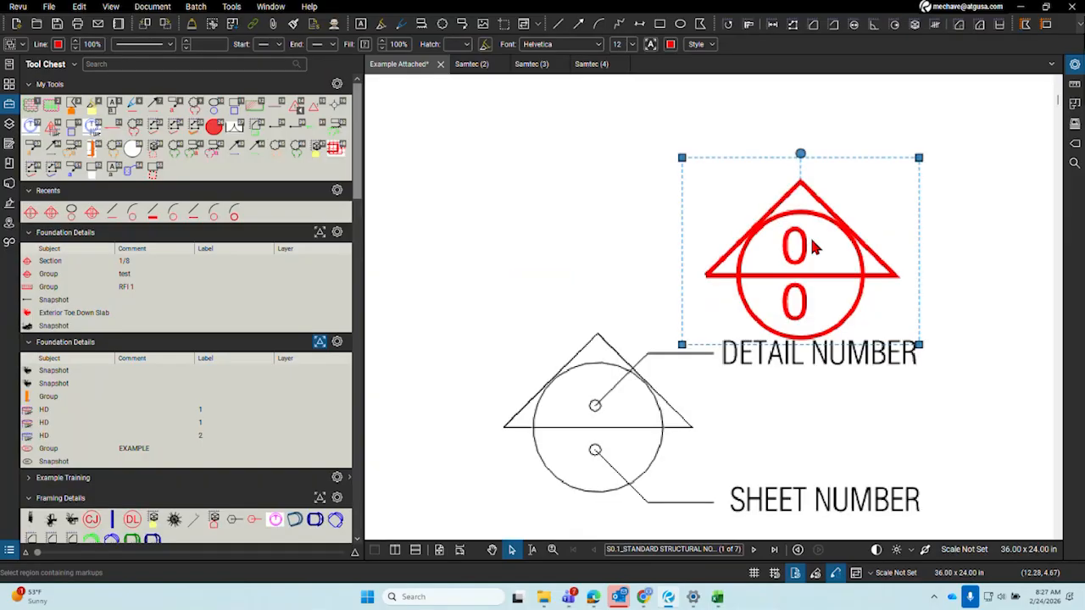
pyautogui.moveTo(912, 320); pyautogui.dragTo(753, 343)
pyautogui.click(718, 336)
pyautogui.click(686, 316)
pyautogui.click(862, 343)
pyautogui.scroll(-2, 882, 304)
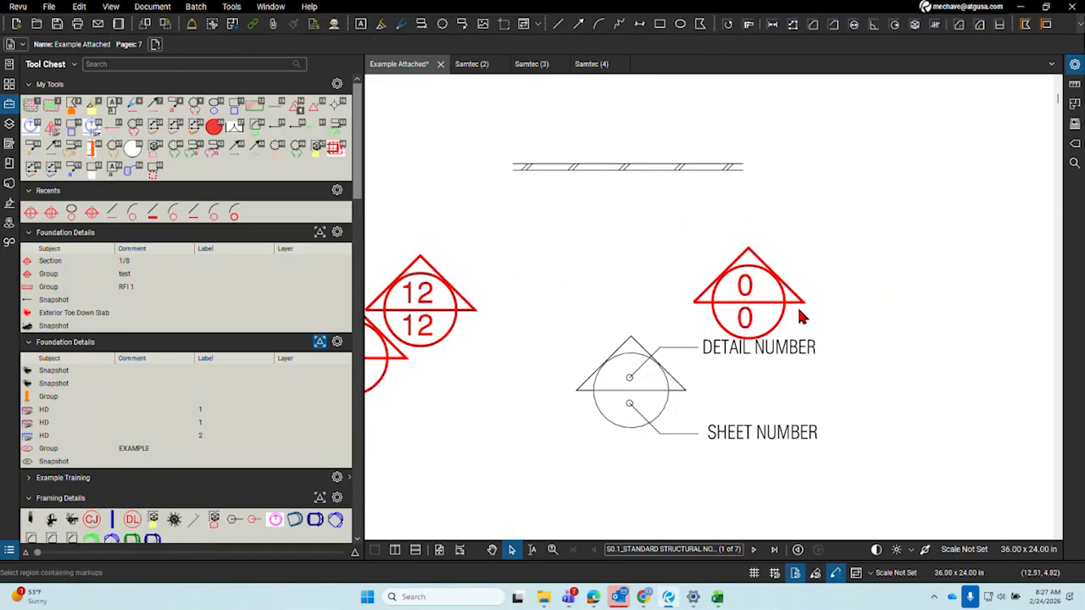
pyautogui.scroll(2, 797, 332)
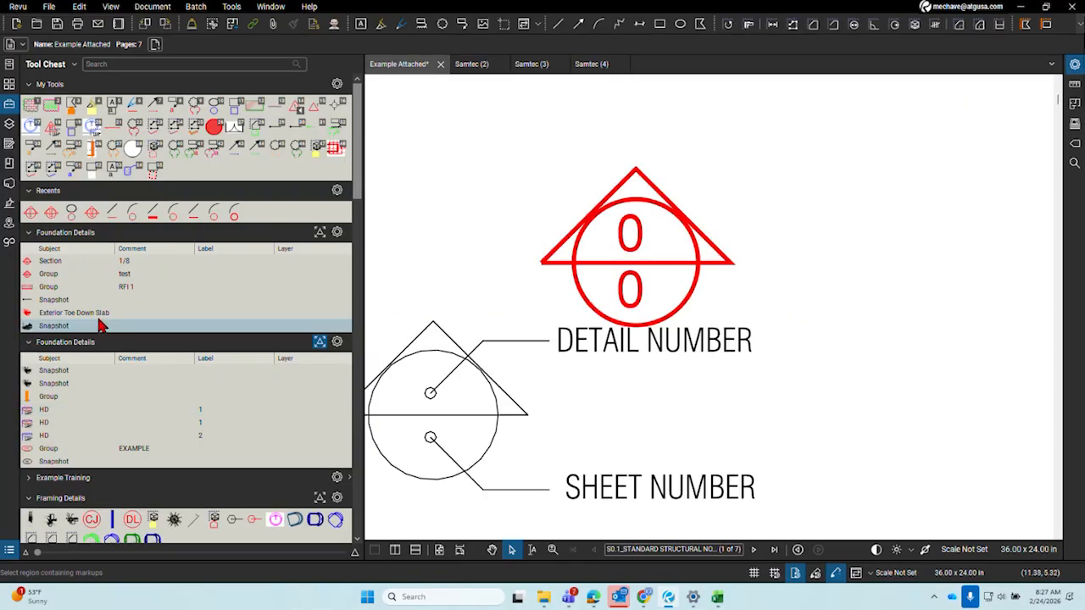
pyautogui.scroll(-3, 95, 276)
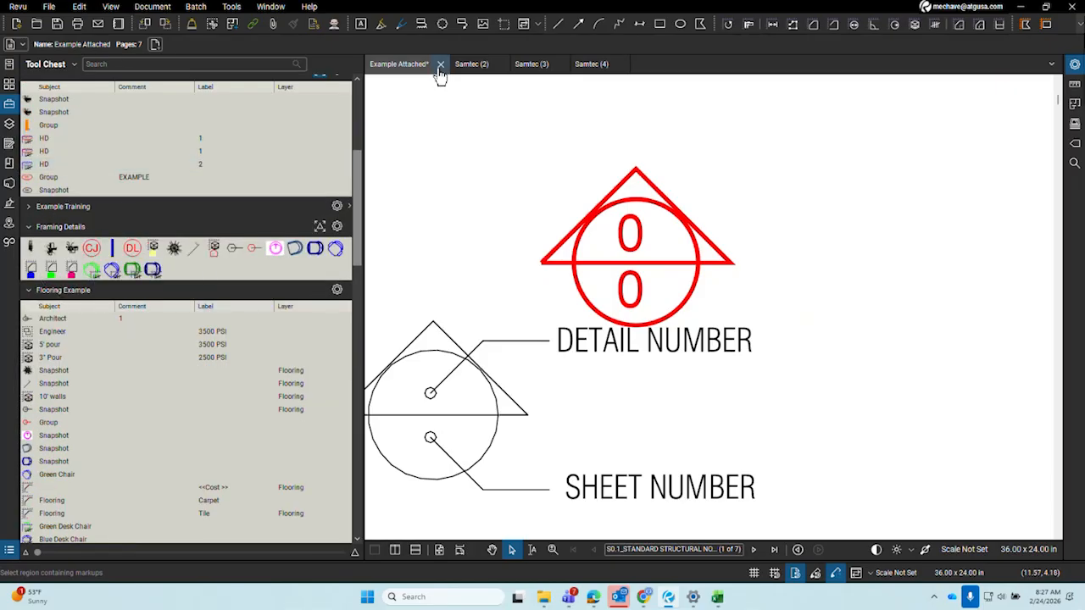
pyautogui.click(680, 24)
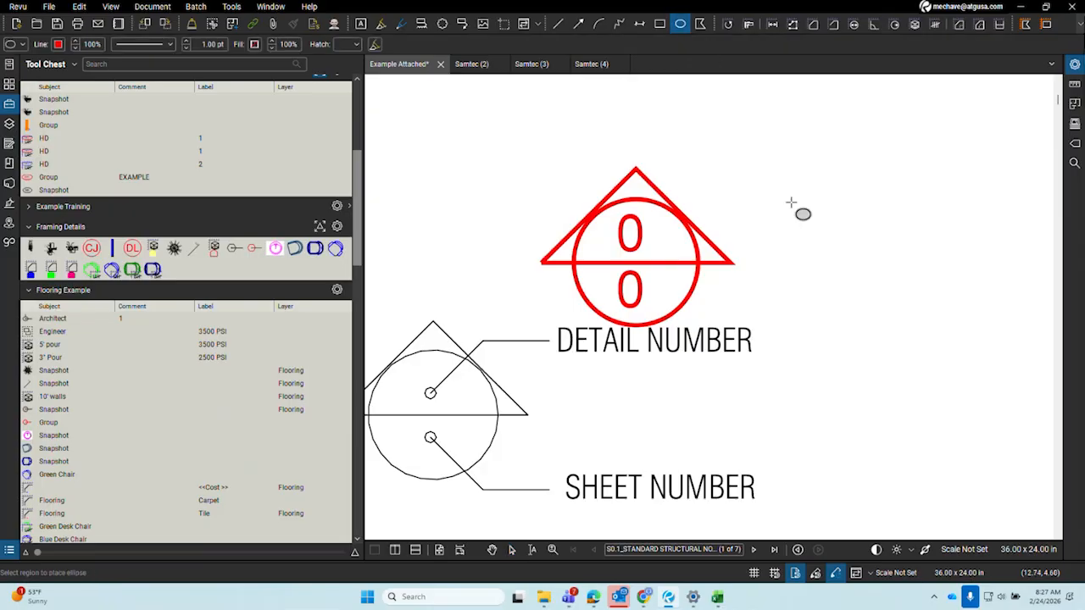
pyautogui.click(360, 24)
pyautogui.moveTo(778, 184); pyautogui.dragTo(896, 269)
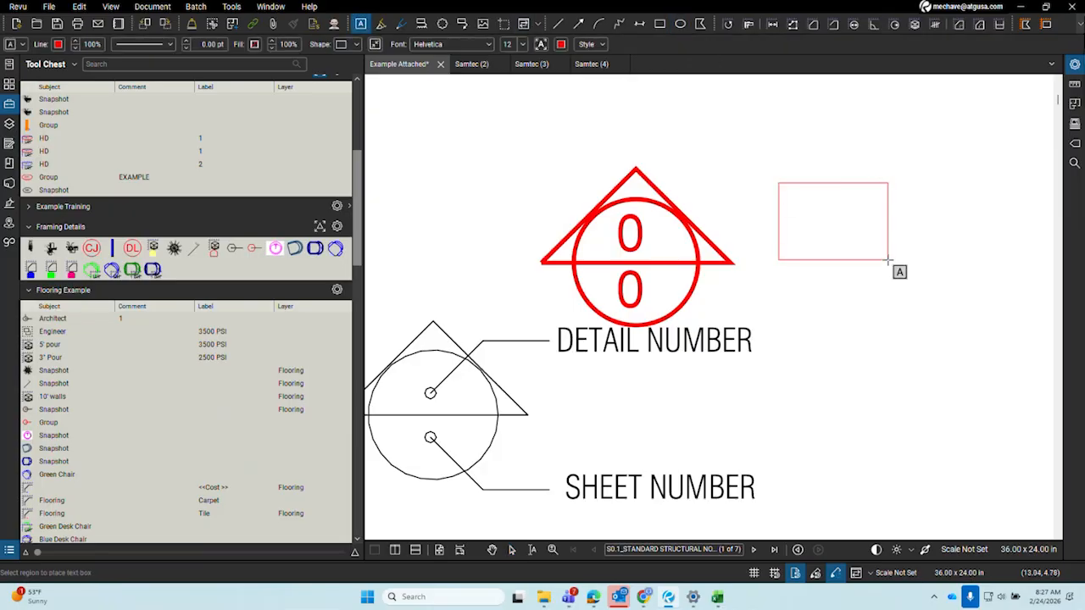
pyautogui.scroll(2, 712, 321)
pyautogui.scroll(2, 712, 320)
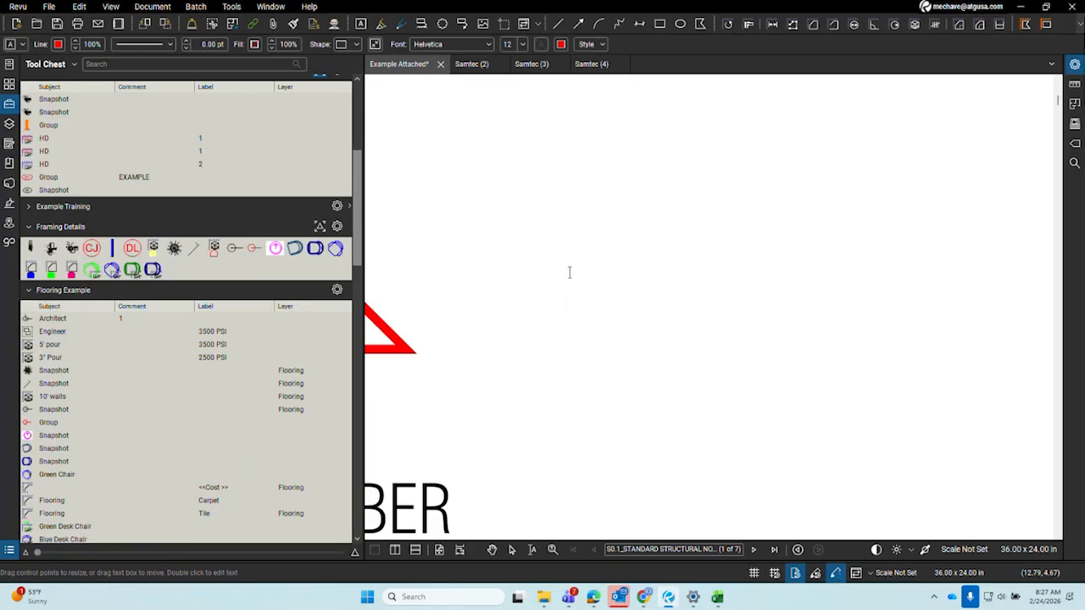
pyautogui.press('Escape')
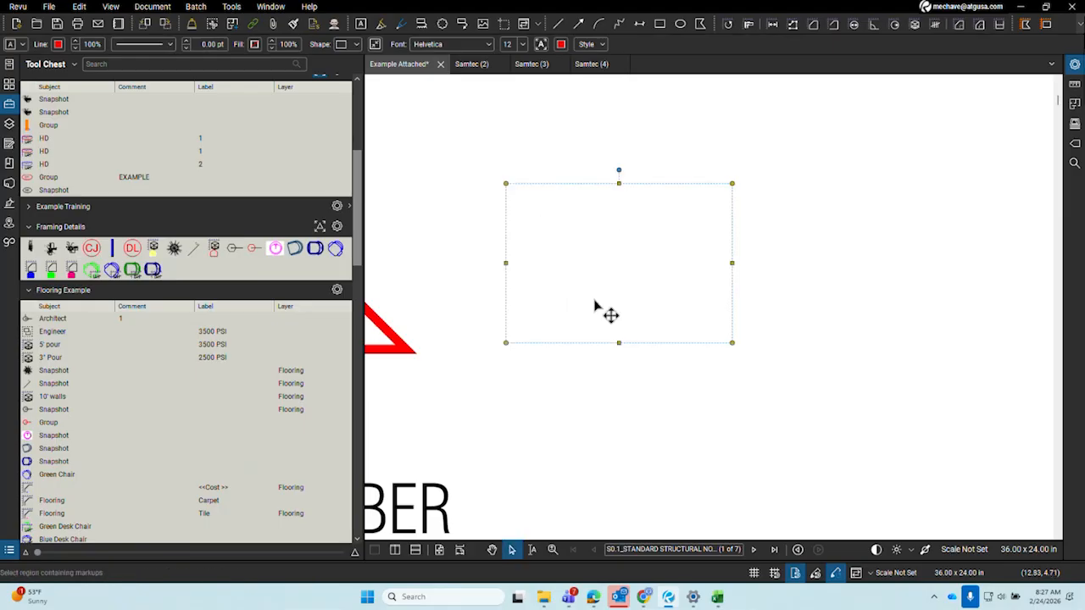
pyautogui.press('Delete')
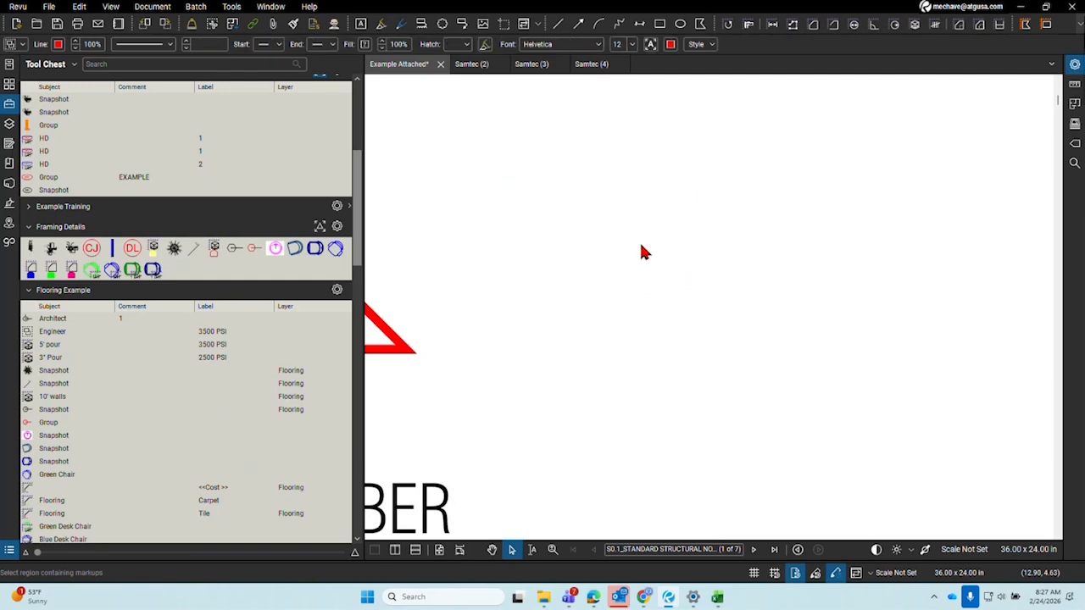
# Draw a red rectangle in the blank area between the 0/0 Section symbol and the STEEL label
pyautogui.scroll(-4, 736, 225)
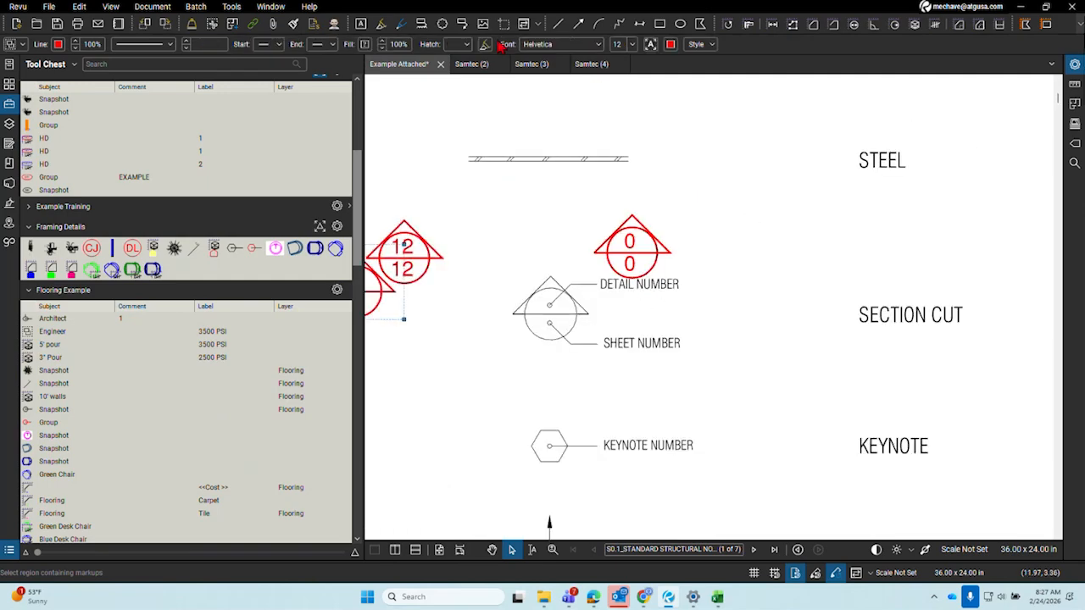
pyautogui.scroll(2, 722, 161)
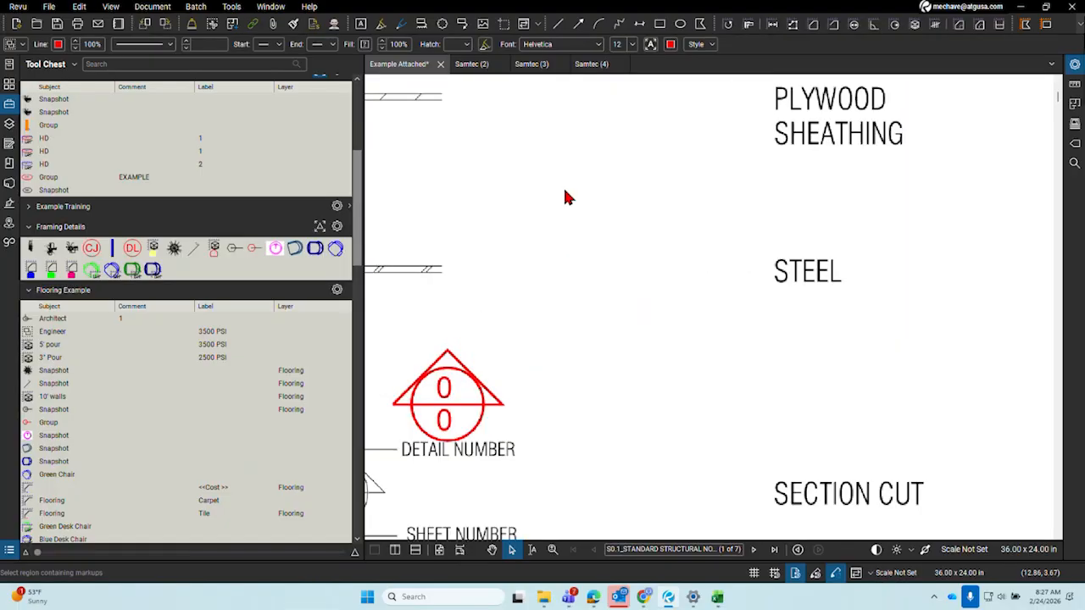
pyautogui.click(659, 24)
pyautogui.moveTo(537, 234); pyautogui.dragTo(734, 384)
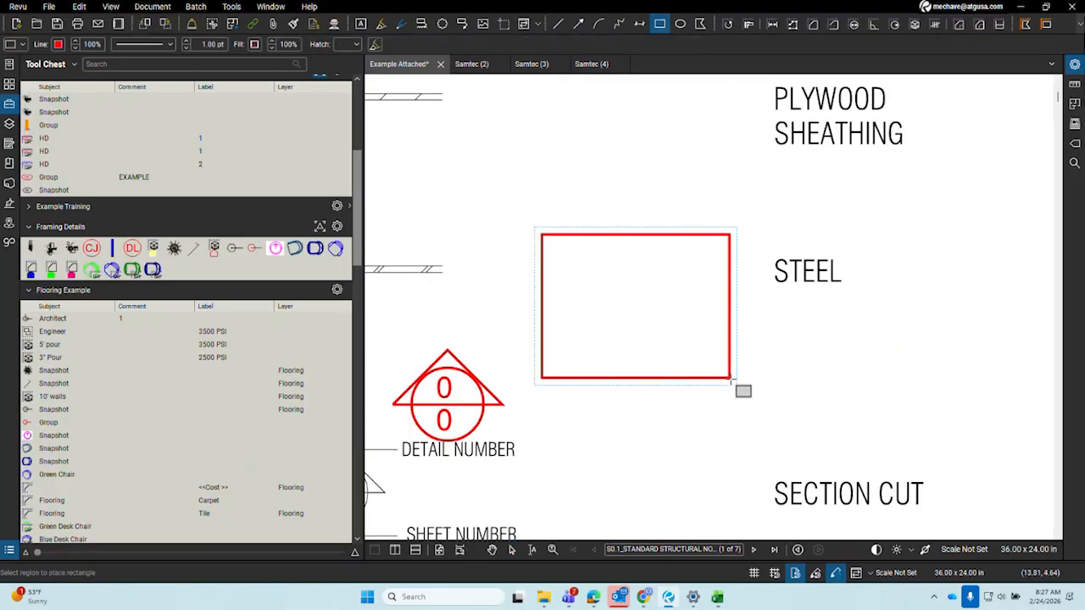
pyautogui.scroll(2, 618, 322)
pyautogui.press('Escape')
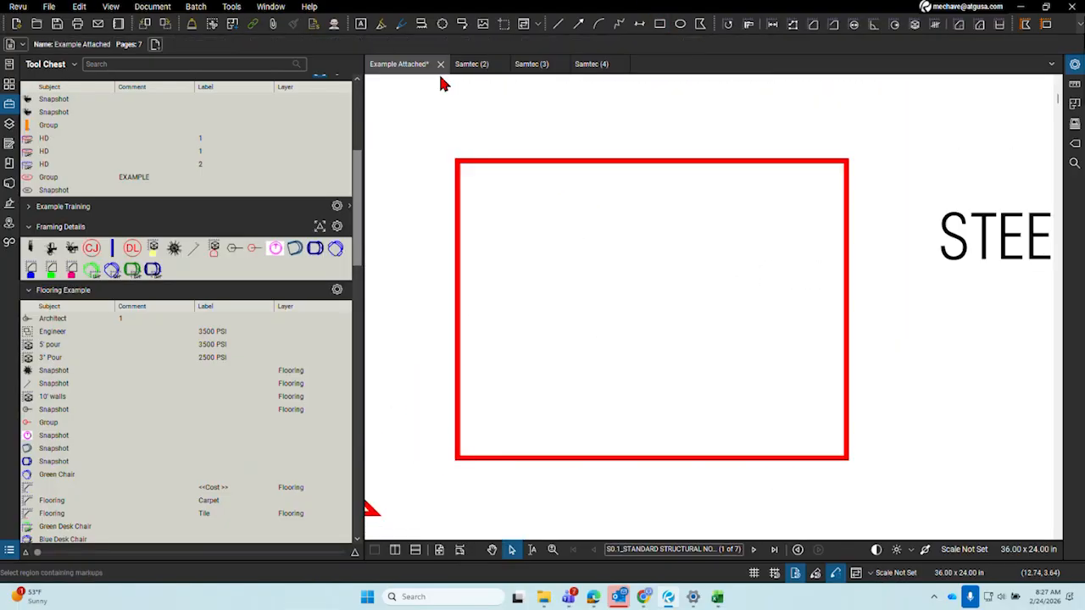
# Add a text box inside the rectangle reading "exammple"
pyautogui.click(361, 24)
pyautogui.click(611, 220)
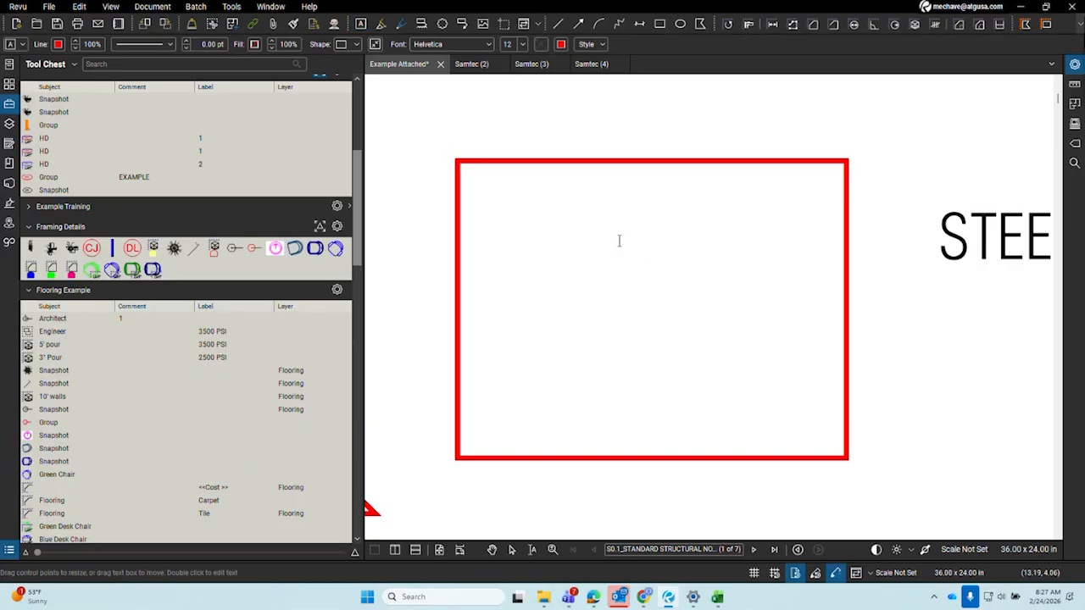
pyautogui.write('exammpl')
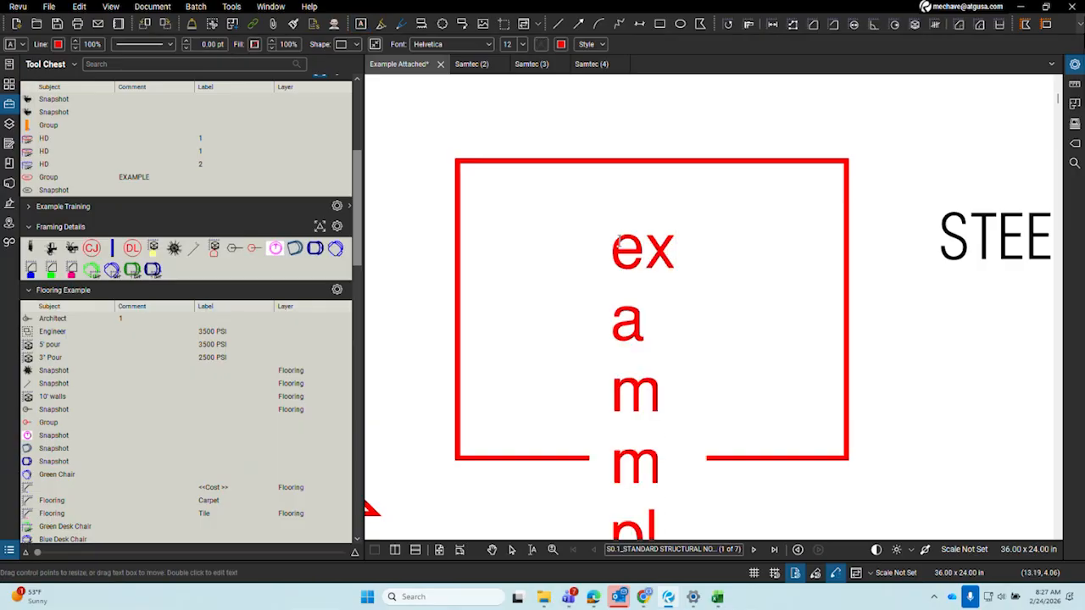
pyautogui.click(771, 226)
pyautogui.scroll(-3, 770, 225)
# Widen the text box so its word fits on one line and correct the text to "example"
pyautogui.click(620, 284)
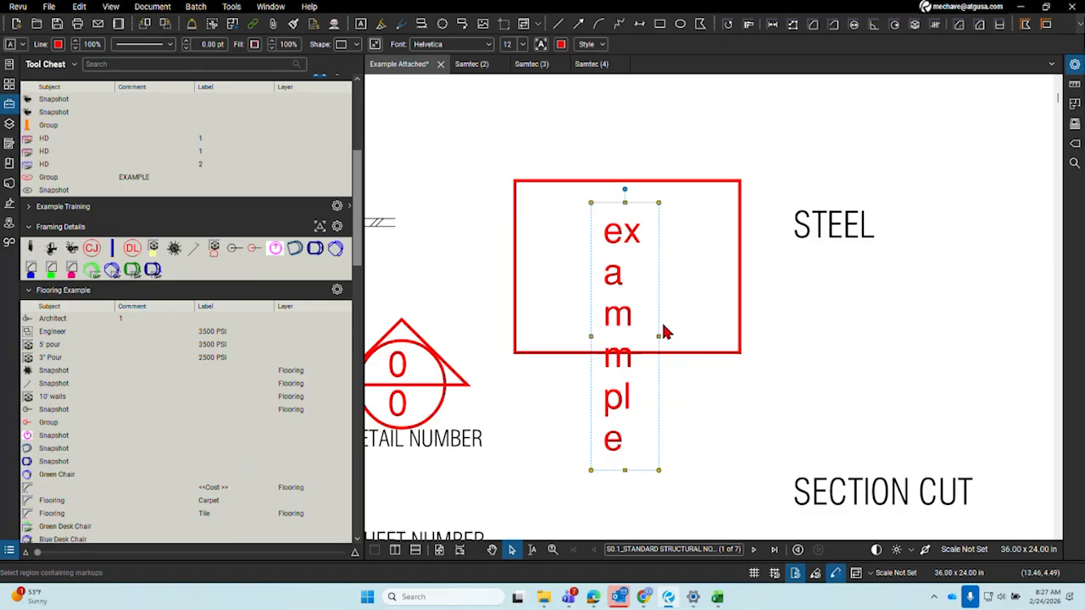
pyautogui.moveTo(658, 338); pyautogui.dragTo(844, 338)
pyautogui.doubleClick(696, 240)
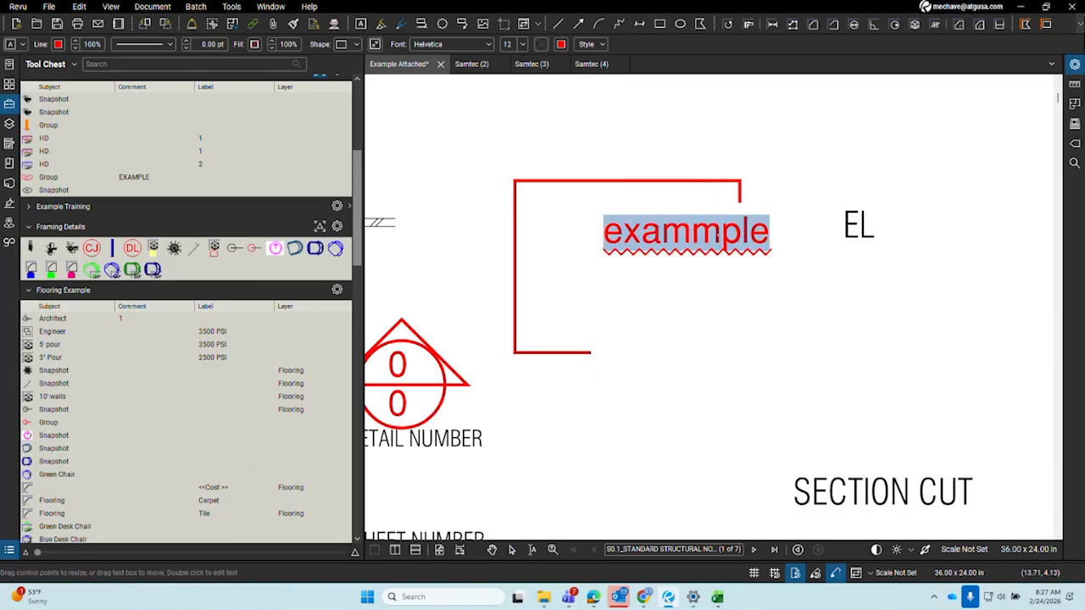
pyautogui.click(719, 239)
pyautogui.press('BackSpace')
pyautogui.click(659, 241)
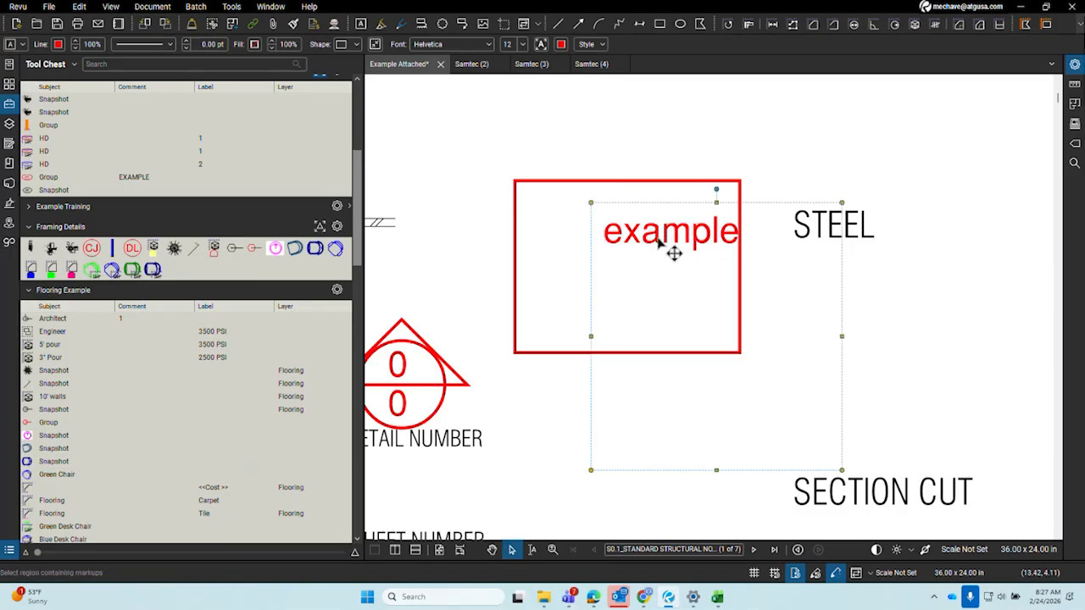
# Move the example text box into the upper part of the rectangle and place a copy of it below
pyautogui.moveTo(697, 239); pyautogui.dragTo(646, 222)
pyautogui.rightClick(644, 196)
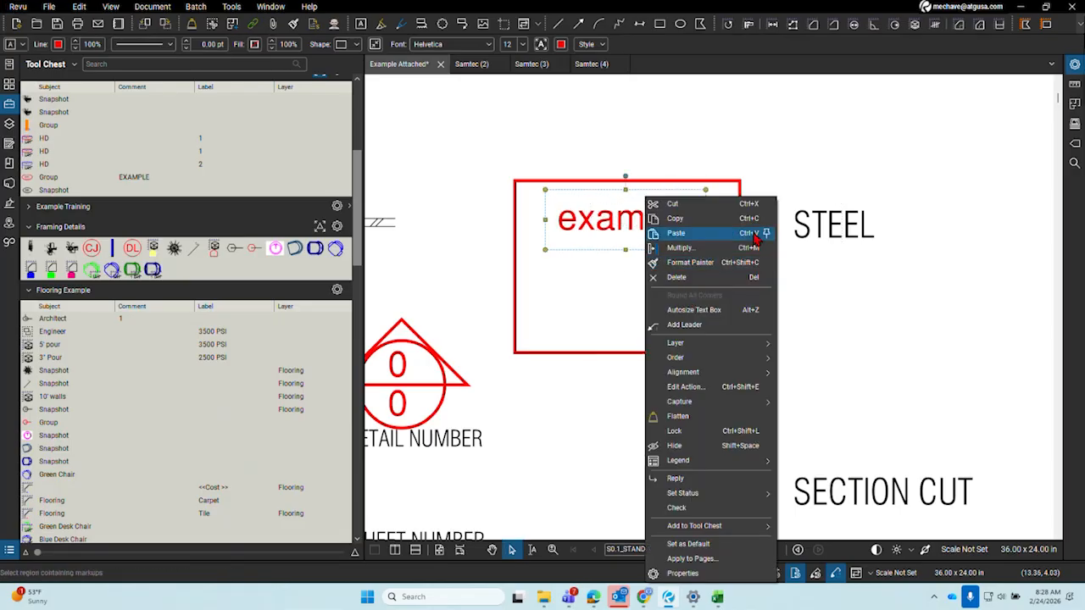
pyautogui.click(700, 222)
pyautogui.rightClick(662, 315)
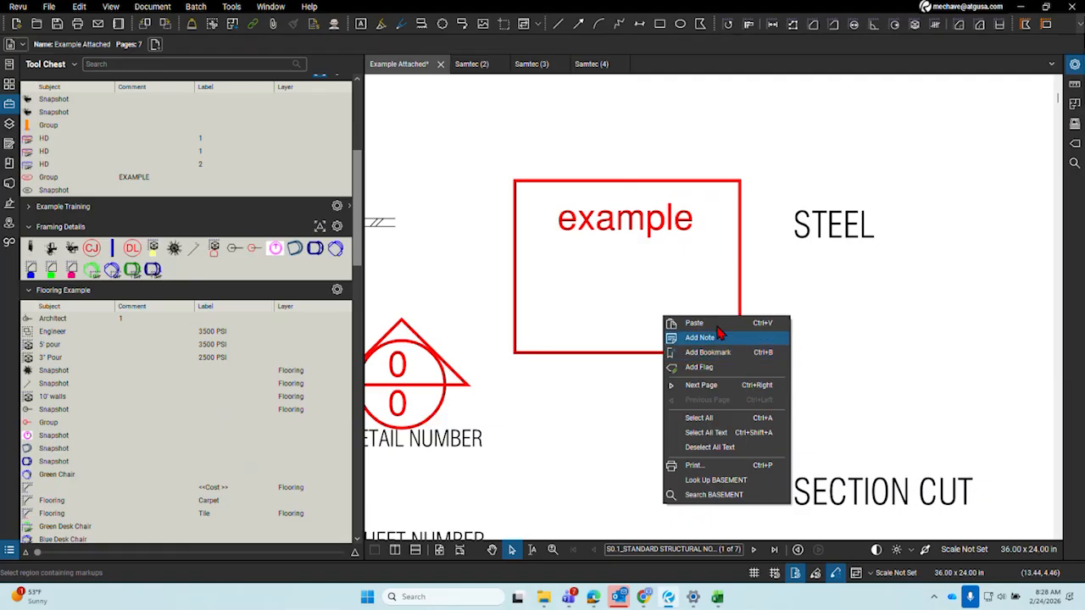
pyautogui.click(678, 320)
pyautogui.moveTo(725, 276); pyautogui.dragTo(602, 297)
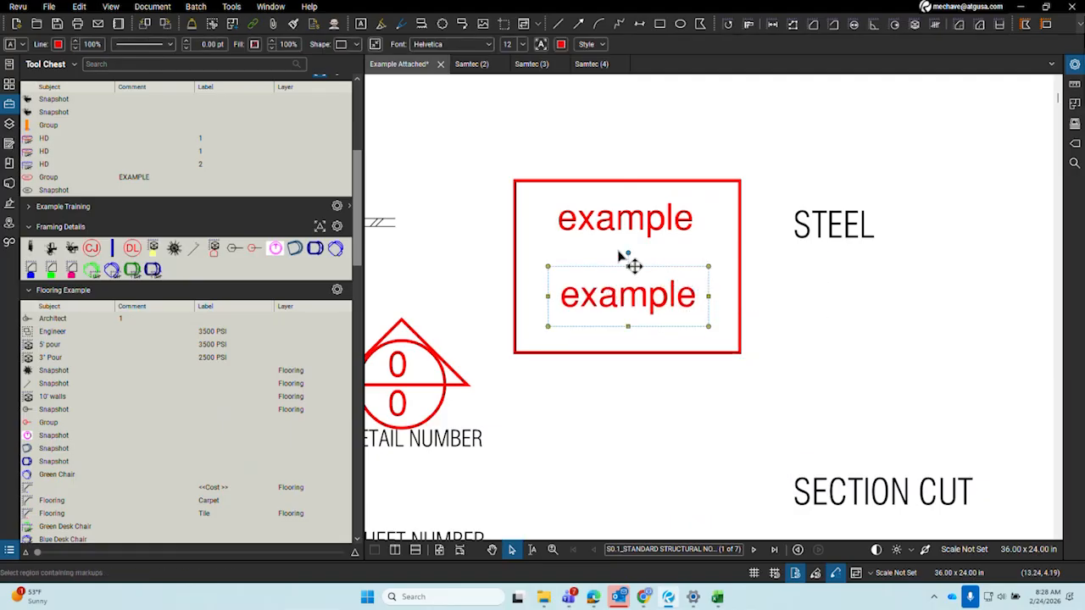
pyautogui.click(636, 233)
pyautogui.keyDown('shift'); pyautogui.click(657, 299); pyautogui.keyUp('shift')
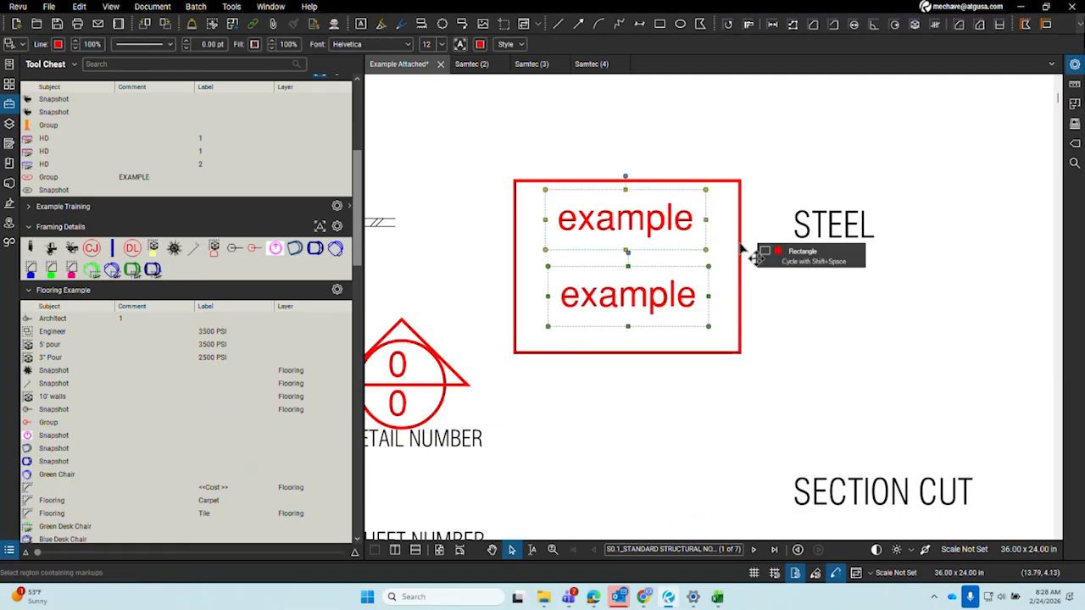
pyautogui.keyDown('shift'); pyautogui.click(740, 251); pyautogui.keyUp('shift')
pyautogui.click(765, 291)
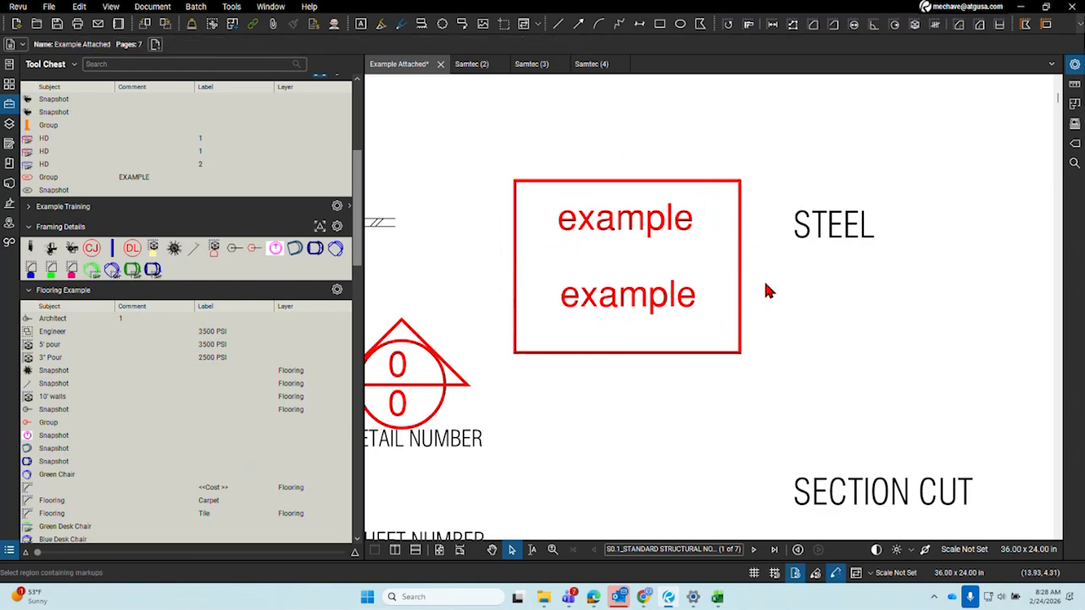
# Select the rectangle with both example text boxes and distribute them vertically
pyautogui.click(741, 288)
pyautogui.keyDown('shift'); pyautogui.click(661, 313); pyautogui.keyUp('shift')
pyautogui.keyDown('shift'); pyautogui.click(655, 225); pyautogui.keyUp('shift')
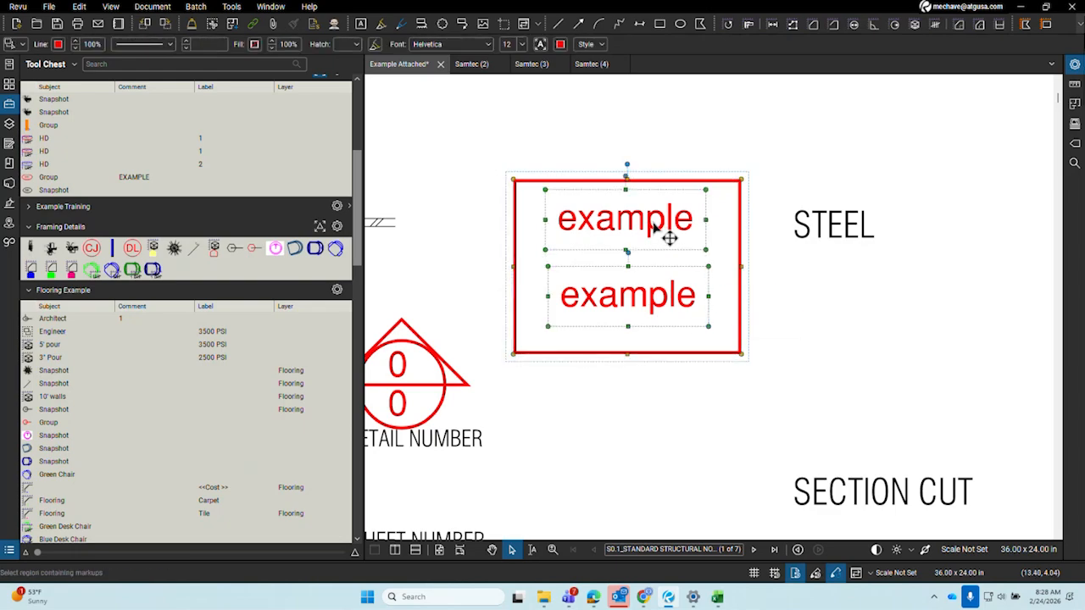
pyautogui.rightClick(655, 226)
pyautogui.moveTo(731, 373)
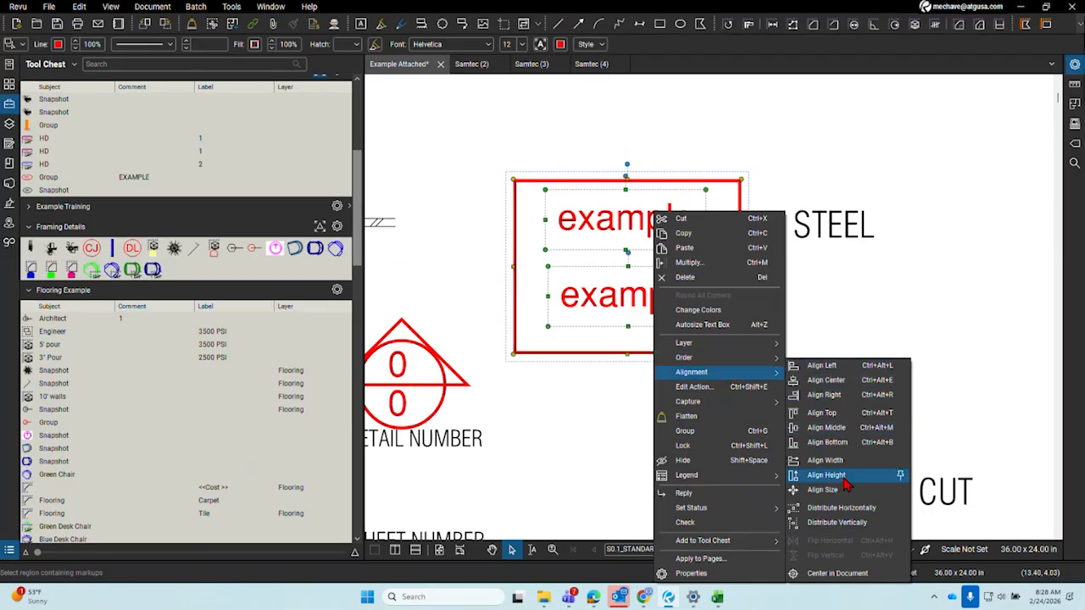
pyautogui.click(839, 522)
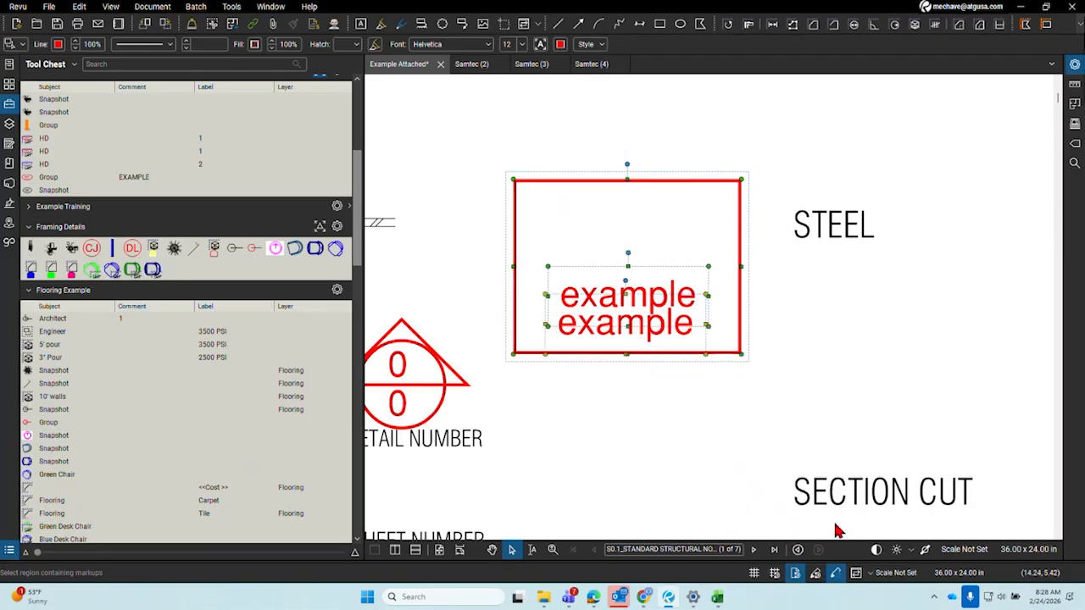
# Distribute the selected rectangle and text boxes horizontally, then clear the selection
pyautogui.rightClick(685, 299)
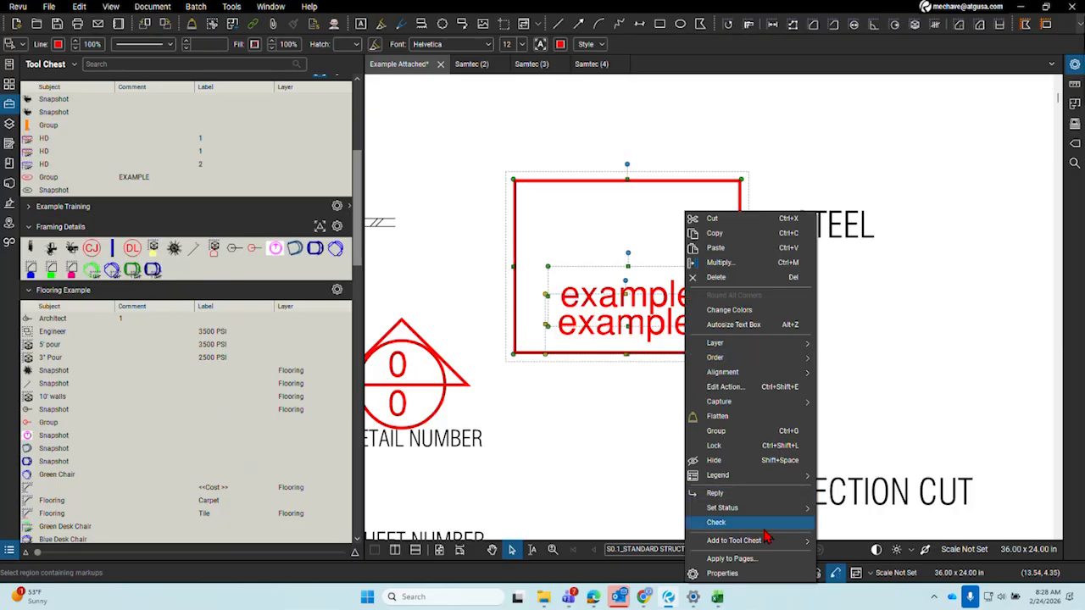
pyautogui.moveTo(776, 375)
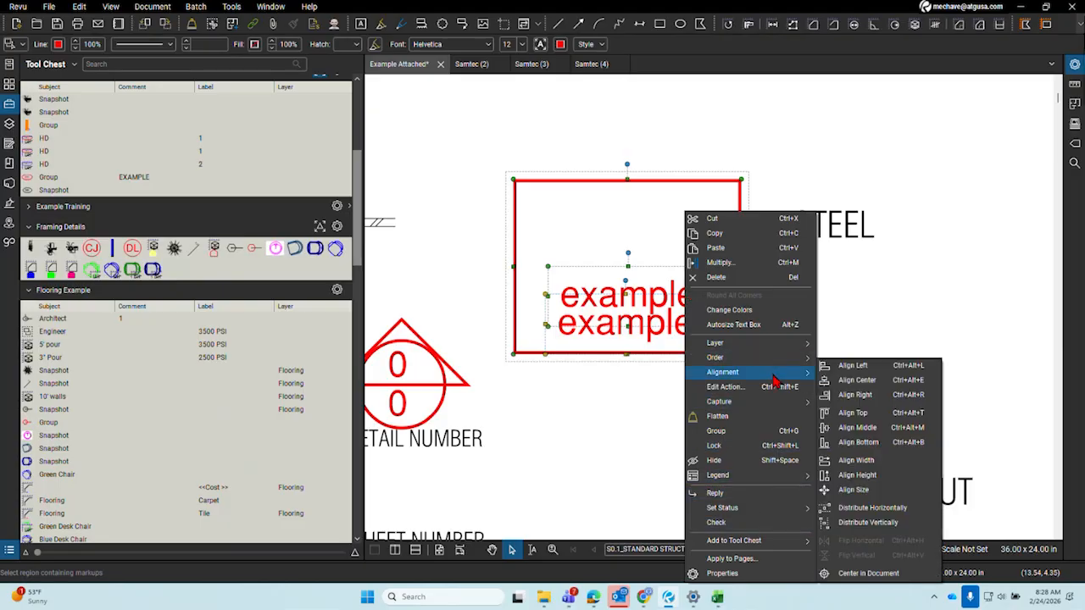
pyautogui.click(873, 509)
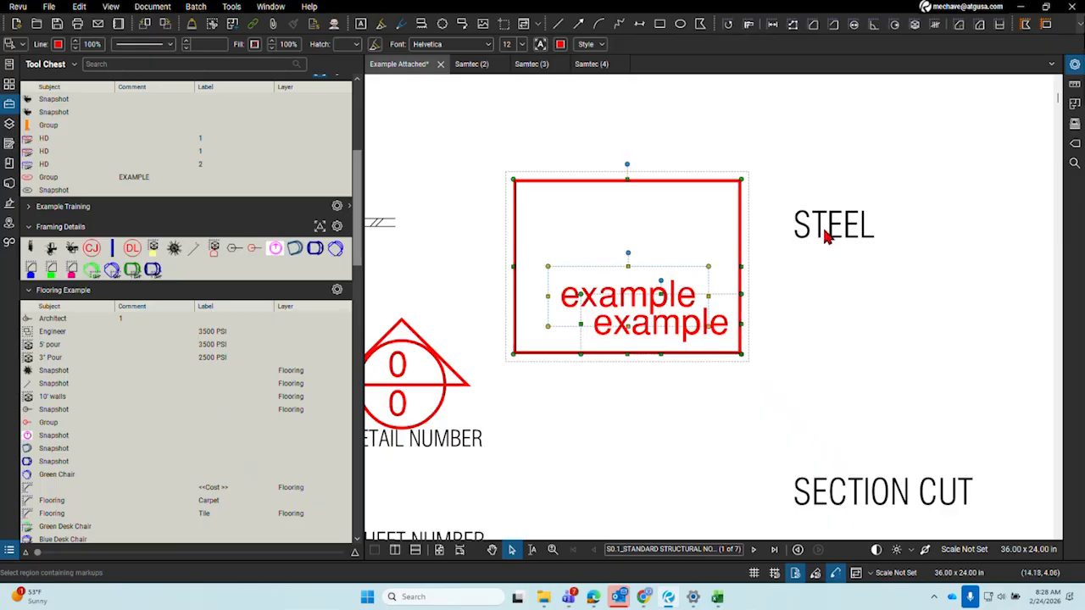
pyautogui.click(760, 289)
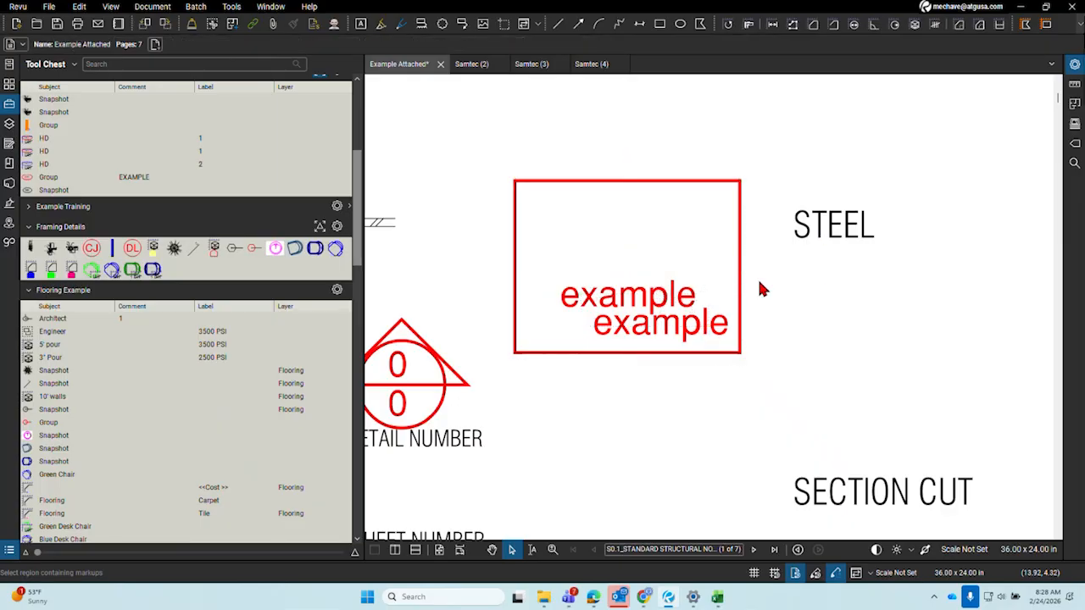
pyautogui.click(739, 287)
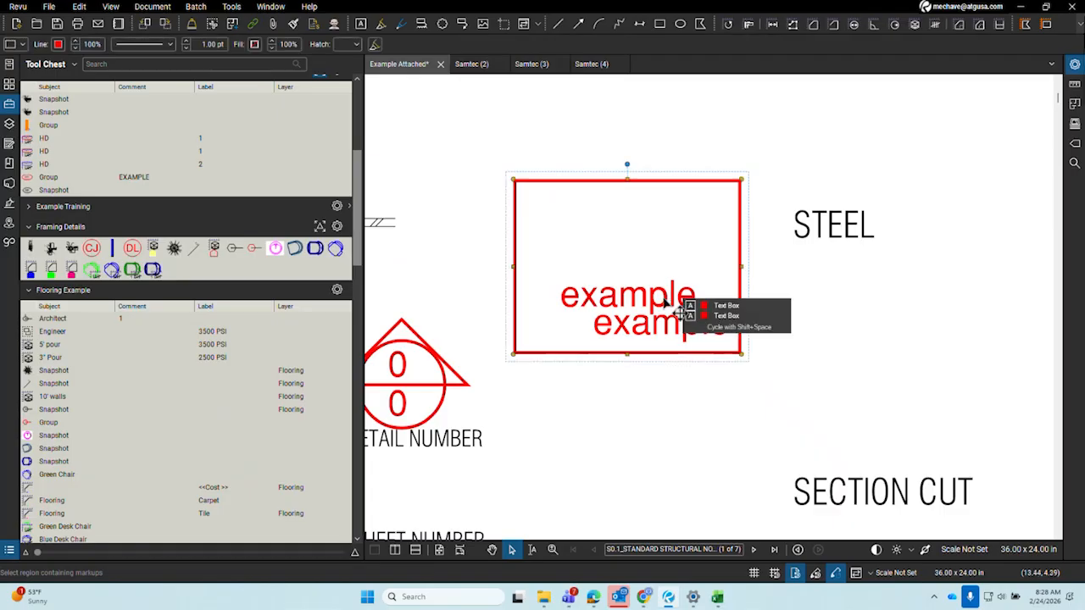
pyautogui.click(666, 337)
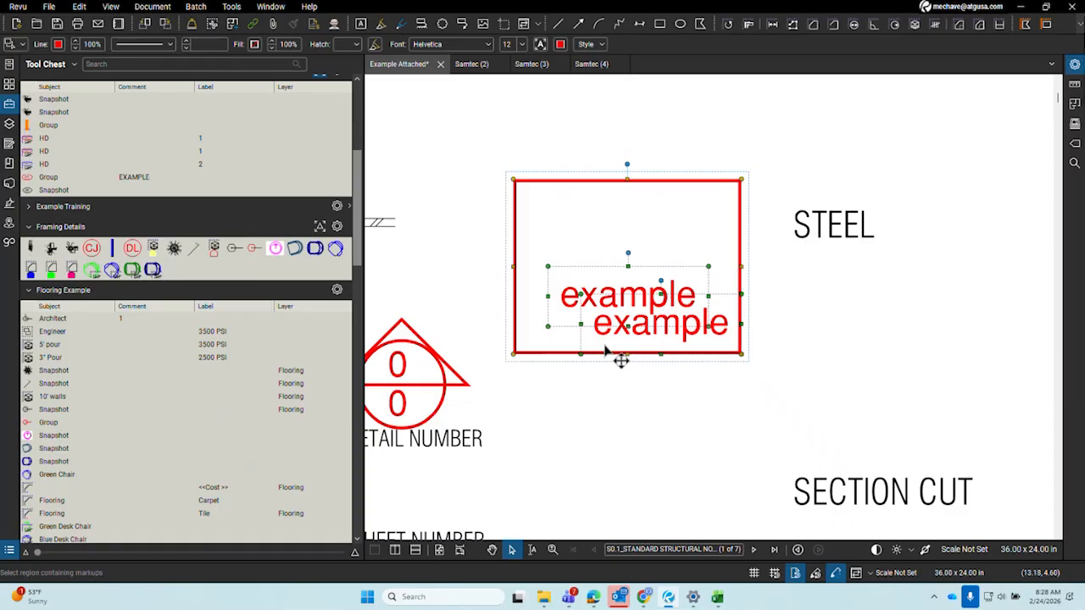
pyautogui.rightClick(636, 335)
pyautogui.click(935, 383)
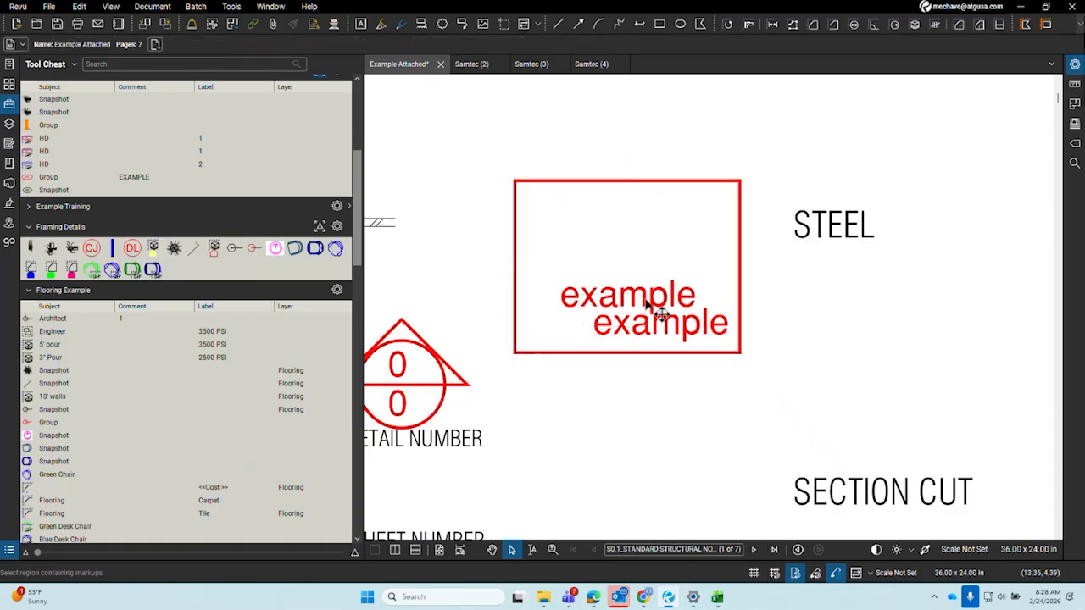
# Reselect the rectangle and the two overlapping example text boxes and distribute them vertically again
pyautogui.click(741, 272)
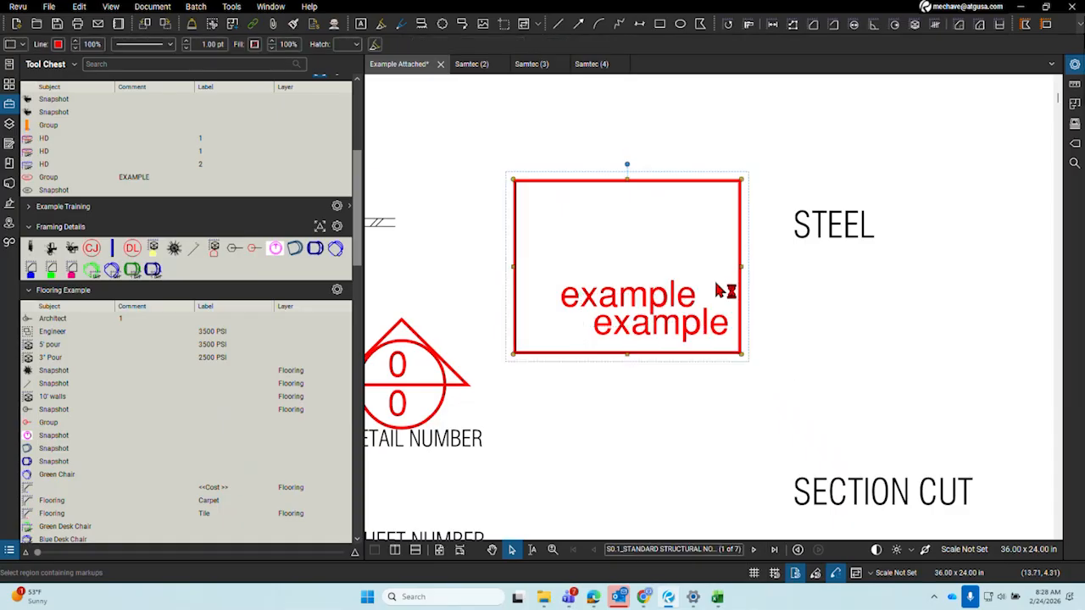
pyautogui.keyDown('shift'); pyautogui.click(657, 299); pyautogui.keyUp('shift')
pyautogui.keyDown('shift'); pyautogui.click(687, 347); pyautogui.keyUp('shift')
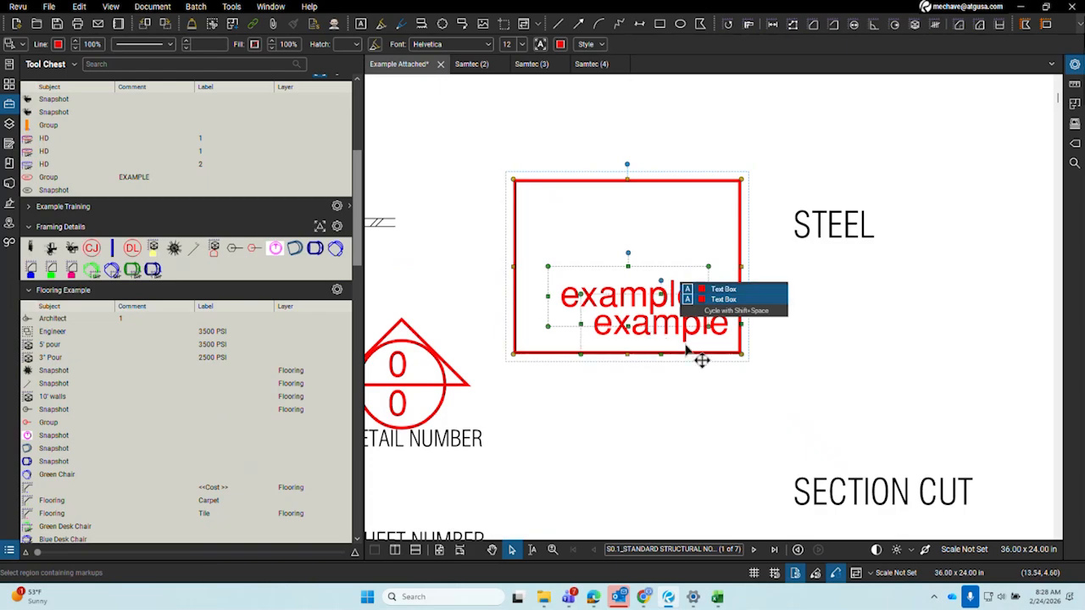
pyautogui.rightClick(750, 199)
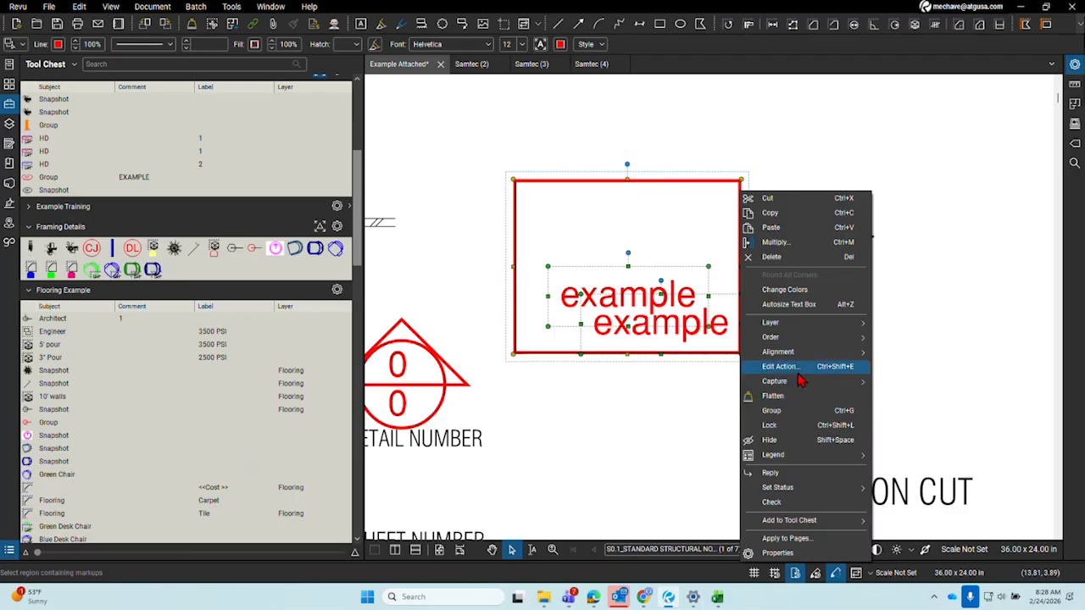
pyautogui.moveTo(801, 353)
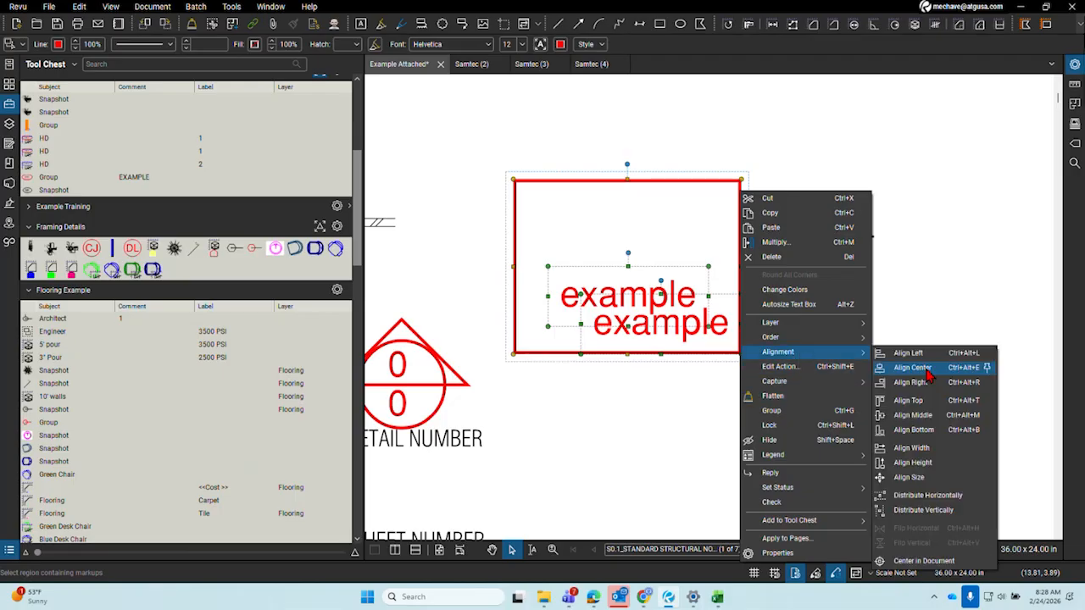
pyautogui.click(912, 506)
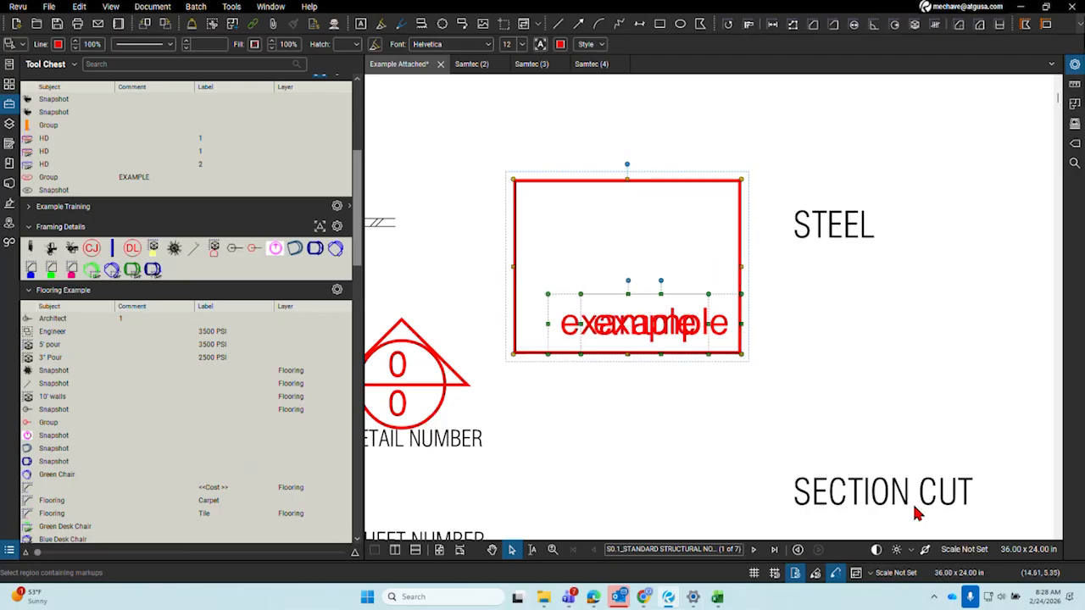
# Distribute the selected rectangle and both example text boxes vertically, align them by their centers and clear the selection
pyautogui.rightClick(751, 252)
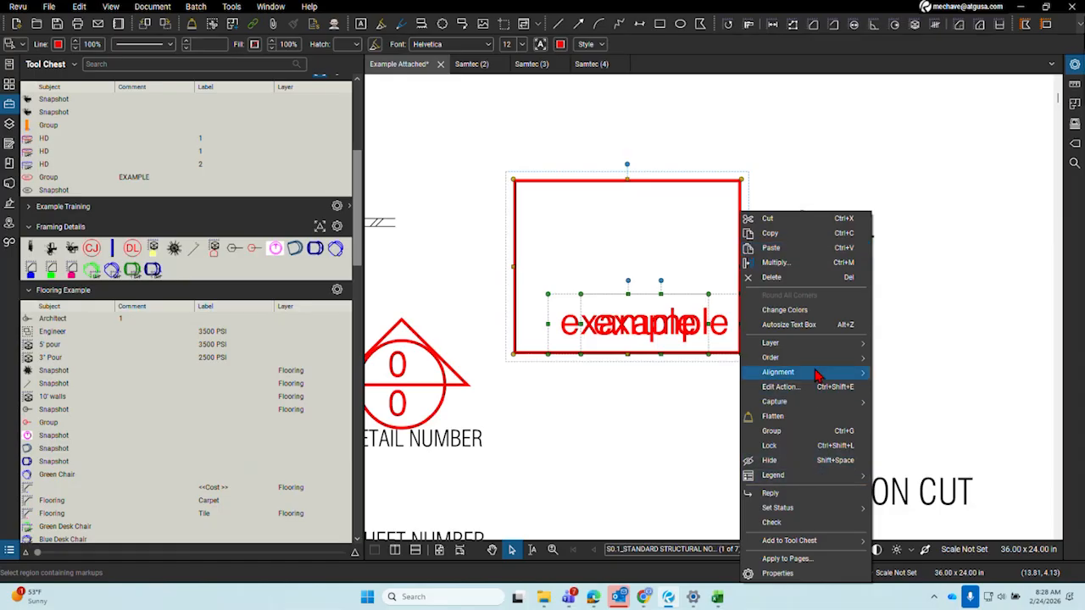
pyautogui.moveTo(822, 374)
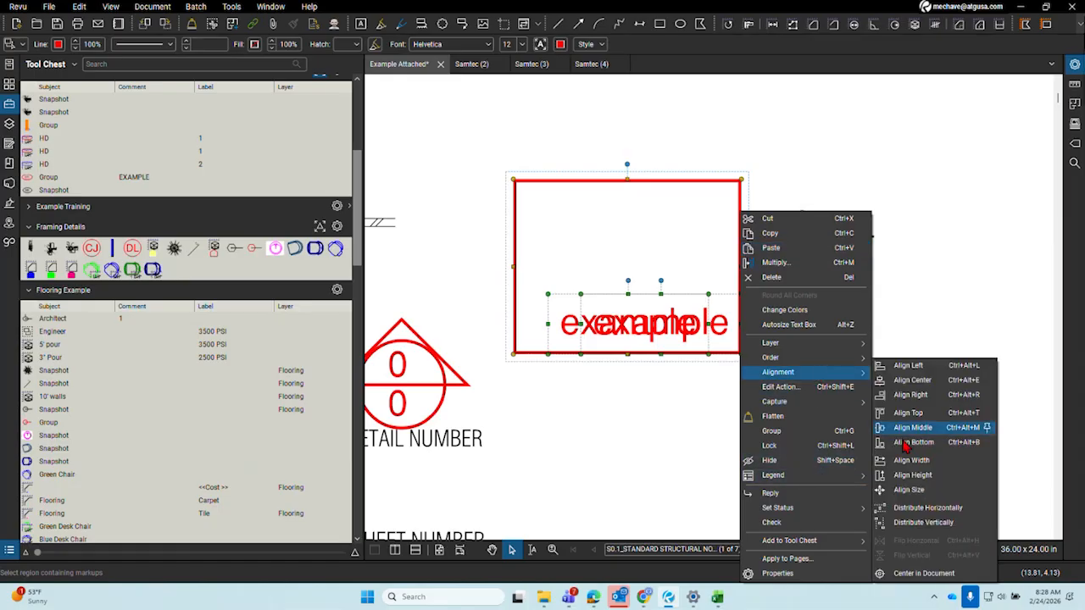
pyautogui.click(910, 525)
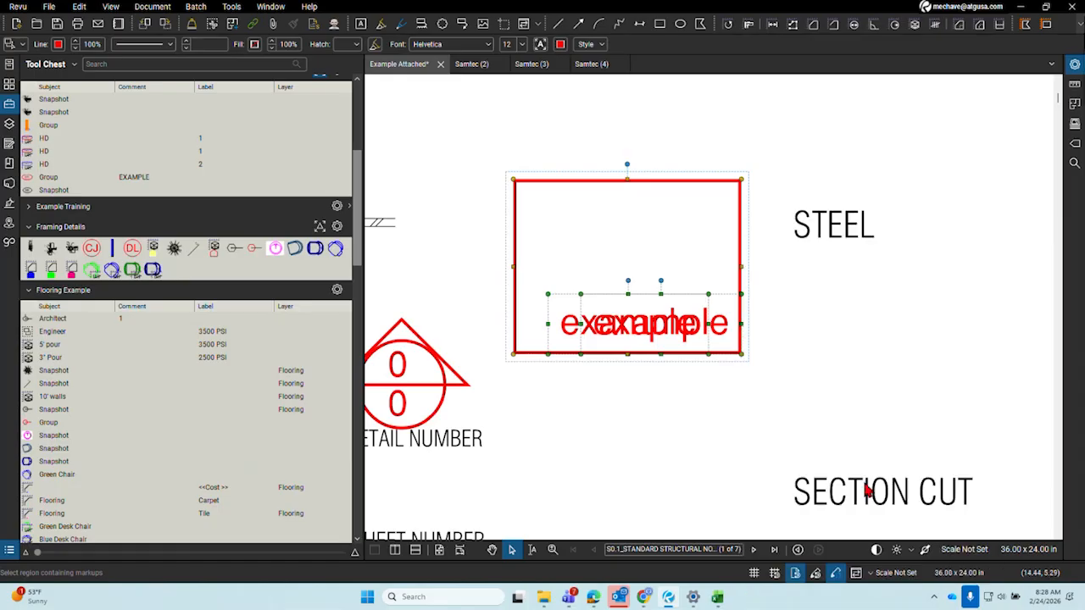
pyautogui.rightClick(742, 255)
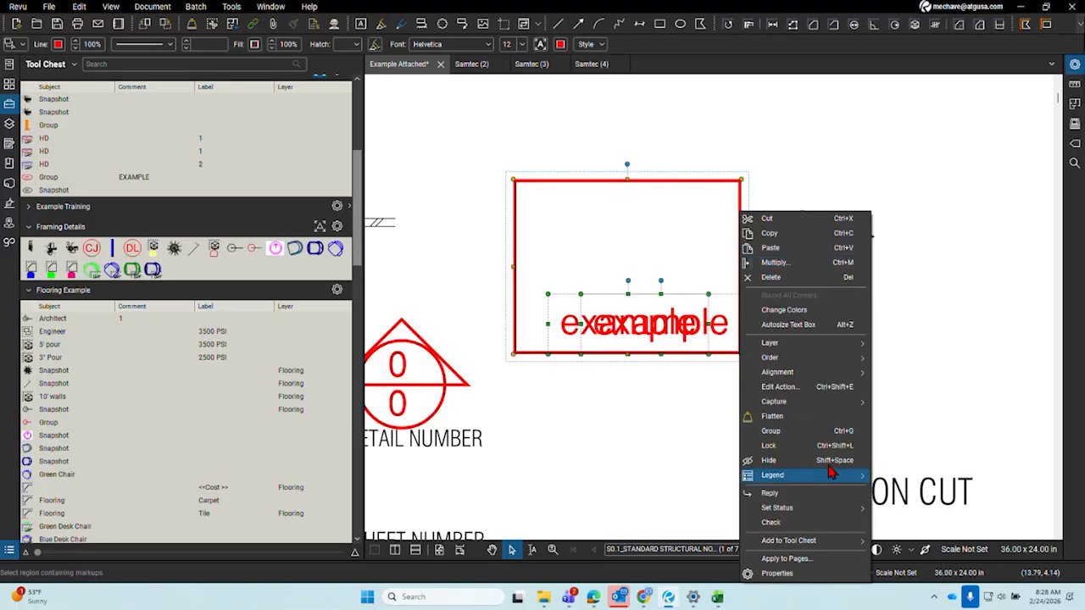
pyautogui.moveTo(820, 374)
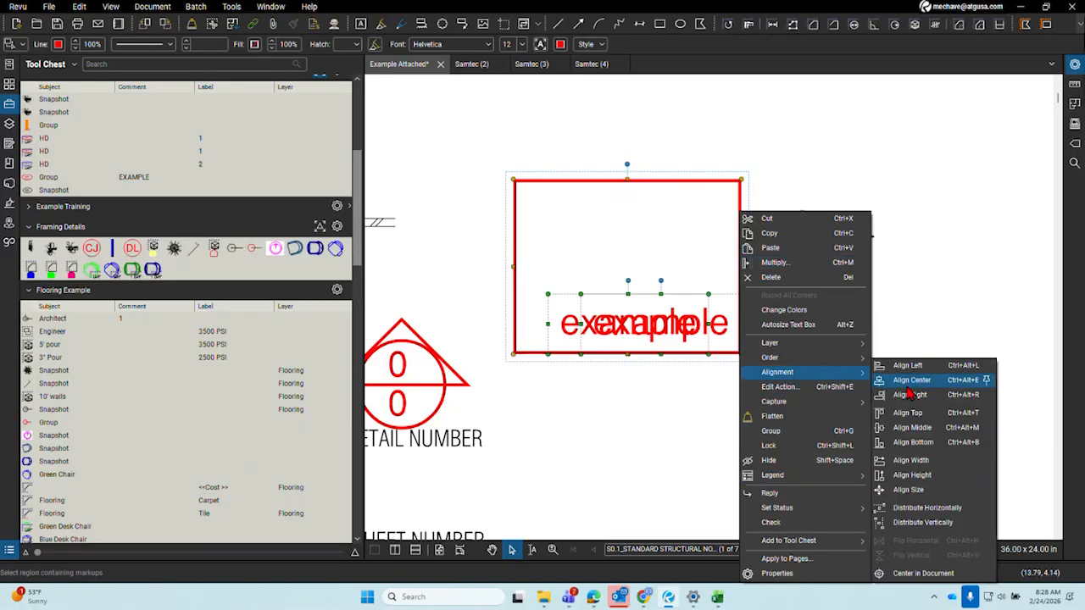
pyautogui.click(910, 381)
pyautogui.click(771, 409)
# Separate the two overlapping example text boxes inside the rectangle so that one sits above the other, leaving nothing selected
pyautogui.click(667, 331)
pyautogui.moveTo(667, 331); pyautogui.dragTo(671, 288)
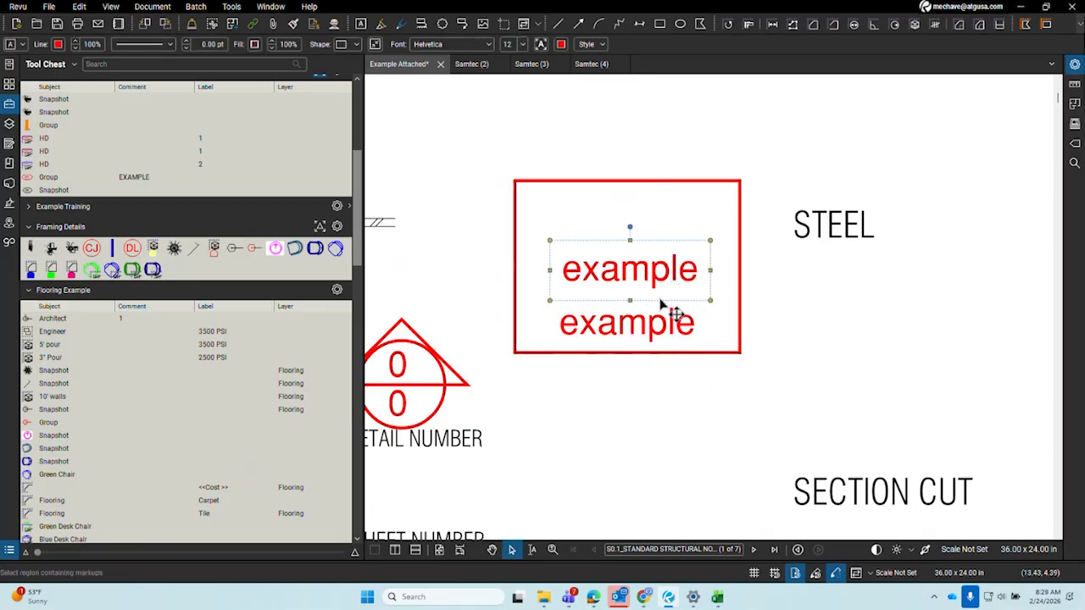
pyautogui.moveTo(662, 331); pyautogui.dragTo(669, 324)
pyautogui.click(860, 330)
pyautogui.scroll(-1, 837, 346)
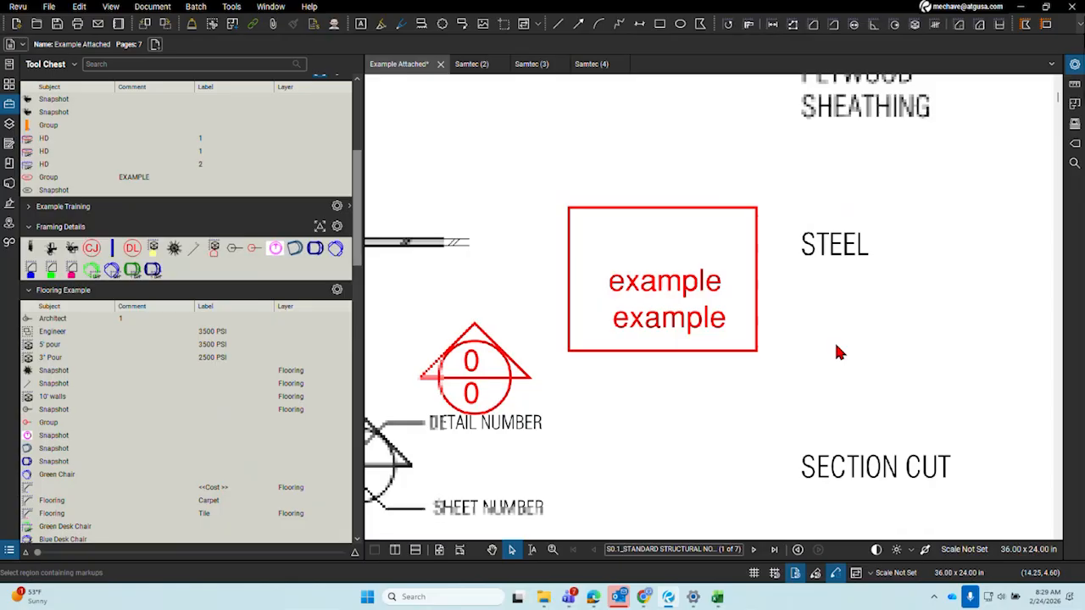
pyautogui.scroll(-1, 838, 353)
pyautogui.rightClick(773, 264)
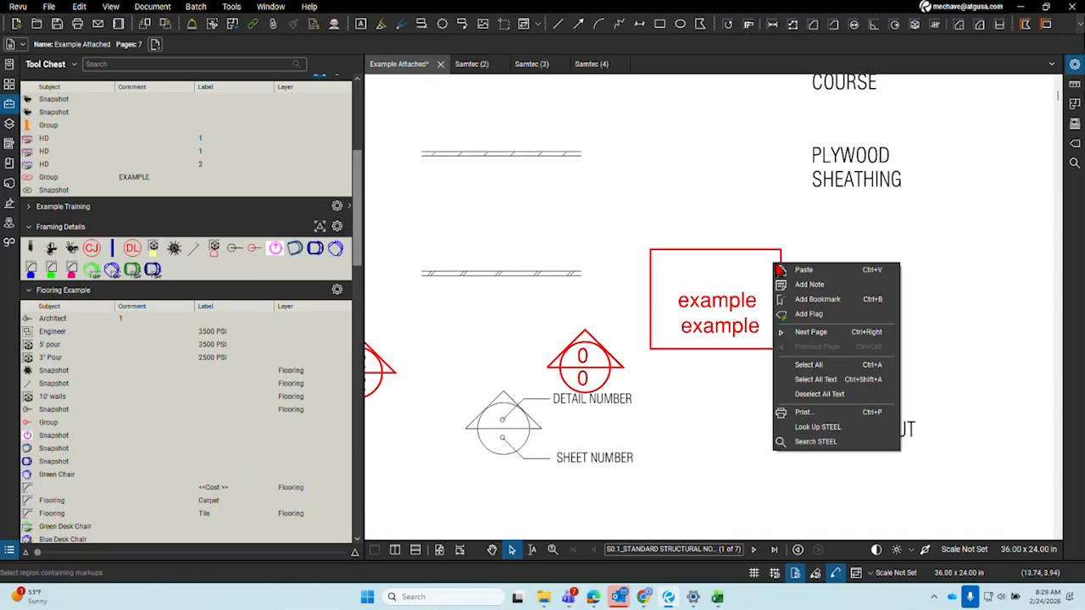
pyautogui.click(738, 302)
pyautogui.keyDown('shift'); pyautogui.click(730, 329); pyautogui.keyUp('shift')
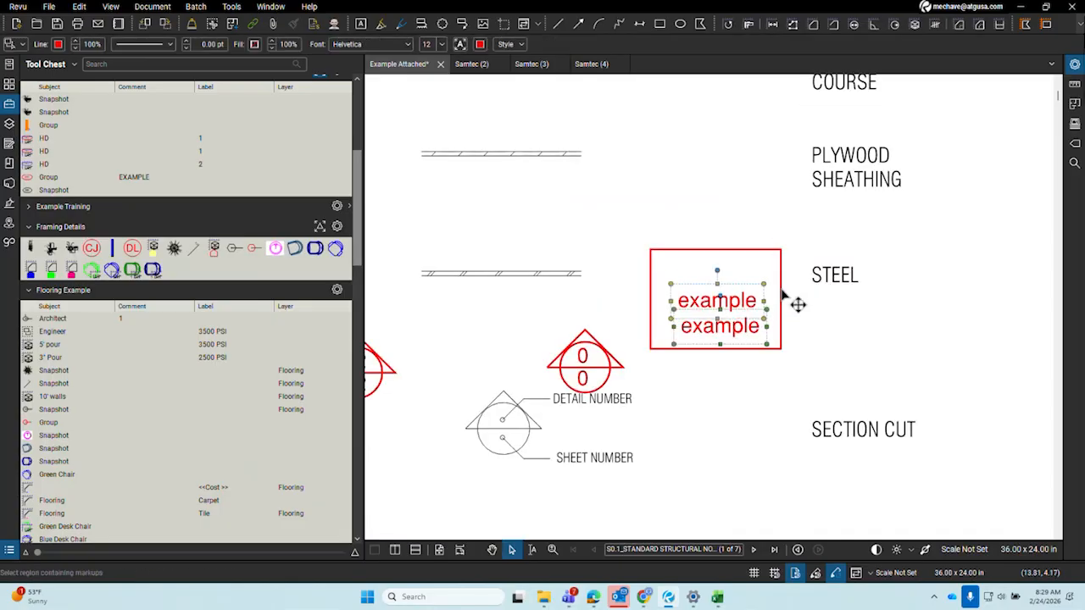
pyautogui.rightClick(783, 292)
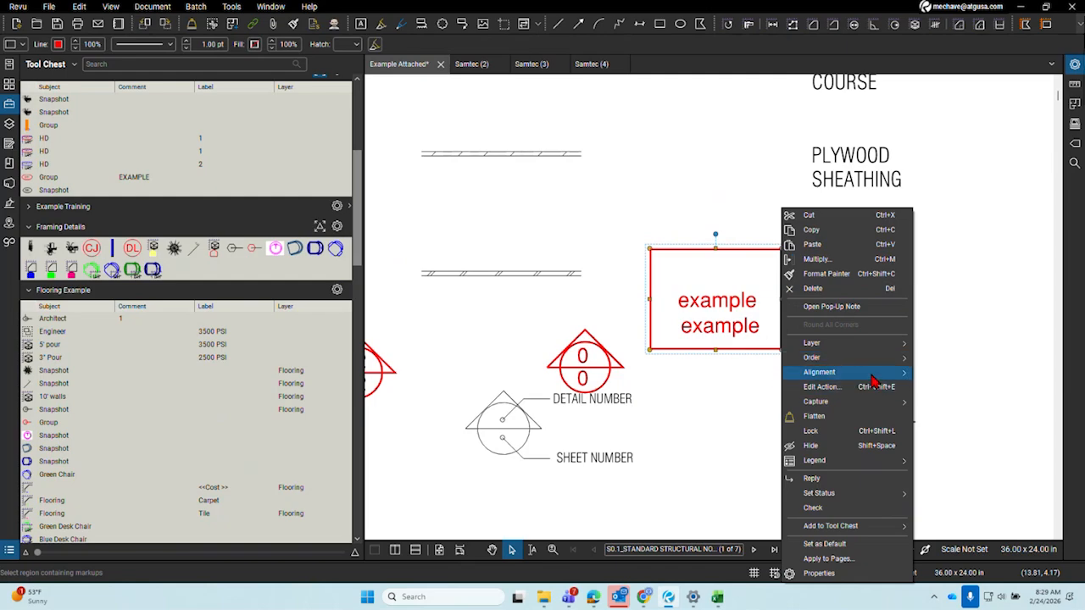
pyautogui.click(933, 310)
# Open the ATG Dashboard Images and ATG Dashboard projects from the joined Studio projects
pyautogui.click(9, 183)
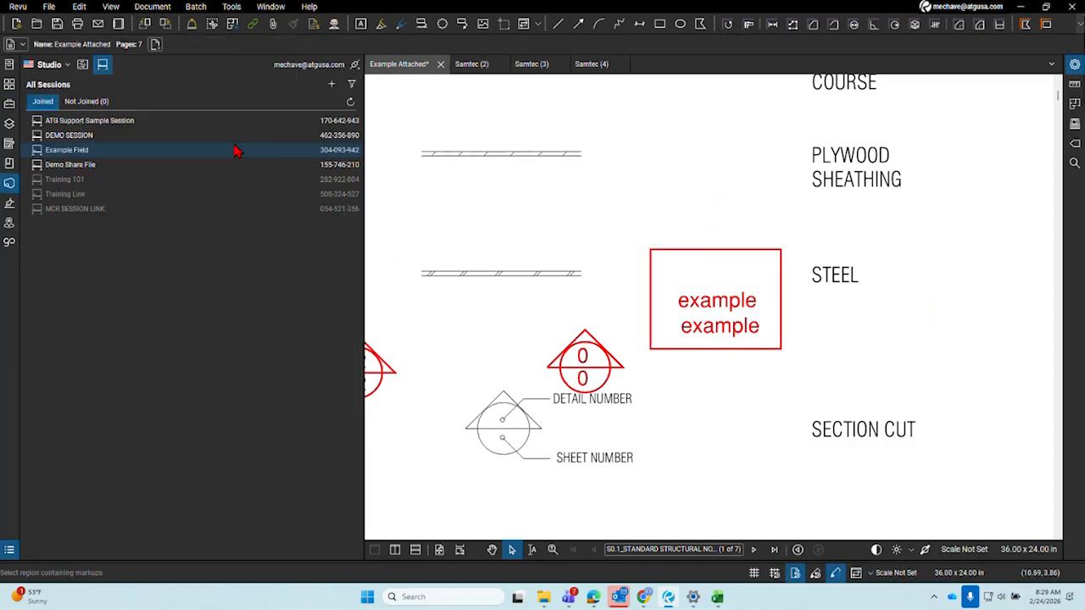
pyautogui.click(83, 65)
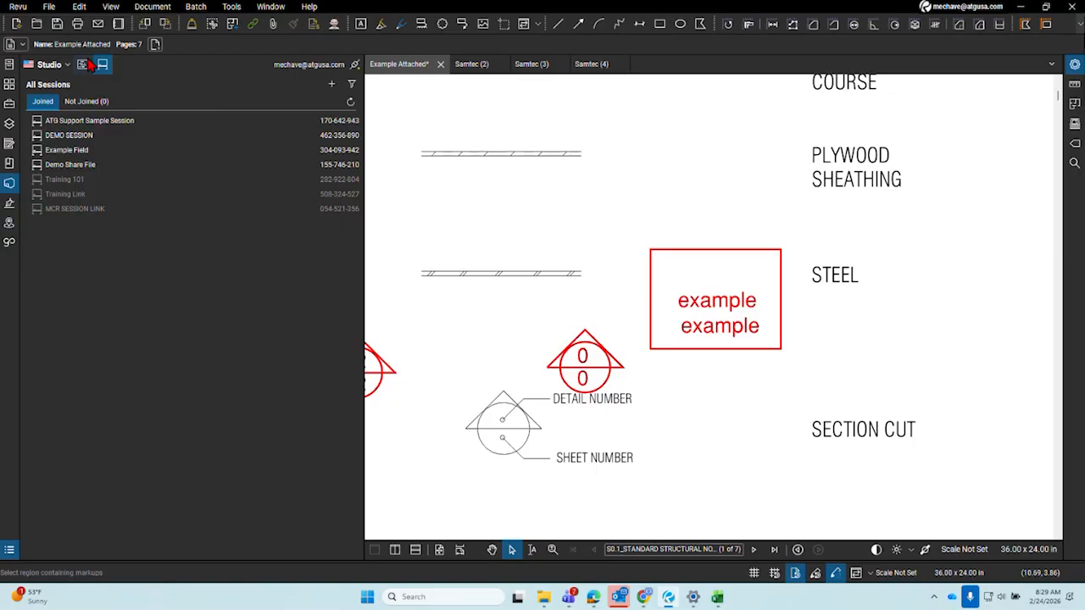
pyautogui.scroll(-5, 161, 306)
pyautogui.scroll(-7, 166, 309)
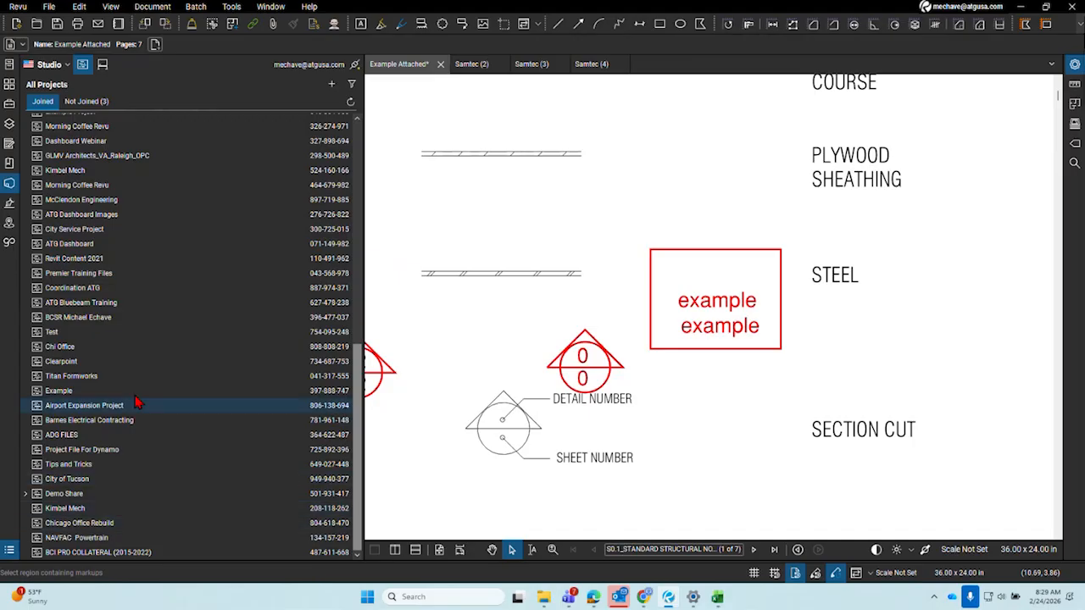
pyautogui.doubleClick(142, 219)
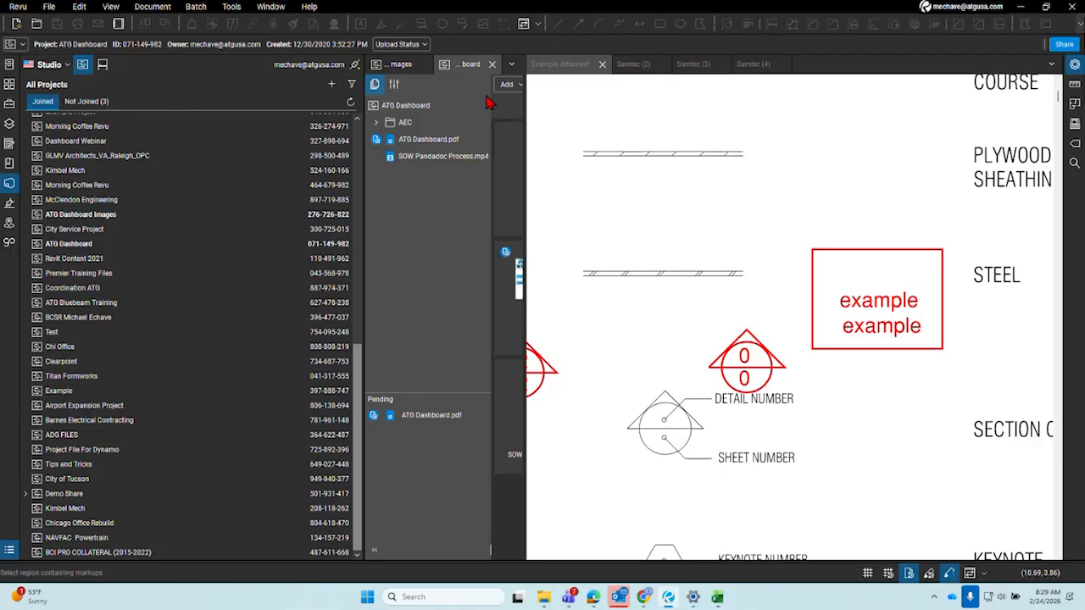
# Close the Example Attached drawing without saving its changes and close the remaining Samtec documents
pyautogui.click(602, 64)
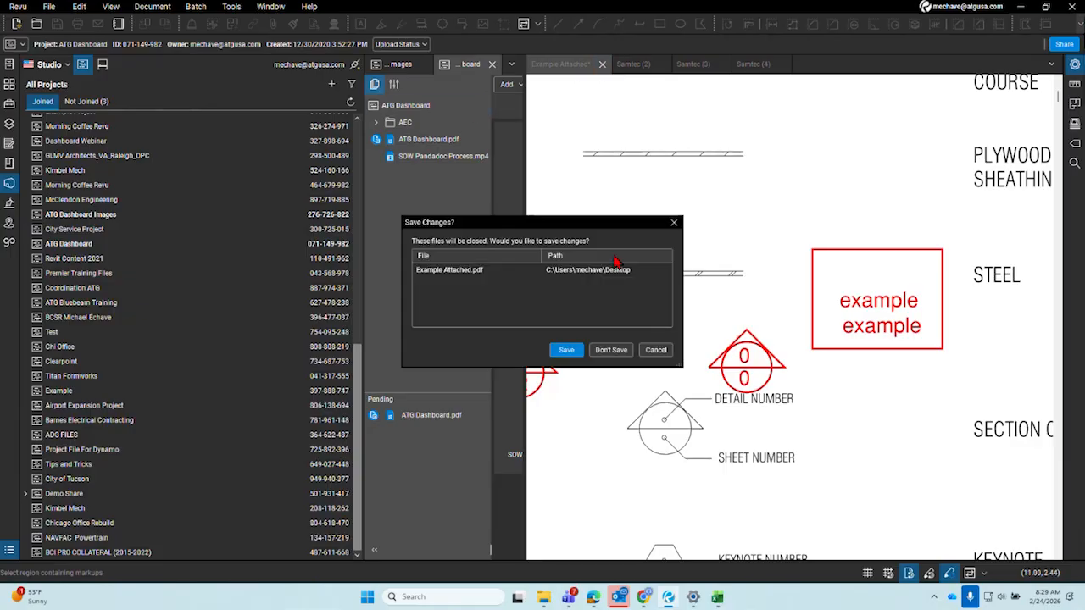
pyautogui.click(610, 350)
pyautogui.click(697, 64)
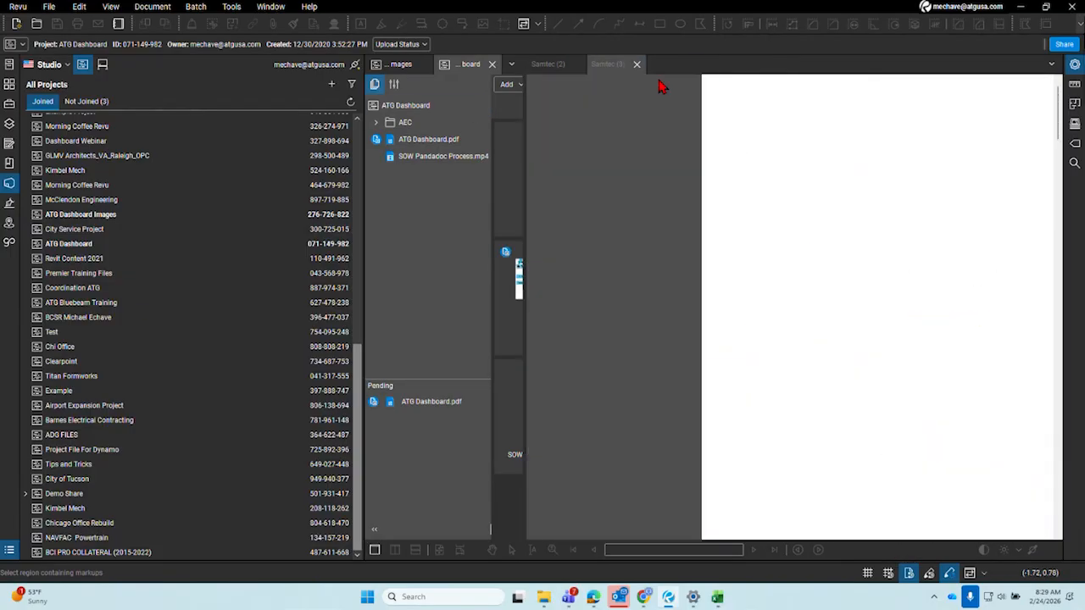
pyautogui.click(636, 64)
pyautogui.click(577, 63)
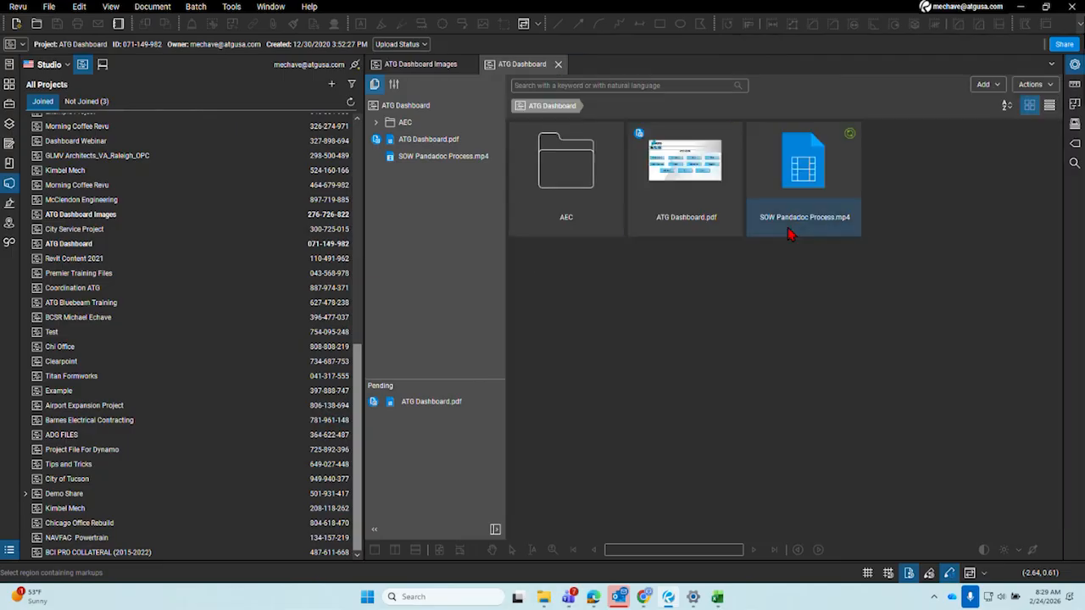
# Open ATG Dashboard.pdf from the project, go to its Architectural page and examine the logo and button layout up close
pyautogui.doubleClick(683, 170)
pyautogui.click(594, 331)
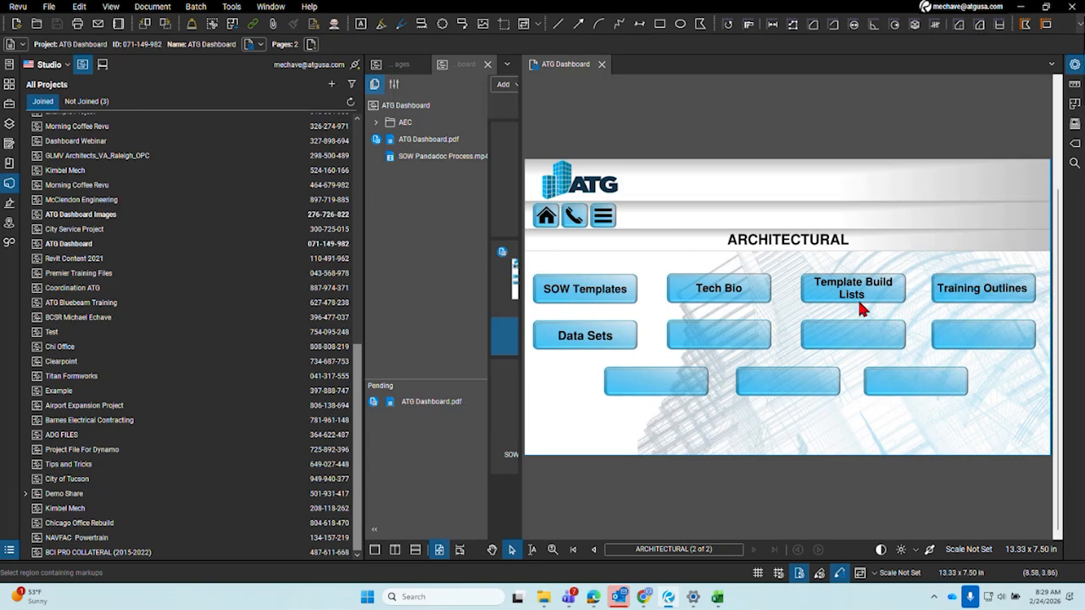
pyautogui.scroll(-3, 573, 313)
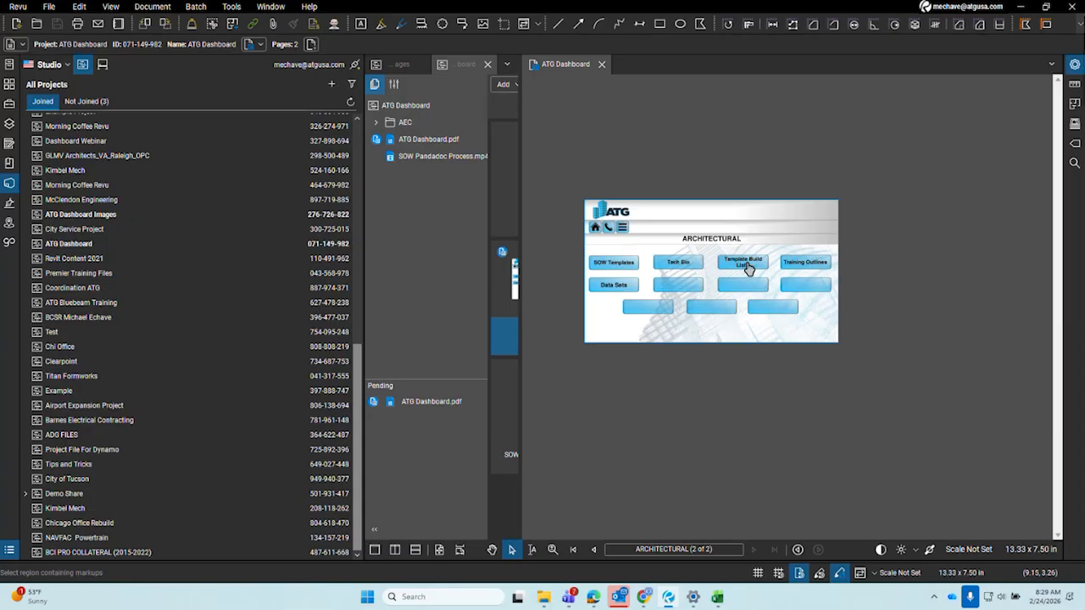
pyautogui.scroll(3, 627, 273)
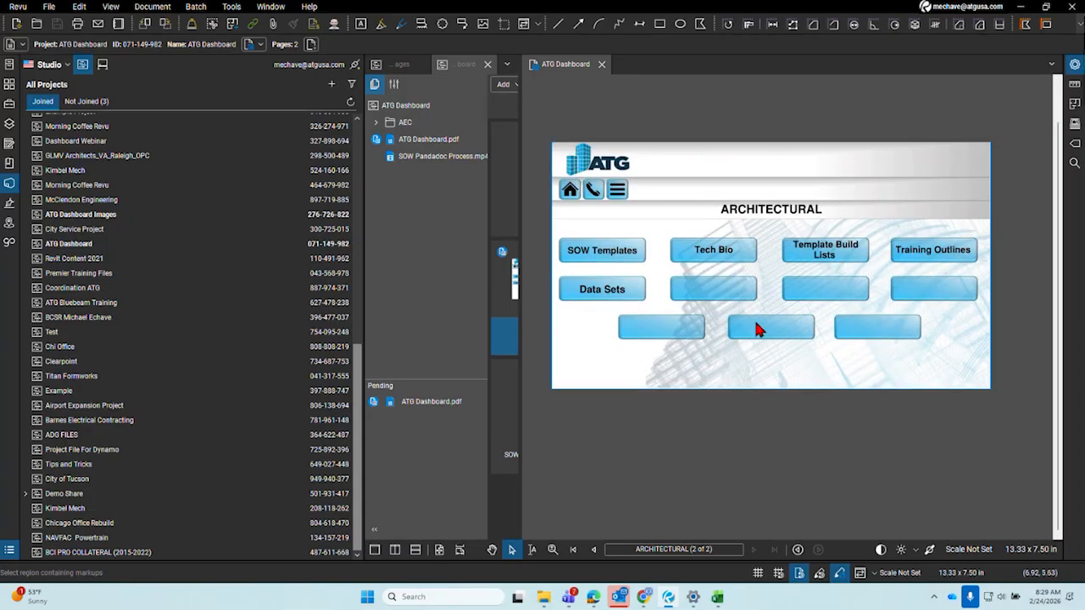
pyautogui.scroll(5, 593, 165)
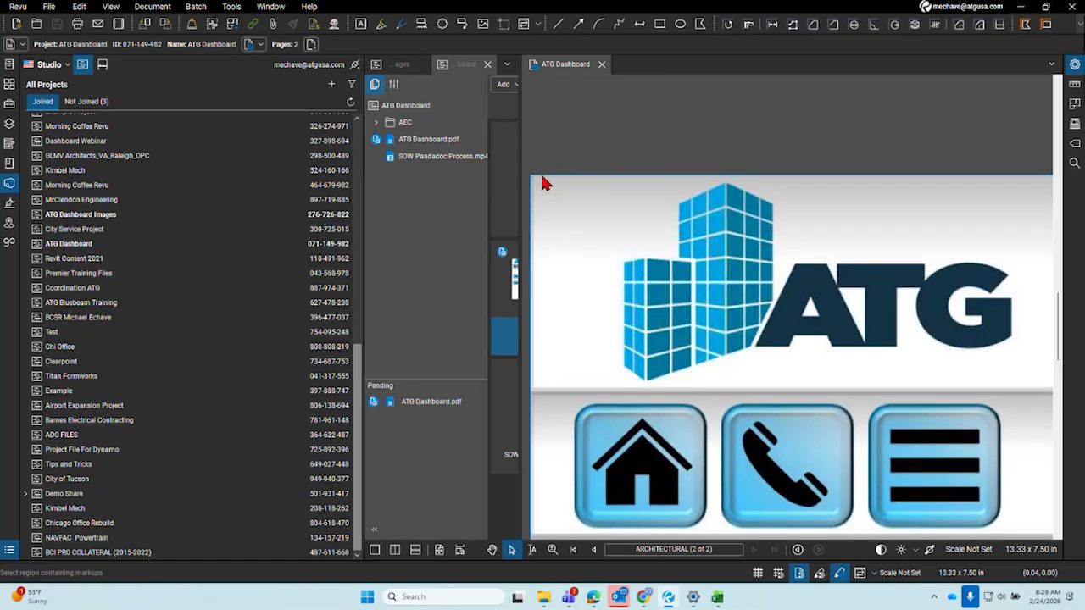
pyautogui.scroll(-7, 666, 116)
pyautogui.moveTo(802, 244); pyautogui.dragTo(700, 264)
pyautogui.scroll(-1, 713, 260)
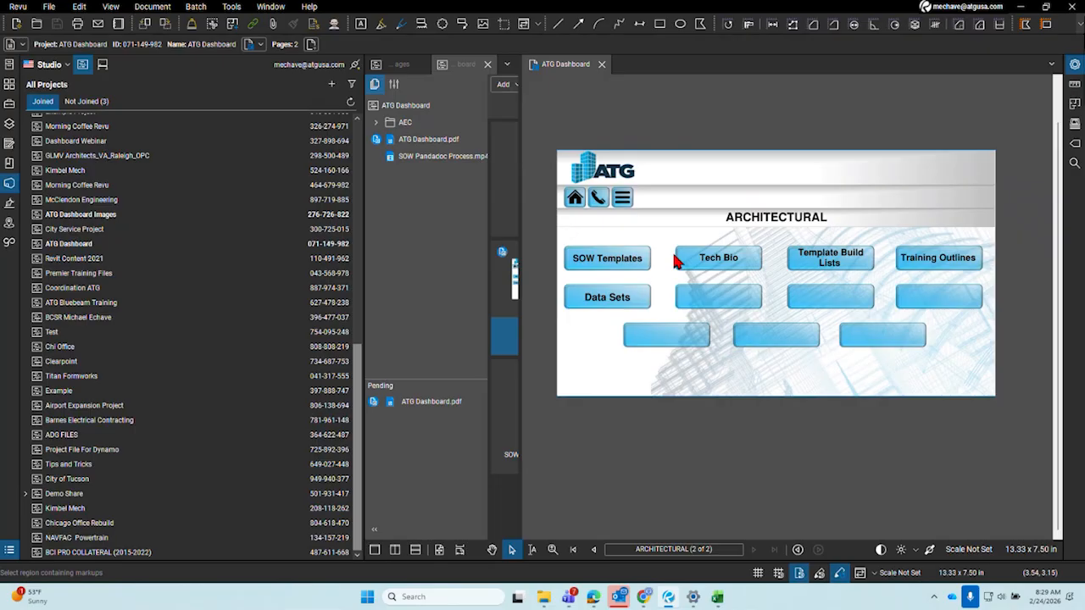